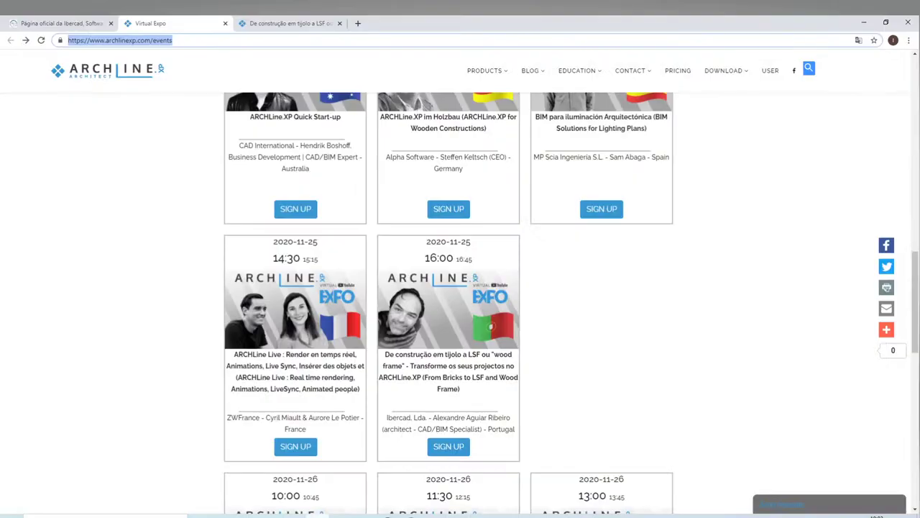
Select the events page URL, switch to the LSF and wood frame event, and highlight 2020-11-25
{"action": "left_click", "coordinate": [177, 40]}
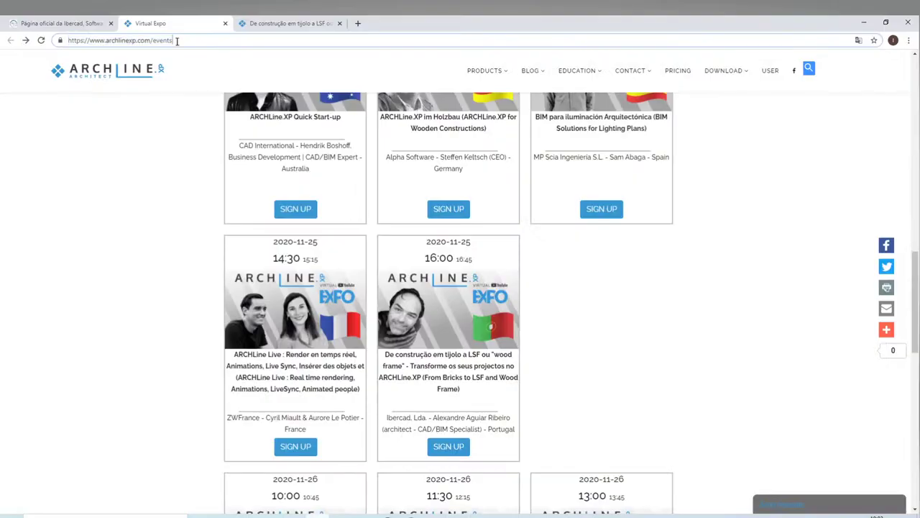
{"action": "triple_click", "coordinate": [173, 41]}
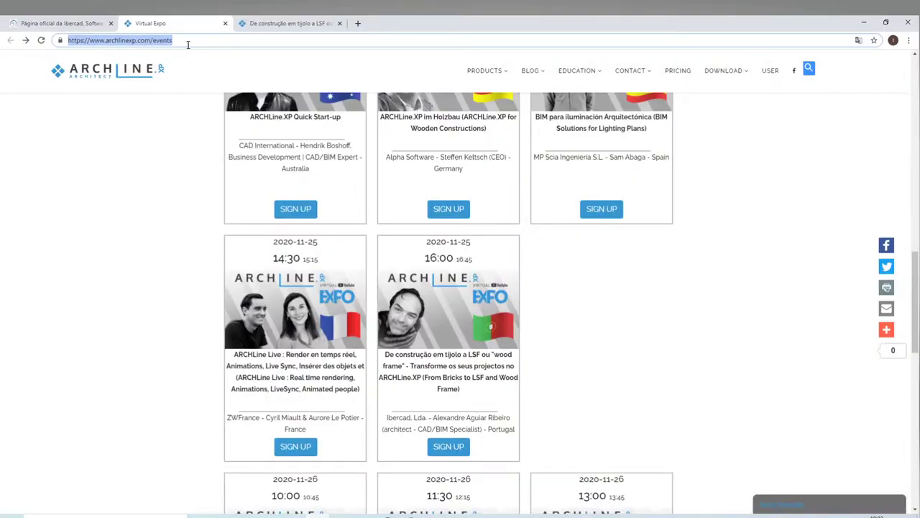
{"action": "left_click", "coordinate": [314, 25]}
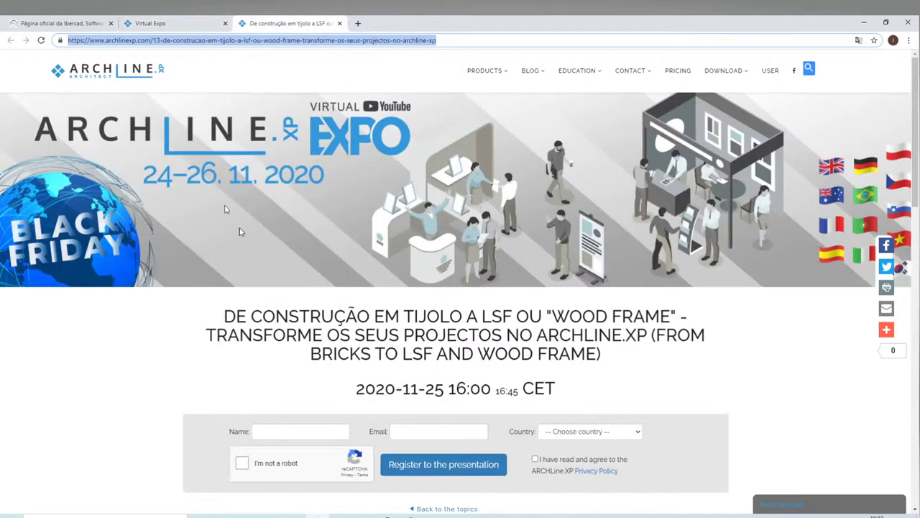
{"action": "scroll", "coordinate": [650, 306], "scroll_direction": "down", "scroll_amount": 2}
{"action": "scroll", "coordinate": [467, 251], "scroll_direction": "down", "scroll_amount": 1}
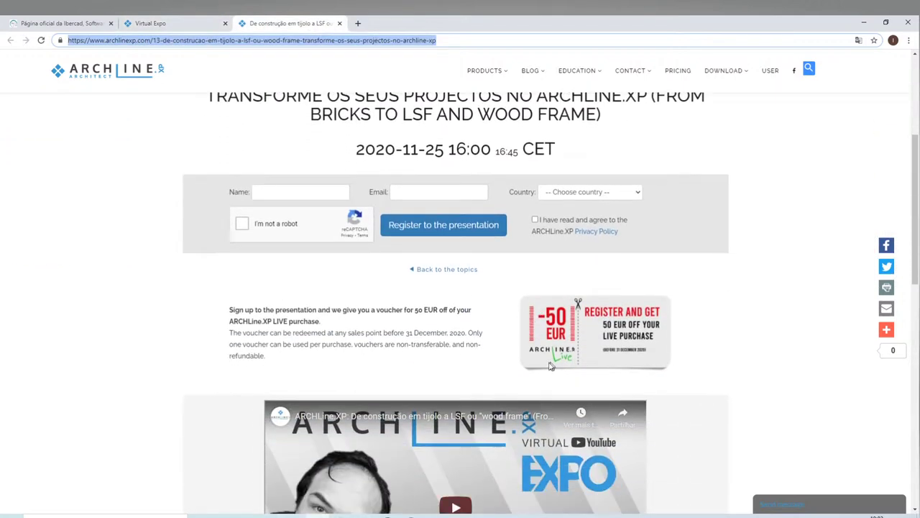
{"action": "scroll", "coordinate": [369, 189], "scroll_direction": "down", "scroll_amount": 2}
{"action": "scroll", "coordinate": [381, 209], "scroll_direction": "up", "scroll_amount": 3}
{"action": "scroll", "coordinate": [405, 246], "scroll_direction": "up", "scroll_amount": 1}
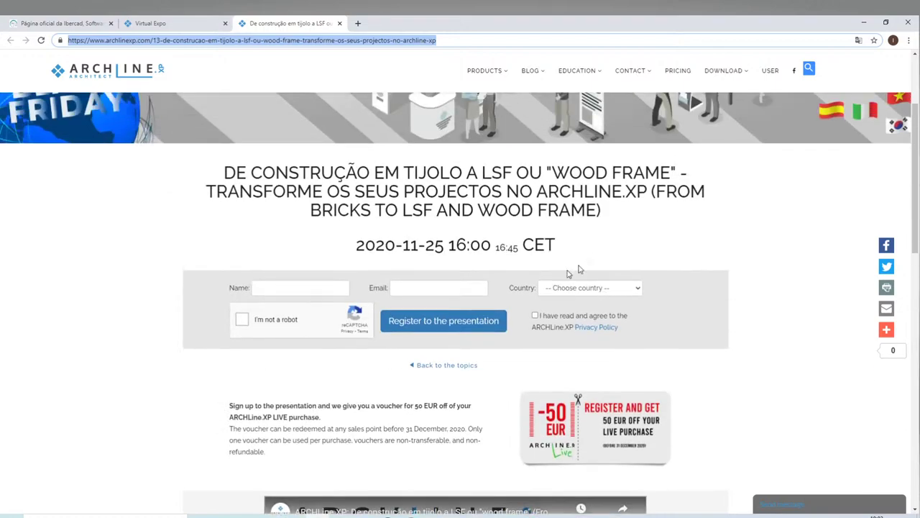
{"action": "left_click_drag", "start_coordinate": [425, 244], "coordinate": [352, 245]}
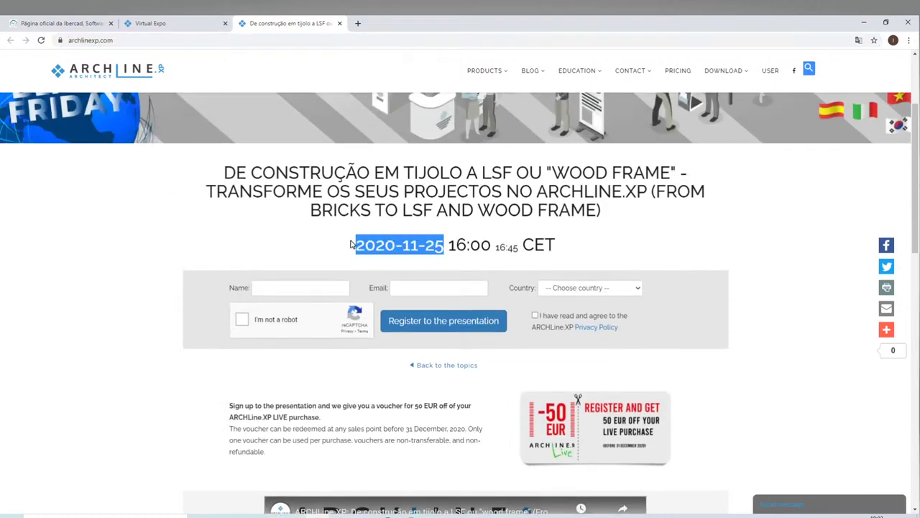
Revisit the Virtual Expo events list, then highlight the 16:00–16:45 session time on the event page
{"action": "left_click", "coordinate": [148, 23]}
{"action": "scroll", "coordinate": [338, 242], "scroll_direction": "up", "scroll_amount": 2}
{"action": "scroll", "coordinate": [338, 242], "scroll_direction": "up", "scroll_amount": 6}
{"action": "scroll", "coordinate": [335, 239], "scroll_direction": "up", "scroll_amount": 4}
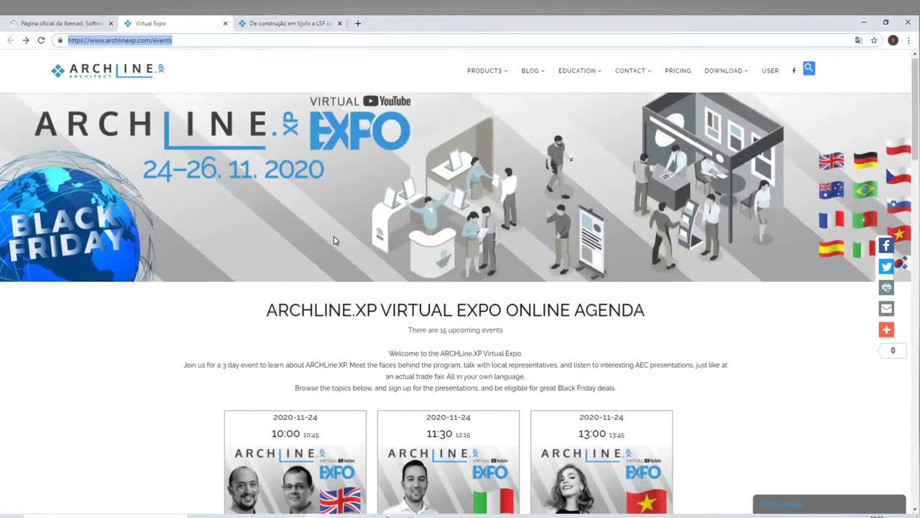
{"action": "left_click", "coordinate": [284, 23]}
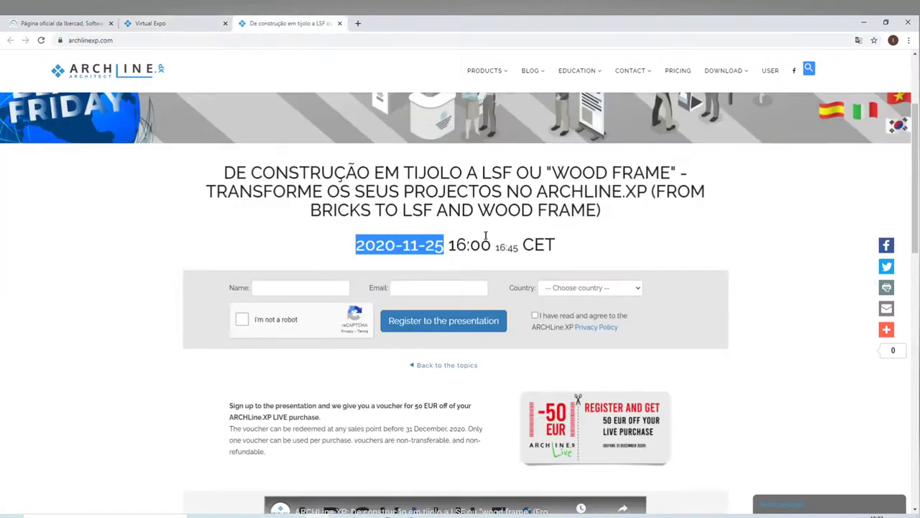
{"action": "left_click", "coordinate": [421, 262]}
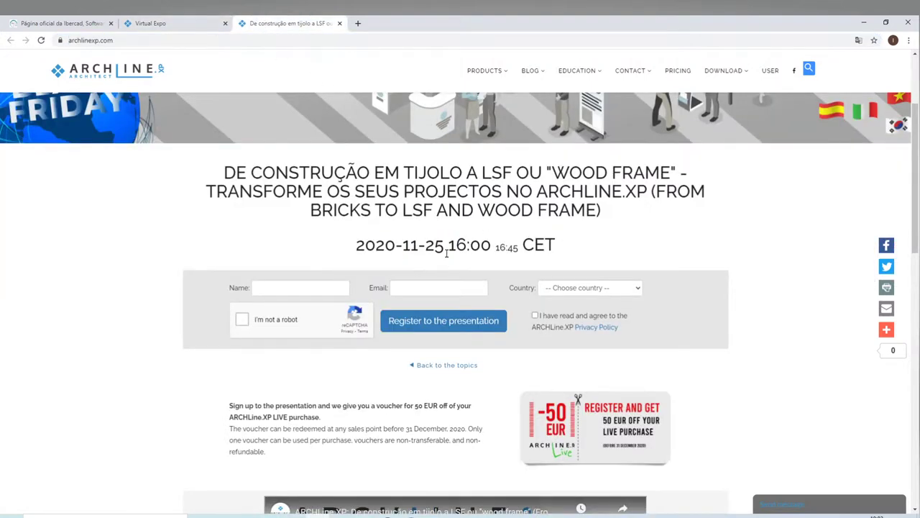
{"action": "left_click_drag", "start_coordinate": [445, 251], "coordinate": [518, 248]}
{"action": "left_click", "coordinate": [568, 259]}
Minimize Chrome to reveal the sessao_04_experiência project in ARCHLine.XP
{"action": "left_click", "coordinate": [864, 23]}
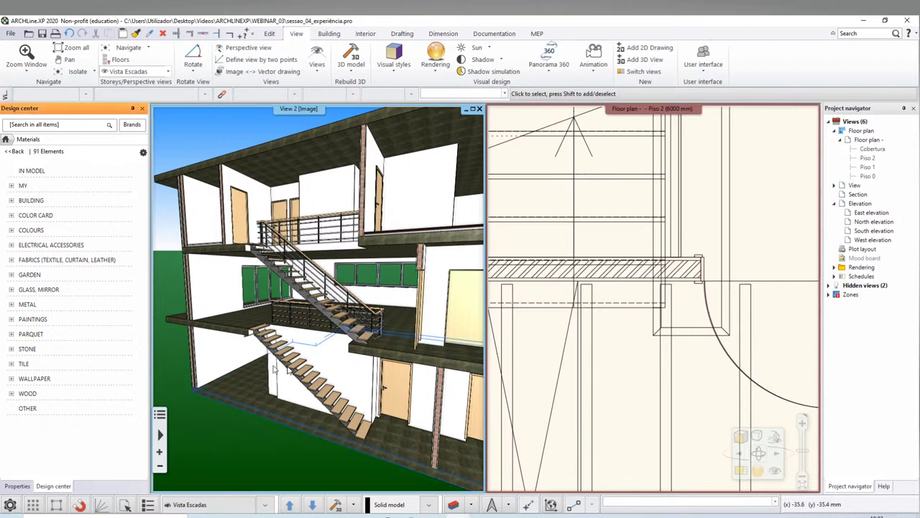
{"action": "key", "text": "super+e"}
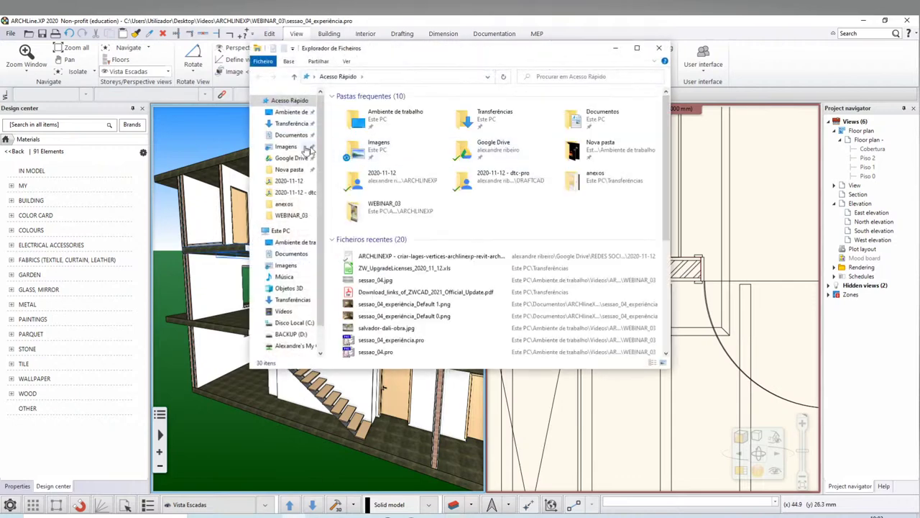
{"action": "left_click", "coordinate": [288, 113]}
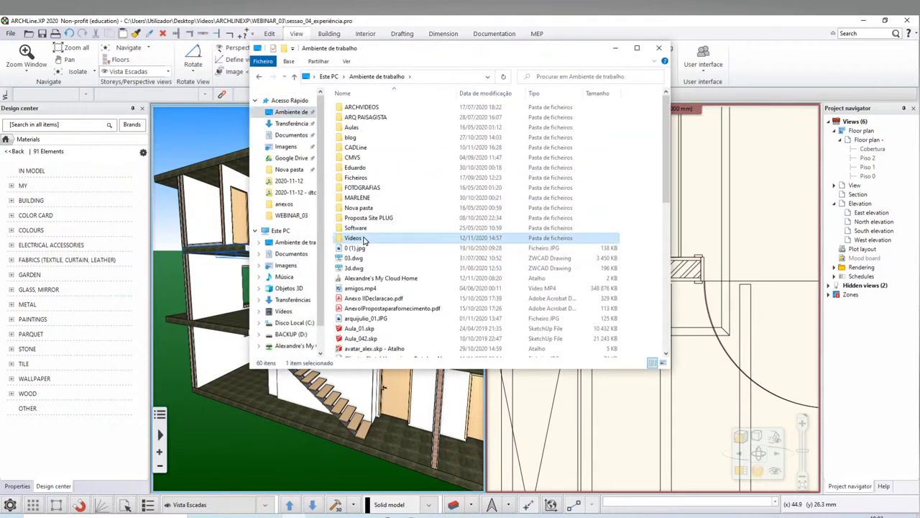
{"action": "double_click", "coordinate": [354, 238]}
{"action": "double_click", "coordinate": [359, 117]}
{"action": "double_click", "coordinate": [467, 198]}
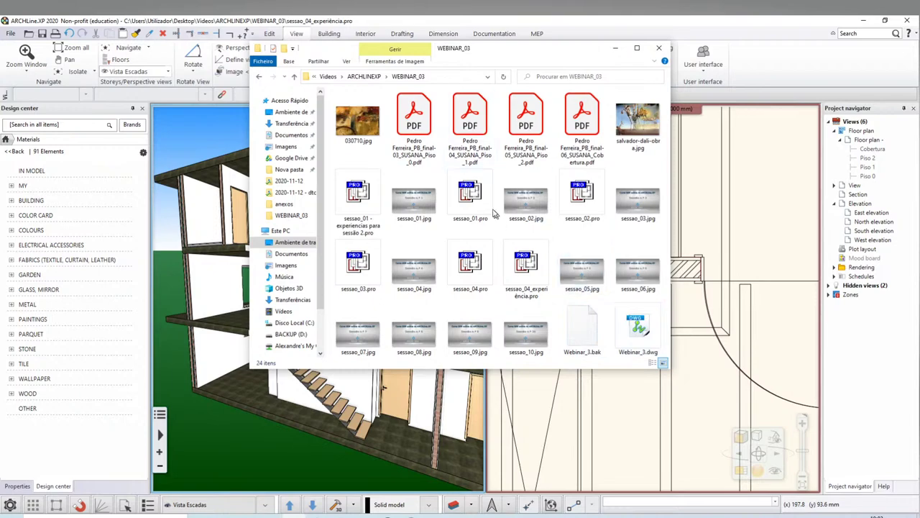
{"action": "left_click", "coordinate": [364, 76]}
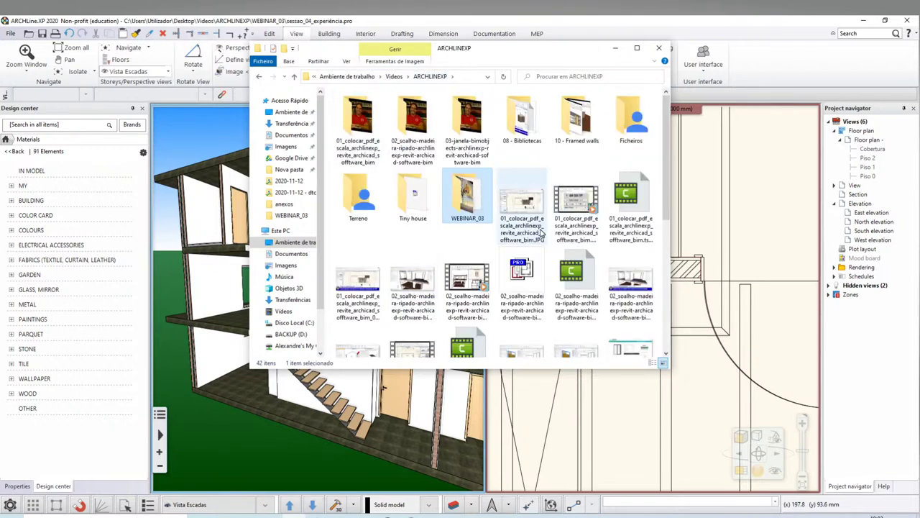
{"action": "scroll", "coordinate": [557, 215], "scroll_direction": "down", "scroll_amount": 5}
{"action": "scroll", "coordinate": [559, 273], "scroll_direction": "up", "scroll_amount": 5}
{"action": "scroll", "coordinate": [559, 283], "scroll_direction": "down", "scroll_amount": 5}
{"action": "scroll", "coordinate": [559, 283], "scroll_direction": "up", "scroll_amount": 10}
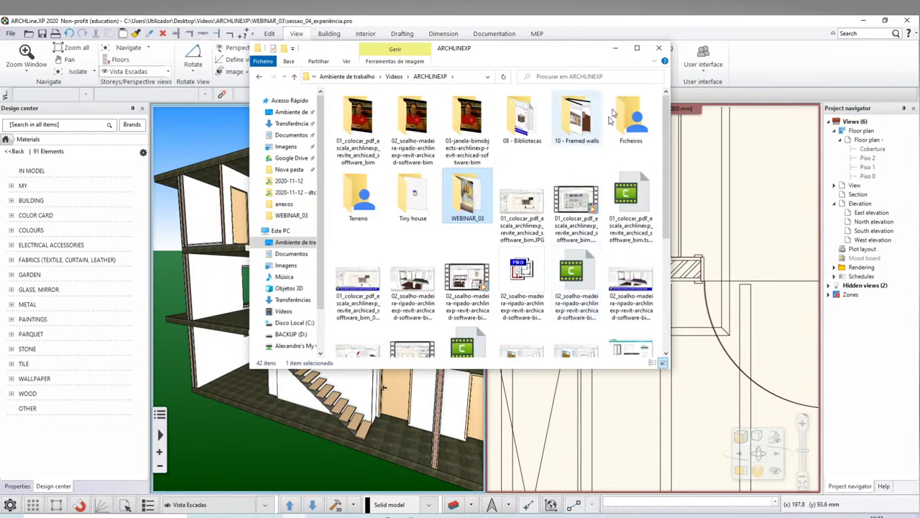
{"action": "left_click", "coordinate": [615, 76]}
{"action": "type", "text": "*.jpg"}
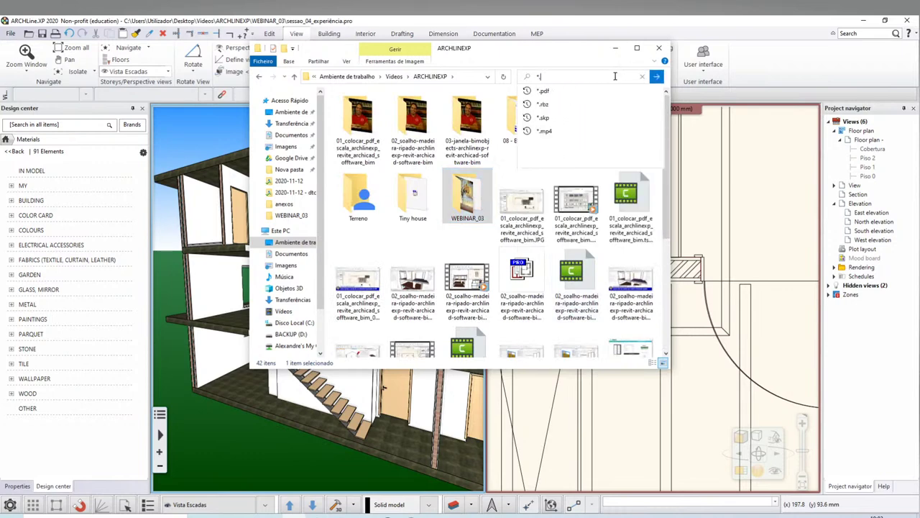
{"action": "key", "text": "Return"}
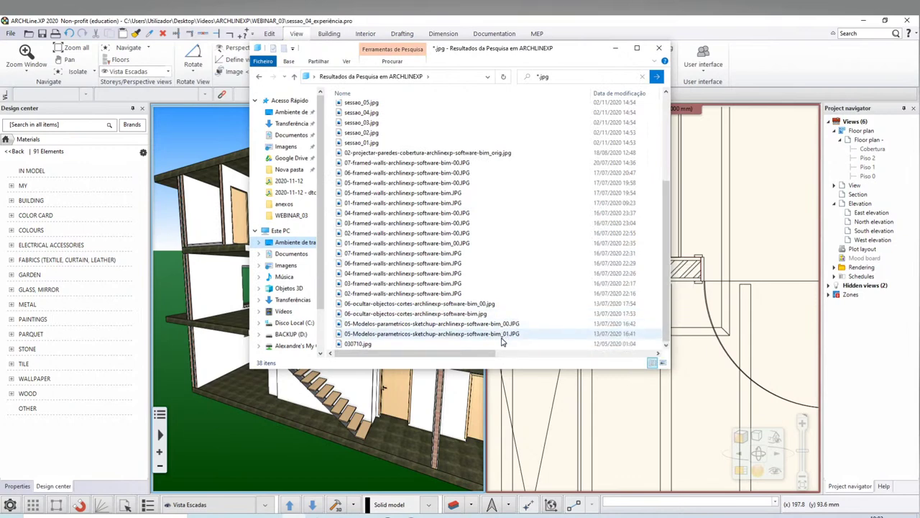
{"action": "scroll", "coordinate": [513, 250], "scroll_direction": "up", "scroll_amount": 2}
{"action": "scroll", "coordinate": [513, 250], "scroll_direction": "up", "scroll_amount": 3}
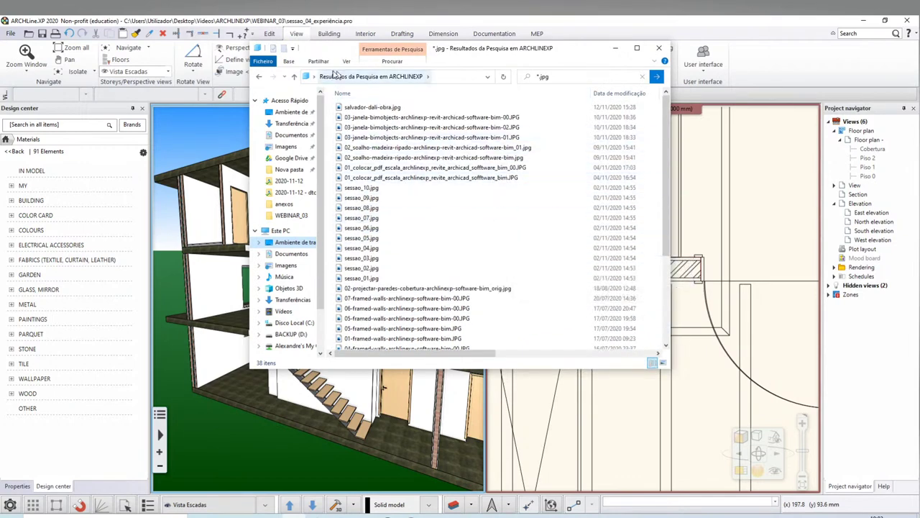
{"action": "left_click", "coordinate": [259, 76]}
From the render window's Save dialog, open sessao_04_experiência_Default 0.png in Photos
{"action": "left_click", "coordinate": [657, 51]}
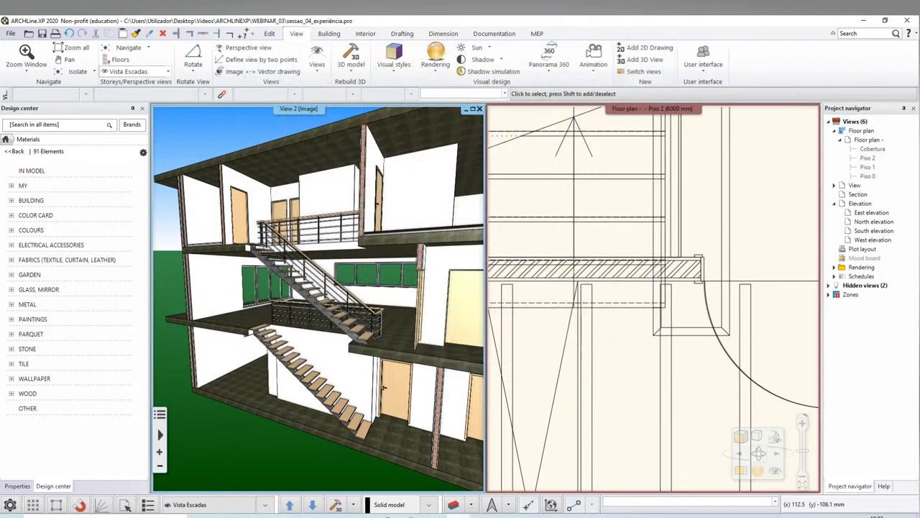
{"action": "left_click", "coordinate": [396, 482]}
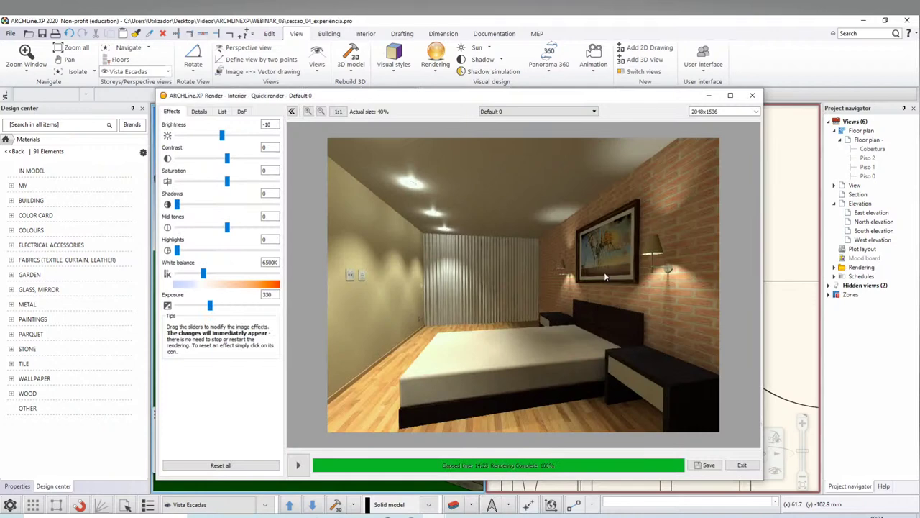
{"action": "left_click", "coordinate": [709, 464]}
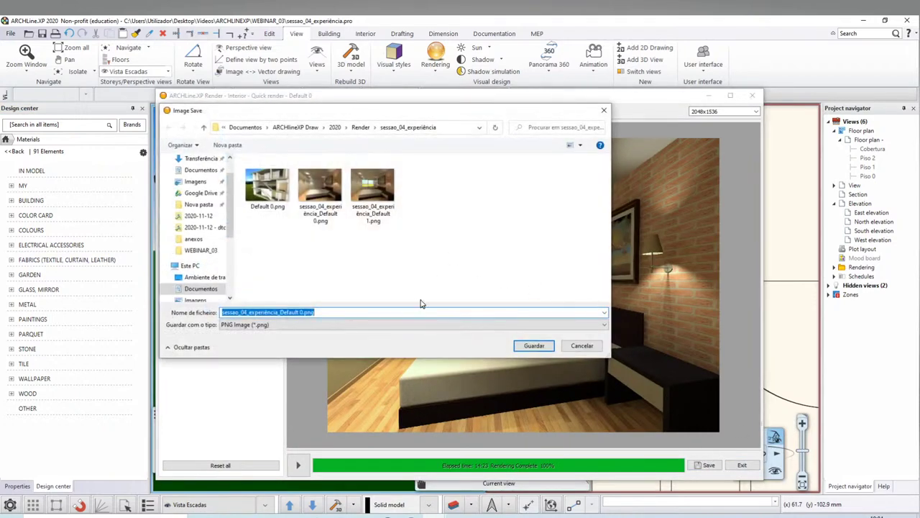
{"action": "left_click", "coordinate": [317, 196]}
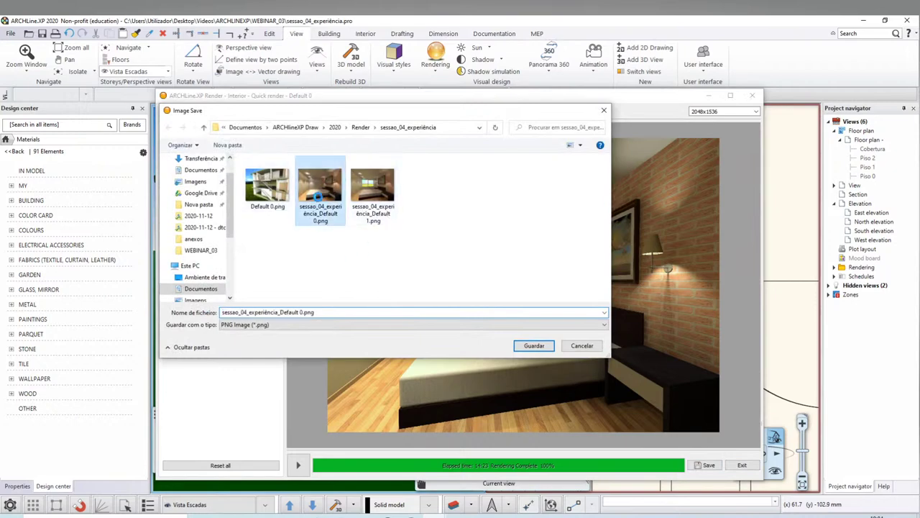
{"action": "right_click", "coordinate": [317, 196]}
{"action": "left_click", "coordinate": [352, 205]}
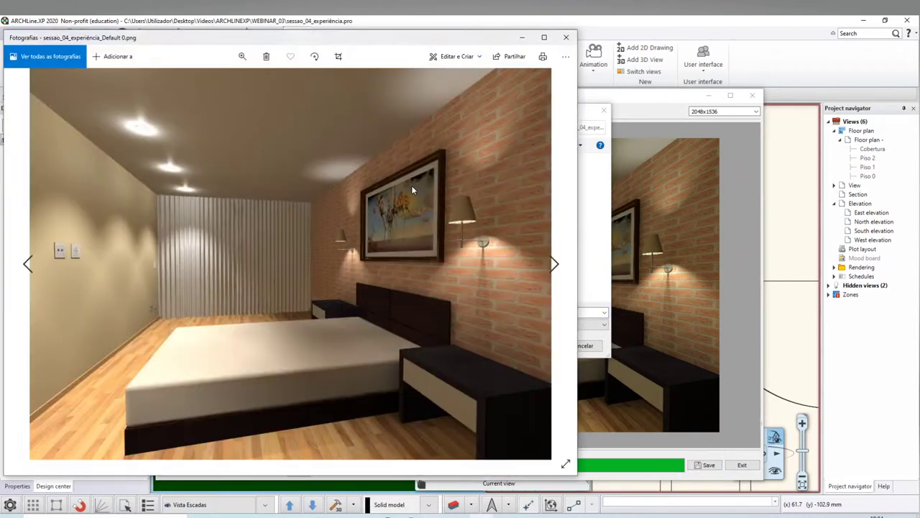
Maximize Photos and go back to the staircase cutaway image Default 0.png
{"action": "left_click", "coordinate": [545, 37]}
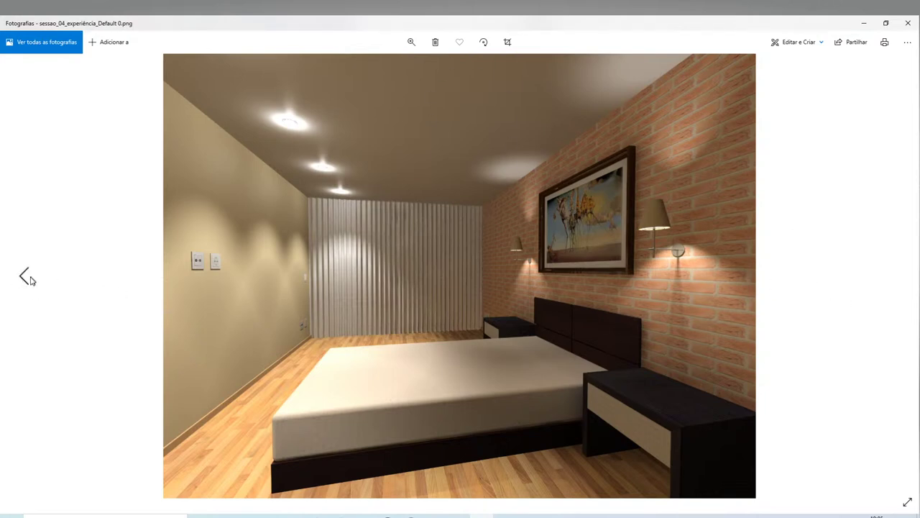
{"action": "left_click", "coordinate": [27, 278]}
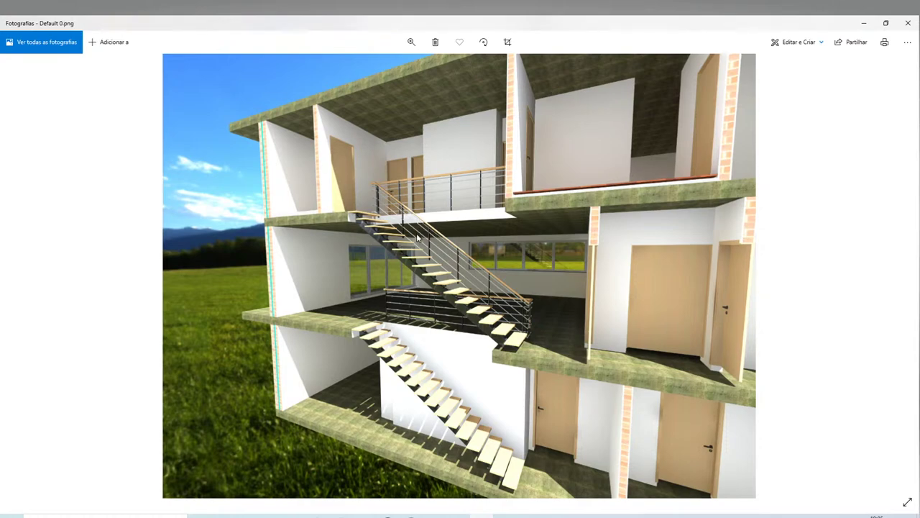
Zoom in and out on the staircase render, then close Photos
{"action": "scroll", "coordinate": [401, 248], "scroll_direction": "up", "scroll_amount": 2}
{"action": "scroll", "coordinate": [385, 222], "scroll_direction": "up", "scroll_amount": 3}
{"action": "scroll", "coordinate": [369, 199], "scroll_direction": "up", "scroll_amount": 2}
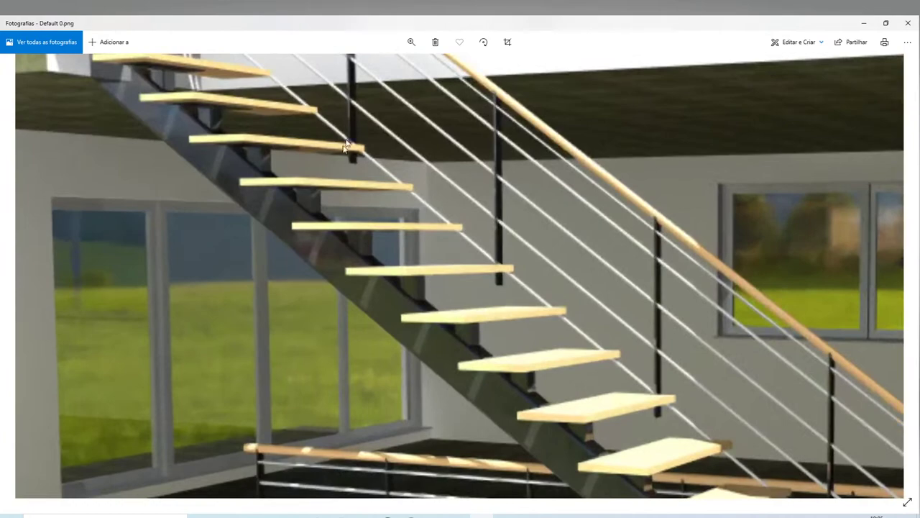
{"action": "scroll", "coordinate": [464, 294], "scroll_direction": "down", "scroll_amount": 1}
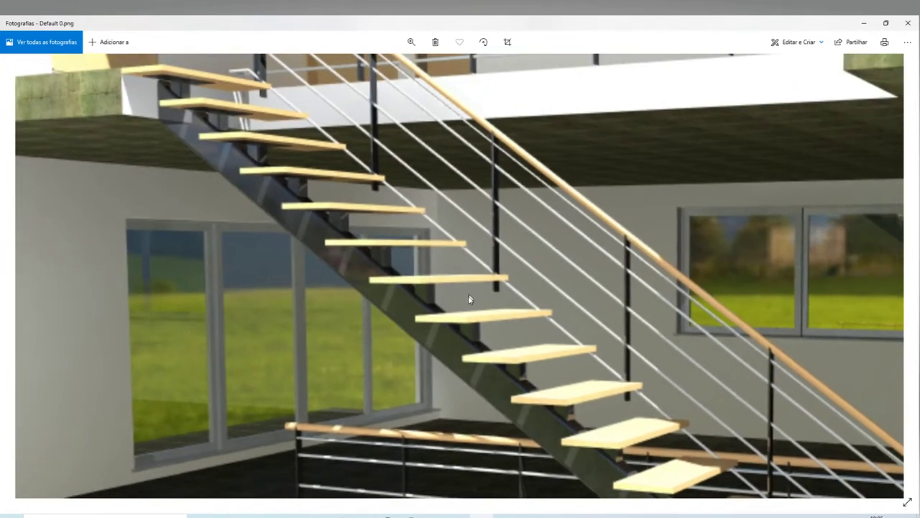
{"action": "scroll", "coordinate": [467, 299], "scroll_direction": "down", "scroll_amount": 2}
{"action": "scroll", "coordinate": [471, 302], "scroll_direction": "down", "scroll_amount": 2}
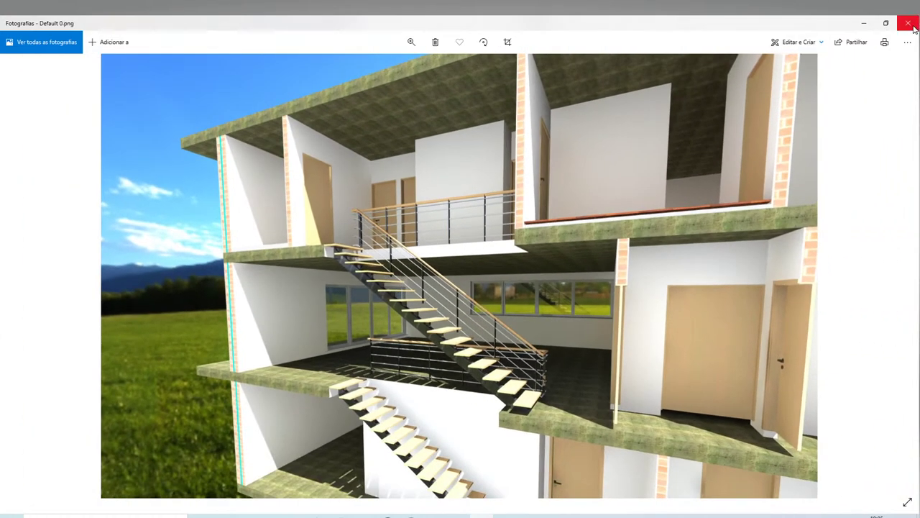
{"action": "left_click", "coordinate": [908, 23]}
Cancel the image save, minimize the staircase and bedroom render windows, and deselect the railing
{"action": "left_click", "coordinate": [582, 346]}
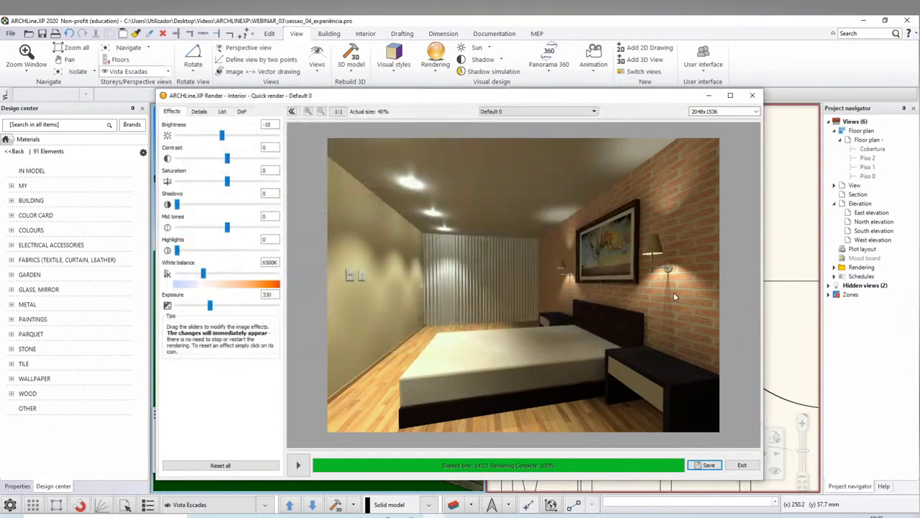
{"action": "left_click", "coordinate": [503, 449]}
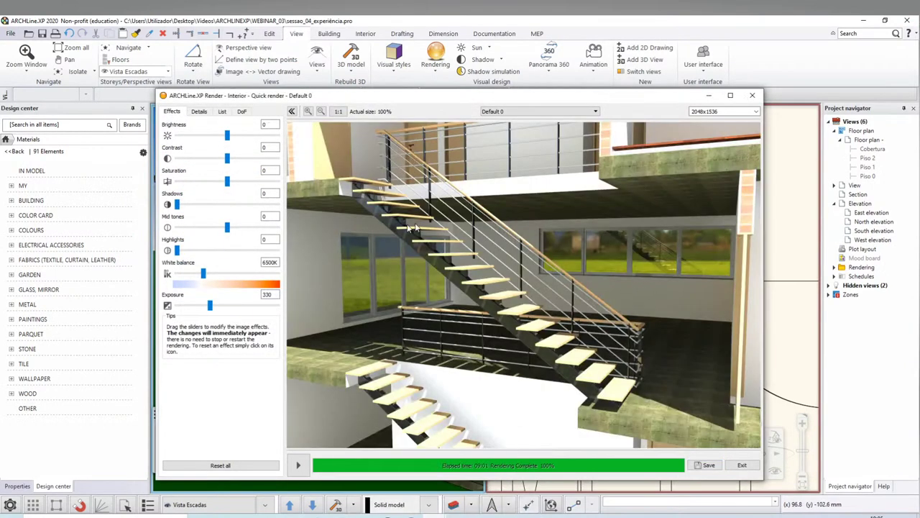
{"action": "left_click", "coordinate": [461, 516]}
{"action": "left_click", "coordinate": [460, 457]}
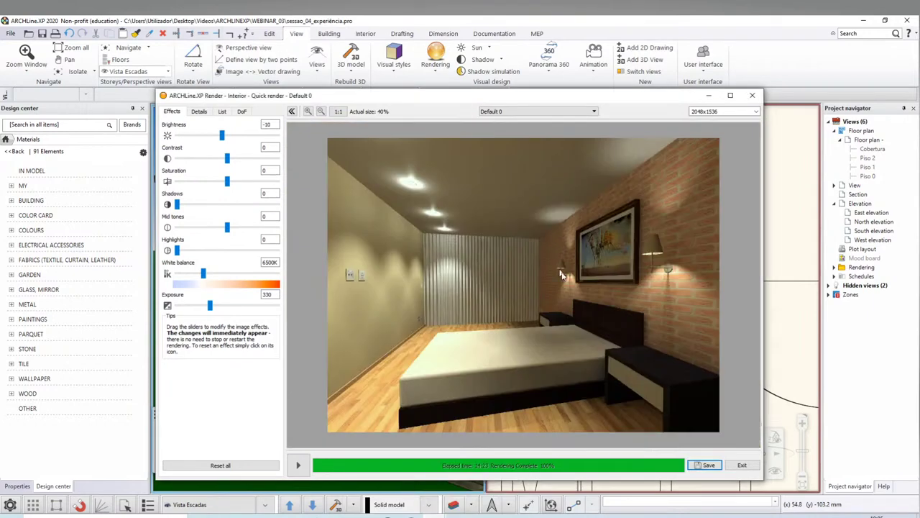
{"action": "left_click", "coordinate": [708, 96]}
{"action": "left_click", "coordinate": [708, 96]}
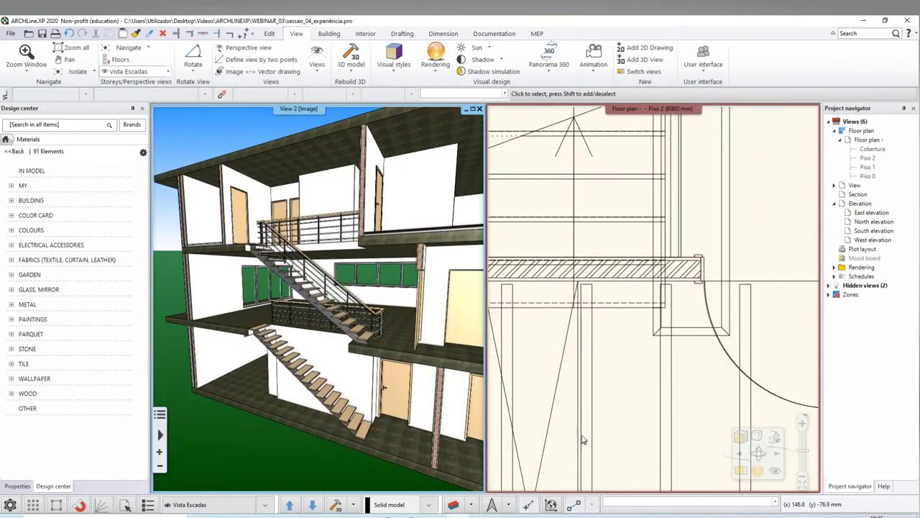
{"action": "left_click", "coordinate": [317, 230]}
{"action": "key", "text": "Escape"}
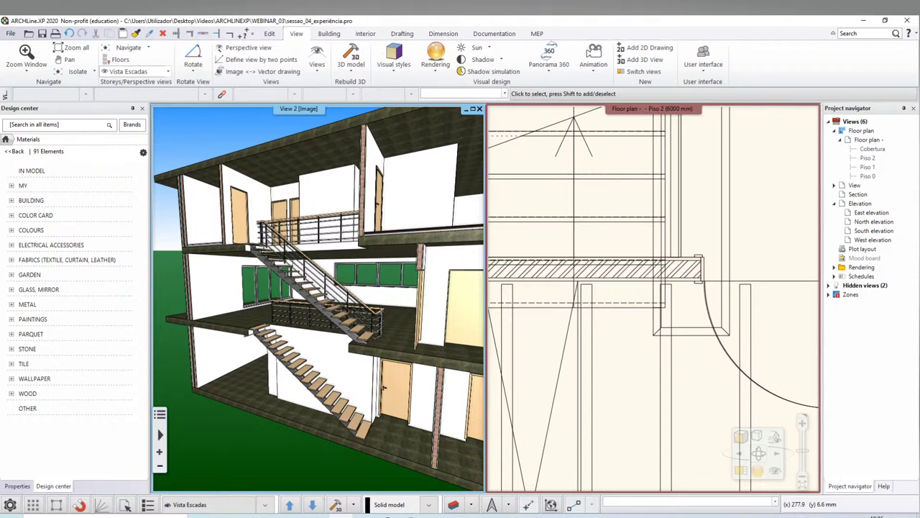
Open recent project sessao_04.pro, saving the current stair experiment project first
{"action": "left_click", "coordinate": [10, 33]}
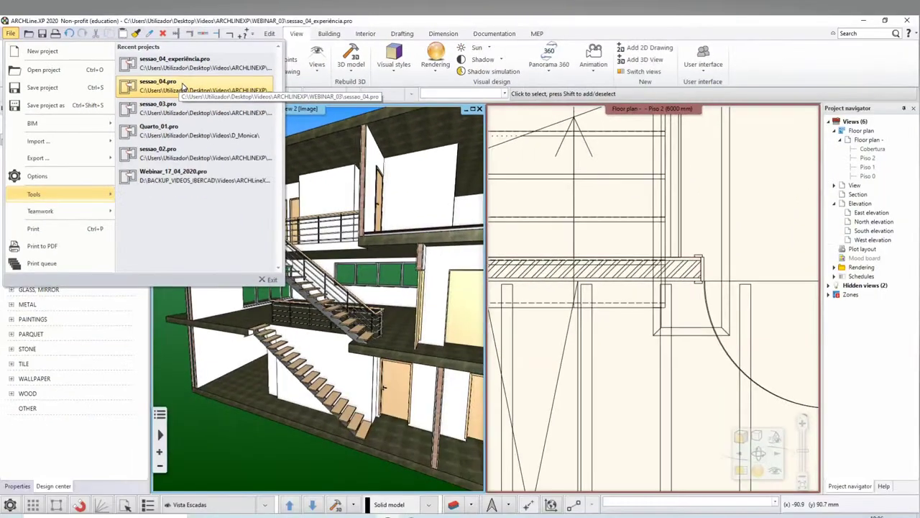
{"action": "left_click", "coordinate": [183, 86]}
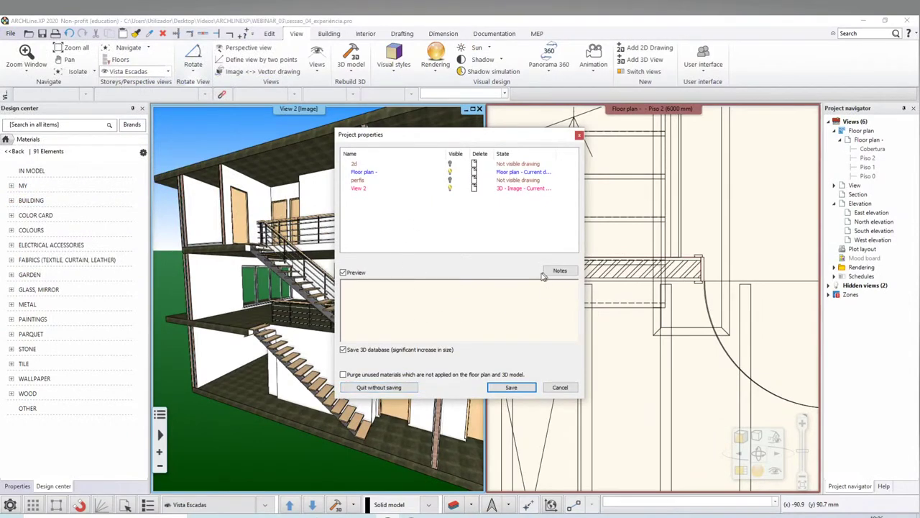
{"action": "left_click", "coordinate": [511, 388]}
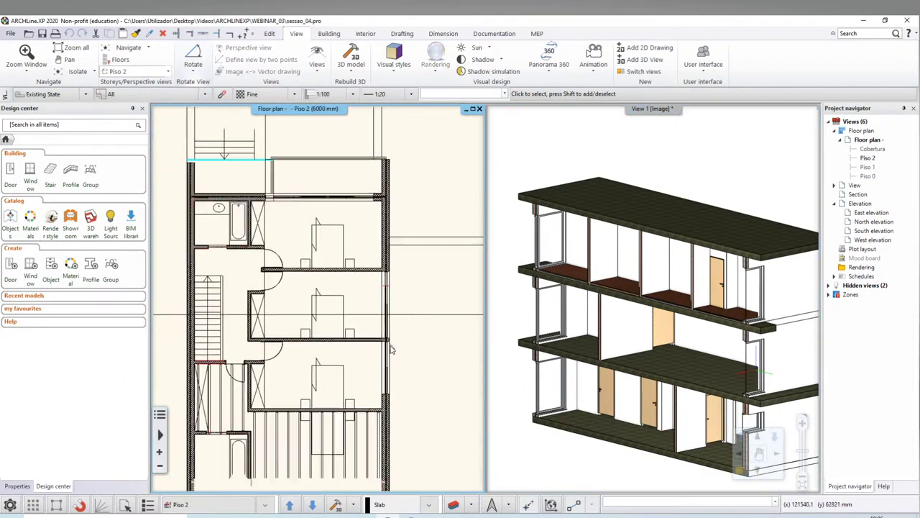
Orbit and zoom the 3D view to frame the whole building from a higher angle
{"action": "scroll", "coordinate": [586, 394], "scroll_direction": "up", "scroll_amount": 3}
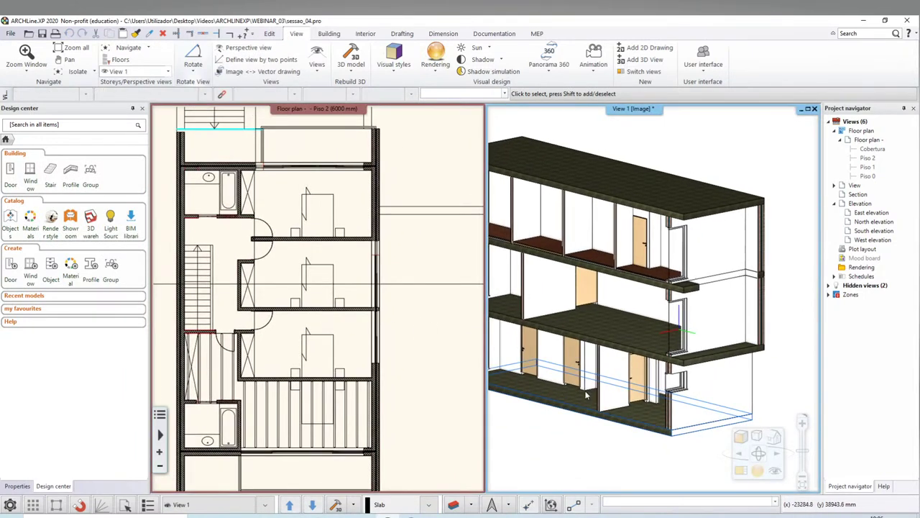
{"action": "middle_click_drag", "start_coordinate": [586, 395], "coordinate": [663, 366]}
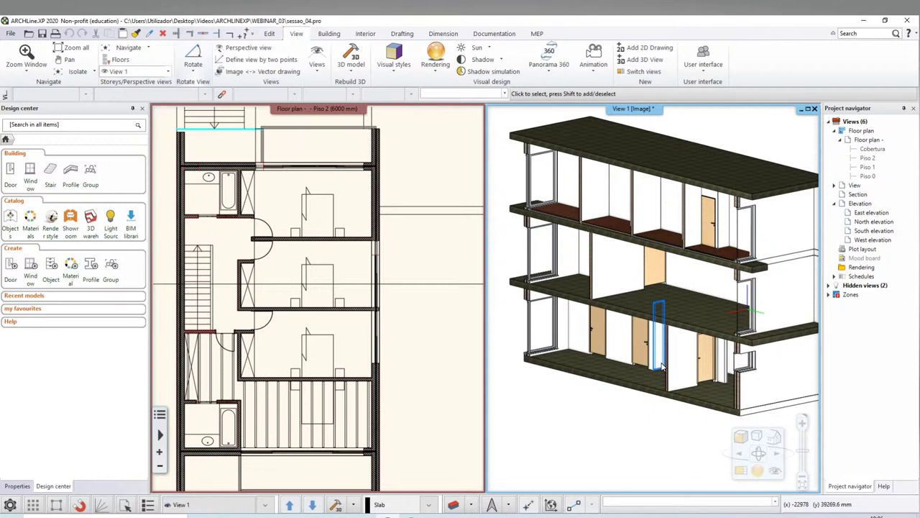
{"action": "scroll", "coordinate": [663, 367], "scroll_direction": "down", "scroll_amount": 3}
{"action": "scroll", "coordinate": [546, 392], "scroll_direction": "down", "scroll_amount": 2}
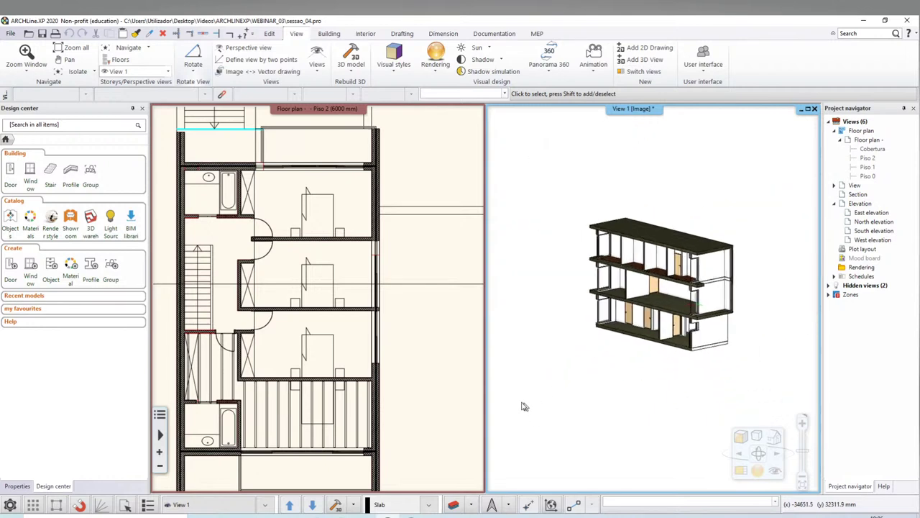
{"action": "left_click", "coordinate": [439, 384]}
{"action": "scroll", "coordinate": [444, 387], "scroll_direction": "down", "scroll_amount": 3}
{"action": "mouse_move", "coordinate": [610, 380]}
{"action": "middle_mouse_down"}
{"action": "mouse_move", "coordinate": [618, 382]}
{"action": "mouse_move", "coordinate": [608, 409]}
{"action": "middle_mouse_up"}
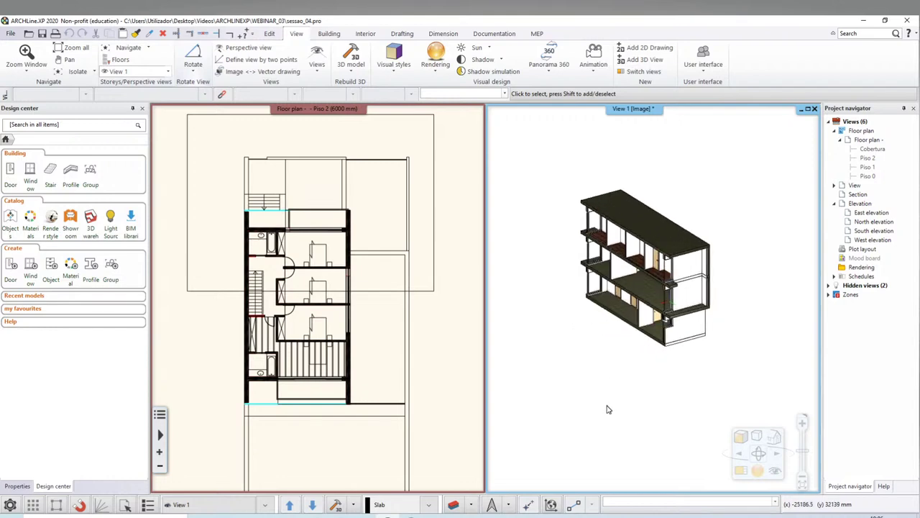
Regenerate the 3D model and reorient the view on the house with roof and garage
{"action": "left_click", "coordinate": [336, 505]}
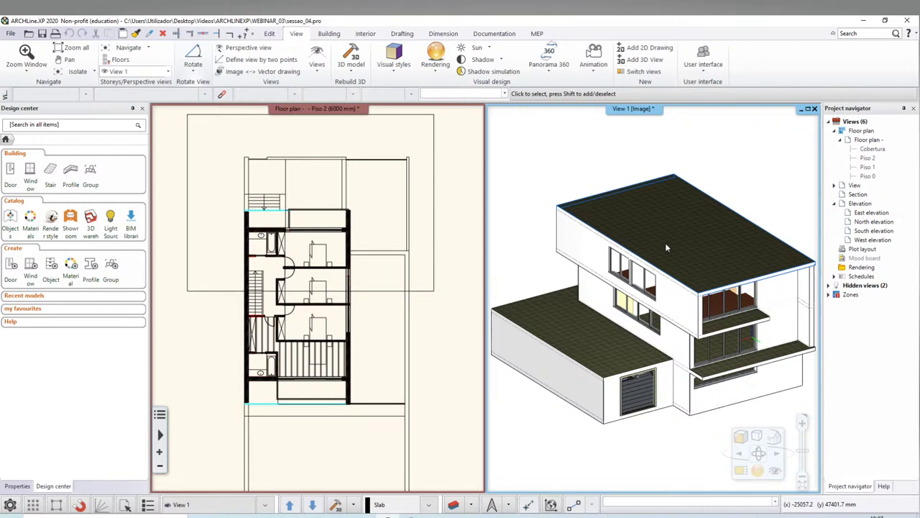
{"action": "scroll", "coordinate": [686, 226], "scroll_direction": "down", "scroll_amount": 3}
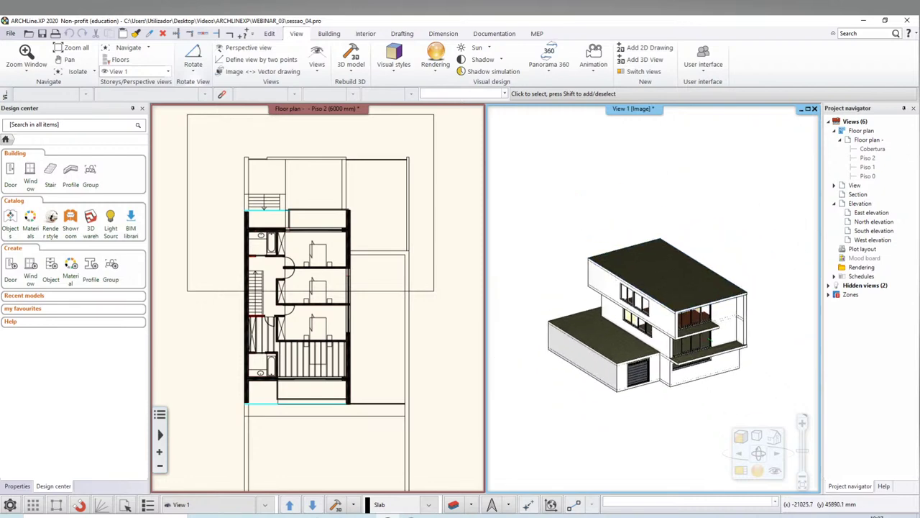
{"action": "scroll", "coordinate": [660, 328], "scroll_direction": "up", "scroll_amount": 2}
{"action": "scroll", "coordinate": [666, 296], "scroll_direction": "up", "scroll_amount": 3}
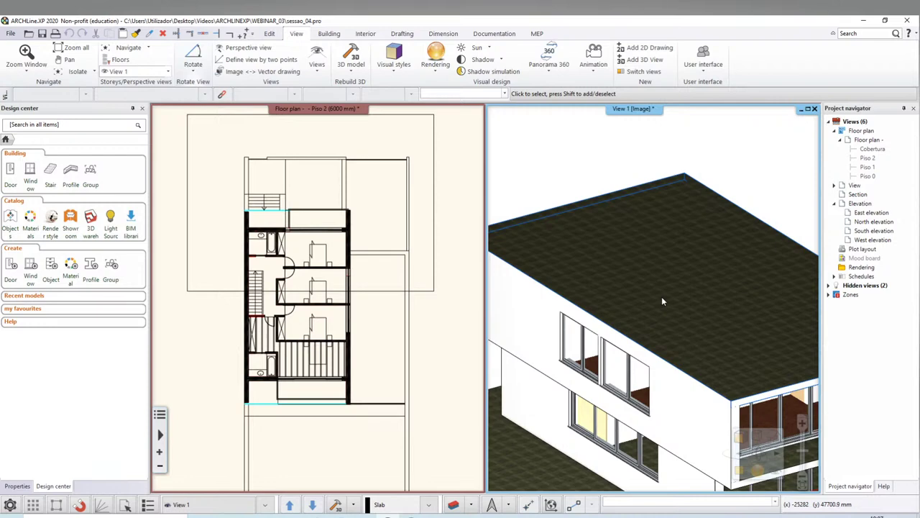
{"action": "scroll", "coordinate": [662, 296], "scroll_direction": "down", "scroll_amount": 4}
{"action": "mouse_move", "coordinate": [664, 425]}
{"action": "middle_mouse_down", "text": "shift"}
{"action": "mouse_move", "coordinate": [762, 450]}
{"action": "mouse_move", "coordinate": [707, 390]}
{"action": "middle_mouse_up", "text": "shift"}
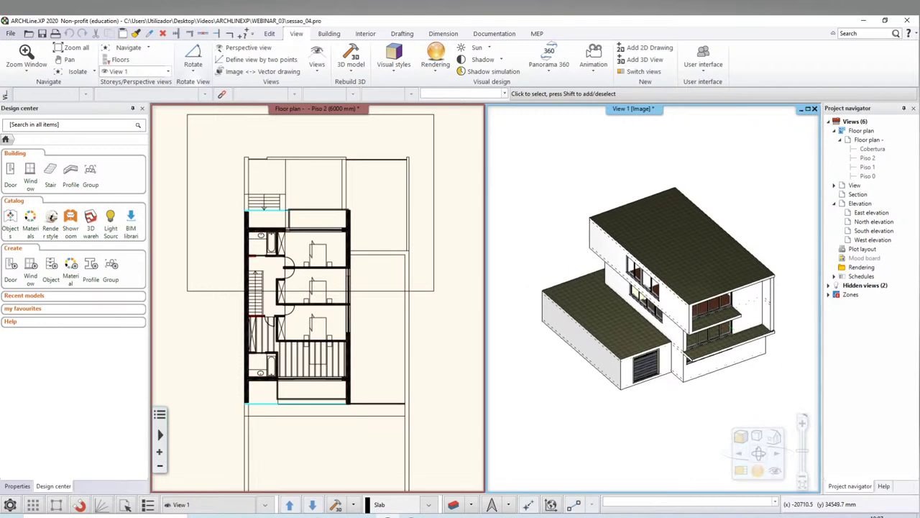
{"action": "middle_click_drag", "start_coordinate": [594, 406], "coordinate": [597, 332]}
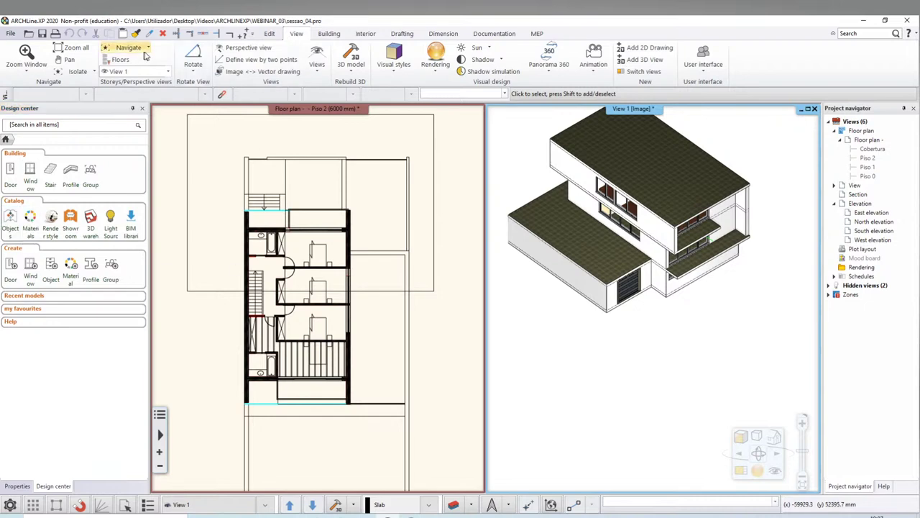
Choose the straight Wall tool from the Building tab, restarting after a cancelled first point
{"action": "left_click", "coordinate": [340, 33]}
{"action": "left_click", "coordinate": [53, 63]}
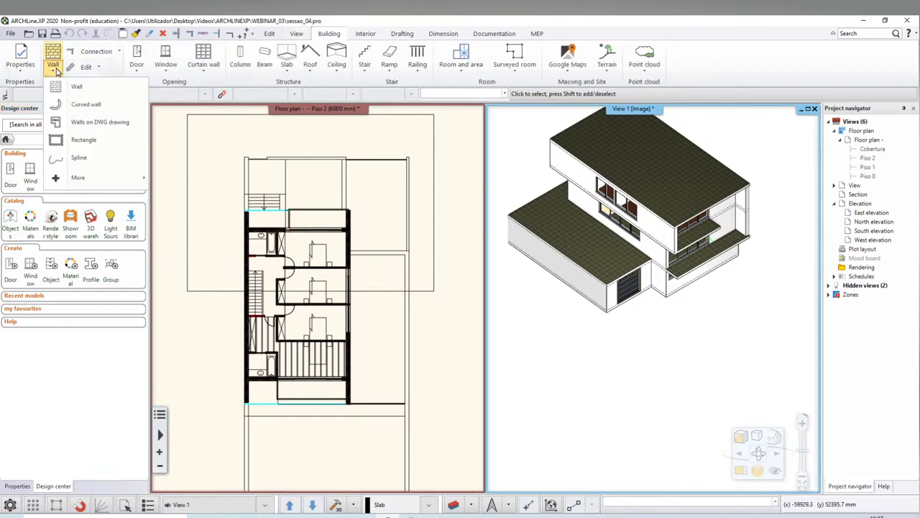
{"action": "left_click", "coordinate": [65, 84]}
{"action": "left_click", "coordinate": [532, 356]}
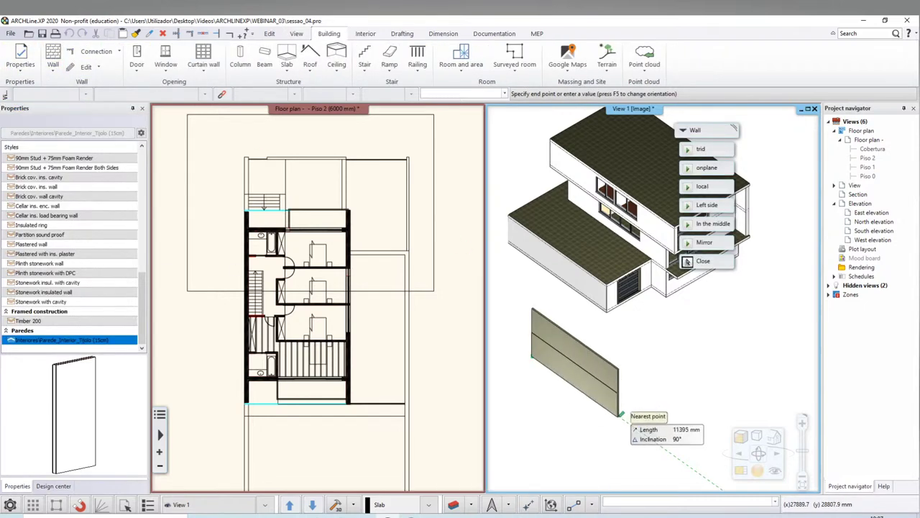
{"action": "key", "text": "Escape"}
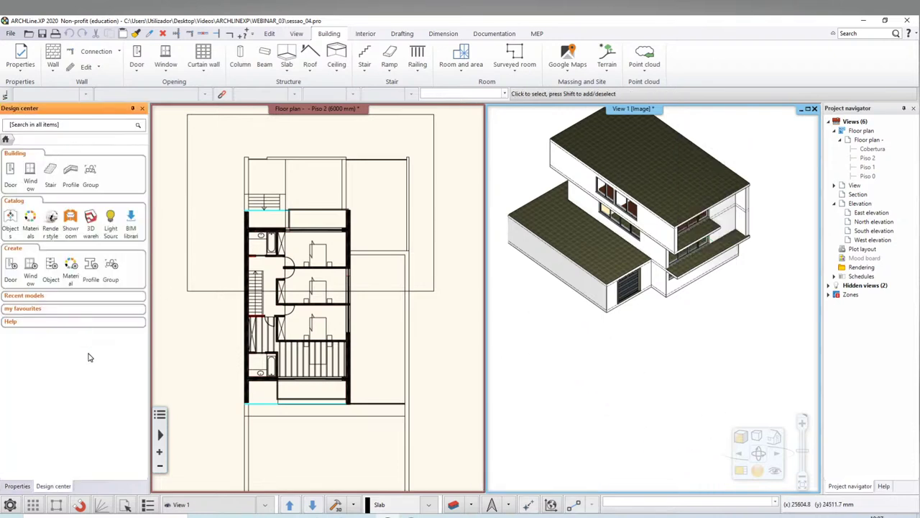
{"action": "left_click", "coordinate": [52, 64]}
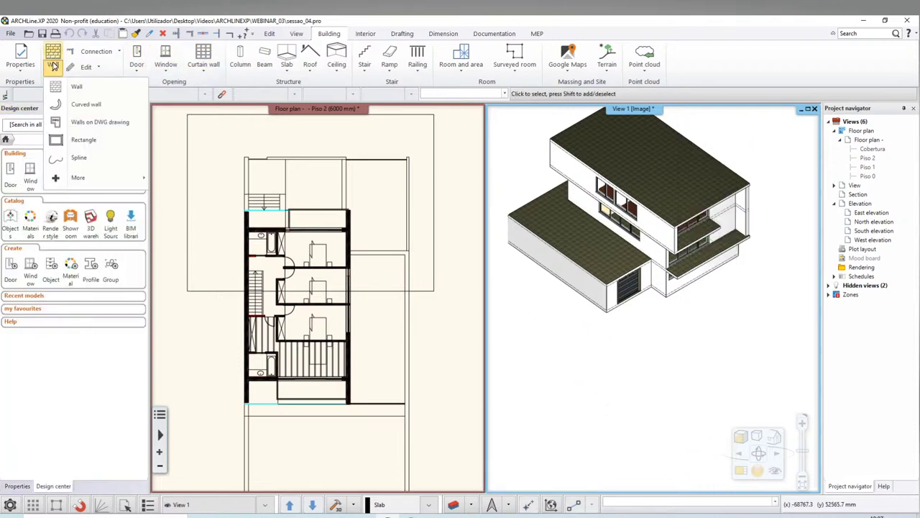
{"action": "left_click", "coordinate": [74, 88]}
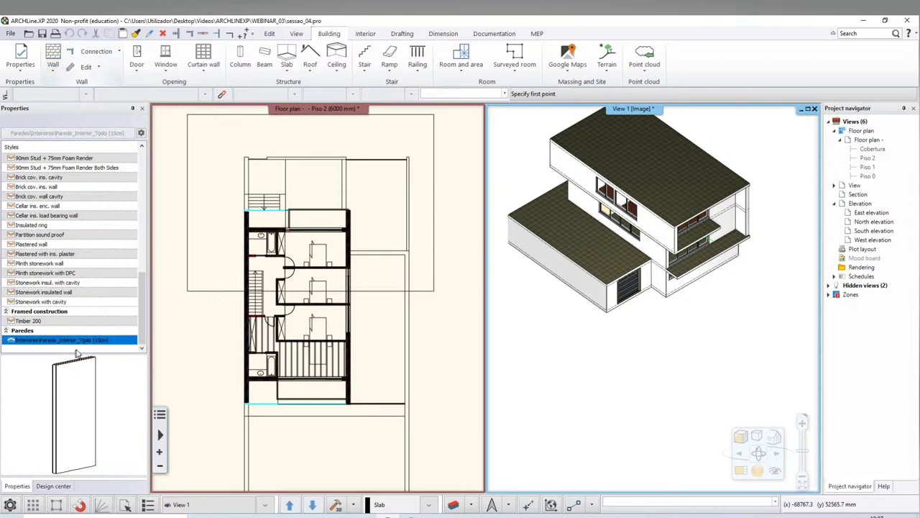
Draw the 6815.2 mm, 15 cm interior brick wall in the 3D view and select it
{"action": "left_click", "coordinate": [559, 385]}
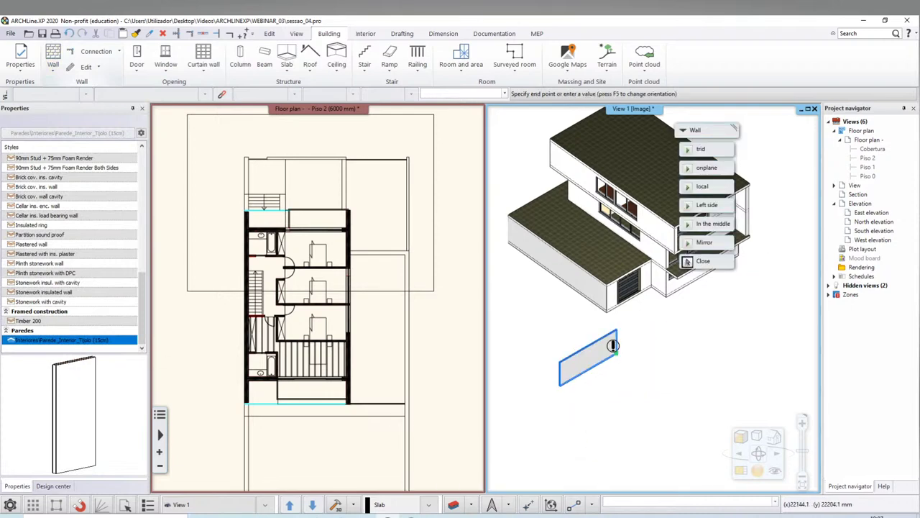
{"action": "left_click", "coordinate": [615, 338]}
{"action": "scroll", "coordinate": [596, 346], "scroll_direction": "up", "scroll_amount": 3}
{"action": "scroll", "coordinate": [626, 288], "scroll_direction": "up", "scroll_amount": 3}
{"action": "scroll", "coordinate": [633, 266], "scroll_direction": "up", "scroll_amount": 3}
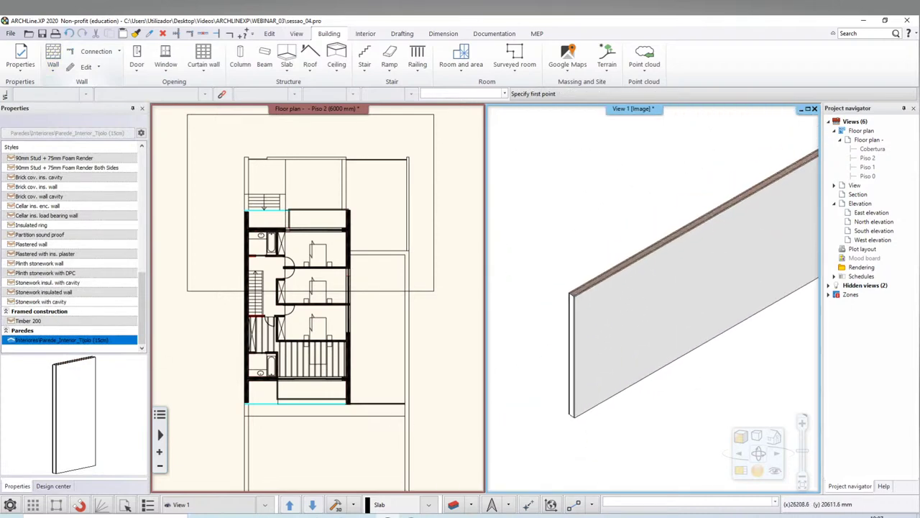
{"action": "key", "text": "Escape"}
{"action": "scroll", "coordinate": [606, 301], "scroll_direction": "down", "scroll_amount": 2}
{"action": "left_click", "coordinate": [607, 300]}
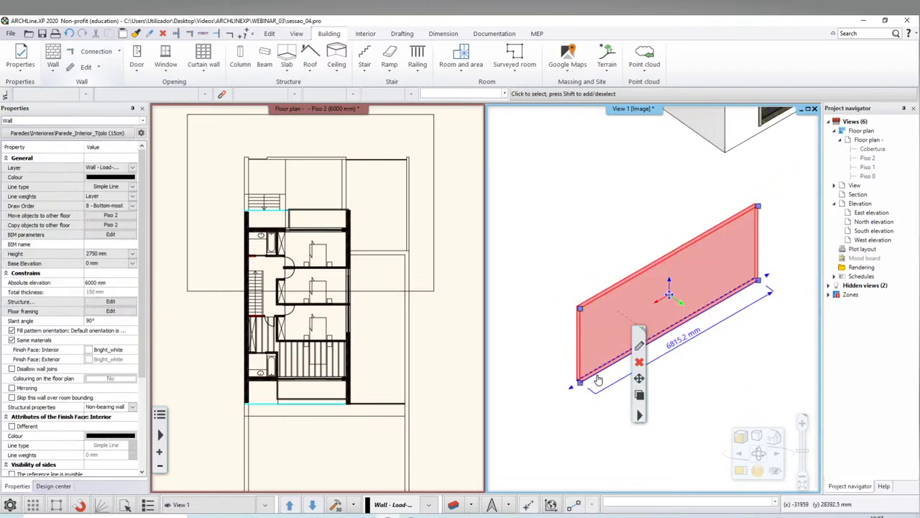
Lower the new wall's height to about 2104.8 mm
{"action": "left_click", "coordinate": [582, 309]}
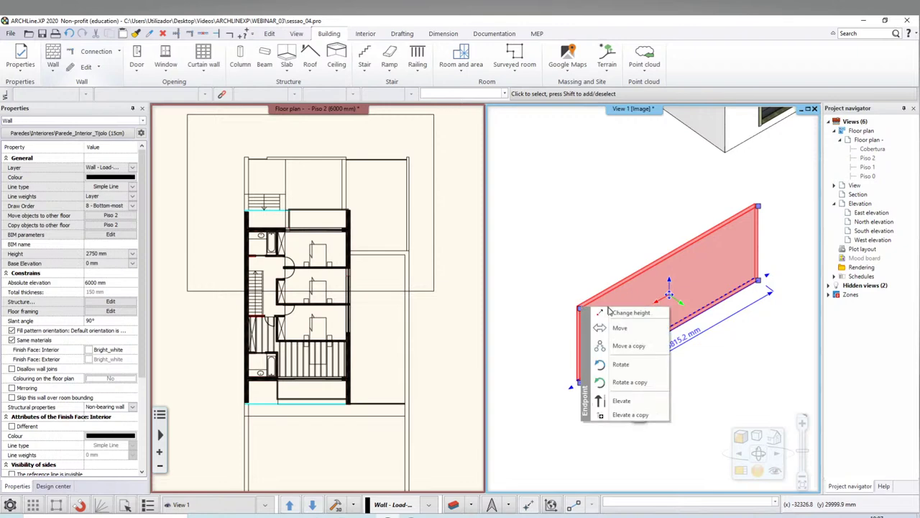
{"action": "left_click", "coordinate": [614, 316]}
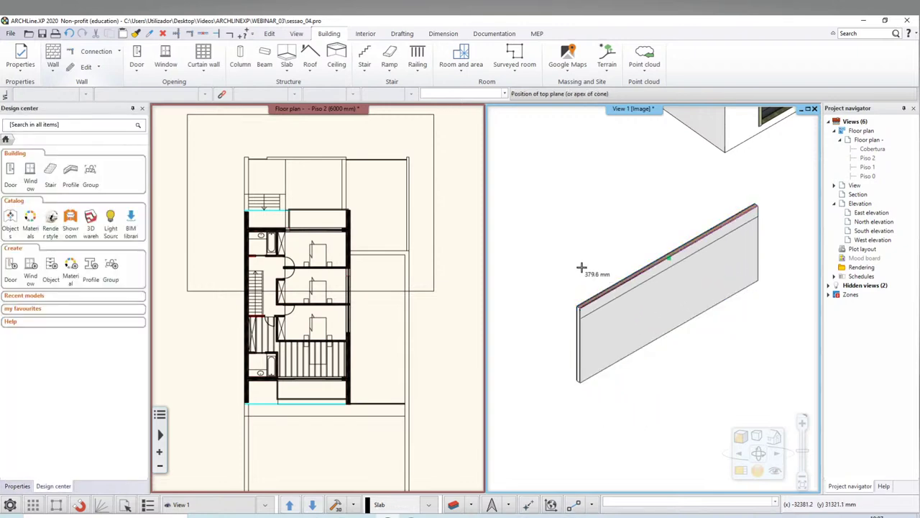
{"action": "left_click", "coordinate": [584, 279]}
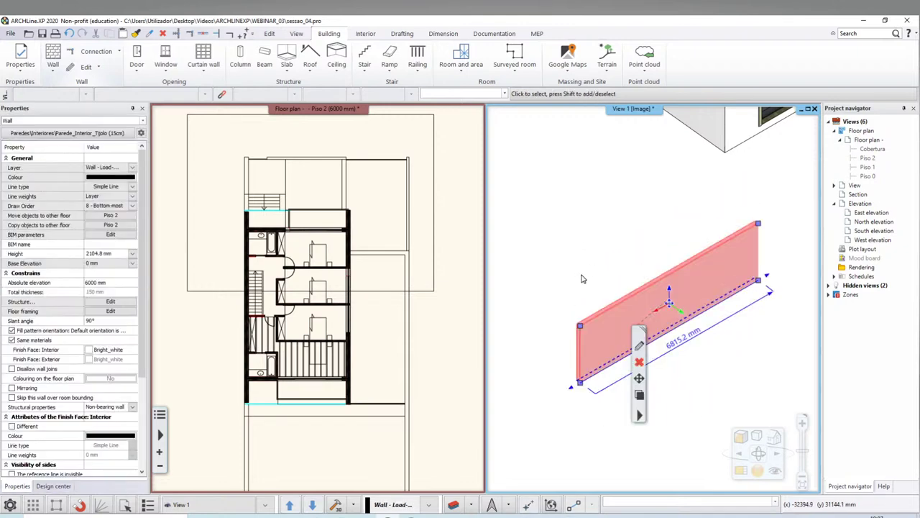
Insert nodes along the wall's bottom edge, dismissing the message box that appears
{"action": "left_click", "coordinate": [601, 368]}
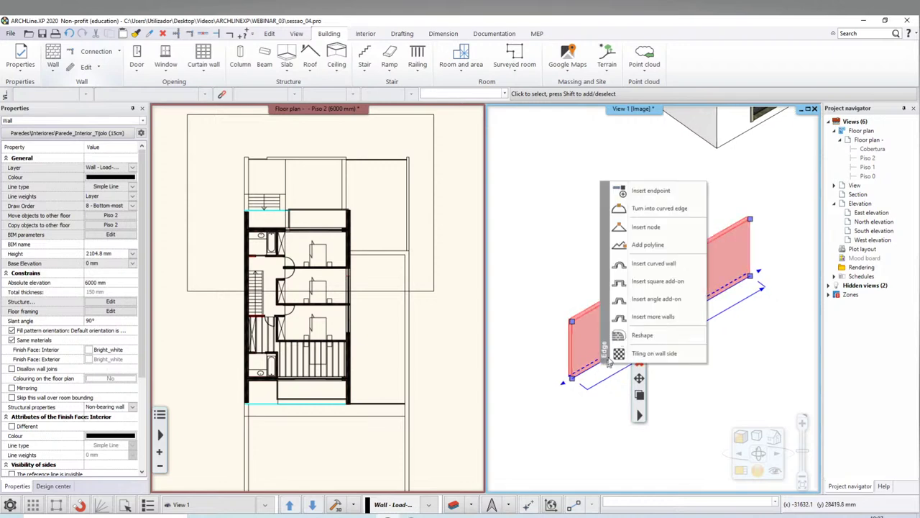
{"action": "left_click", "coordinate": [659, 227]}
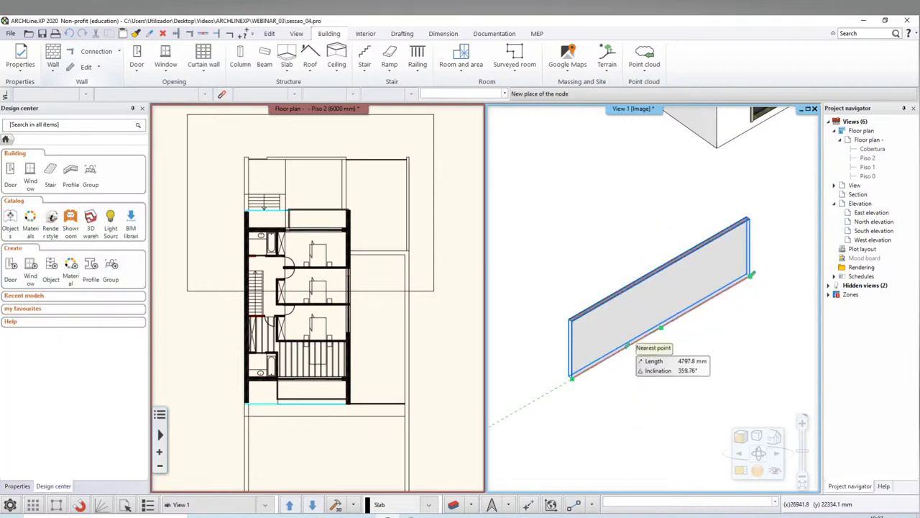
{"action": "left_click", "coordinate": [663, 303]}
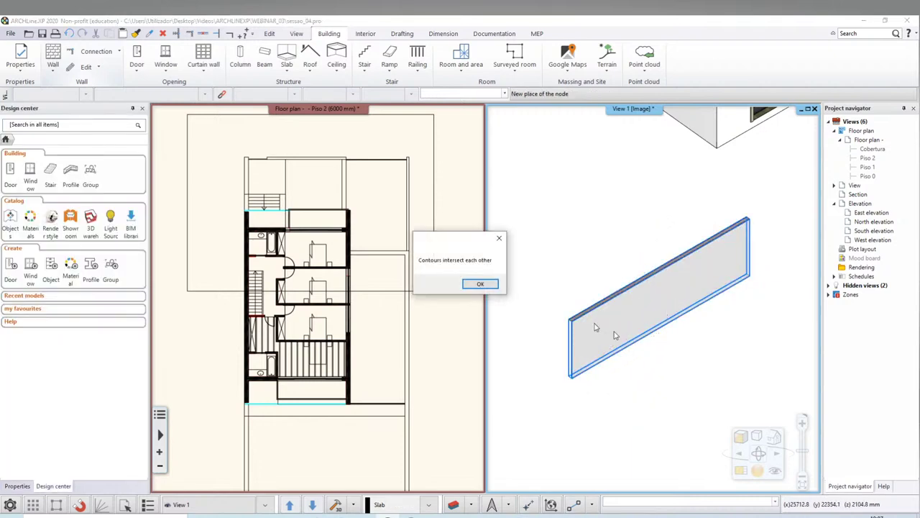
{"action": "left_click", "coordinate": [479, 284]}
{"action": "key", "text": "Escape"}
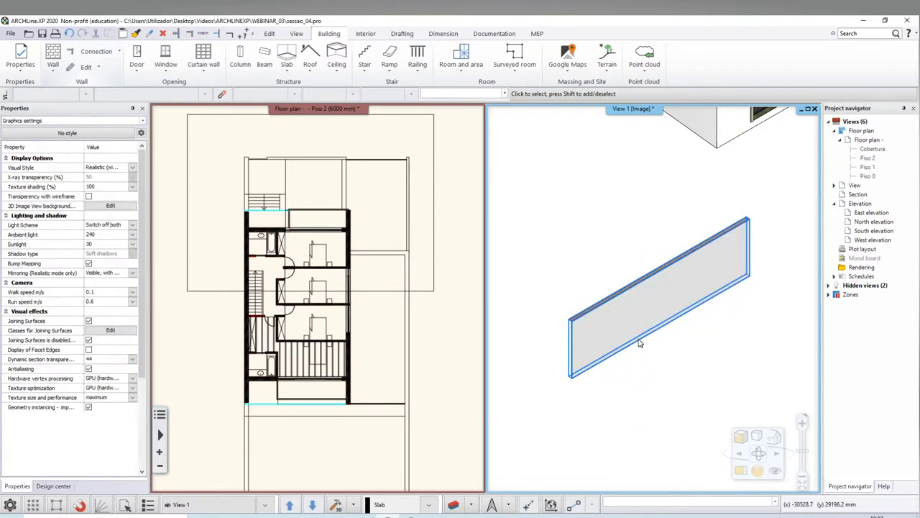
{"action": "left_click", "coordinate": [638, 347]}
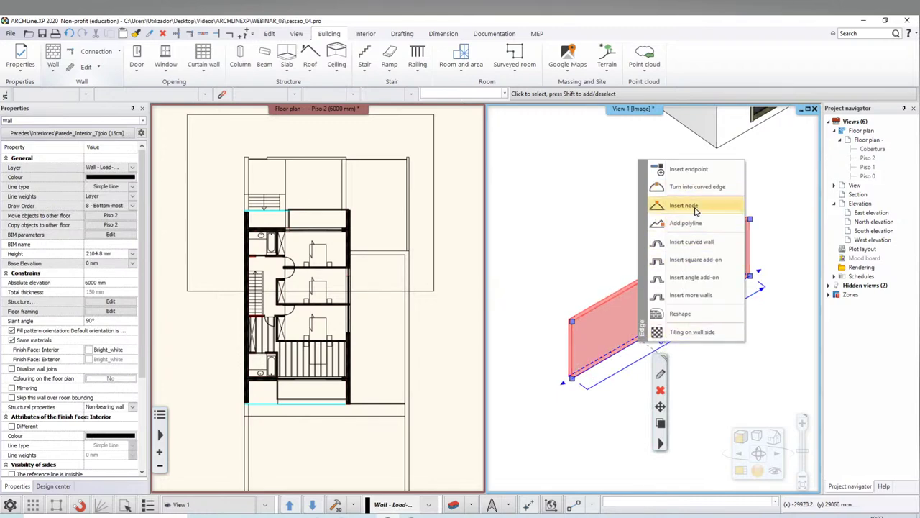
{"action": "left_click", "coordinate": [694, 204]}
{"action": "left_click", "coordinate": [635, 329]}
{"action": "scroll", "coordinate": [653, 284], "scroll_direction": "up", "scroll_amount": 2}
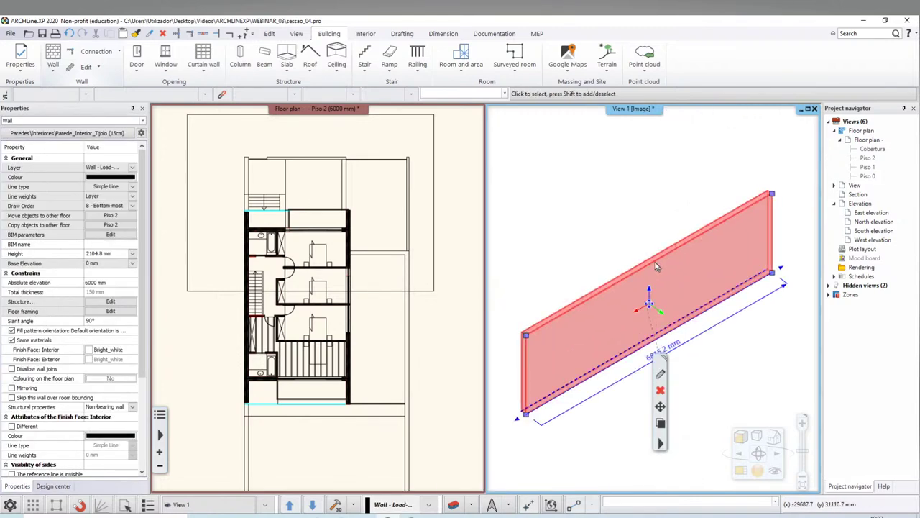
{"action": "key", "text": "Escape"}
Reselect the freestanding wall and add another node on its bottom edge
{"action": "left_click", "coordinate": [650, 345]}
{"action": "scroll", "coordinate": [647, 344], "scroll_direction": "up", "scroll_amount": 3}
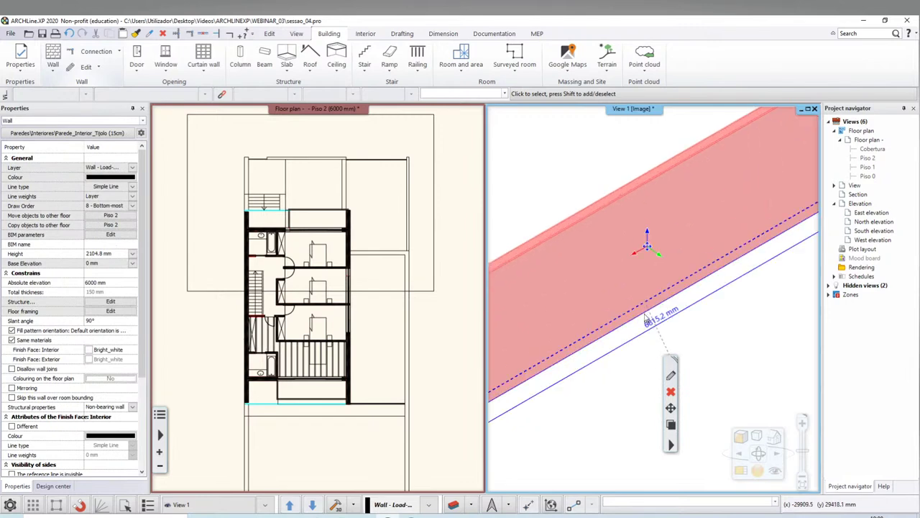
{"action": "left_click", "coordinate": [607, 334]}
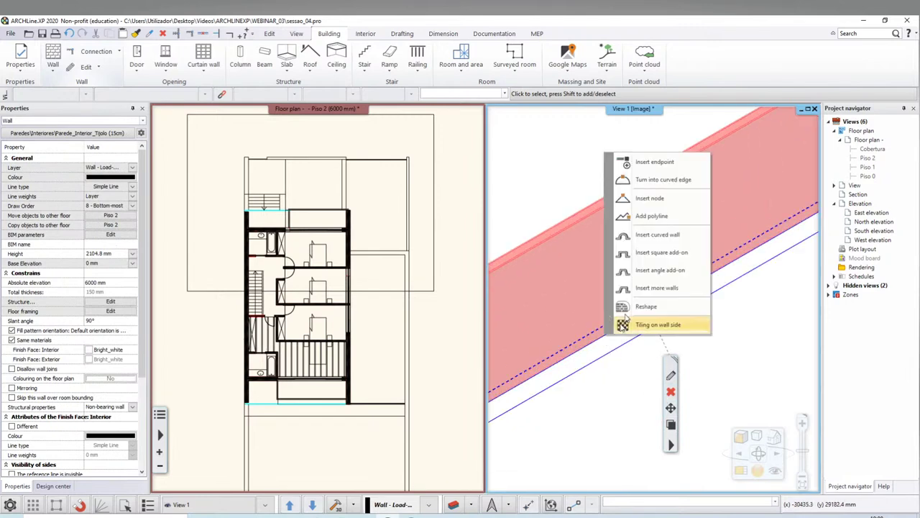
{"action": "left_click", "coordinate": [633, 198]}
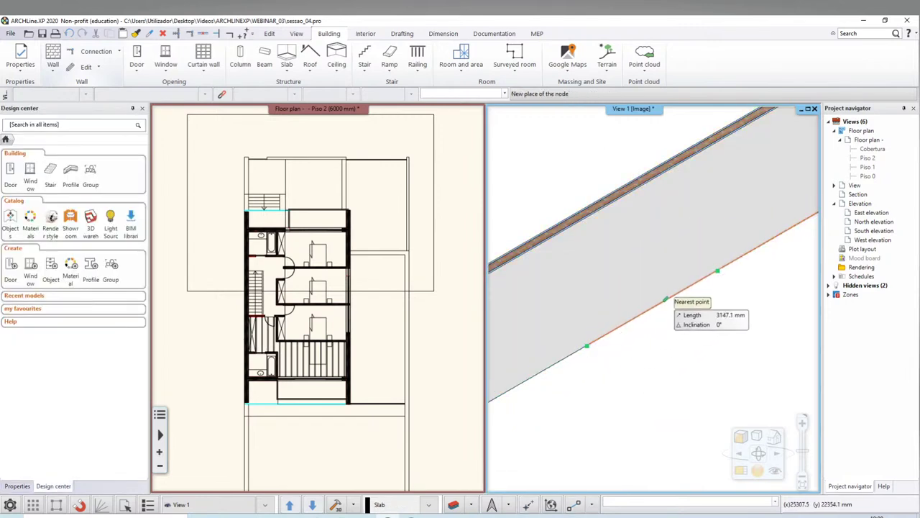
{"action": "left_click", "coordinate": [669, 299]}
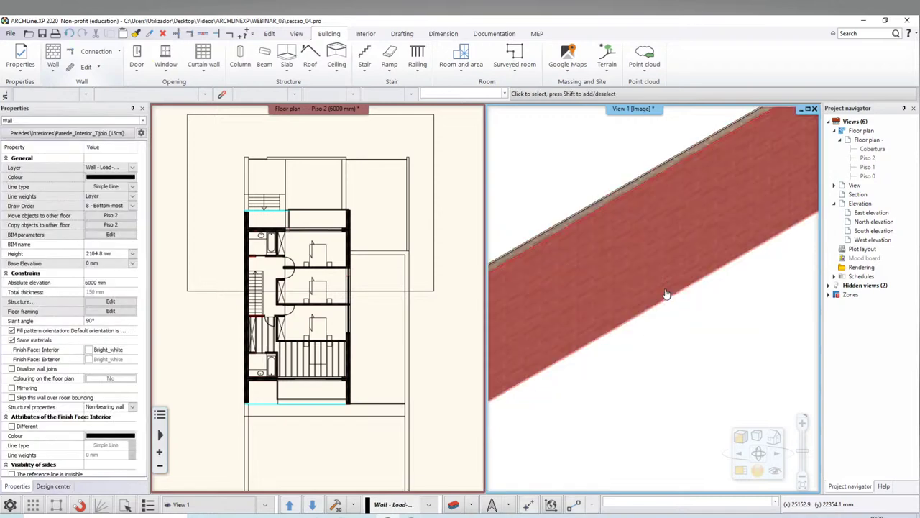
Pan and zoom the Piso 2 floor plan to centre the 6815.2 mm wall
{"action": "scroll", "coordinate": [618, 345], "scroll_direction": "down", "scroll_amount": 4}
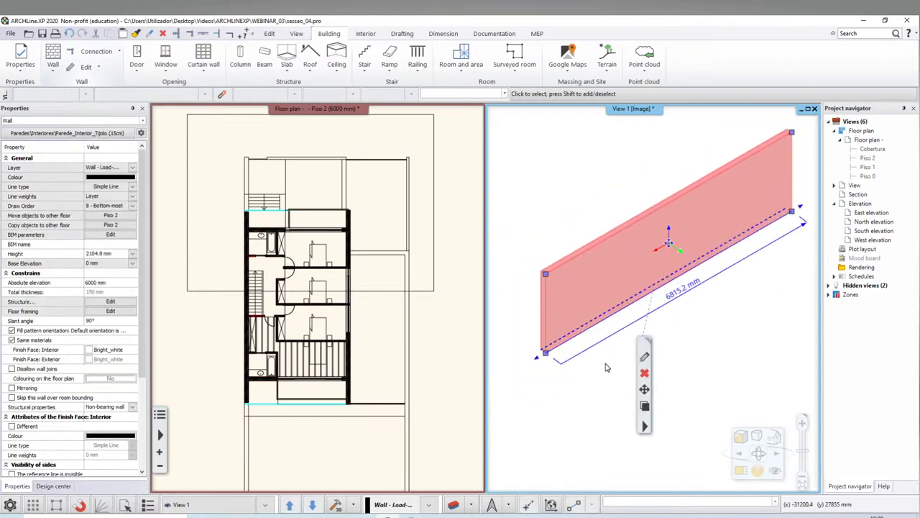
{"action": "scroll", "coordinate": [636, 292], "scroll_direction": "down", "scroll_amount": 3}
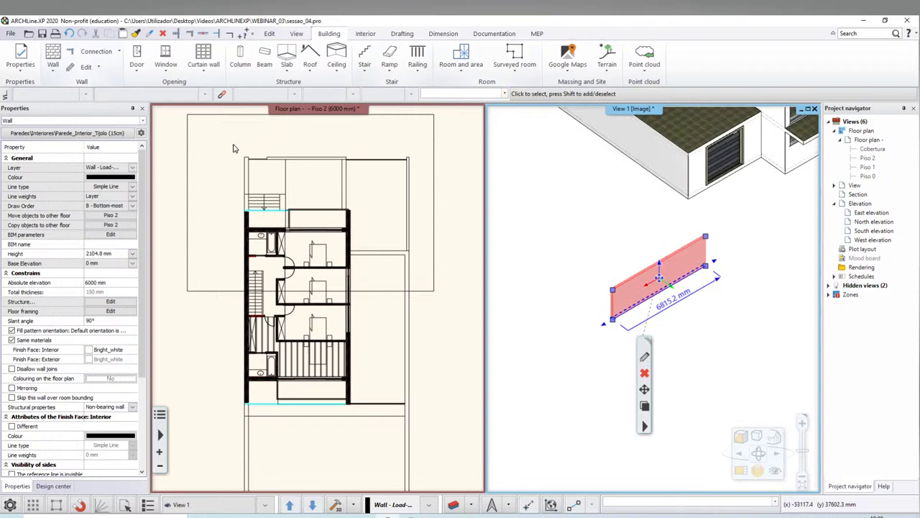
{"action": "scroll", "coordinate": [340, 380], "scroll_direction": "down", "scroll_amount": 3}
{"action": "mouse_move", "coordinate": [339, 379]}
{"action": "middle_mouse_down"}
{"action": "mouse_move", "coordinate": [365, 292]}
{"action": "mouse_move", "coordinate": [267, 332]}
{"action": "middle_mouse_up"}
{"action": "scroll", "coordinate": [365, 292], "scroll_direction": "up", "scroll_amount": 3}
{"action": "scroll", "coordinate": [267, 332], "scroll_direction": "up", "scroll_amount": 2}
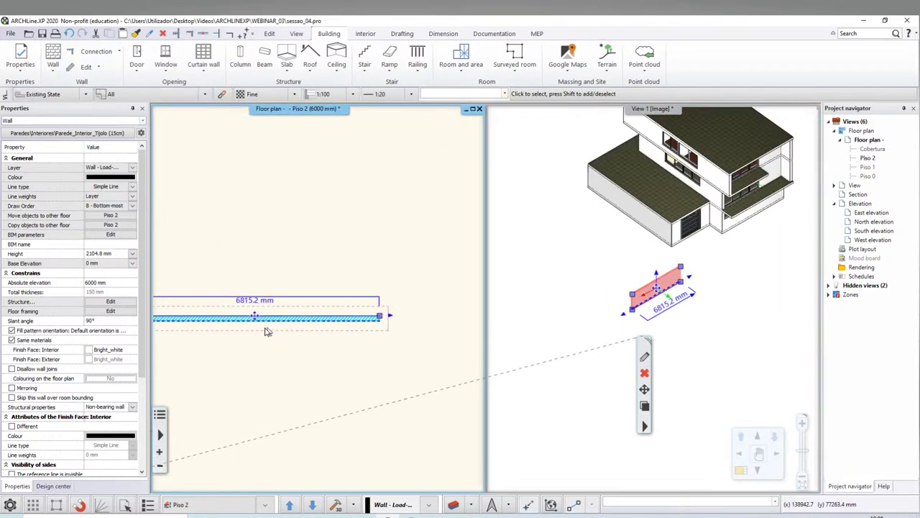
{"action": "scroll", "coordinate": [300, 319], "scroll_direction": "up", "scroll_amount": 1}
{"action": "scroll", "coordinate": [300, 319], "scroll_direction": "down", "scroll_amount": 1}
{"action": "middle_click_drag", "start_coordinate": [366, 230], "coordinate": [413, 202]}
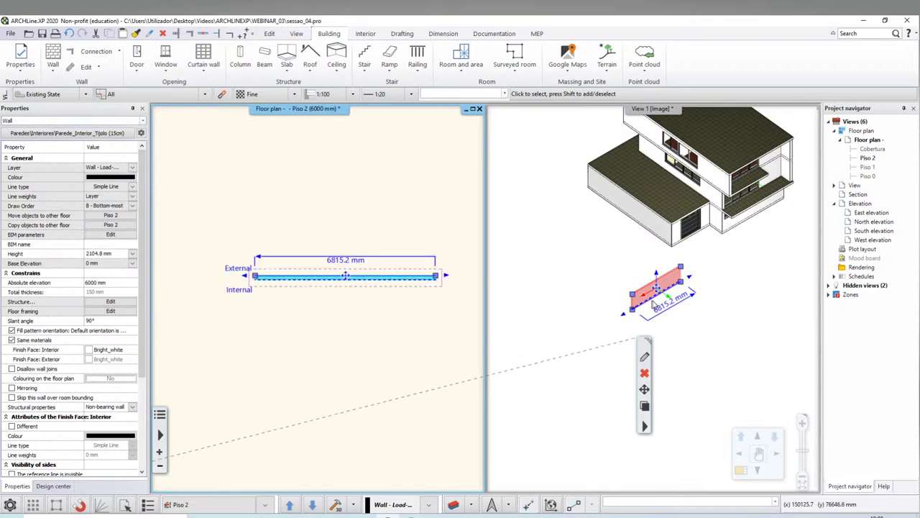
{"action": "scroll", "coordinate": [654, 303], "scroll_direction": "up", "scroll_amount": 2}
{"action": "scroll", "coordinate": [625, 327], "scroll_direction": "up", "scroll_amount": 2}
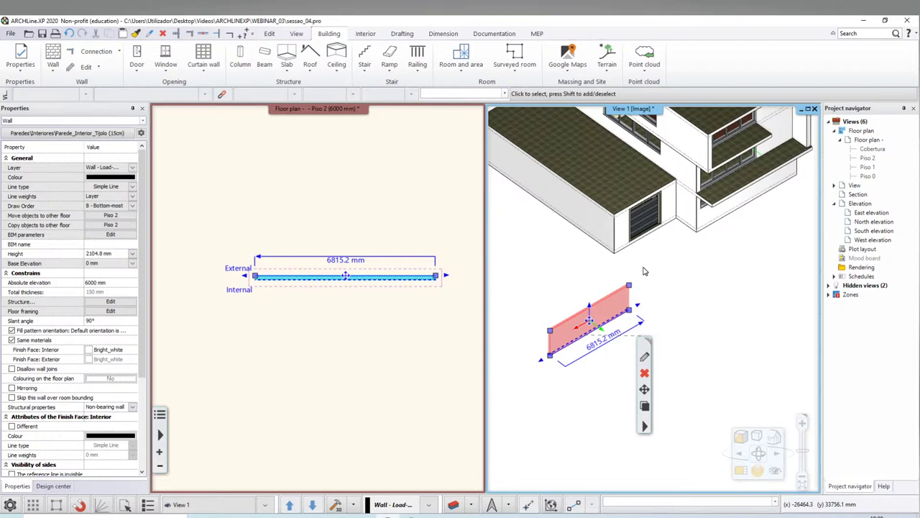
Reselect the freestanding wall in 3D and reopen its context menu to reach Reshape
{"action": "right_click", "coordinate": [651, 419]}
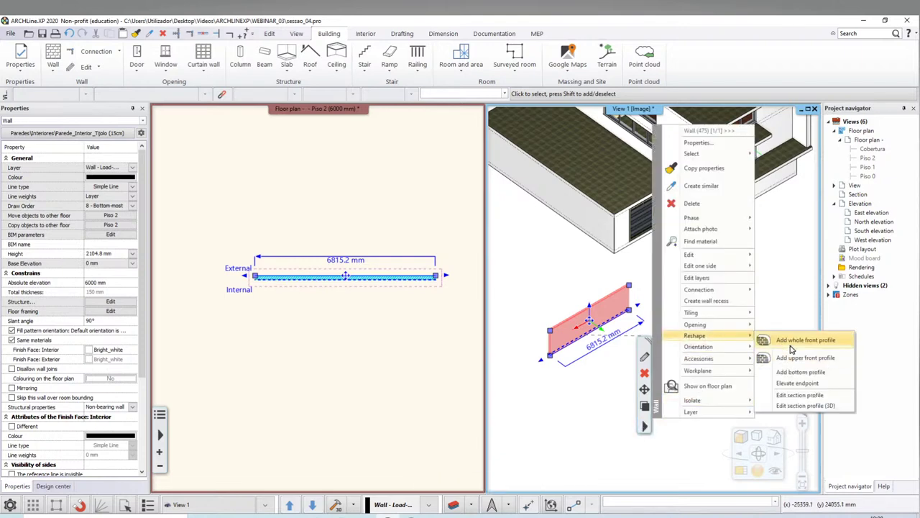
{"action": "key", "text": "Escape"}
{"action": "key", "text": "Escape"}
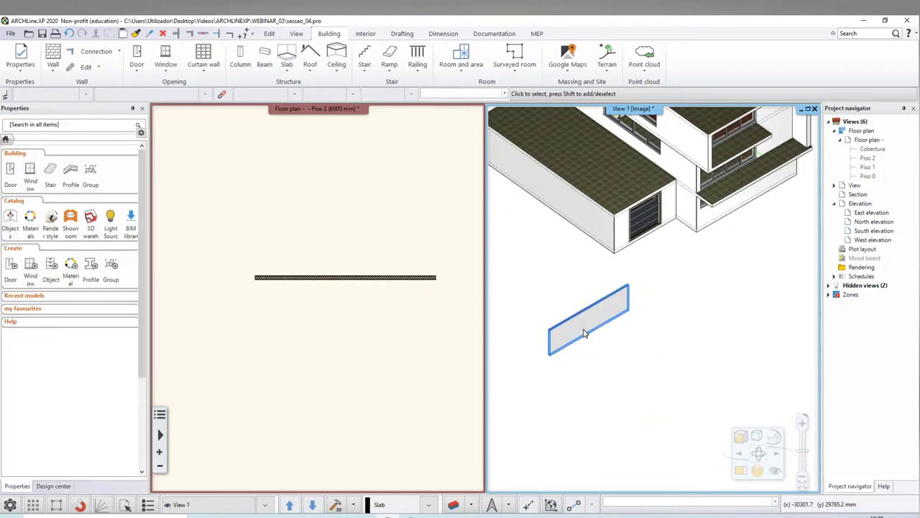
{"action": "left_click", "coordinate": [590, 320]}
{"action": "right_click", "coordinate": [604, 437]}
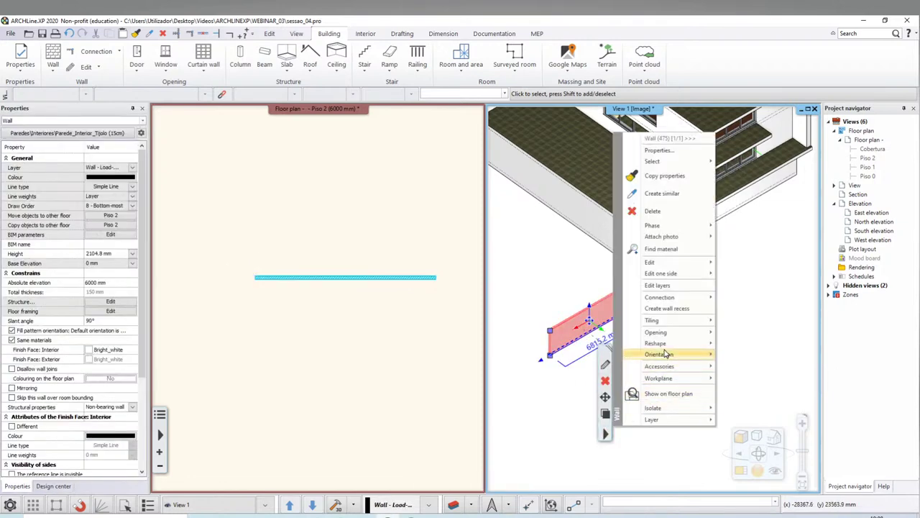
{"action": "mouse_move", "coordinate": [656, 343]}
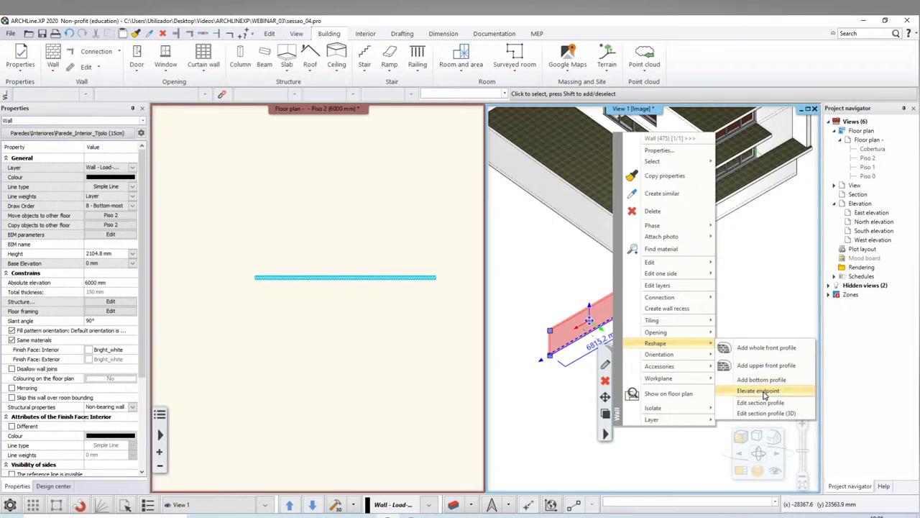
Try Reshape > Elevate endpoint on the wall's near endpoint, then reselect the wall
{"action": "left_click", "coordinate": [764, 395]}
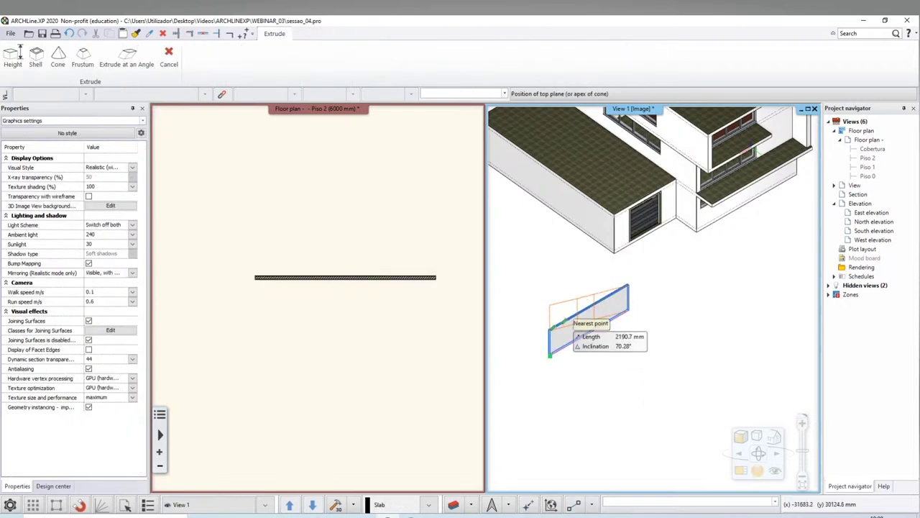
{"action": "left_click", "coordinate": [558, 322]}
{"action": "left_click", "coordinate": [584, 320]}
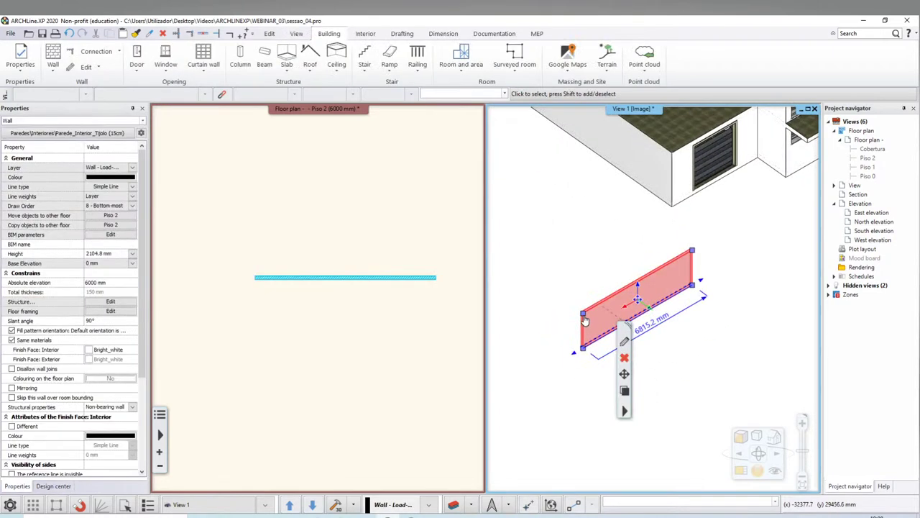
{"action": "left_click", "coordinate": [584, 320]}
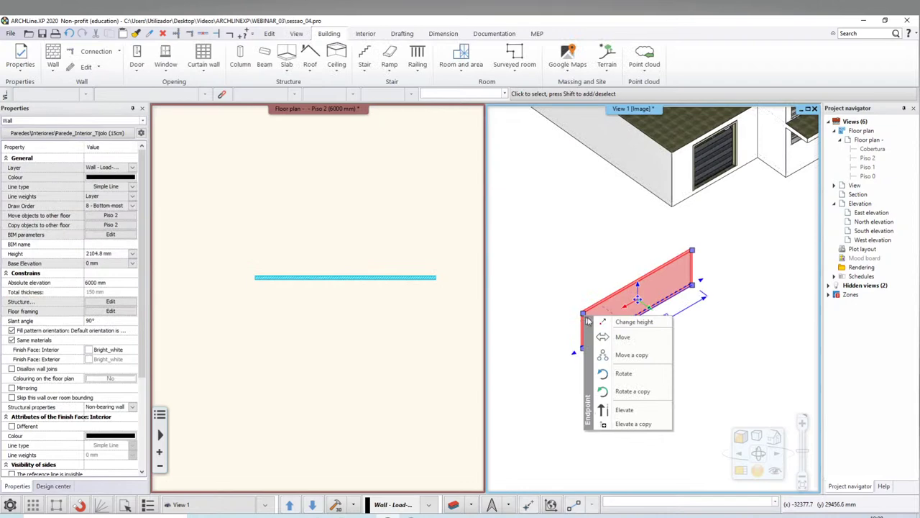
{"action": "left_click", "coordinate": [620, 409]}
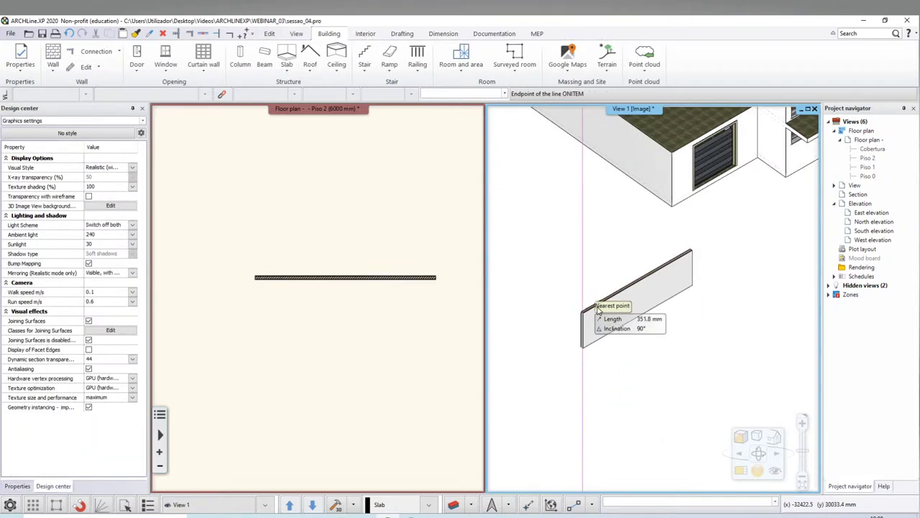
{"action": "left_click", "coordinate": [586, 329]}
{"action": "left_click", "coordinate": [586, 329]}
{"action": "right_click", "coordinate": [617, 422]}
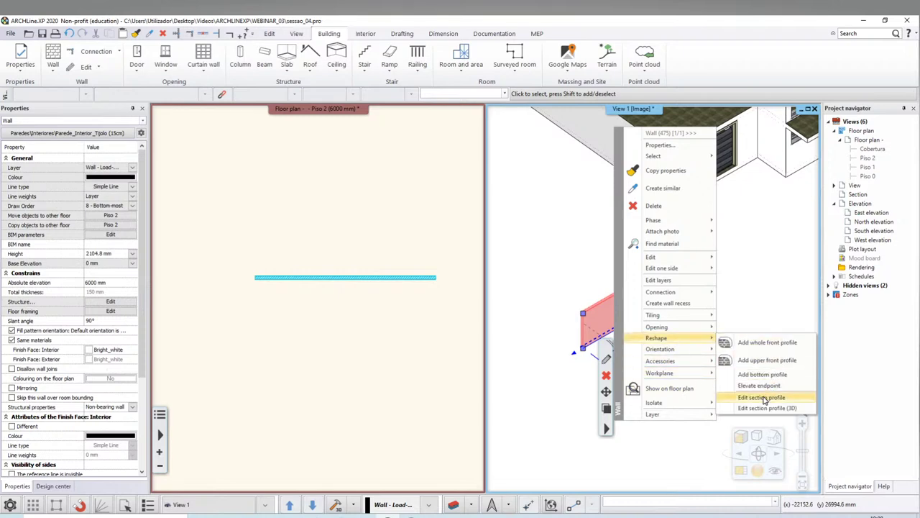
Raise the wall's near corner to a height set with the Length snap option
{"action": "left_click", "coordinate": [764, 388]}
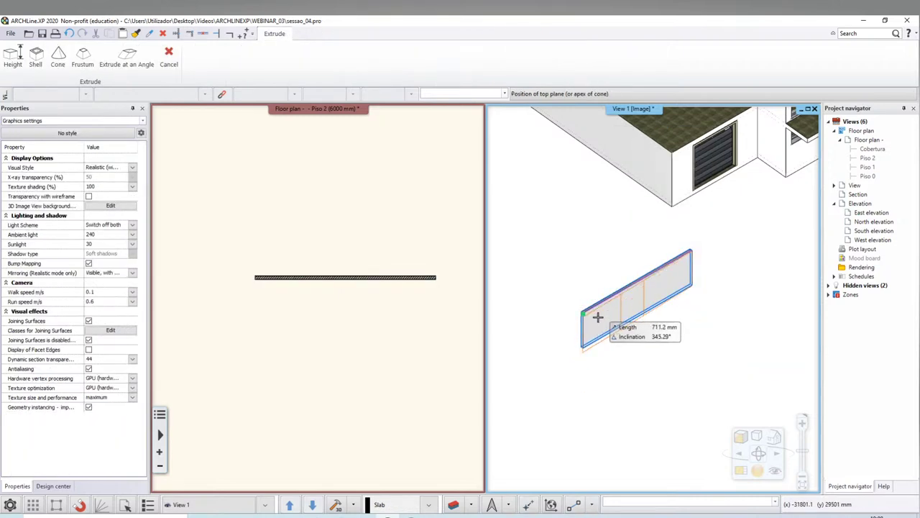
{"action": "left_click", "coordinate": [597, 317]}
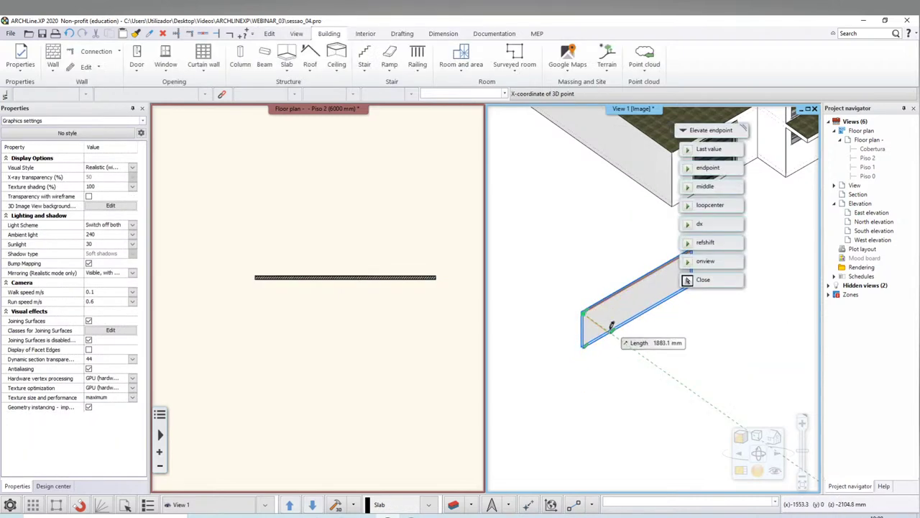
{"action": "left_click", "coordinate": [588, 271]}
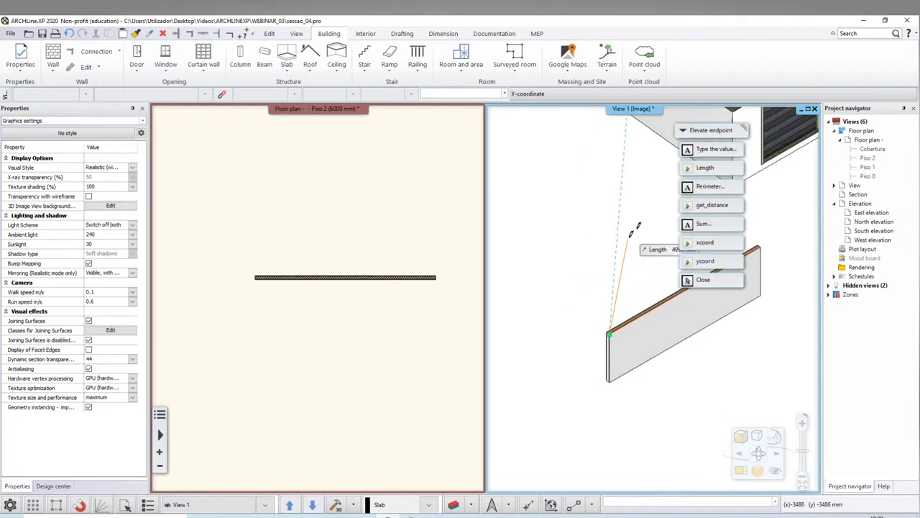
{"action": "left_click", "coordinate": [717, 169]}
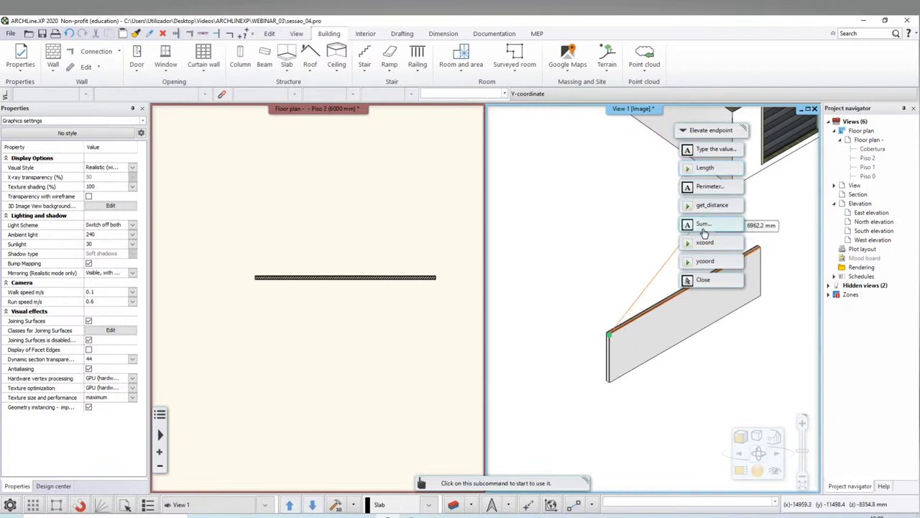
{"action": "left_click", "coordinate": [616, 290]}
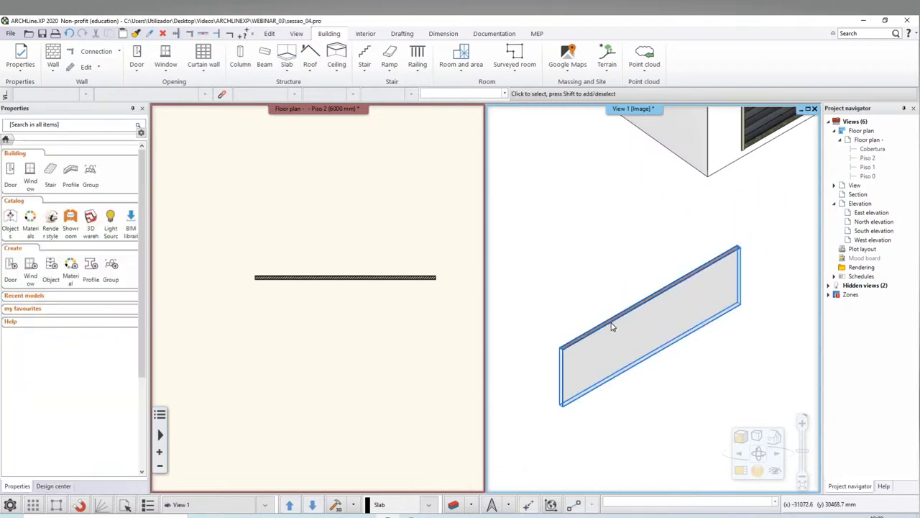
{"action": "left_click", "coordinate": [615, 365]}
Add a bottom profile to the wall and set its extrusion height
{"action": "right_click", "coordinate": [615, 365]}
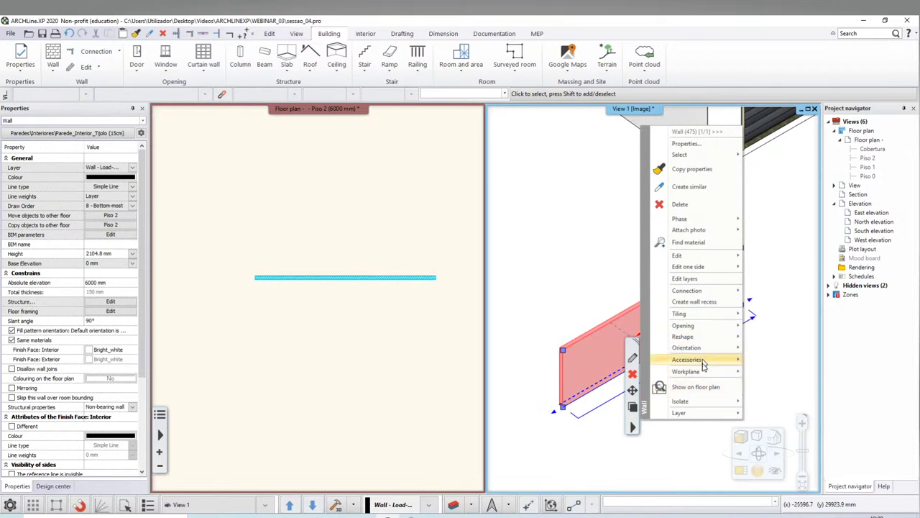
{"action": "mouse_move", "coordinate": [683, 337]}
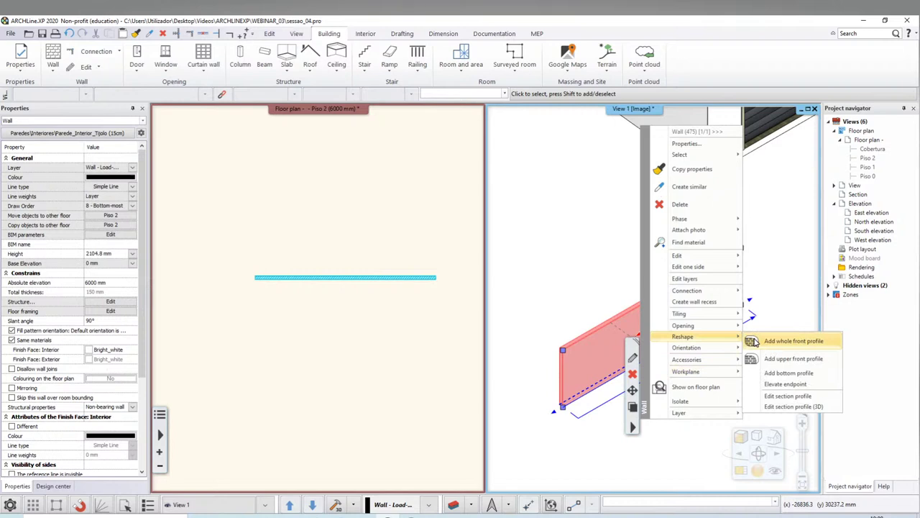
{"action": "left_click", "coordinate": [778, 389]}
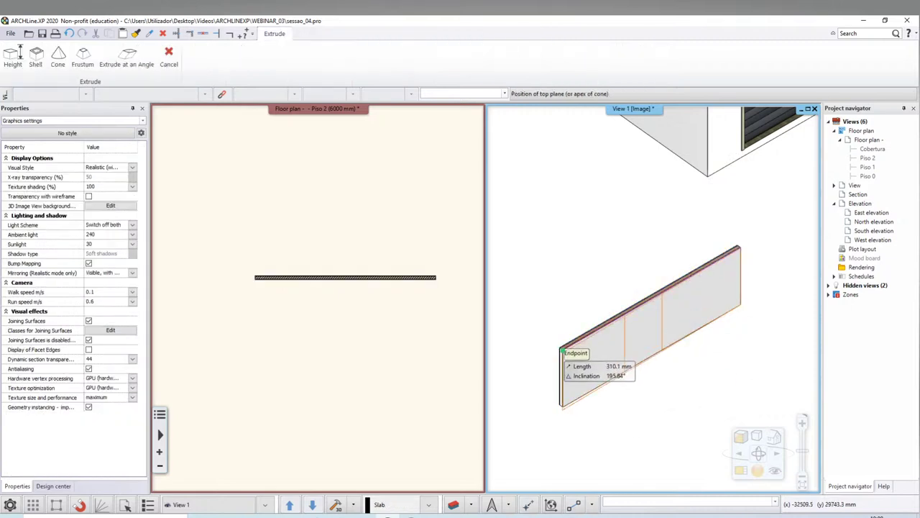
{"action": "left_click", "coordinate": [565, 300]}
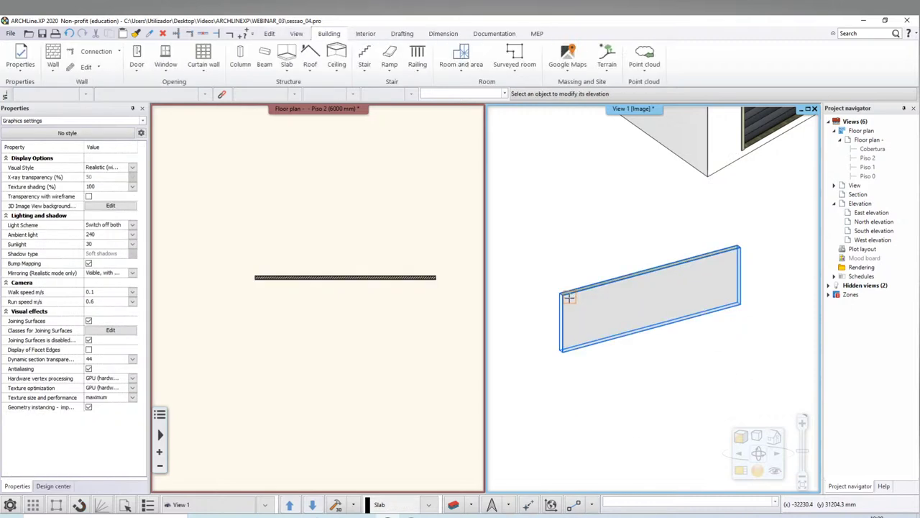
{"action": "left_click", "coordinate": [614, 295]}
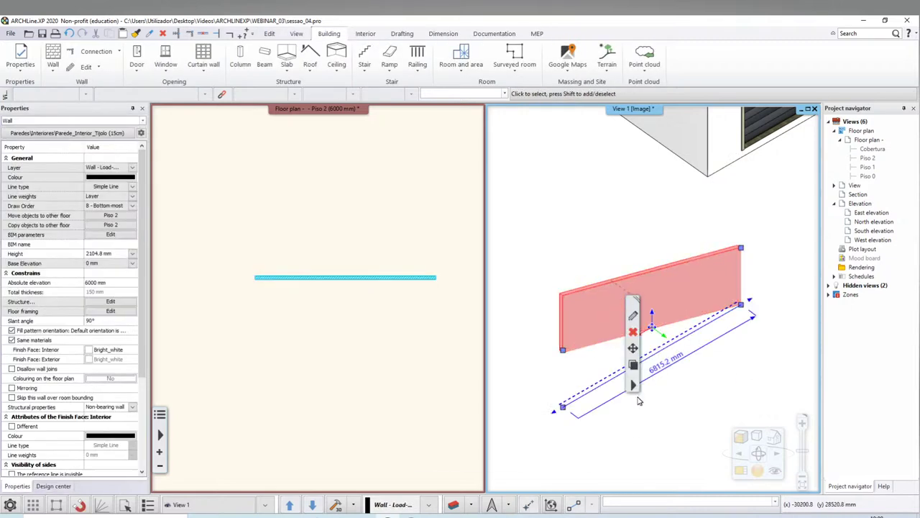
Dismiss the endpoint options and reselect the freestanding wall
{"action": "left_click", "coordinate": [563, 352]}
{"action": "key", "text": "Escape"}
{"action": "scroll", "coordinate": [641, 310], "scroll_direction": "down", "scroll_amount": 2}
{"action": "left_click", "coordinate": [642, 310]}
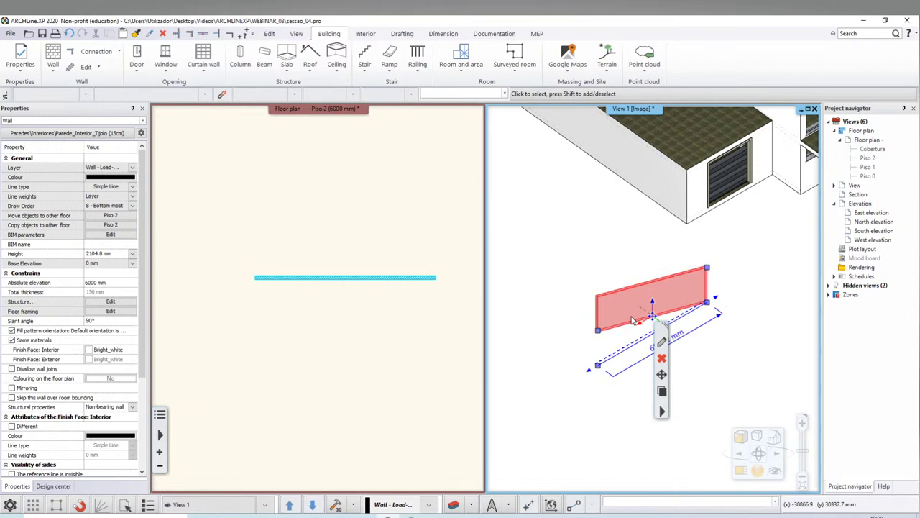
{"action": "key", "text": "Delete"}
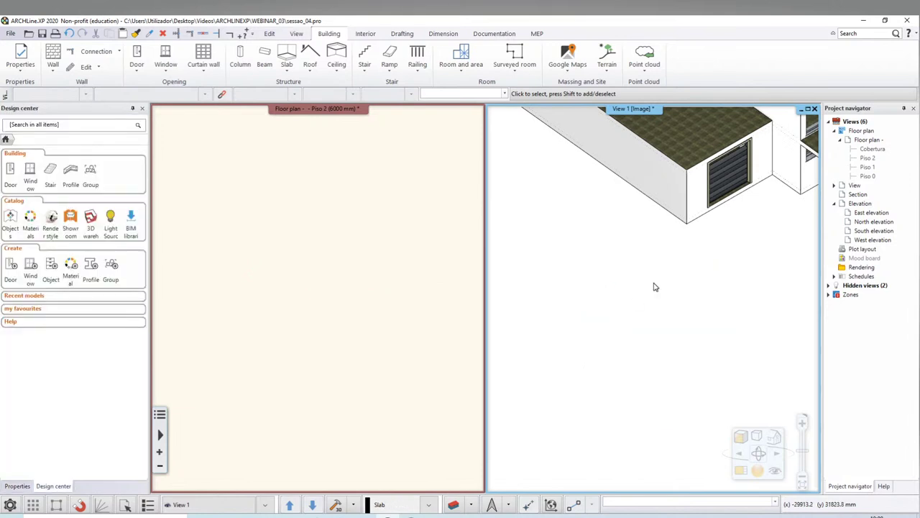
{"action": "scroll", "coordinate": [551, 315], "scroll_direction": "down", "scroll_amount": 2}
{"action": "scroll", "coordinate": [554, 359], "scroll_direction": "down", "scroll_amount": 2}
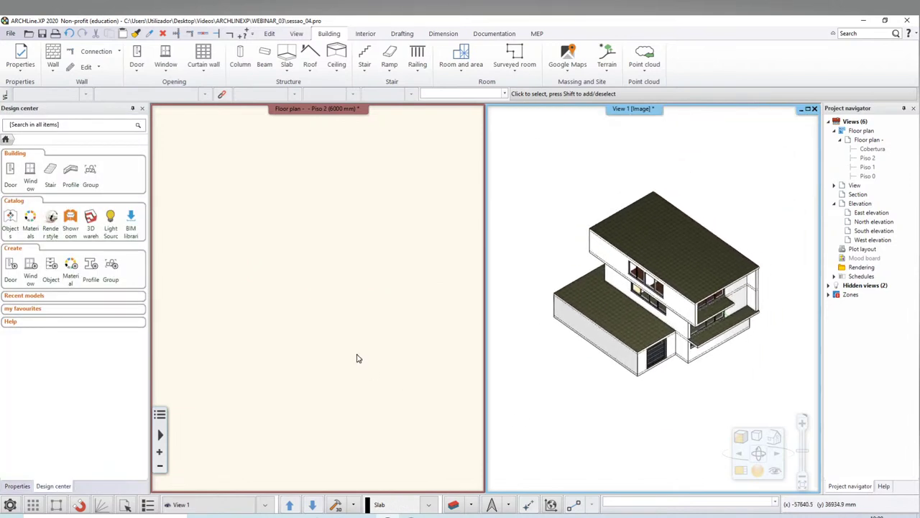
{"action": "left_click", "coordinate": [323, 377]}
{"action": "scroll", "coordinate": [325, 370], "scroll_direction": "down", "scroll_amount": 2}
{"action": "scroll", "coordinate": [334, 352], "scroll_direction": "down", "scroll_amount": 2}
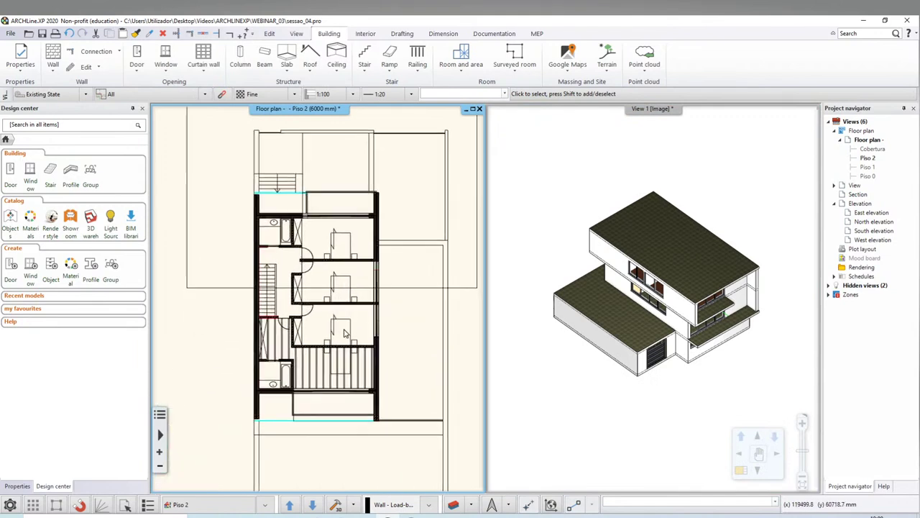
{"action": "left_click", "coordinate": [434, 386]}
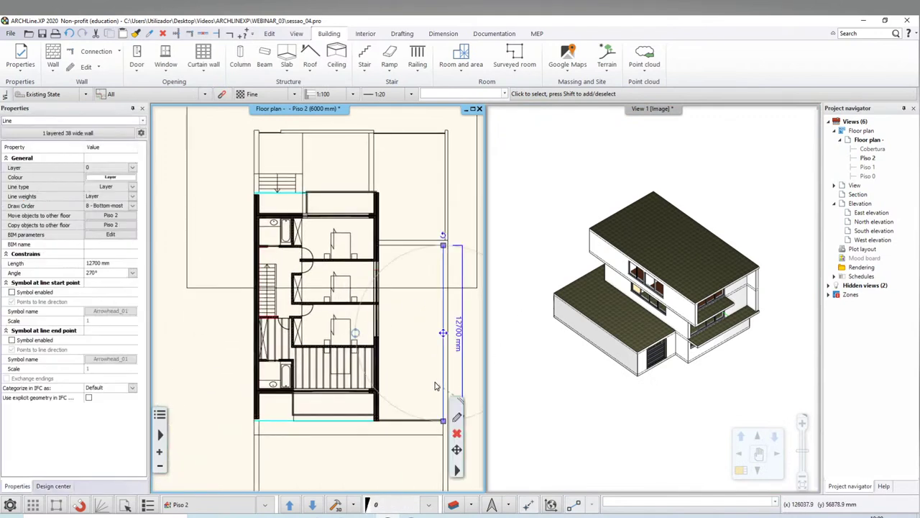
{"action": "key", "text": "Escape"}
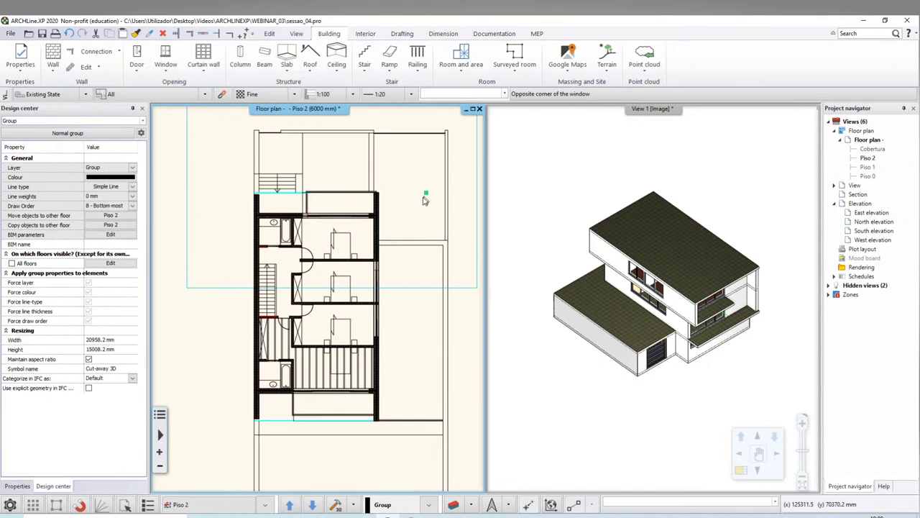
{"action": "scroll", "coordinate": [419, 237], "scroll_direction": "down", "scroll_amount": 3}
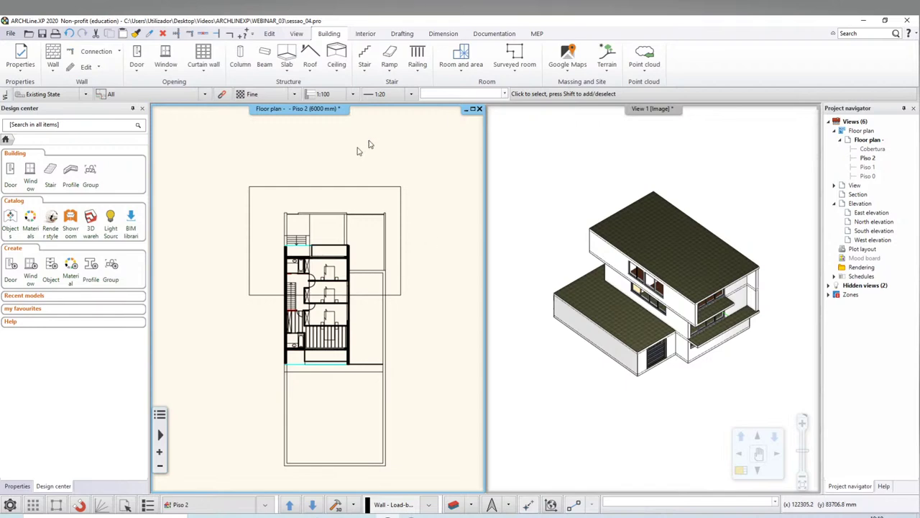
{"action": "scroll", "coordinate": [591, 346], "scroll_direction": "up", "scroll_amount": 3}
{"action": "scroll", "coordinate": [647, 324], "scroll_direction": "up", "scroll_amount": 2}
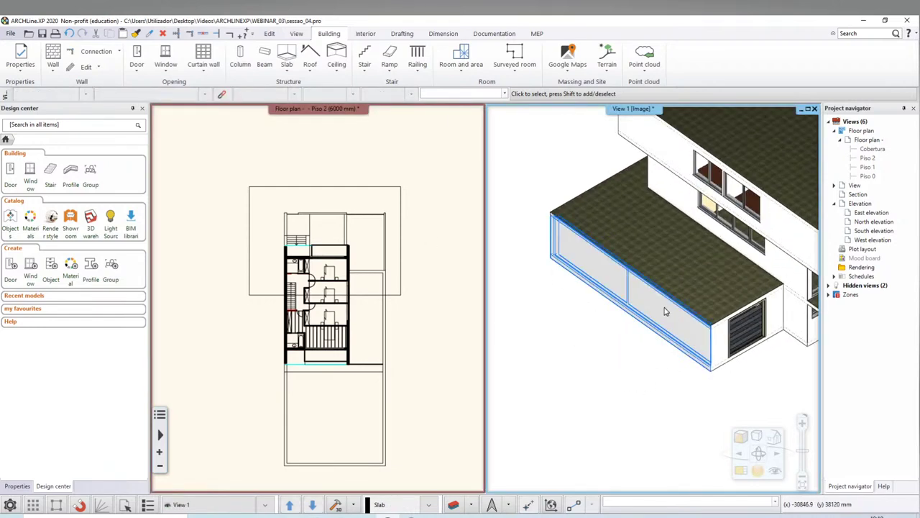
{"action": "left_click", "coordinate": [665, 312]}
{"action": "left_click", "coordinate": [686, 411]}
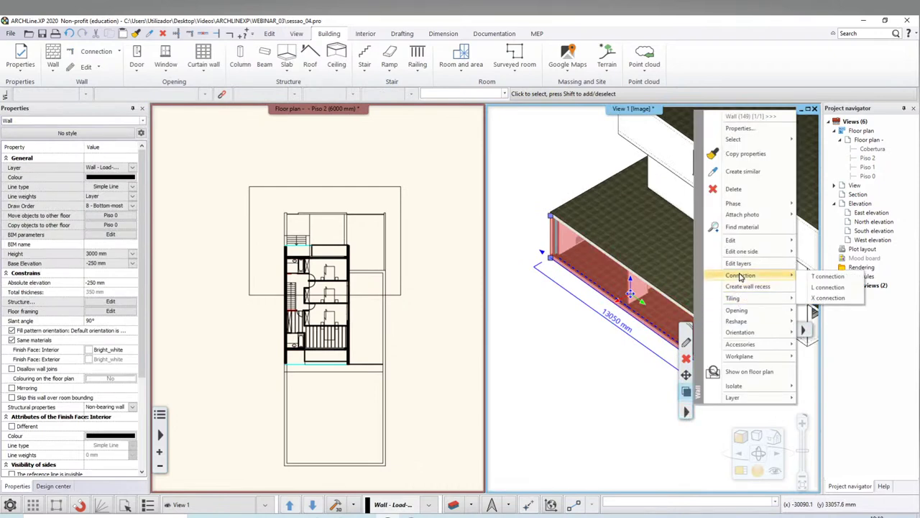
{"action": "mouse_move", "coordinate": [741, 251]}
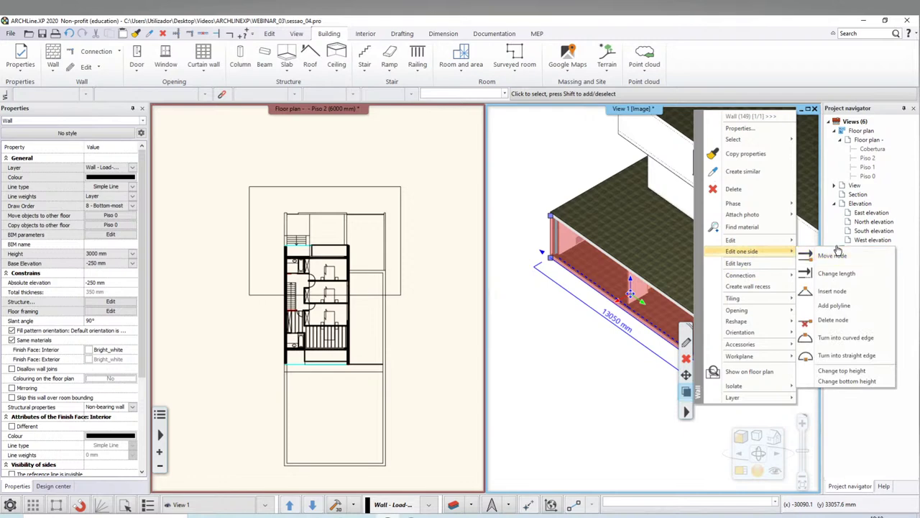
{"action": "left_click", "coordinate": [515, 346]}
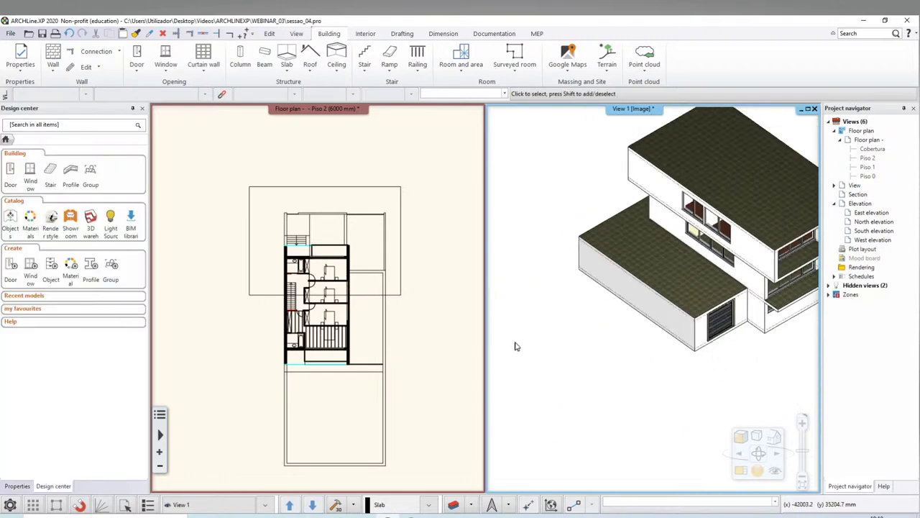
{"action": "left_click", "coordinate": [359, 319]}
{"action": "scroll", "coordinate": [370, 334], "scroll_direction": "up", "scroll_amount": 2}
{"action": "scroll", "coordinate": [358, 346], "scroll_direction": "up", "scroll_amount": 2}
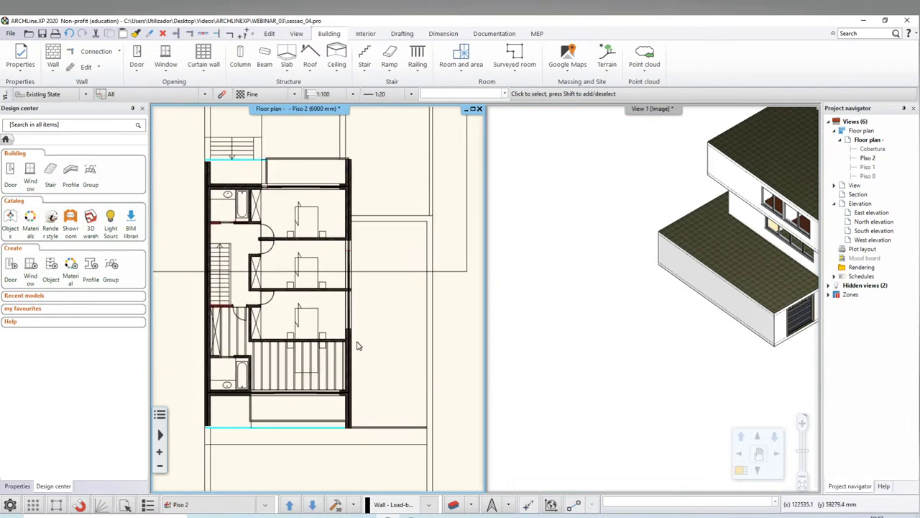
{"action": "middle_click_drag", "start_coordinate": [358, 345], "coordinate": [420, 384]}
{"action": "middle_click_drag", "start_coordinate": [324, 324], "coordinate": [313, 222]}
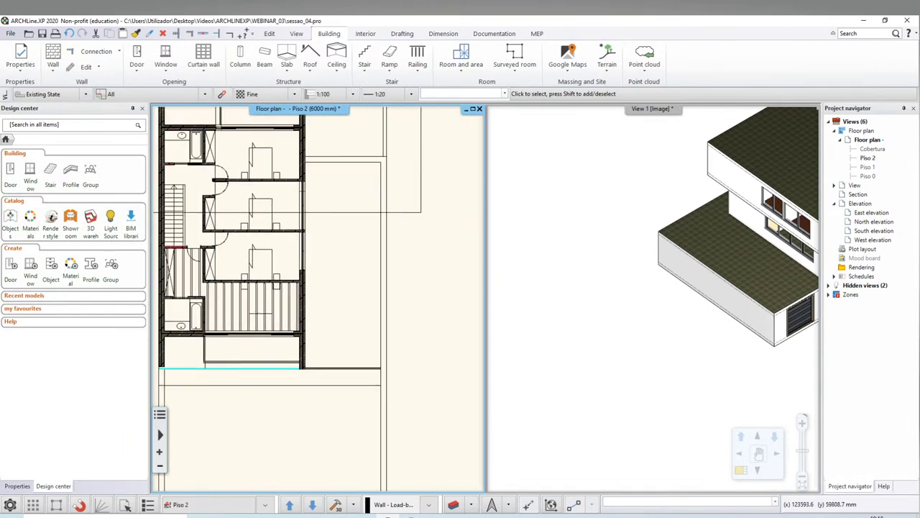
{"action": "left_click", "coordinate": [746, 353]}
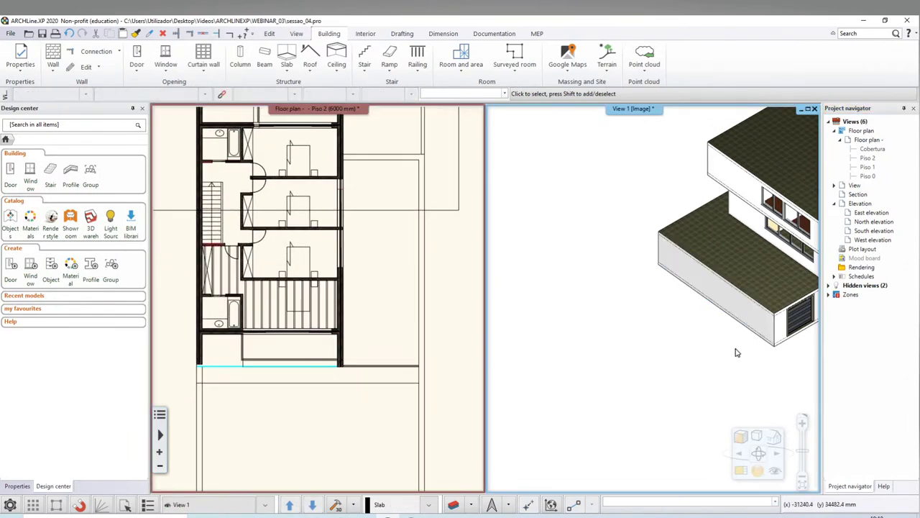
{"action": "scroll", "coordinate": [729, 354], "scroll_direction": "down", "scroll_amount": 3}
{"action": "middle_click_drag", "start_coordinate": [729, 354], "coordinate": [610, 352]}
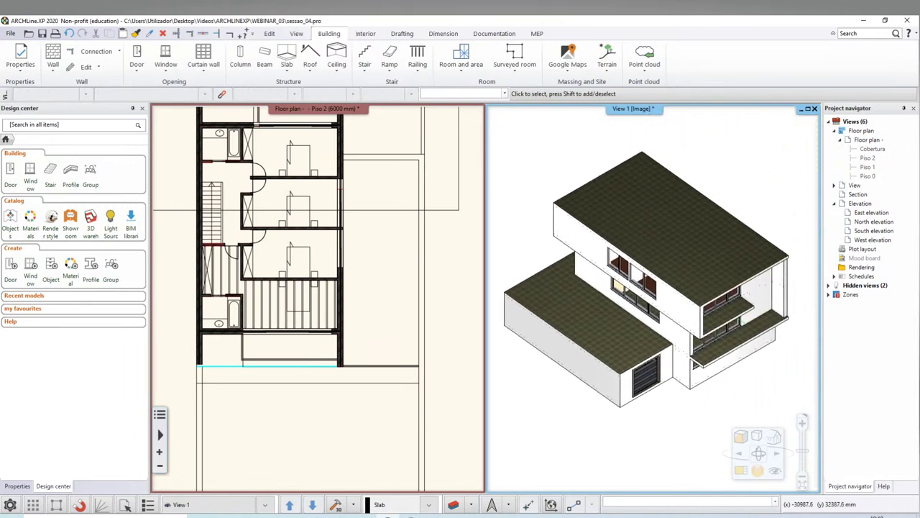
{"action": "scroll", "coordinate": [668, 318], "scroll_direction": "up", "scroll_amount": 2}
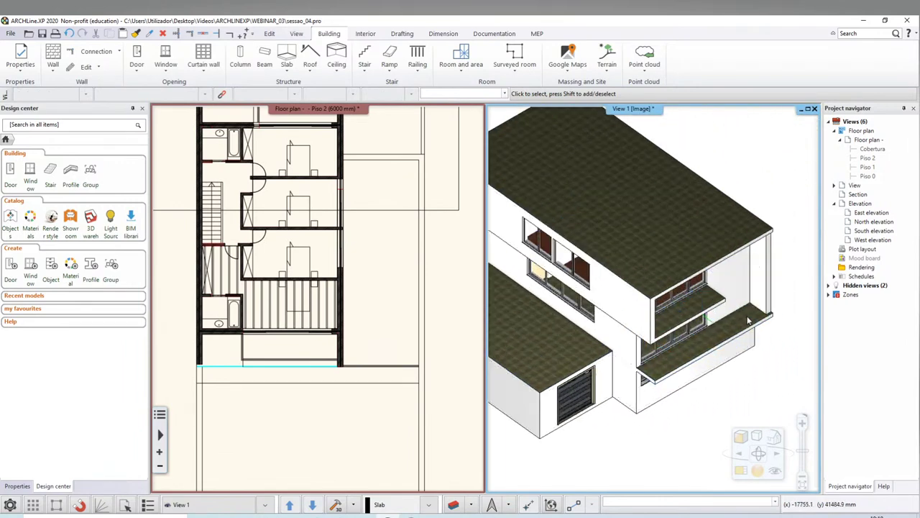
{"action": "scroll", "coordinate": [669, 317], "scroll_direction": "up", "scroll_amount": 2}
{"action": "scroll", "coordinate": [669, 318], "scroll_direction": "down", "scroll_amount": 3}
{"action": "scroll", "coordinate": [612, 314], "scroll_direction": "down", "scroll_amount": 2}
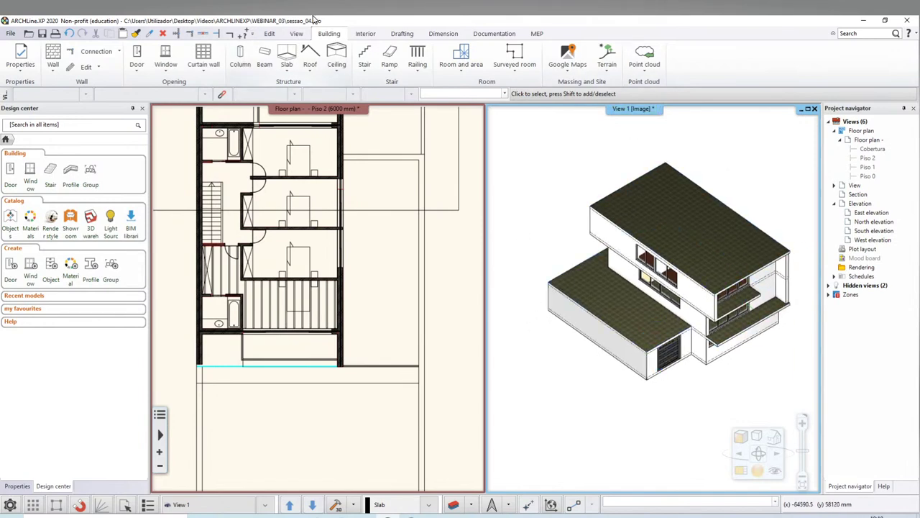
{"action": "middle_click_drag", "start_coordinate": [424, 234], "coordinate": [450, 297]}
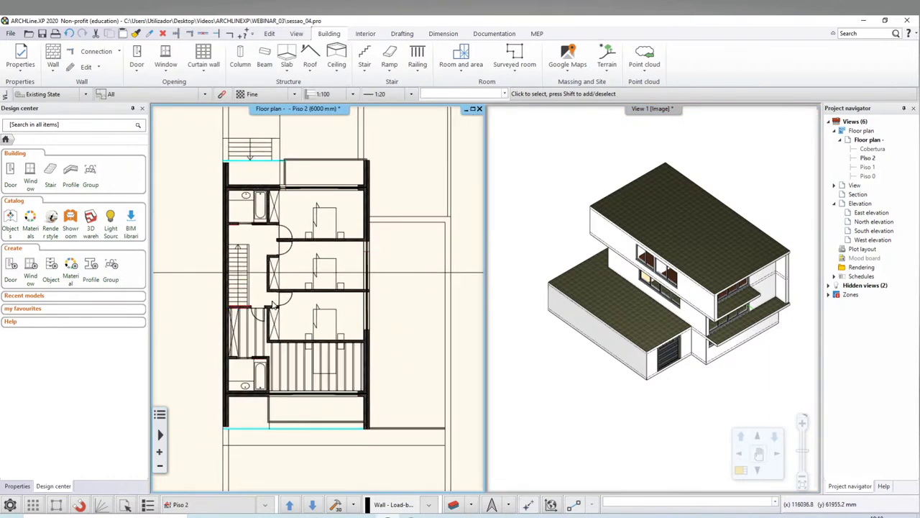
Step down to Piso 0 and back up to Piso 1, then open the Stair type dropdown
{"action": "left_click", "coordinate": [313, 506]}
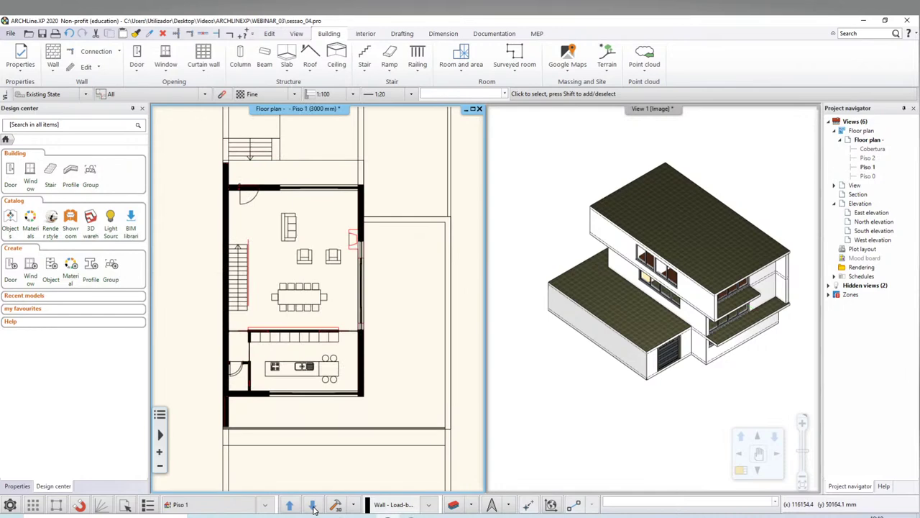
{"action": "left_click", "coordinate": [313, 506]}
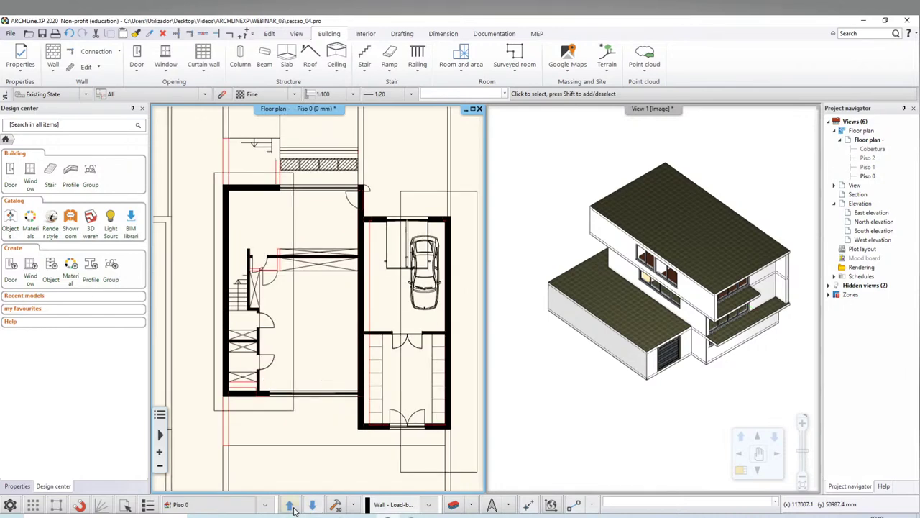
{"action": "left_click", "coordinate": [290, 506]}
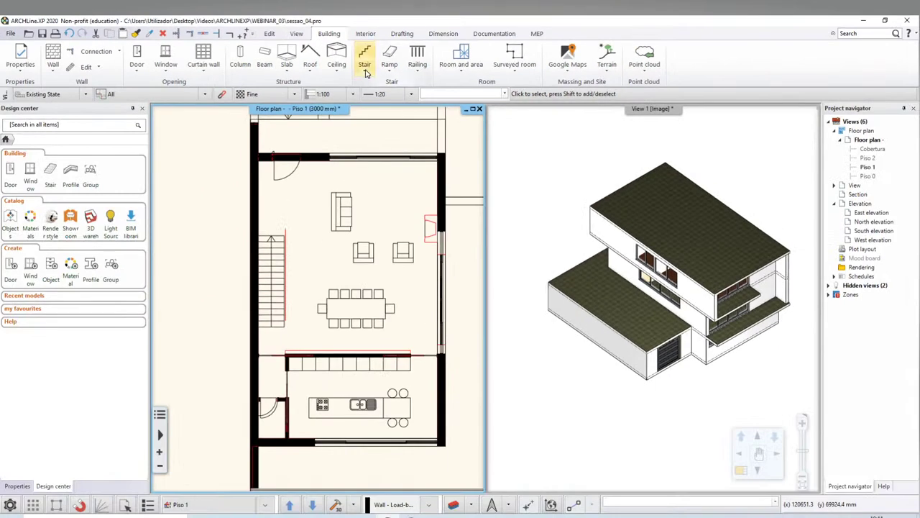
{"action": "left_click", "coordinate": [365, 66]}
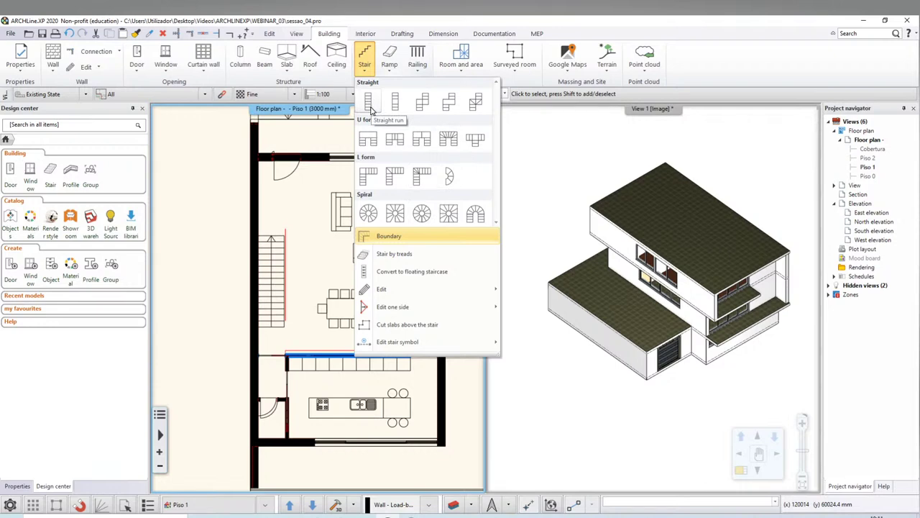
Start a straight-run stair and choose the Normal stair + annotation style after previewing others
{"action": "left_click", "coordinate": [369, 105]}
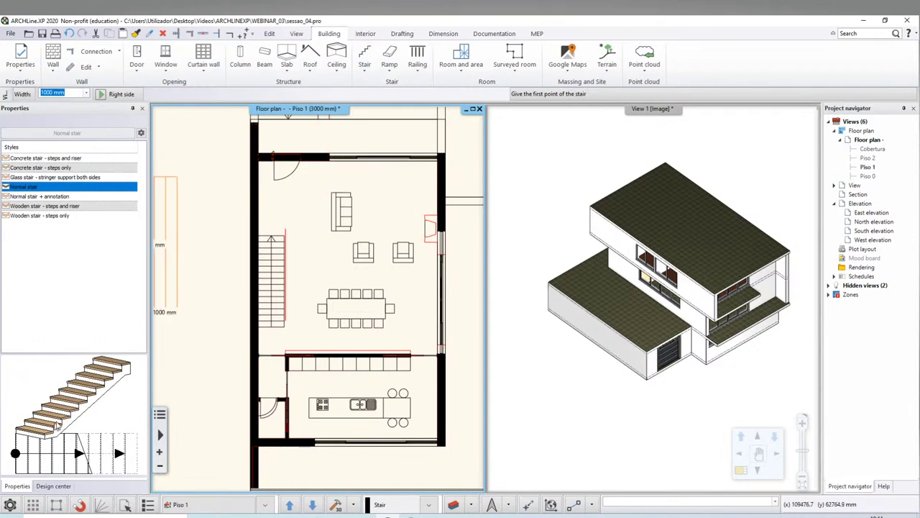
{"action": "left_click", "coordinate": [36, 177]}
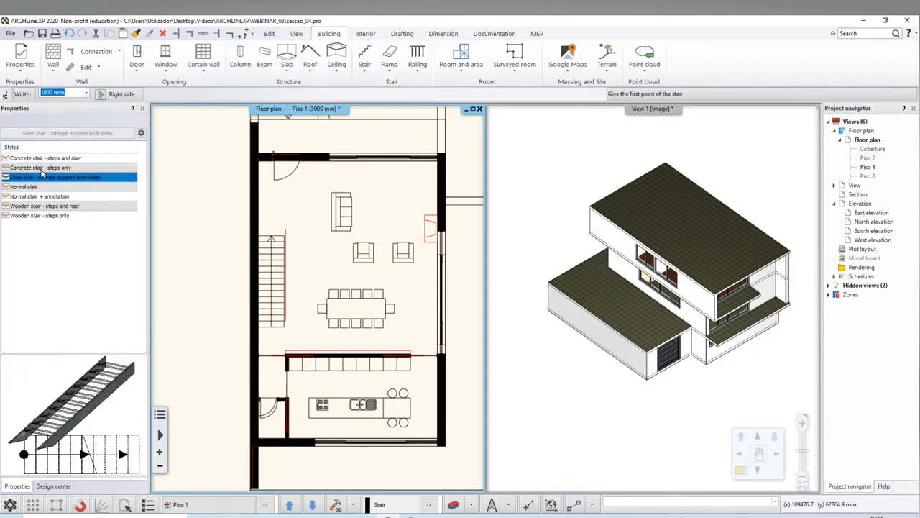
{"action": "left_click", "coordinate": [41, 168]}
{"action": "left_click", "coordinate": [43, 158]}
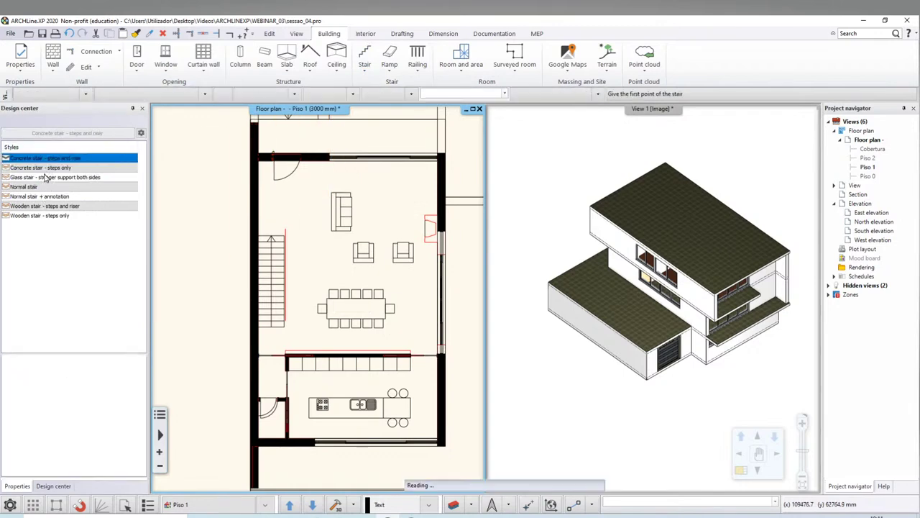
{"action": "left_click", "coordinate": [33, 186]}
{"action": "left_click", "coordinate": [40, 197]}
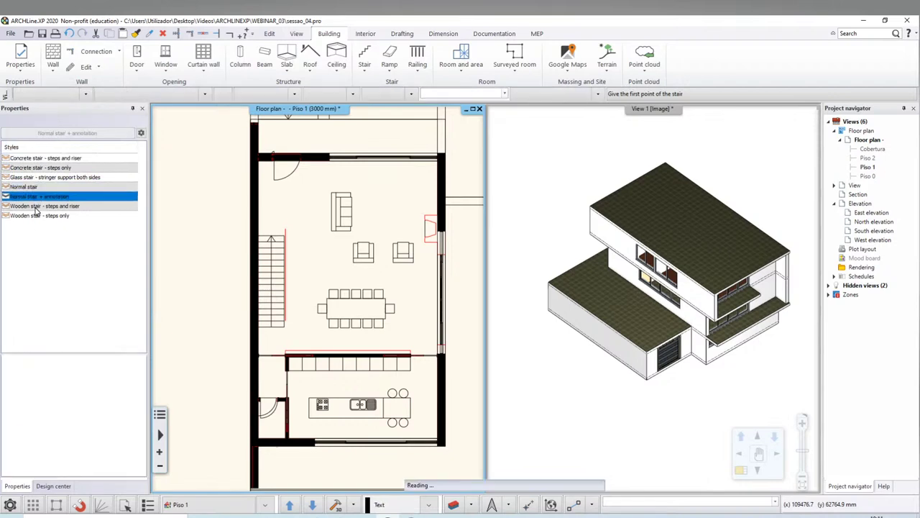
{"action": "left_click", "coordinate": [37, 205]}
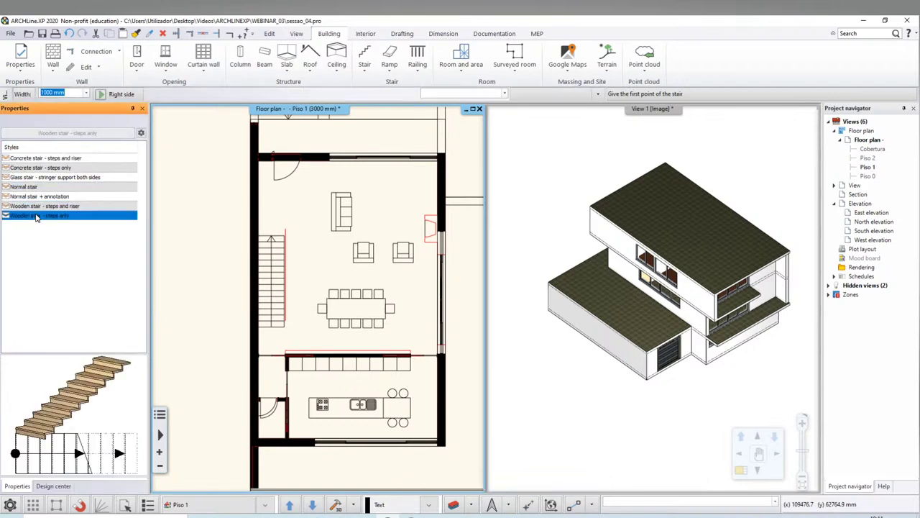
{"action": "left_click", "coordinate": [40, 197]}
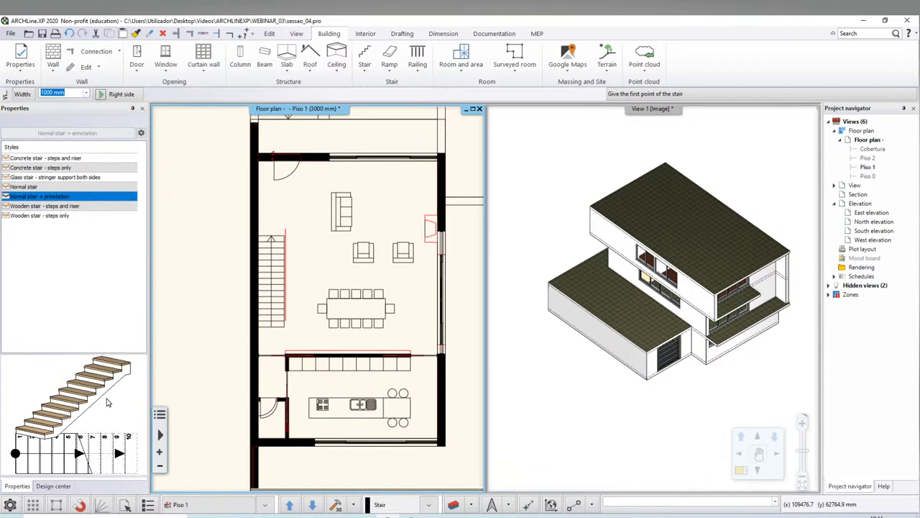
Place the stair from beside the left wall to its end point, giving 13 risers (15.0/31.2)
{"action": "scroll", "coordinate": [356, 368], "scroll_direction": "up", "scroll_amount": 2}
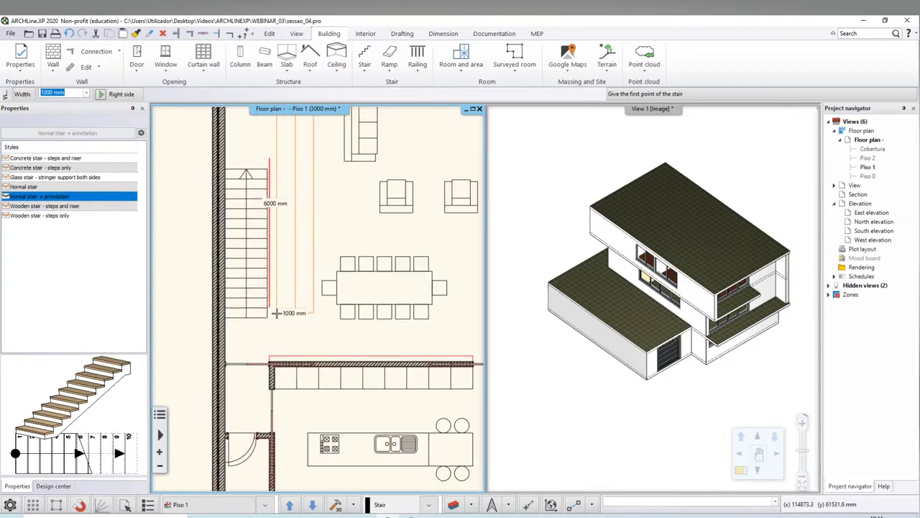
{"action": "scroll", "coordinate": [357, 371], "scroll_direction": "up", "scroll_amount": 1}
{"action": "scroll", "coordinate": [357, 371], "scroll_direction": "down", "scroll_amount": 2}
{"action": "scroll", "coordinate": [324, 405], "scroll_direction": "up", "scroll_amount": 2}
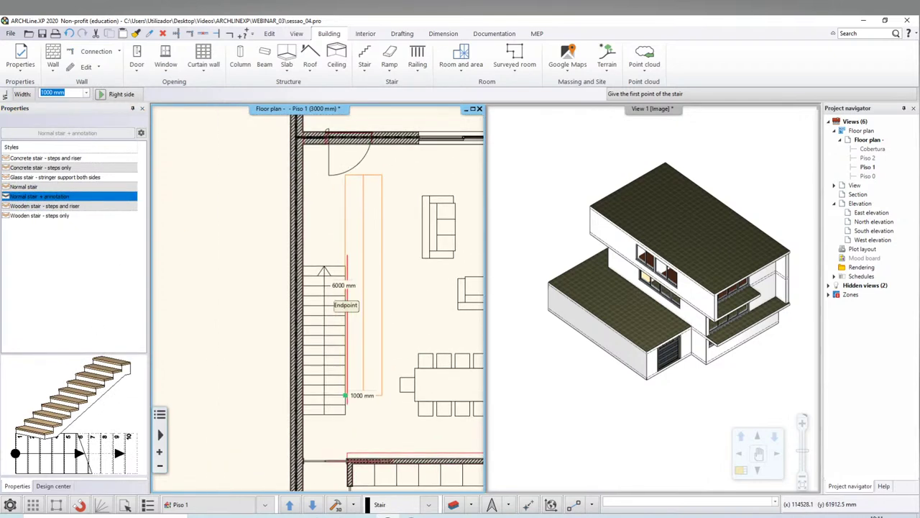
{"action": "scroll", "coordinate": [302, 415], "scroll_direction": "up", "scroll_amount": 1}
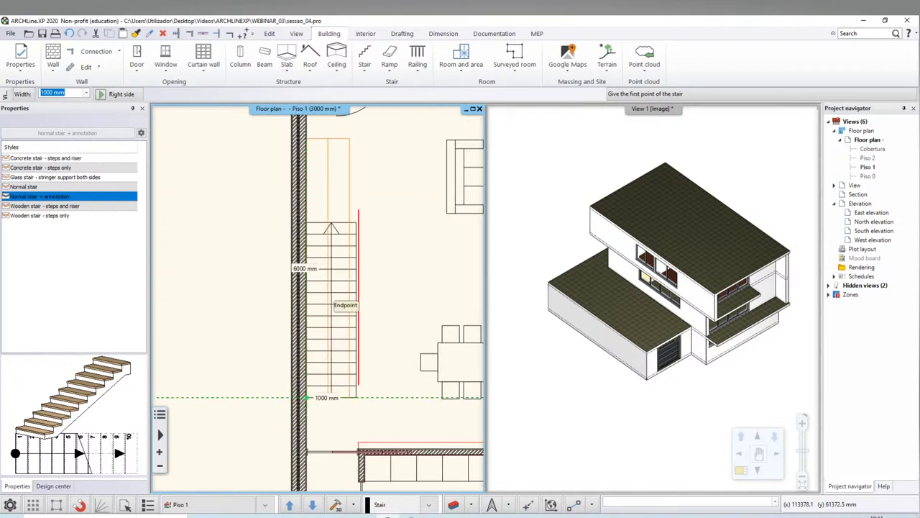
{"action": "left_click", "coordinate": [307, 397]}
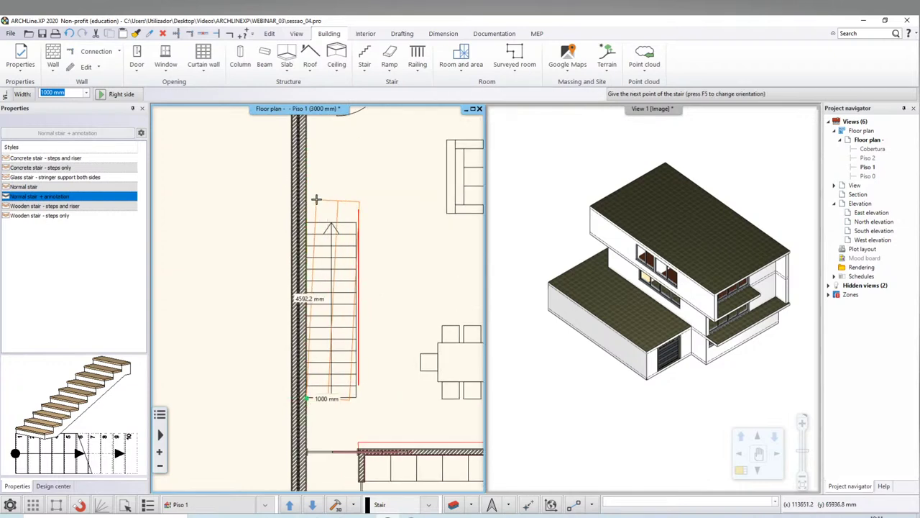
{"action": "scroll", "coordinate": [320, 274], "scroll_direction": "up", "scroll_amount": 1}
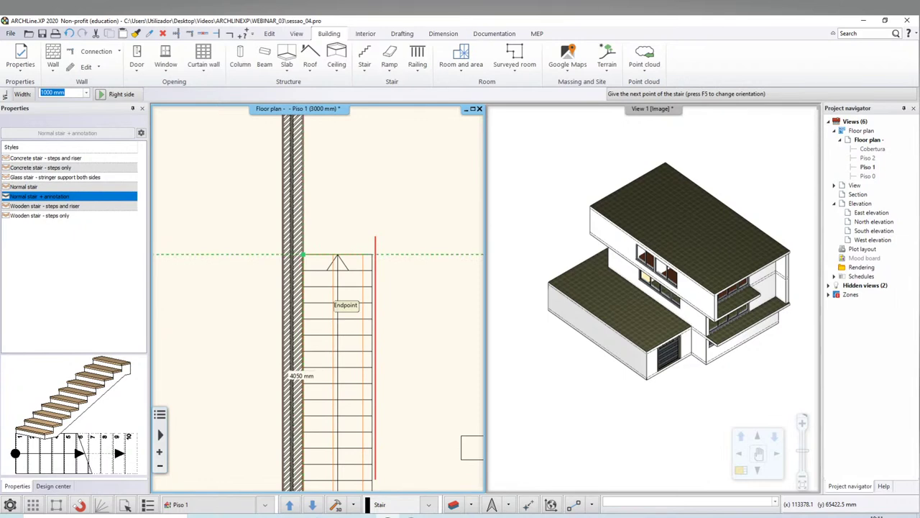
{"action": "left_click", "coordinate": [302, 255]}
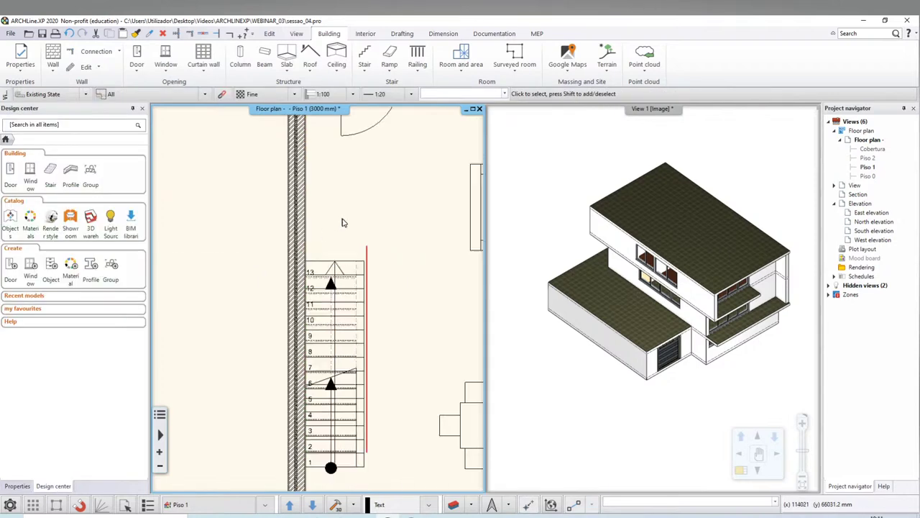
{"action": "middle_click_drag", "start_coordinate": [363, 412], "coordinate": [344, 287]}
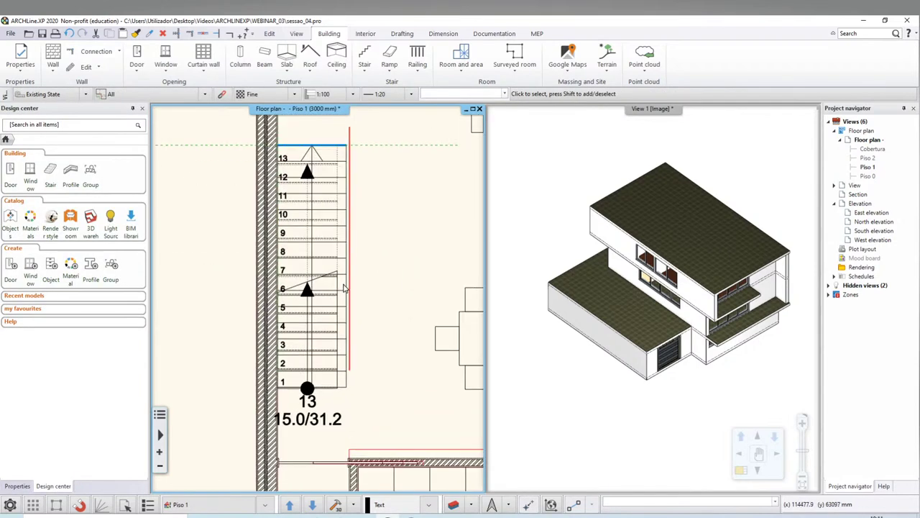
Select the new stair and zoom around it to inspect it
{"action": "left_click", "coordinate": [341, 288]}
{"action": "middle_click_drag", "start_coordinate": [318, 157], "coordinate": [318, 218]}
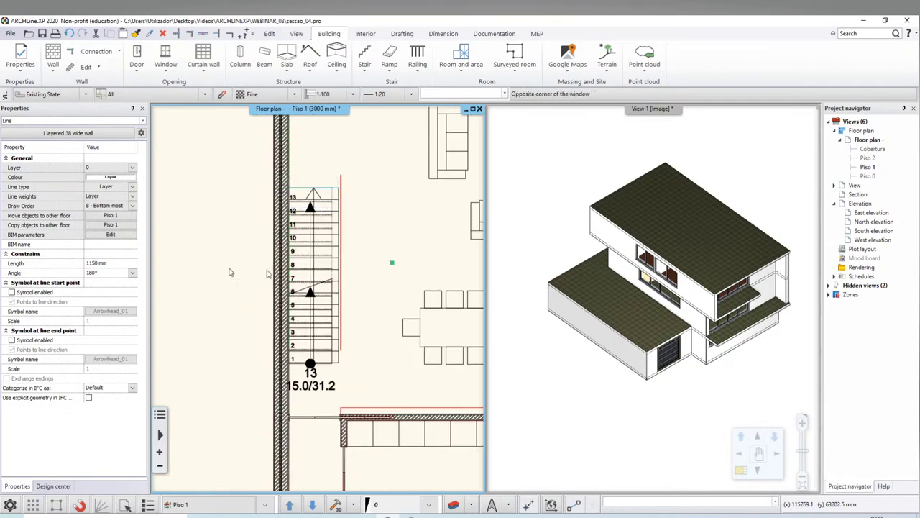
{"action": "key", "text": "Escape"}
{"action": "scroll", "coordinate": [319, 217], "scroll_direction": "up", "scroll_amount": 2}
{"action": "left_click", "coordinate": [308, 264]}
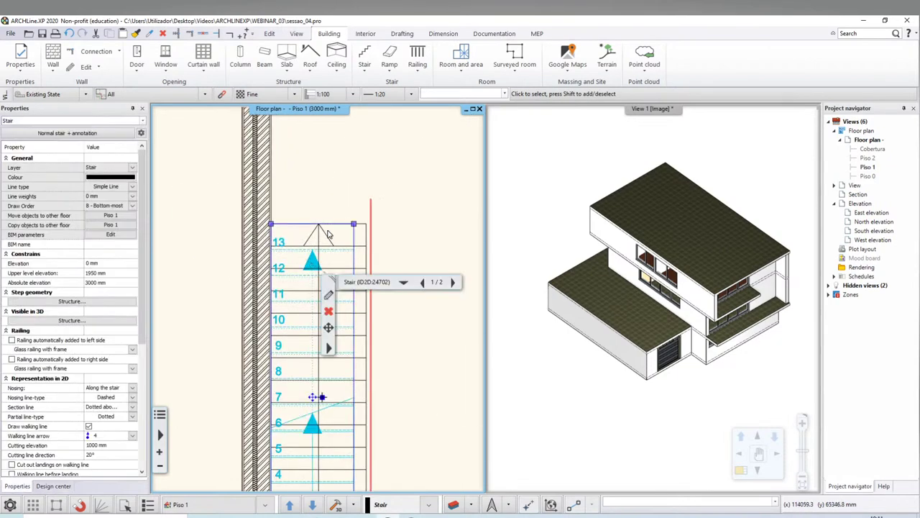
{"action": "scroll", "coordinate": [327, 235], "scroll_direction": "down", "scroll_amount": 2}
{"action": "scroll", "coordinate": [309, 287], "scroll_direction": "down", "scroll_amount": 1}
{"action": "scroll", "coordinate": [295, 238], "scroll_direction": "up", "scroll_amount": 4}
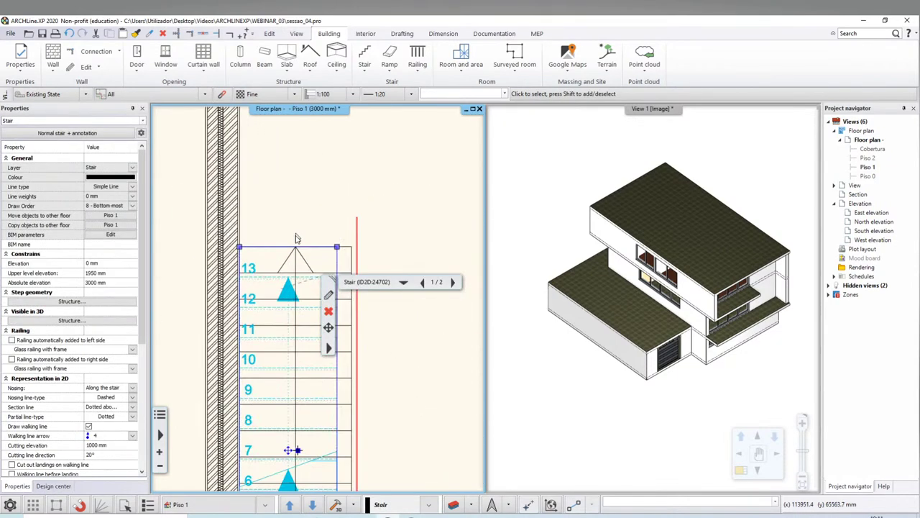
Reselect the stair and open its Stair dialog showing 1950 mm rise and 13 risers
{"action": "middle_click_drag", "start_coordinate": [295, 238], "coordinate": [258, 123]}
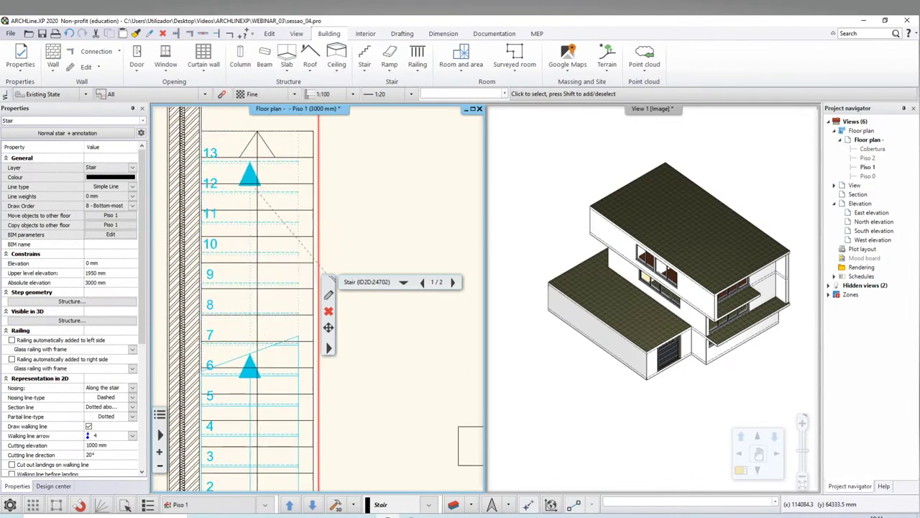
{"action": "scroll", "coordinate": [249, 158], "scroll_direction": "down", "scroll_amount": 2}
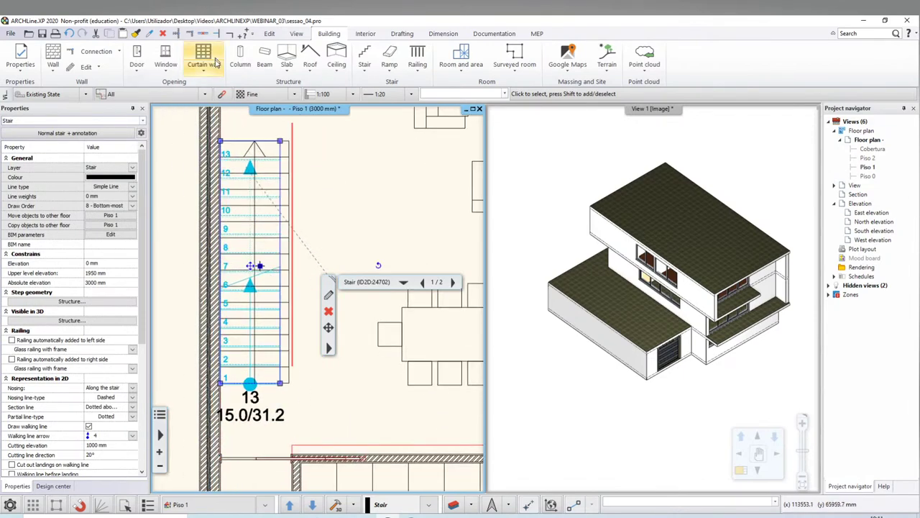
{"action": "scroll", "coordinate": [316, 295], "scroll_direction": "down", "scroll_amount": 1}
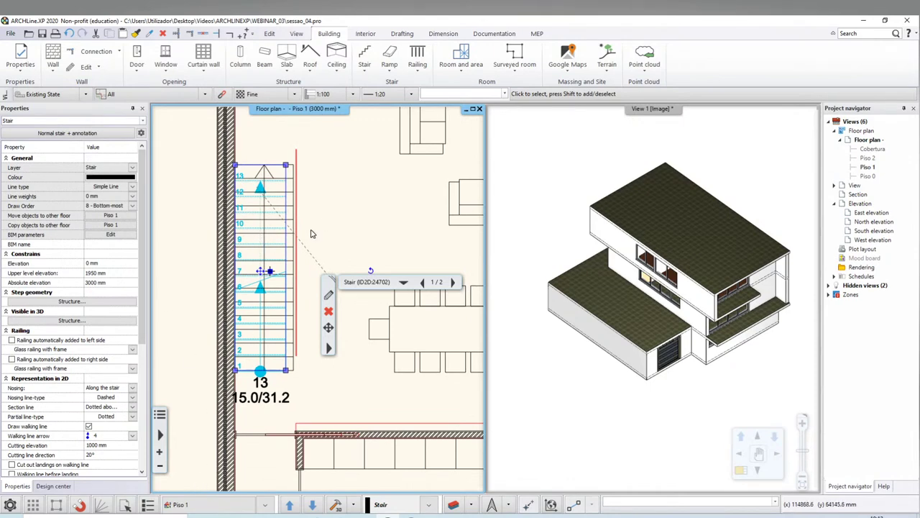
{"action": "key", "text": "Escape"}
{"action": "scroll", "coordinate": [295, 263], "scroll_direction": "up", "scroll_amount": 2}
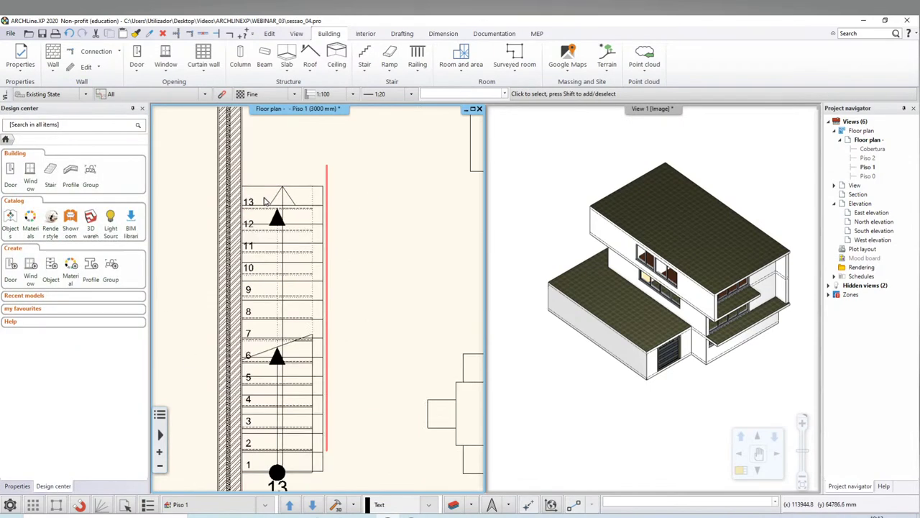
{"action": "scroll", "coordinate": [294, 263], "scroll_direction": "up", "scroll_amount": 1}
{"action": "left_click", "coordinate": [293, 261]}
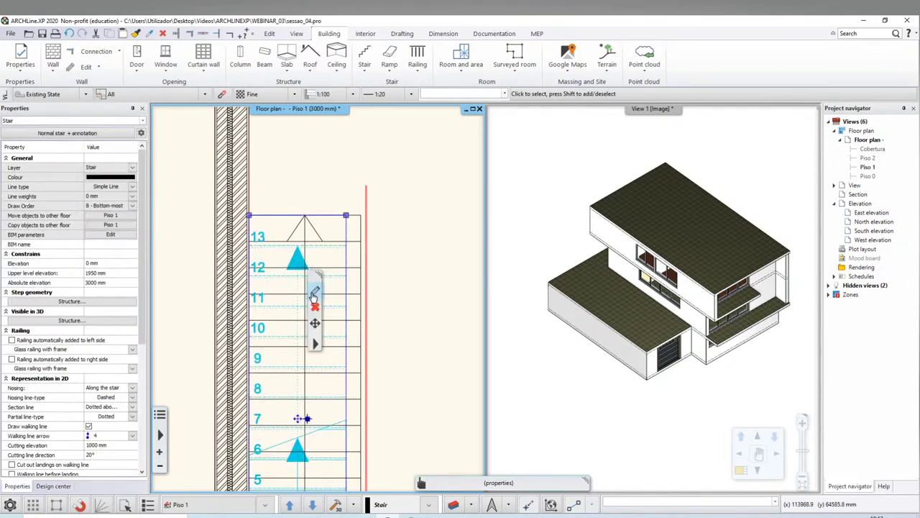
{"action": "left_click", "coordinate": [314, 295]}
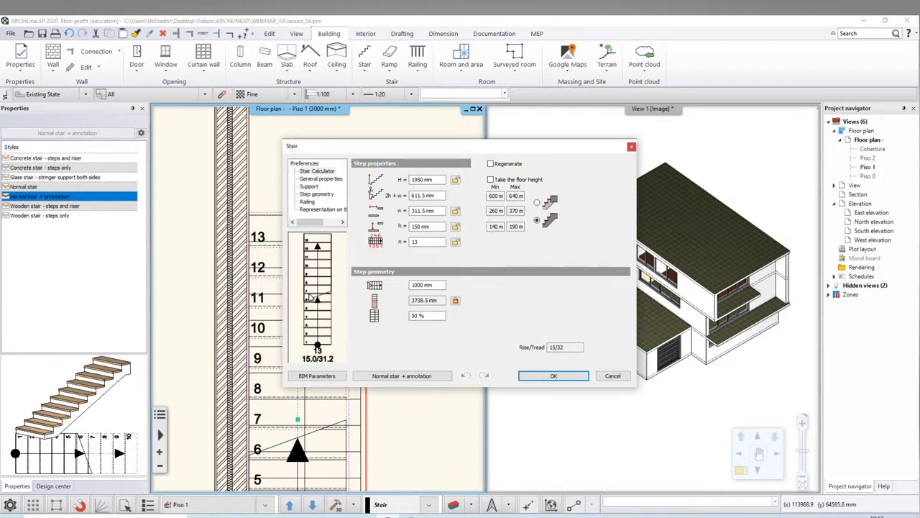
Browse the Stair dialog's calculator, general, support, railing, step geometry and floor-above pages
{"action": "left_click", "coordinate": [308, 172]}
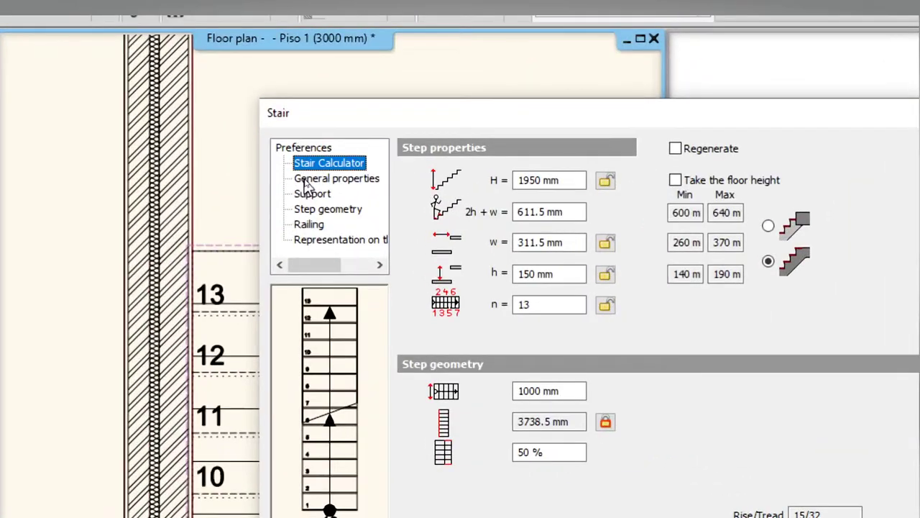
{"action": "left_click", "coordinate": [305, 180]}
{"action": "left_click", "coordinate": [308, 194]}
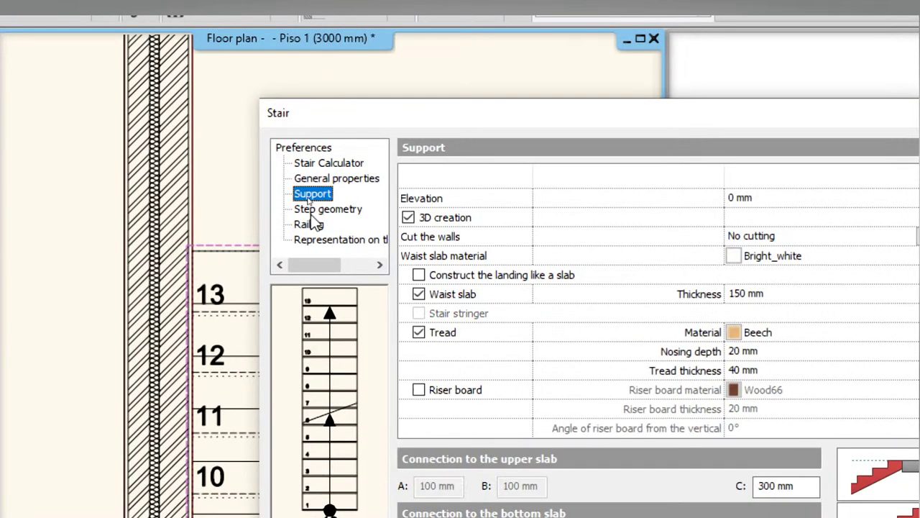
{"action": "left_click", "coordinate": [313, 224]}
{"action": "left_click", "coordinate": [320, 209]}
{"action": "left_click", "coordinate": [313, 239]}
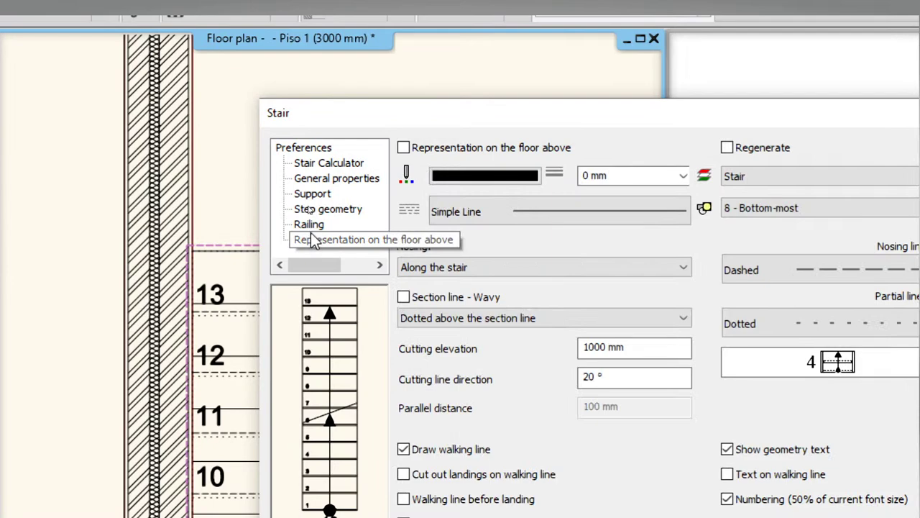
Revisit railing, step geometry and preferences, check the 3738.5 mm length, and close with OK
{"action": "left_click", "coordinate": [311, 225]}
{"action": "left_click", "coordinate": [316, 209]}
{"action": "left_click", "coordinate": [308, 148]}
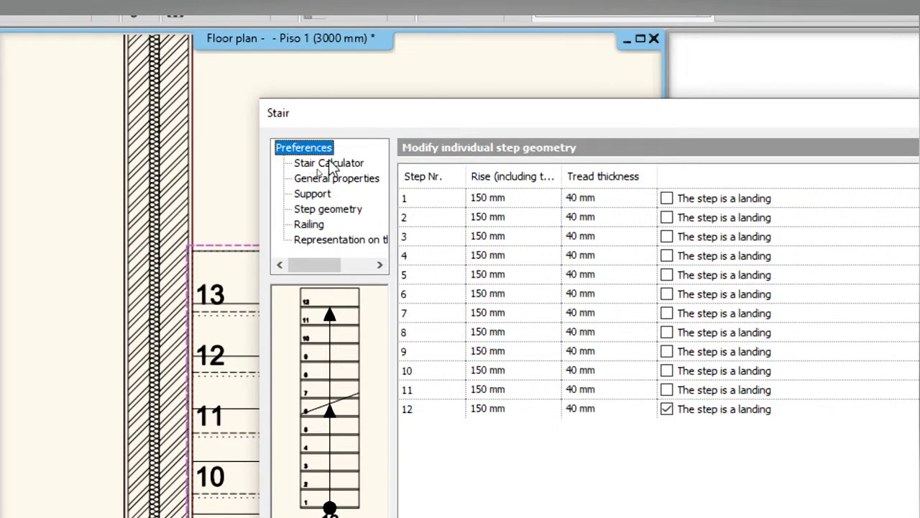
{"action": "left_click", "coordinate": [330, 165]}
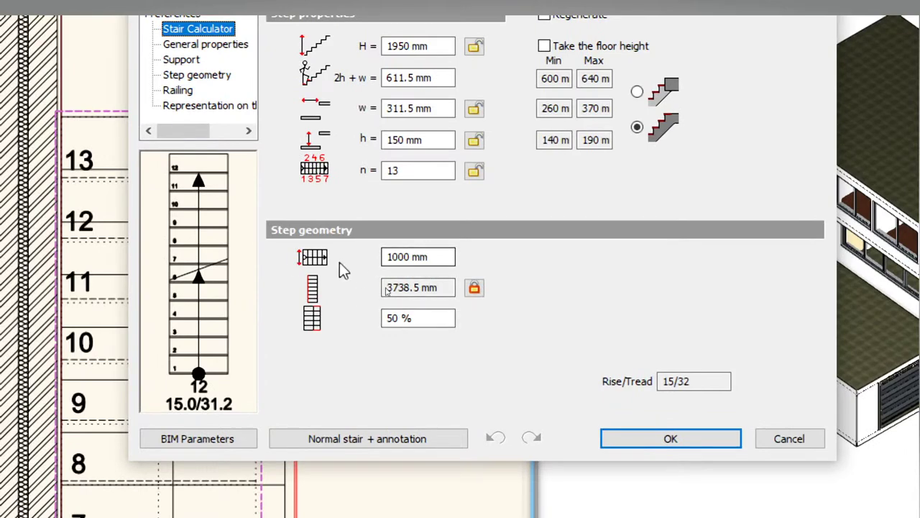
{"action": "left_click_drag", "start_coordinate": [440, 291], "coordinate": [356, 284]}
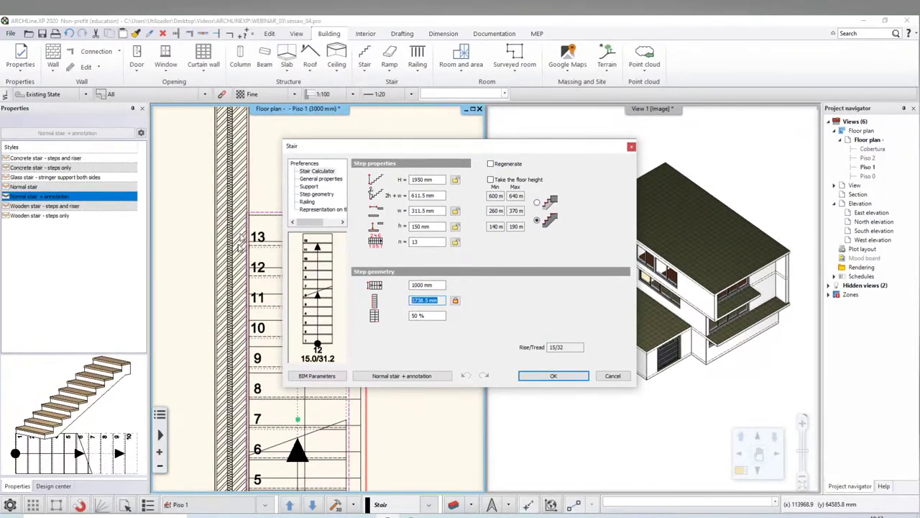
{"action": "left_click", "coordinate": [553, 375]}
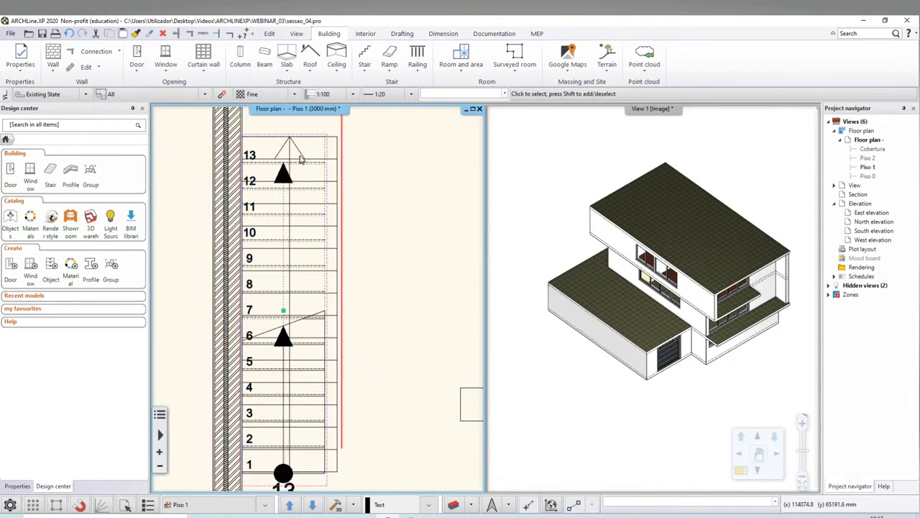
Reopen the stair's settings and enter a 300 mm tread width
{"action": "left_click", "coordinate": [276, 179]}
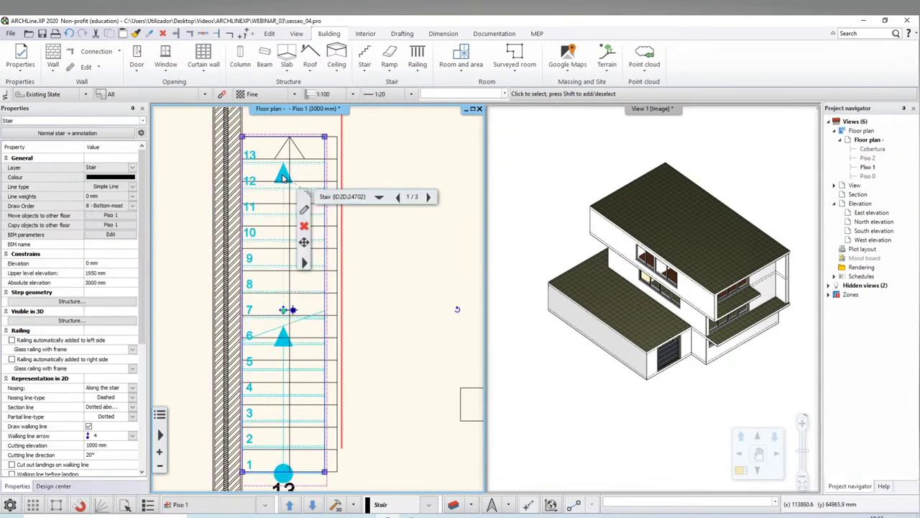
{"action": "left_click", "coordinate": [303, 211]}
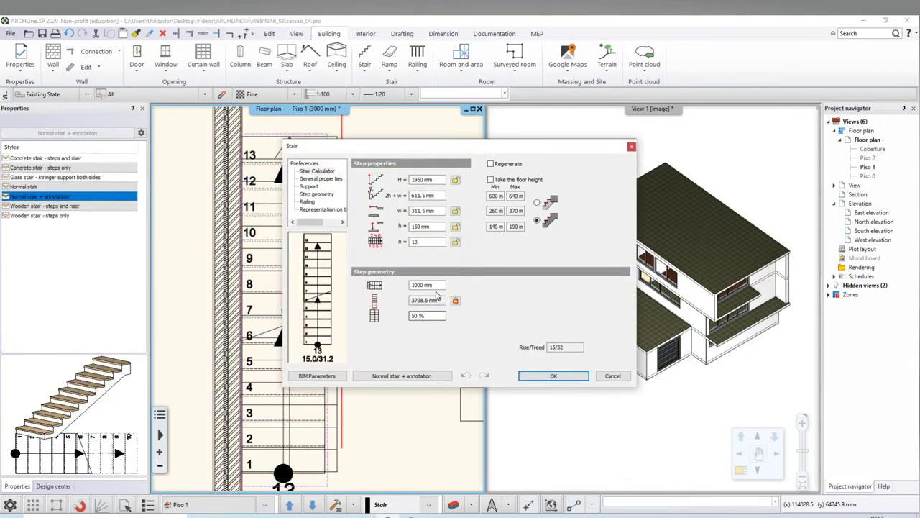
{"action": "left_click_drag", "start_coordinate": [442, 300], "coordinate": [405, 297]}
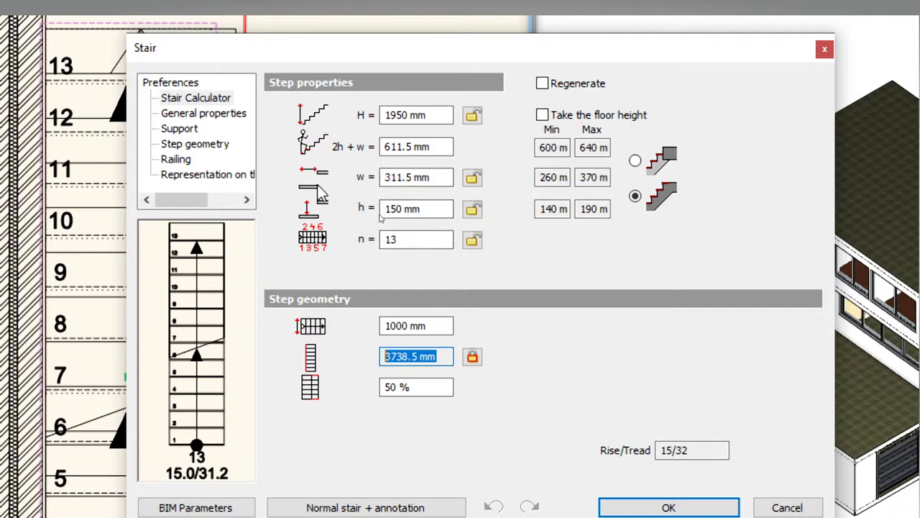
{"action": "left_click", "coordinate": [424, 177]}
{"action": "type", "text": "30"}
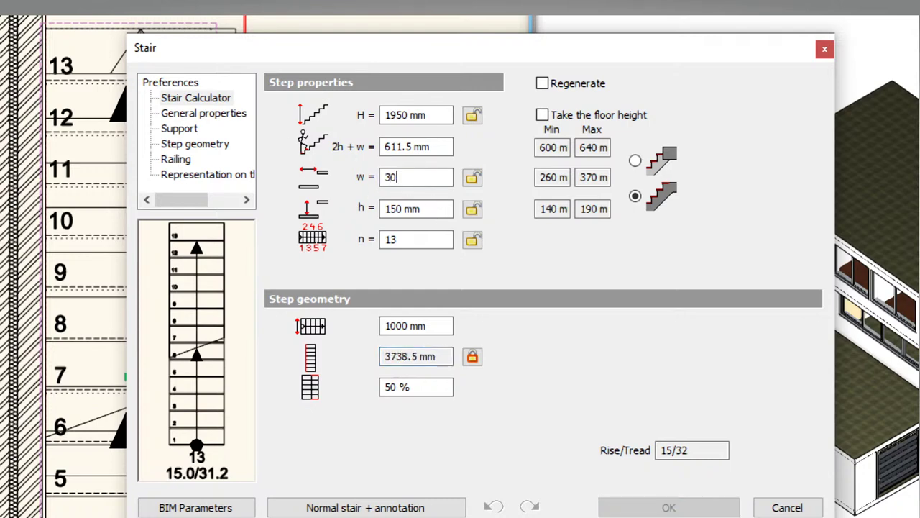
{"action": "type", "text": "0"}
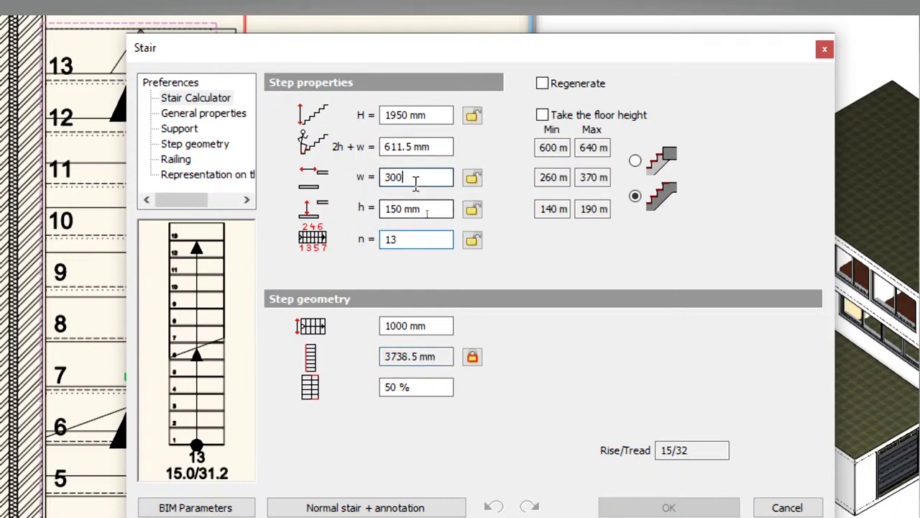
{"action": "left_click", "coordinate": [415, 208]}
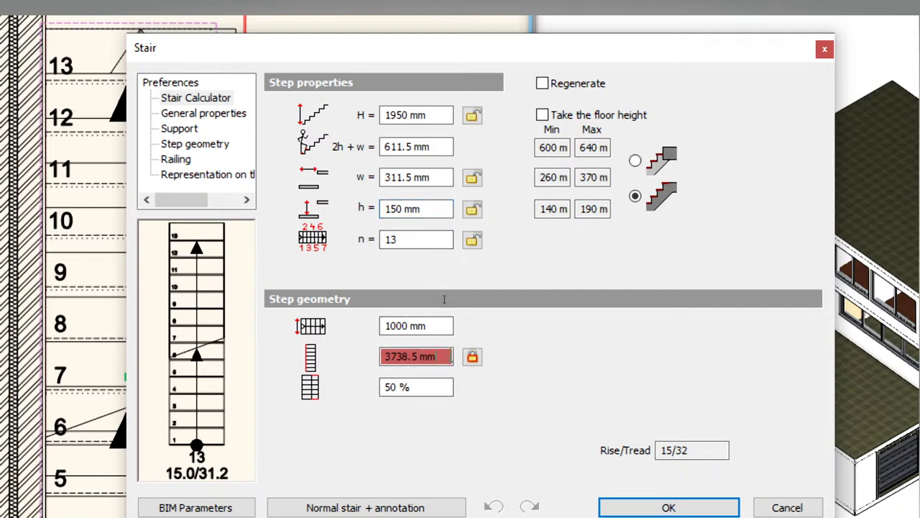
{"action": "key", "text": "shift+Tab"}
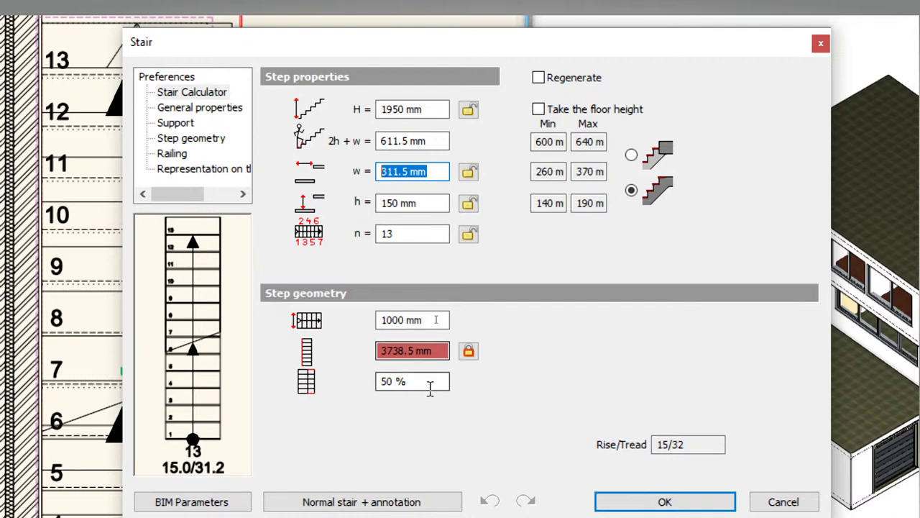
Unlock the total length and set the tread to 270 mm, giving a 3240 mm run
{"action": "left_click", "coordinate": [473, 358]}
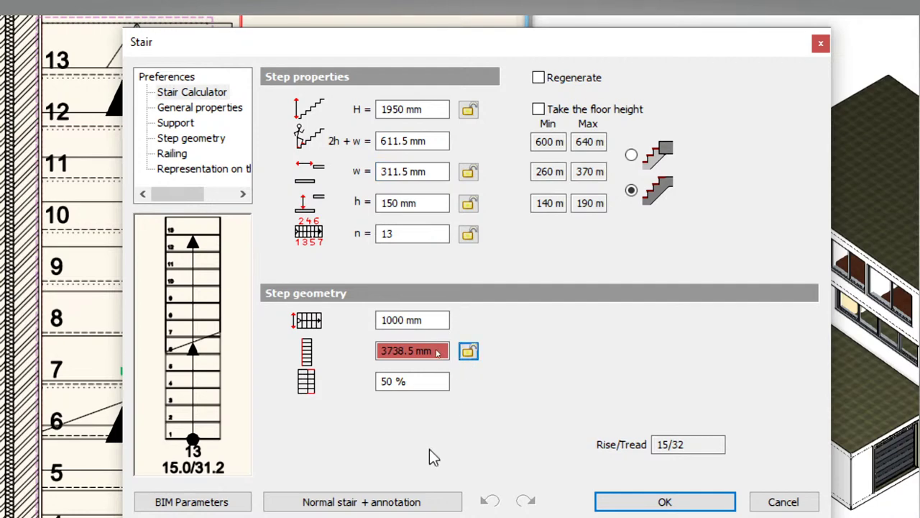
{"action": "left_click", "coordinate": [436, 172]}
{"action": "type", "text": "300"}
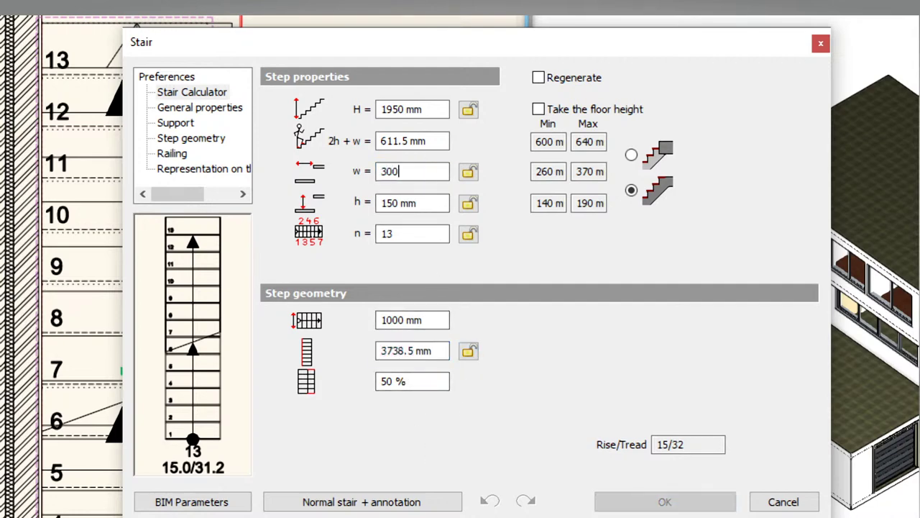
{"action": "left_click", "coordinate": [411, 204]}
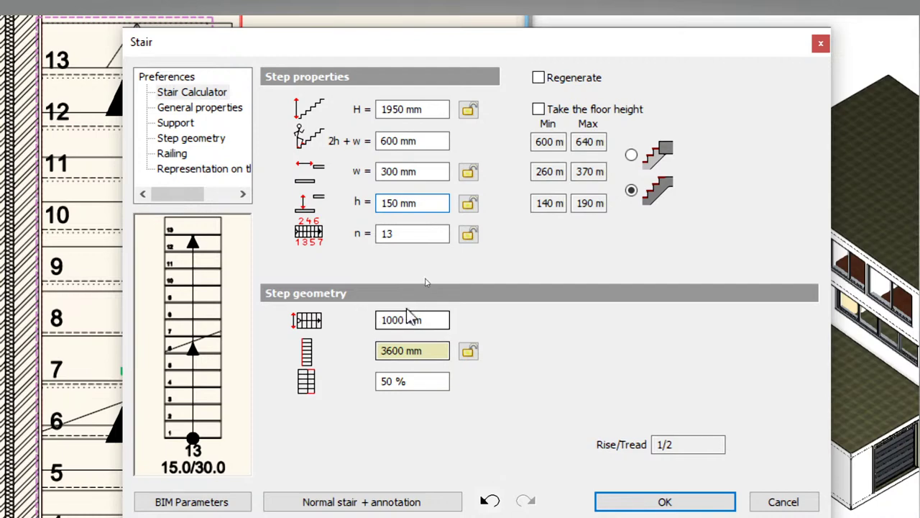
{"action": "left_click", "coordinate": [392, 171]}
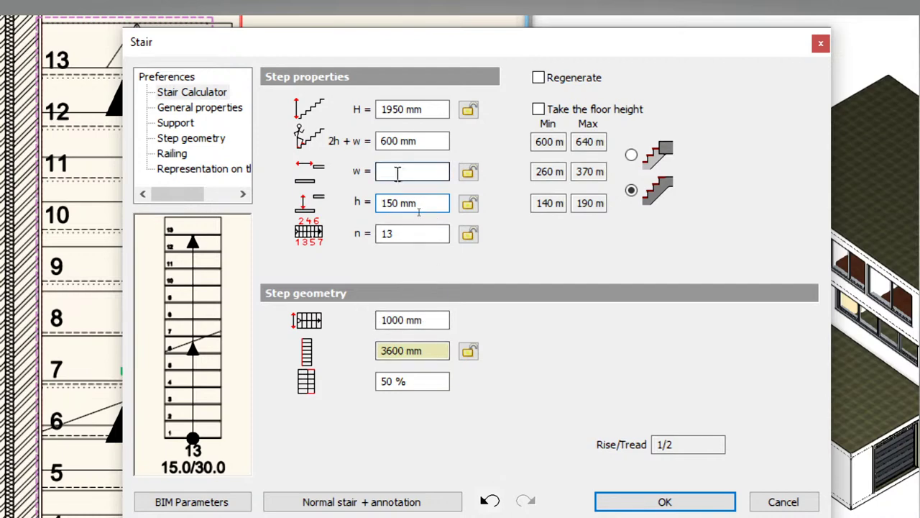
{"action": "double_click", "coordinate": [392, 171]}
{"action": "type", "text": "270"}
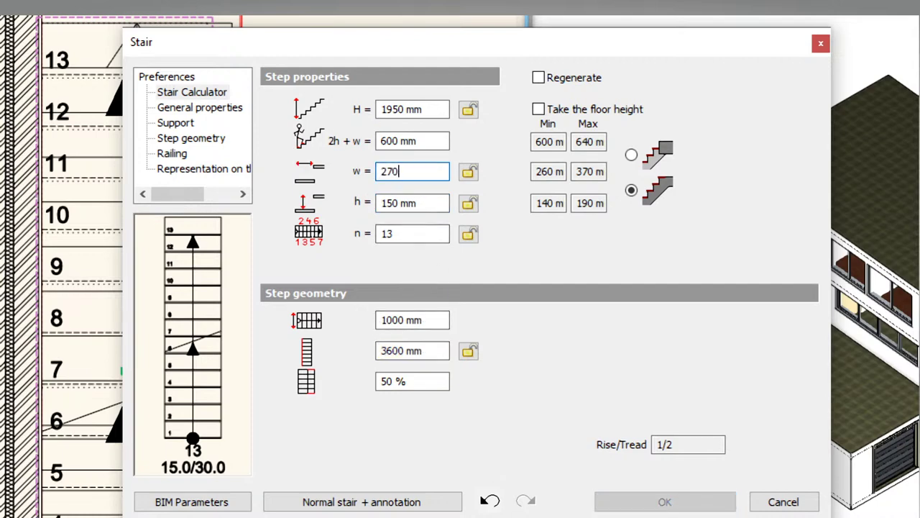
{"action": "left_click", "coordinate": [412, 204]}
{"action": "key", "text": "Tab"}
{"action": "key", "text": "Tab"}
{"action": "key", "text": "Tab"}
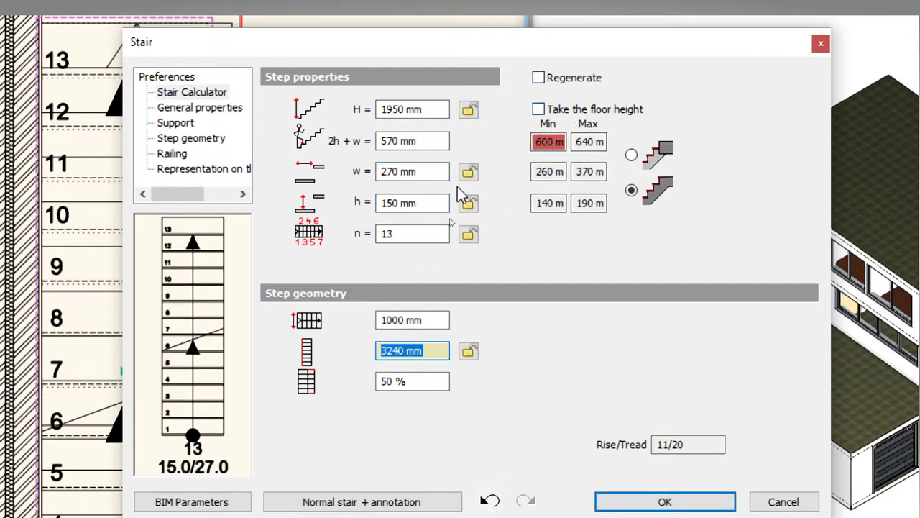
Tick Regenerate and 'Take the floor height' so H becomes 3000 mm with 230.8 mm risers
{"action": "left_click", "coordinate": [539, 78]}
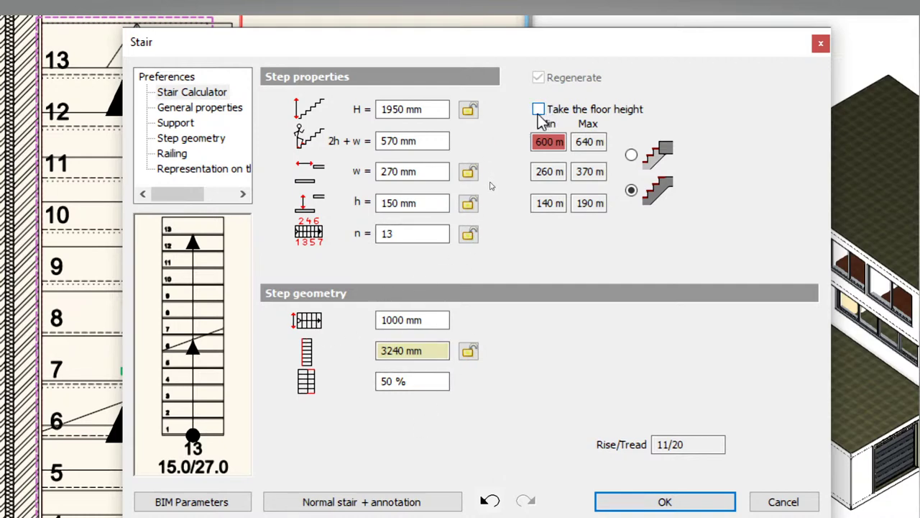
{"action": "left_click_drag", "start_coordinate": [432, 109], "coordinate": [369, 111]}
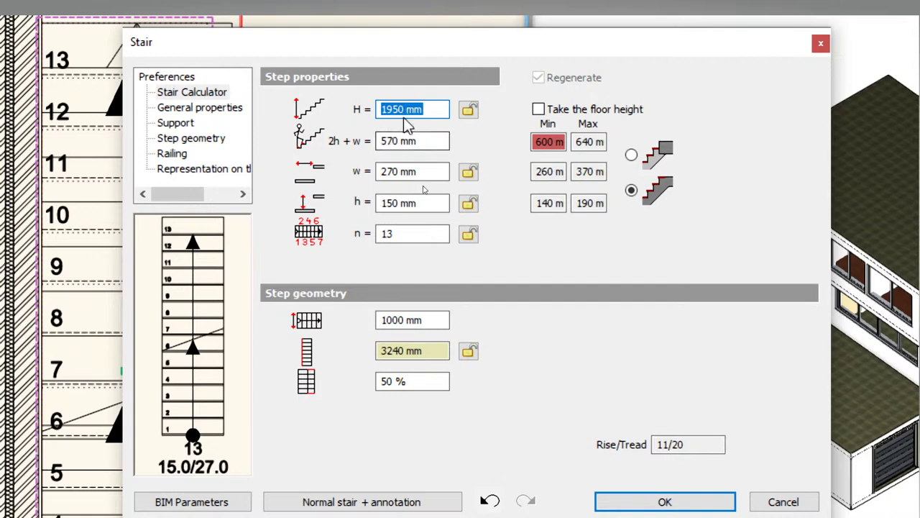
{"action": "left_click", "coordinate": [563, 112]}
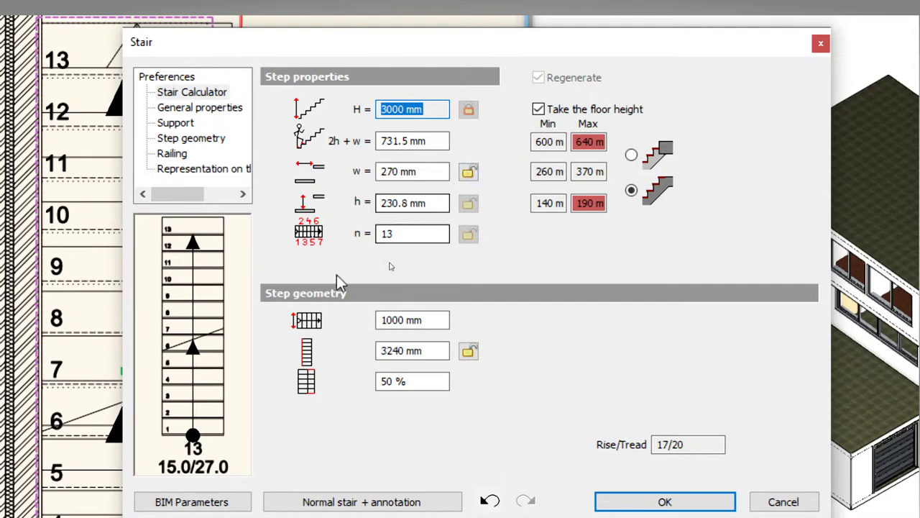
{"action": "left_click", "coordinate": [539, 110]}
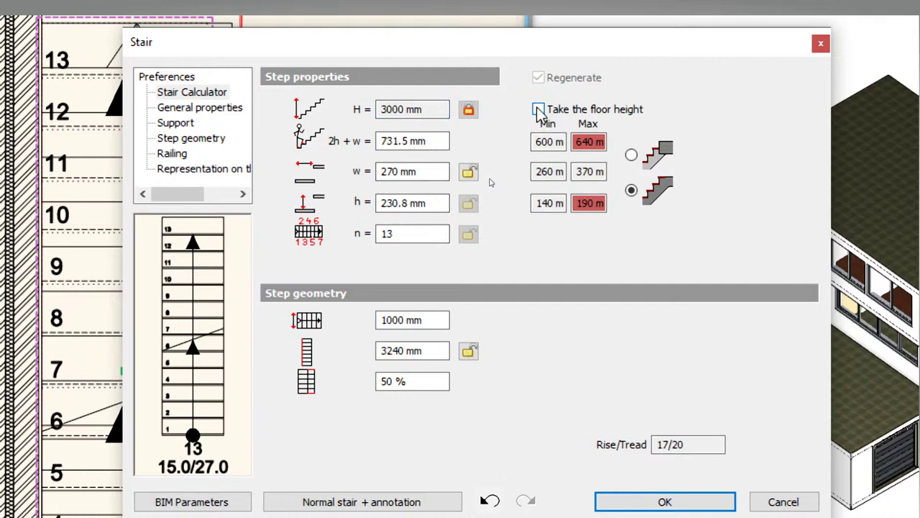
{"action": "left_click", "coordinate": [538, 109]}
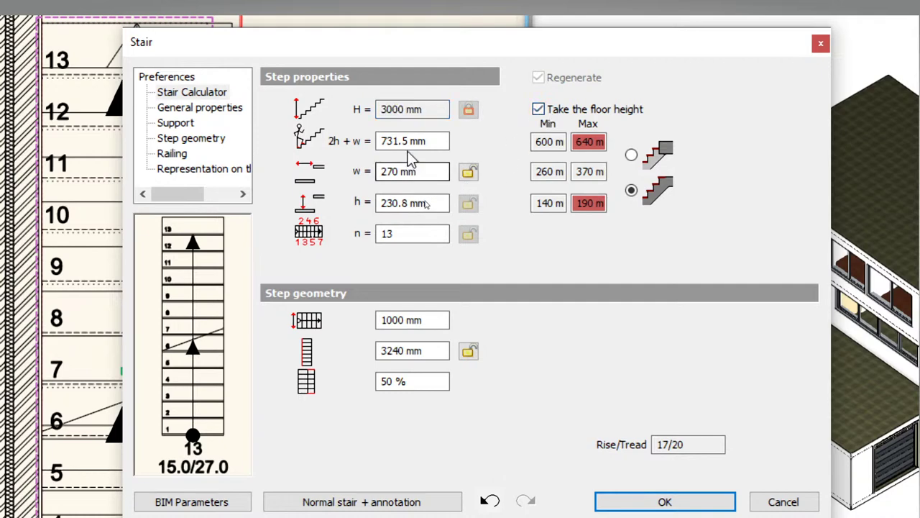
Set the number of steps n to 16
{"action": "left_click", "coordinate": [423, 234]}
{"action": "double_click", "coordinate": [423, 234]}
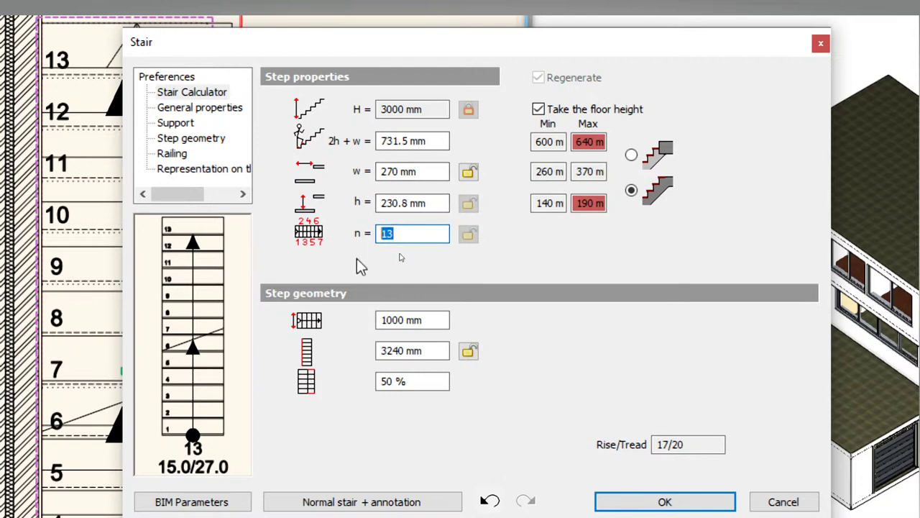
{"action": "type", "text": "16"}
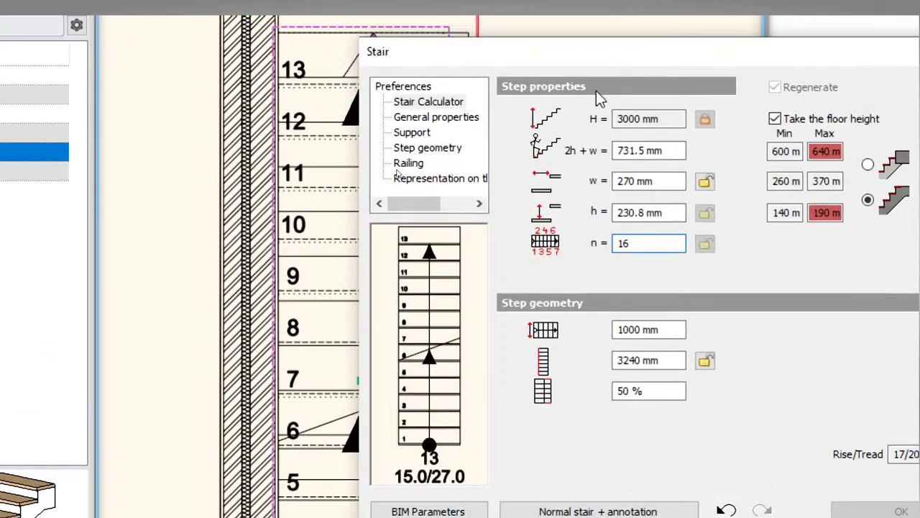
{"action": "key", "text": "Return"}
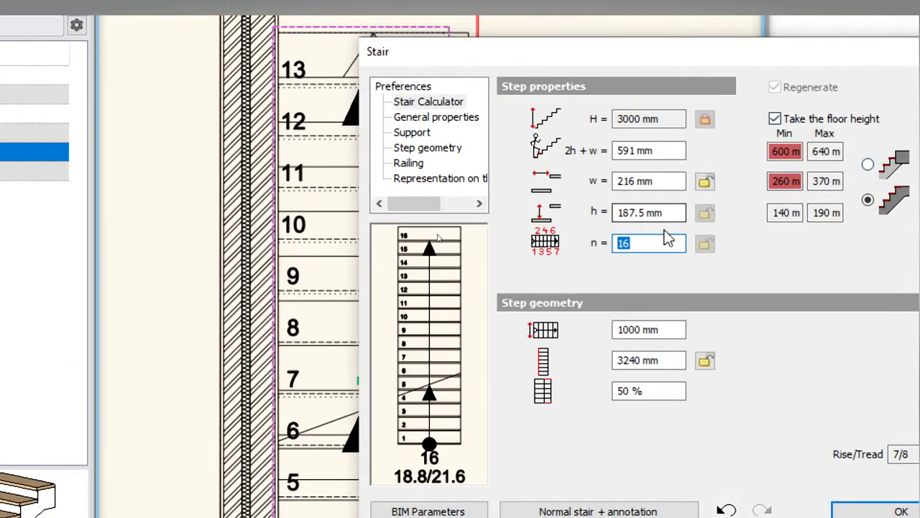
{"action": "left_click", "coordinate": [681, 212]}
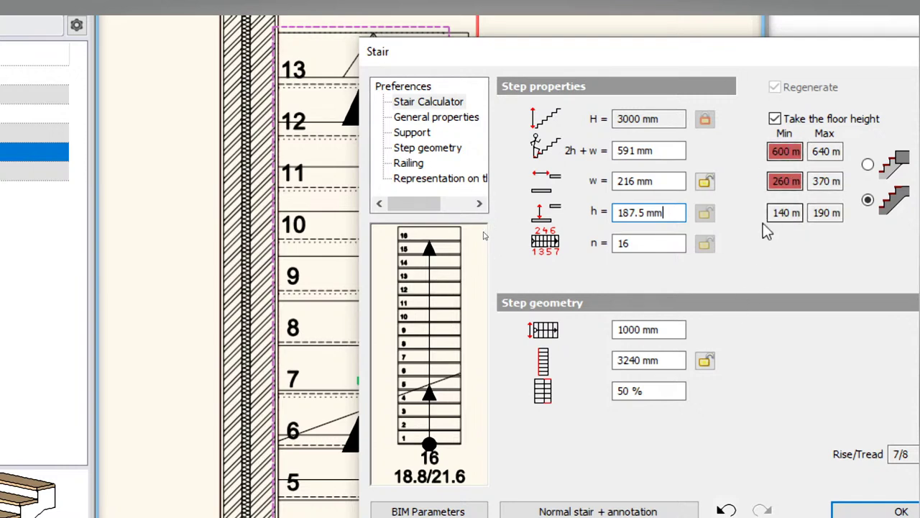
Set the tread depth back to 270 mm and the stair width to 1100 mm
{"action": "left_click", "coordinate": [655, 186]}
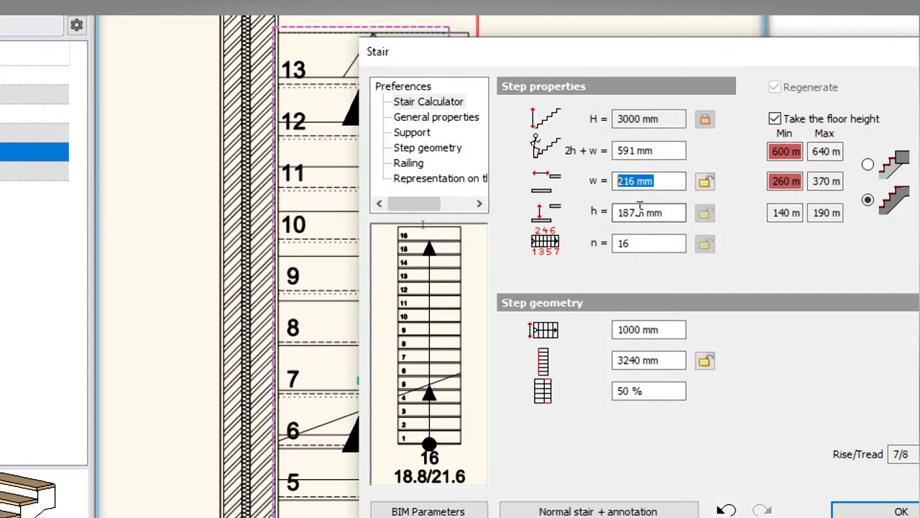
{"action": "type", "text": "2"}
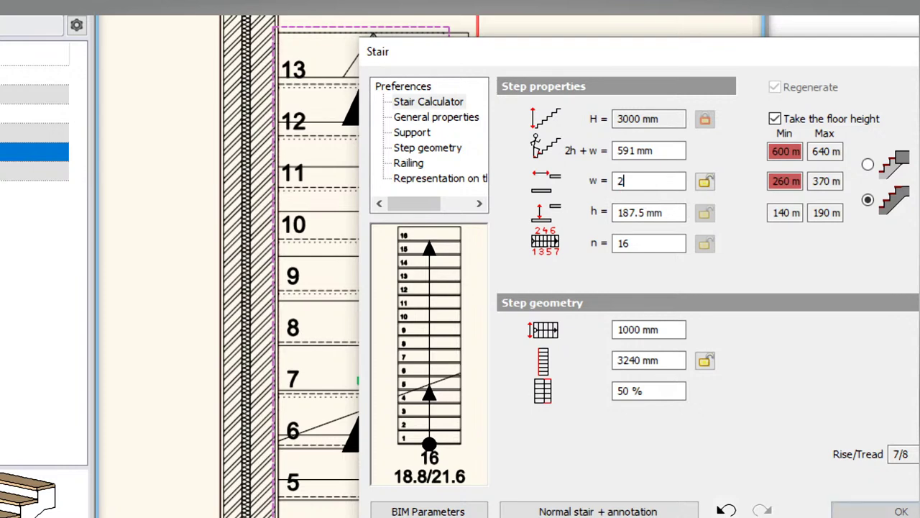
{"action": "type", "text": "70"}
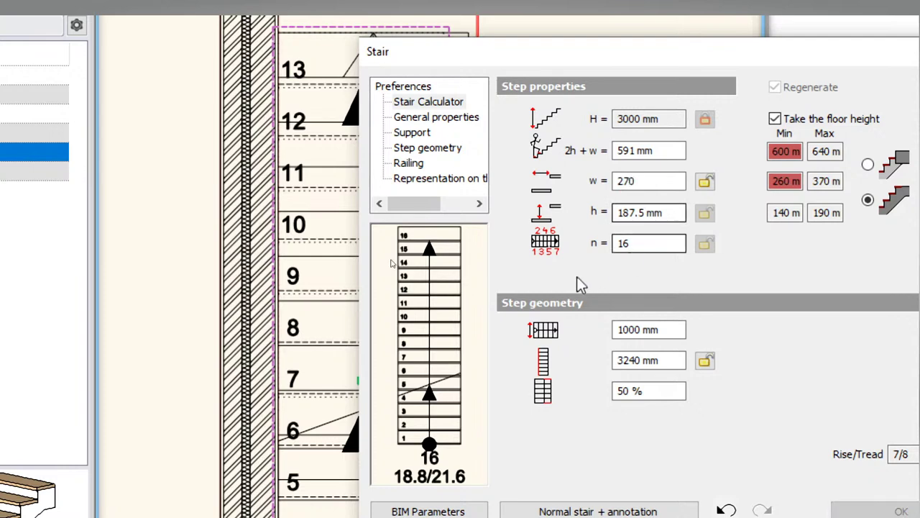
{"action": "left_click", "coordinate": [672, 212]}
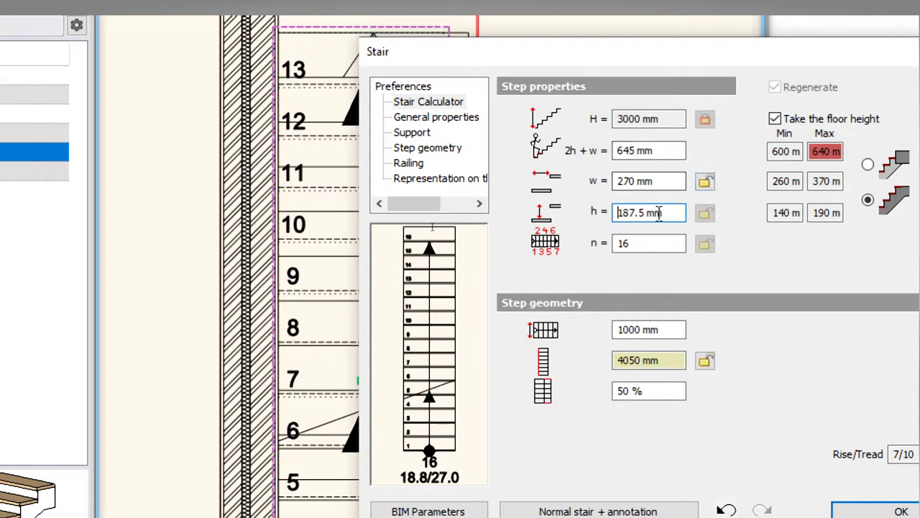
{"action": "key", "text": "shift+Tab"}
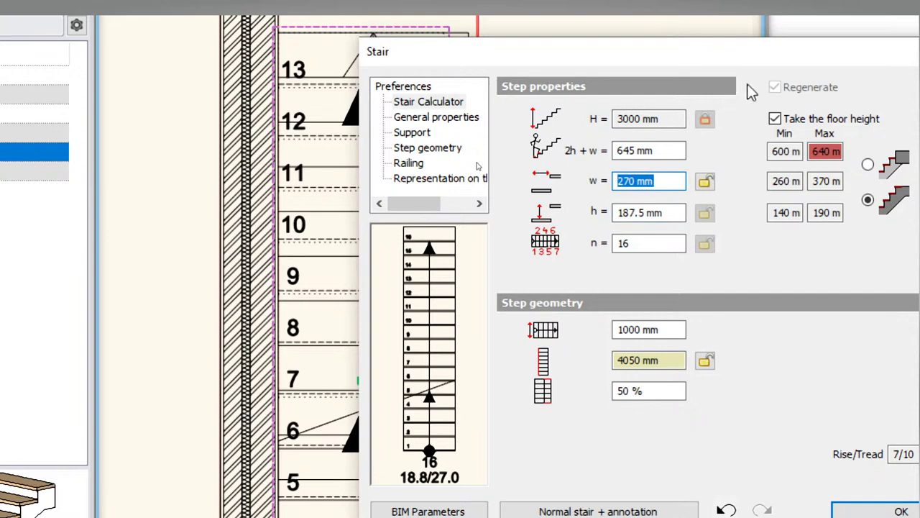
{"action": "type", "text": "260"}
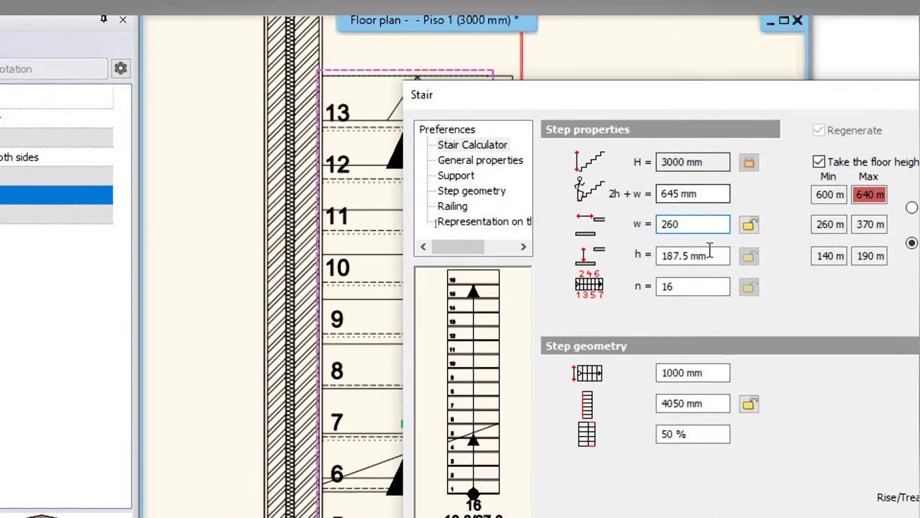
{"action": "left_click", "coordinate": [709, 252]}
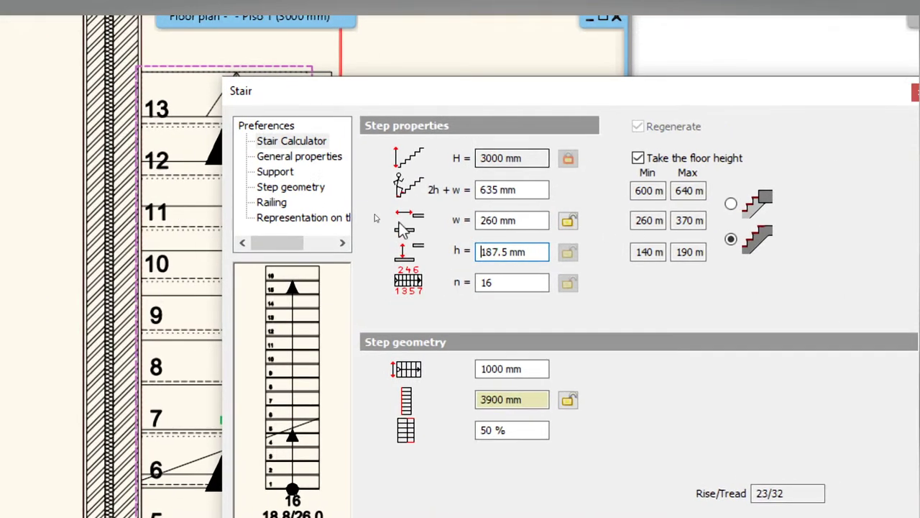
{"action": "double_click", "coordinate": [524, 222]}
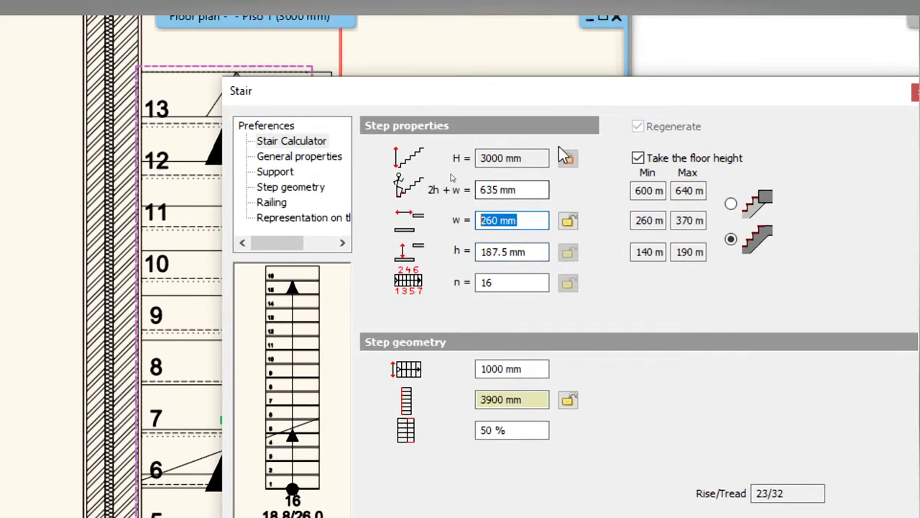
{"action": "type", "text": "270"}
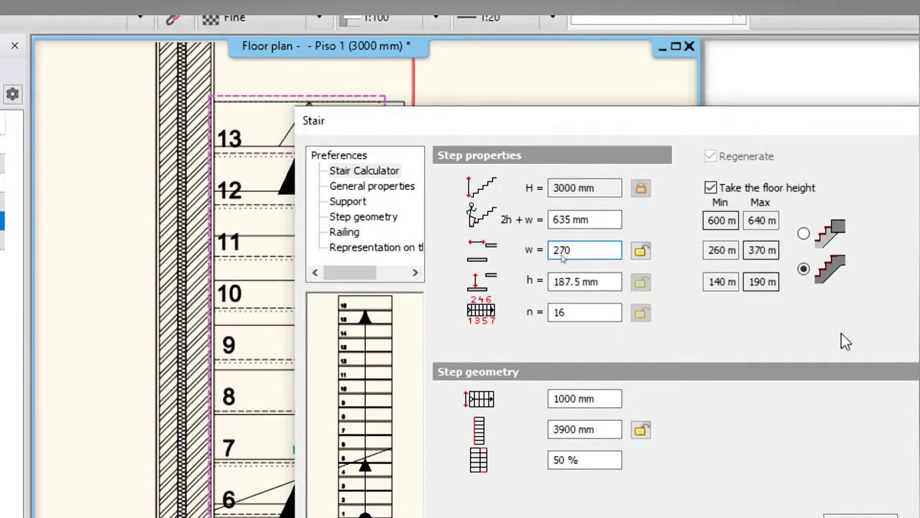
{"action": "left_click", "coordinate": [600, 223]}
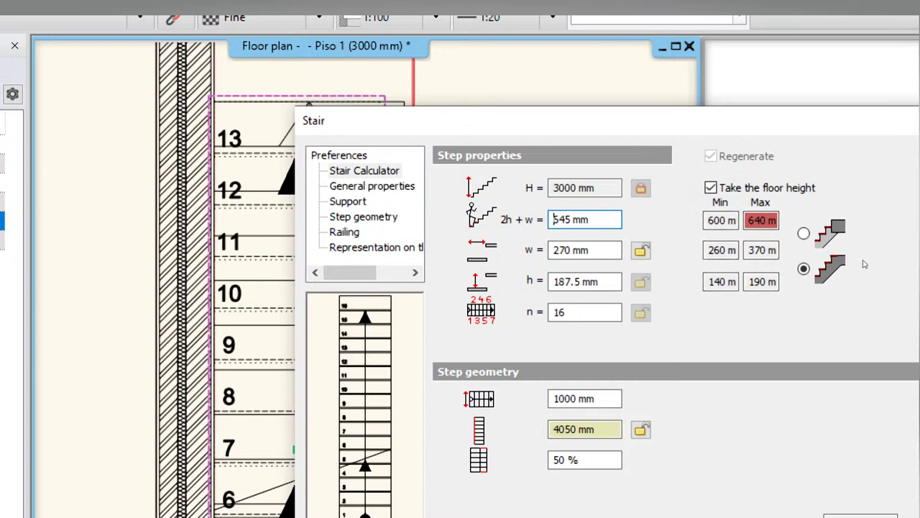
{"action": "left_click_drag", "start_coordinate": [602, 398], "coordinate": [559, 406]}
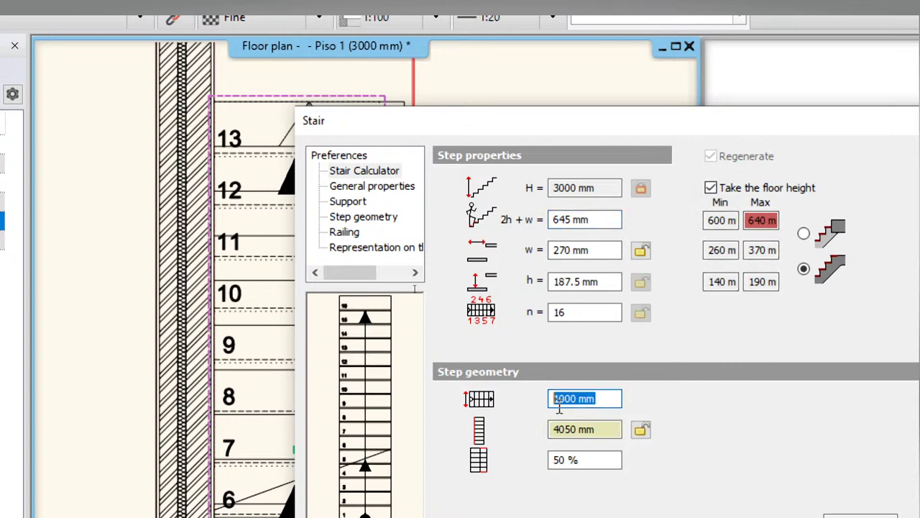
{"action": "type", "text": "1100"}
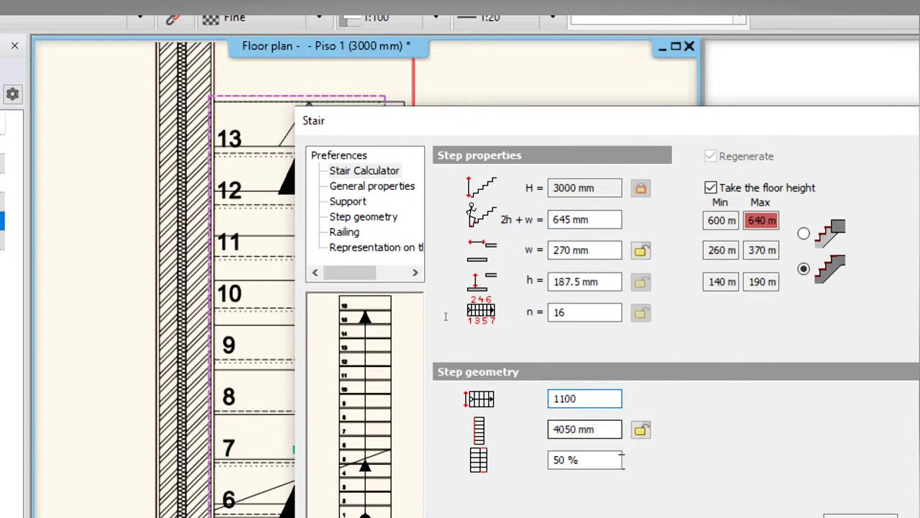
{"action": "left_click", "coordinate": [608, 428]}
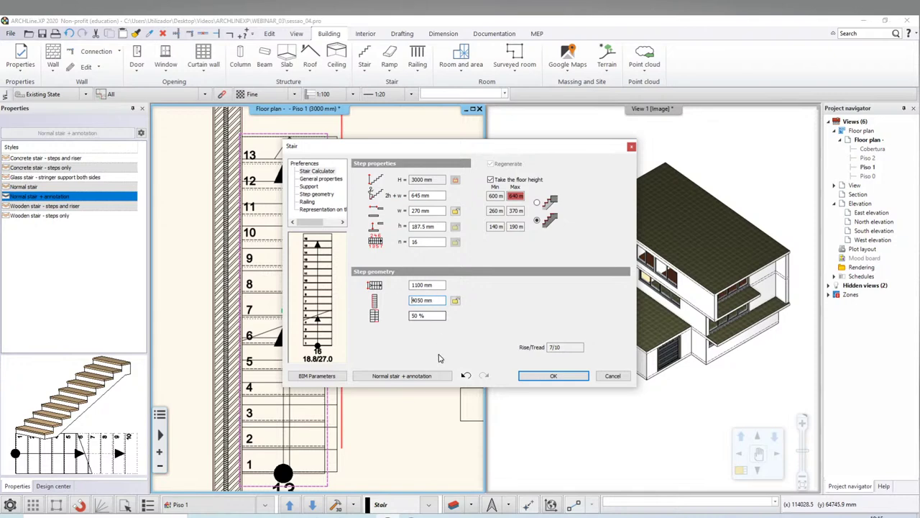
Apply the stair settings and zoom out so the whole Piso 1 plan shows the 16-step stair
{"action": "left_click", "coordinate": [554, 376]}
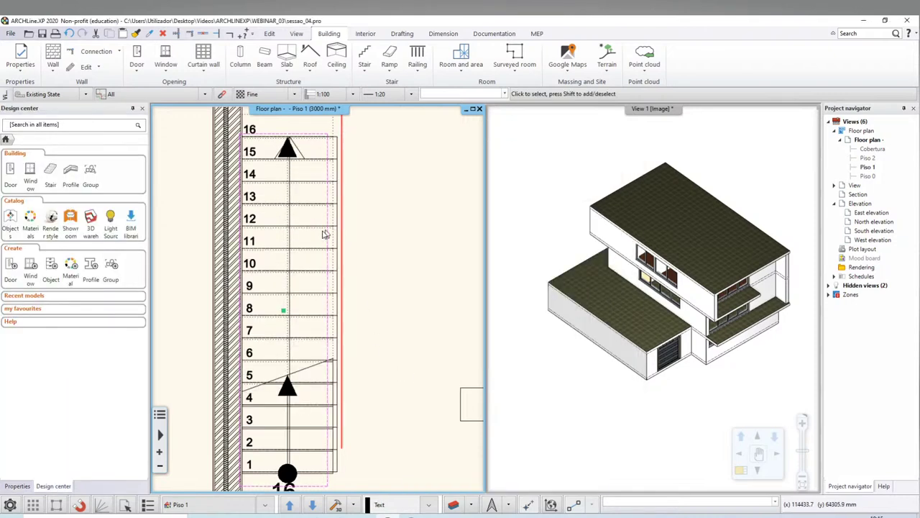
{"action": "scroll", "coordinate": [324, 237], "scroll_direction": "down", "scroll_amount": 2}
{"action": "scroll", "coordinate": [316, 302], "scroll_direction": "down", "scroll_amount": 2}
{"action": "scroll", "coordinate": [354, 381], "scroll_direction": "down", "scroll_amount": 2}
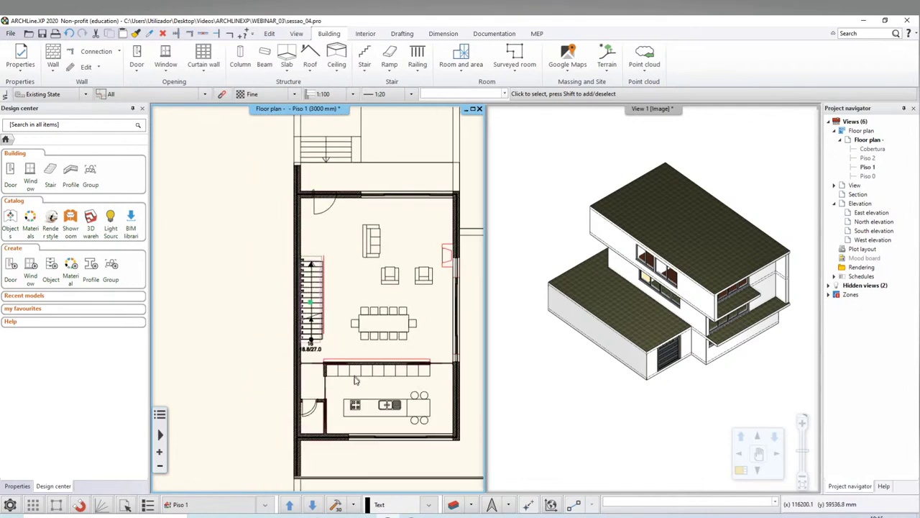
{"action": "middle_click_drag", "start_coordinate": [355, 381], "coordinate": [330, 394]}
{"action": "scroll", "coordinate": [356, 270], "scroll_direction": "down", "scroll_amount": 2}
{"action": "scroll", "coordinate": [302, 341], "scroll_direction": "down", "scroll_amount": 1}
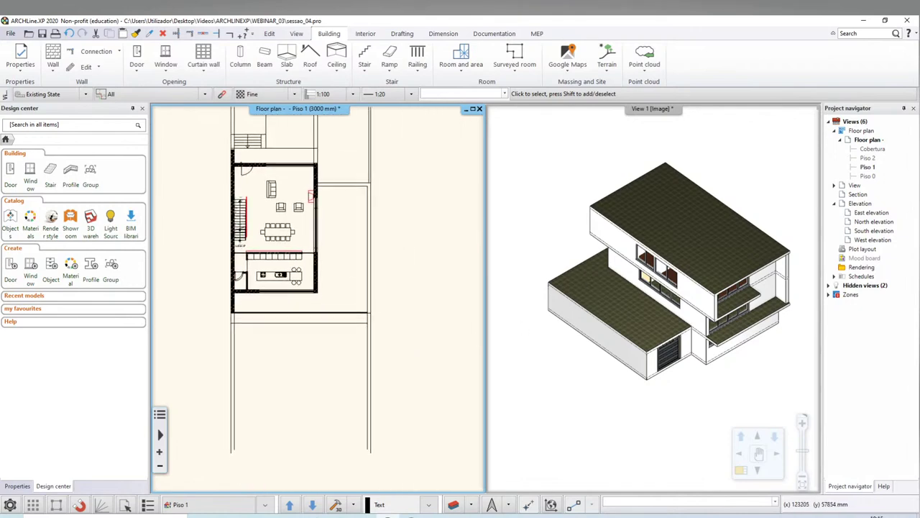
{"action": "scroll", "coordinate": [309, 223], "scroll_direction": "down", "scroll_amount": 1}
{"action": "scroll", "coordinate": [287, 122], "scroll_direction": "down", "scroll_amount": 1}
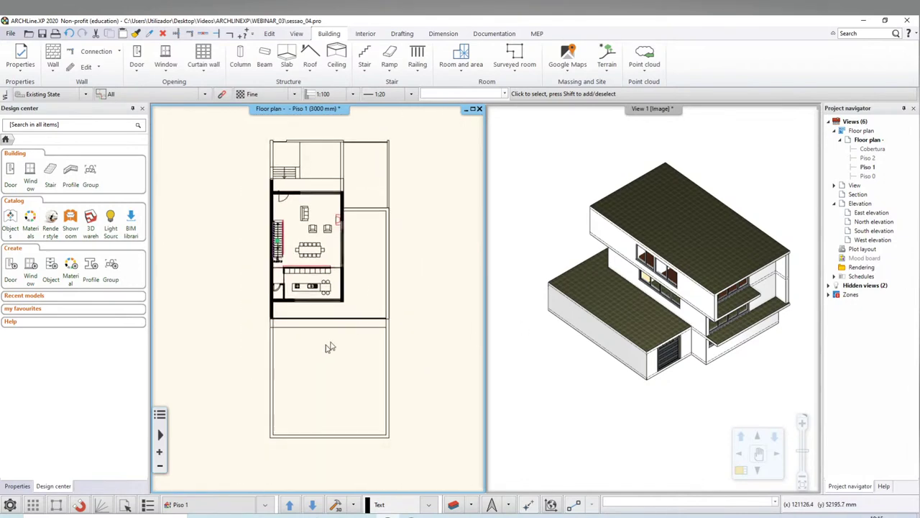
{"action": "left_click", "coordinate": [354, 505]}
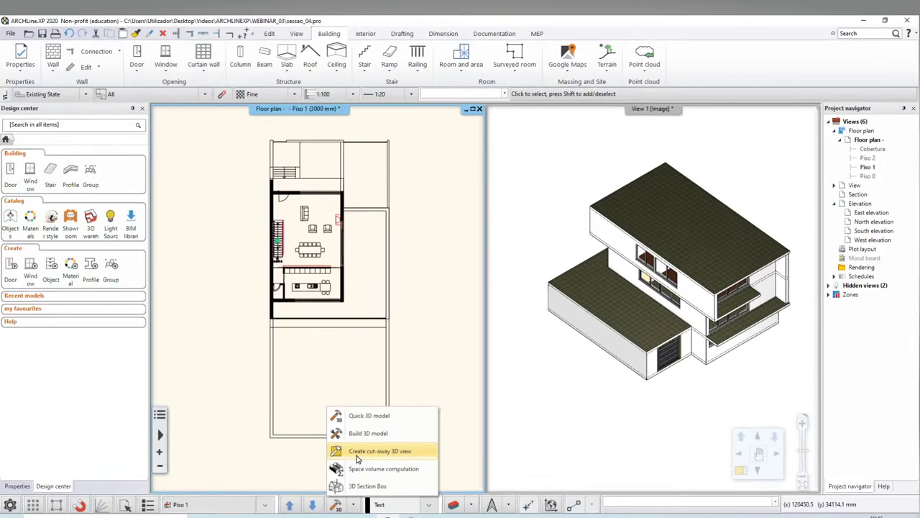
Create a cut-away 3D view by drawing a rectangle around the house outline
{"action": "left_click", "coordinate": [357, 459]}
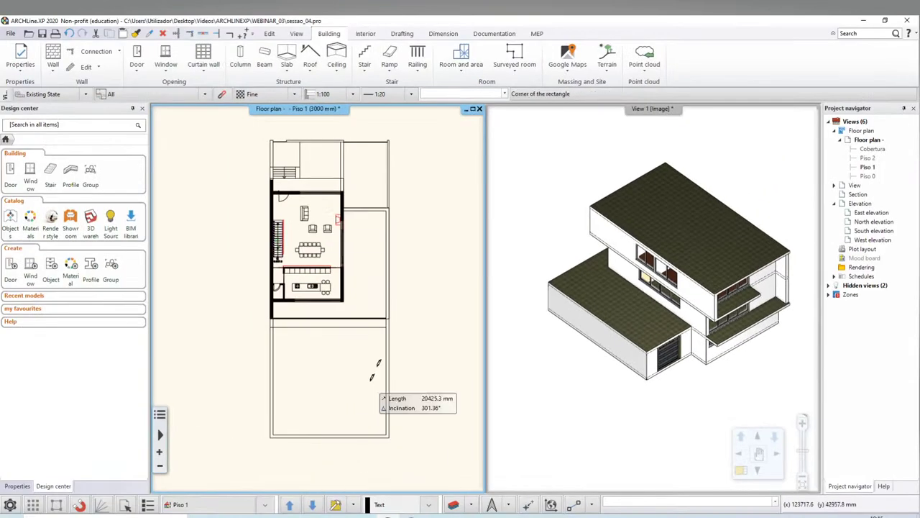
{"action": "left_click", "coordinate": [402, 115]}
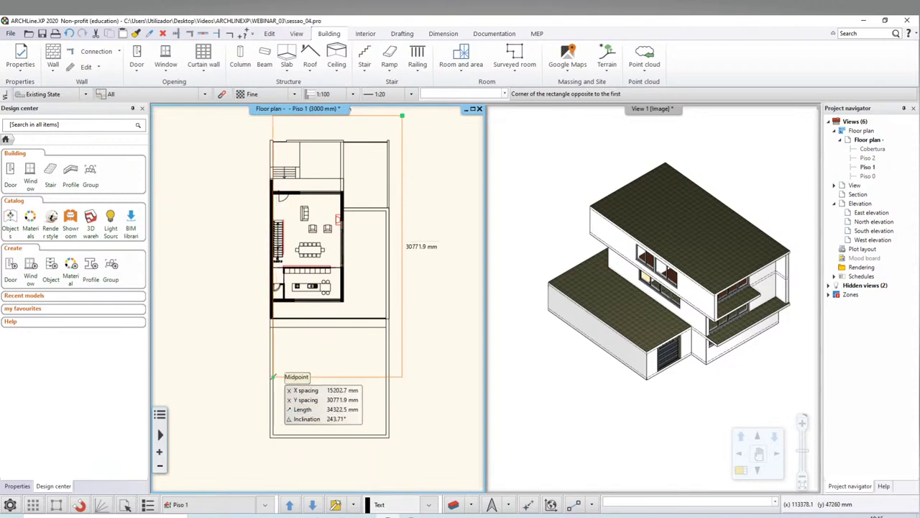
{"action": "scroll", "coordinate": [277, 237], "scroll_direction": "up", "scroll_amount": 3}
{"action": "scroll", "coordinate": [298, 154], "scroll_direction": "up", "scroll_amount": 3}
{"action": "scroll", "coordinate": [328, 306], "scroll_direction": "up", "scroll_amount": 3}
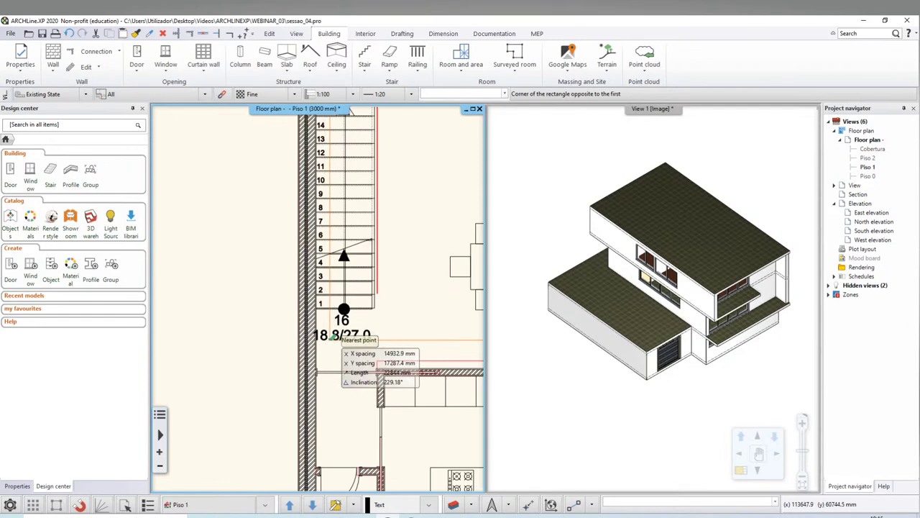
{"action": "scroll", "coordinate": [332, 338], "scroll_direction": "down", "scroll_amount": 3}
{"action": "scroll", "coordinate": [332, 345], "scroll_direction": "down", "scroll_amount": 2}
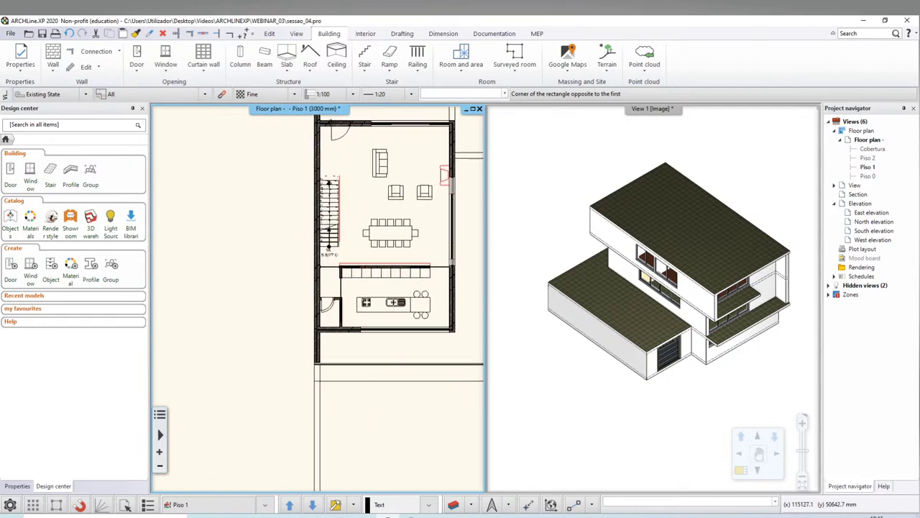
{"action": "scroll", "coordinate": [335, 388], "scroll_direction": "down", "scroll_amount": 2}
{"action": "scroll", "coordinate": [331, 425], "scroll_direction": "down", "scroll_amount": 1}
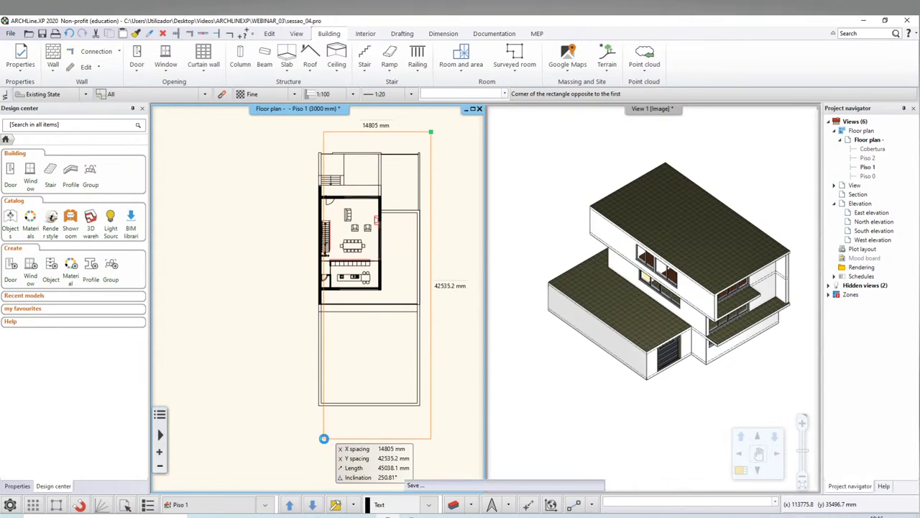
{"action": "left_click", "coordinate": [324, 438]}
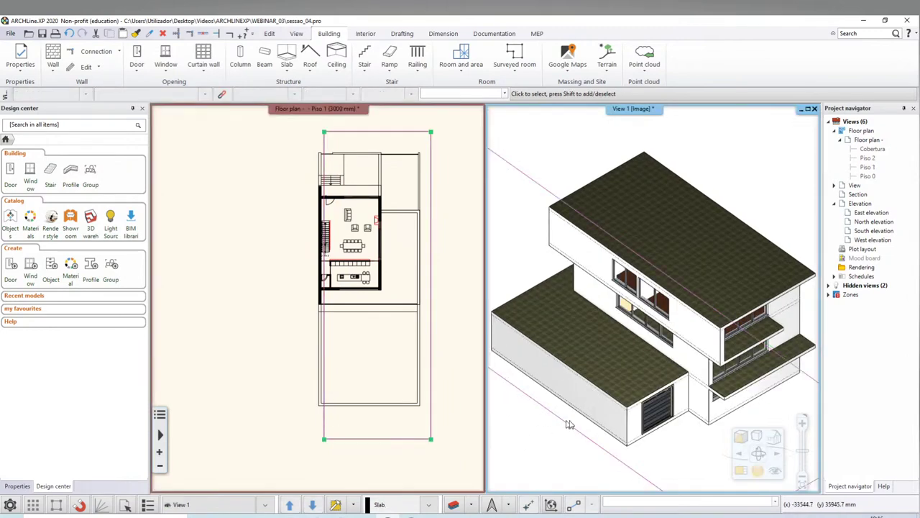
Orbit and zoom the 3D view onto the staircase and select it
{"action": "mouse_move", "coordinate": [502, 399]}
{"action": "left_mouse_down"}
{"action": "mouse_move", "coordinate": [763, 404]}
{"action": "mouse_move", "coordinate": [647, 364]}
{"action": "left_mouse_up"}
{"action": "scroll", "coordinate": [656, 357], "scroll_direction": "up", "scroll_amount": 3}
{"action": "scroll", "coordinate": [656, 358], "scroll_direction": "up", "scroll_amount": 3}
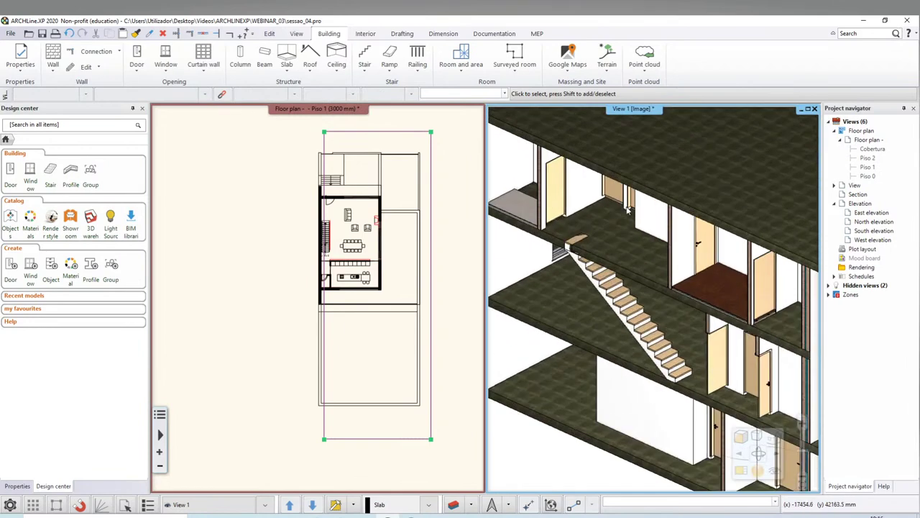
{"action": "scroll", "coordinate": [635, 253], "scroll_direction": "up", "scroll_amount": 2}
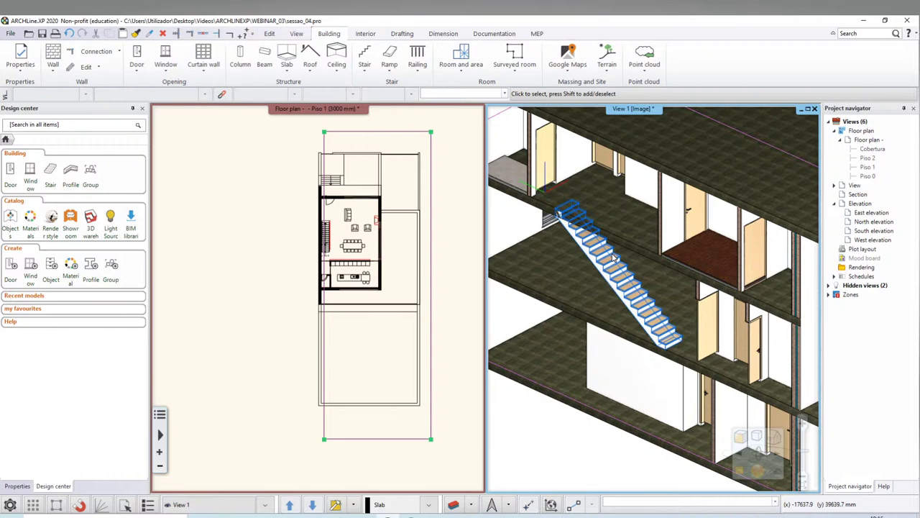
{"action": "left_click", "coordinate": [612, 258]}
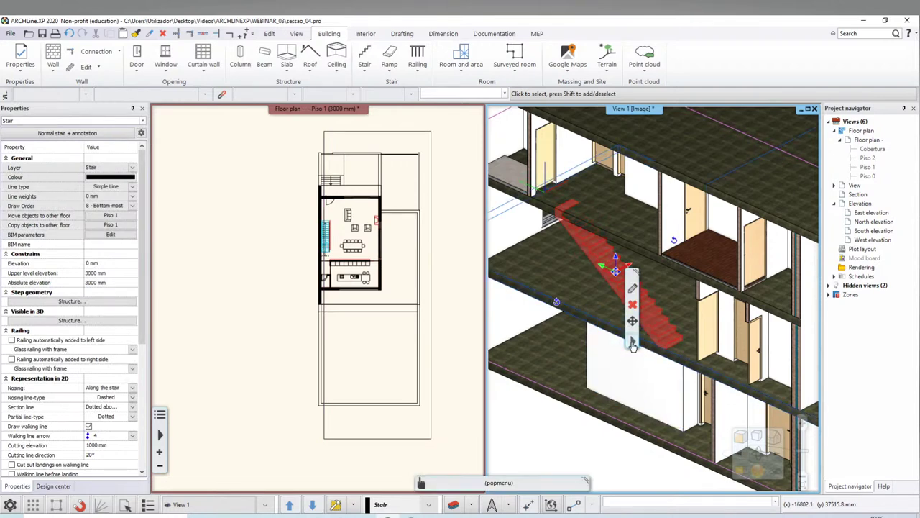
Cut the slabs above the staircase and zoom in toward the upper slab's edge
{"action": "left_click", "coordinate": [633, 344]}
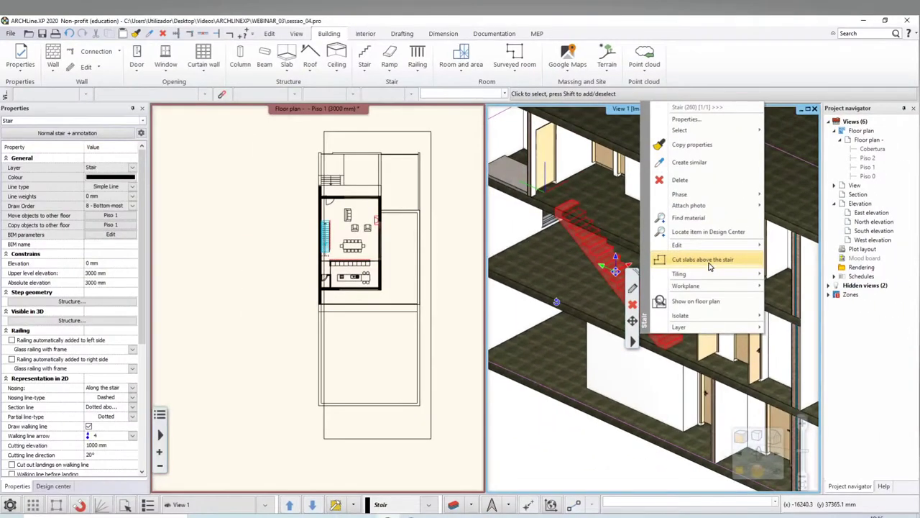
{"action": "left_click", "coordinate": [710, 260]}
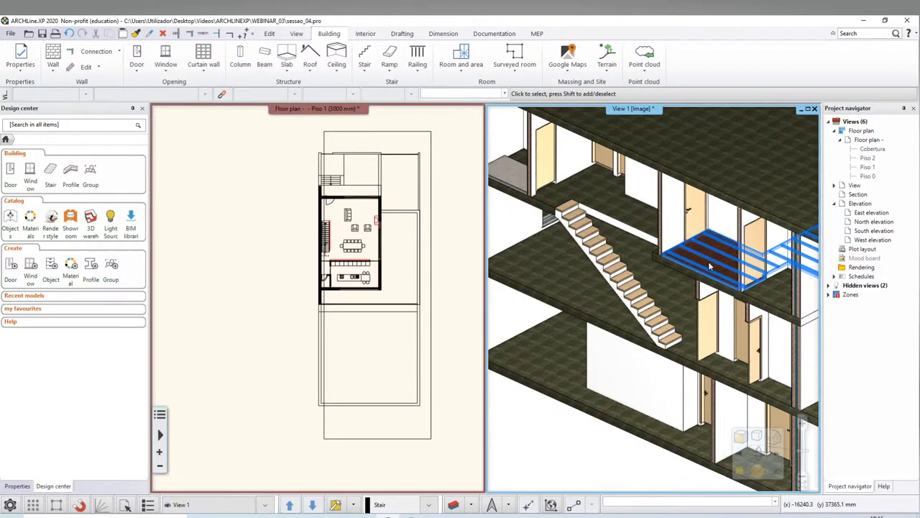
{"action": "scroll", "coordinate": [606, 279], "scroll_direction": "down", "scroll_amount": 2}
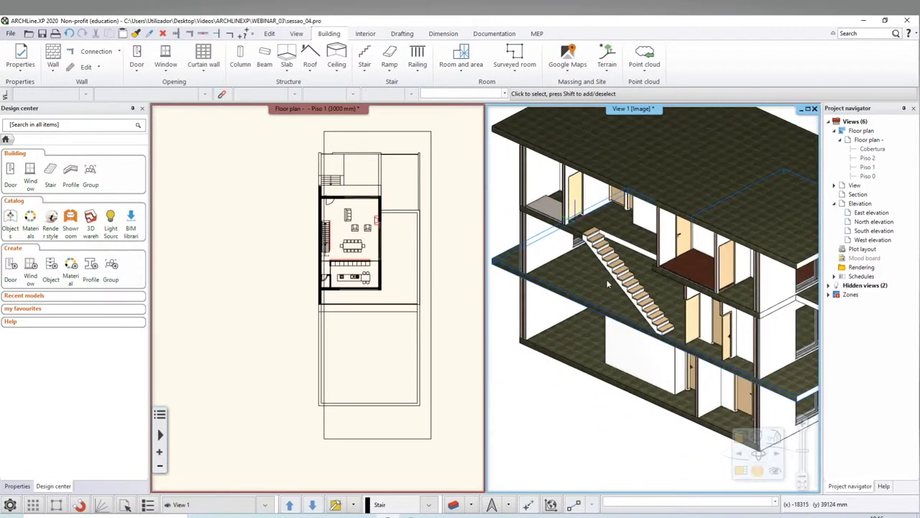
{"action": "scroll", "coordinate": [686, 349], "scroll_direction": "up", "scroll_amount": 2}
{"action": "scroll", "coordinate": [660, 295], "scroll_direction": "up", "scroll_amount": 1}
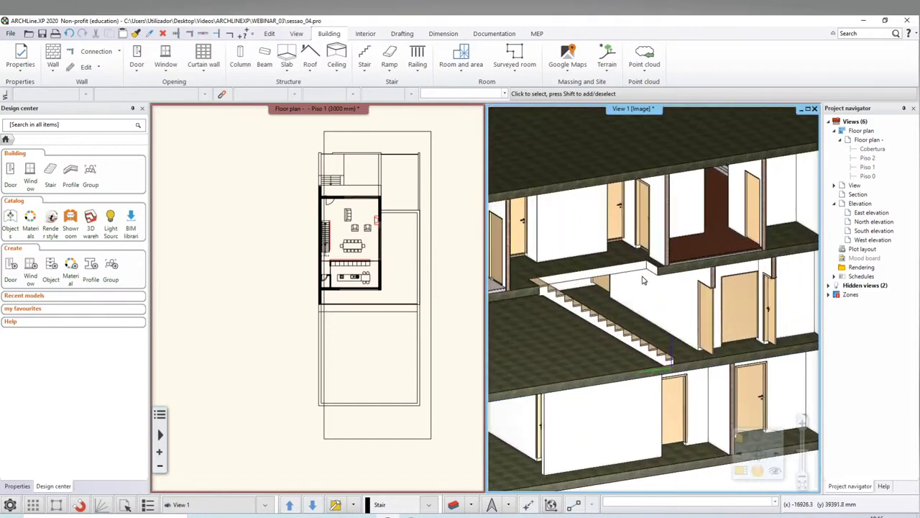
{"action": "scroll", "coordinate": [660, 295], "scroll_direction": "up", "scroll_amount": 1}
{"action": "scroll", "coordinate": [642, 319], "scroll_direction": "up", "scroll_amount": 1}
{"action": "scroll", "coordinate": [647, 319], "scroll_direction": "up", "scroll_amount": 1}
{"action": "scroll", "coordinate": [662, 318], "scroll_direction": "up", "scroll_amount": 1}
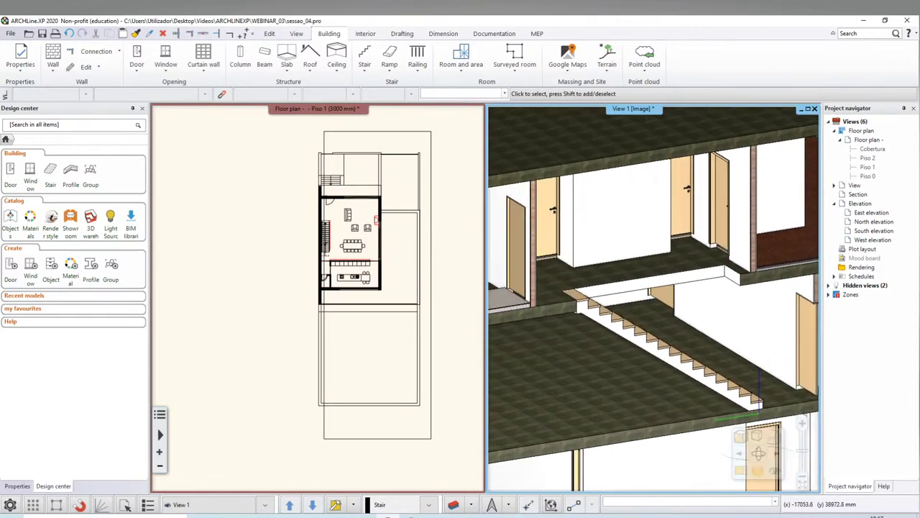
{"action": "scroll", "coordinate": [676, 318], "scroll_direction": "up", "scroll_amount": 1}
{"action": "scroll", "coordinate": [690, 316], "scroll_direction": "up", "scroll_amount": 1}
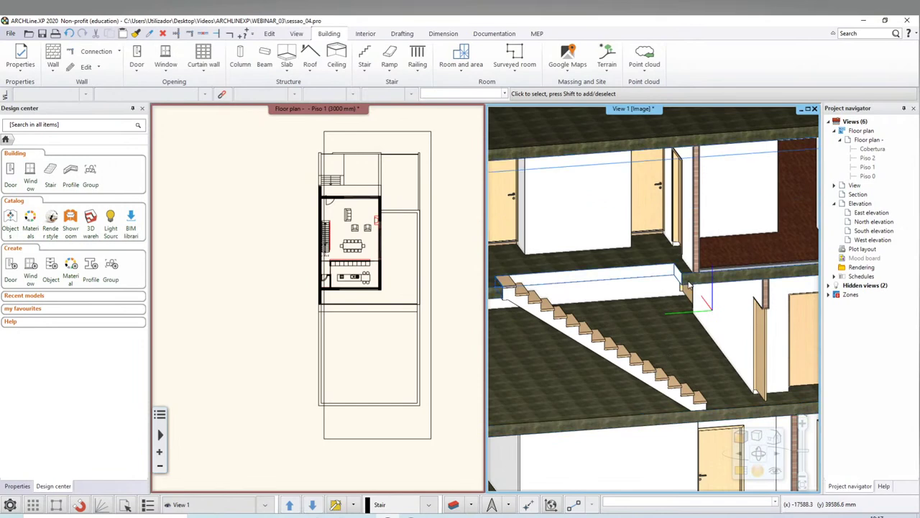
{"action": "scroll", "coordinate": [695, 286], "scroll_direction": "up", "scroll_amount": 1}
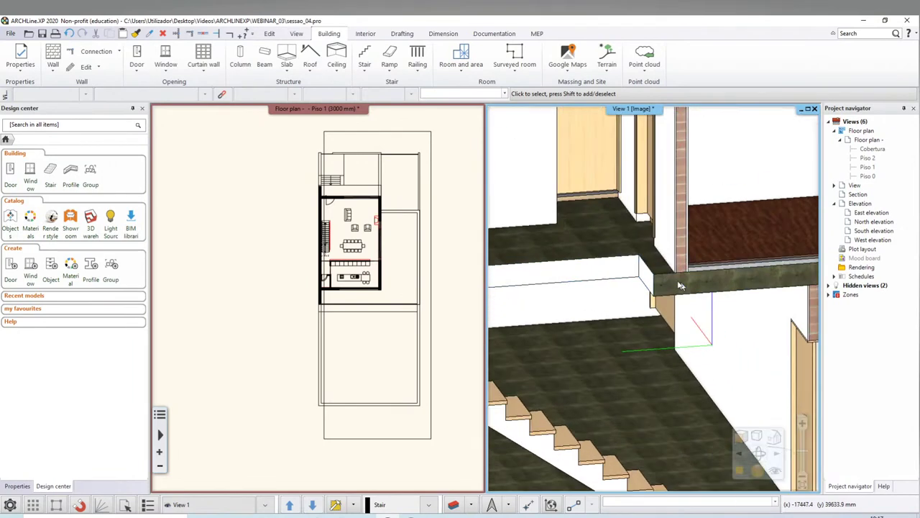
{"action": "scroll", "coordinate": [683, 284], "scroll_direction": "up", "scroll_amount": 1}
{"action": "scroll", "coordinate": [669, 280], "scroll_direction": "up", "scroll_amount": 1}
{"action": "scroll", "coordinate": [652, 275], "scroll_direction": "up", "scroll_amount": 1}
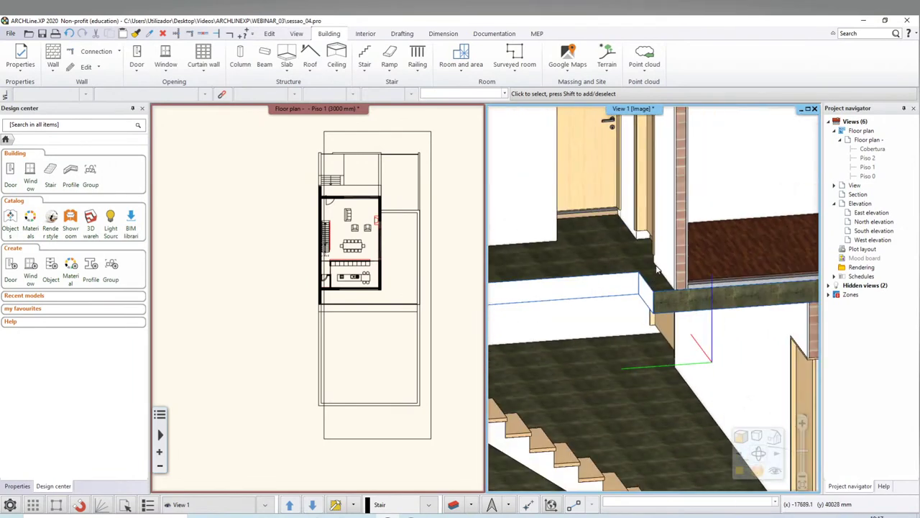
Select the upper slab at the stair opening and start offsetting its edge
{"action": "middle_click_drag", "start_coordinate": [656, 270], "coordinate": [655, 292]}
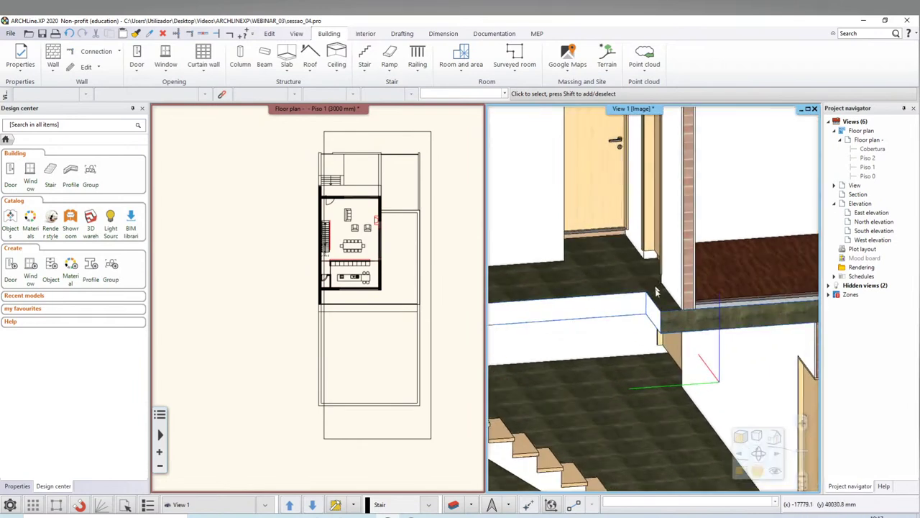
{"action": "scroll", "coordinate": [652, 299], "scroll_direction": "up", "scroll_amount": 1}
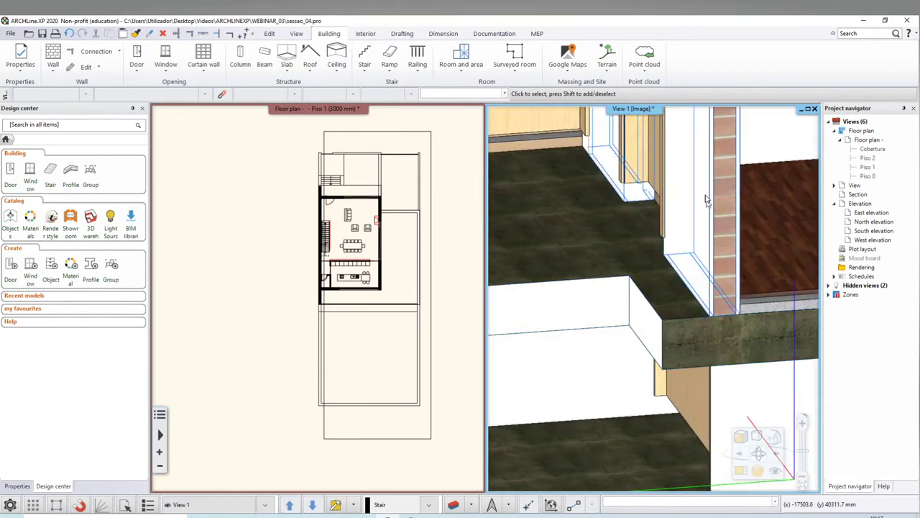
{"action": "left_click", "coordinate": [656, 321]}
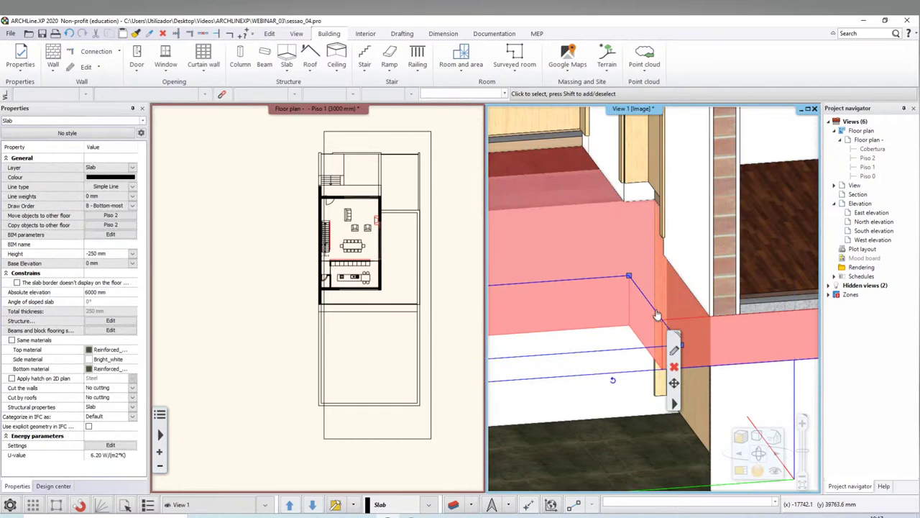
{"action": "mouse_move", "coordinate": [629, 282]}
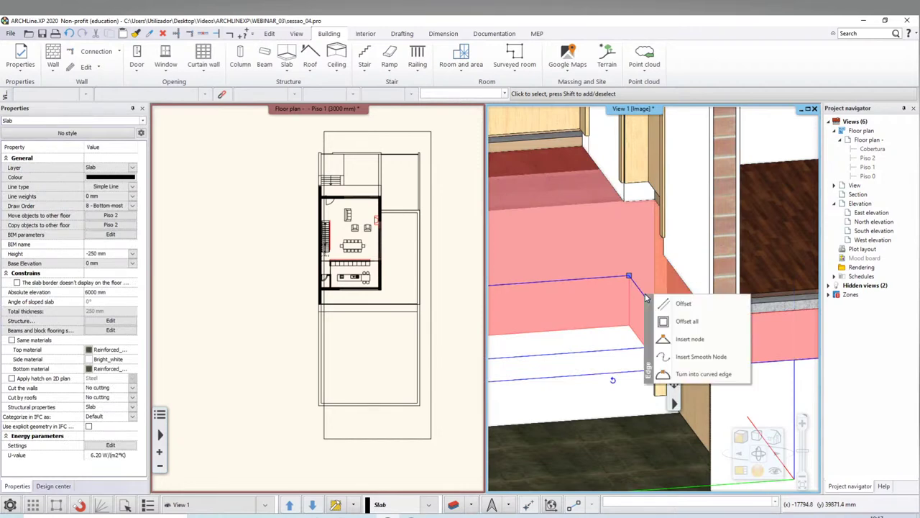
{"action": "left_click", "coordinate": [692, 306]}
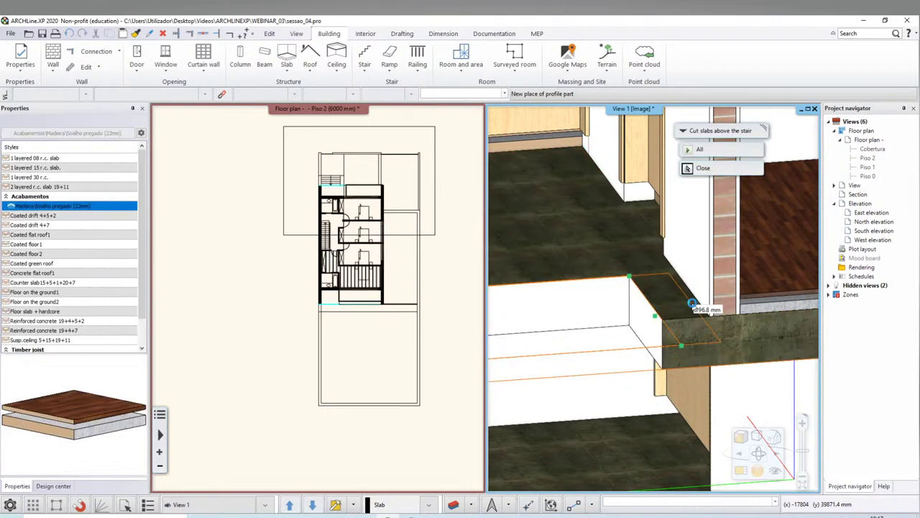
{"action": "left_click", "coordinate": [681, 346]}
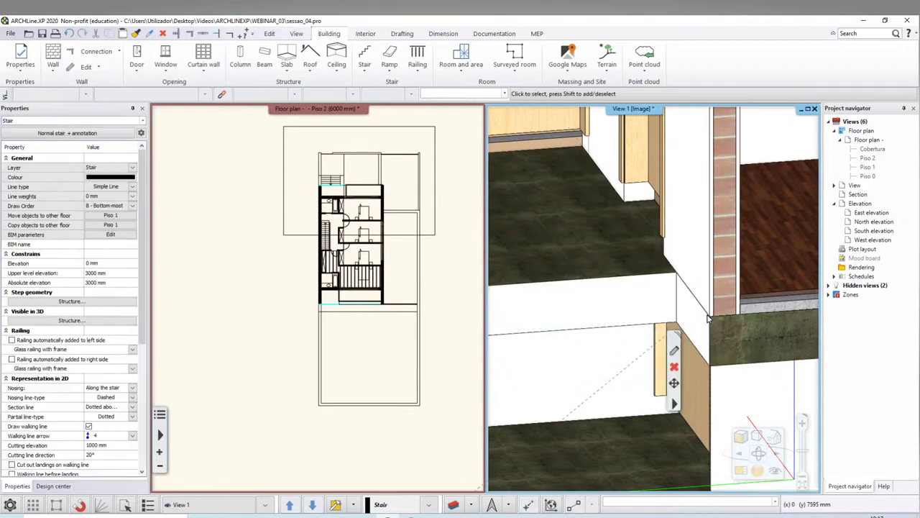
{"action": "scroll", "coordinate": [658, 341], "scroll_direction": "down", "scroll_amount": 3}
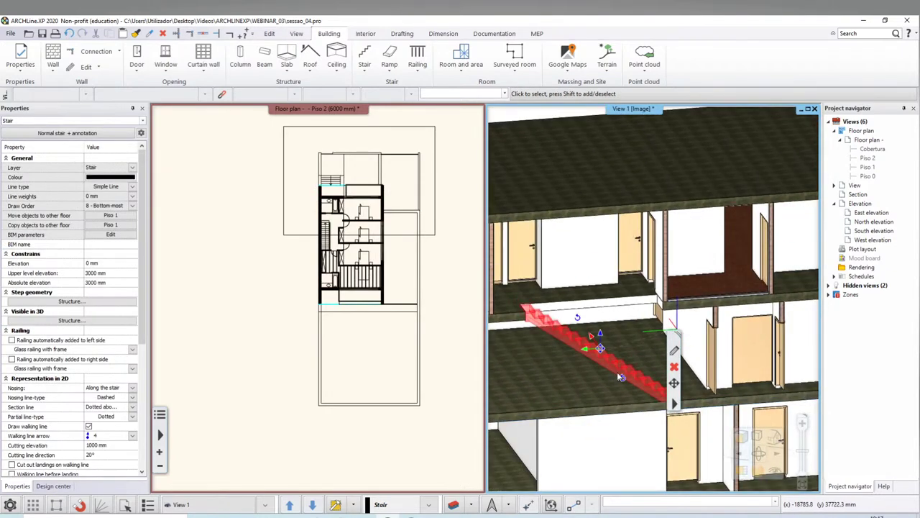
{"action": "mouse_move", "coordinate": [658, 342]}
{"action": "middle_mouse_down"}
{"action": "mouse_move", "coordinate": [566, 371]}
{"action": "mouse_move", "coordinate": [514, 466]}
{"action": "middle_mouse_up"}
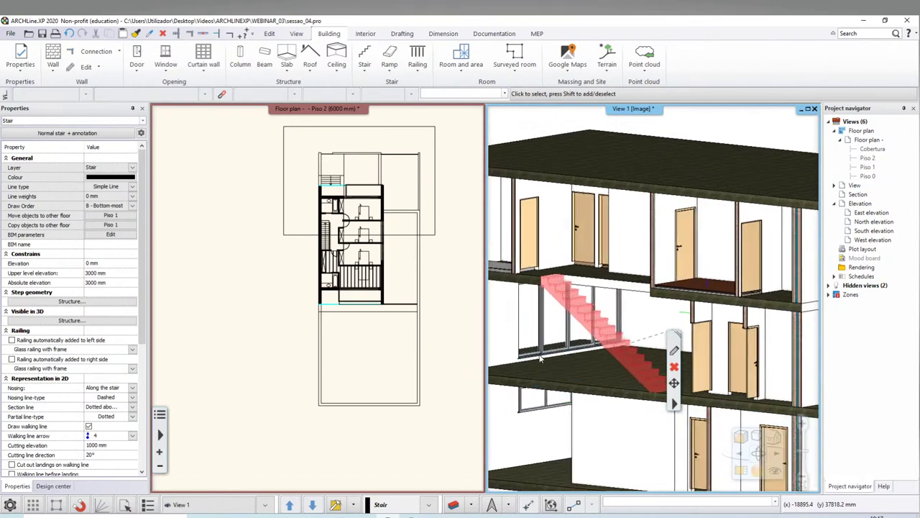
{"action": "key", "text": "Escape"}
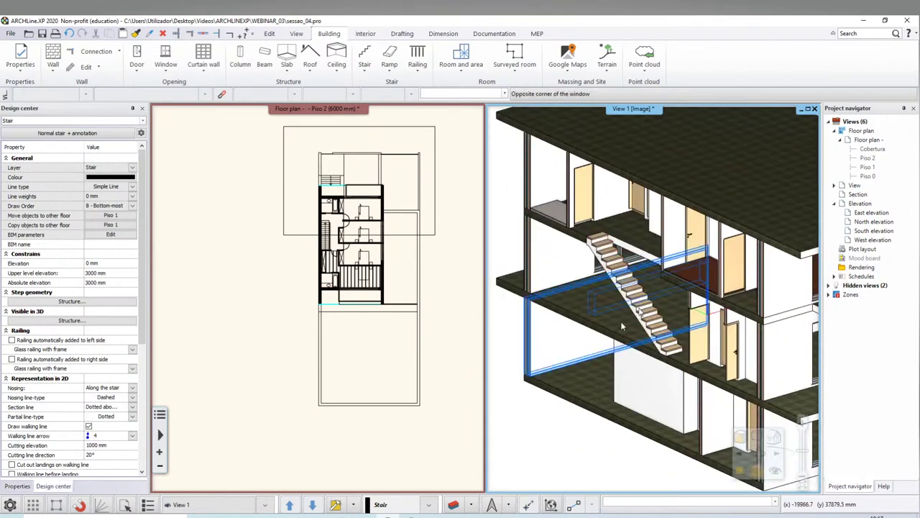
{"action": "scroll", "coordinate": [679, 360], "scroll_direction": "up", "scroll_amount": 3}
{"action": "scroll", "coordinate": [679, 360], "scroll_direction": "up", "scroll_amount": 2}
{"action": "middle_click_drag", "start_coordinate": [679, 359], "coordinate": [764, 225]}
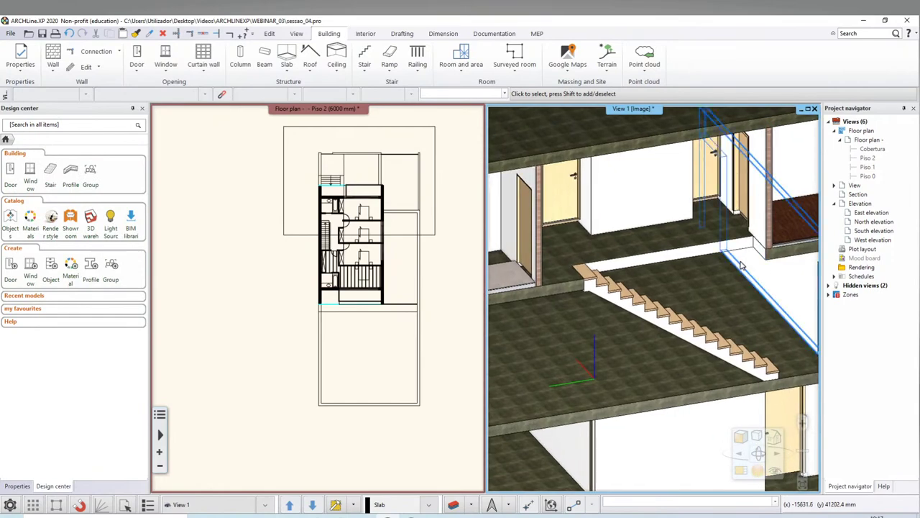
{"action": "scroll", "coordinate": [764, 225], "scroll_direction": "up", "scroll_amount": 3}
{"action": "scroll", "coordinate": [691, 227], "scroll_direction": "up", "scroll_amount": 3}
{"action": "scroll", "coordinate": [616, 227], "scroll_direction": "up", "scroll_amount": 2}
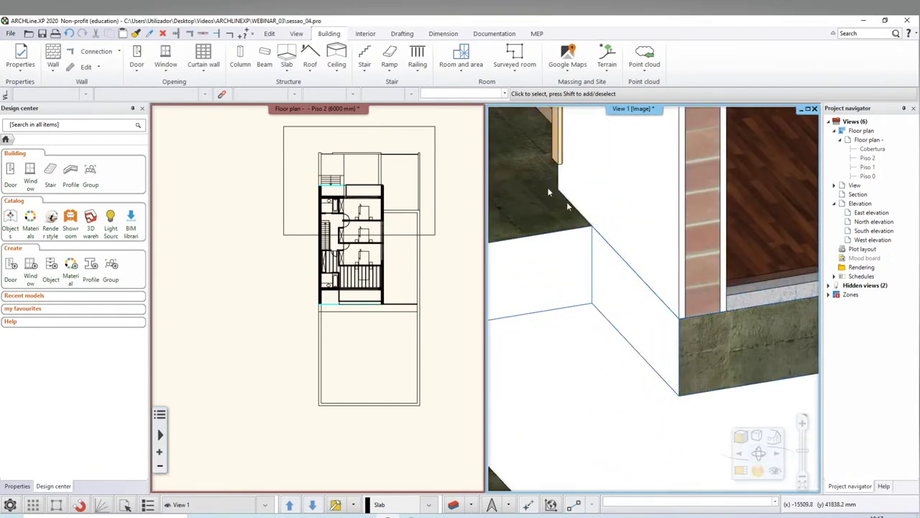
{"action": "scroll", "coordinate": [616, 228], "scroll_direction": "down", "scroll_amount": 3}
{"action": "scroll", "coordinate": [616, 227], "scroll_direction": "down", "scroll_amount": 4}
{"action": "middle_click_drag", "start_coordinate": [616, 227], "coordinate": [617, 375]}
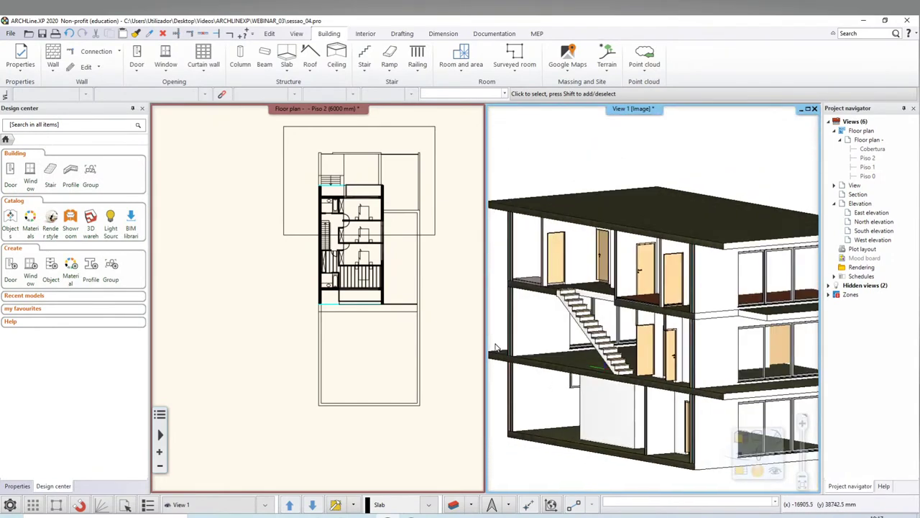
{"action": "scroll", "coordinate": [616, 374], "scroll_direction": "up", "scroll_amount": 2}
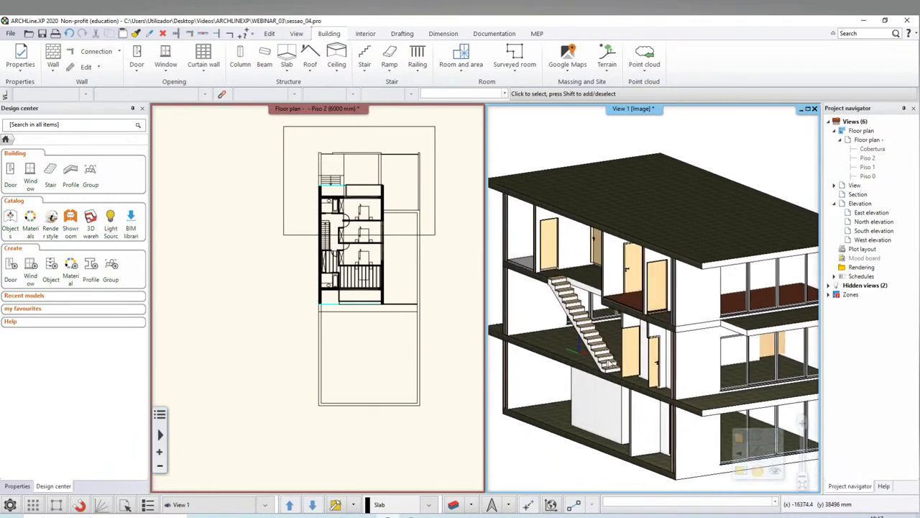
{"action": "scroll", "coordinate": [616, 360], "scroll_direction": "up", "scroll_amount": 2}
{"action": "scroll", "coordinate": [616, 331], "scroll_direction": "up", "scroll_amount": 1}
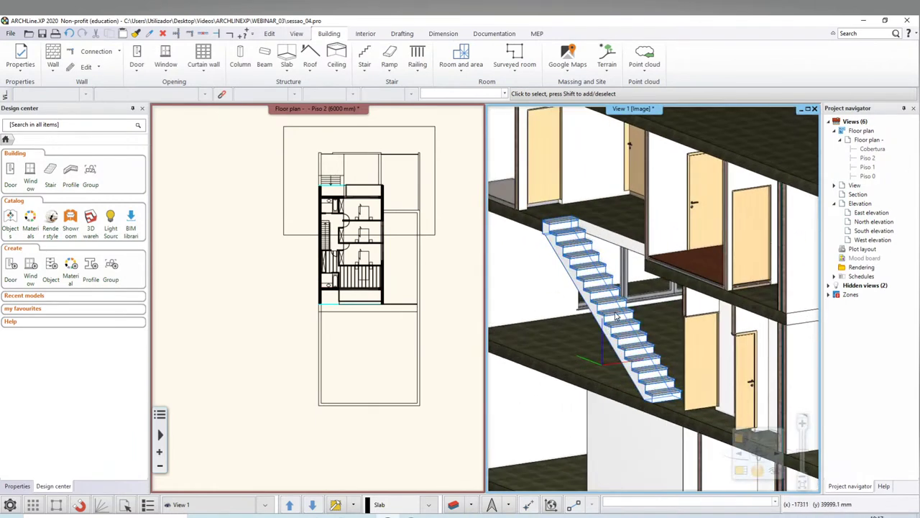
{"action": "left_click", "coordinate": [616, 316]}
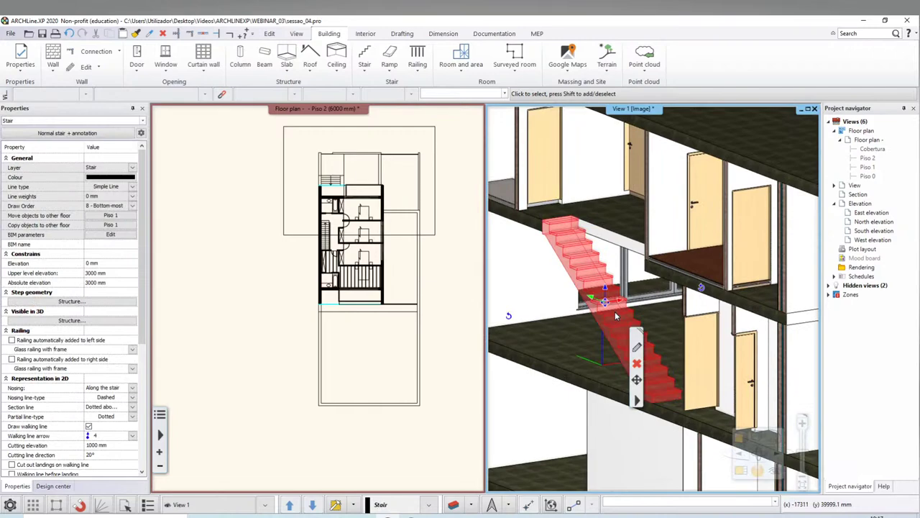
Reopen the stair's settings and review the Stair Calculator's 2h+w and tread width values
{"action": "left_click", "coordinate": [637, 347]}
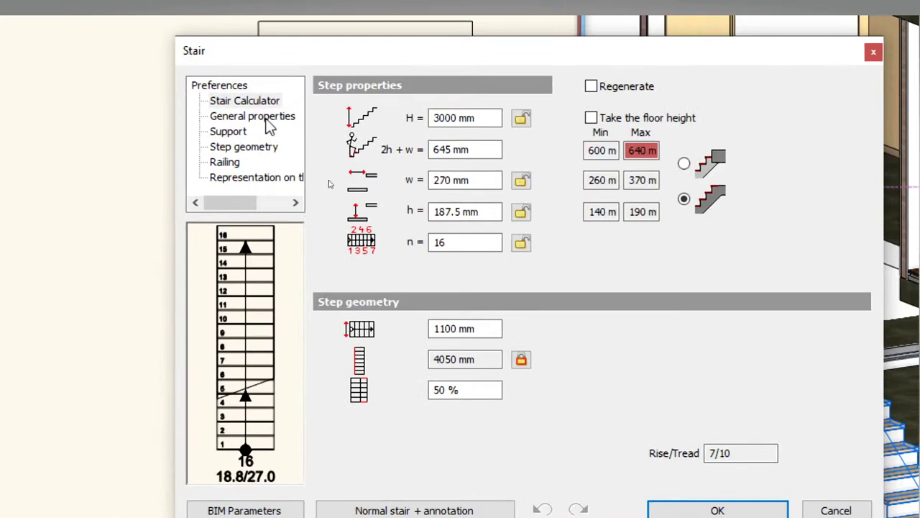
{"action": "left_click", "coordinate": [317, 171]}
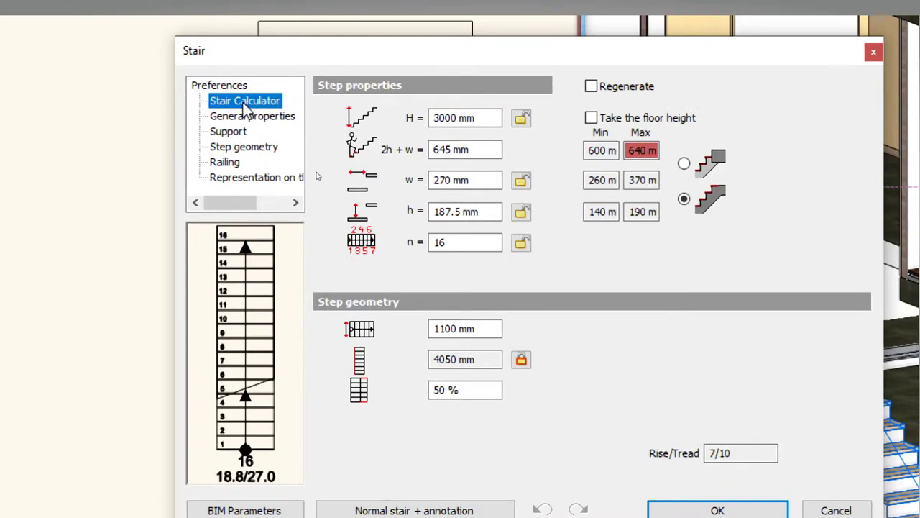
{"action": "left_click", "coordinate": [246, 119]}
{"action": "left_click", "coordinate": [259, 101]}
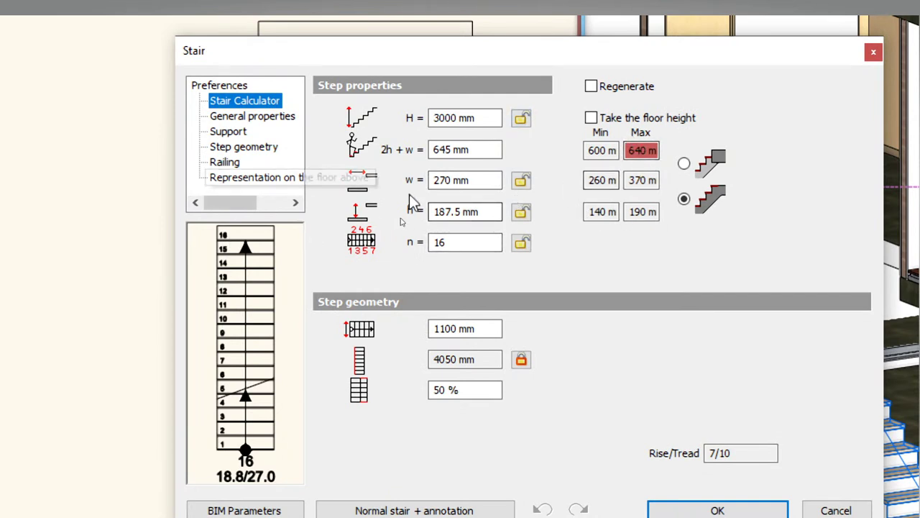
{"action": "left_click", "coordinate": [486, 150]}
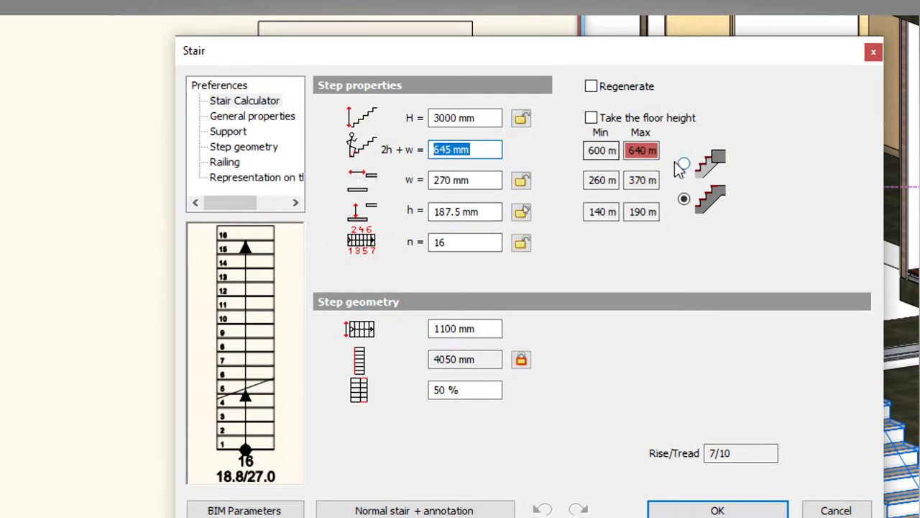
{"action": "left_click", "coordinate": [442, 180]}
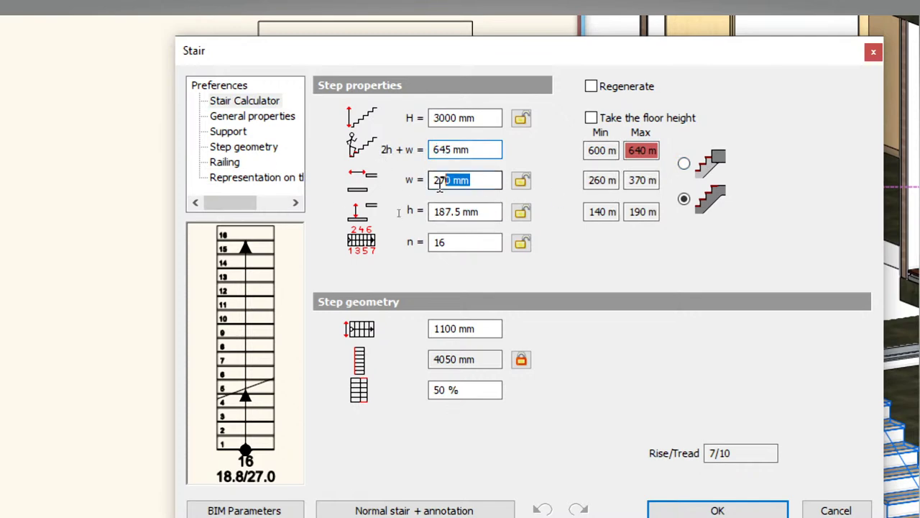
{"action": "left_click", "coordinate": [270, 121]}
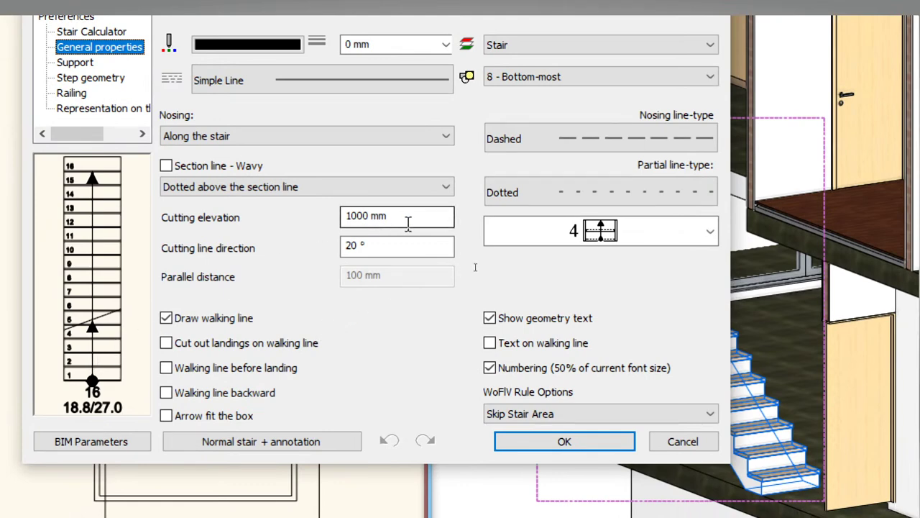
Set the stair's cutting elevation to 1500 mm and cutting line direction to 45°
{"action": "left_click", "coordinate": [392, 217]}
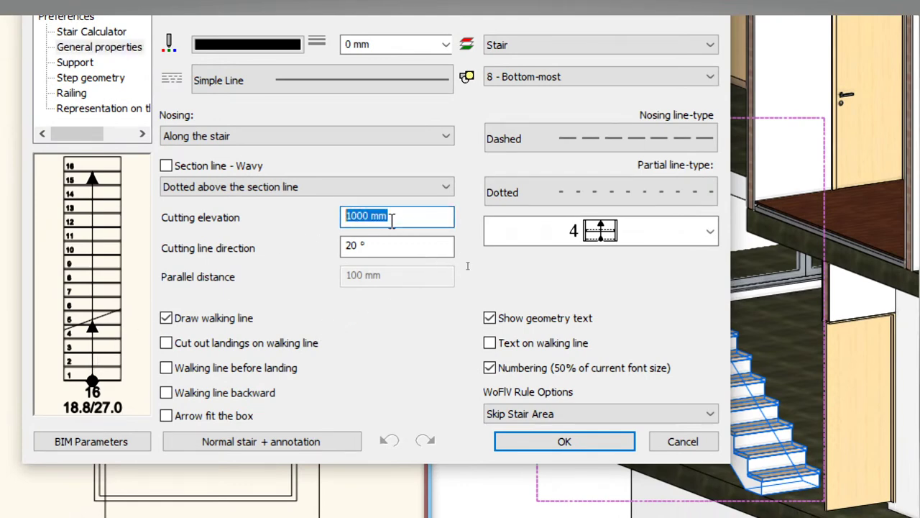
{"action": "type", "text": "150"}
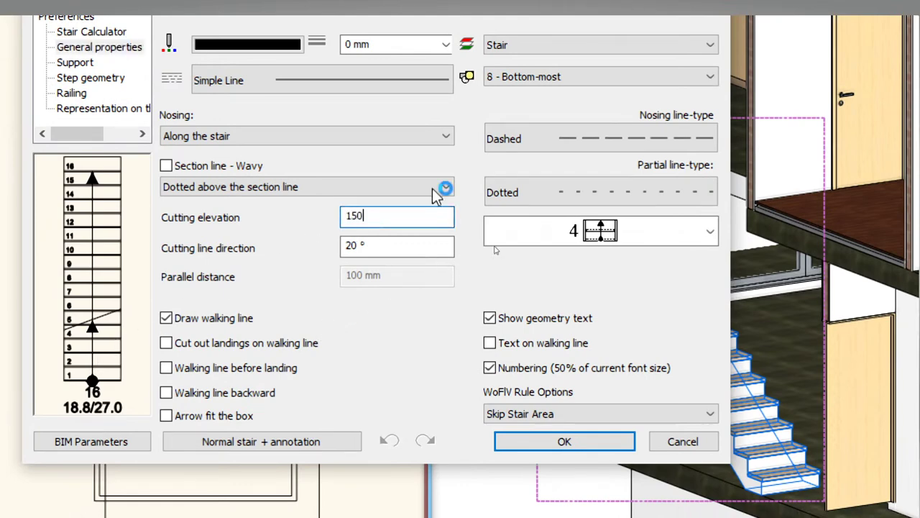
{"action": "type", "text": "0"}
{"action": "left_click", "coordinate": [386, 247]}
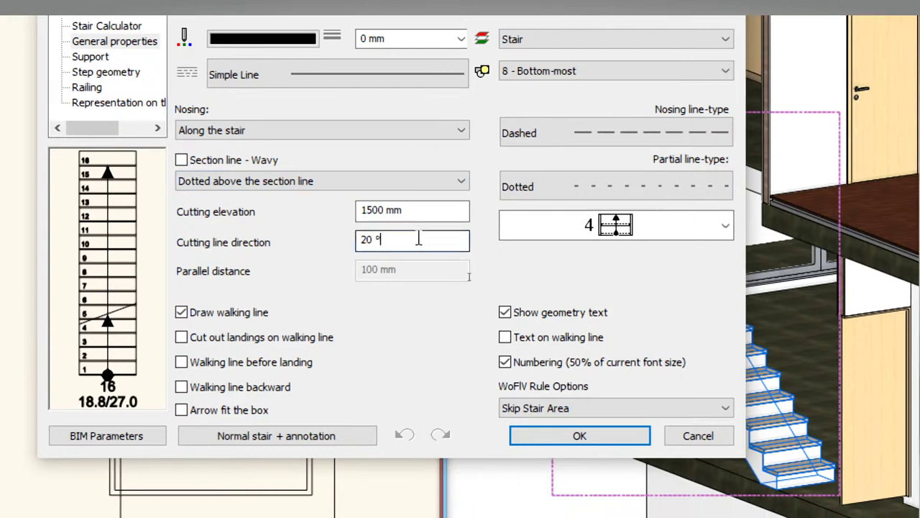
{"action": "double_click", "coordinate": [422, 239]}
{"action": "type", "text": "45"}
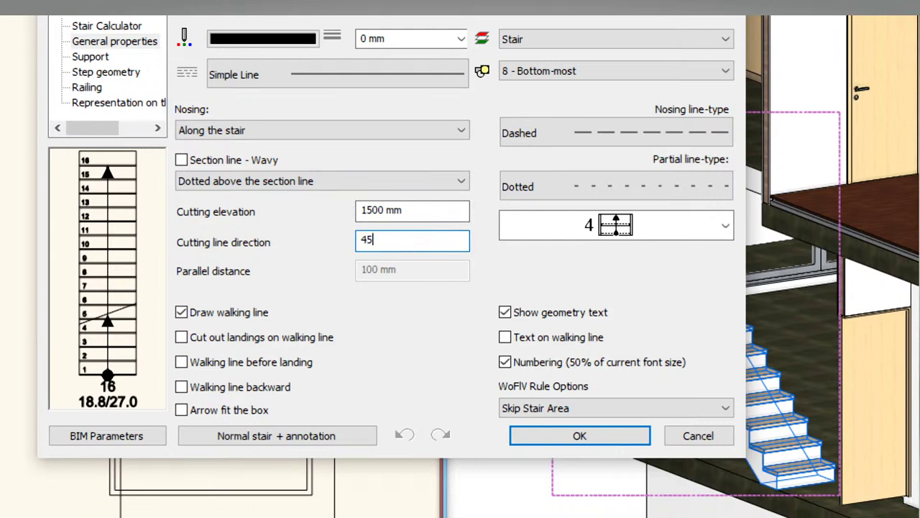
{"action": "left_click", "coordinate": [415, 210]}
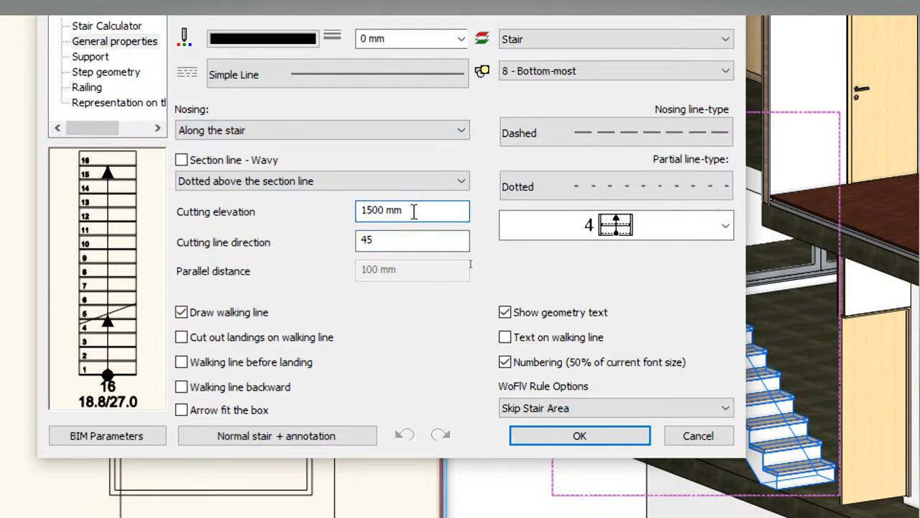
Choose walking-line arrow style 6, check Support, and confirm the stair
{"action": "left_click", "coordinate": [624, 227]}
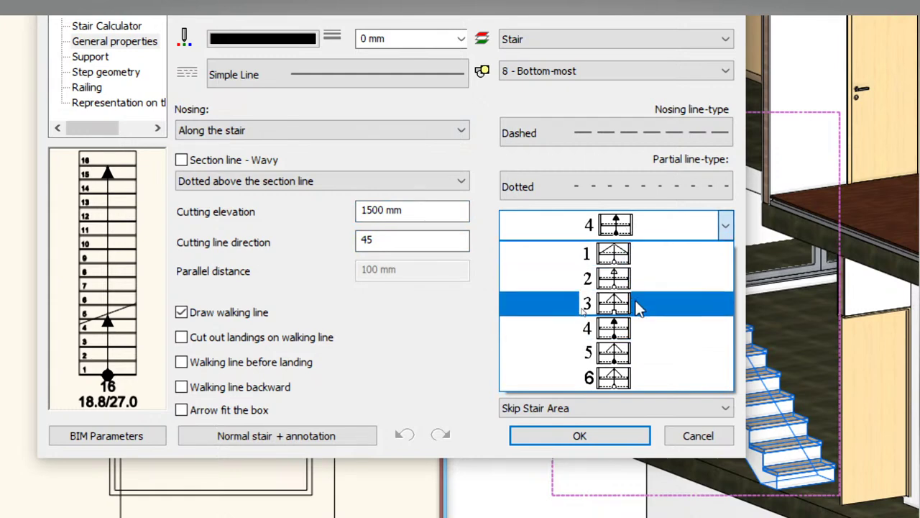
{"action": "left_click", "coordinate": [615, 379]}
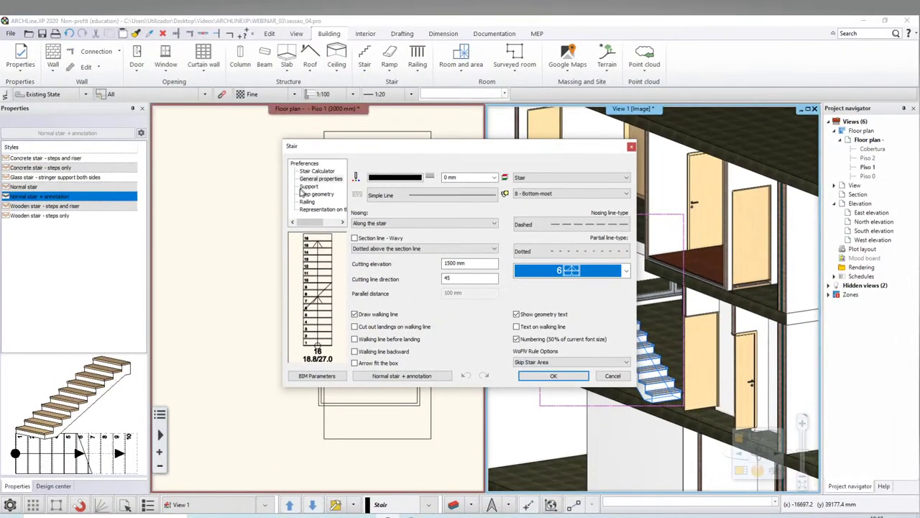
{"action": "left_click", "coordinate": [309, 186]}
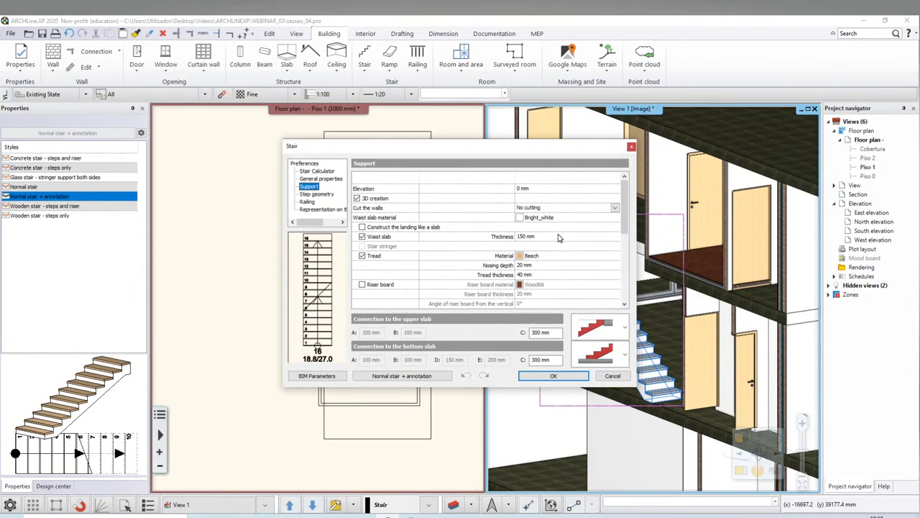
{"action": "left_click", "coordinate": [553, 376]}
{"action": "scroll", "coordinate": [645, 307], "scroll_direction": "up", "scroll_amount": 3}
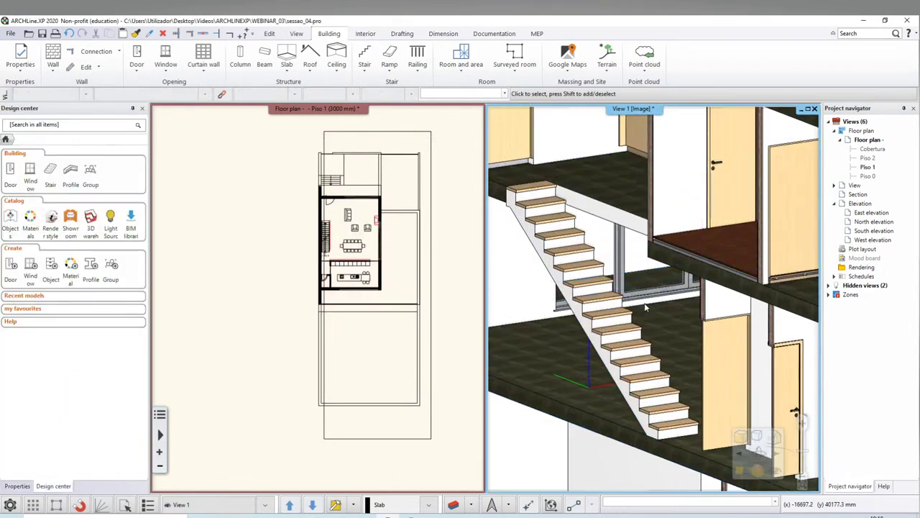
{"action": "left_click", "coordinate": [320, 288]}
{"action": "scroll", "coordinate": [313, 294], "scroll_direction": "up", "scroll_amount": 2}
{"action": "scroll", "coordinate": [312, 295], "scroll_direction": "up", "scroll_amount": 2}
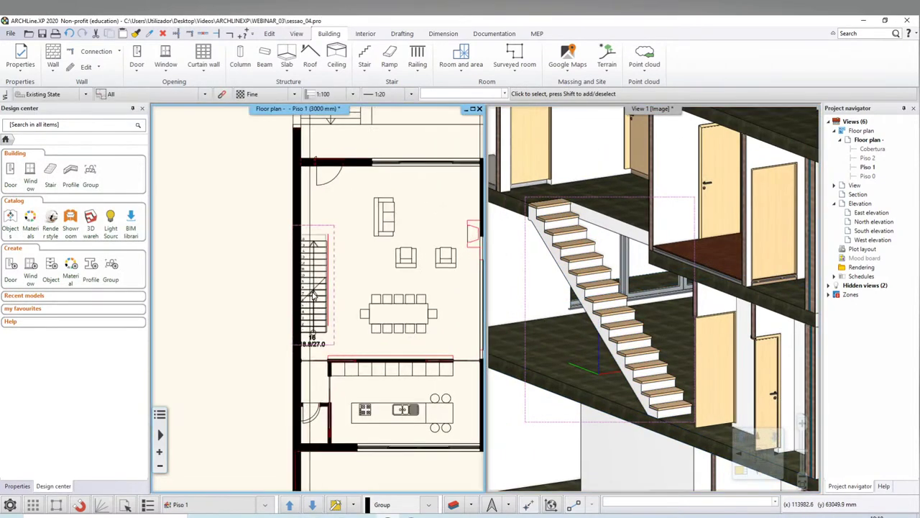
{"action": "scroll", "coordinate": [314, 295], "scroll_direction": "up", "scroll_amount": 2}
{"action": "scroll", "coordinate": [331, 323], "scroll_direction": "up", "scroll_amount": 2}
{"action": "scroll", "coordinate": [353, 352], "scroll_direction": "up", "scroll_amount": 2}
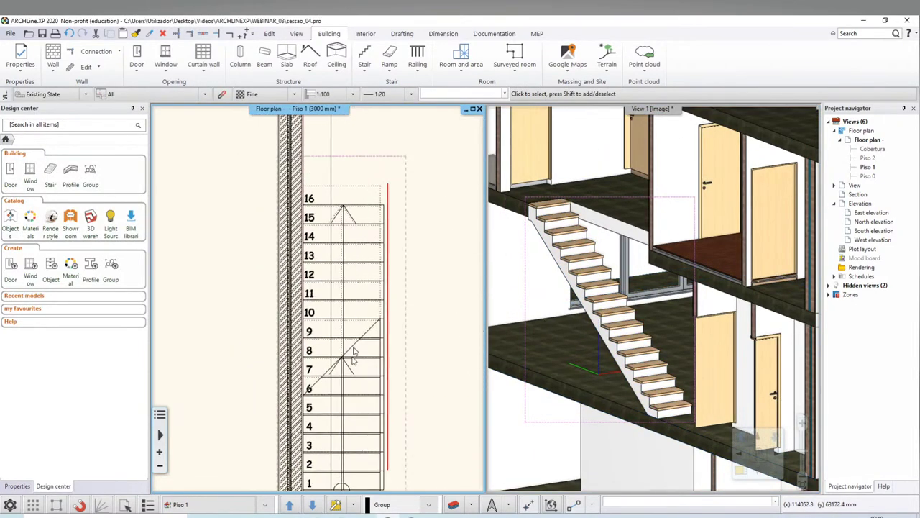
{"action": "scroll", "coordinate": [348, 288], "scroll_direction": "up", "scroll_amount": 2}
{"action": "scroll", "coordinate": [345, 230], "scroll_direction": "up", "scroll_amount": 2}
{"action": "scroll", "coordinate": [338, 216], "scroll_direction": "up", "scroll_amount": 3}
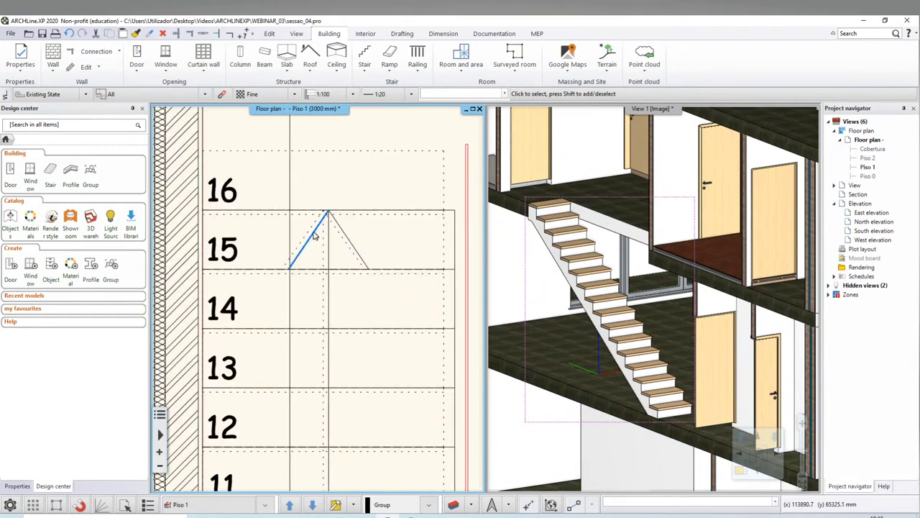
{"action": "left_click", "coordinate": [314, 236]}
{"action": "scroll", "coordinate": [317, 241], "scroll_direction": "down", "scroll_amount": 3}
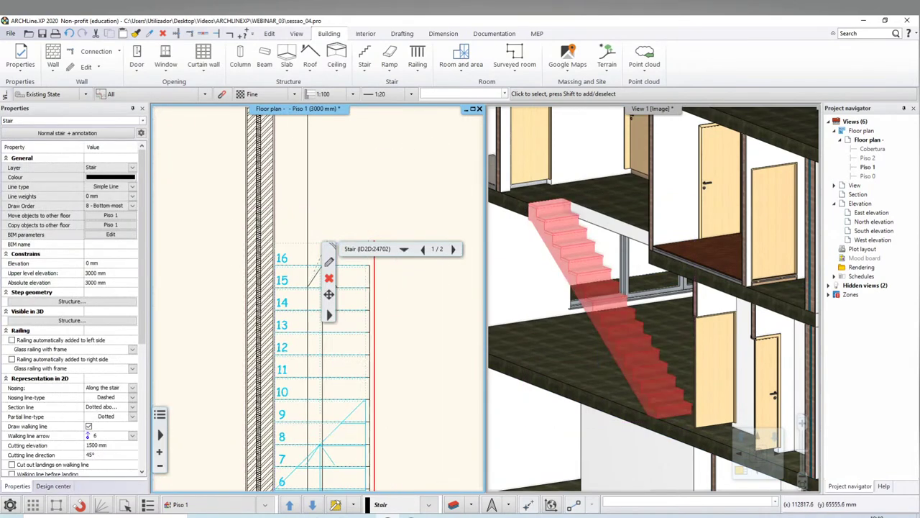
{"action": "scroll", "coordinate": [302, 280], "scroll_direction": "down", "scroll_amount": 2}
{"action": "scroll", "coordinate": [273, 280], "scroll_direction": "down", "scroll_amount": 2}
{"action": "scroll", "coordinate": [248, 277], "scroll_direction": "down", "scroll_amount": 1}
{"action": "left_click", "coordinate": [221, 285]}
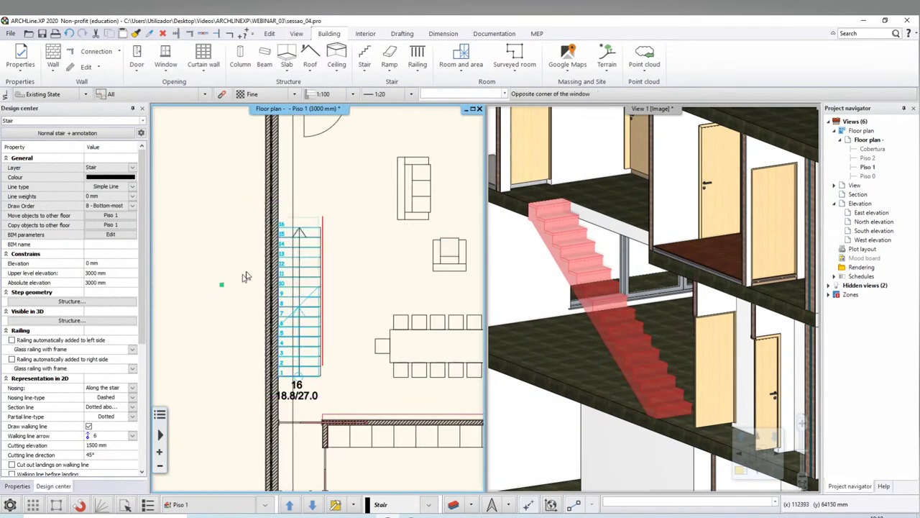
{"action": "left_click", "coordinate": [338, 216]}
{"action": "scroll", "coordinate": [319, 293], "scroll_direction": "up", "scroll_amount": 2}
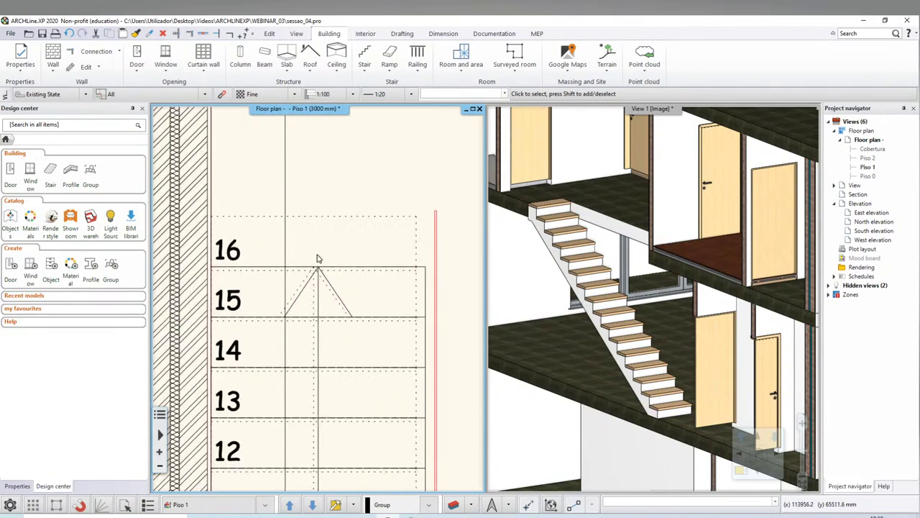
{"action": "left_click", "coordinate": [318, 293]}
{"action": "scroll", "coordinate": [321, 174], "scroll_direction": "down", "scroll_amount": 2}
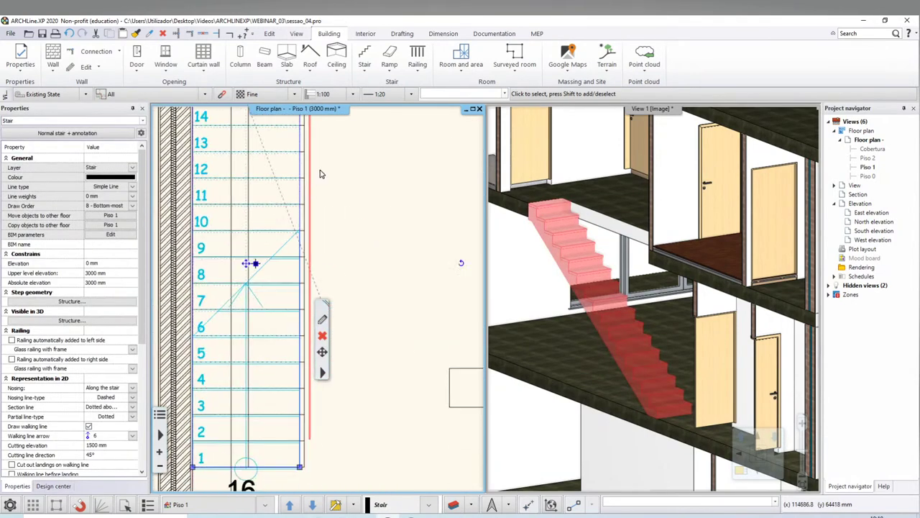
{"action": "scroll", "coordinate": [321, 174], "scroll_direction": "down", "scroll_amount": 2}
{"action": "left_click", "coordinate": [602, 301]}
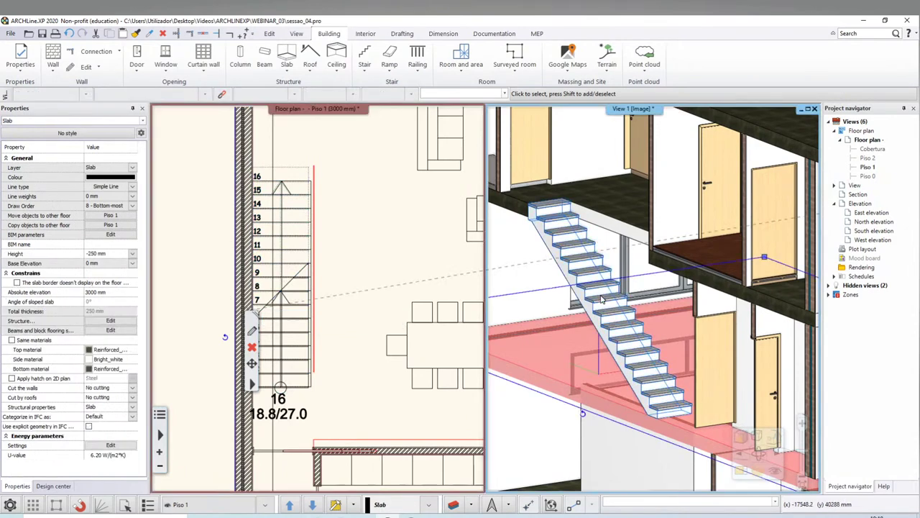
{"action": "left_click", "coordinate": [603, 301]}
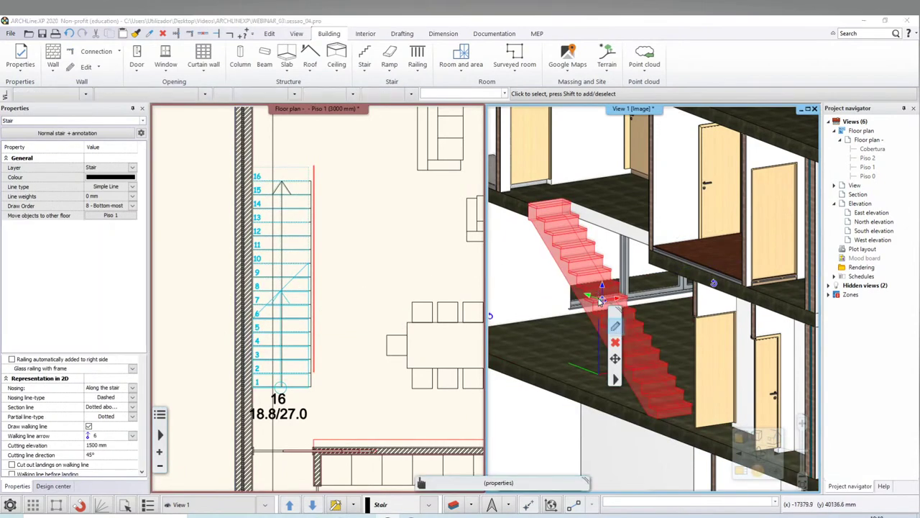
Reopen the stair's Support settings and enter a support elevation of 100
{"action": "double_click", "coordinate": [600, 302]}
{"action": "left_click", "coordinate": [309, 186]}
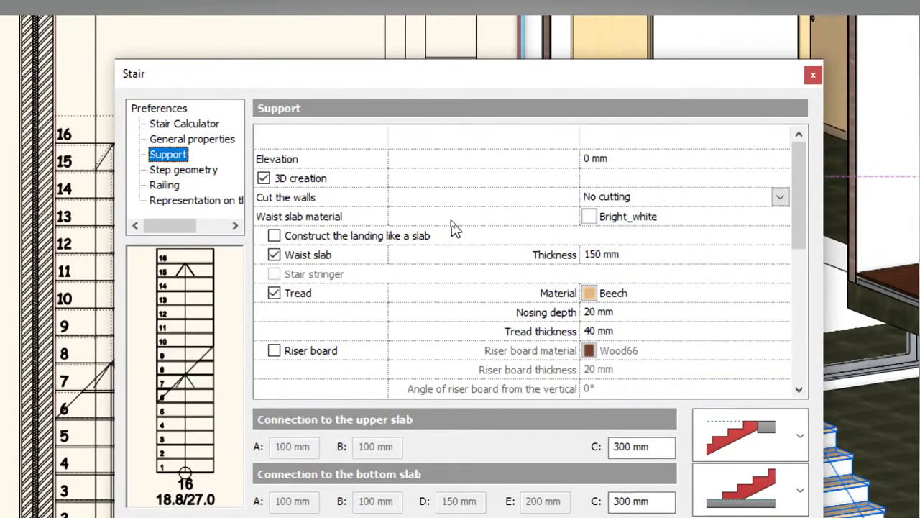
{"action": "left_click", "coordinate": [604, 164]}
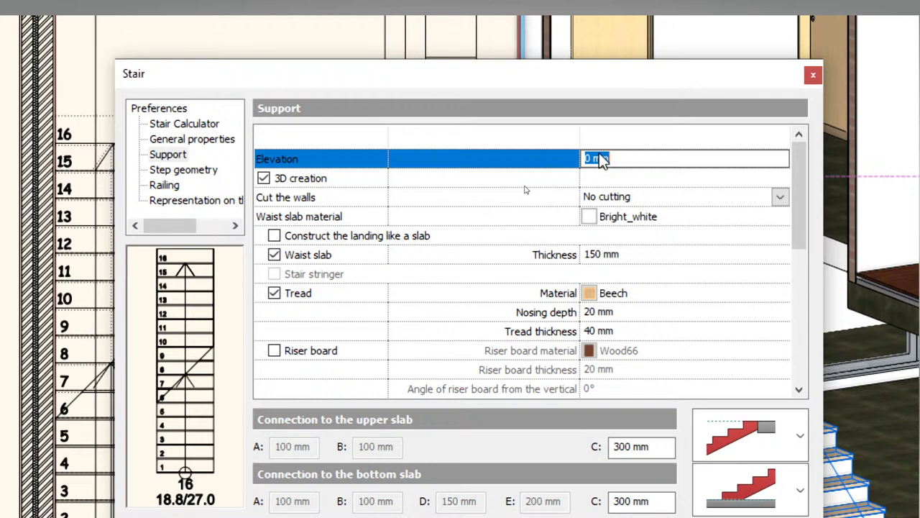
{"action": "type", "text": "1"}
{"action": "type", "text": "00"}
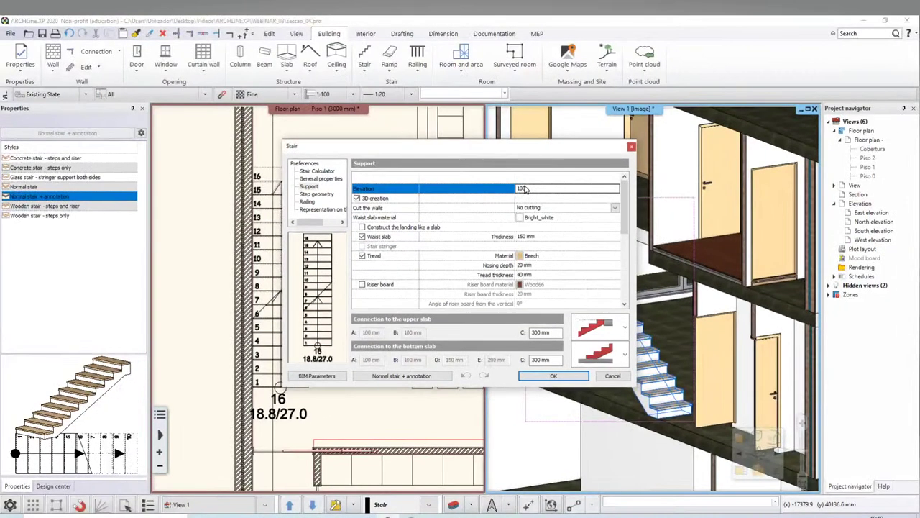
{"action": "left_click_drag", "start_coordinate": [445, 139], "coordinate": [434, 137]}
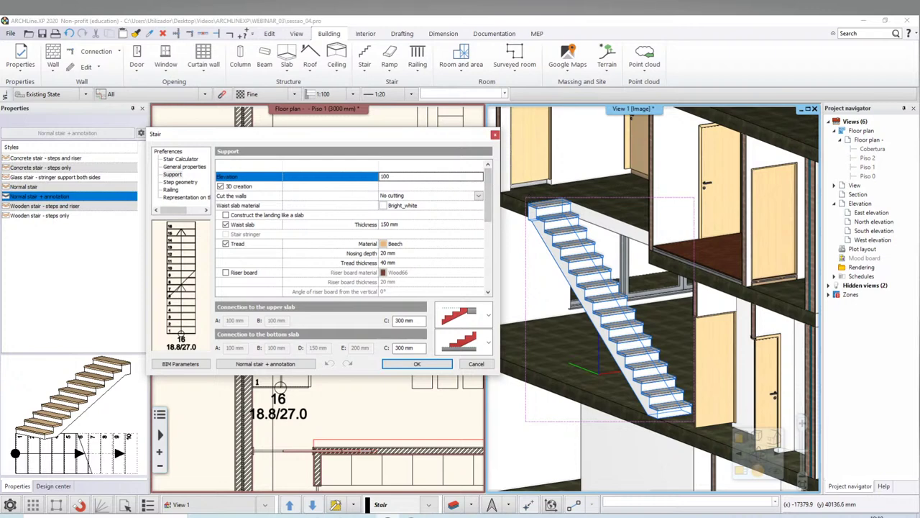
{"action": "key", "text": "Return"}
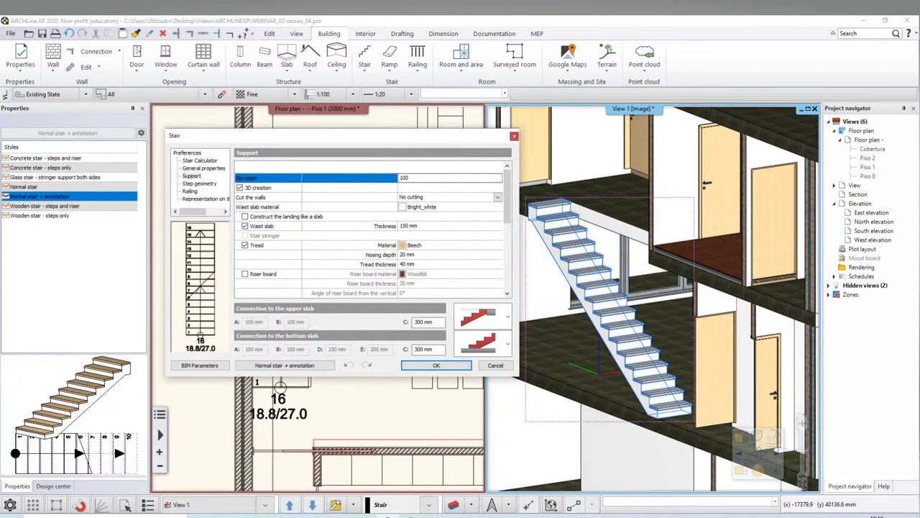
{"action": "key", "text": "Return"}
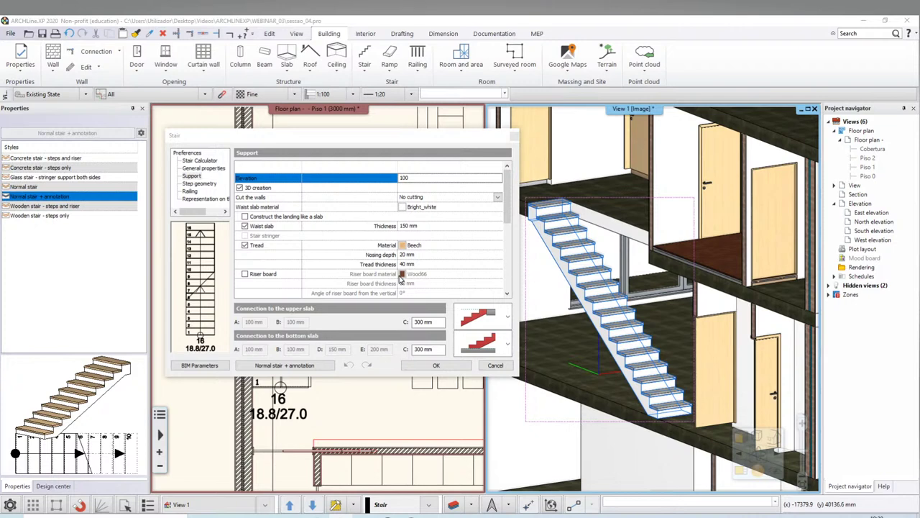
Leave the stair's Cut the walls option at No cutting on the Support page and confirm
{"action": "left_click", "coordinate": [339, 189]}
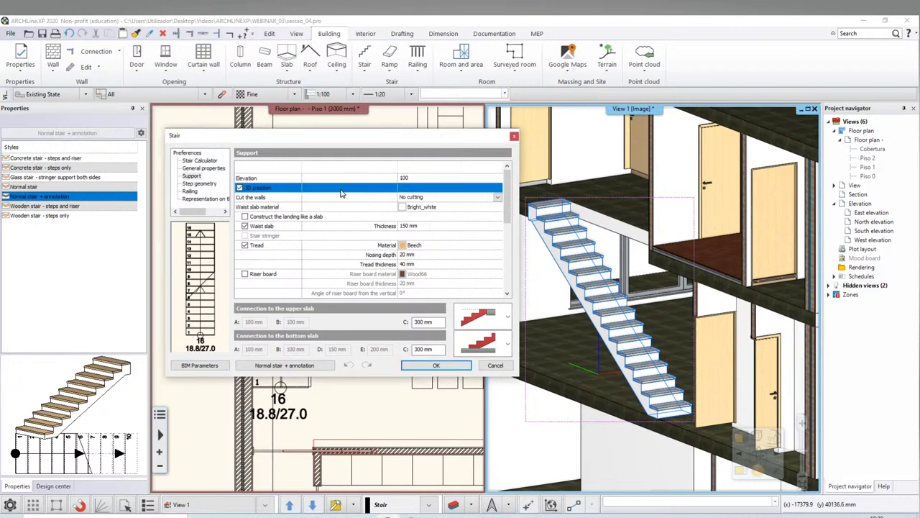
{"action": "left_click", "coordinate": [266, 200]}
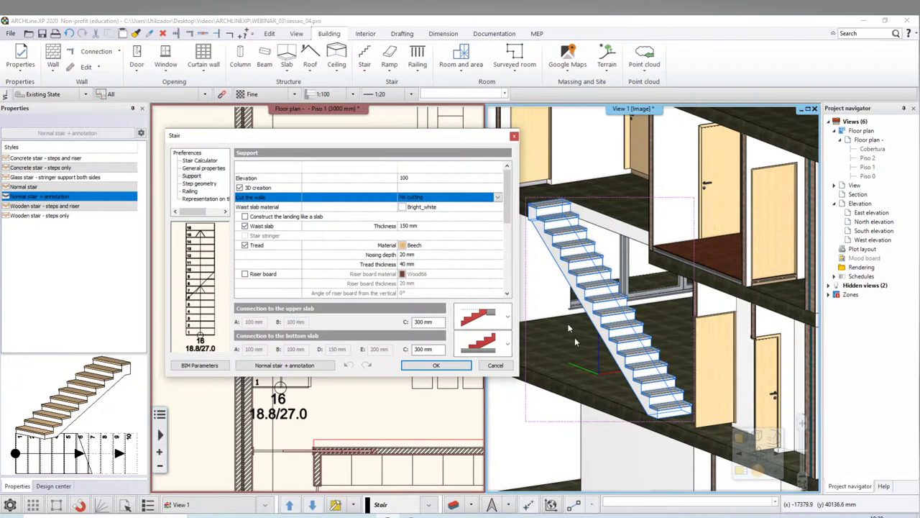
{"action": "left_click", "coordinate": [424, 198]}
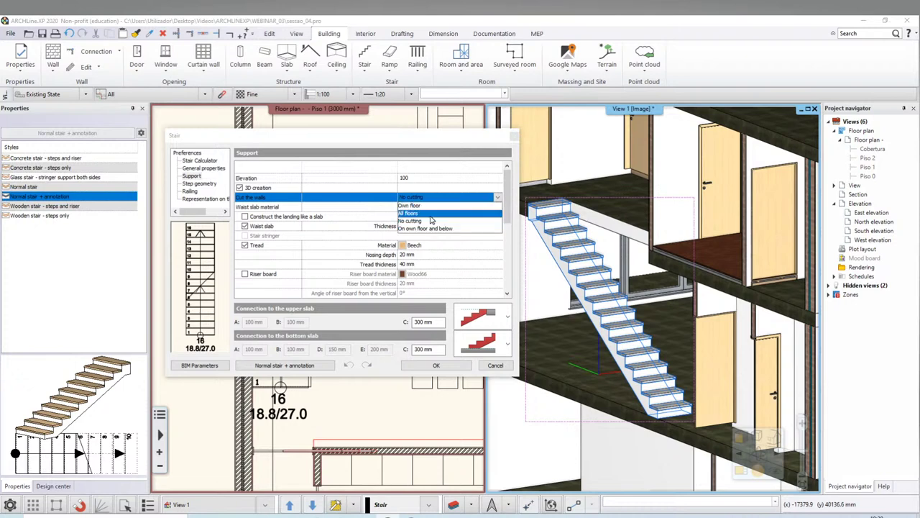
{"action": "left_click", "coordinate": [453, 156]}
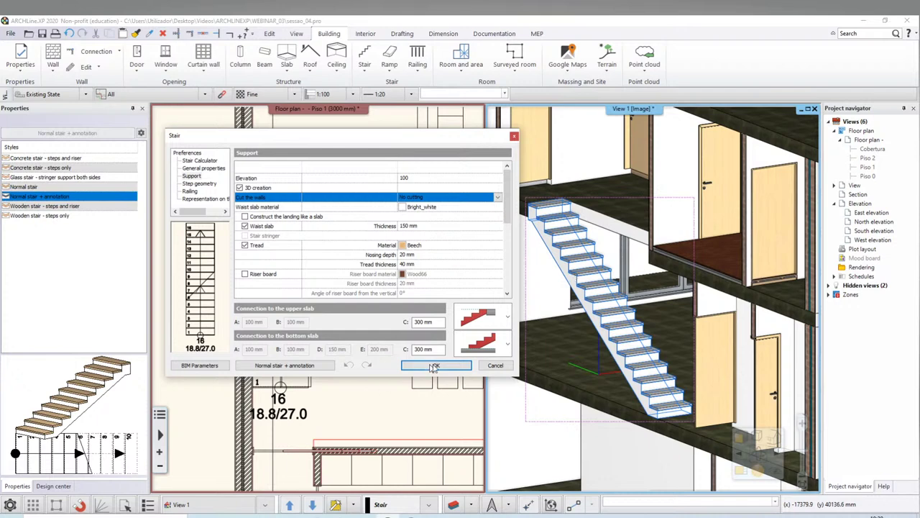
{"action": "left_click", "coordinate": [436, 365]}
Draw a straight wall along the staircase from its foot to the top of the run
{"action": "scroll", "coordinate": [598, 328], "scroll_direction": "down", "scroll_amount": 1}
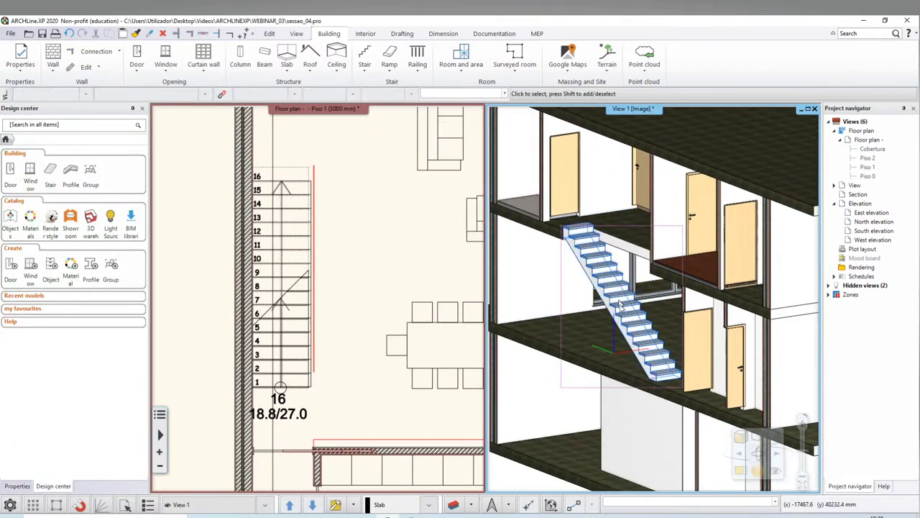
{"action": "scroll", "coordinate": [598, 327], "scroll_direction": "down", "scroll_amount": 1}
{"action": "scroll", "coordinate": [598, 328], "scroll_direction": "down", "scroll_amount": 1}
{"action": "scroll", "coordinate": [598, 328], "scroll_direction": "down", "scroll_amount": 1}
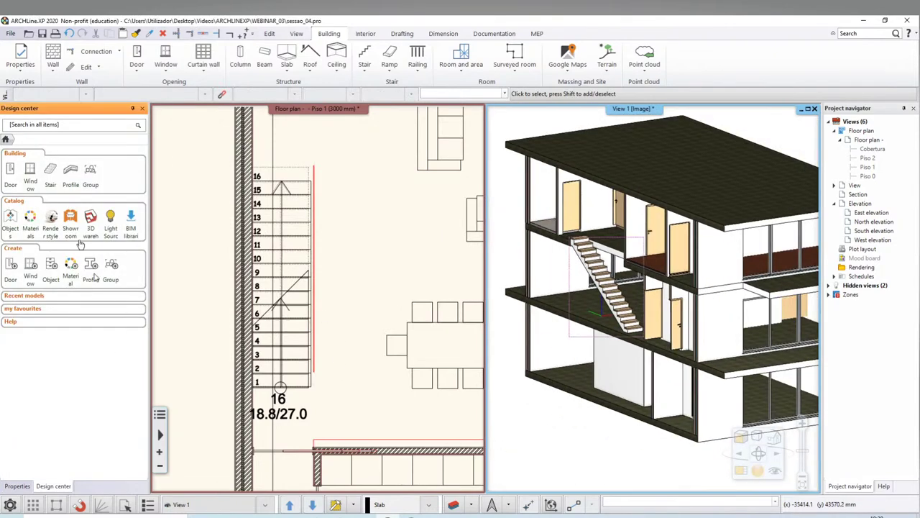
{"action": "left_click", "coordinate": [59, 72]}
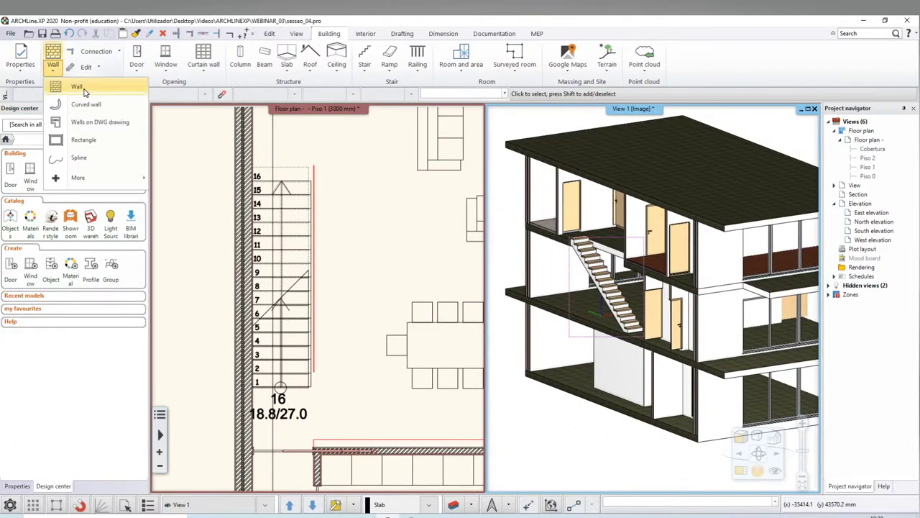
{"action": "left_click", "coordinate": [74, 88]}
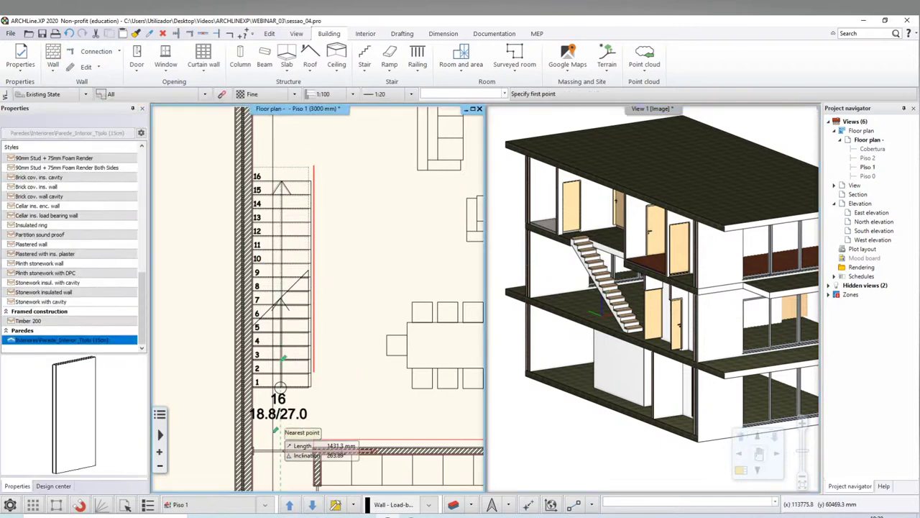
{"action": "left_click", "coordinate": [273, 432]}
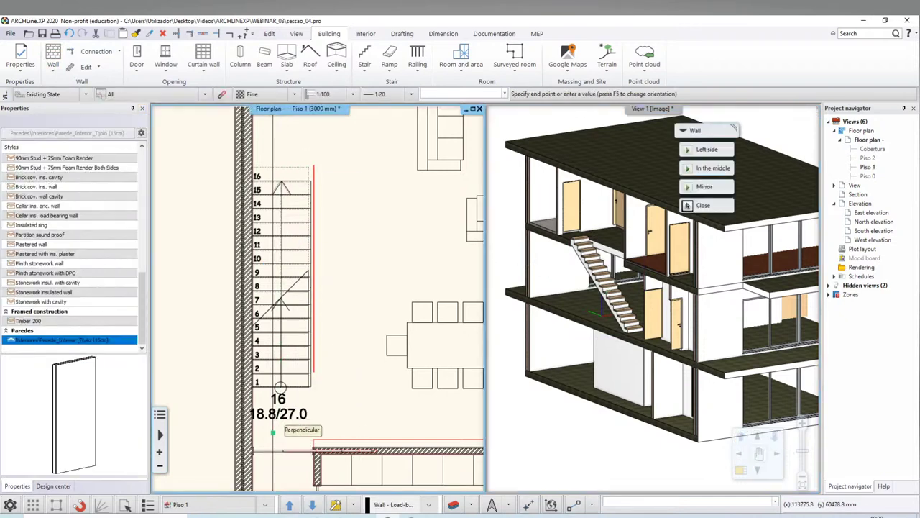
{"action": "left_click", "coordinate": [286, 141]}
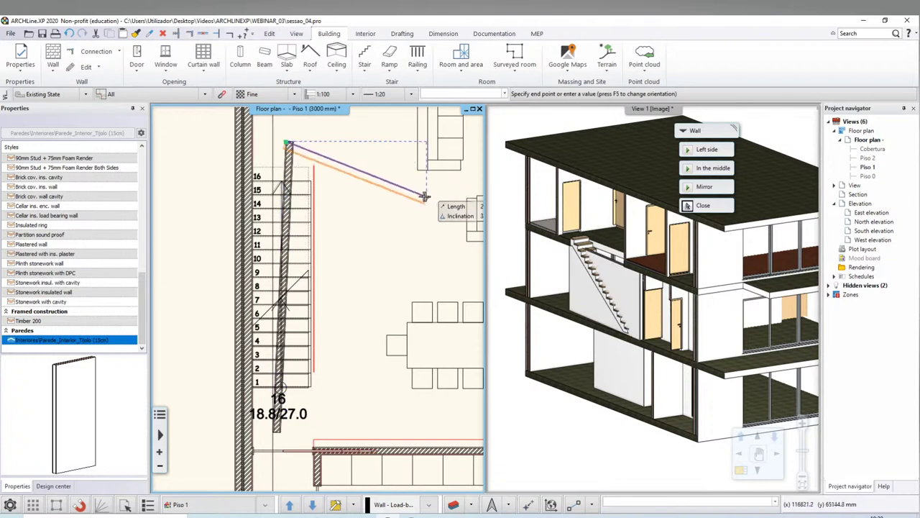
{"action": "key", "text": "Escape"}
Zoom the 3D view onto the staircase and select it for editing
{"action": "left_click", "coordinate": [522, 437]}
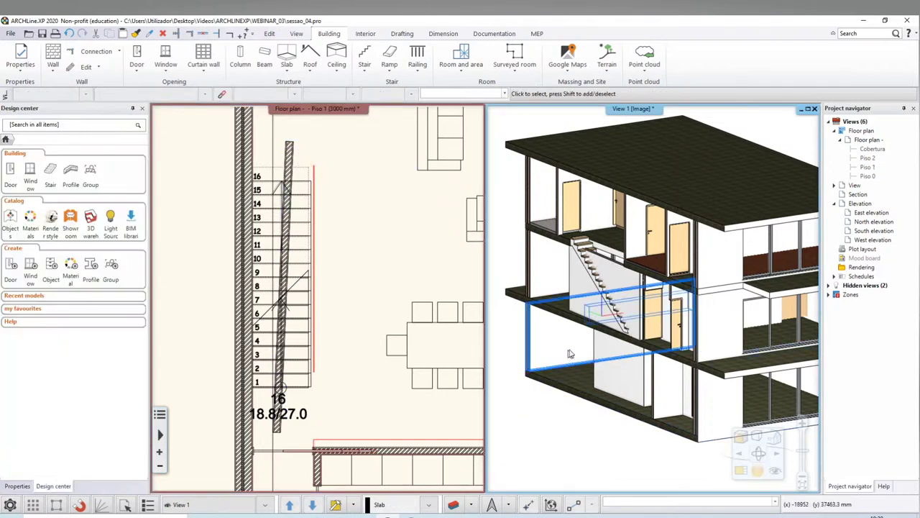
{"action": "scroll", "coordinate": [575, 317], "scroll_direction": "up", "scroll_amount": 3}
{"action": "scroll", "coordinate": [656, 281], "scroll_direction": "up", "scroll_amount": 2}
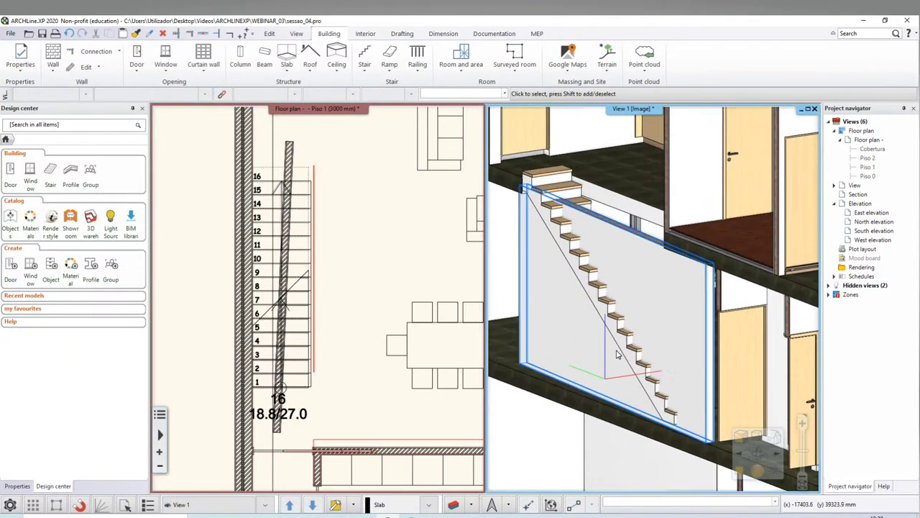
{"action": "scroll", "coordinate": [655, 281], "scroll_direction": "up", "scroll_amount": 2}
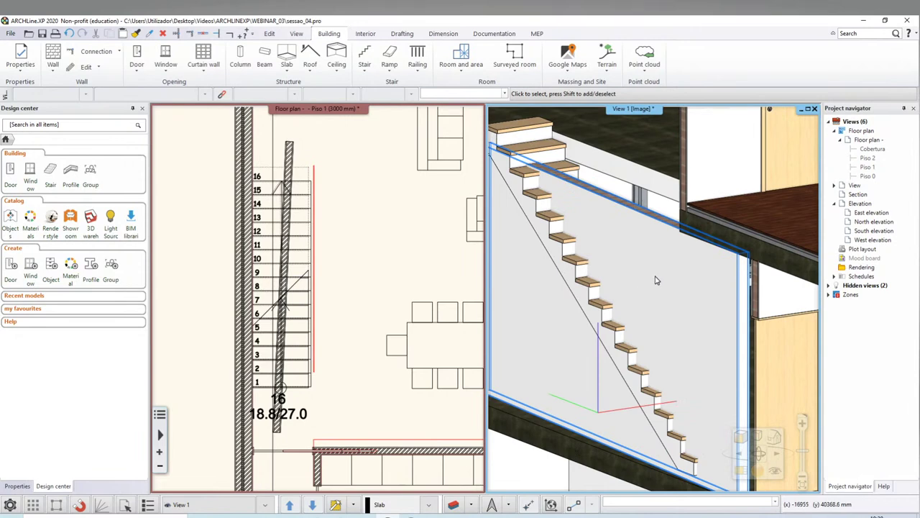
{"action": "scroll", "coordinate": [639, 323], "scroll_direction": "down", "scroll_amount": 3}
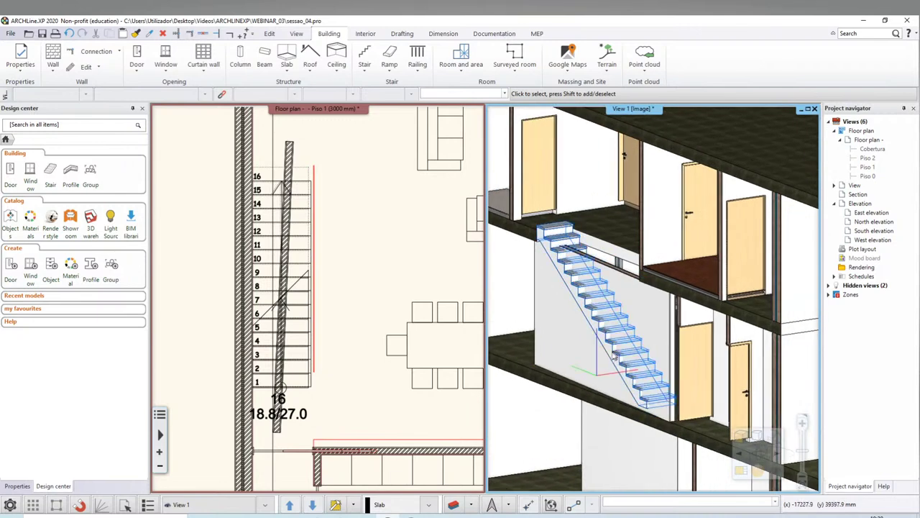
{"action": "scroll", "coordinate": [596, 328], "scroll_direction": "up", "scroll_amount": 1}
{"action": "scroll", "coordinate": [645, 324], "scroll_direction": "up", "scroll_amount": 1}
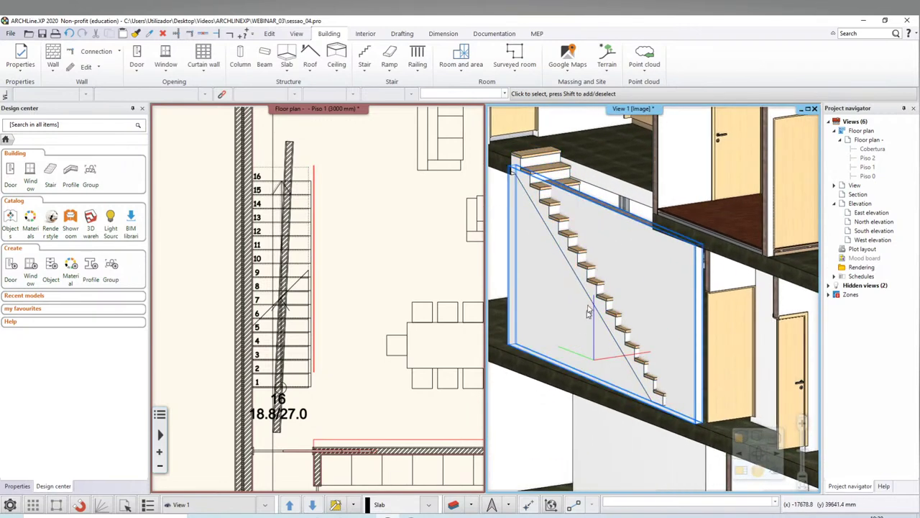
{"action": "left_click", "coordinate": [556, 243]}
{"action": "left_click", "coordinate": [532, 167]}
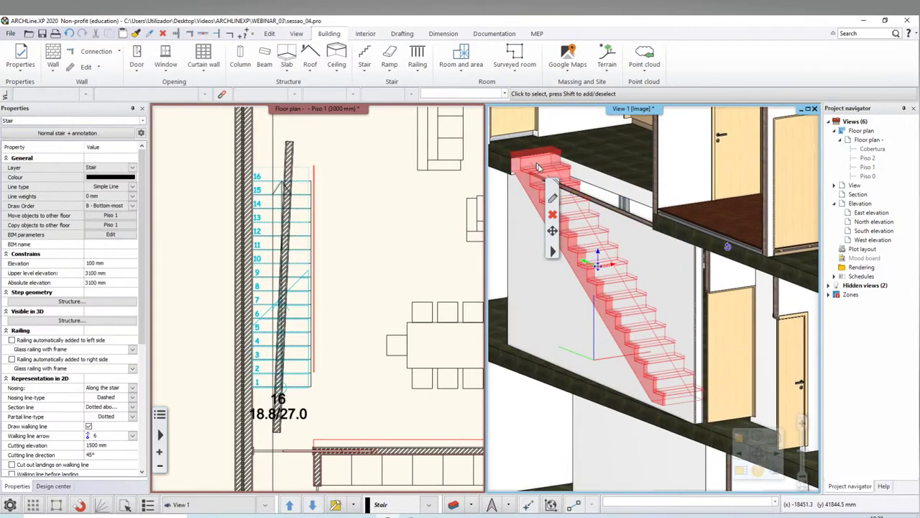
Set the stair's Cut the walls option to All floors and confirm the settings
{"action": "double_click", "coordinate": [552, 202]}
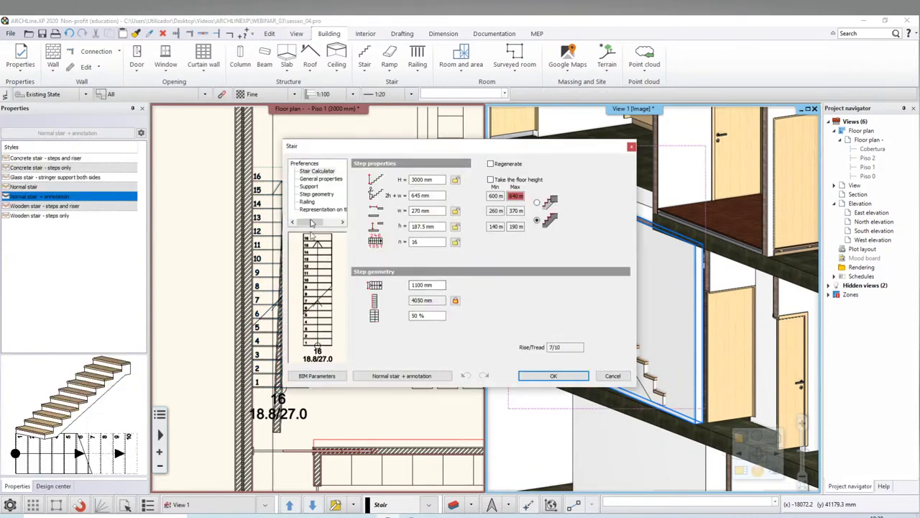
{"action": "left_click", "coordinate": [310, 187]}
{"action": "left_click", "coordinate": [533, 208]}
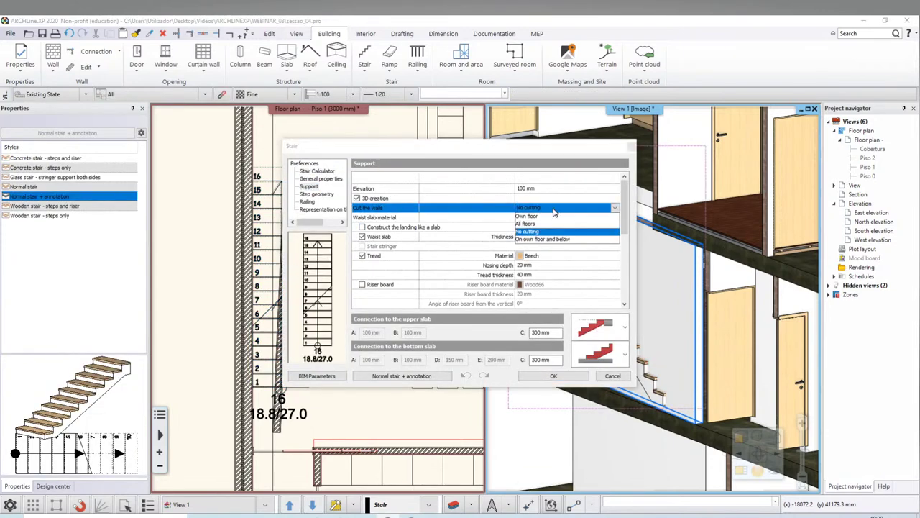
{"action": "left_click", "coordinate": [540, 225]}
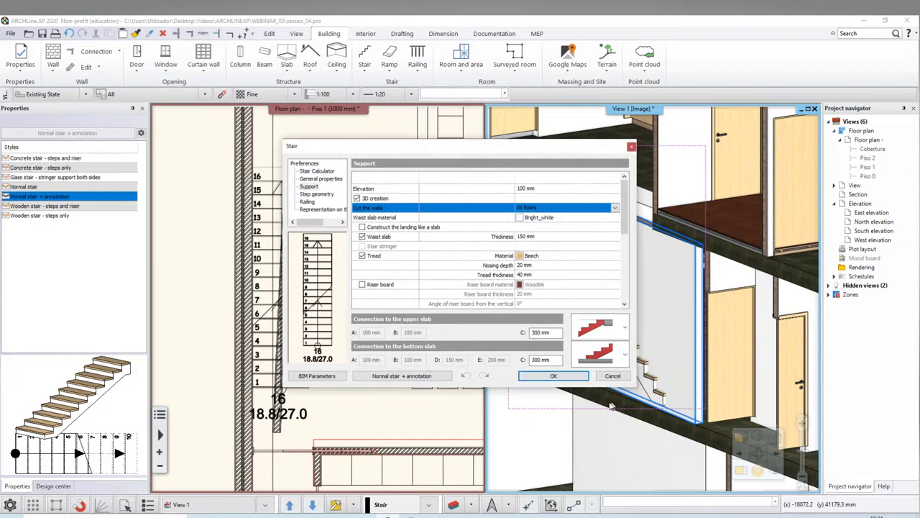
{"action": "left_click", "coordinate": [554, 376]}
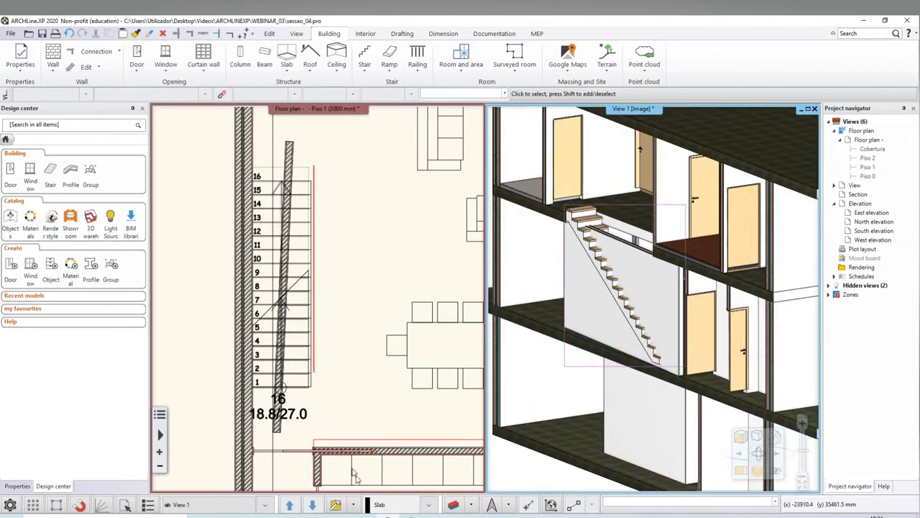
{"action": "scroll", "coordinate": [390, 372], "scroll_direction": "down", "scroll_amount": 3}
{"action": "scroll", "coordinate": [391, 372], "scroll_direction": "down", "scroll_amount": 2}
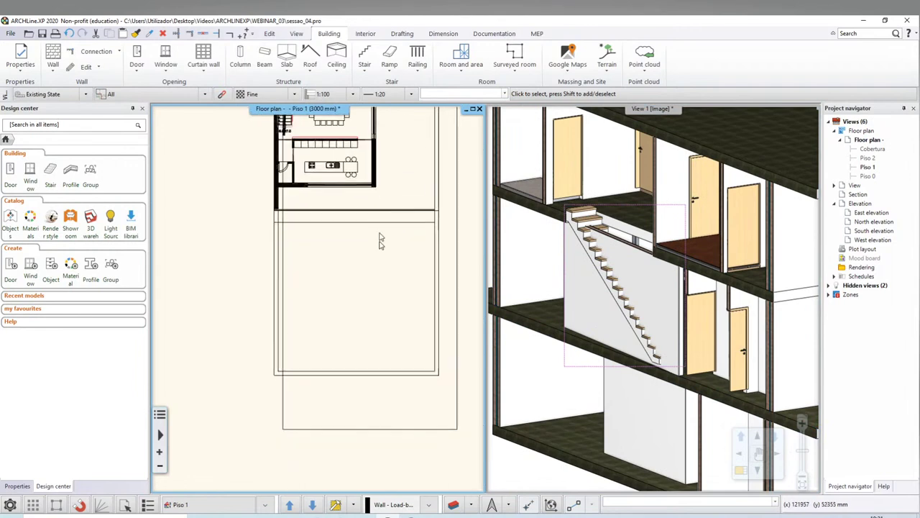
{"action": "left_click", "coordinate": [431, 429]}
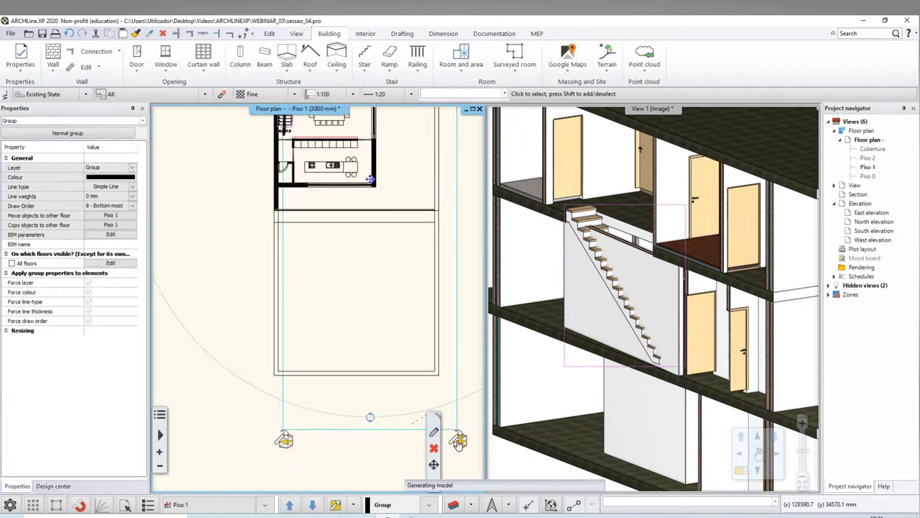
{"action": "left_click", "coordinate": [459, 441]}
{"action": "left_click", "coordinate": [555, 304]}
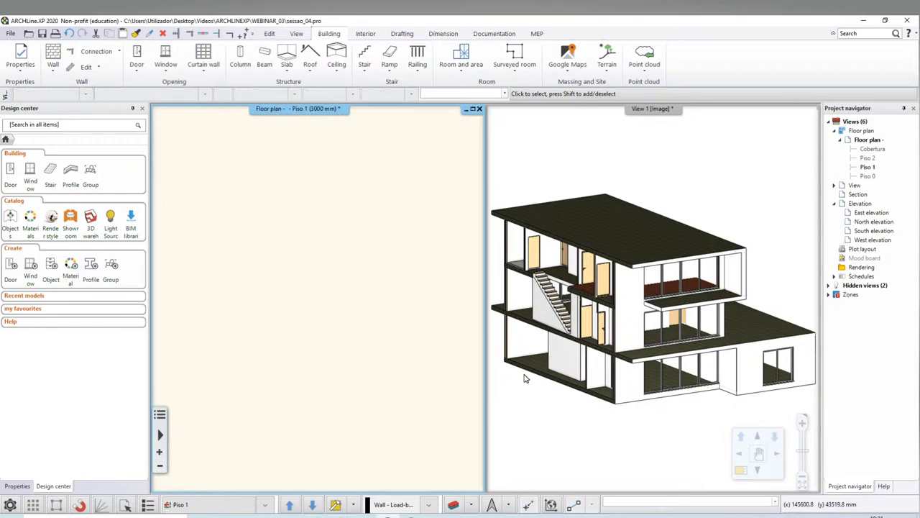
{"action": "scroll", "coordinate": [555, 303], "scroll_direction": "up", "scroll_amount": 5}
{"action": "scroll", "coordinate": [665, 302], "scroll_direction": "up", "scroll_amount": 2}
{"action": "scroll", "coordinate": [690, 301], "scroll_direction": "up", "scroll_amount": 2}
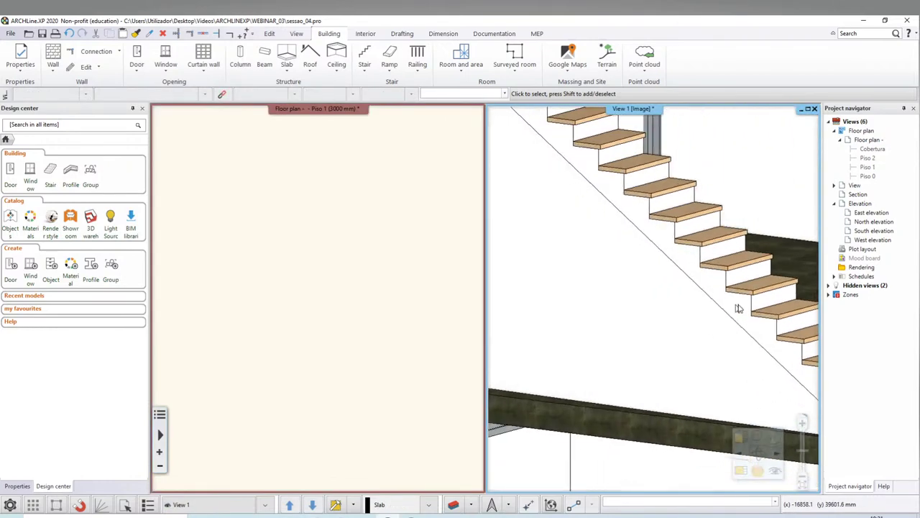
{"action": "scroll", "coordinate": [719, 298], "scroll_direction": "up", "scroll_amount": 2}
{"action": "scroll", "coordinate": [754, 297], "scroll_direction": "up", "scroll_amount": 2}
{"action": "left_click", "coordinate": [755, 297]}
{"action": "scroll", "coordinate": [747, 299], "scroll_direction": "down", "scroll_amount": 2}
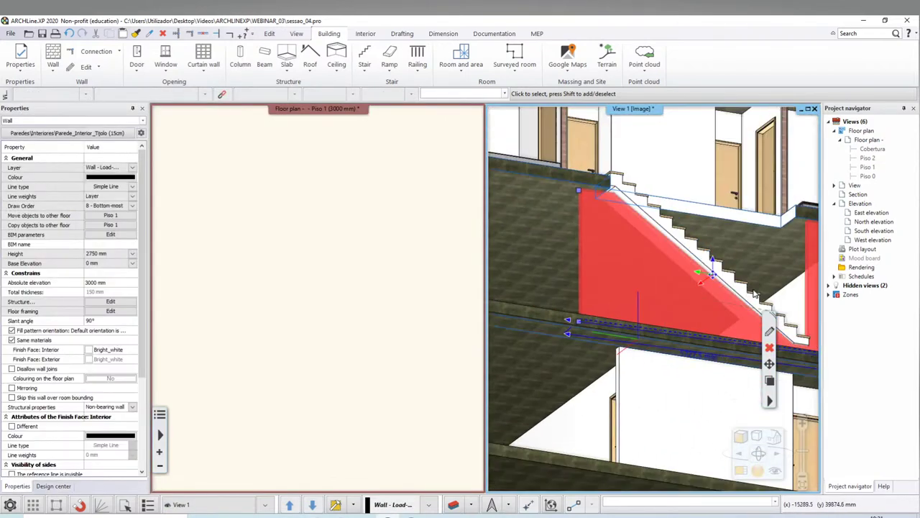
{"action": "scroll", "coordinate": [719, 310], "scroll_direction": "down", "scroll_amount": 2}
{"action": "scroll", "coordinate": [678, 321], "scroll_direction": "down", "scroll_amount": 2}
{"action": "middle_click_drag", "start_coordinate": [678, 322], "coordinate": [585, 350]}
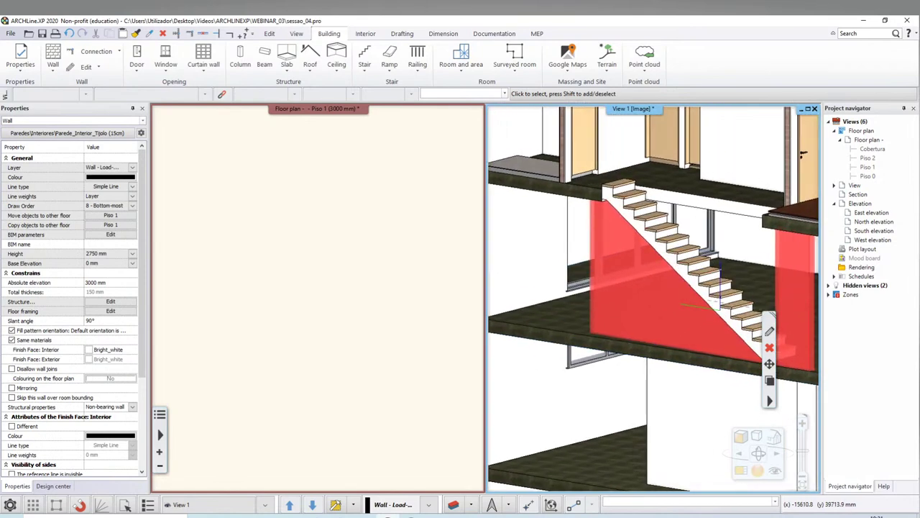
{"action": "scroll", "coordinate": [583, 349], "scroll_direction": "up", "scroll_amount": 2}
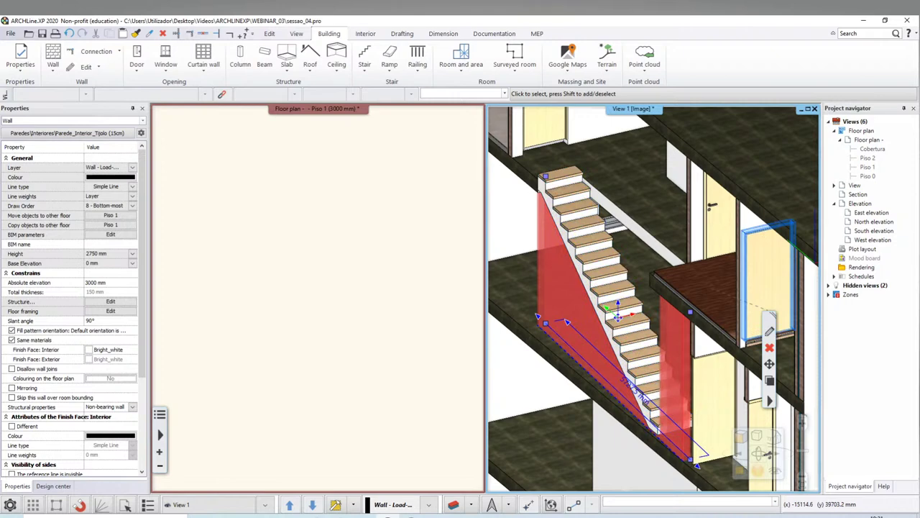
{"action": "scroll", "coordinate": [496, 266], "scroll_direction": "down", "scroll_amount": 2}
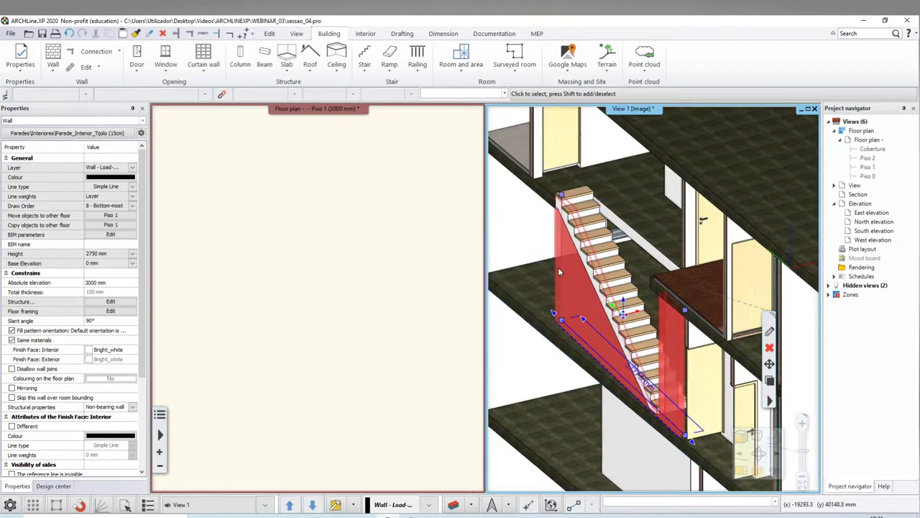
{"action": "key", "text": "Delete"}
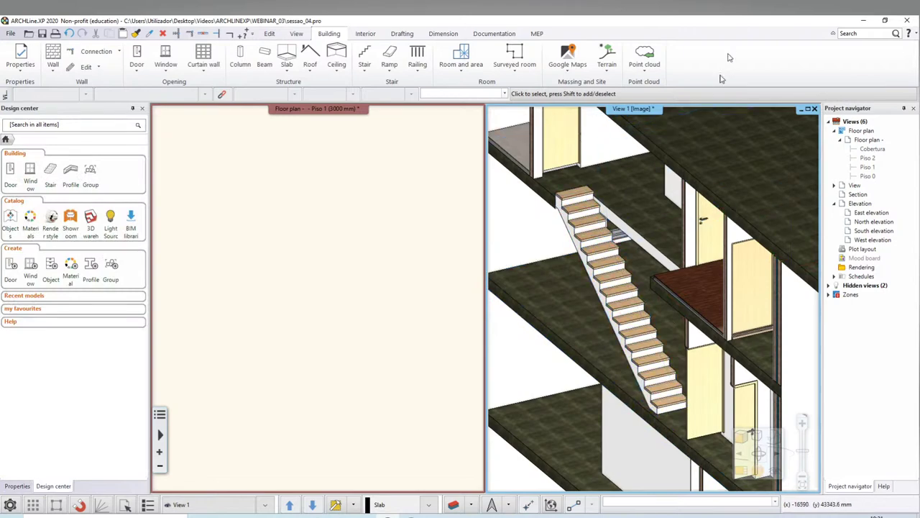
{"action": "middle_click_drag", "start_coordinate": [558, 267], "coordinate": [501, 368]}
{"action": "scroll", "coordinate": [547, 352], "scroll_direction": "up", "scroll_amount": 2}
{"action": "scroll", "coordinate": [590, 338], "scroll_direction": "up", "scroll_amount": 2}
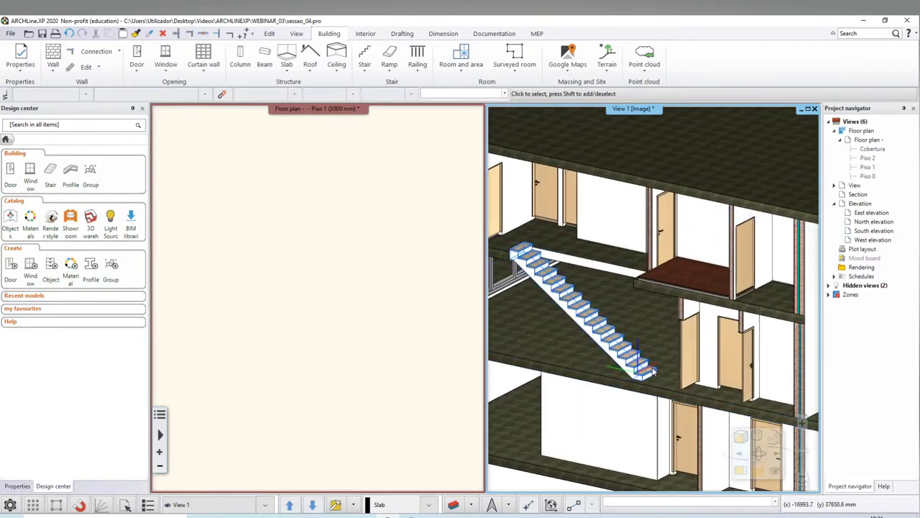
{"action": "scroll", "coordinate": [626, 323], "scroll_direction": "up", "scroll_amount": 3}
{"action": "scroll", "coordinate": [625, 322], "scroll_direction": "down", "scroll_amount": 3}
{"action": "left_click", "coordinate": [640, 330]}
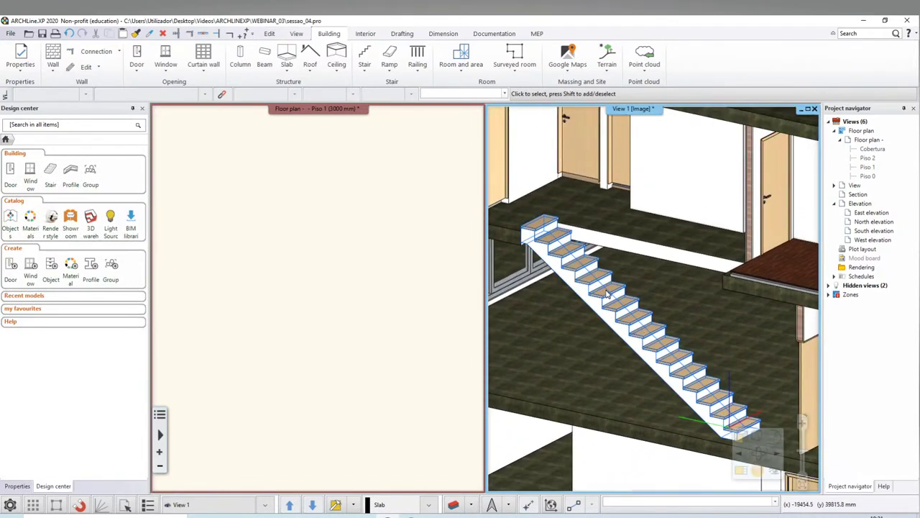
{"action": "key", "text": "Escape"}
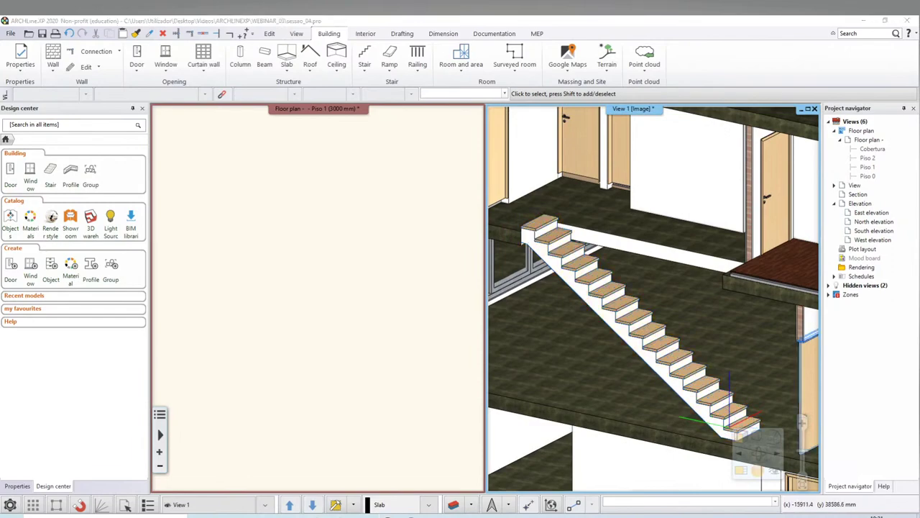
{"action": "scroll", "coordinate": [670, 325], "scroll_direction": "down", "scroll_amount": 3}
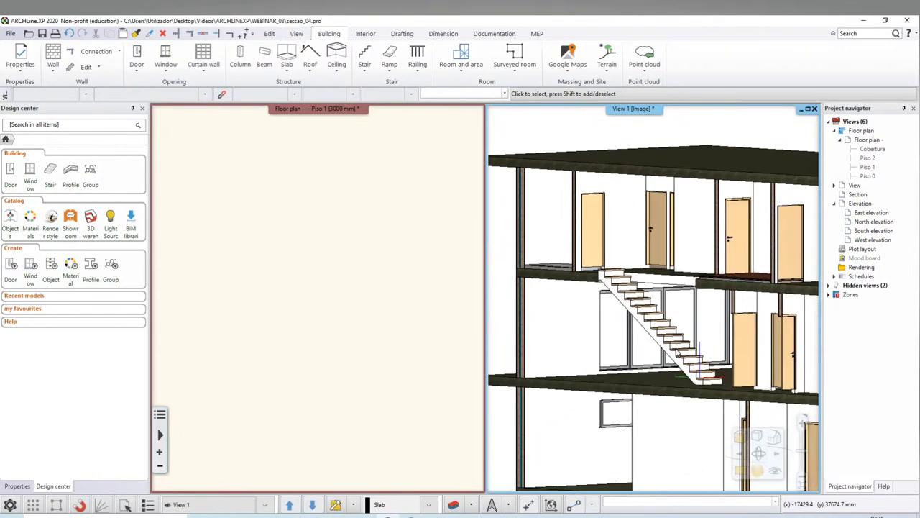
{"action": "scroll", "coordinate": [670, 326], "scroll_direction": "up", "scroll_amount": 2}
{"action": "left_click", "coordinate": [671, 325]}
Uncheck Waist slab on the stair's Support page and apply, leaving only the beech treads
{"action": "double_click", "coordinate": [670, 326]}
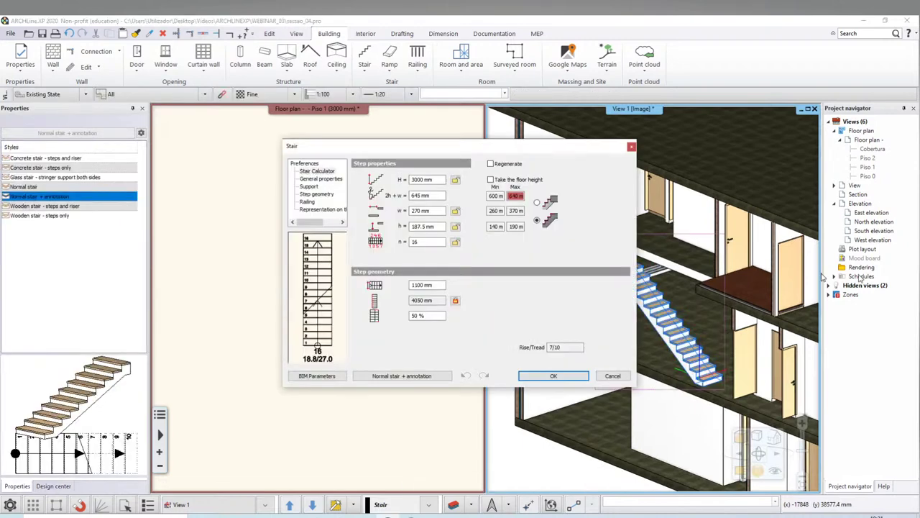
{"action": "left_click", "coordinate": [309, 187]}
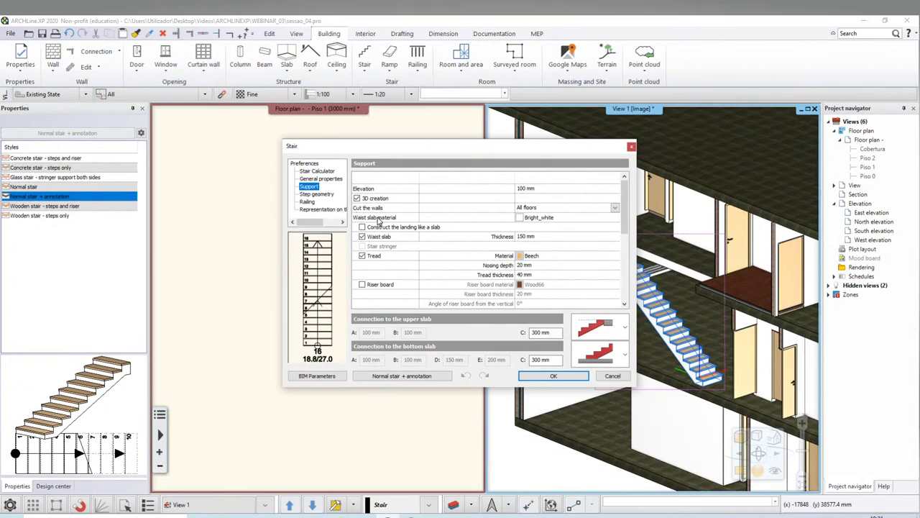
{"action": "left_click", "coordinate": [379, 218]}
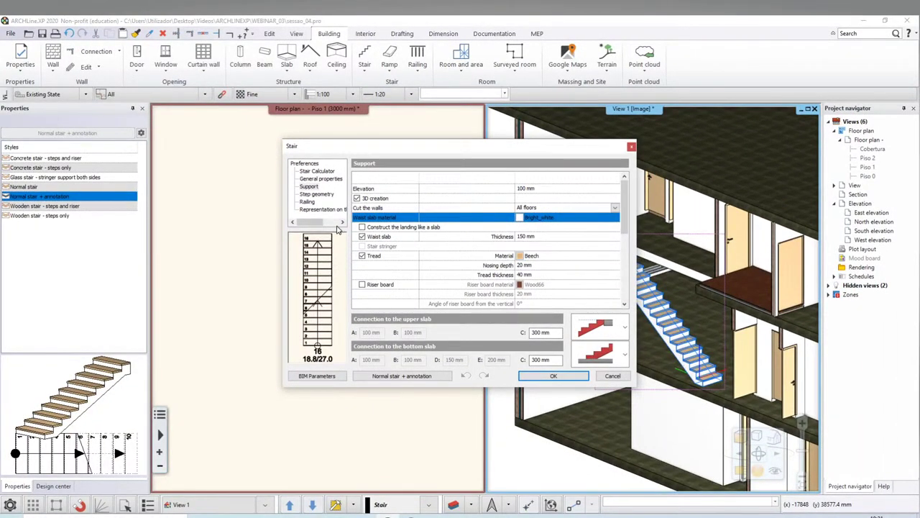
{"action": "left_click", "coordinate": [397, 239]}
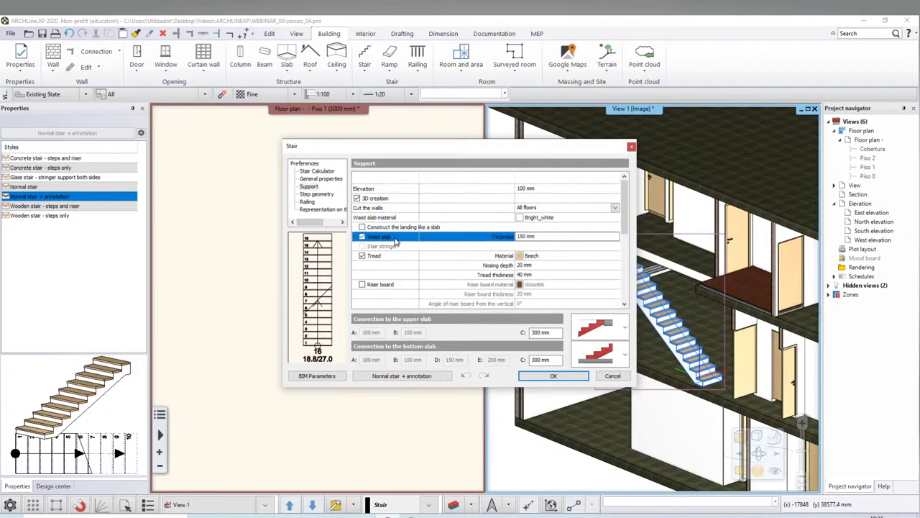
{"action": "left_click", "coordinate": [385, 241]}
{"action": "left_click", "coordinate": [544, 380]}
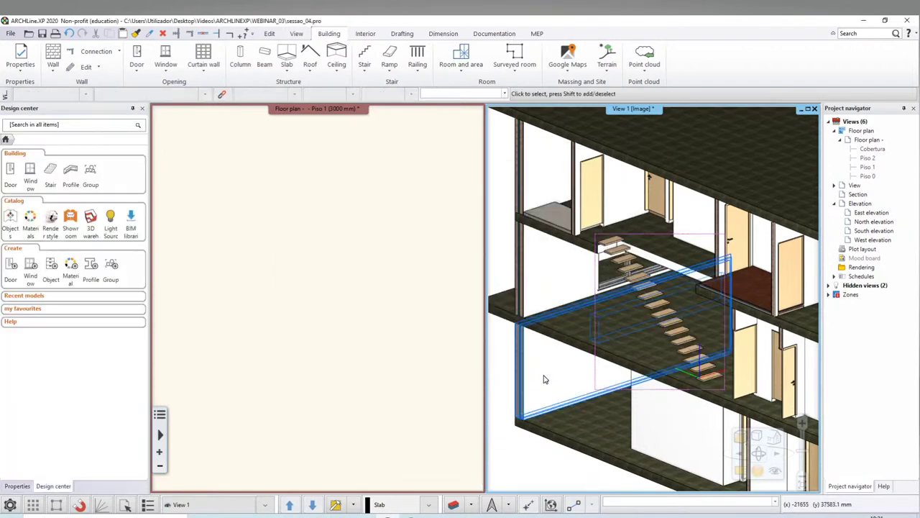
Turn off the stair's waist slab and apply the change
{"action": "double_click", "coordinate": [673, 315]}
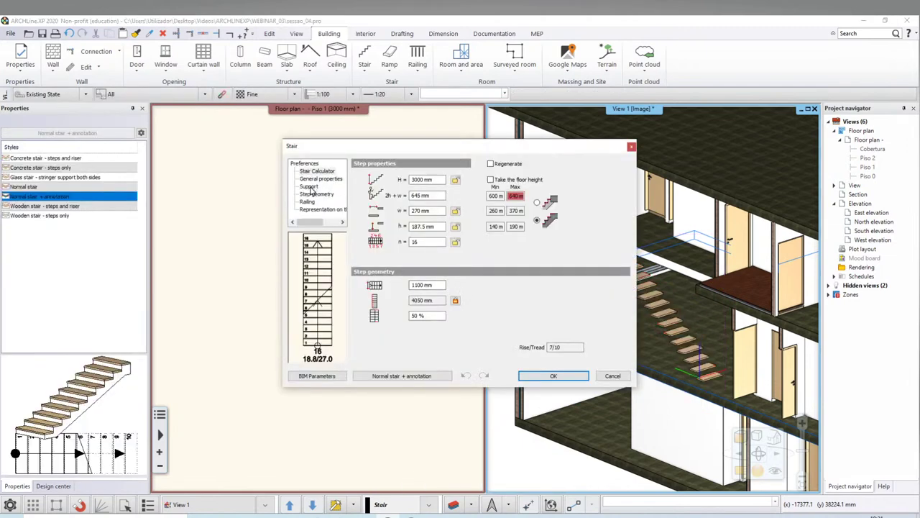
{"action": "left_click", "coordinate": [308, 186]}
{"action": "left_click", "coordinate": [364, 238]}
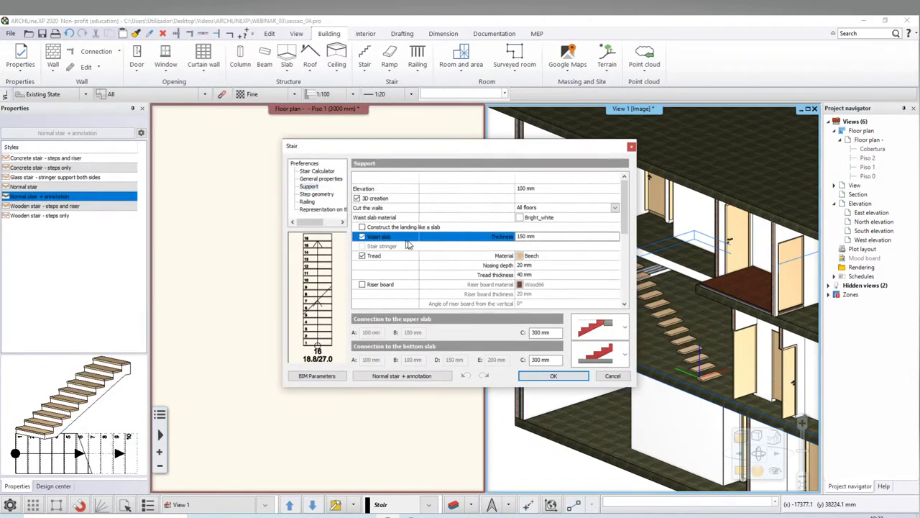
{"action": "left_click", "coordinate": [362, 236]}
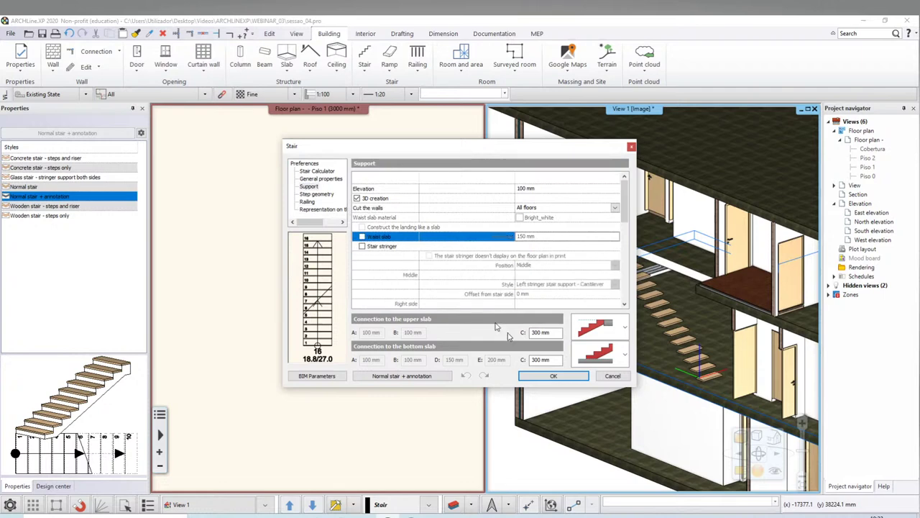
{"action": "left_click", "coordinate": [553, 375]}
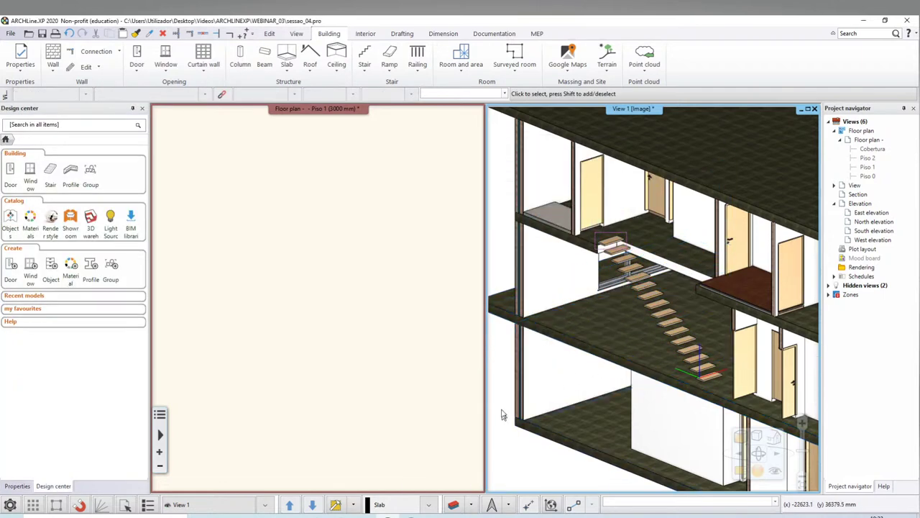
Reopen the stair settings and turn the waist slab back on
{"action": "left_click", "coordinate": [642, 291]}
{"action": "left_click", "coordinate": [651, 314]}
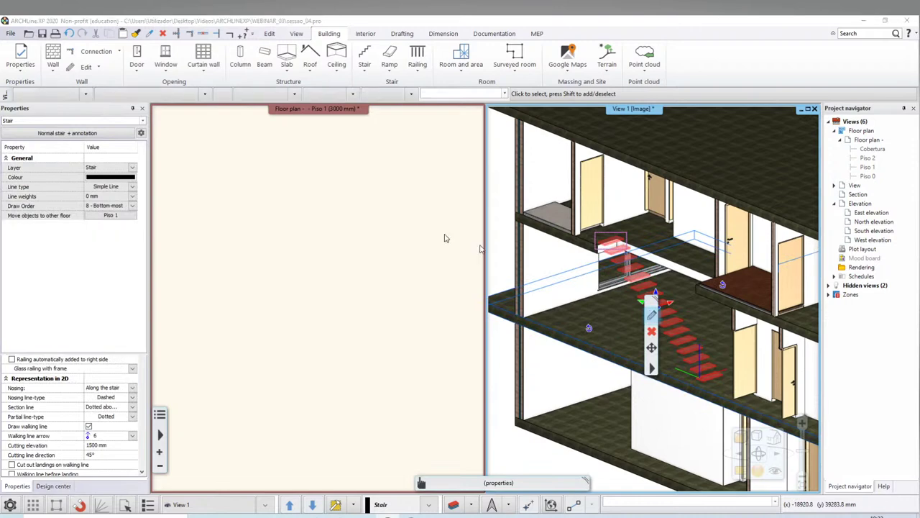
{"action": "left_click", "coordinate": [316, 179]}
{"action": "left_click", "coordinate": [308, 186]}
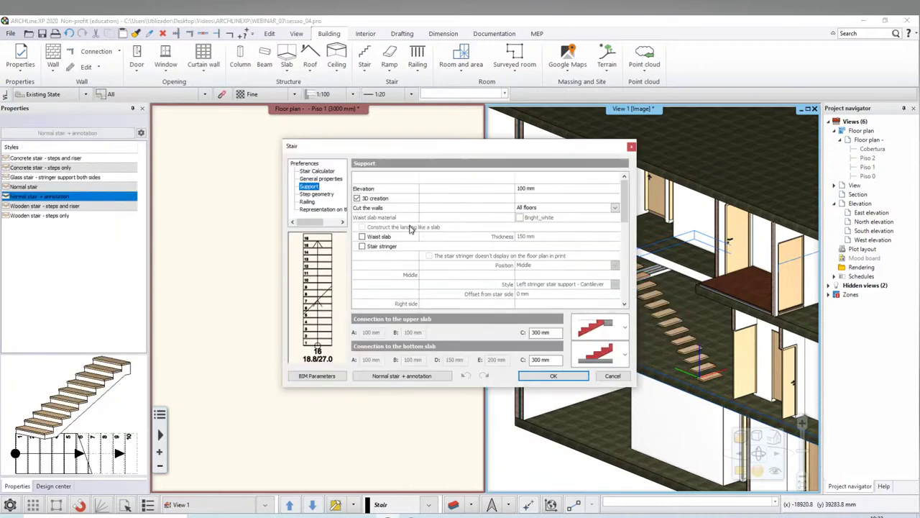
{"action": "left_click", "coordinate": [384, 238]}
{"action": "left_click", "coordinate": [546, 378]}
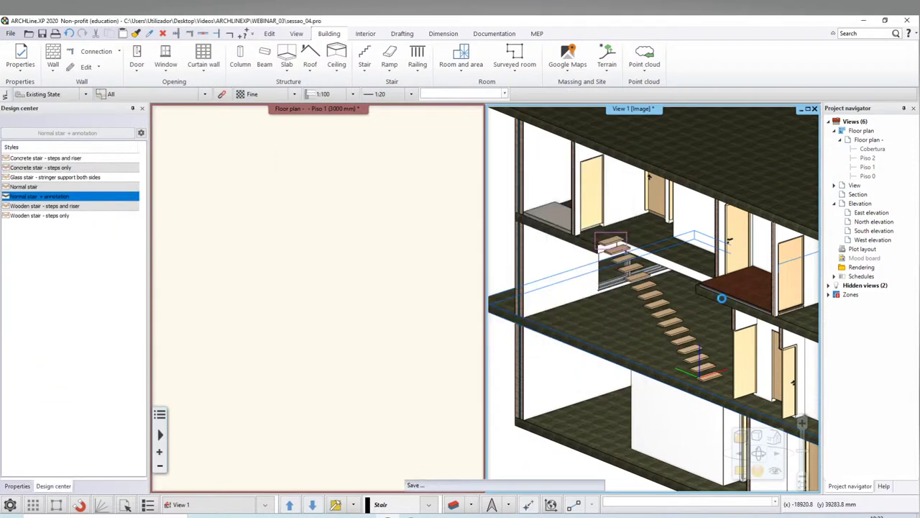
Replace the waist slab with a stair stringer support and apply it
{"action": "double_click", "coordinate": [669, 318]}
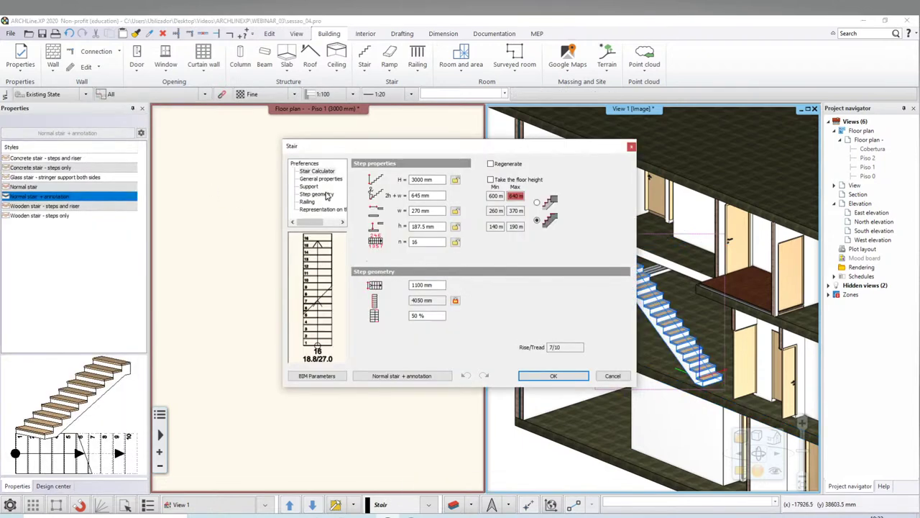
{"action": "left_click", "coordinate": [313, 186]}
{"action": "left_click", "coordinate": [542, 236]}
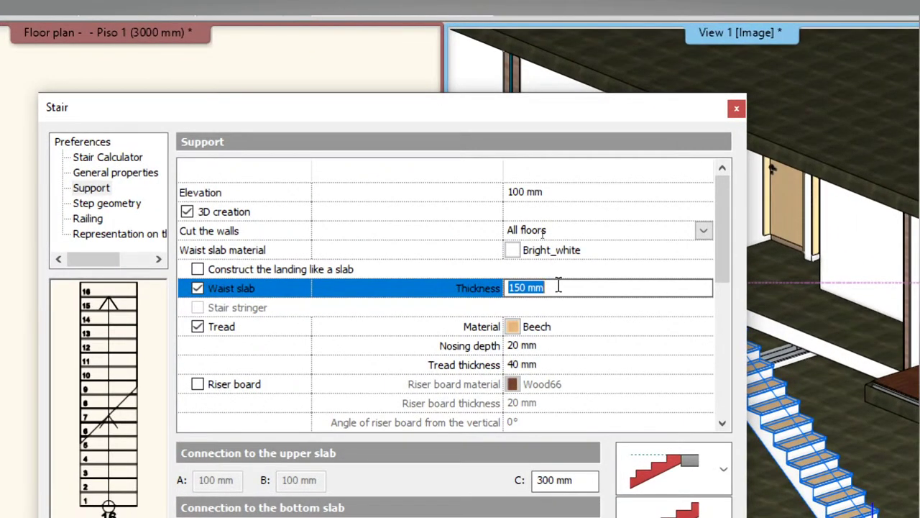
{"action": "left_click", "coordinate": [197, 287]}
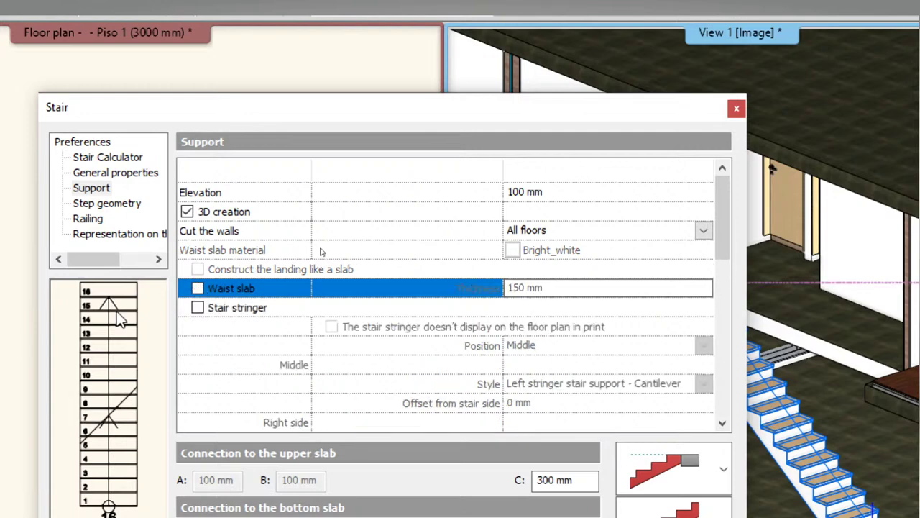
{"action": "scroll", "coordinate": [377, 253], "scroll_direction": "down", "scroll_amount": 1}
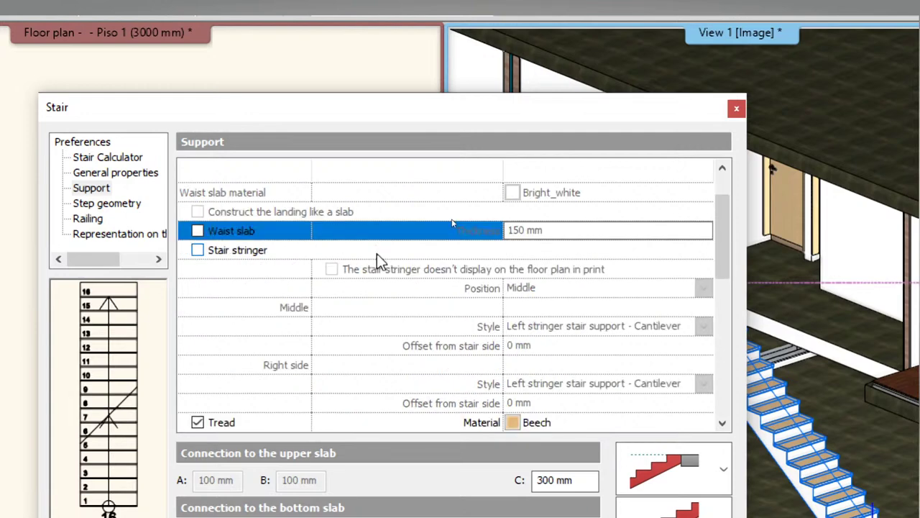
{"action": "left_click", "coordinate": [198, 250]}
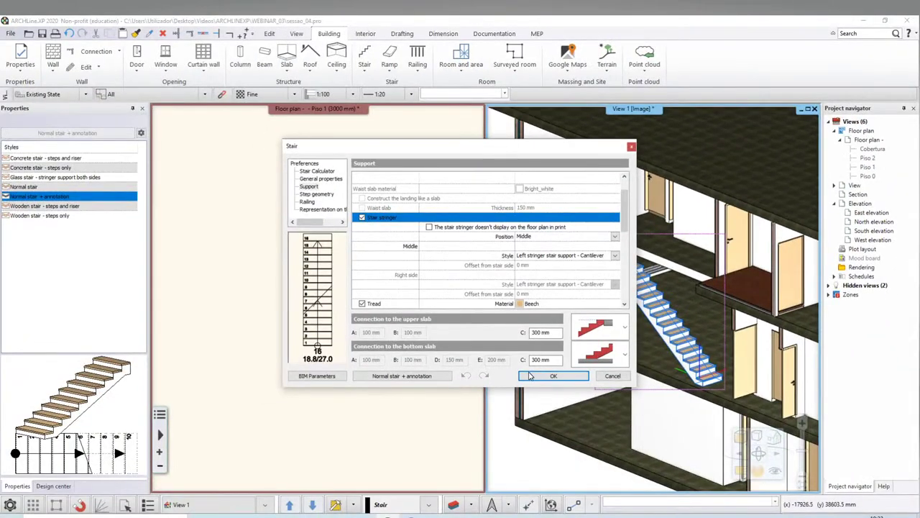
{"action": "left_click", "coordinate": [530, 376]}
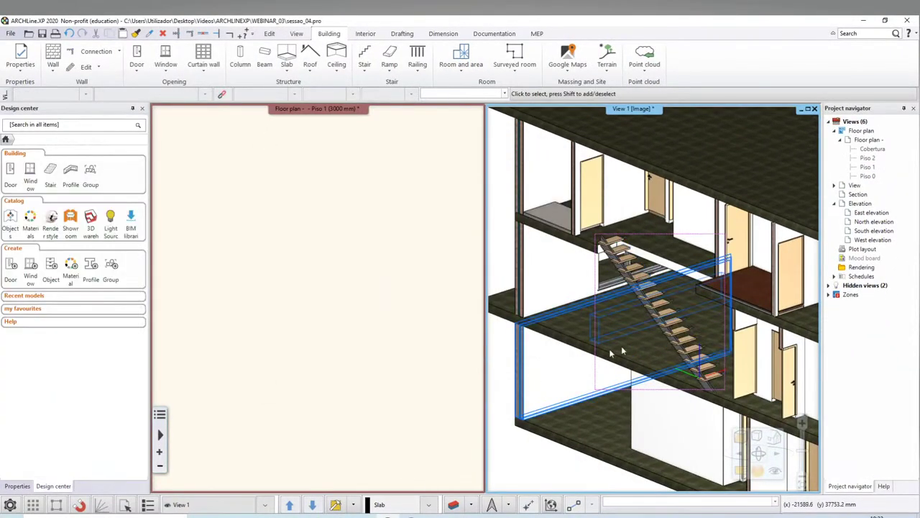
Keep the stair stringer position at Middle on the Support page
{"action": "scroll", "coordinate": [621, 346], "scroll_direction": "up", "scroll_amount": 2}
{"action": "scroll", "coordinate": [680, 343], "scroll_direction": "up", "scroll_amount": 2}
{"action": "middle_click_drag", "start_coordinate": [680, 343], "coordinate": [654, 314]}
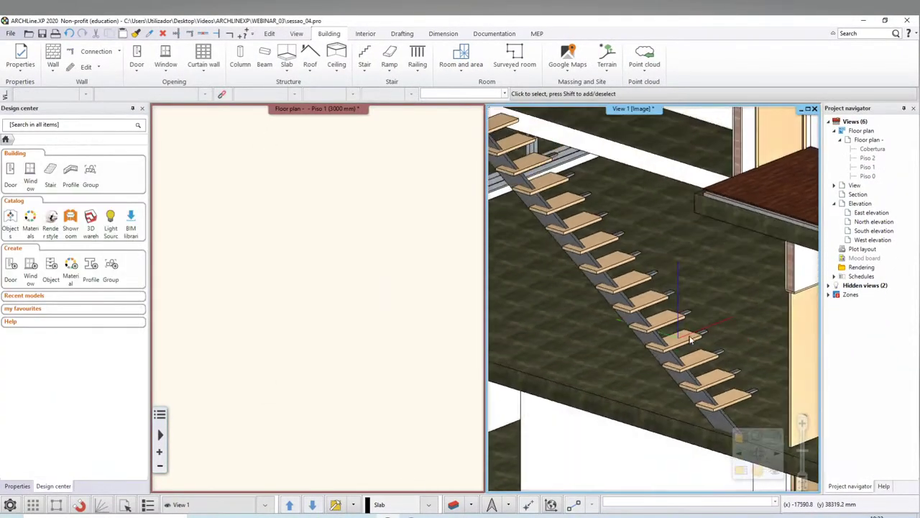
{"action": "scroll", "coordinate": [650, 312], "scroll_direction": "up", "scroll_amount": 3}
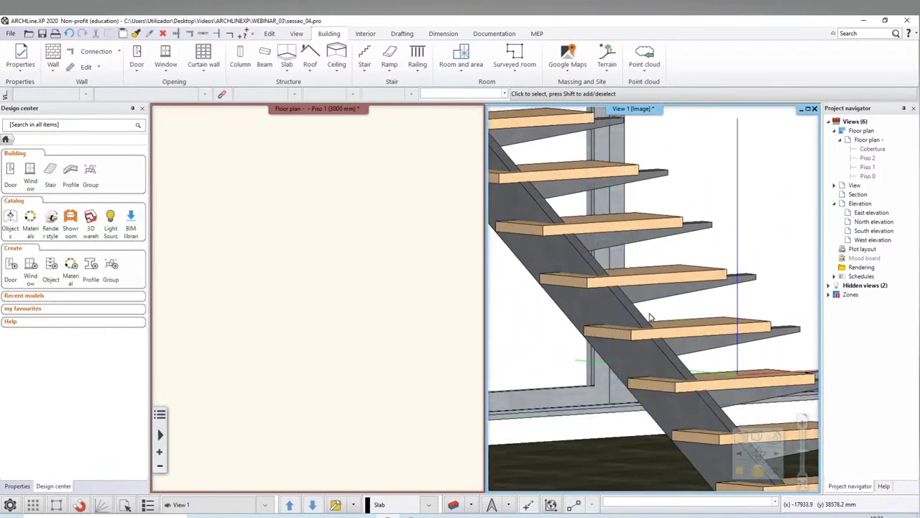
{"action": "scroll", "coordinate": [644, 310], "scroll_direction": "up", "scroll_amount": 2}
{"action": "middle_click_drag", "start_coordinate": [642, 308], "coordinate": [653, 327]}
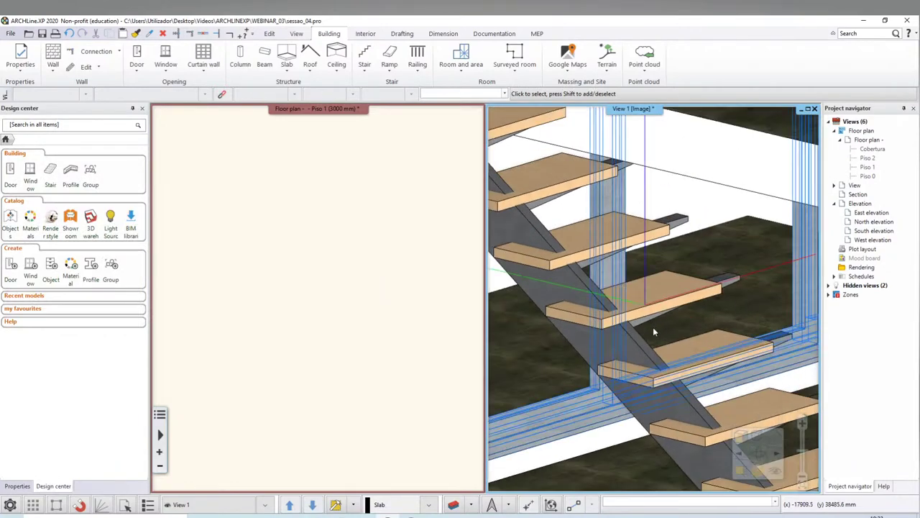
{"action": "double_click", "coordinate": [653, 247]}
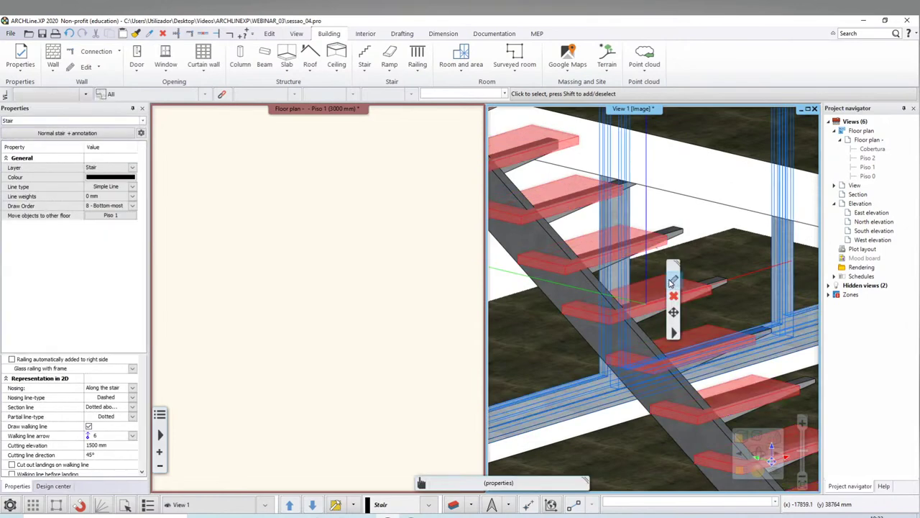
{"action": "left_click", "coordinate": [309, 187]}
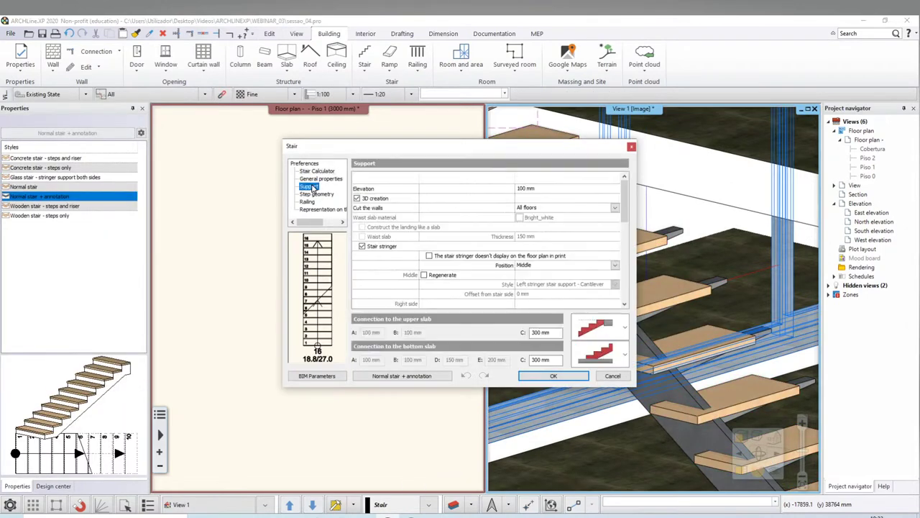
{"action": "scroll", "coordinate": [496, 244], "scroll_direction": "down", "scroll_amount": 2}
{"action": "scroll", "coordinate": [496, 245], "scroll_direction": "up", "scroll_amount": 1}
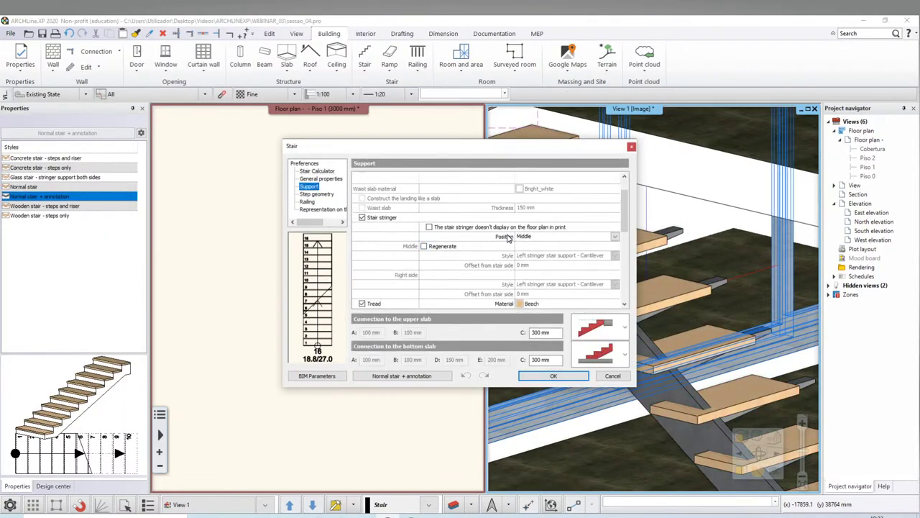
{"action": "left_click", "coordinate": [534, 240]}
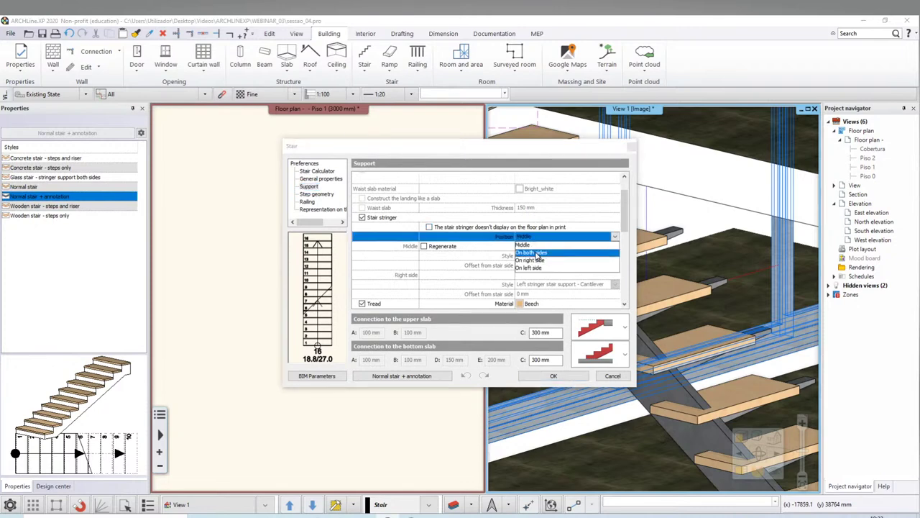
{"action": "left_click", "coordinate": [534, 248]}
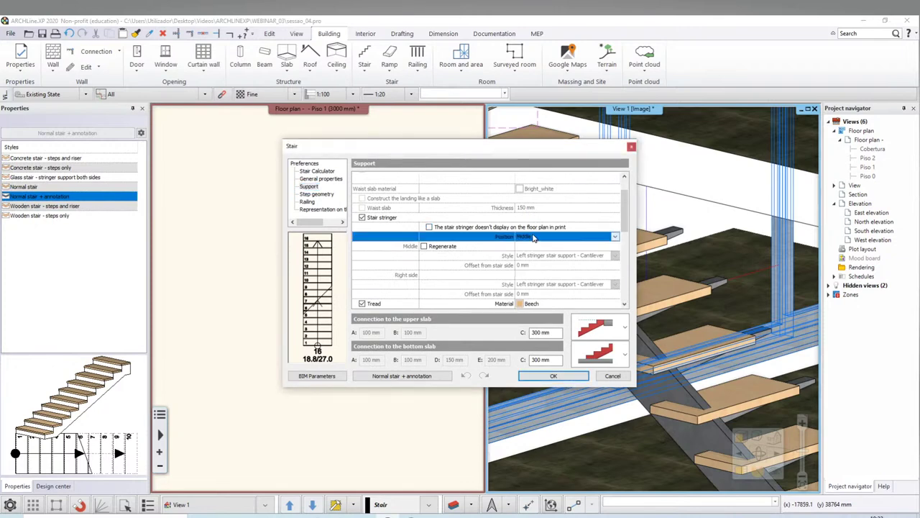
Regenerate the stringer in the Middle stringer stair support - Basic style and apply
{"action": "scroll", "coordinate": [530, 243], "scroll_direction": "down", "scroll_amount": 1}
{"action": "scroll", "coordinate": [530, 242], "scroll_direction": "down", "scroll_amount": 1}
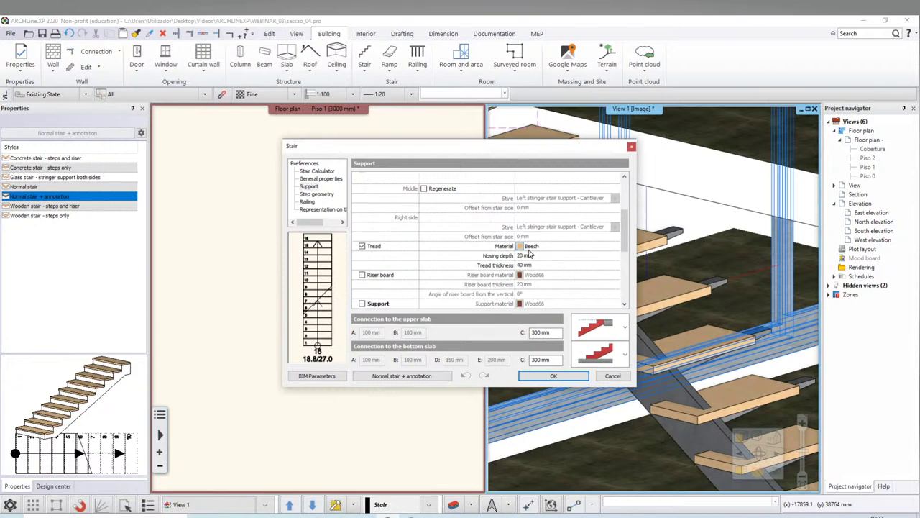
{"action": "scroll", "coordinate": [531, 237], "scroll_direction": "up", "scroll_amount": 1}
{"action": "scroll", "coordinate": [527, 228], "scroll_direction": "up", "scroll_amount": 1}
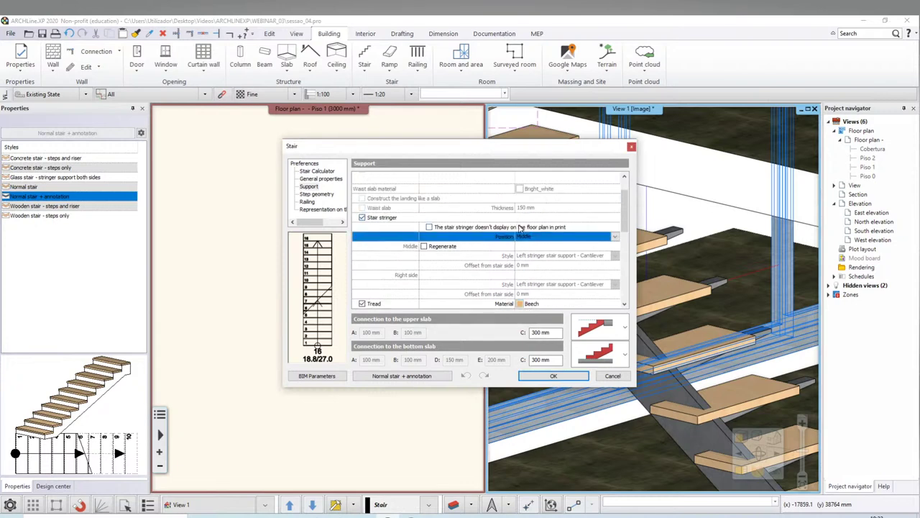
{"action": "left_click", "coordinate": [425, 246]}
{"action": "left_click", "coordinate": [560, 257]}
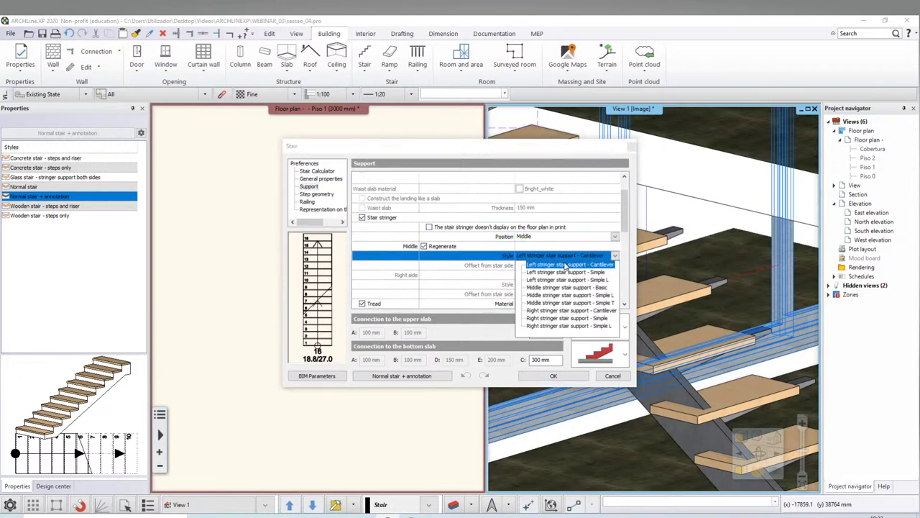
{"action": "left_click", "coordinate": [567, 268]}
{"action": "left_click", "coordinate": [566, 257]}
{"action": "left_click", "coordinate": [553, 288]}
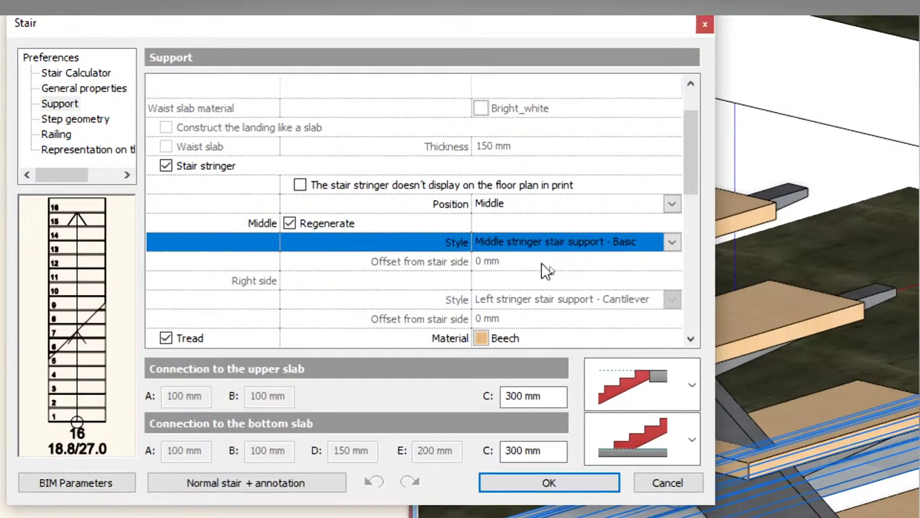
{"action": "left_click", "coordinate": [548, 243]}
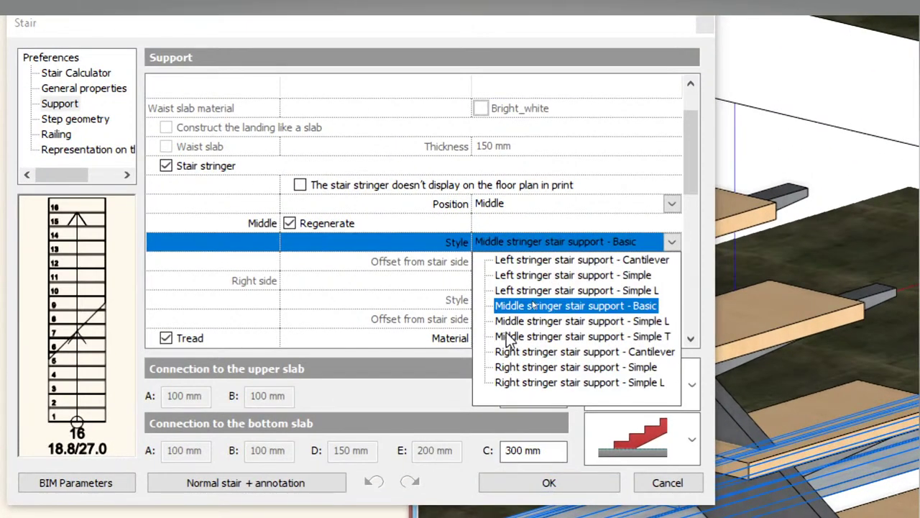
{"action": "left_click", "coordinate": [545, 305]}
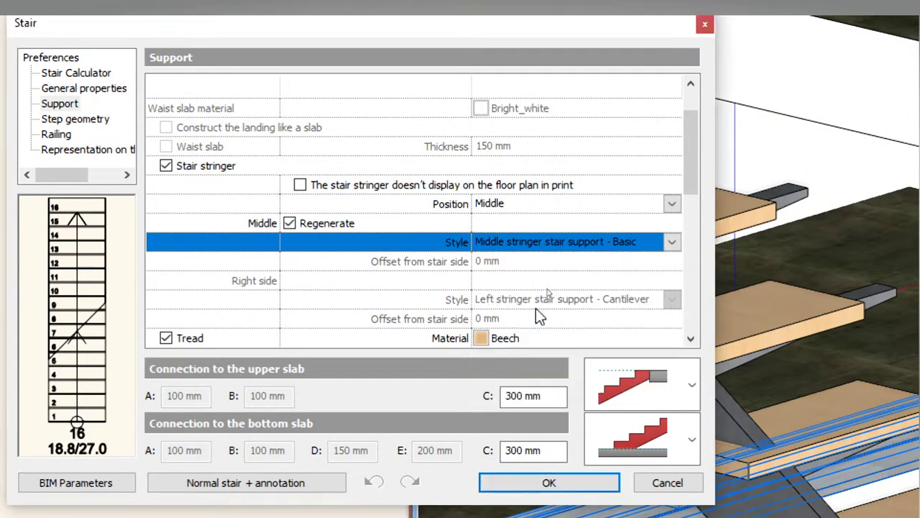
{"action": "left_click", "coordinate": [549, 482]}
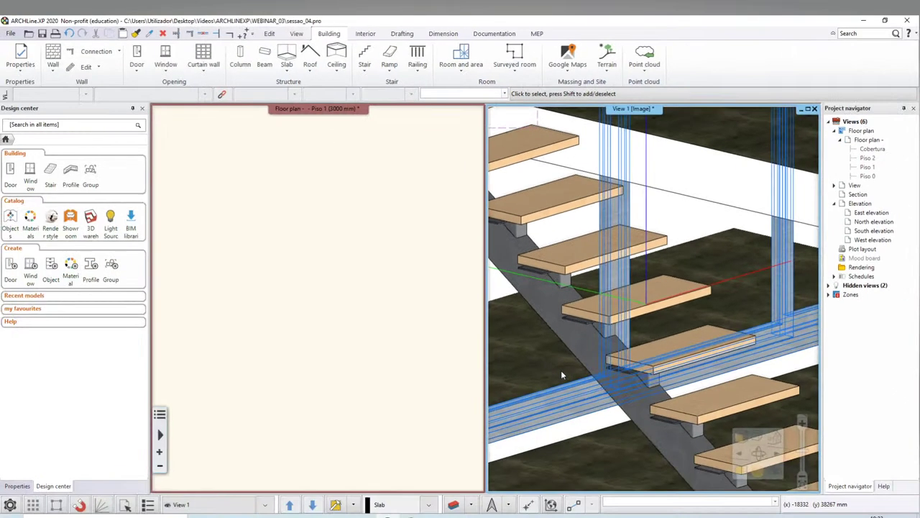
Regenerate the middle stringer, keeping the Basic style, and apply the settings
{"action": "middle_click_drag", "start_coordinate": [561, 370], "coordinate": [640, 368]}
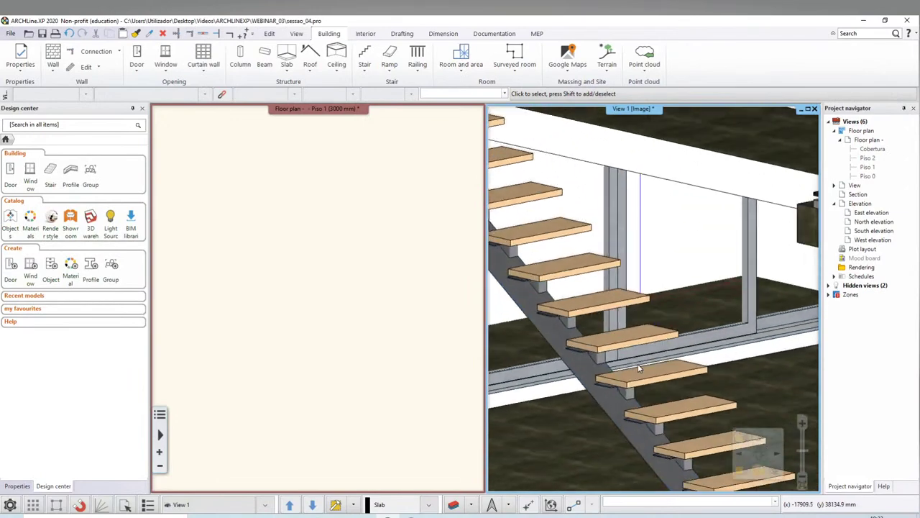
{"action": "scroll", "coordinate": [640, 368], "scroll_direction": "up", "scroll_amount": 2}
{"action": "scroll", "coordinate": [640, 338], "scroll_direction": "up", "scroll_amount": 2}
{"action": "scroll", "coordinate": [640, 330], "scroll_direction": "up", "scroll_amount": 2}
{"action": "scroll", "coordinate": [637, 309], "scroll_direction": "up", "scroll_amount": 2}
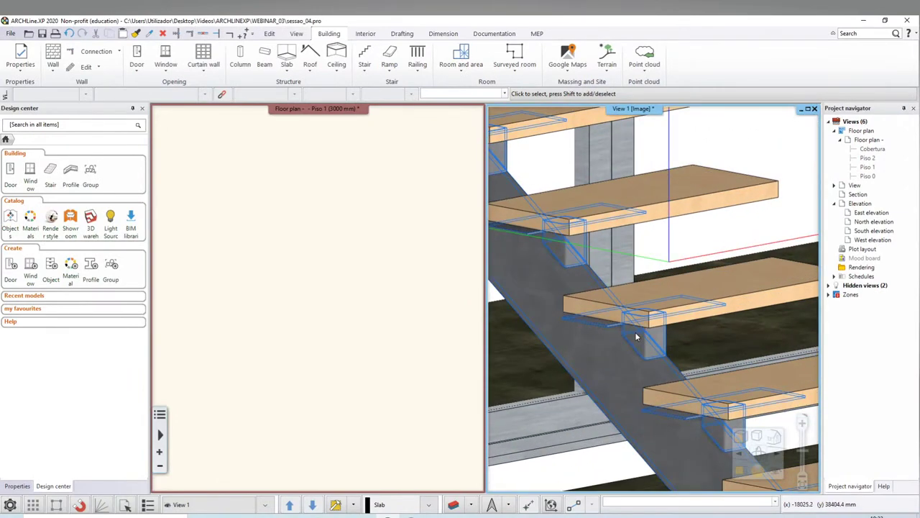
{"action": "mouse_move", "coordinate": [635, 331]}
{"action": "middle_mouse_down"}
{"action": "mouse_move", "coordinate": [695, 299]}
{"action": "mouse_move", "coordinate": [707, 275]}
{"action": "mouse_move", "coordinate": [644, 341]}
{"action": "middle_mouse_up"}
{"action": "left_click", "coordinate": [643, 340]}
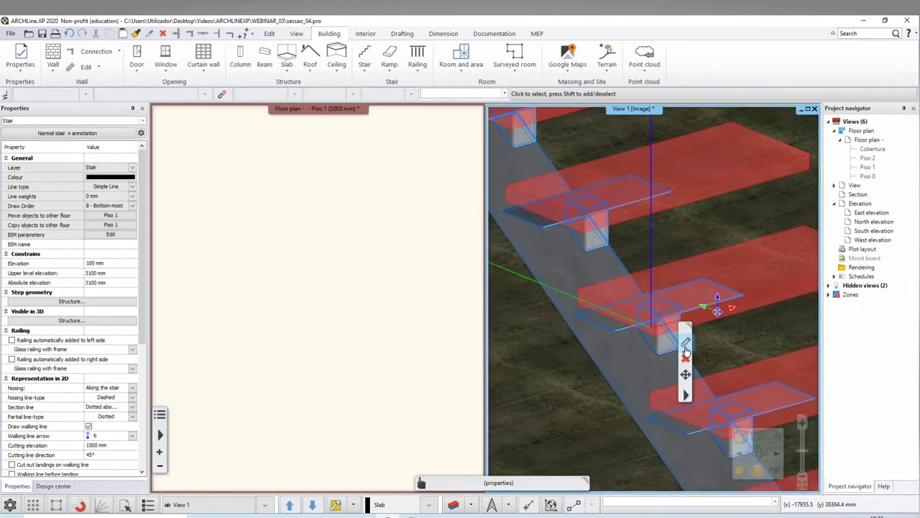
{"action": "left_click", "coordinate": [686, 345]}
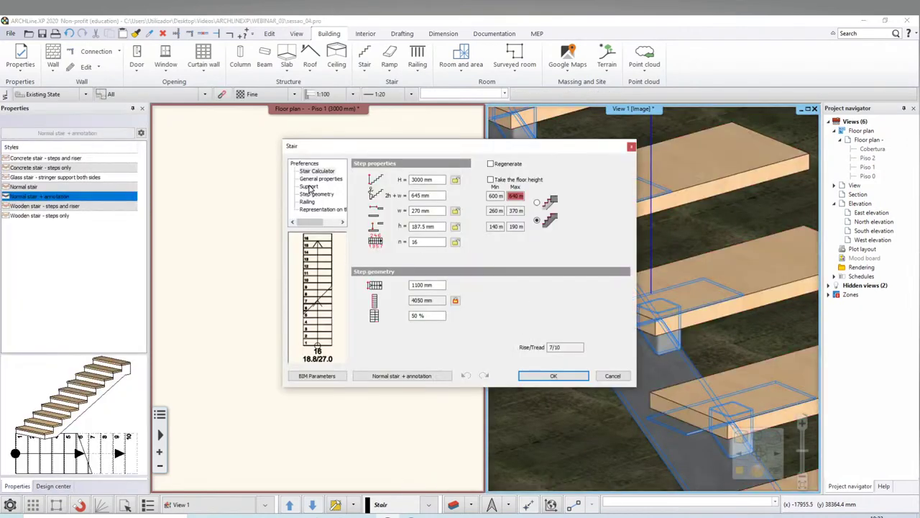
{"action": "left_click", "coordinate": [309, 187]}
{"action": "scroll", "coordinate": [555, 271], "scroll_direction": "down", "scroll_amount": 2}
{"action": "scroll", "coordinate": [557, 272], "scroll_direction": "down", "scroll_amount": 2}
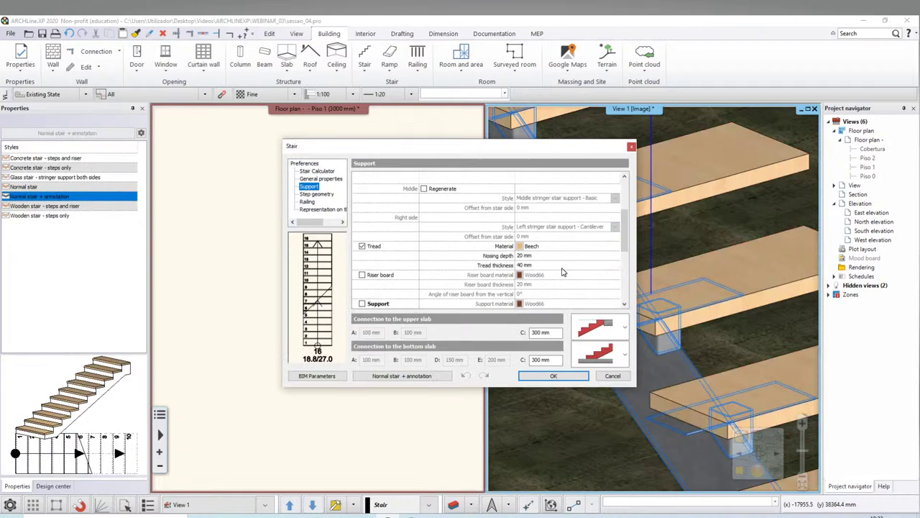
{"action": "scroll", "coordinate": [560, 273], "scroll_direction": "up", "scroll_amount": 2}
{"action": "scroll", "coordinate": [562, 275], "scroll_direction": "down", "scroll_amount": 2}
{"action": "scroll", "coordinate": [546, 273], "scroll_direction": "up", "scroll_amount": 1}
{"action": "scroll", "coordinate": [513, 268], "scroll_direction": "up", "scroll_amount": 2}
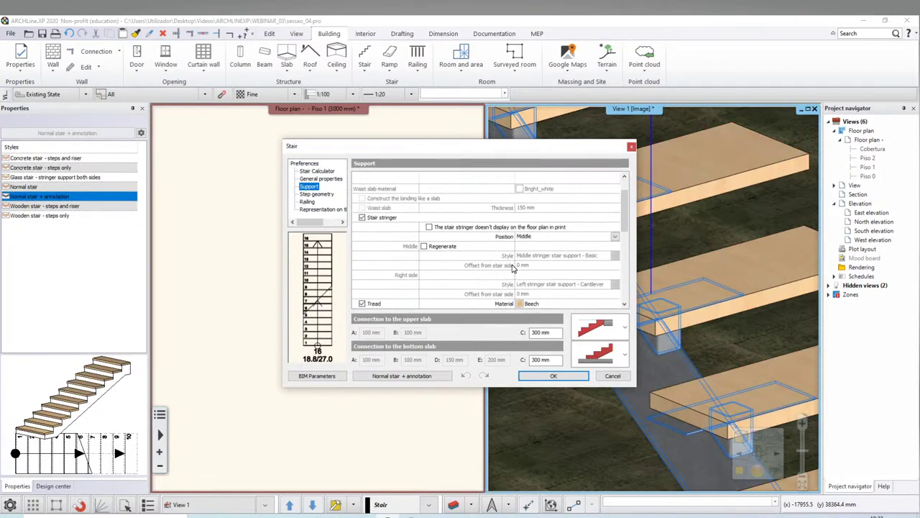
{"action": "left_click", "coordinate": [424, 246]}
{"action": "left_click", "coordinate": [568, 256]}
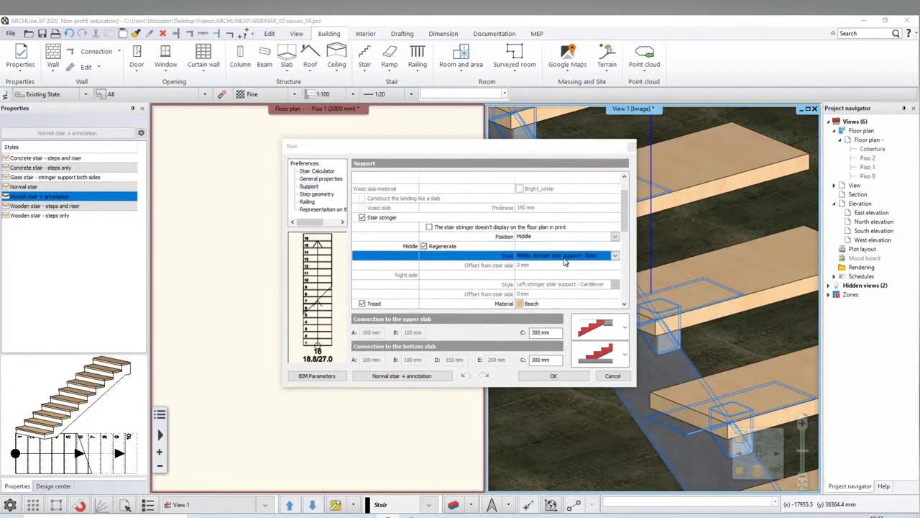
{"action": "left_click", "coordinate": [603, 302]}
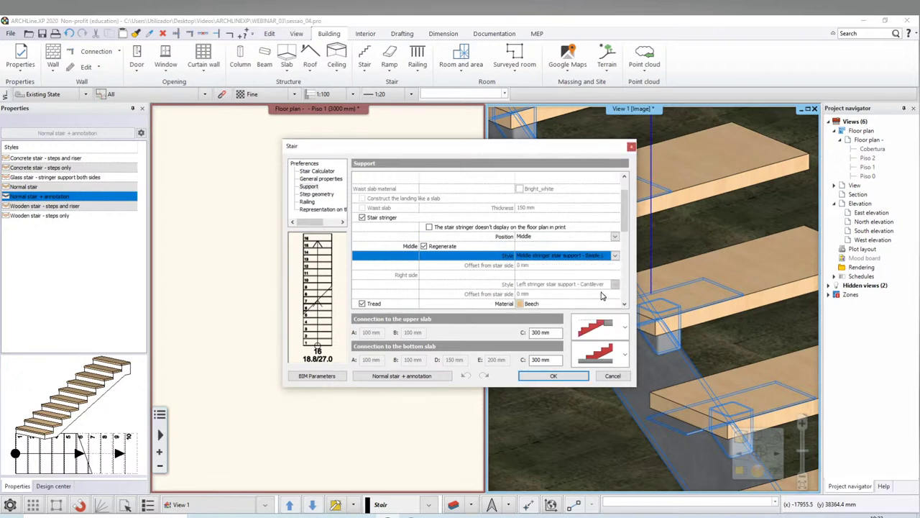
{"action": "left_click", "coordinate": [553, 377]}
Switch the middle stringer to the Middle stringer stair support - Simple T style
{"action": "mouse_move", "coordinate": [703, 267]}
{"action": "middle_mouse_down"}
{"action": "mouse_move", "coordinate": [626, 252]}
{"action": "mouse_move", "coordinate": [669, 196]}
{"action": "mouse_move", "coordinate": [645, 286]}
{"action": "middle_mouse_up"}
{"action": "left_click", "coordinate": [645, 287]}
{"action": "left_click", "coordinate": [639, 271]}
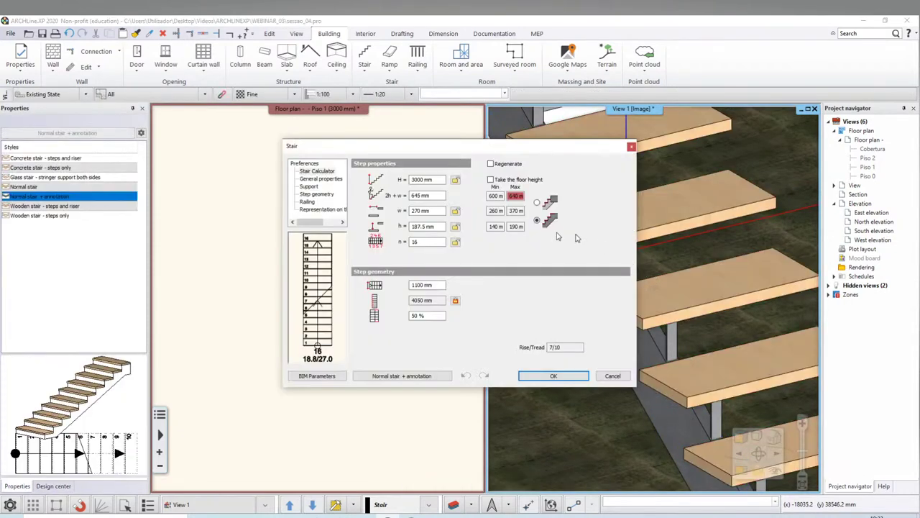
{"action": "left_click", "coordinate": [311, 187]}
{"action": "left_click", "coordinate": [541, 265]}
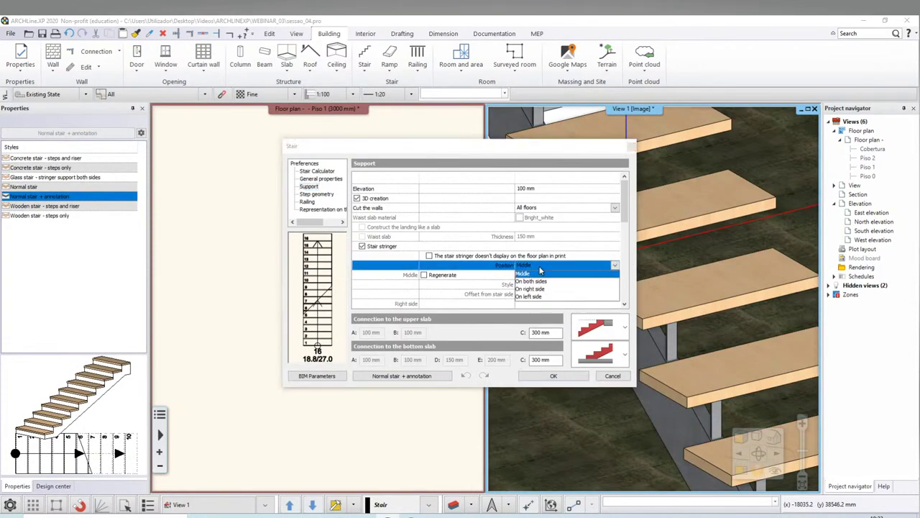
{"action": "left_click", "coordinate": [531, 273]}
{"action": "left_click", "coordinate": [423, 275]}
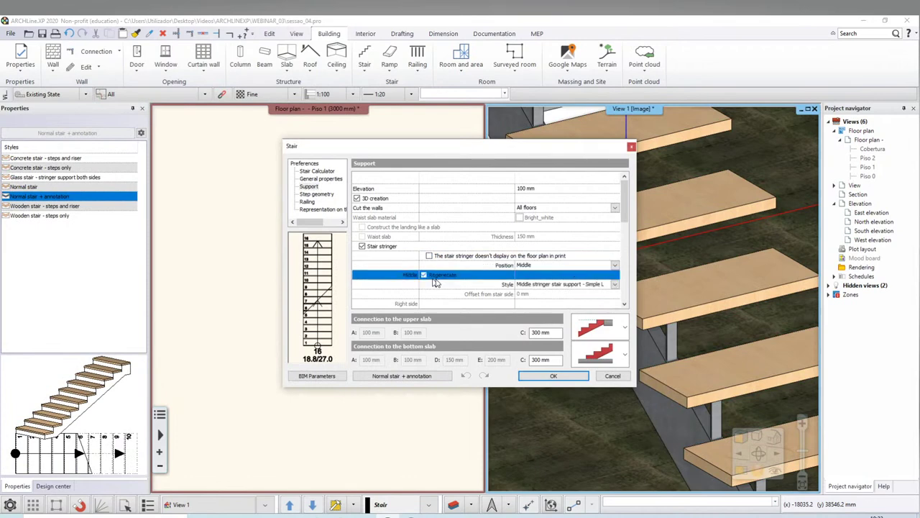
{"action": "left_click", "coordinate": [571, 286]}
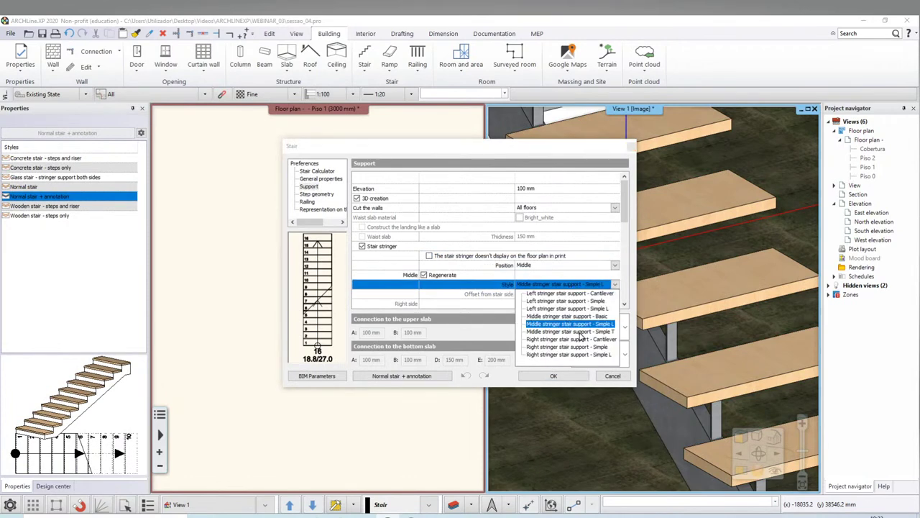
{"action": "left_click", "coordinate": [579, 332]}
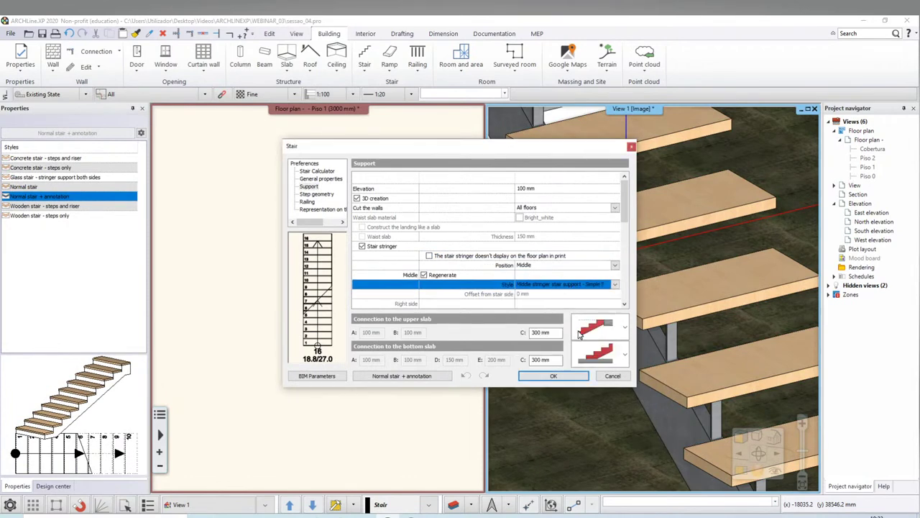
{"action": "left_click", "coordinate": [558, 377]}
Set the stringer back to Middle with the Middle stringer stair support - Basic style
{"action": "middle_click_drag", "start_coordinate": [694, 310], "coordinate": [647, 334]}
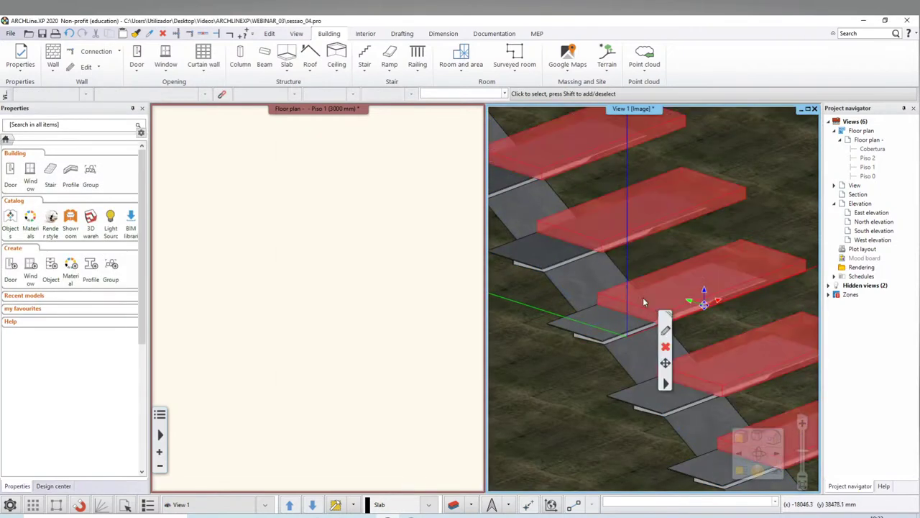
{"action": "double_click", "coordinate": [643, 297]}
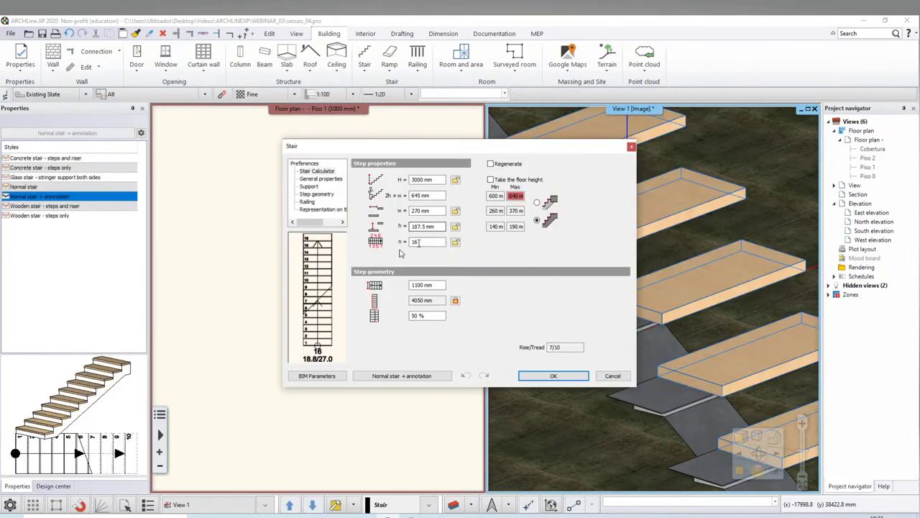
{"action": "left_click", "coordinate": [322, 179]}
{"action": "left_click", "coordinate": [311, 186]}
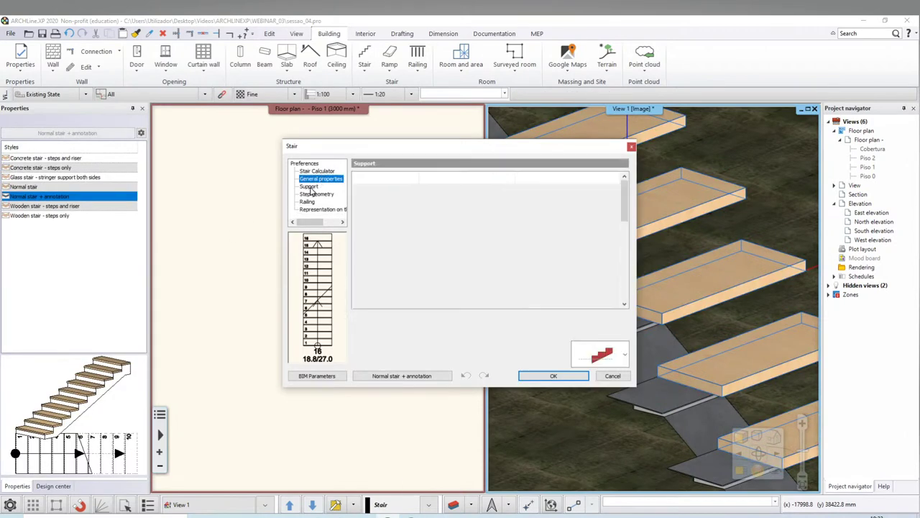
{"action": "left_click", "coordinate": [545, 267]}
{"action": "left_click", "coordinate": [545, 273]}
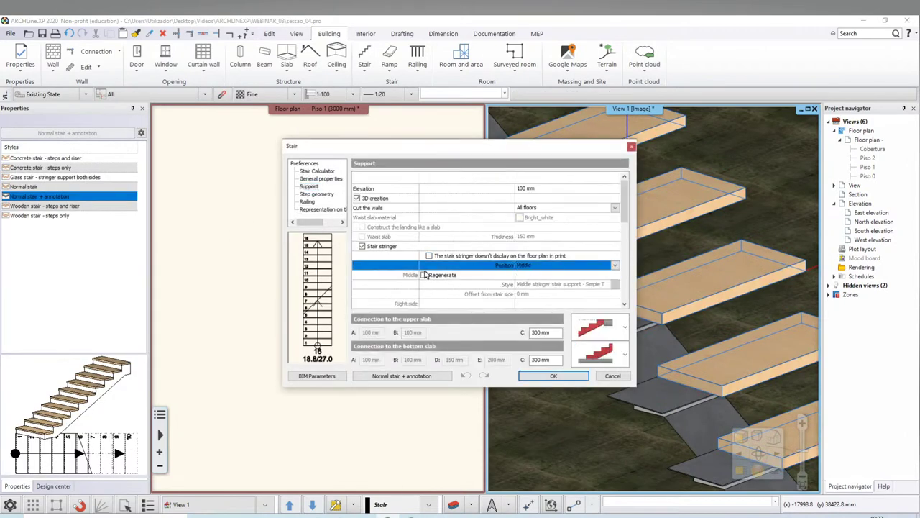
{"action": "left_click", "coordinate": [532, 285]}
{"action": "left_click", "coordinate": [546, 285]}
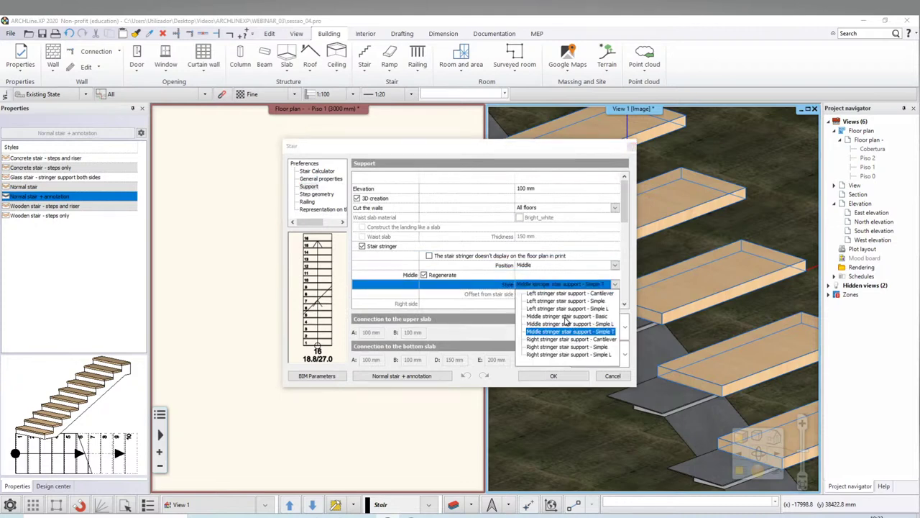
{"action": "left_click", "coordinate": [566, 318]}
Give the stair treads the Wood66 material
{"action": "scroll", "coordinate": [472, 273], "scroll_direction": "down", "scroll_amount": 3}
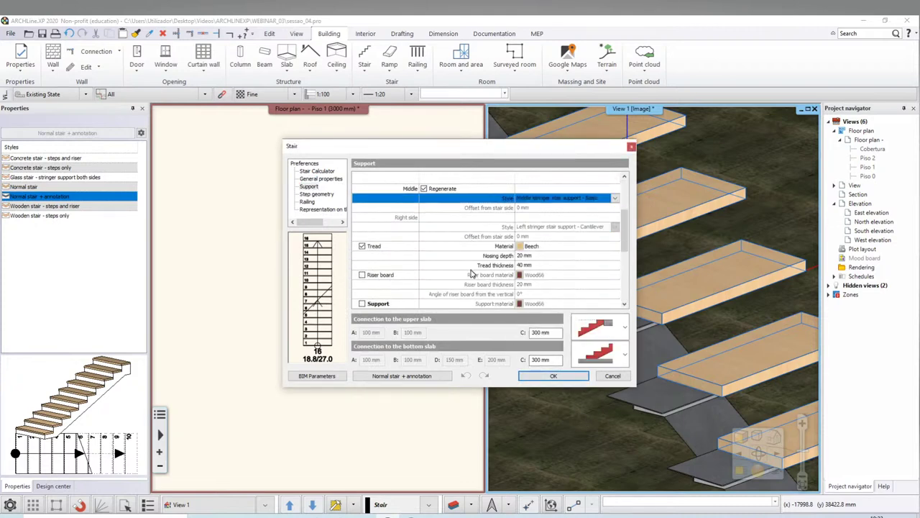
{"action": "scroll", "coordinate": [568, 226], "scroll_direction": "up", "scroll_amount": 1}
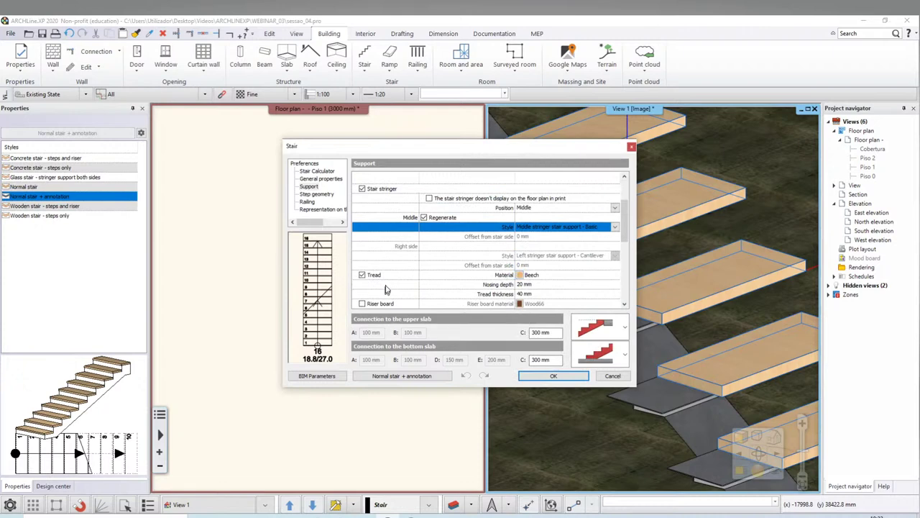
{"action": "left_click", "coordinate": [384, 280]}
{"action": "left_click", "coordinate": [362, 276]}
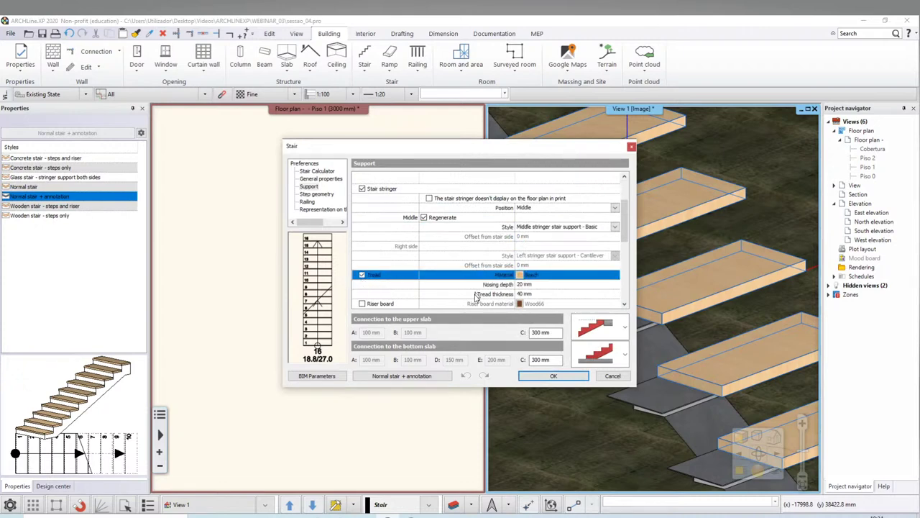
{"action": "left_click", "coordinate": [524, 277]}
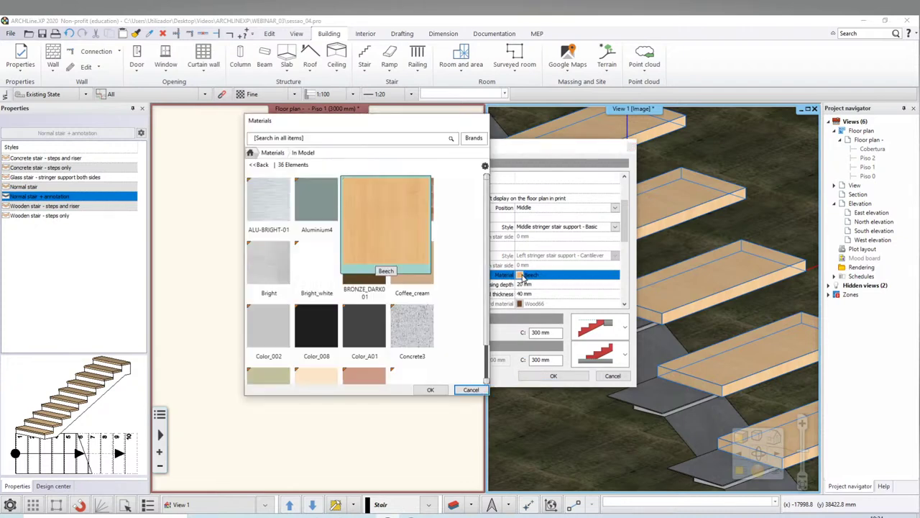
{"action": "scroll", "coordinate": [432, 281], "scroll_direction": "down", "scroll_amount": 3}
{"action": "scroll", "coordinate": [472, 287], "scroll_direction": "down", "scroll_amount": 3}
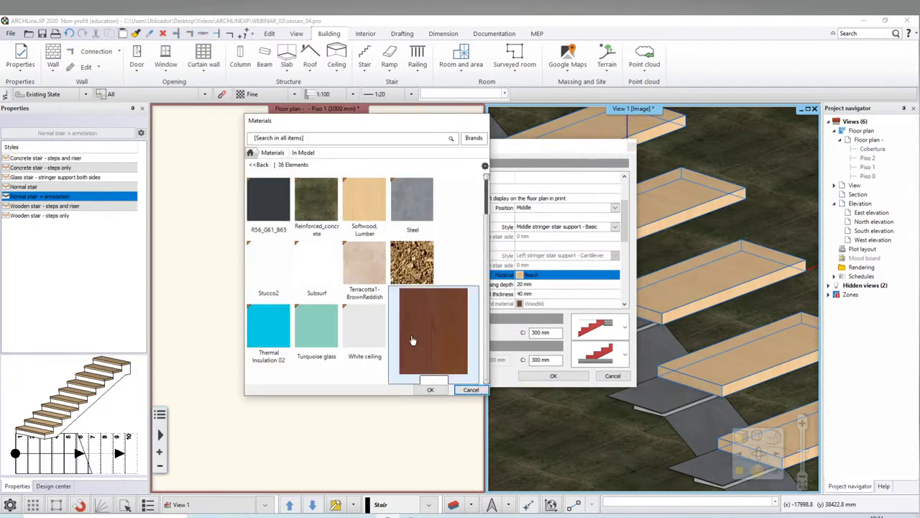
{"action": "left_click", "coordinate": [415, 334]}
{"action": "left_click", "coordinate": [431, 389]}
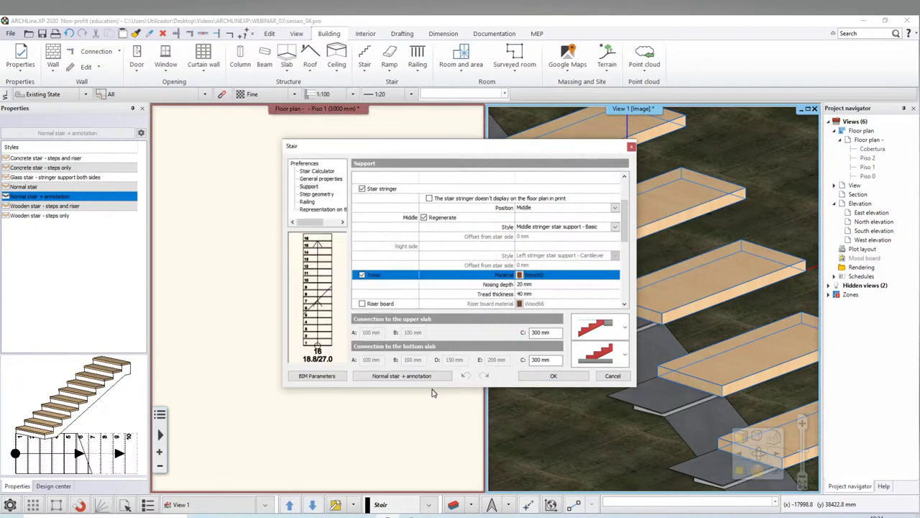
Set the tread thickness to 30 with a 20 mm nosing depth
{"action": "left_click", "coordinate": [525, 286]}
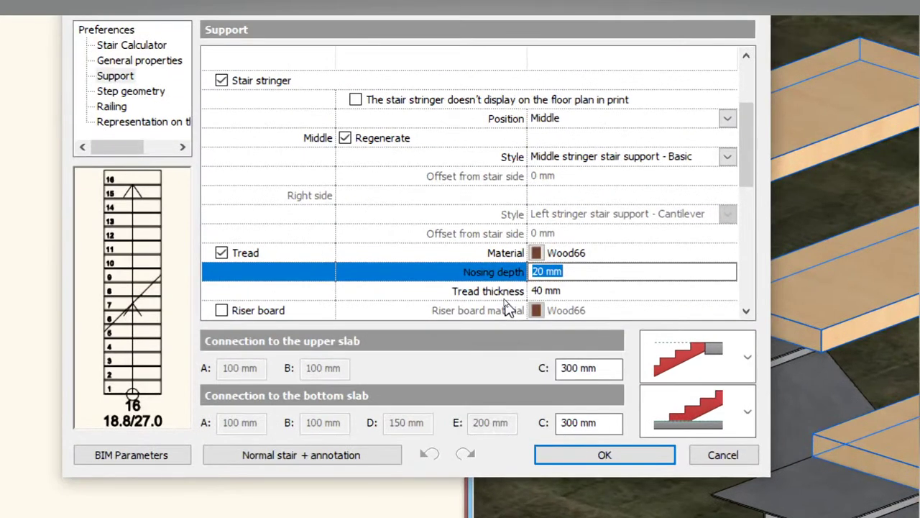
{"action": "left_click", "coordinate": [558, 297]}
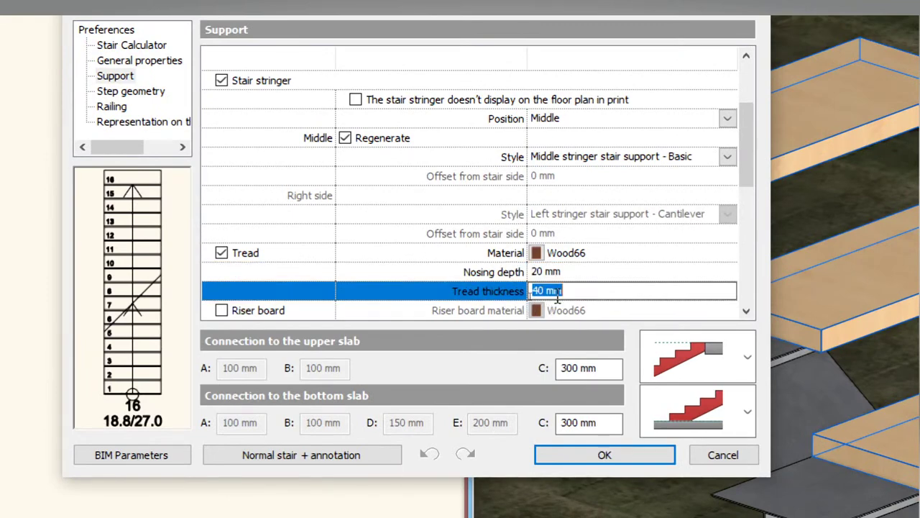
{"action": "type", "text": "30"}
{"action": "left_click", "coordinate": [573, 273]}
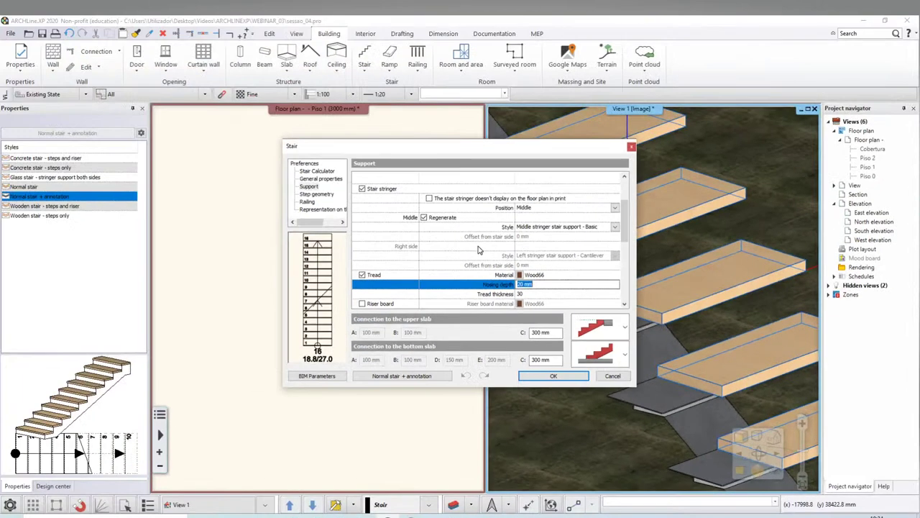
Swap the stair stringer for a 150 mm waist slab and apply it
{"action": "scroll", "coordinate": [451, 227], "scroll_direction": "up", "scroll_amount": 1}
{"action": "scroll", "coordinate": [428, 241], "scroll_direction": "up", "scroll_amount": 1}
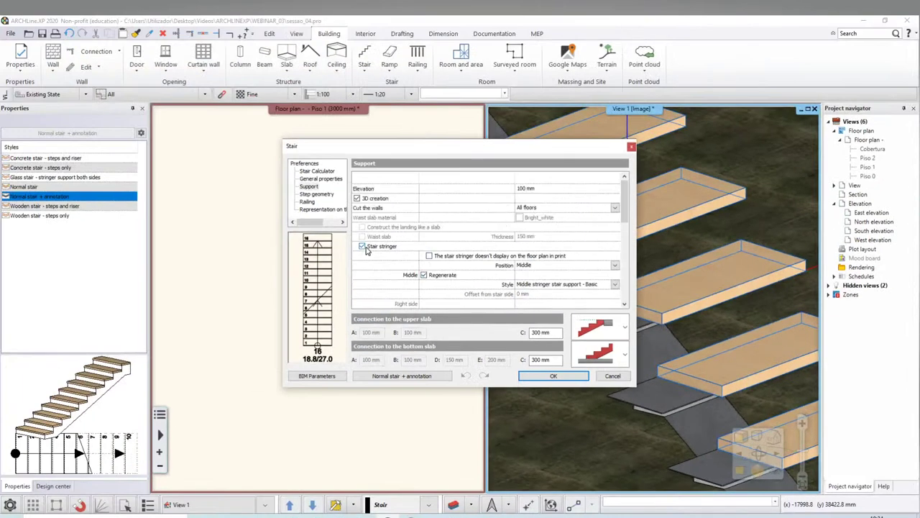
{"action": "left_click", "coordinate": [363, 245]}
{"action": "left_click", "coordinate": [361, 237]}
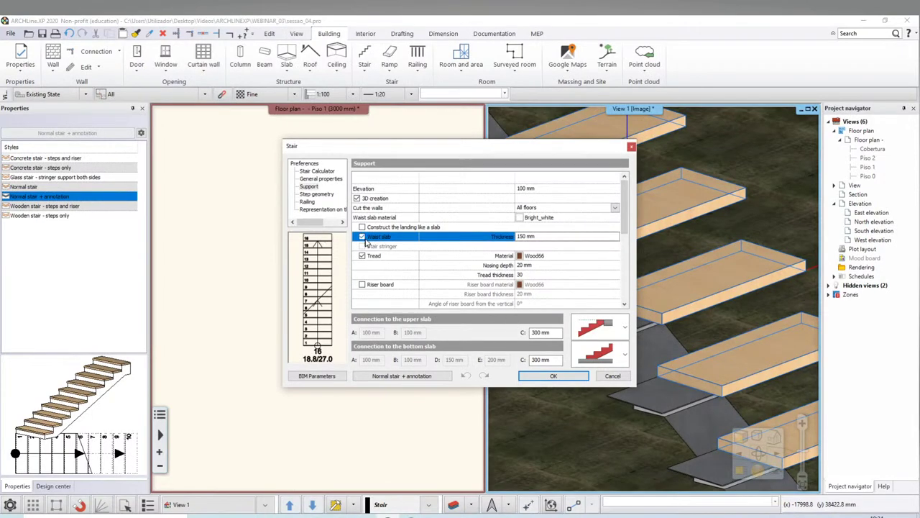
{"action": "left_click", "coordinate": [550, 376]}
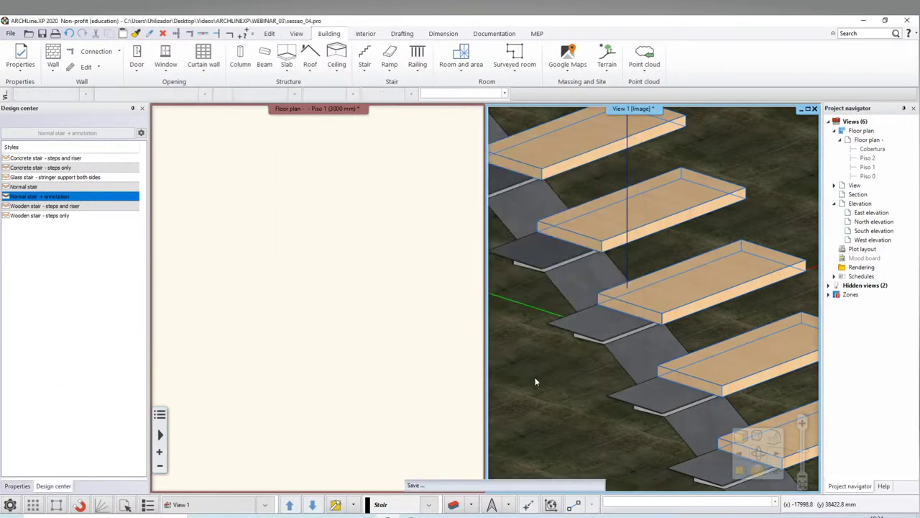
{"action": "scroll", "coordinate": [610, 251], "scroll_direction": "up", "scroll_amount": 2}
{"action": "scroll", "coordinate": [627, 304], "scroll_direction": "up", "scroll_amount": 2}
{"action": "scroll", "coordinate": [640, 302], "scroll_direction": "up", "scroll_amount": 2}
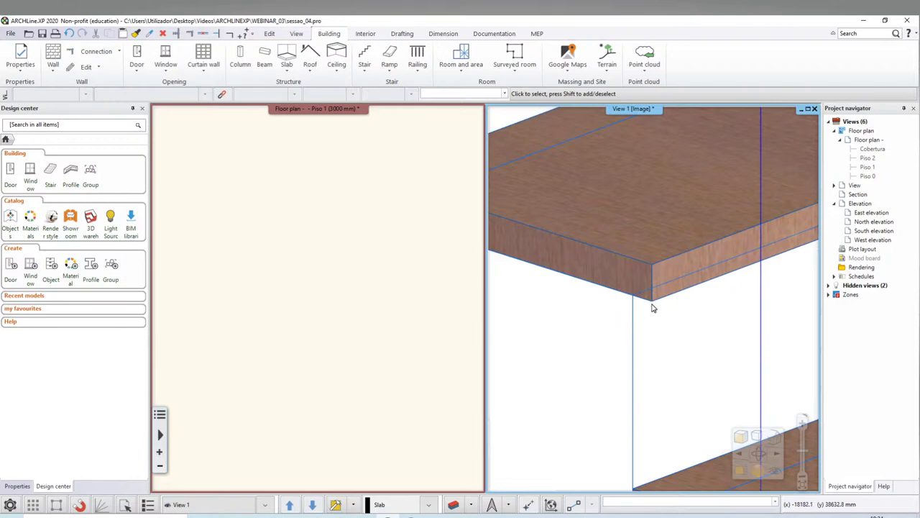
In the stair's Support settings, drop the waist slab, keep treads on, and enter 30 mm nosing depth
{"action": "double_click", "coordinate": [652, 308]}
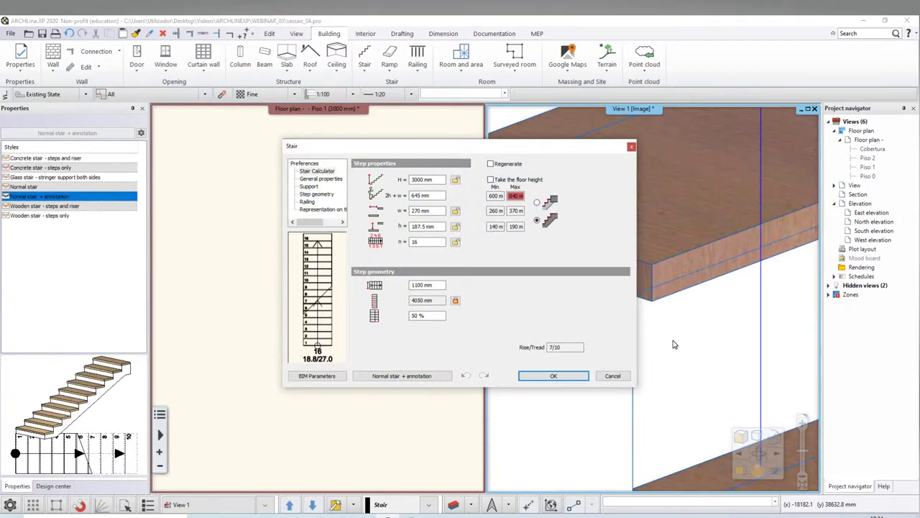
{"action": "left_click", "coordinate": [309, 186]}
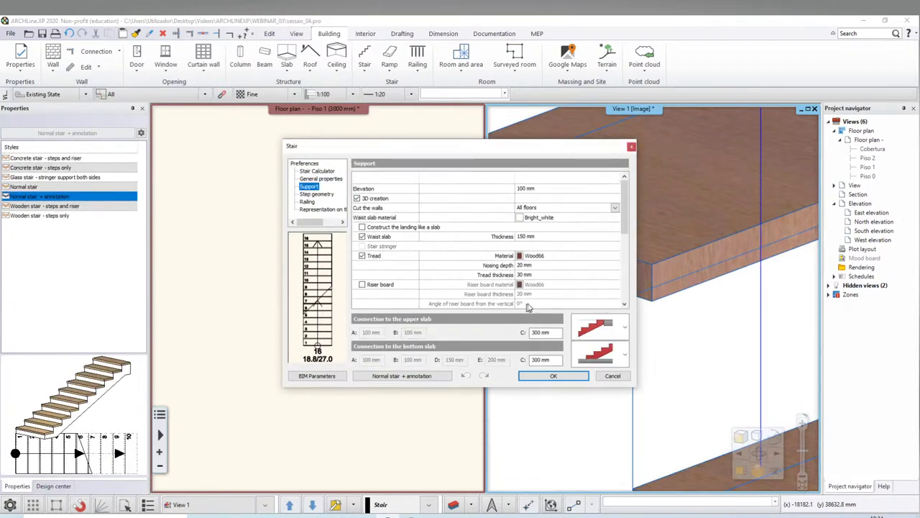
{"action": "left_click", "coordinate": [362, 236]}
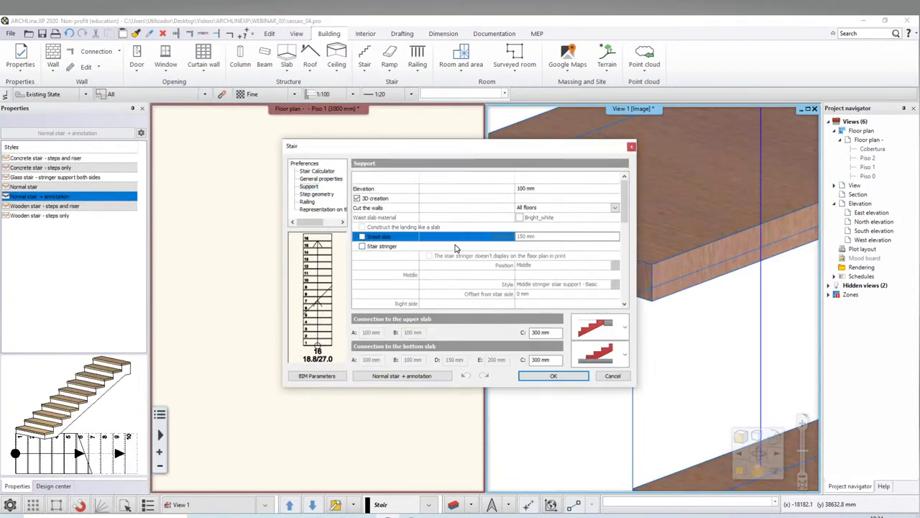
{"action": "scroll", "coordinate": [443, 260], "scroll_direction": "down", "scroll_amount": 2}
{"action": "left_click", "coordinate": [404, 222]}
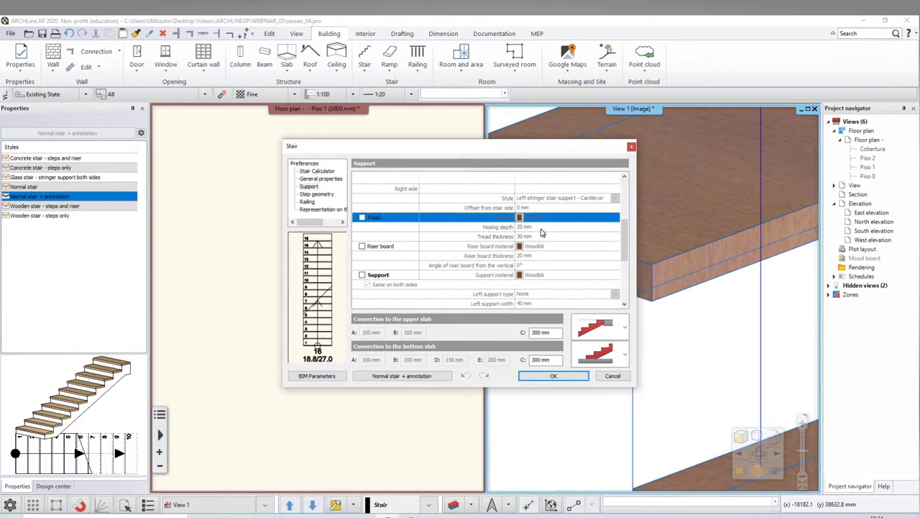
{"action": "left_click", "coordinate": [363, 218]}
{"action": "left_click", "coordinate": [545, 227]}
{"action": "type", "text": "30"}
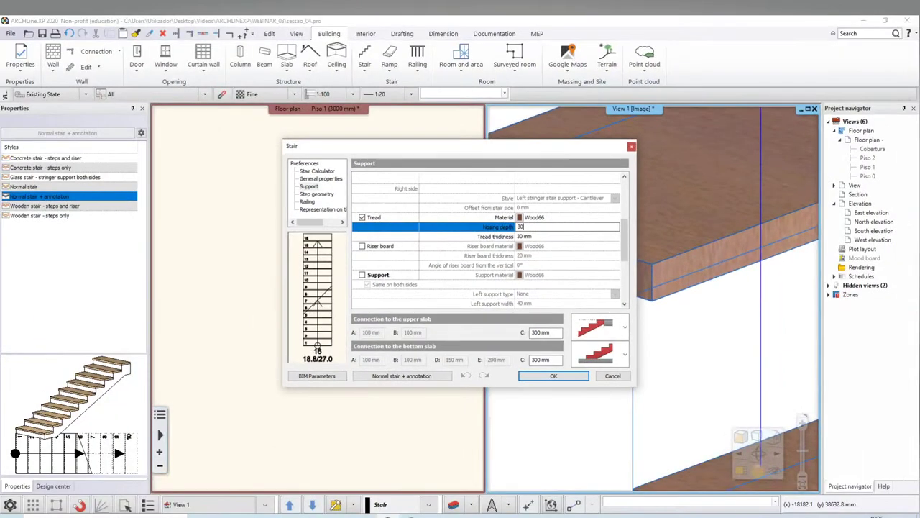
Apply the new support settings so the stair shows only floating wooden treads
{"action": "left_click", "coordinate": [547, 377]}
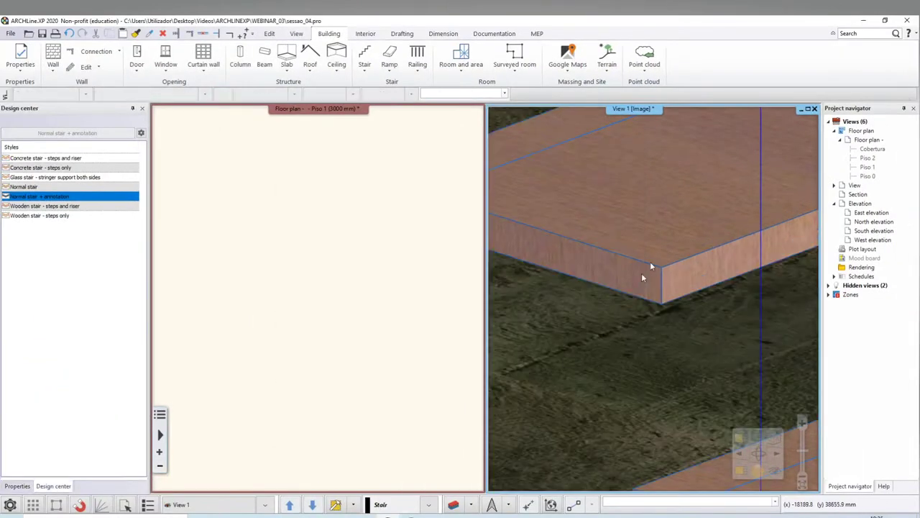
{"action": "scroll", "coordinate": [647, 273], "scroll_direction": "down", "scroll_amount": 3}
{"action": "scroll", "coordinate": [648, 288], "scroll_direction": "up", "scroll_amount": 5}
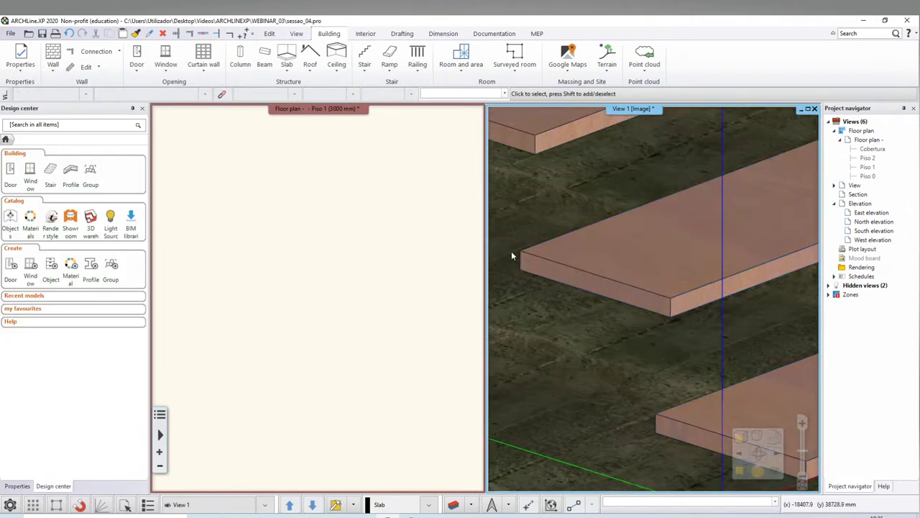
{"action": "scroll", "coordinate": [692, 306], "scroll_direction": "down", "scroll_amount": 3}
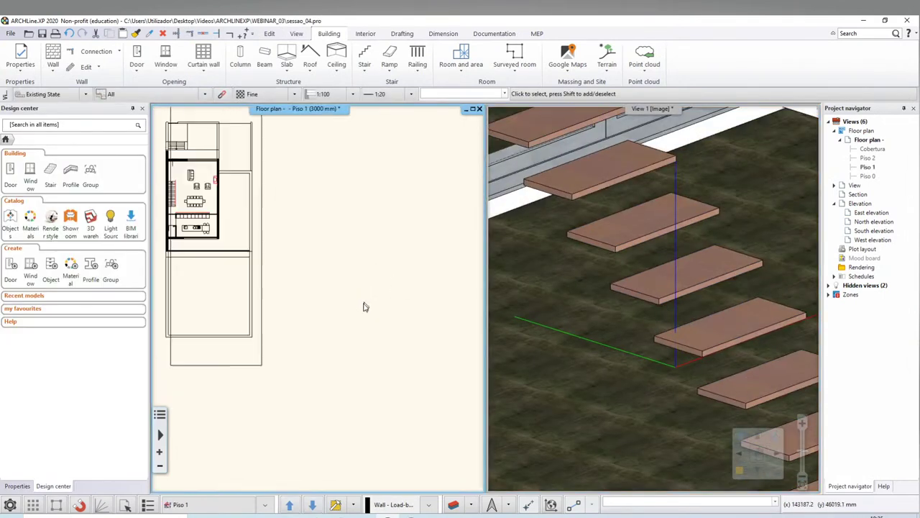
{"action": "scroll", "coordinate": [345, 316], "scroll_direction": "up", "scroll_amount": 2}
{"action": "scroll", "coordinate": [345, 335], "scroll_direction": "up", "scroll_amount": 3}
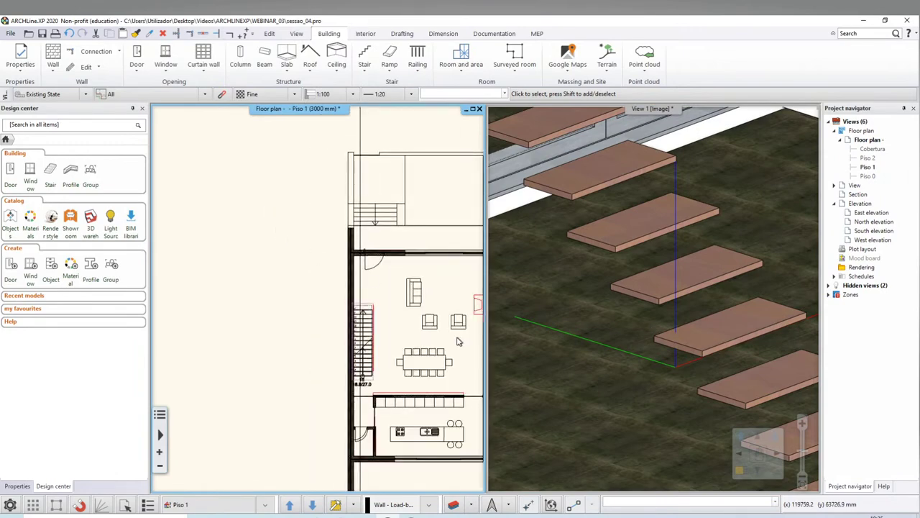
{"action": "scroll", "coordinate": [418, 392], "scroll_direction": "up", "scroll_amount": 2}
{"action": "scroll", "coordinate": [417, 391], "scroll_direction": "up", "scroll_amount": 2}
{"action": "scroll", "coordinate": [417, 391], "scroll_direction": "up", "scroll_amount": 1}
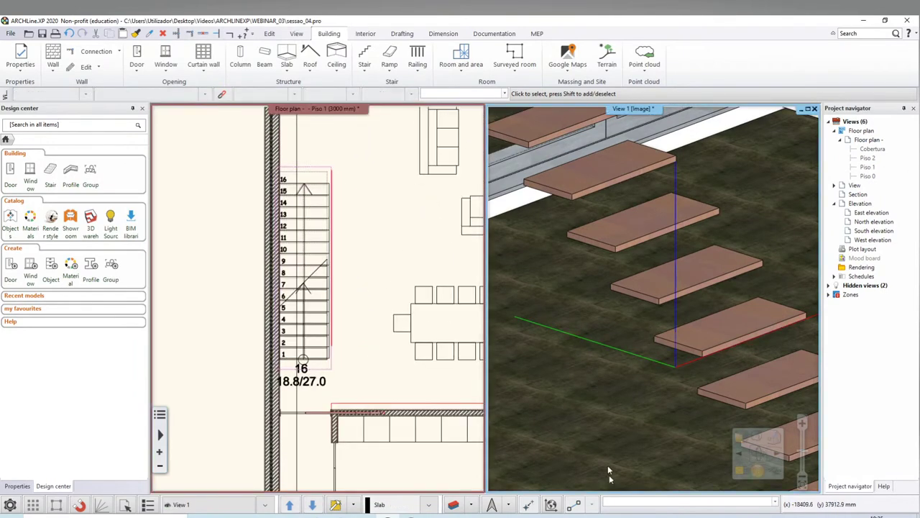
Swap the panes to put the 3D view left, zoomed in on the selected staircase
{"action": "left_click", "coordinate": [423, 478]}
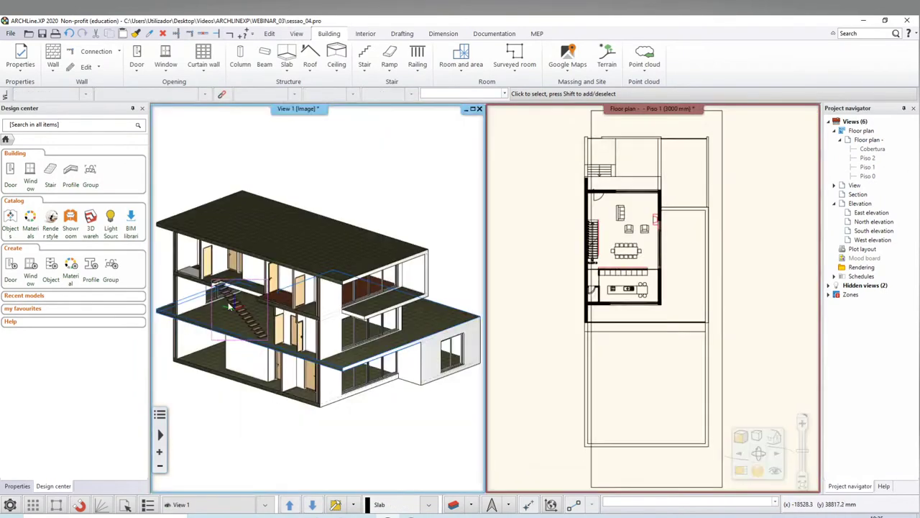
{"action": "scroll", "coordinate": [229, 307], "scroll_direction": "up", "scroll_amount": 2}
{"action": "scroll", "coordinate": [269, 287], "scroll_direction": "up", "scroll_amount": 2}
{"action": "scroll", "coordinate": [272, 285], "scroll_direction": "up", "scroll_amount": 2}
{"action": "left_click", "coordinate": [258, 246]}
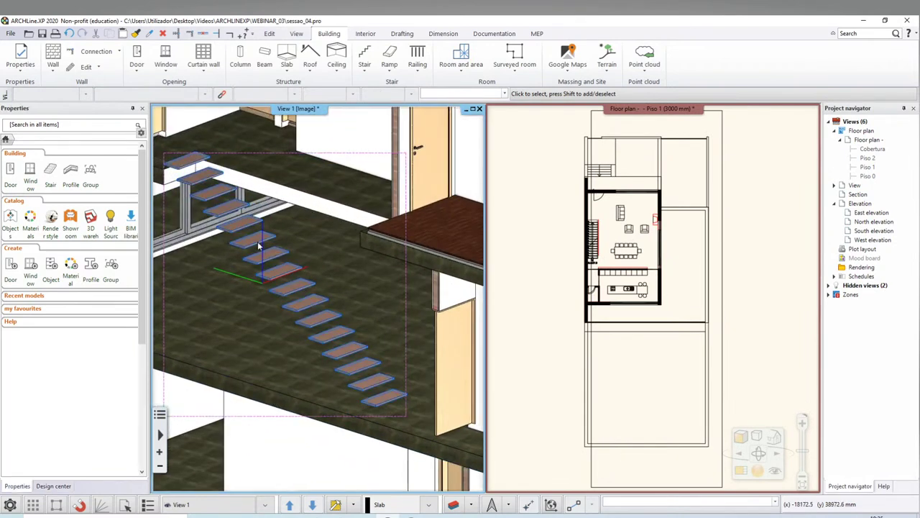
{"action": "left_click", "coordinate": [258, 245]}
{"action": "scroll", "coordinate": [287, 288], "scroll_direction": "down", "scroll_amount": 3}
{"action": "scroll", "coordinate": [626, 470], "scroll_direction": "down", "scroll_amount": 2}
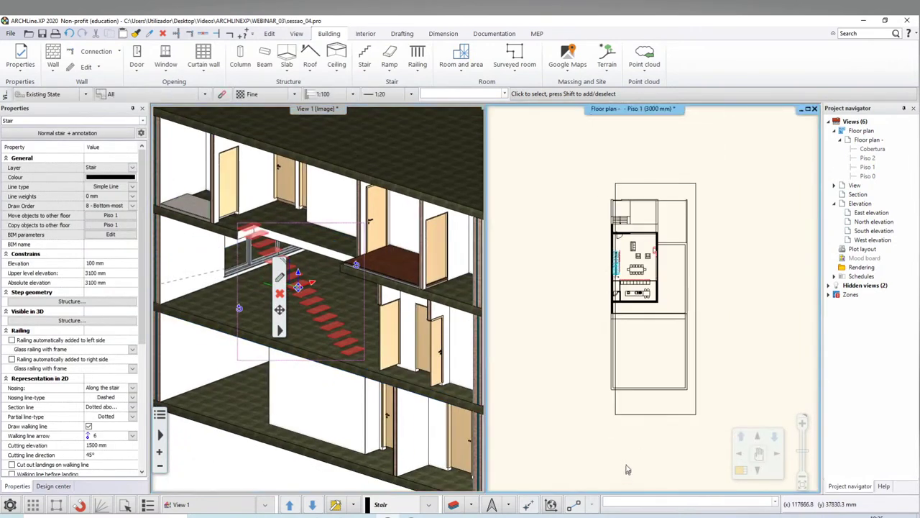
Select and clear the cut-away group, then activate the floor plan and pick the stair
{"action": "left_click", "coordinate": [630, 415]}
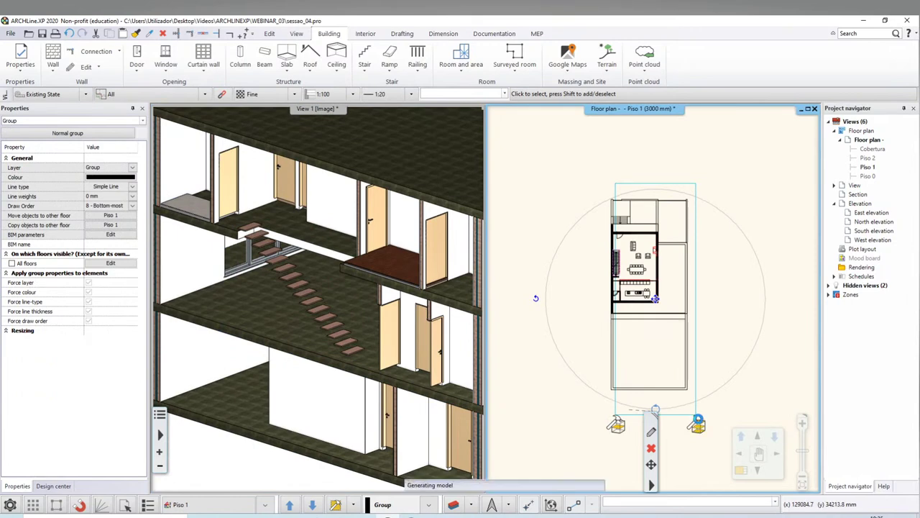
{"action": "left_click", "coordinate": [698, 421]}
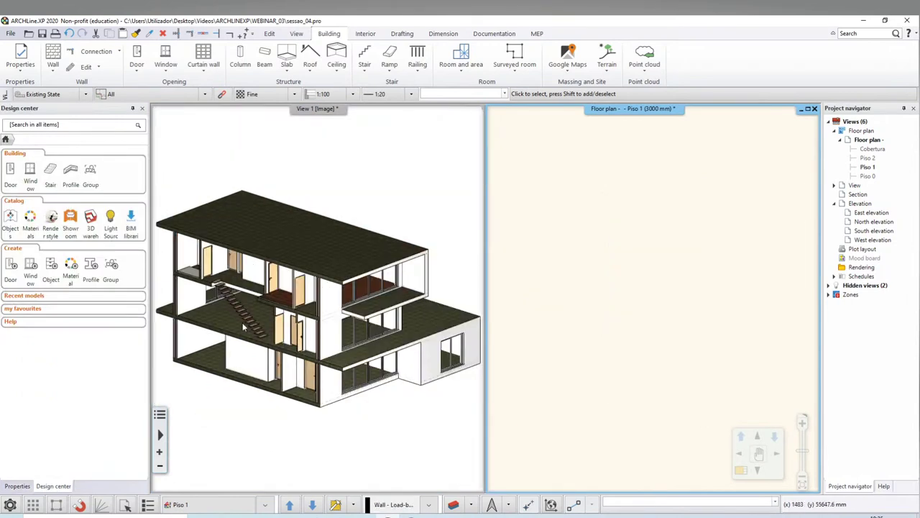
{"action": "scroll", "coordinate": [242, 323], "scroll_direction": "up", "scroll_amount": 5}
{"action": "left_click", "coordinate": [636, 297]}
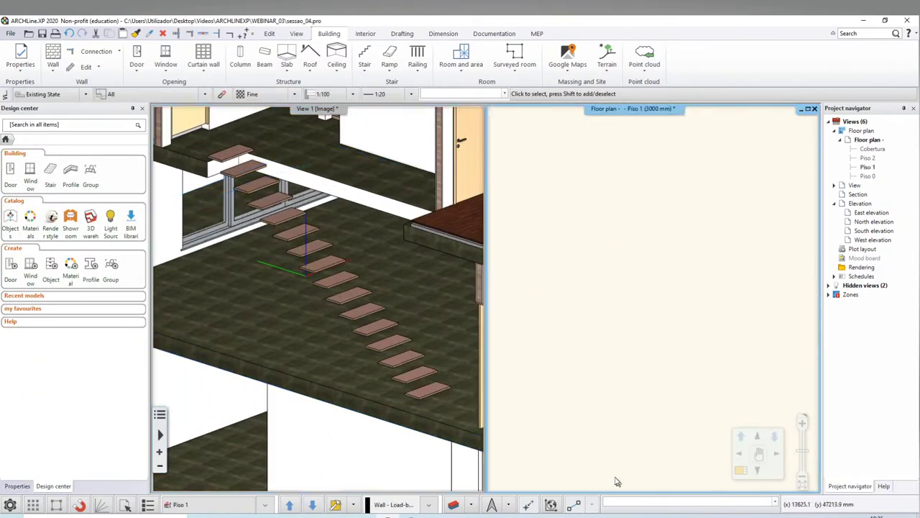
{"action": "left_click", "coordinate": [363, 288]}
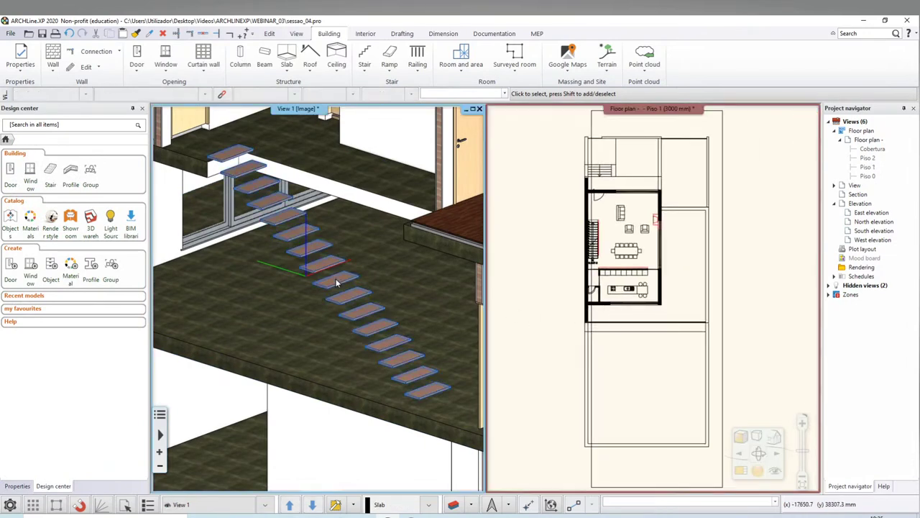
Enable Stair stringer and Riser board in the stair's Support settings and apply
{"action": "double_click", "coordinate": [366, 292]}
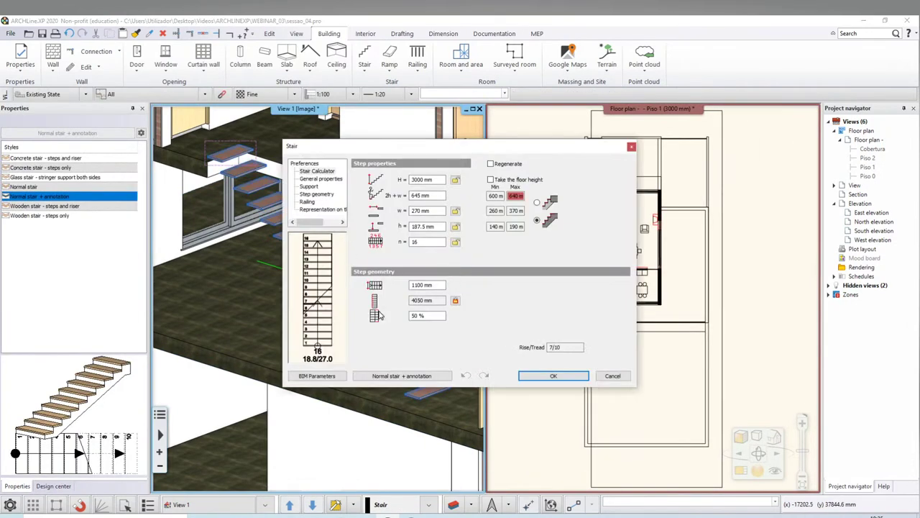
{"action": "left_click", "coordinate": [309, 186]}
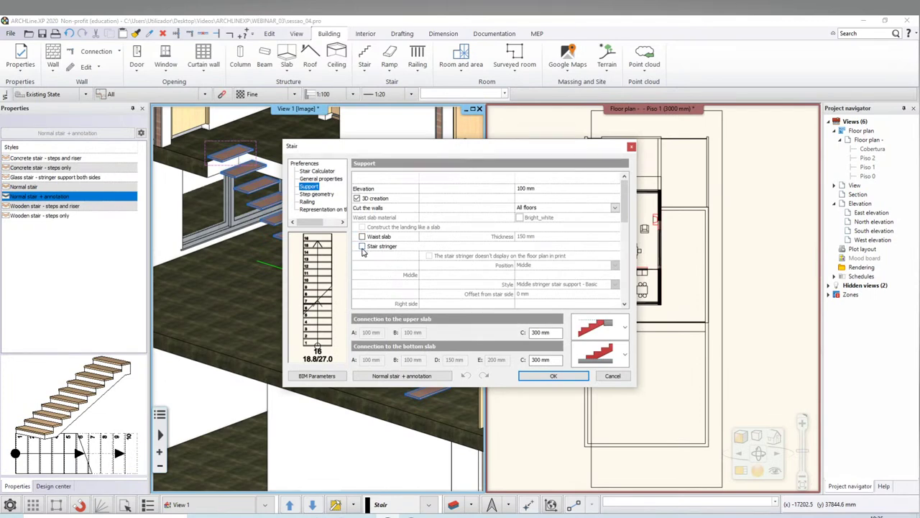
{"action": "left_click", "coordinate": [362, 247]}
{"action": "scroll", "coordinate": [565, 304], "scroll_direction": "down", "scroll_amount": 2}
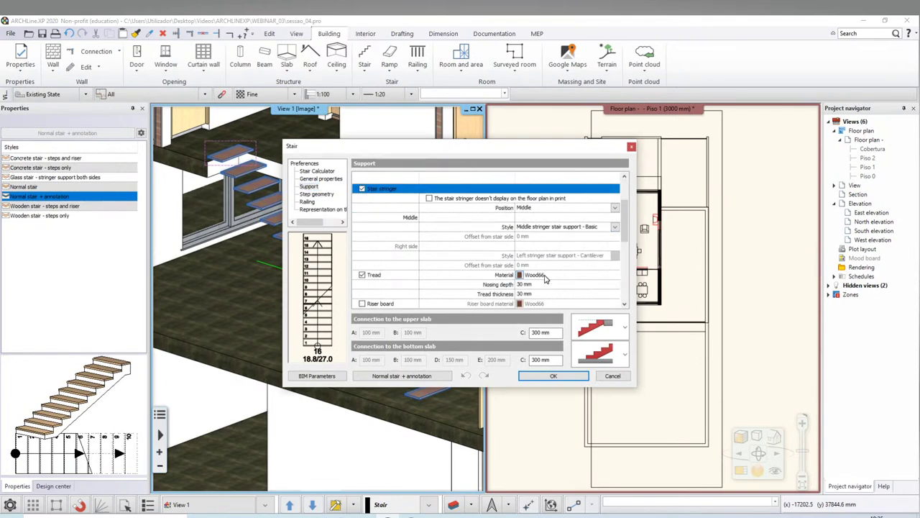
{"action": "scroll", "coordinate": [545, 278], "scroll_direction": "down", "scroll_amount": 1}
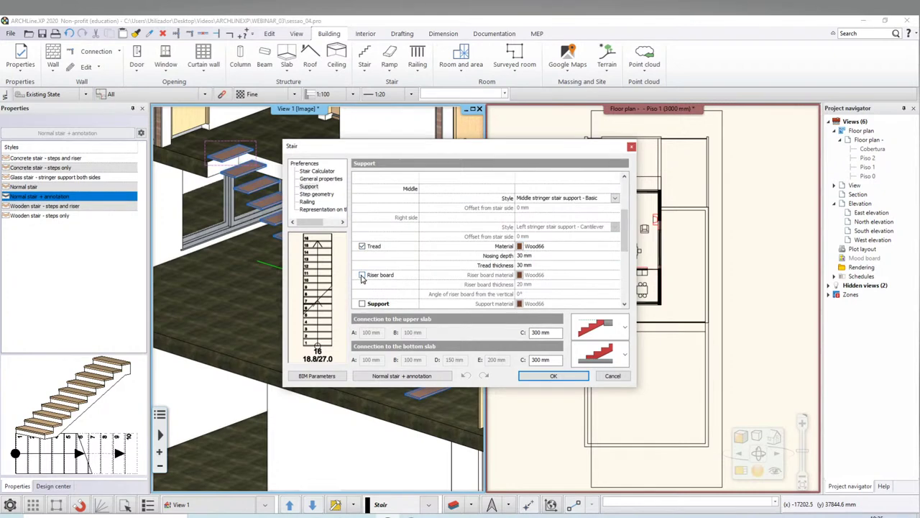
{"action": "left_click", "coordinate": [361, 276]}
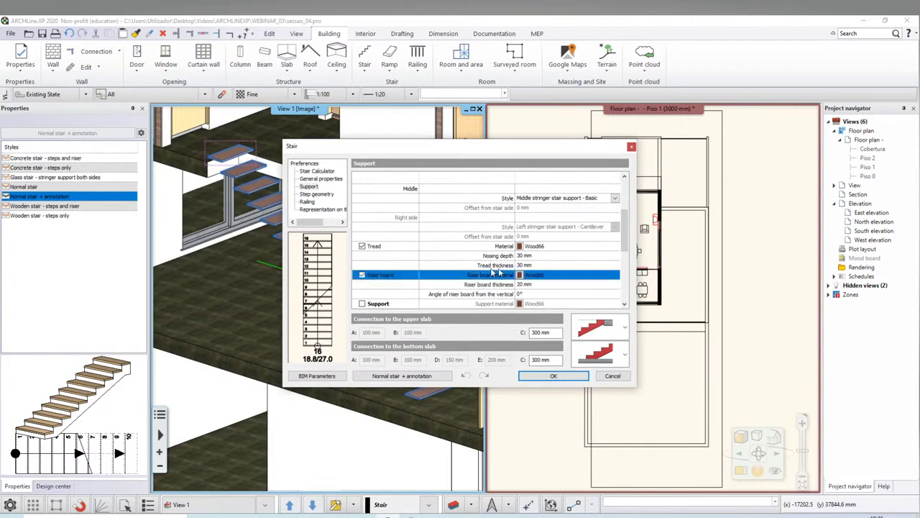
{"action": "left_click", "coordinate": [552, 375]}
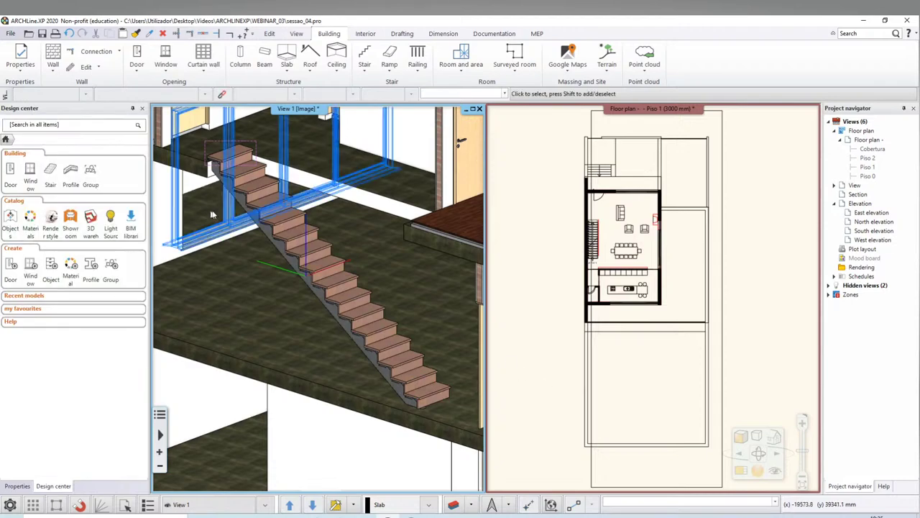
Zoom in to inspect the Wood66 riser boards and select the stair again
{"action": "scroll", "coordinate": [296, 232], "scroll_direction": "up", "scroll_amount": 2}
{"action": "scroll", "coordinate": [296, 237], "scroll_direction": "up", "scroll_amount": 2}
{"action": "scroll", "coordinate": [299, 252], "scroll_direction": "up", "scroll_amount": 2}
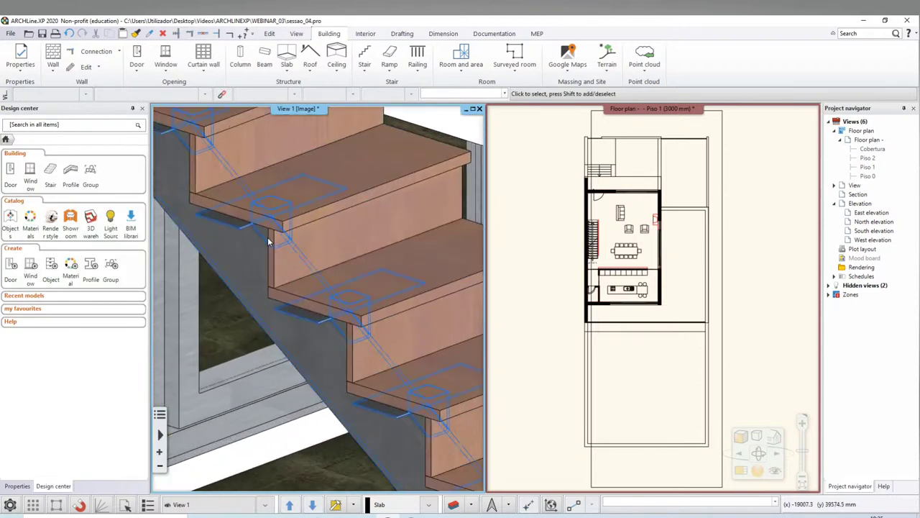
{"action": "scroll", "coordinate": [301, 269], "scroll_direction": "up", "scroll_amount": 2}
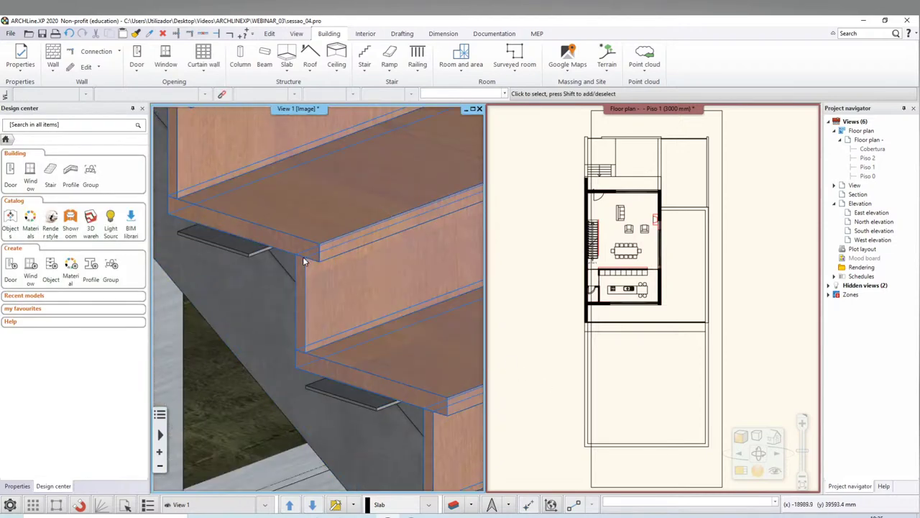
{"action": "scroll", "coordinate": [302, 257], "scroll_direction": "down", "scroll_amount": 3}
{"action": "scroll", "coordinate": [316, 265], "scroll_direction": "down", "scroll_amount": 3}
{"action": "left_click", "coordinate": [370, 357]}
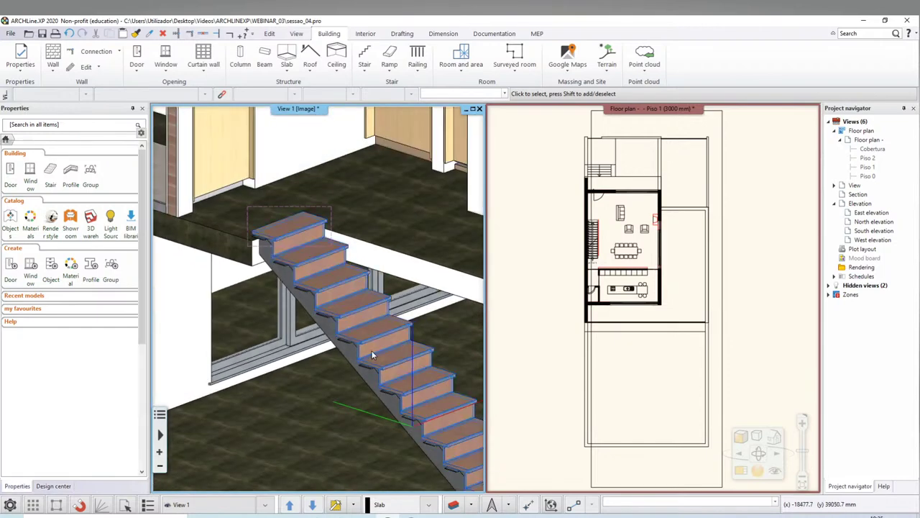
Uncheck Riser board in the stair's Support settings and apply, leaving open floating treads
{"action": "double_click", "coordinate": [395, 392]}
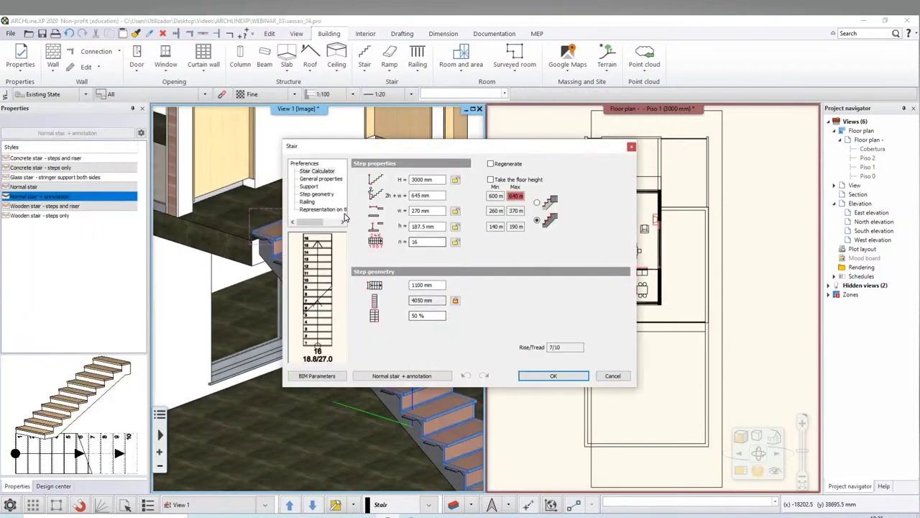
{"action": "left_click", "coordinate": [309, 187]}
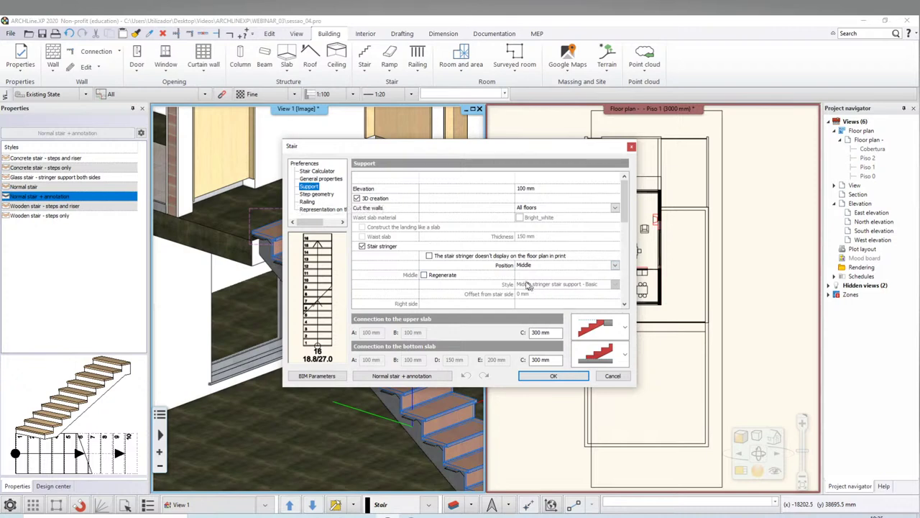
{"action": "scroll", "coordinate": [529, 252], "scroll_direction": "down", "scroll_amount": 3}
{"action": "scroll", "coordinate": [529, 249], "scroll_direction": "down", "scroll_amount": 1}
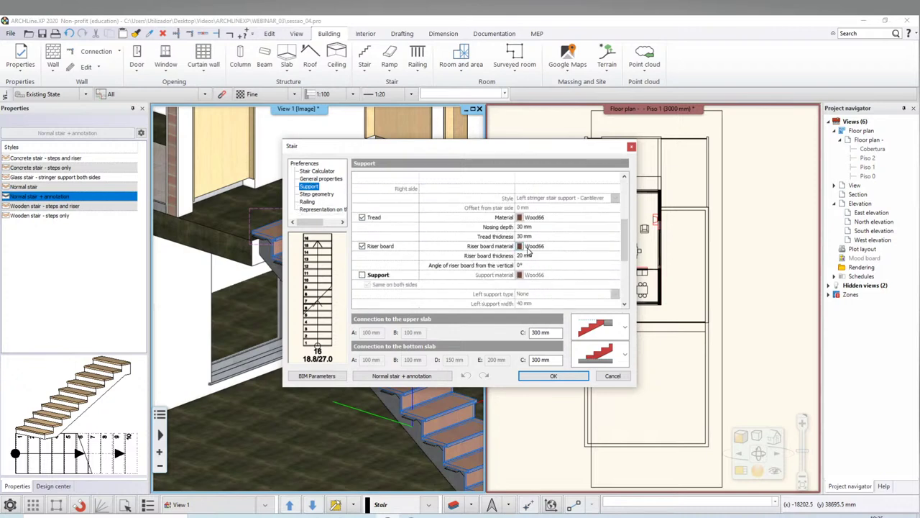
{"action": "left_click", "coordinate": [362, 247]}
{"action": "scroll", "coordinate": [530, 264], "scroll_direction": "down", "scroll_amount": 1}
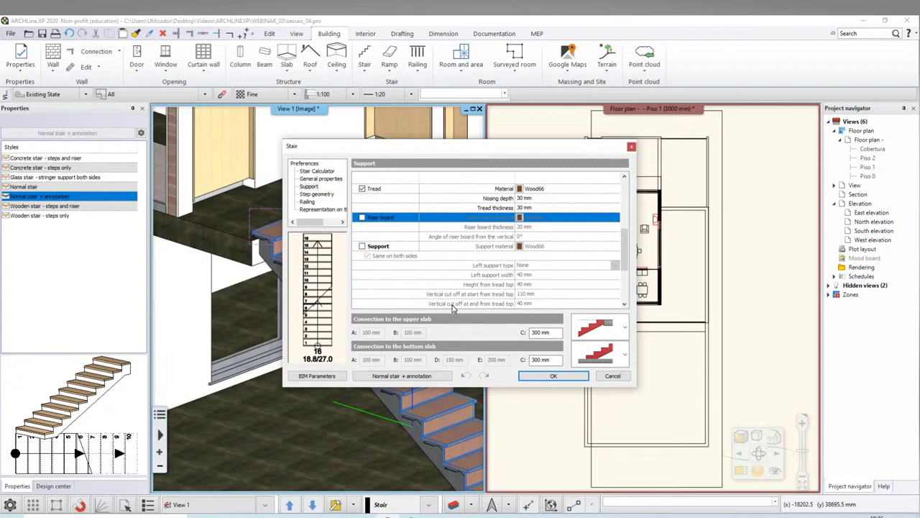
{"action": "scroll", "coordinate": [453, 306], "scroll_direction": "down", "scroll_amount": 2}
{"action": "scroll", "coordinate": [442, 298], "scroll_direction": "down", "scroll_amount": 1}
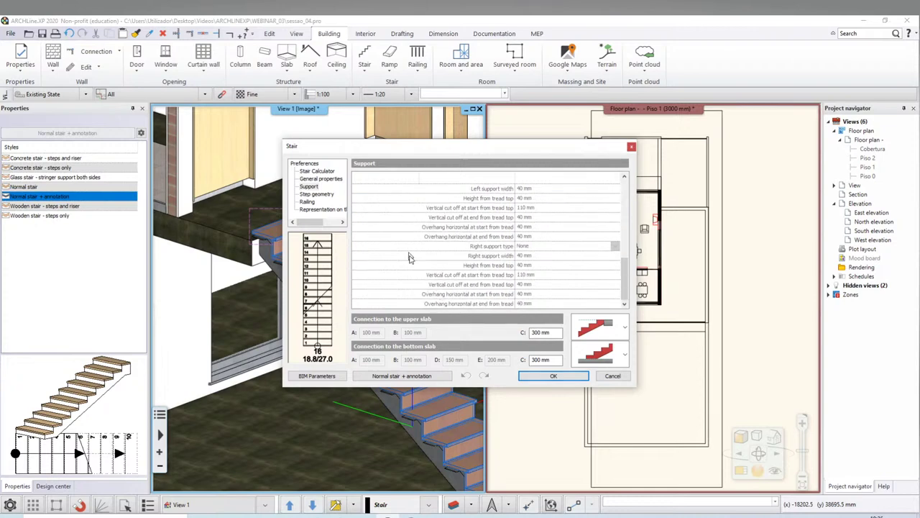
{"action": "scroll", "coordinate": [453, 210], "scroll_direction": "up", "scroll_amount": 2}
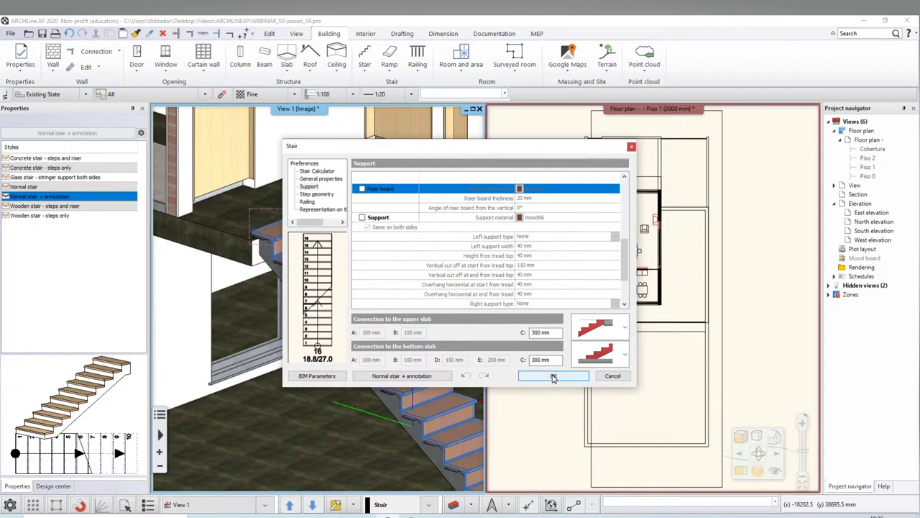
{"action": "left_click", "coordinate": [552, 377]}
{"action": "scroll", "coordinate": [391, 378], "scroll_direction": "down", "scroll_amount": 3}
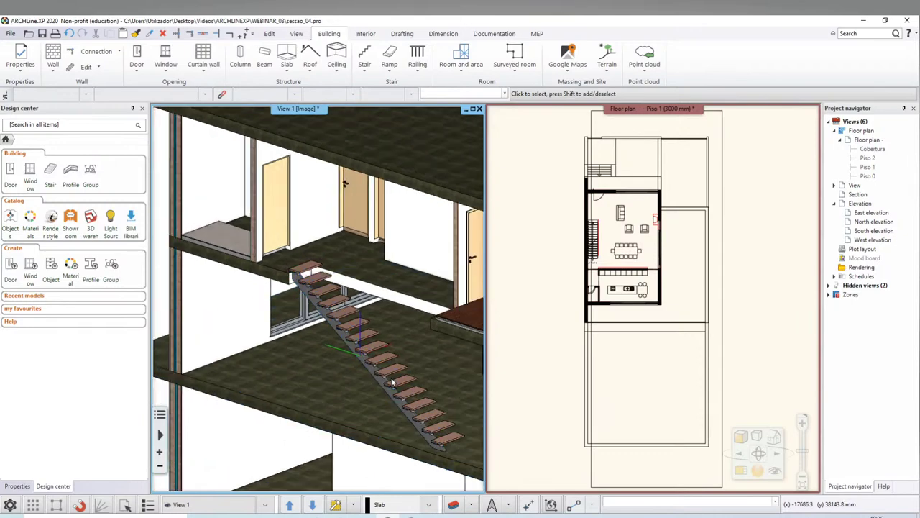
{"action": "scroll", "coordinate": [422, 430], "scroll_direction": "down", "scroll_amount": 3}
{"action": "middle_click_drag", "start_coordinate": [422, 427], "coordinate": [385, 385]}
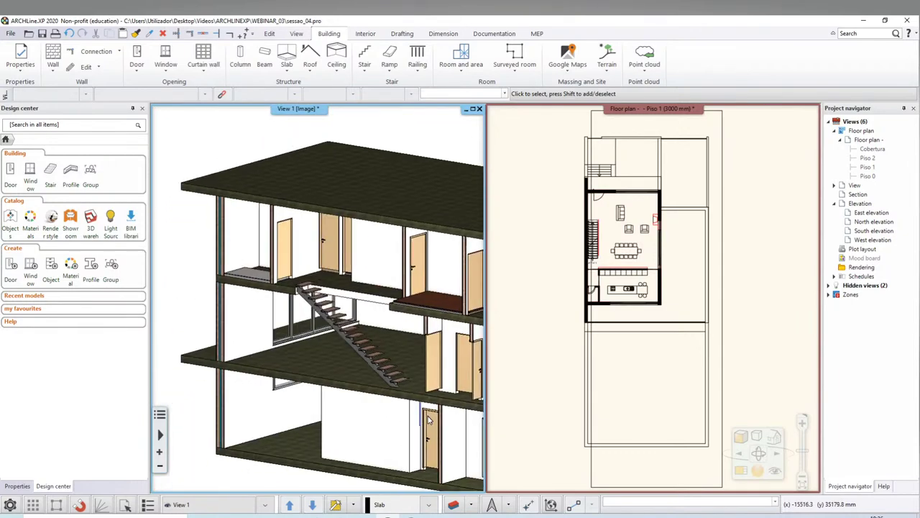
{"action": "scroll", "coordinate": [384, 387], "scroll_direction": "up", "scroll_amount": 1}
{"action": "scroll", "coordinate": [379, 383], "scroll_direction": "up", "scroll_amount": 1}
{"action": "scroll", "coordinate": [358, 273], "scroll_direction": "up", "scroll_amount": 1}
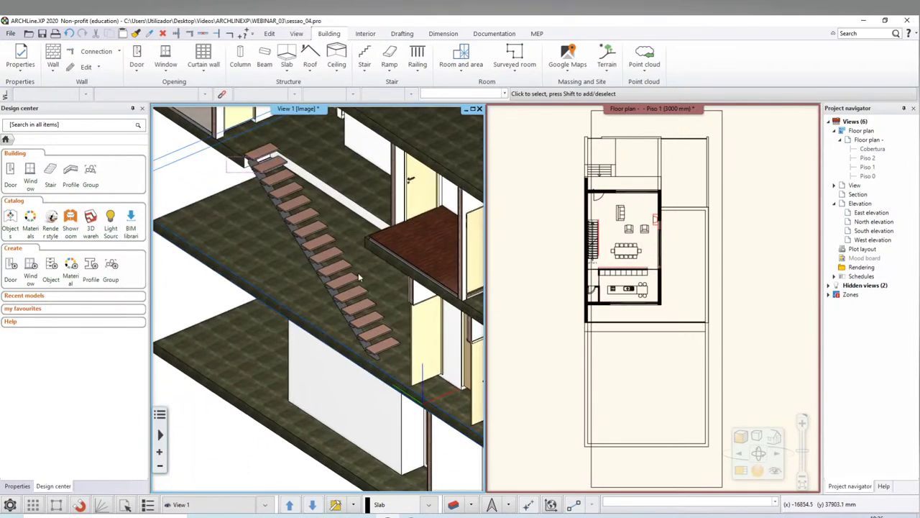
{"action": "left_click", "coordinate": [321, 260]}
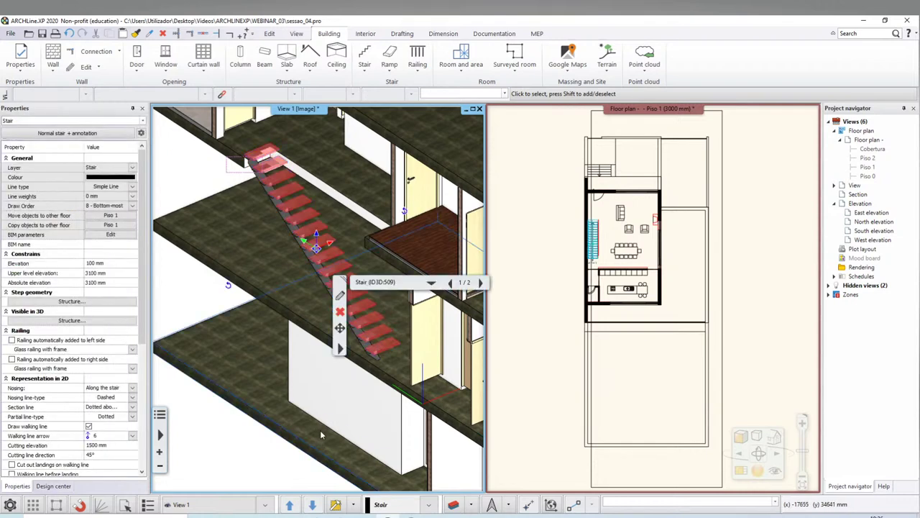
{"action": "key", "text": "Escape"}
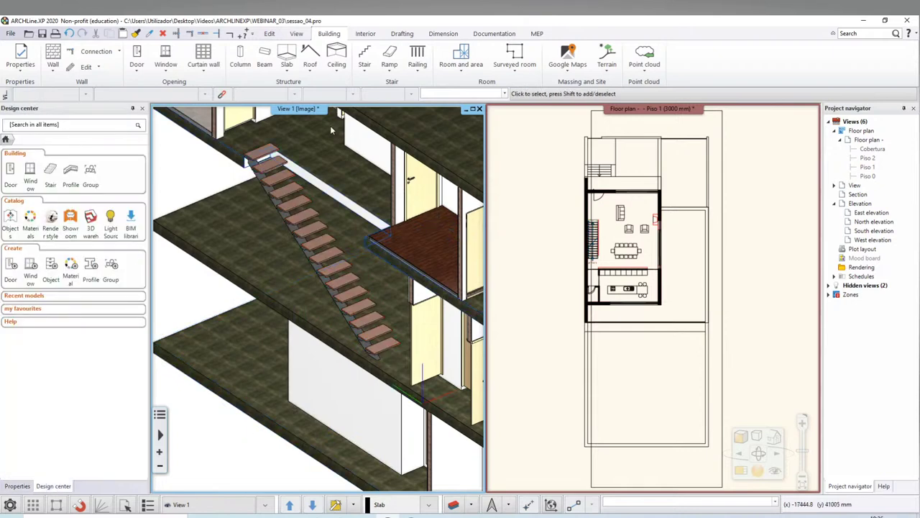
{"action": "left_click", "coordinate": [284, 180]}
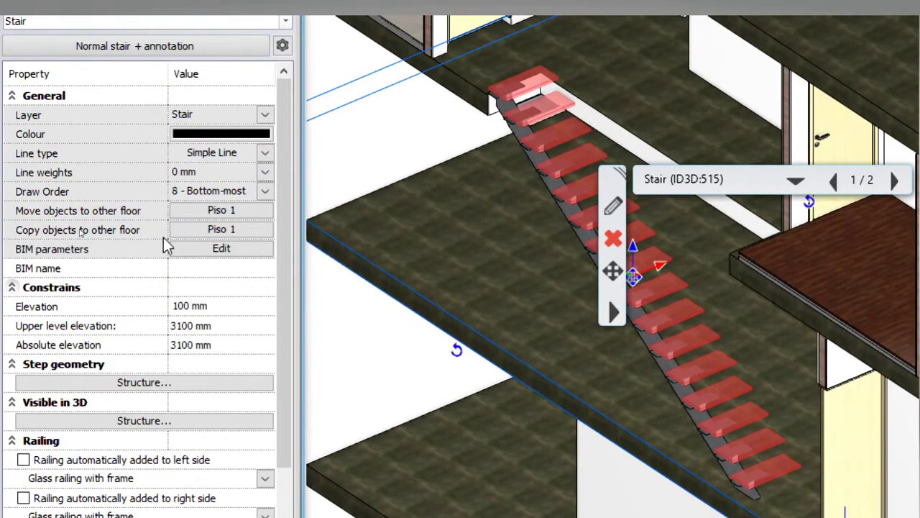
{"action": "left_click", "coordinate": [216, 232]}
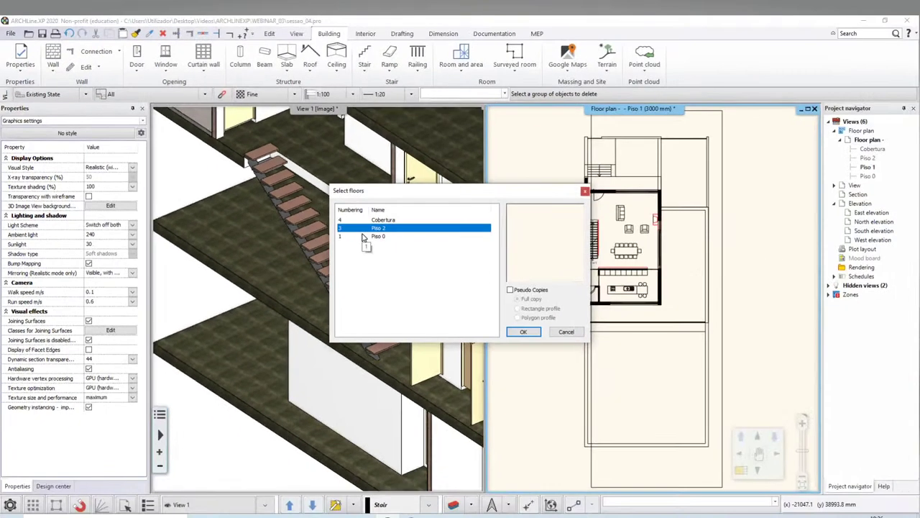
Copy the open-tread stair to Piso 0
{"action": "left_click", "coordinate": [383, 238]}
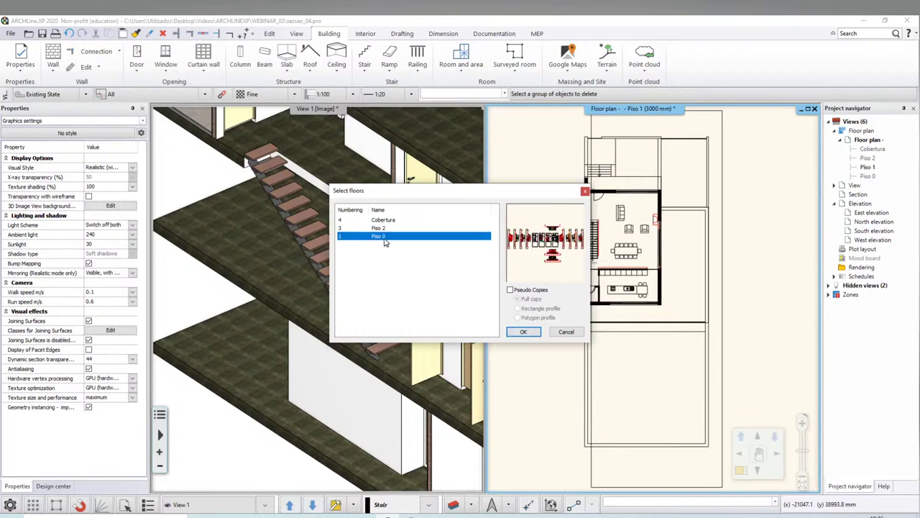
{"action": "left_click", "coordinate": [523, 333]}
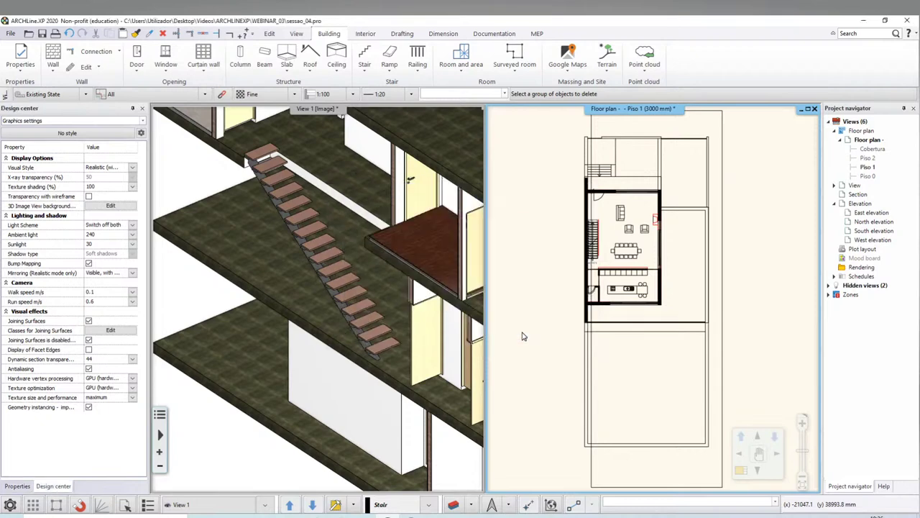
{"action": "scroll", "coordinate": [323, 392], "scroll_direction": "up", "scroll_amount": 5}
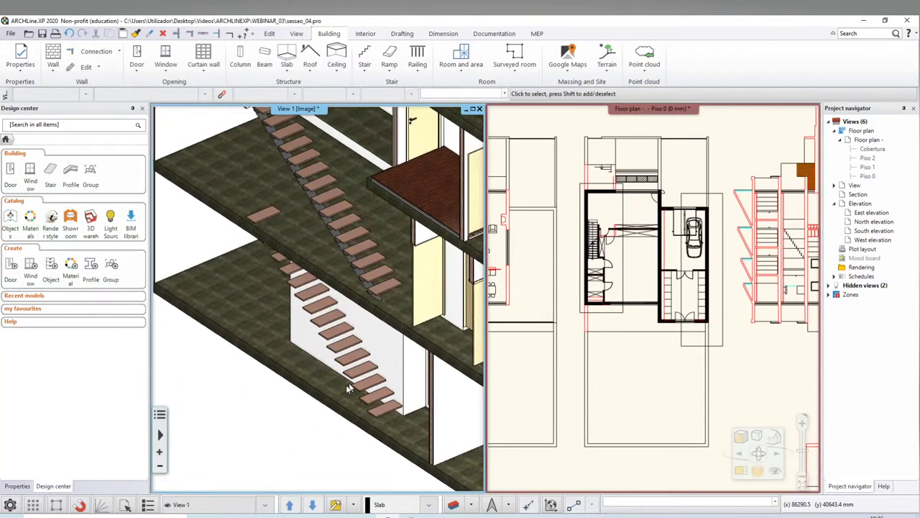
{"action": "scroll", "coordinate": [352, 379], "scroll_direction": "down", "scroll_amount": 3}
Copy the stair stringer to Piso 0 as well, then select the copied lower stair
{"action": "left_click", "coordinate": [629, 352]}
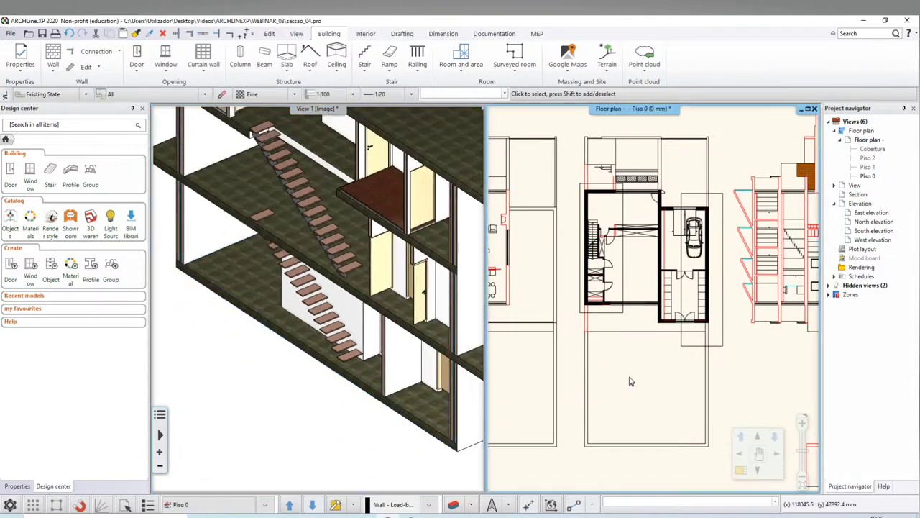
{"action": "scroll", "coordinate": [315, 230], "scroll_direction": "up", "scroll_amount": 3}
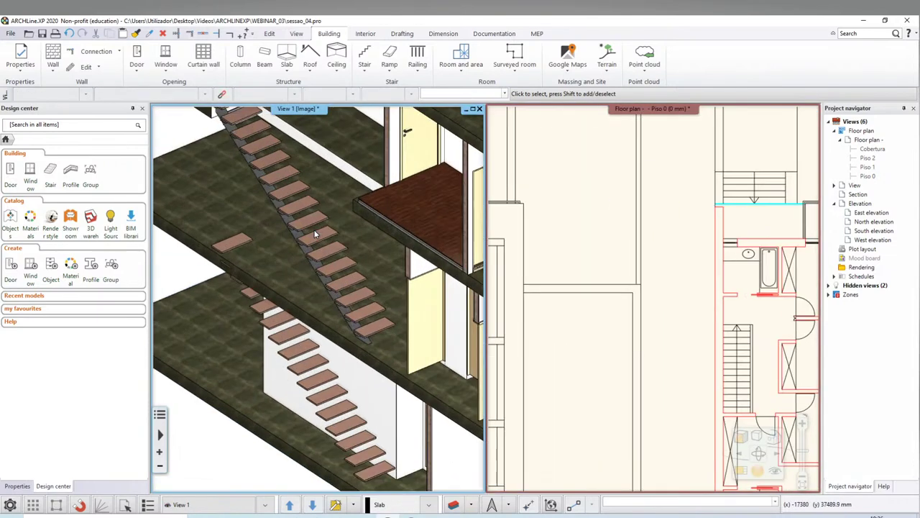
{"action": "left_click", "coordinate": [290, 241]}
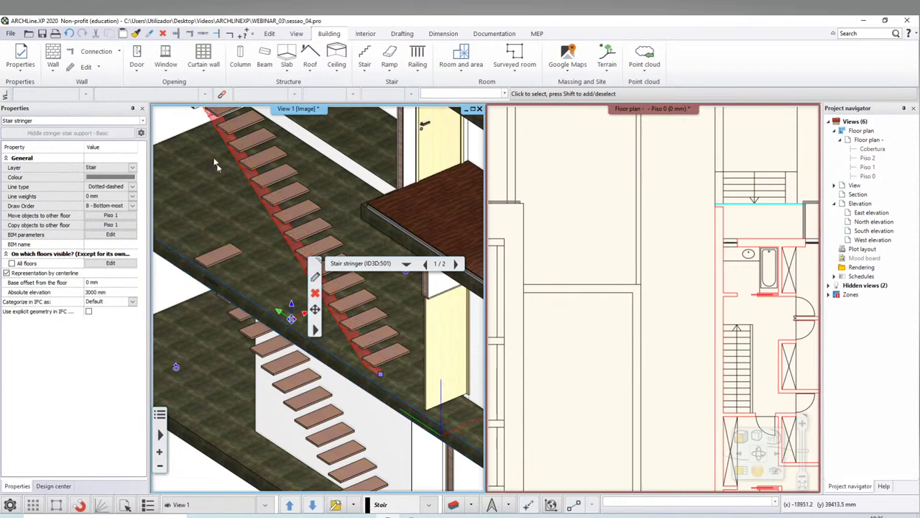
{"action": "left_click", "coordinate": [112, 225]}
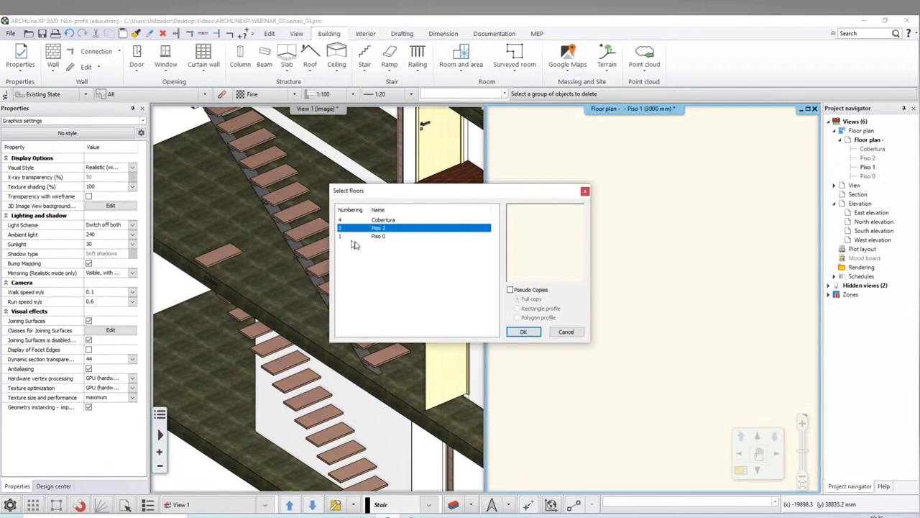
{"action": "left_click", "coordinate": [394, 249]}
{"action": "left_click", "coordinate": [379, 238]}
{"action": "left_click", "coordinate": [525, 331]}
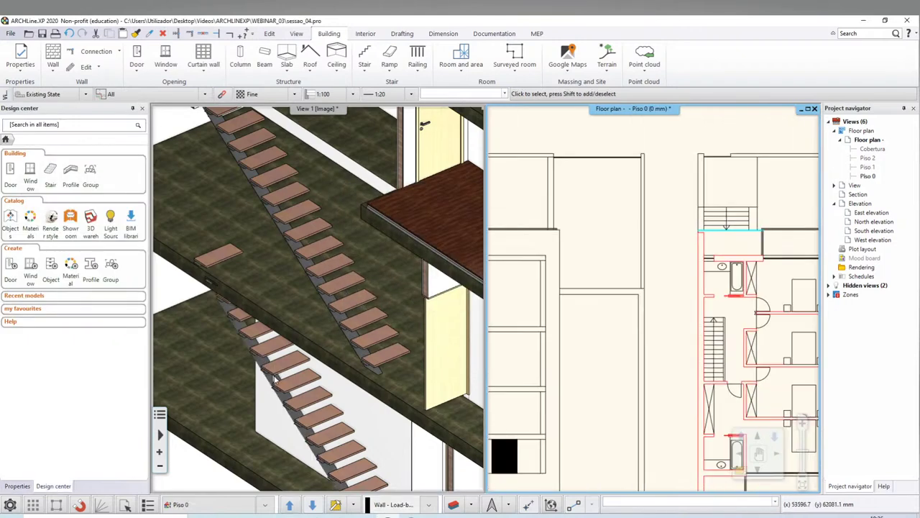
{"action": "scroll", "coordinate": [216, 431], "scroll_direction": "down", "scroll_amount": 2}
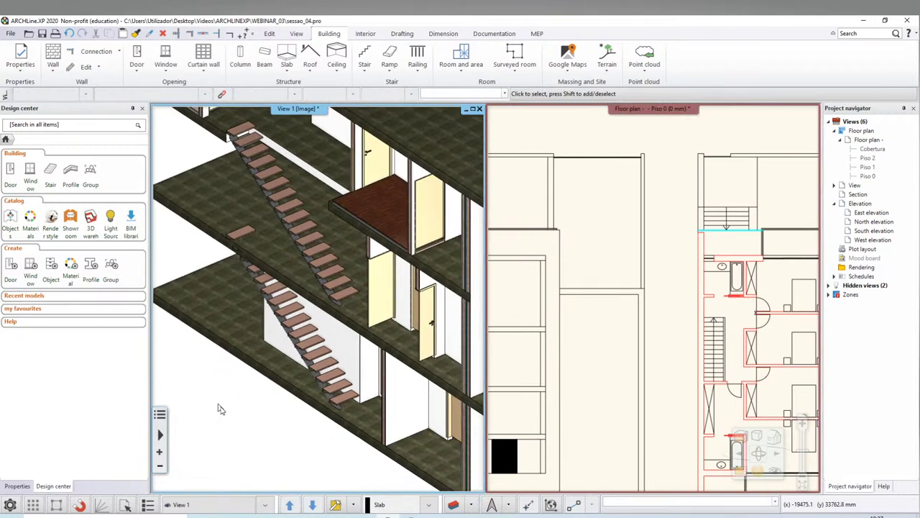
{"action": "left_click", "coordinate": [276, 317]}
{"action": "left_click", "coordinate": [276, 318]}
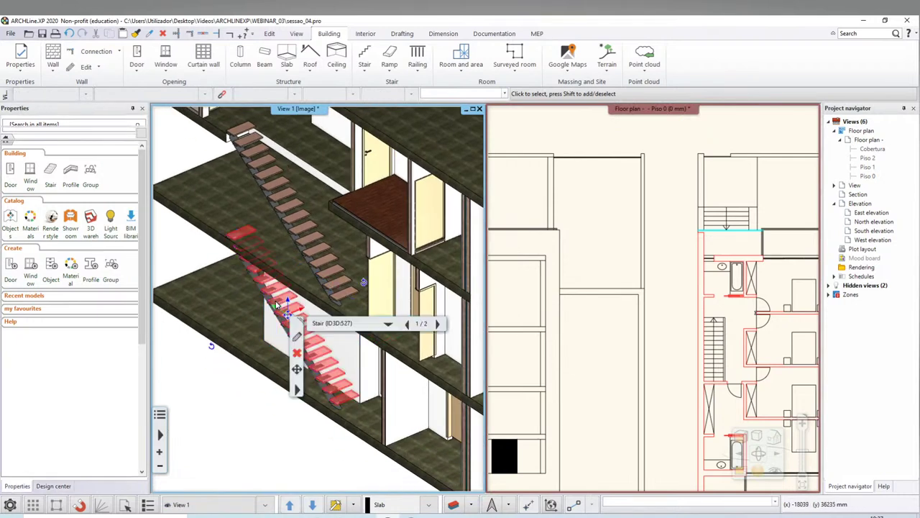
Cut the slabs above the lower stair and turn to a front elevation of the stairs
{"action": "left_click", "coordinate": [296, 390]}
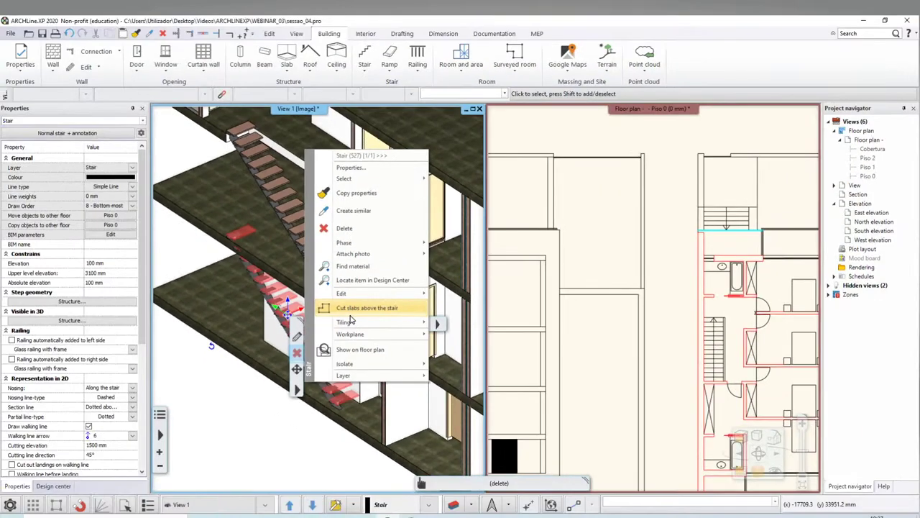
{"action": "left_click", "coordinate": [353, 305]}
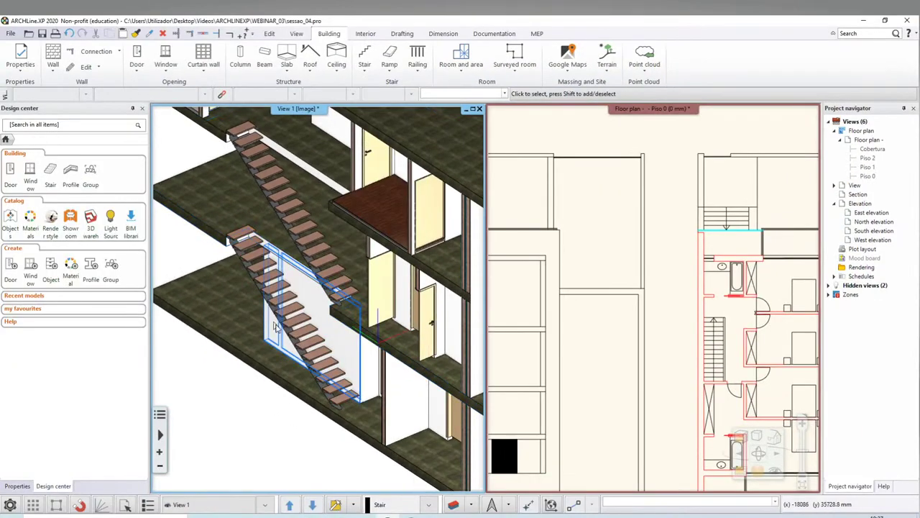
{"action": "mouse_move", "coordinate": [276, 327]}
{"action": "middle_mouse_down"}
{"action": "mouse_move", "coordinate": [457, 369]}
{"action": "mouse_move", "coordinate": [425, 364]}
{"action": "mouse_move", "coordinate": [384, 291]}
{"action": "mouse_move", "coordinate": [333, 343]}
{"action": "middle_mouse_up"}
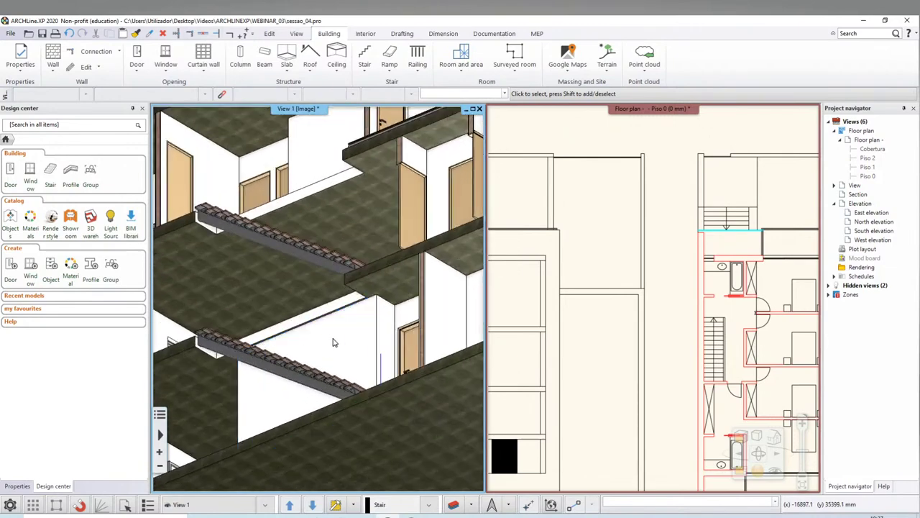
Offset the slab opening's edge 50 mm outward
{"action": "scroll", "coordinate": [333, 343], "scroll_direction": "up", "scroll_amount": 5}
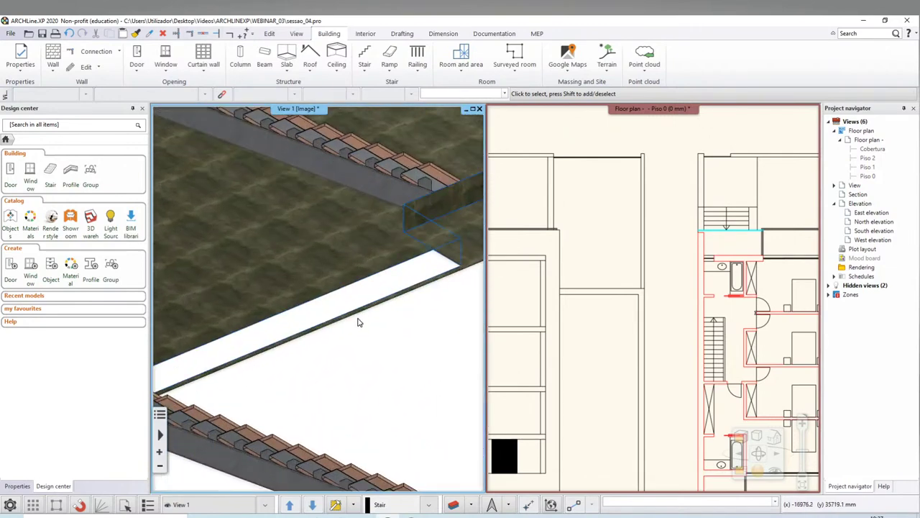
{"action": "left_click", "coordinate": [336, 265]}
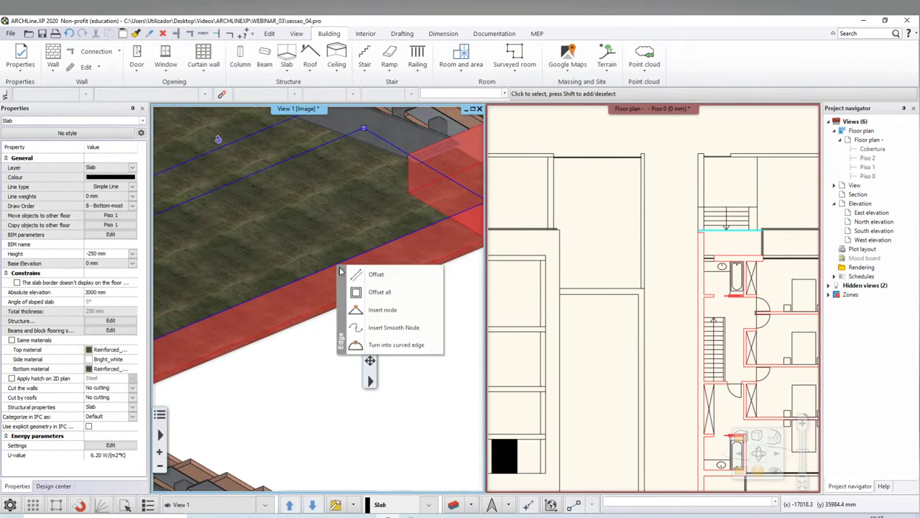
{"action": "left_click", "coordinate": [376, 274]}
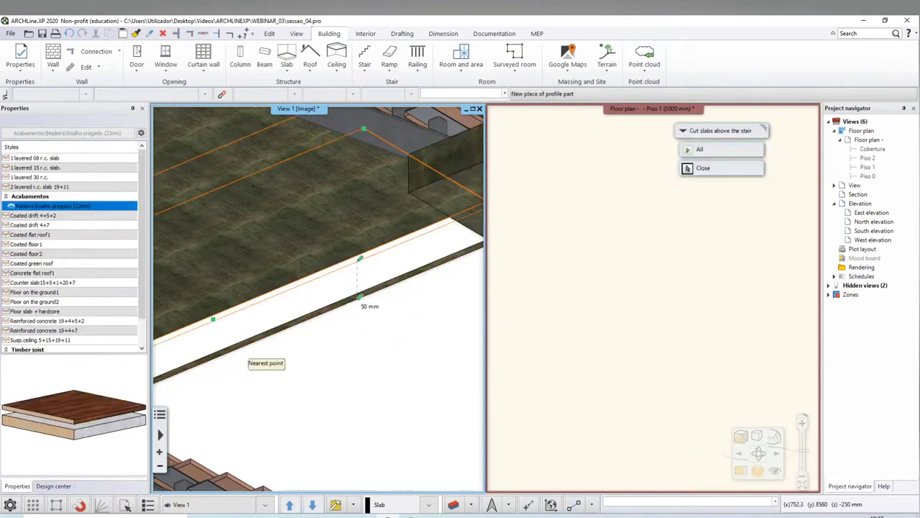
{"action": "left_click", "coordinate": [359, 297]}
{"action": "scroll", "coordinate": [360, 302], "scroll_direction": "down", "scroll_amount": 4}
{"action": "scroll", "coordinate": [358, 309], "scroll_direction": "down", "scroll_amount": 1}
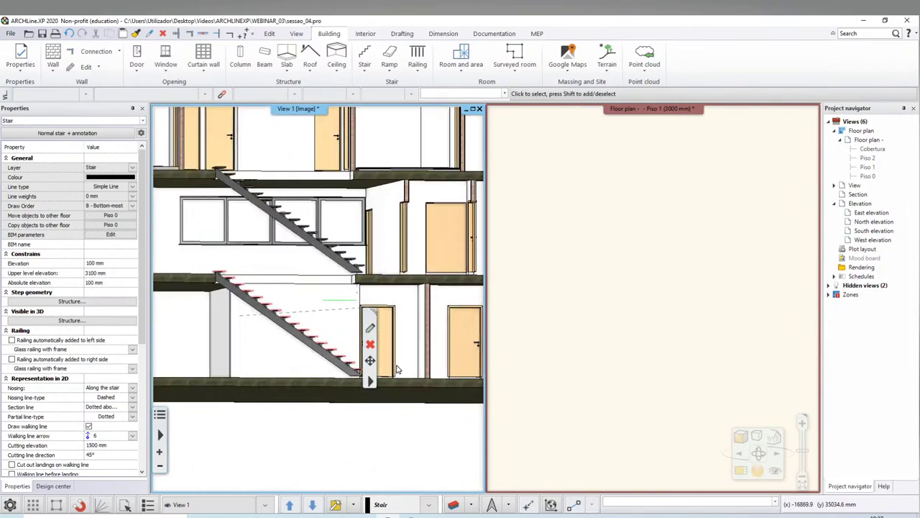
Orbit the 3D view down onto the upper stair landing and select the upper stair
{"action": "mouse_move", "coordinate": [398, 370]}
{"action": "middle_mouse_down"}
{"action": "mouse_move", "coordinate": [354, 280]}
{"action": "mouse_move", "coordinate": [322, 359]}
{"action": "middle_mouse_up"}
{"action": "scroll", "coordinate": [324, 294], "scroll_direction": "up", "scroll_amount": 3}
{"action": "scroll", "coordinate": [309, 306], "scroll_direction": "down", "scroll_amount": 3}
{"action": "scroll", "coordinate": [322, 297], "scroll_direction": "up", "scroll_amount": 2}
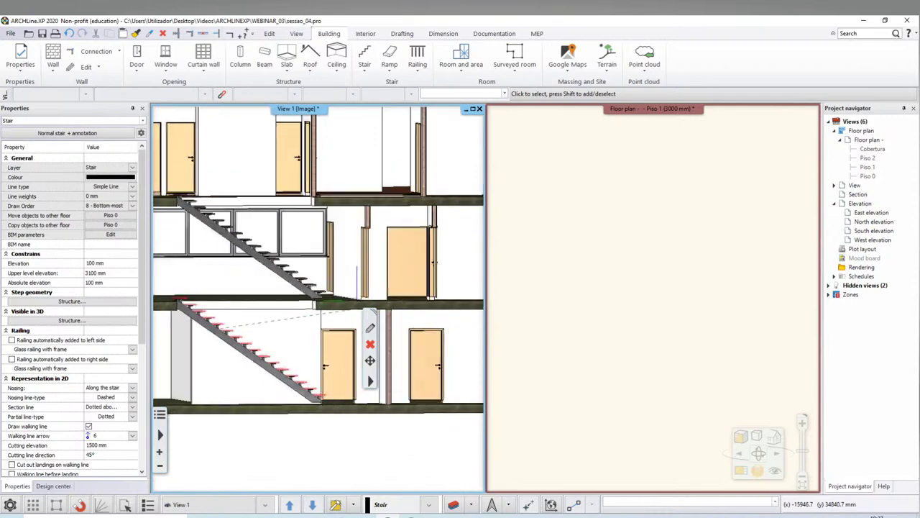
{"action": "mouse_move", "coordinate": [358, 281]}
{"action": "middle_mouse_down"}
{"action": "mouse_move", "coordinate": [358, 328]}
{"action": "mouse_move", "coordinate": [352, 322]}
{"action": "middle_mouse_up"}
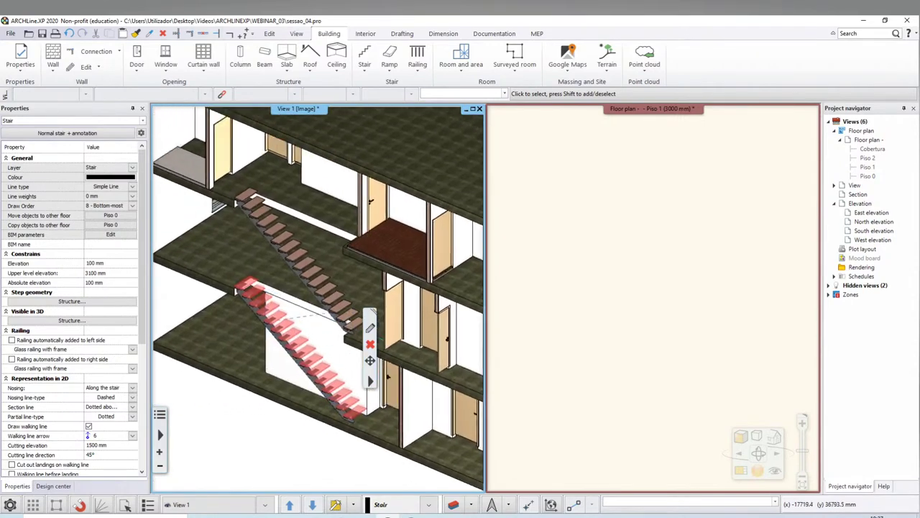
{"action": "scroll", "coordinate": [312, 298], "scroll_direction": "up", "scroll_amount": 2}
{"action": "scroll", "coordinate": [312, 298], "scroll_direction": "up", "scroll_amount": 2}
{"action": "scroll", "coordinate": [314, 297], "scroll_direction": "down", "scroll_amount": 2}
{"action": "scroll", "coordinate": [314, 298], "scroll_direction": "down", "scroll_amount": 1}
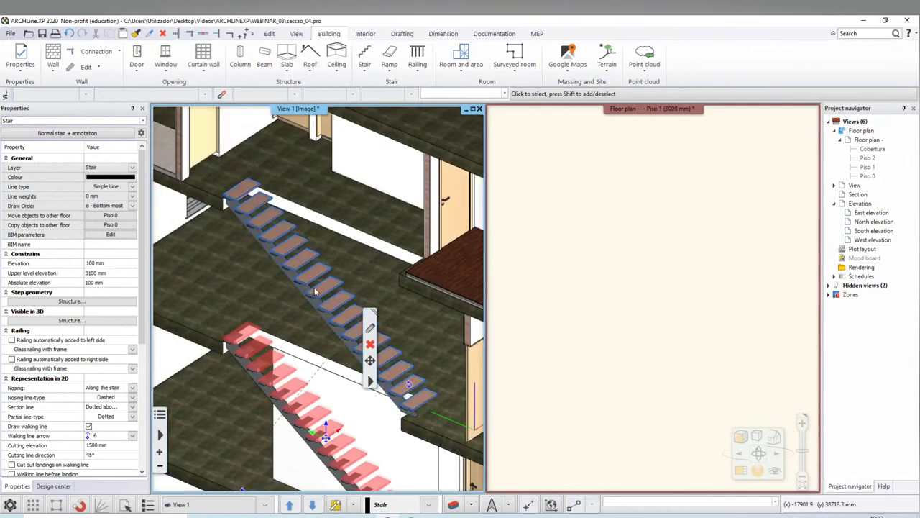
{"action": "left_click", "coordinate": [314, 292]}
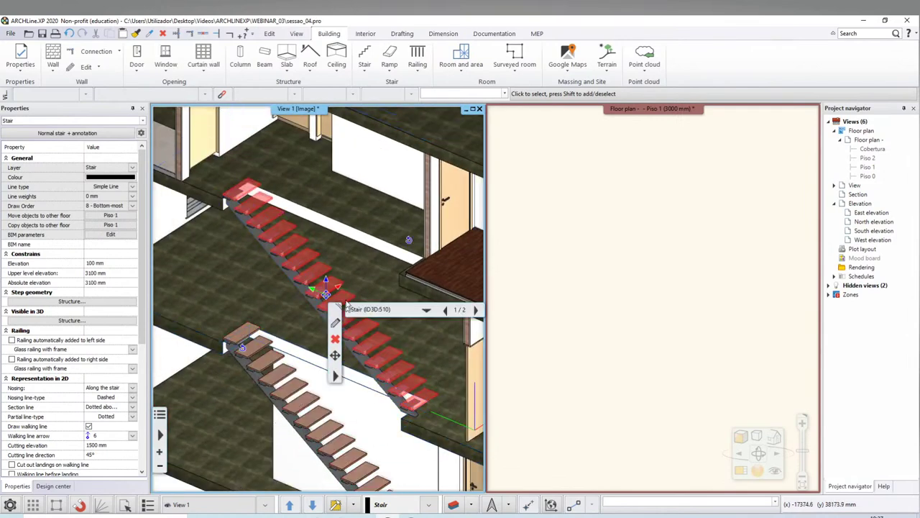
Activate the Piso 1 floor plan, zoom in on the 16-step stair symbol, and clear the selection
{"action": "scroll", "coordinate": [348, 305], "scroll_direction": "down", "scroll_amount": 1}
{"action": "left_click", "coordinate": [559, 368]}
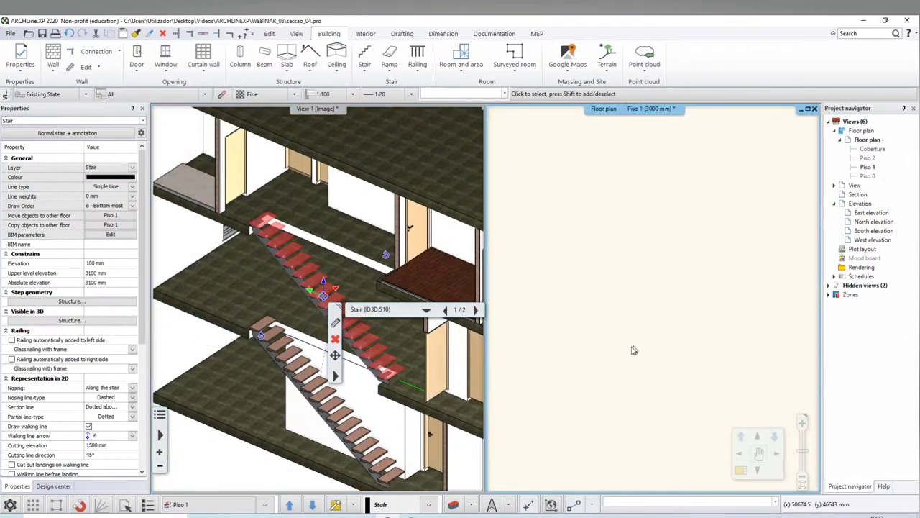
{"action": "scroll", "coordinate": [705, 298], "scroll_direction": "up", "scroll_amount": 2}
{"action": "scroll", "coordinate": [690, 287], "scroll_direction": "up", "scroll_amount": 2}
{"action": "scroll", "coordinate": [668, 281], "scroll_direction": "up", "scroll_amount": 2}
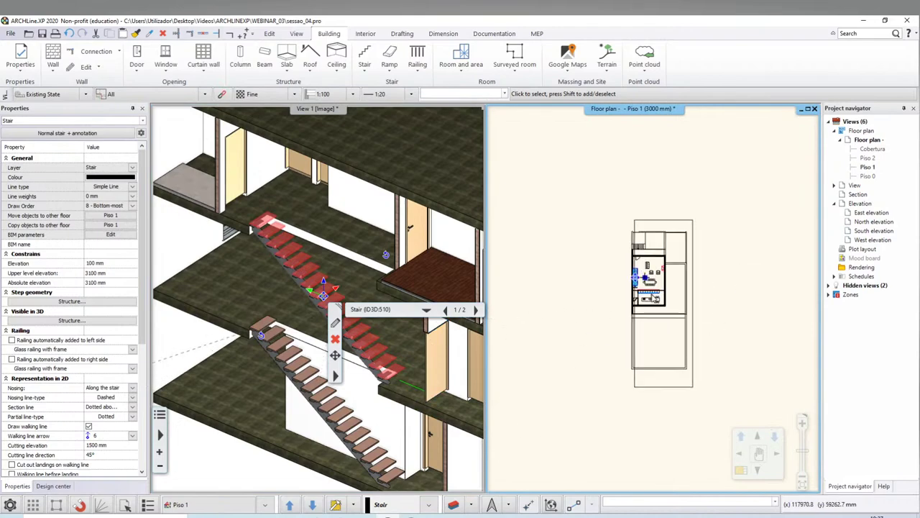
{"action": "scroll", "coordinate": [637, 258], "scroll_direction": "up", "scroll_amount": 3}
{"action": "scroll", "coordinate": [637, 259], "scroll_direction": "up", "scroll_amount": 1}
{"action": "key", "text": "Escape"}
{"action": "scroll", "coordinate": [631, 273], "scroll_direction": "up", "scroll_amount": 1}
Step through the floor plans from Piso 0 up to Piso 2
{"action": "scroll", "coordinate": [625, 288], "scroll_direction": "up", "scroll_amount": 1}
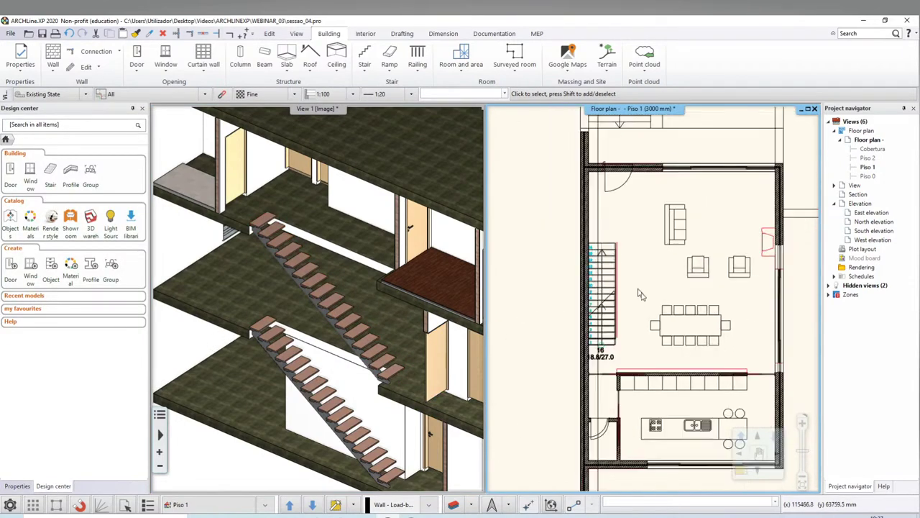
{"action": "scroll", "coordinate": [620, 300], "scroll_direction": "up", "scroll_amount": 1}
{"action": "scroll", "coordinate": [620, 301], "scroll_direction": "up", "scroll_amount": 1}
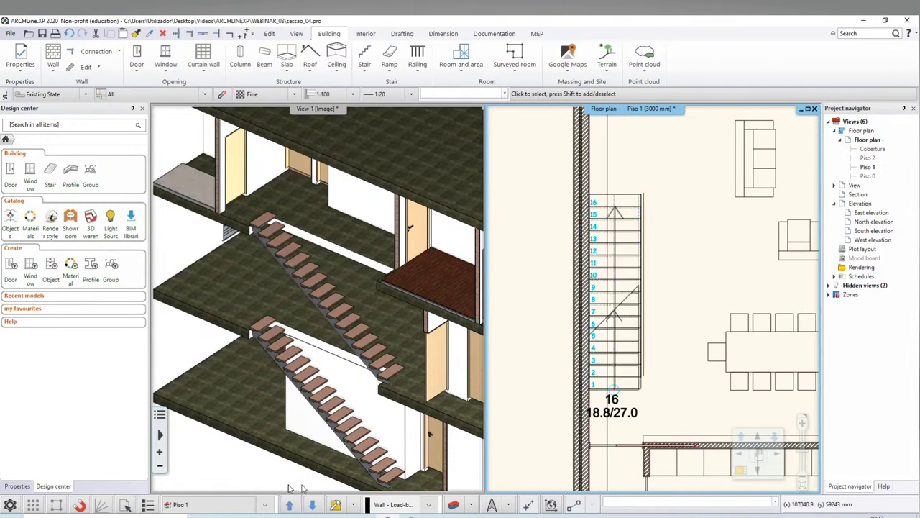
{"action": "left_click", "coordinate": [311, 508]}
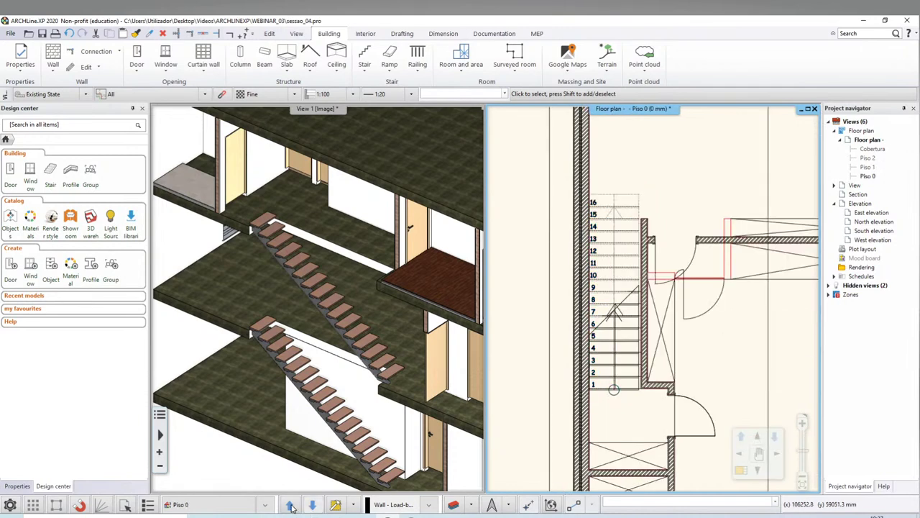
{"action": "left_click", "coordinate": [291, 506]}
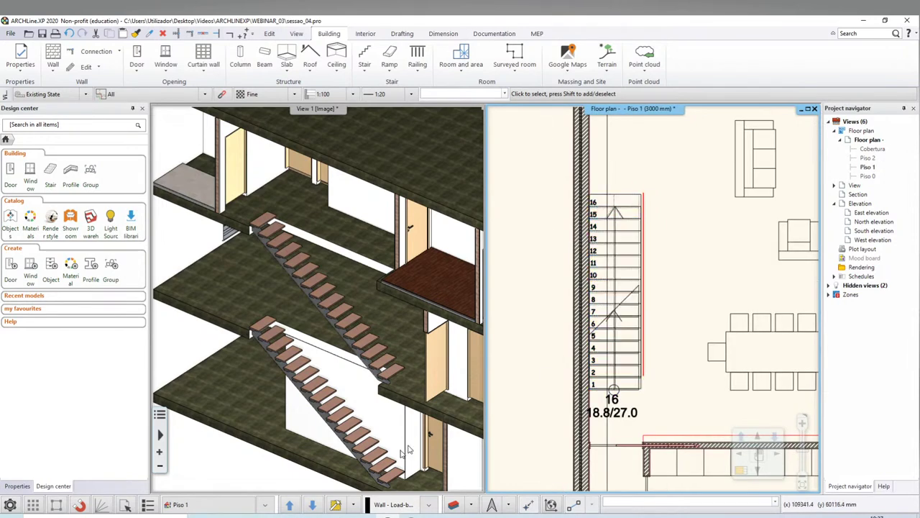
{"action": "left_click", "coordinate": [294, 507]}
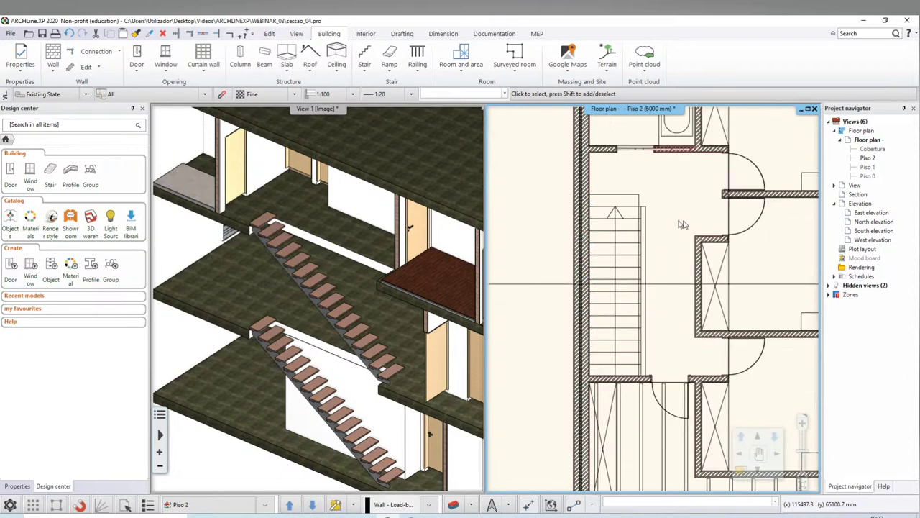
Window-select the Piso 2 stair symbol, then delete a single stair line
{"action": "scroll", "coordinate": [683, 224], "scroll_direction": "up", "scroll_amount": 2}
{"action": "left_click", "coordinate": [687, 183]}
{"action": "scroll", "coordinate": [612, 431], "scroll_direction": "up", "scroll_amount": 1}
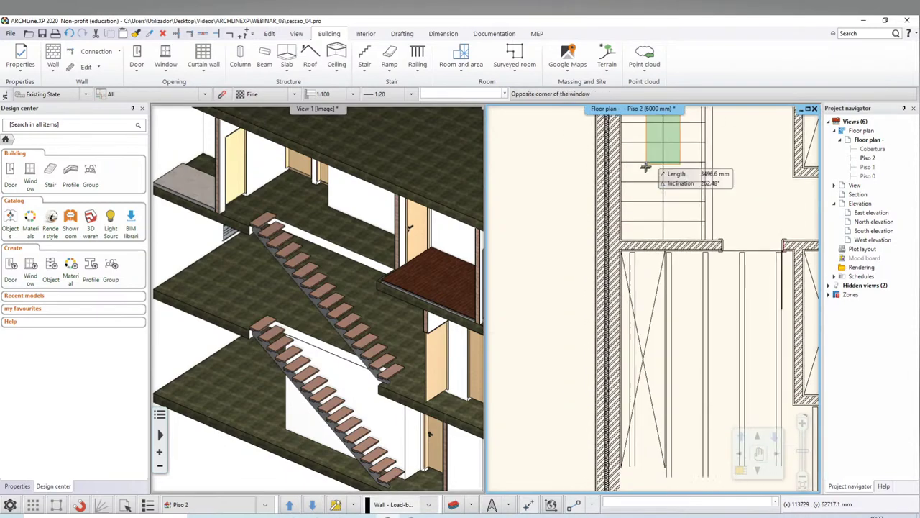
{"action": "middle_click_drag", "start_coordinate": [645, 169], "coordinate": [617, 302]}
{"action": "left_click", "coordinate": [627, 224]}
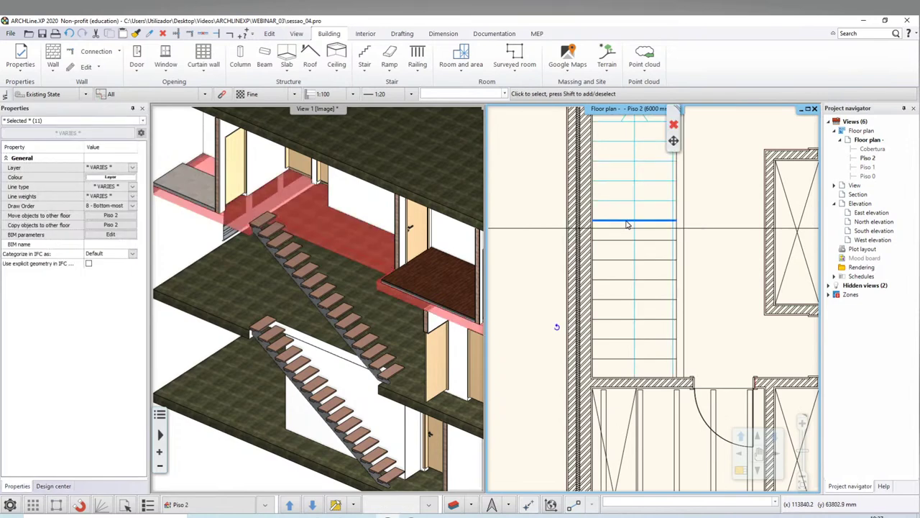
{"action": "key", "text": "Escape"}
{"action": "left_click", "coordinate": [642, 241]}
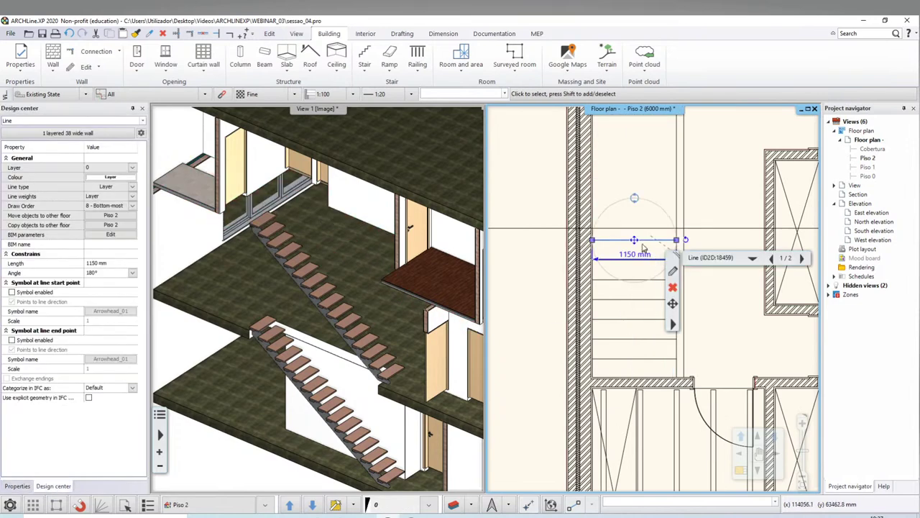
{"action": "left_click", "coordinate": [672, 287]}
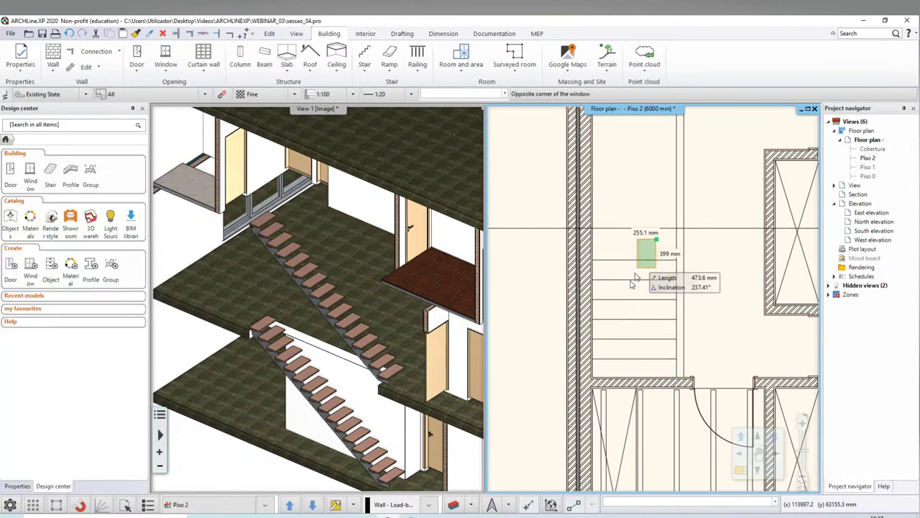
Window-select and delete six leftover tread lines from the stair symbol
{"action": "left_click", "coordinate": [652, 248]}
{"action": "left_click", "coordinate": [616, 358]}
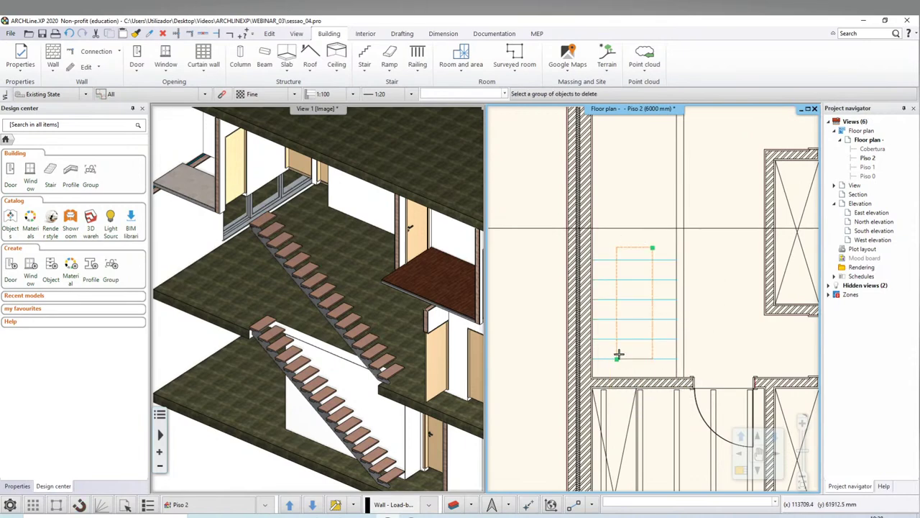
{"action": "right_click", "coordinate": [635, 321]}
{"action": "left_click", "coordinate": [665, 242]}
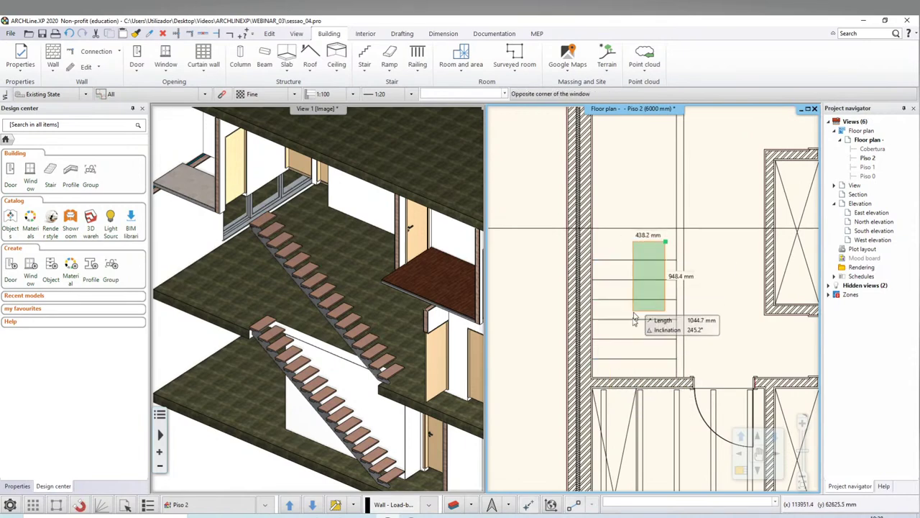
{"action": "left_click", "coordinate": [618, 366]}
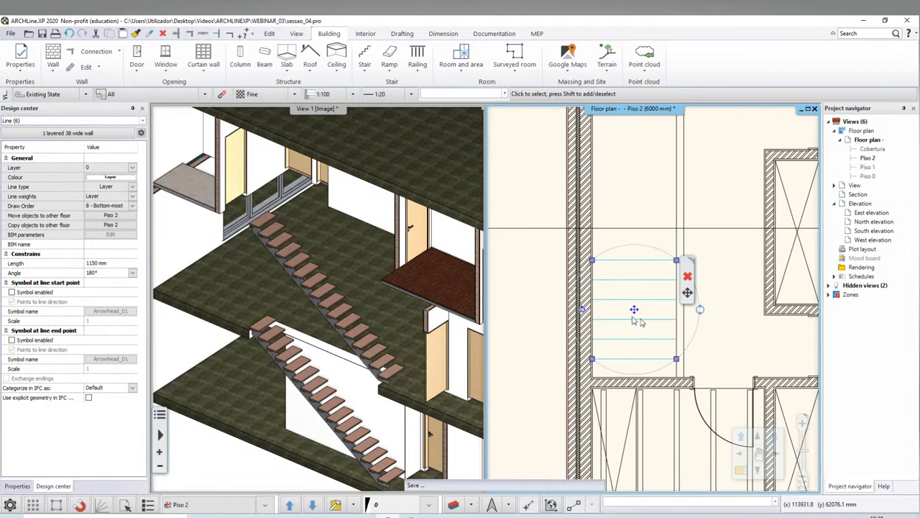
{"action": "key", "text": "Delete"}
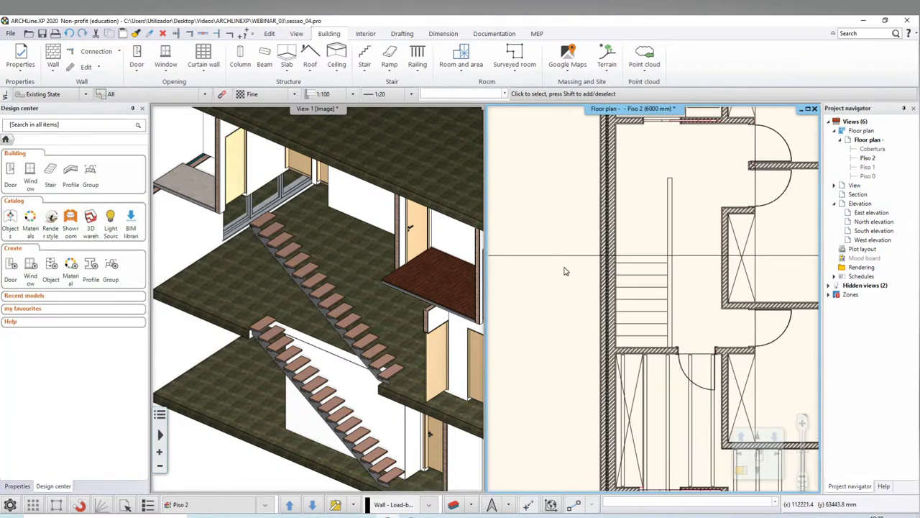
Delete another stair line and check the remaining symbol lines
{"action": "left_click", "coordinate": [641, 198]}
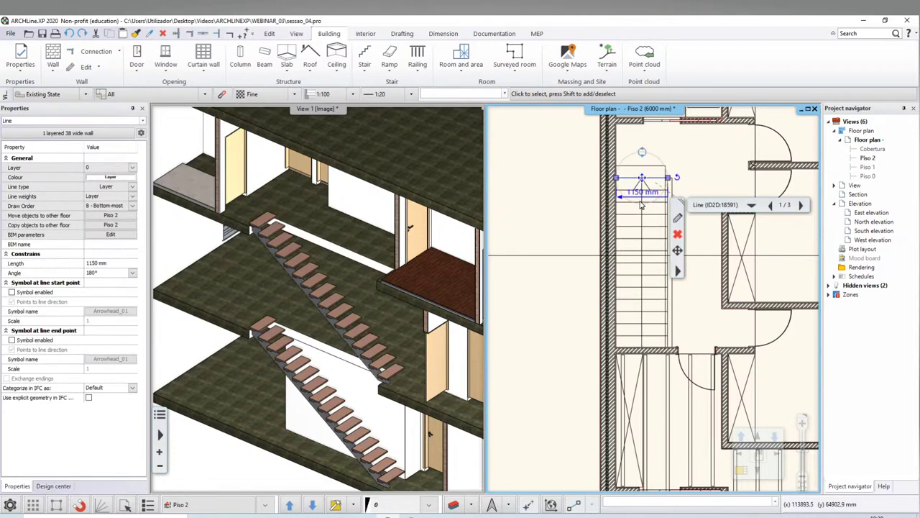
{"action": "left_click", "coordinate": [677, 233]}
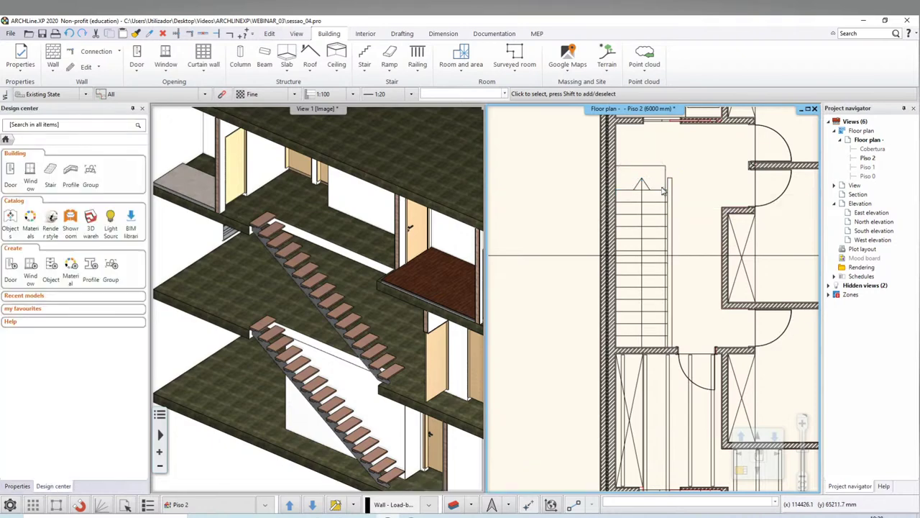
{"action": "key", "text": "super"}
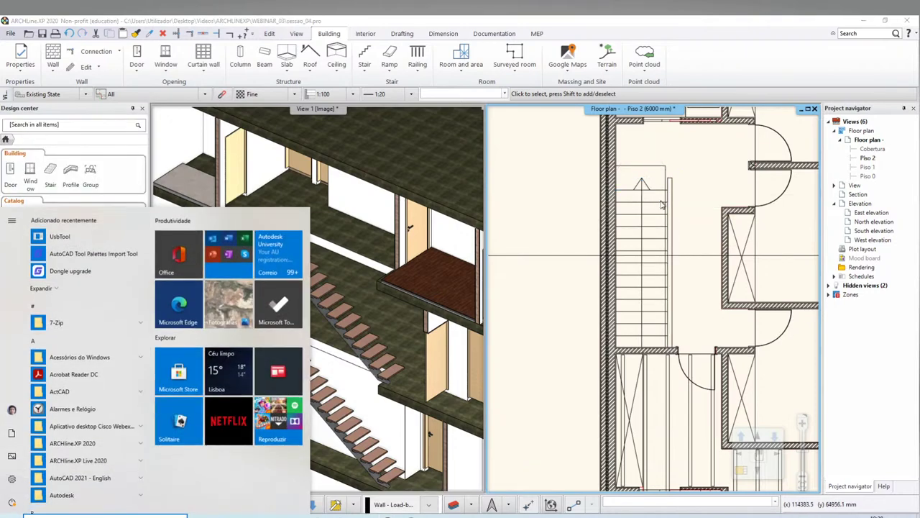
{"action": "left_click", "coordinate": [642, 201]}
{"action": "key", "text": "Escape"}
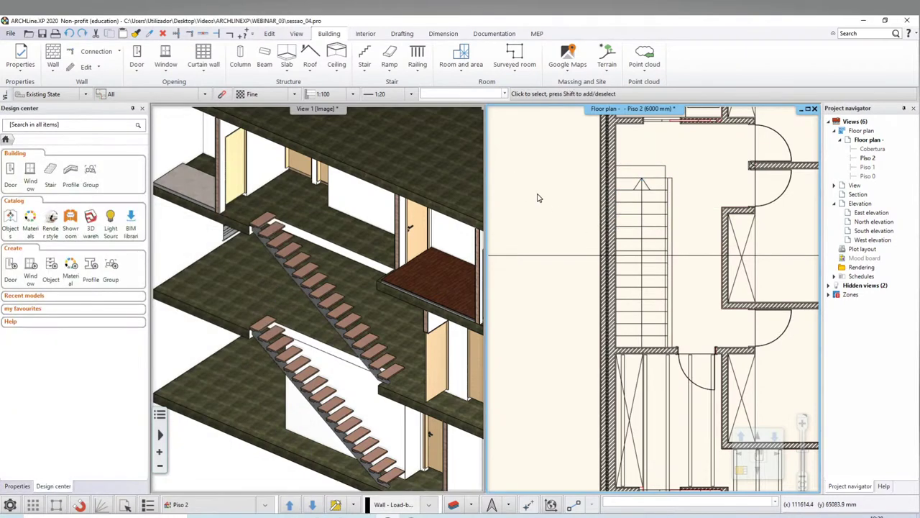
{"action": "scroll", "coordinate": [540, 198], "scroll_direction": "down", "scroll_amount": 2}
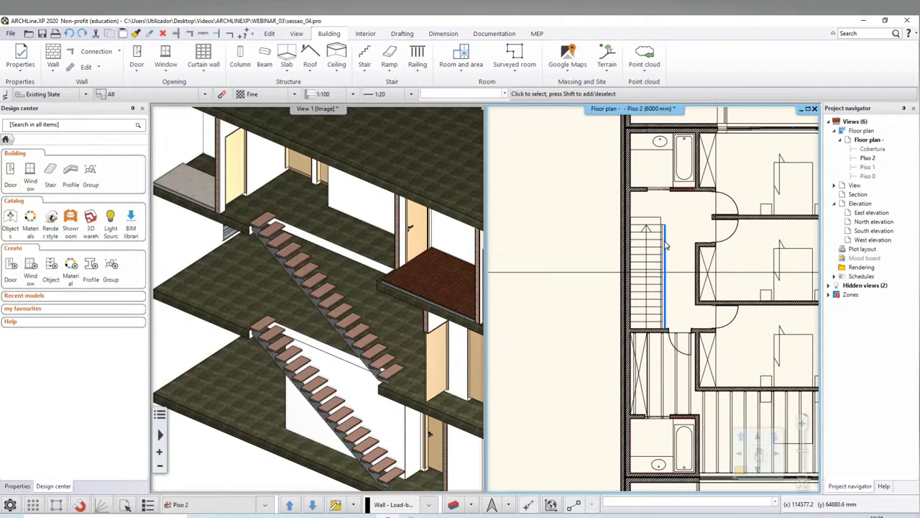
{"action": "scroll", "coordinate": [689, 278], "scroll_direction": "up", "scroll_amount": 2}
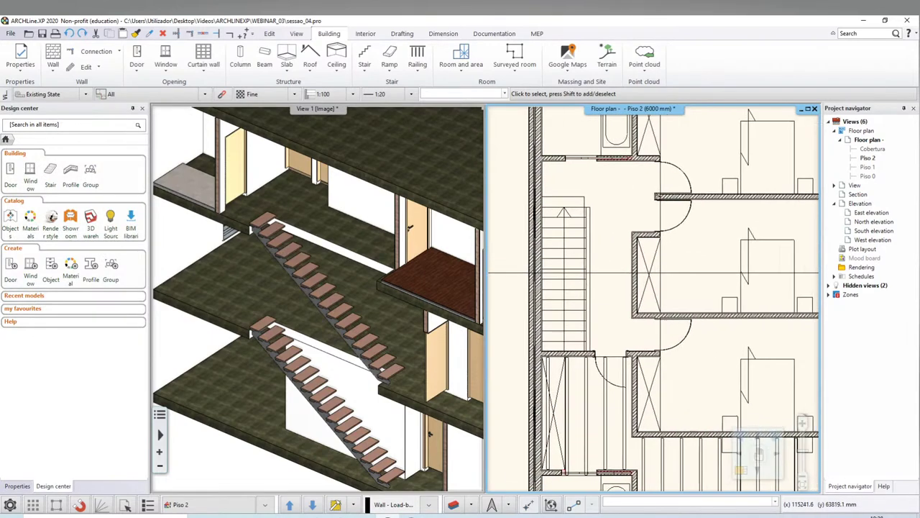
Select the upper stair and open its settings at the floor-plan representation page
{"action": "left_click", "coordinate": [323, 306]}
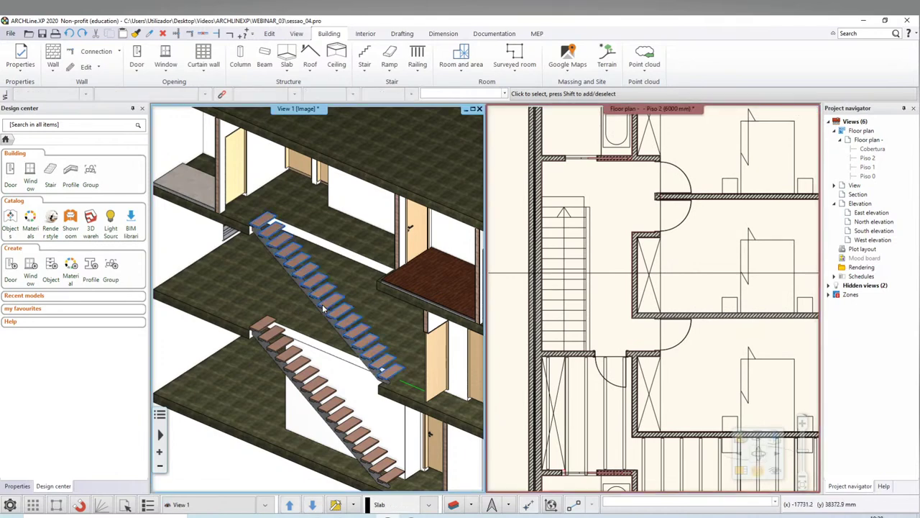
{"action": "left_click", "coordinate": [299, 272]}
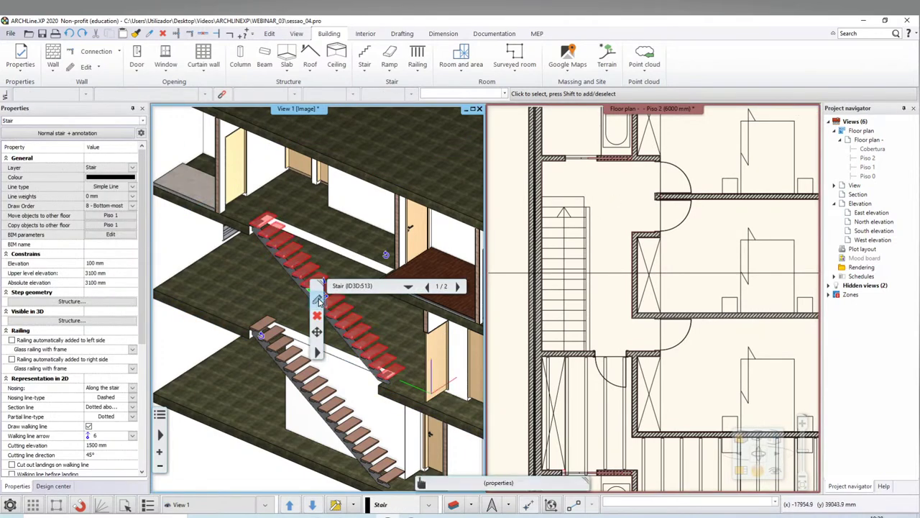
{"action": "left_click", "coordinate": [318, 299]}
{"action": "key", "text": "Escape"}
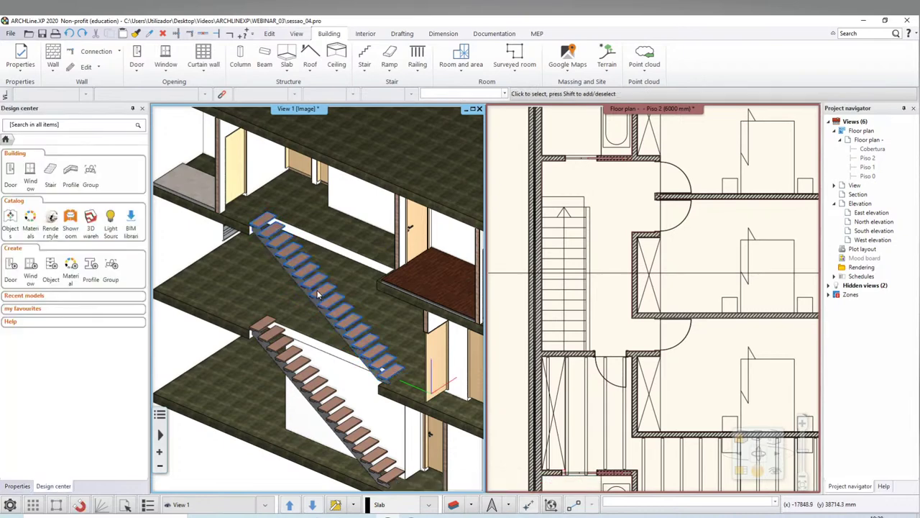
{"action": "left_click", "coordinate": [316, 291]}
{"action": "left_click", "coordinate": [332, 321]}
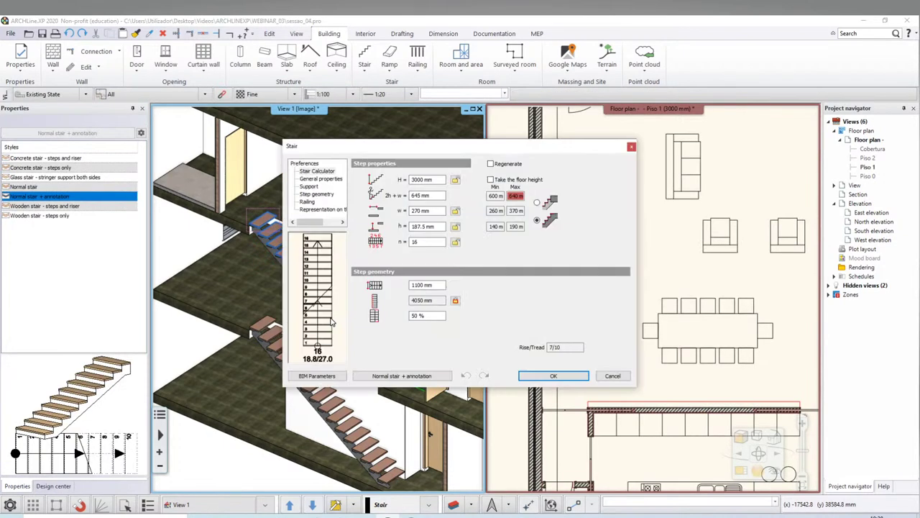
{"action": "left_click", "coordinate": [323, 179]}
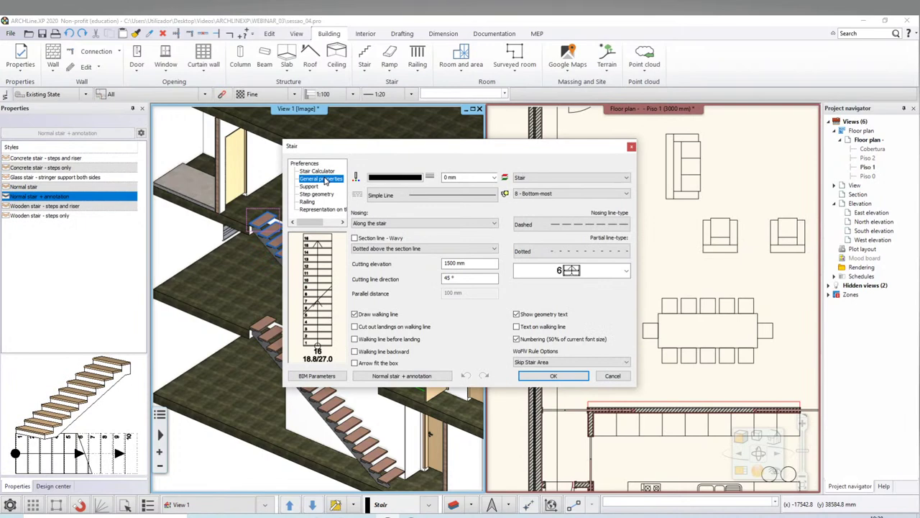
{"action": "left_click", "coordinate": [309, 186]}
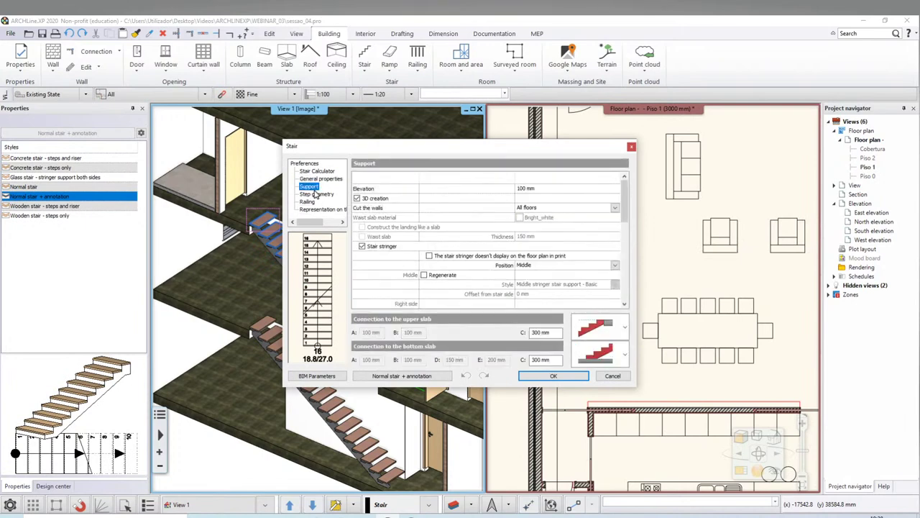
{"action": "left_click", "coordinate": [338, 210]}
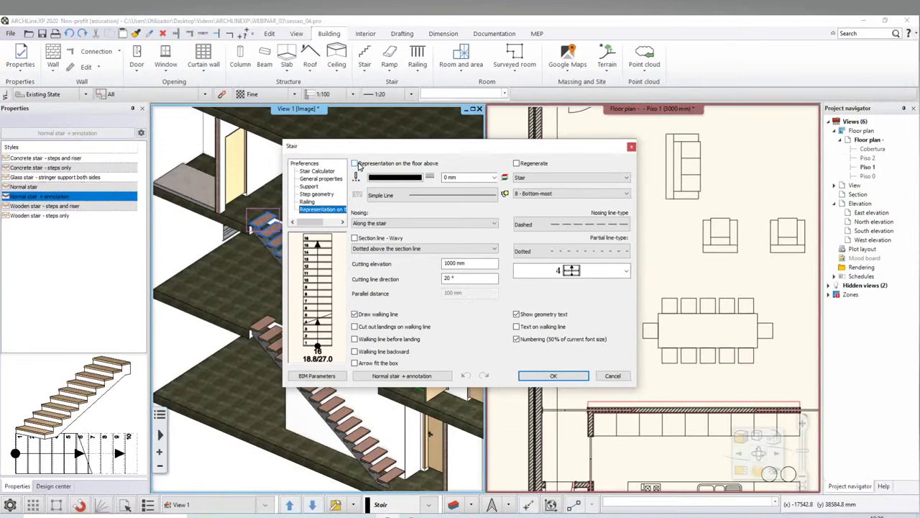
Enable floor-above representation with numbering style 6 and 4000 mm cutting elevation, then apply
{"action": "left_click", "coordinate": [357, 164]}
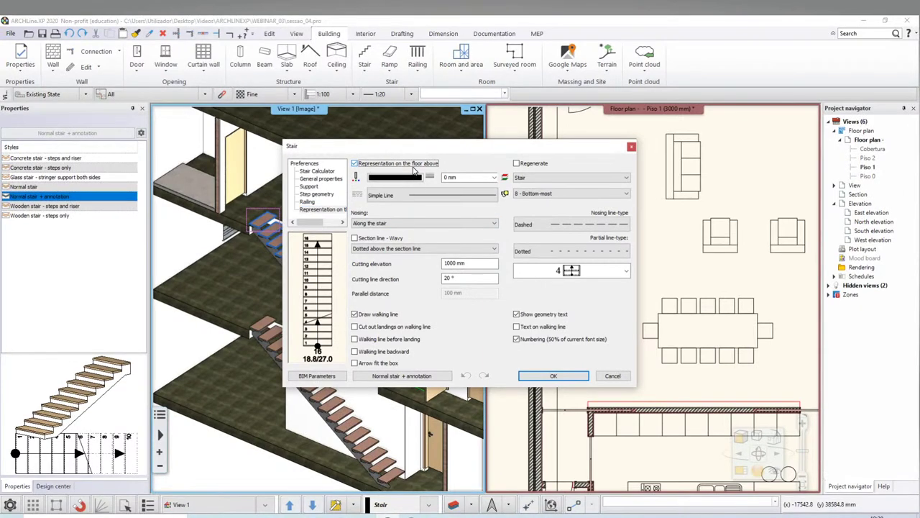
{"action": "left_click", "coordinate": [588, 268]}
{"action": "left_click", "coordinate": [579, 288]}
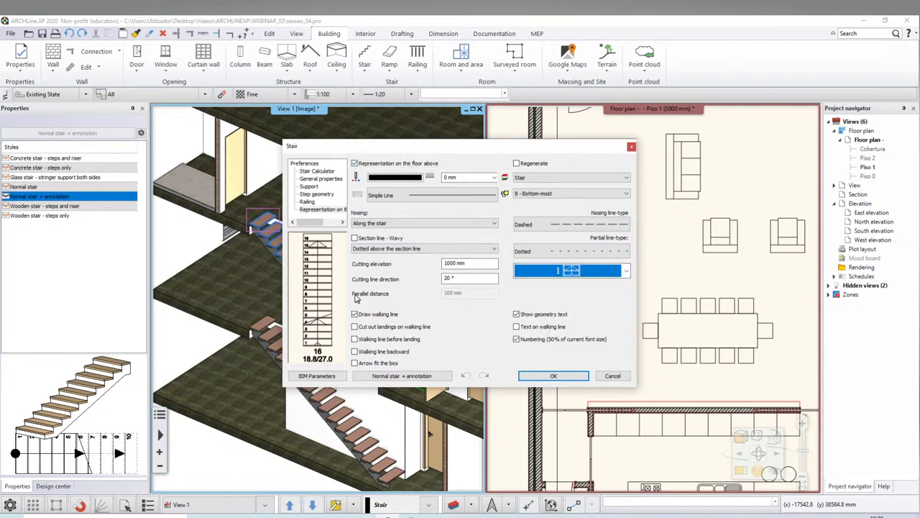
{"action": "left_click", "coordinate": [579, 278]}
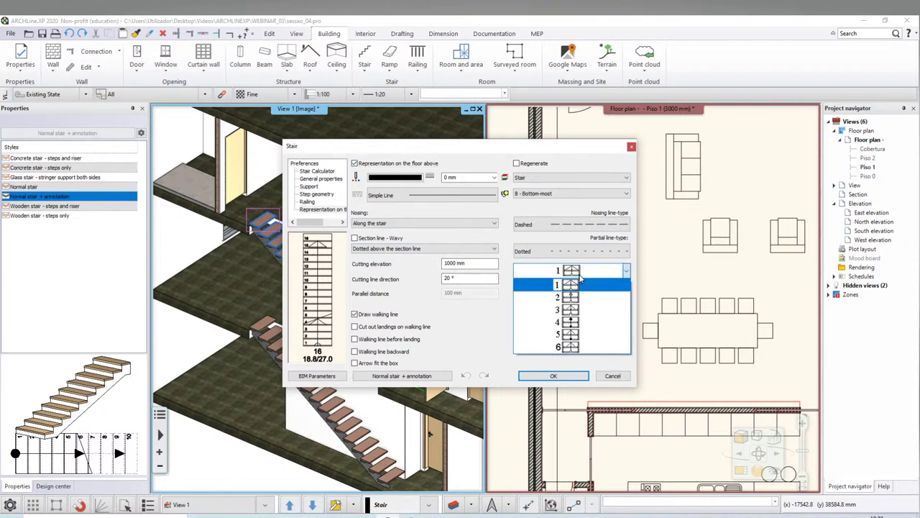
{"action": "left_click", "coordinate": [583, 310]}
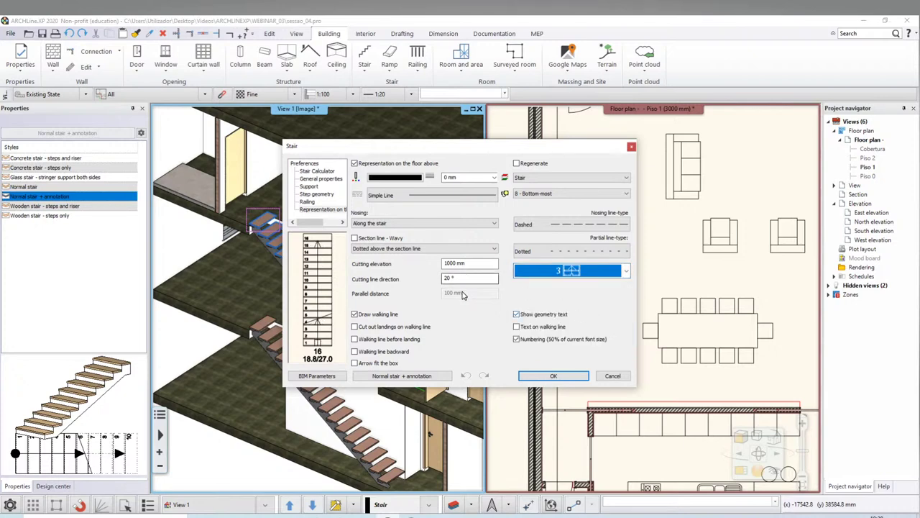
{"action": "left_click", "coordinate": [543, 267]}
{"action": "left_click", "coordinate": [555, 355]}
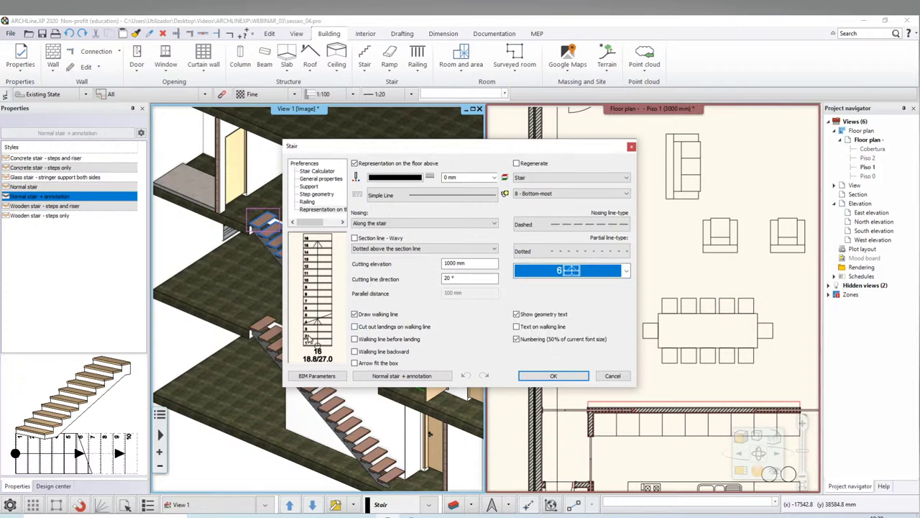
{"action": "left_click", "coordinate": [467, 263]}
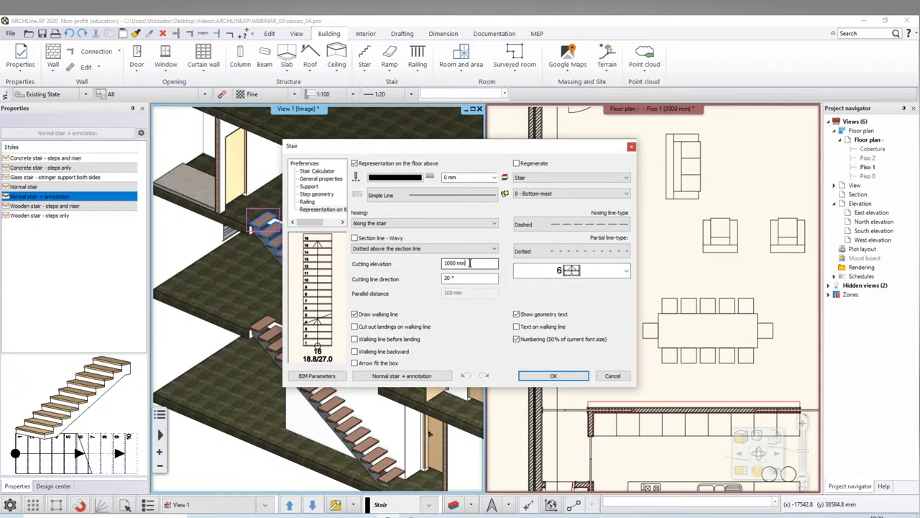
{"action": "double_click", "coordinate": [456, 263]}
{"action": "type", "text": "4000"}
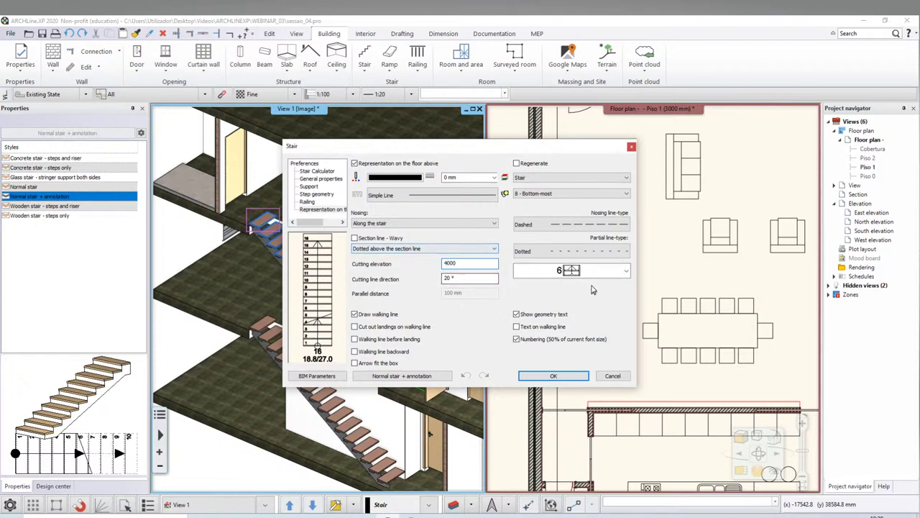
{"action": "left_click", "coordinate": [568, 271]}
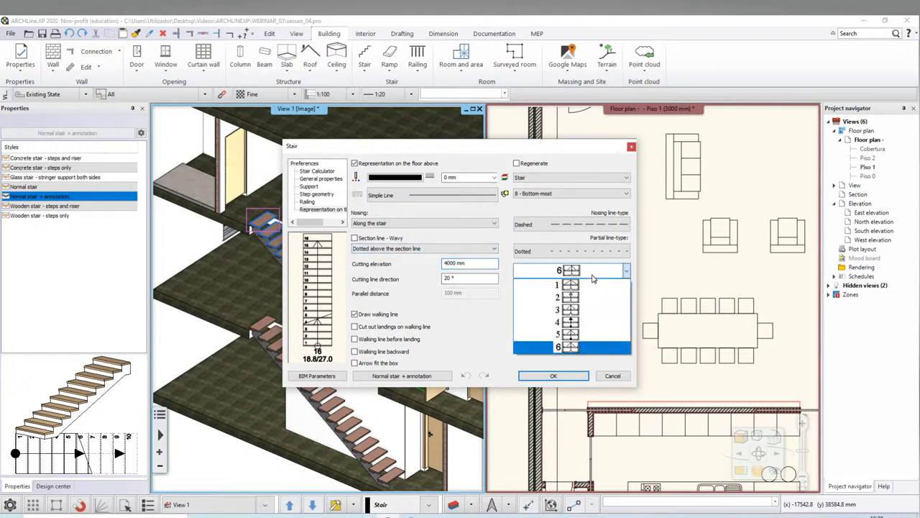
{"action": "left_click", "coordinate": [575, 352]}
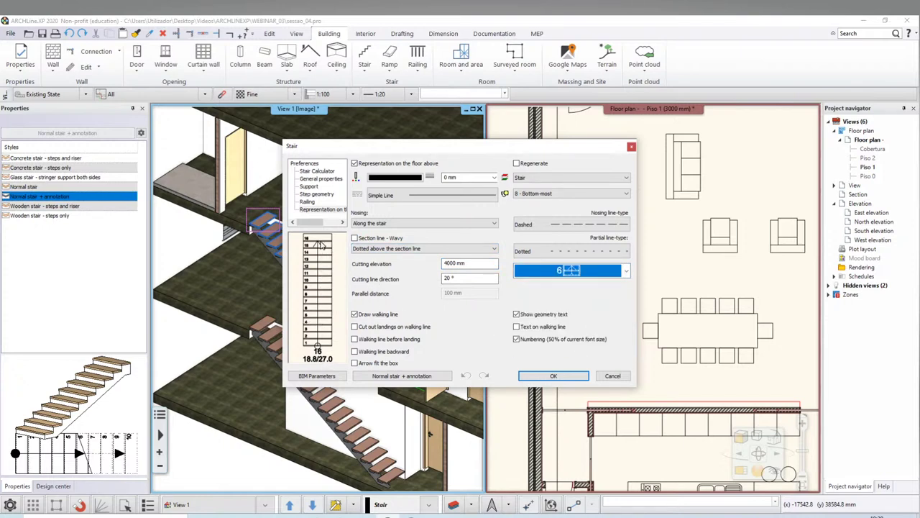
{"action": "left_click", "coordinate": [538, 378]}
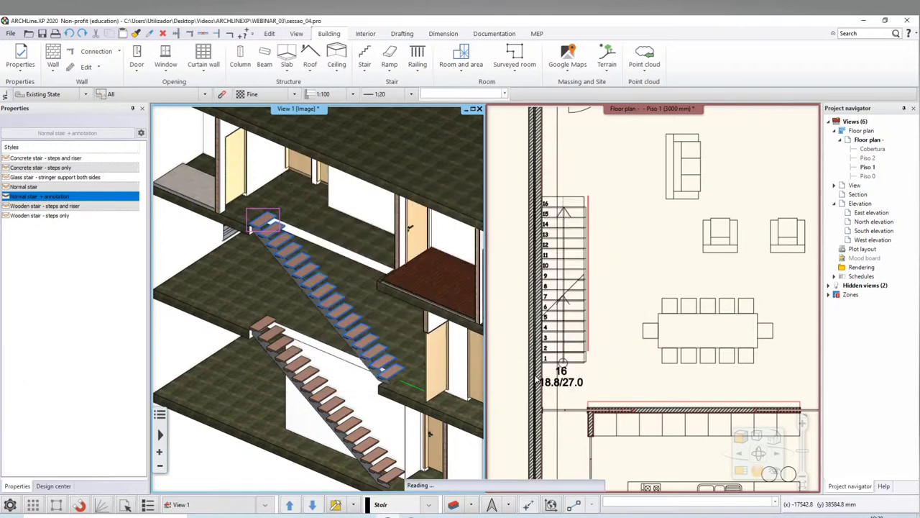
Switch the plan to Piso 2 and zoom in on the stair
{"action": "left_click", "coordinate": [292, 506]}
{"action": "scroll", "coordinate": [606, 225], "scroll_direction": "up", "scroll_amount": 3}
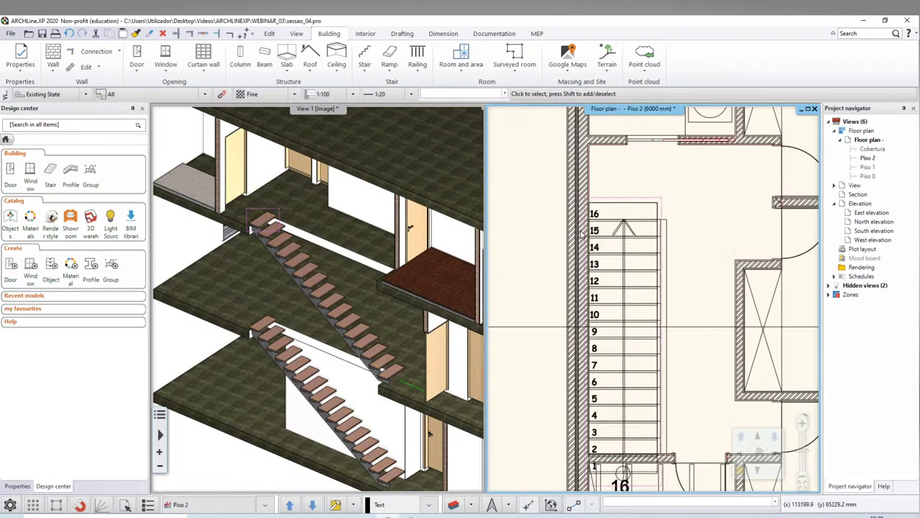
{"action": "scroll", "coordinate": [606, 226], "scroll_direction": "up", "scroll_amount": 2}
{"action": "scroll", "coordinate": [606, 226], "scroll_direction": "down", "scroll_amount": 1}
{"action": "scroll", "coordinate": [694, 257], "scroll_direction": "down", "scroll_amount": 1}
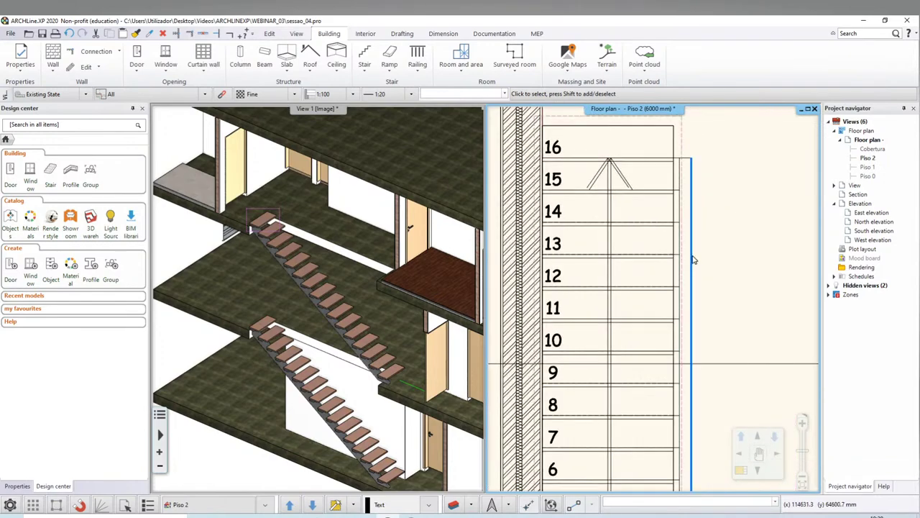
{"action": "scroll", "coordinate": [673, 264], "scroll_direction": "down", "scroll_amount": 1}
{"action": "scroll", "coordinate": [631, 225], "scroll_direction": "up", "scroll_amount": 1}
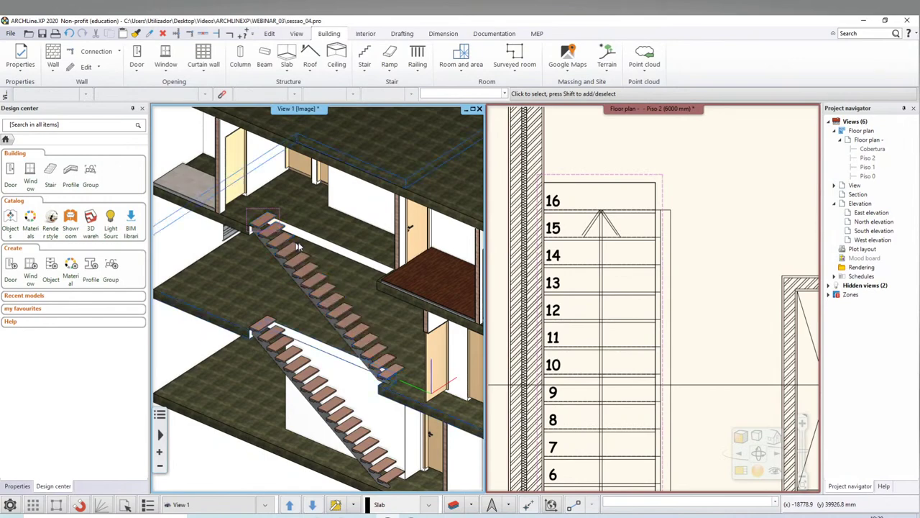
{"action": "scroll", "coordinate": [611, 288], "scroll_direction": "down", "scroll_amount": 2}
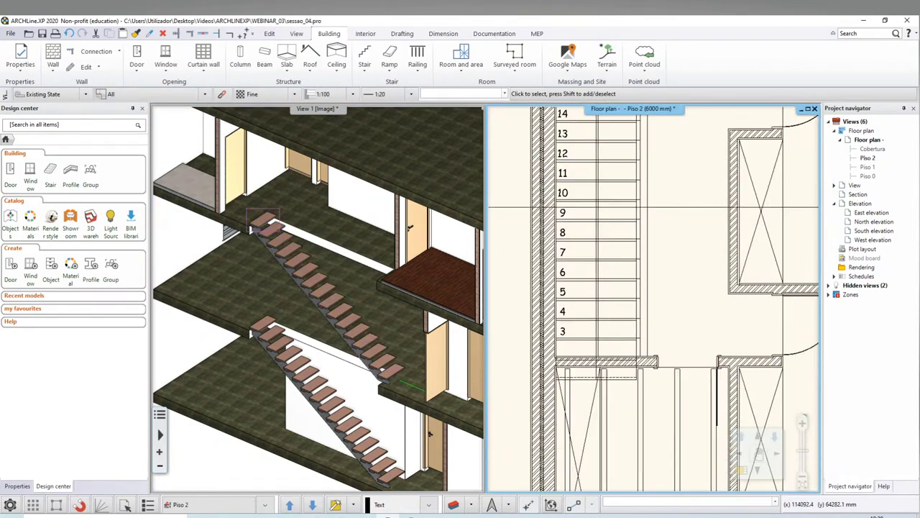
{"action": "scroll", "coordinate": [624, 331], "scroll_direction": "up", "scroll_amount": 2}
{"action": "scroll", "coordinate": [624, 331], "scroll_direction": "up", "scroll_amount": 1}
Select the stair symbol group on the Piso 2 plan
{"action": "left_click", "coordinate": [647, 314]}
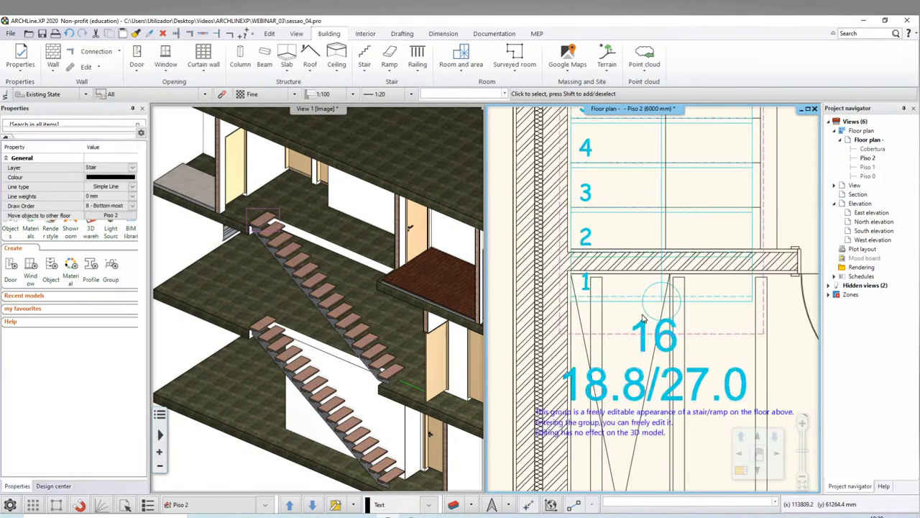
{"action": "scroll", "coordinate": [647, 317], "scroll_direction": "up", "scroll_amount": 1}
{"action": "scroll", "coordinate": [628, 337], "scroll_direction": "up", "scroll_amount": 1}
{"action": "scroll", "coordinate": [628, 334], "scroll_direction": "down", "scroll_amount": 1}
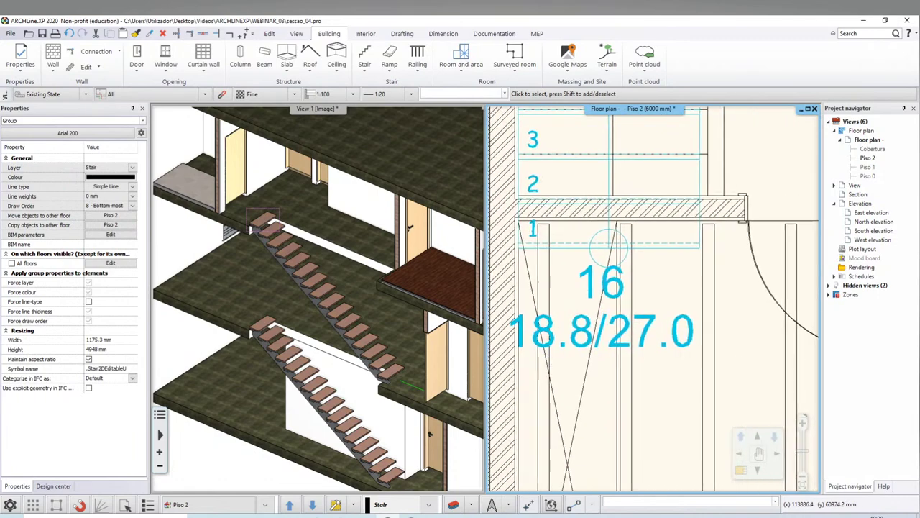
{"action": "scroll", "coordinate": [629, 317], "scroll_direction": "down", "scroll_amount": 1}
{"action": "scroll", "coordinate": [630, 298], "scroll_direction": "down", "scroll_amount": 1}
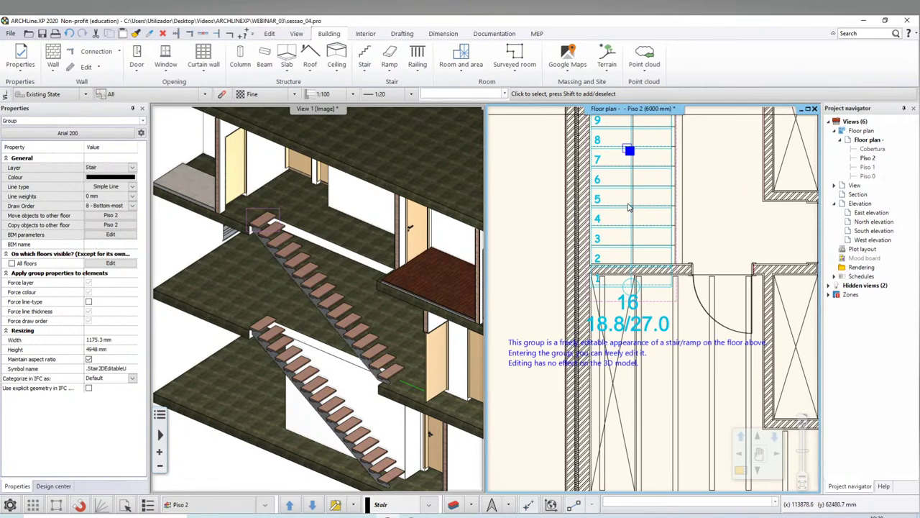
Enter and leave the stair symbol group, then bring up a symbol line's options
{"action": "double_click", "coordinate": [598, 242]}
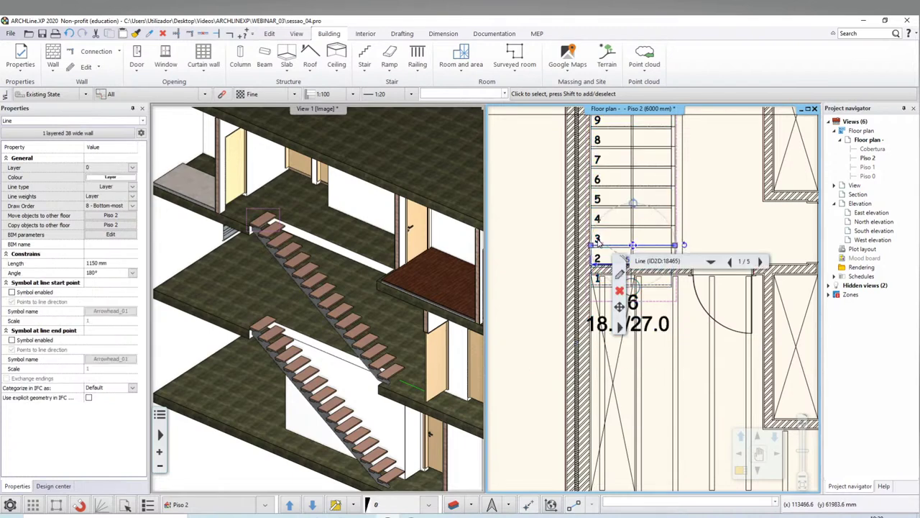
{"action": "key", "text": "Escape"}
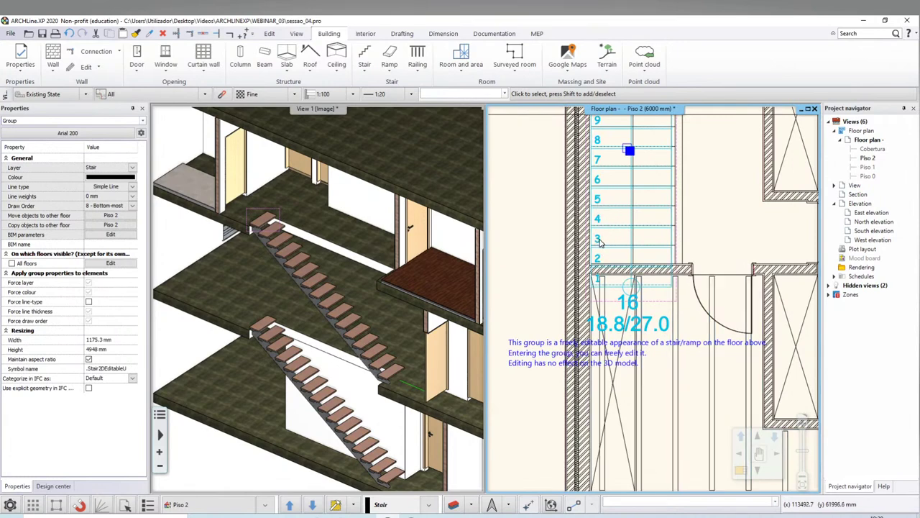
{"action": "right_click", "coordinate": [599, 243]}
{"action": "mouse_move", "coordinate": [629, 356]}
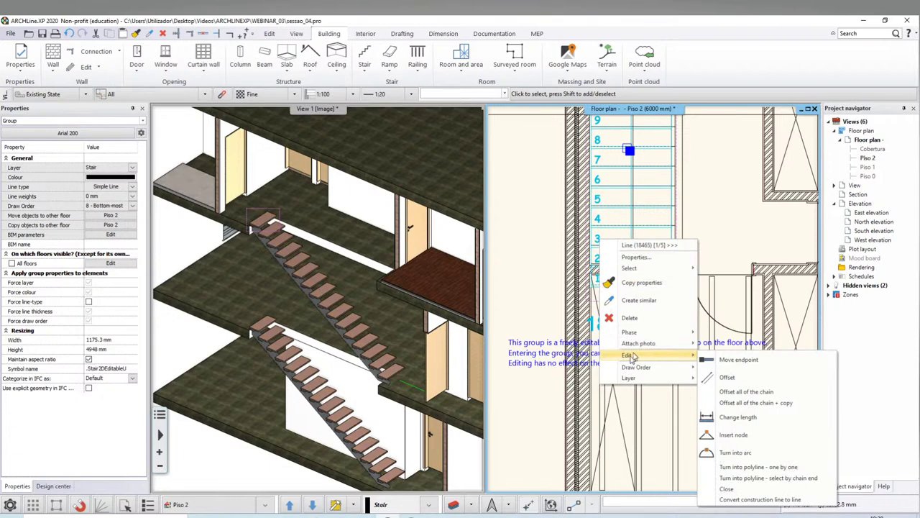
{"action": "scroll", "coordinate": [632, 356], "scroll_direction": "up", "scroll_amount": 1}
{"action": "scroll", "coordinate": [558, 217], "scroll_direction": "up", "scroll_amount": 2}
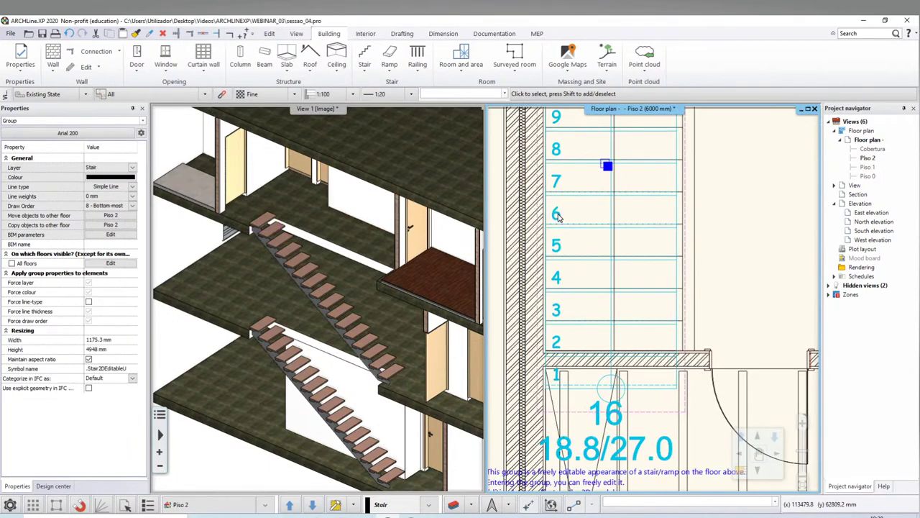
{"action": "scroll", "coordinate": [590, 207], "scroll_direction": "down", "scroll_amount": 1}
{"action": "scroll", "coordinate": [618, 245], "scroll_direction": "down", "scroll_amount": 1}
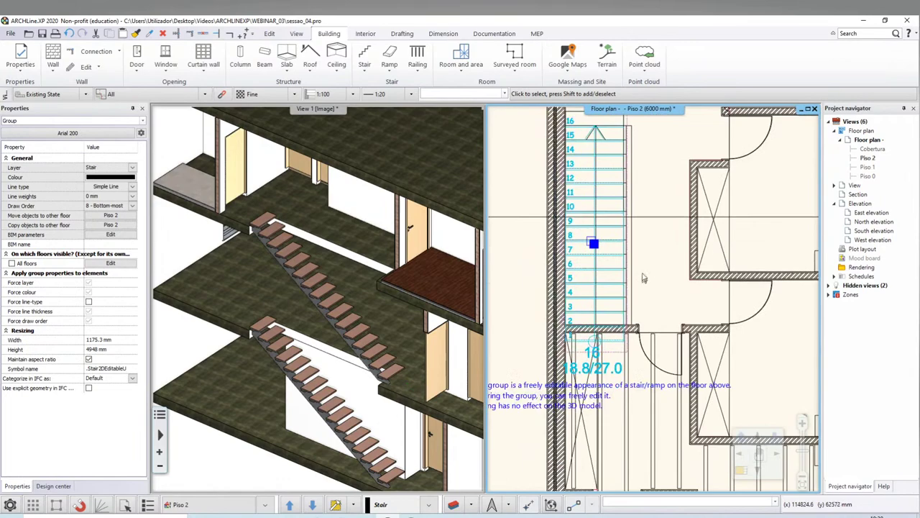
{"action": "scroll", "coordinate": [648, 284], "scroll_direction": "down", "scroll_amount": 1}
{"action": "scroll", "coordinate": [601, 245], "scroll_direction": "up", "scroll_amount": 1}
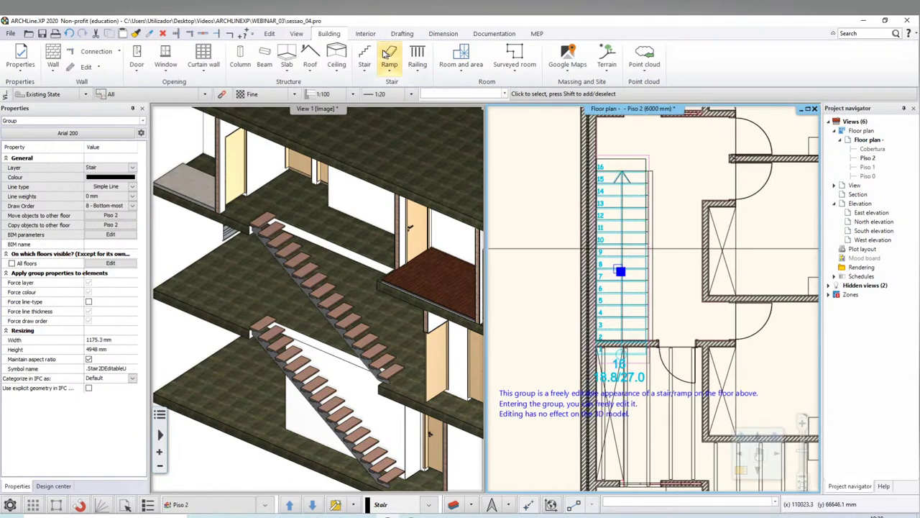
Show the Group commands dropdown on the Drafting tab
{"action": "left_click", "coordinate": [270, 34]}
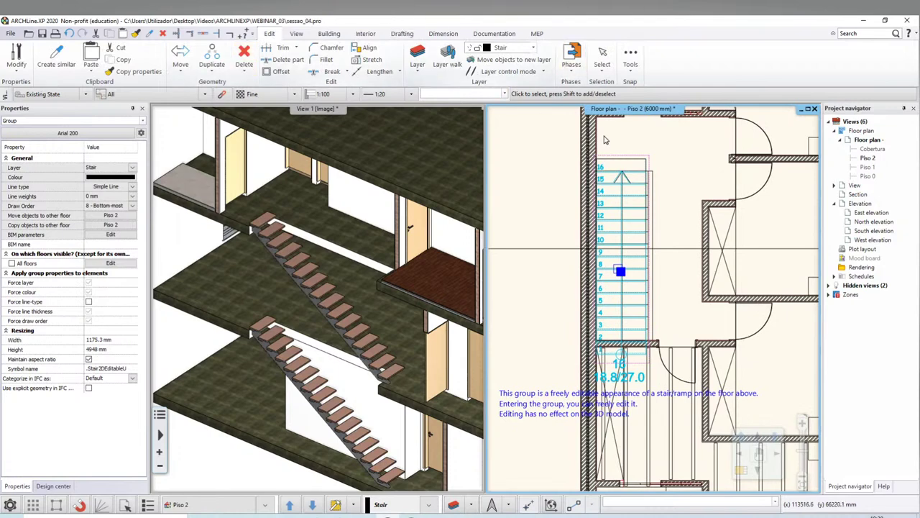
{"action": "left_click", "coordinate": [402, 34]}
{"action": "left_click", "coordinate": [349, 72]}
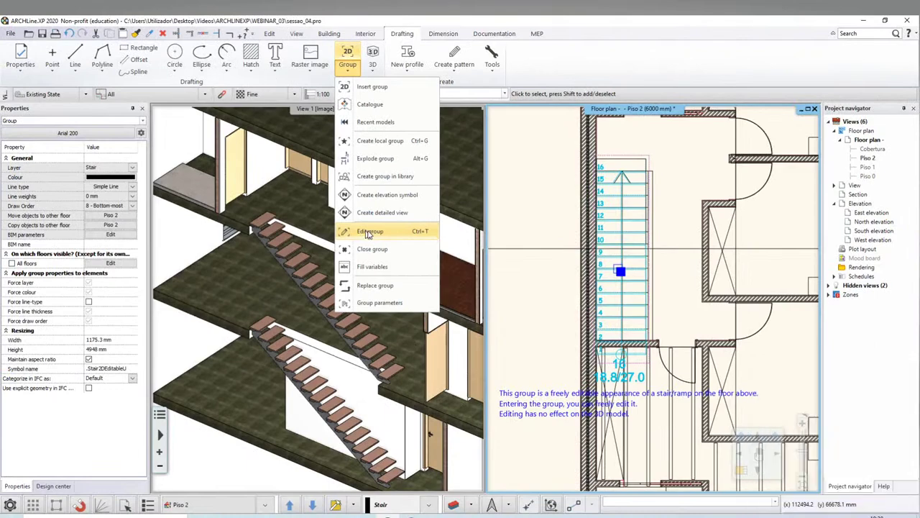
Open the stair group for editing and clear the step-count label and first step lines
{"action": "left_click", "coordinate": [370, 233]}
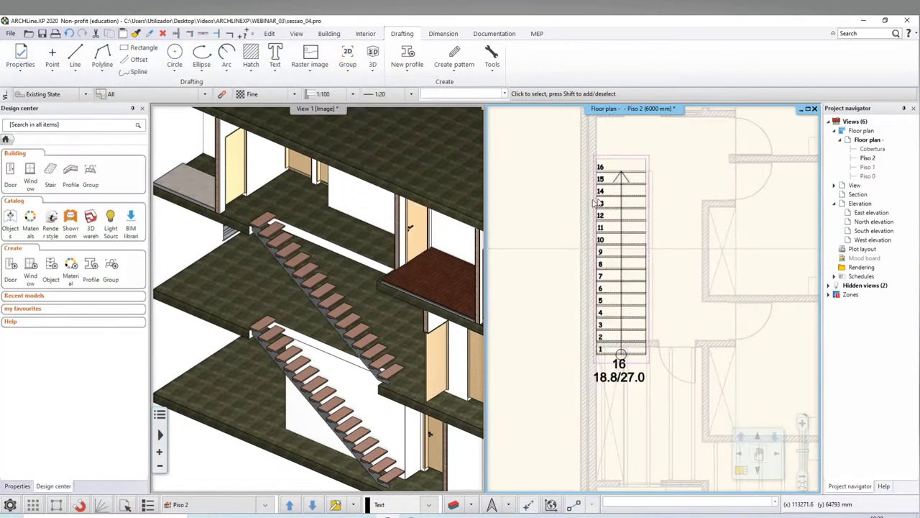
{"action": "scroll", "coordinate": [681, 342], "scroll_direction": "down", "scroll_amount": 5}
{"action": "scroll", "coordinate": [669, 359], "scroll_direction": "up", "scroll_amount": 1}
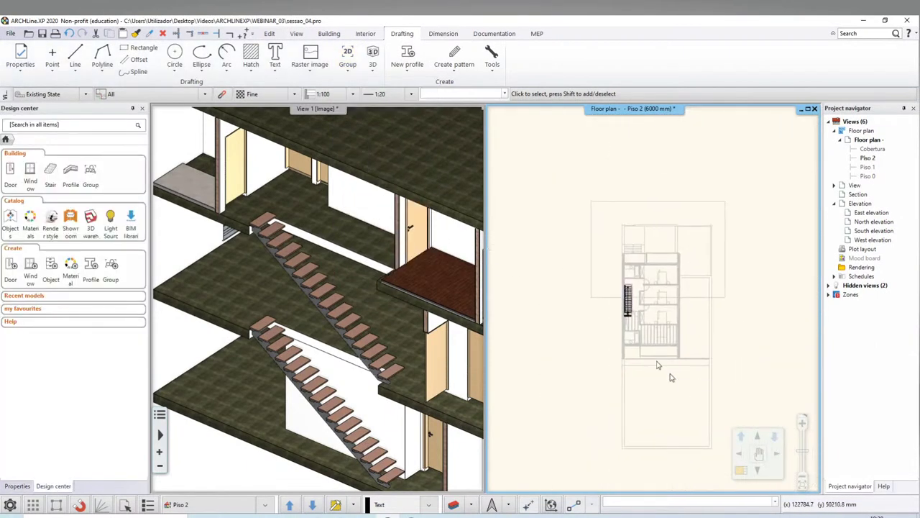
{"action": "scroll", "coordinate": [619, 356], "scroll_direction": "up", "scroll_amount": 2}
{"action": "scroll", "coordinate": [568, 351], "scroll_direction": "up", "scroll_amount": 2}
{"action": "middle_click_drag", "start_coordinate": [664, 304], "coordinate": [658, 281]}
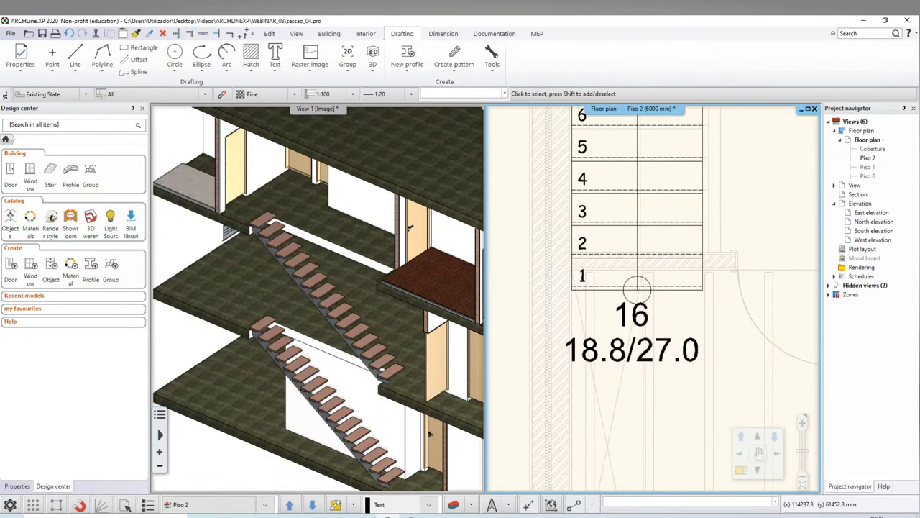
{"action": "left_click", "coordinate": [514, 253]}
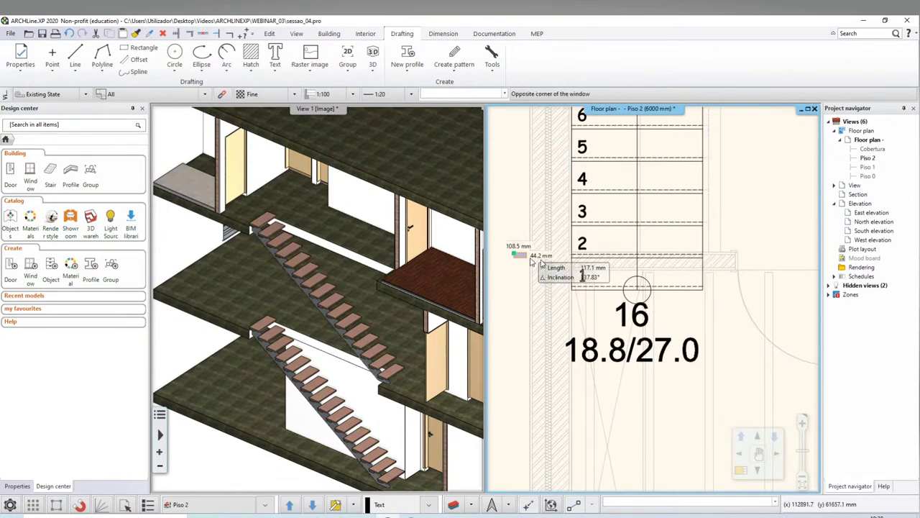
{"action": "left_click", "coordinate": [754, 408]}
{"action": "key", "text": "Escape"}
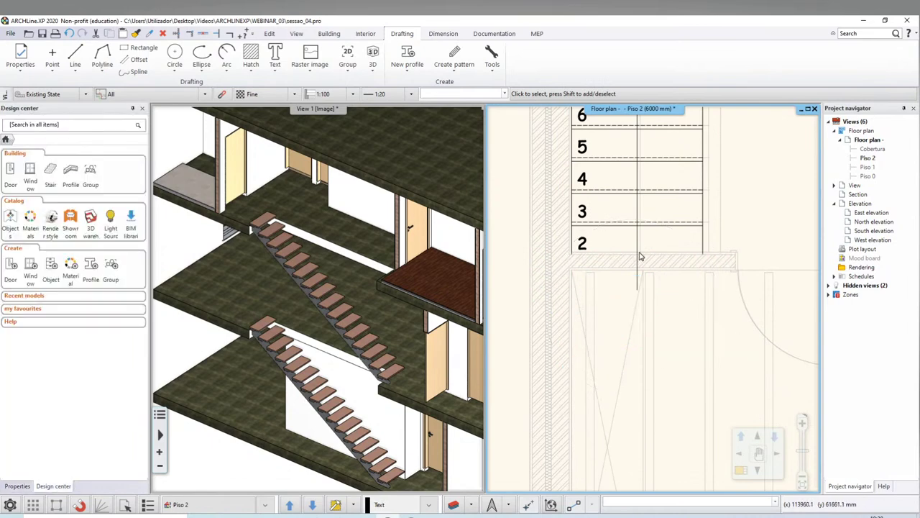
Shorten the walking line and end the two short lines by step 2 at 252.5 and 270 mm
{"action": "left_click", "coordinate": [638, 257]}
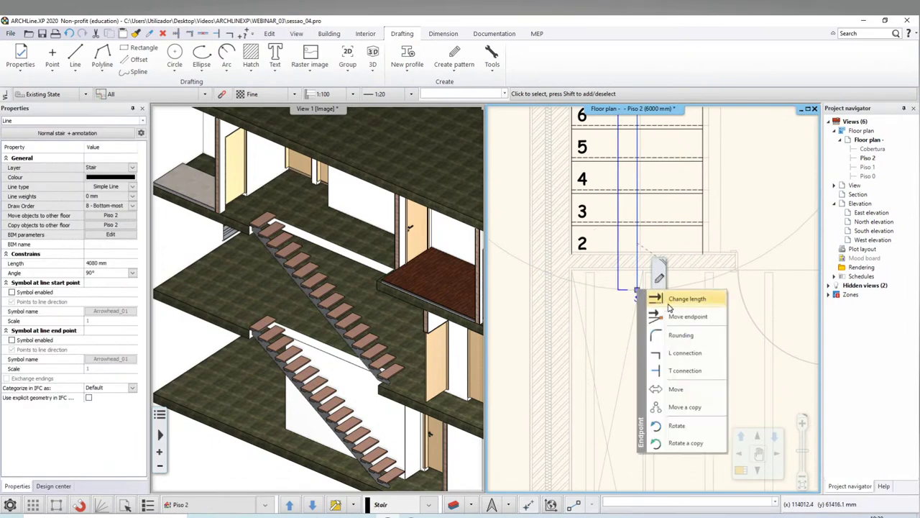
{"action": "left_click", "coordinate": [668, 301]}
{"action": "left_click", "coordinate": [637, 256]}
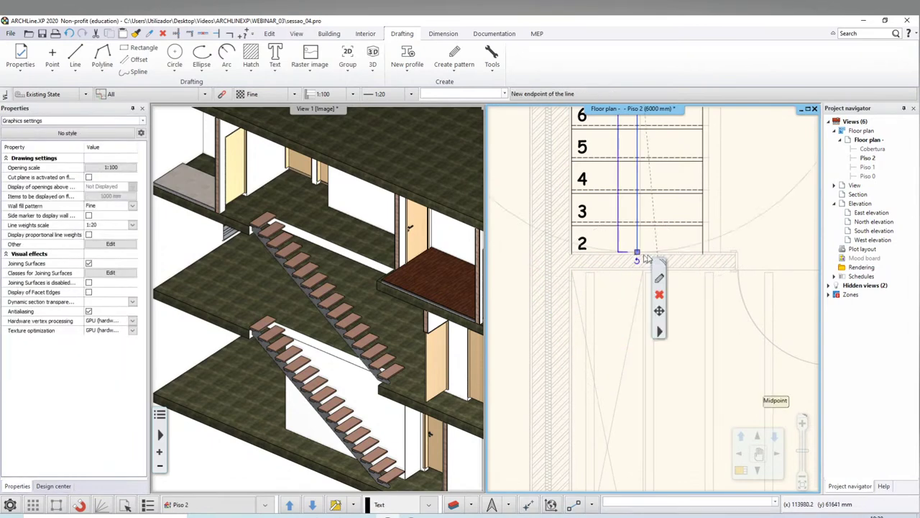
{"action": "left_click", "coordinate": [702, 245]}
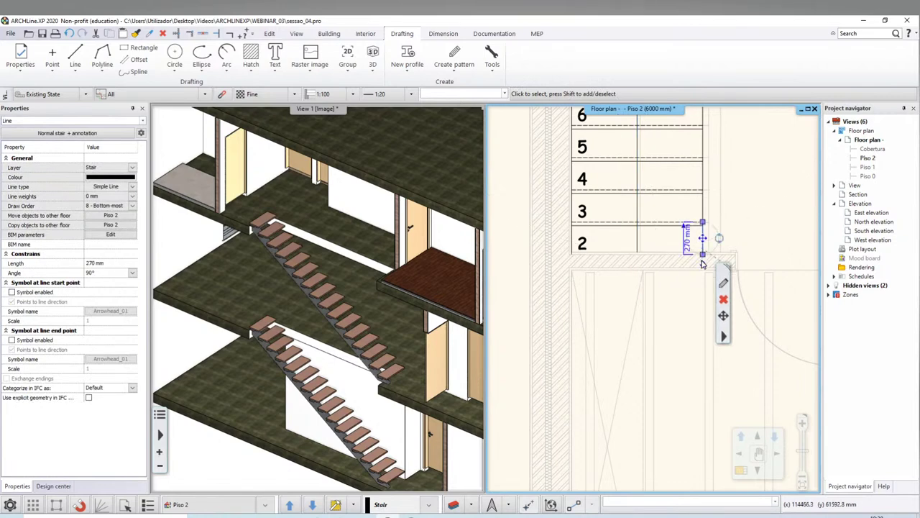
{"action": "left_click", "coordinate": [703, 253]}
{"action": "left_click", "coordinate": [741, 264]}
{"action": "scroll", "coordinate": [704, 259], "scroll_direction": "up", "scroll_amount": 2}
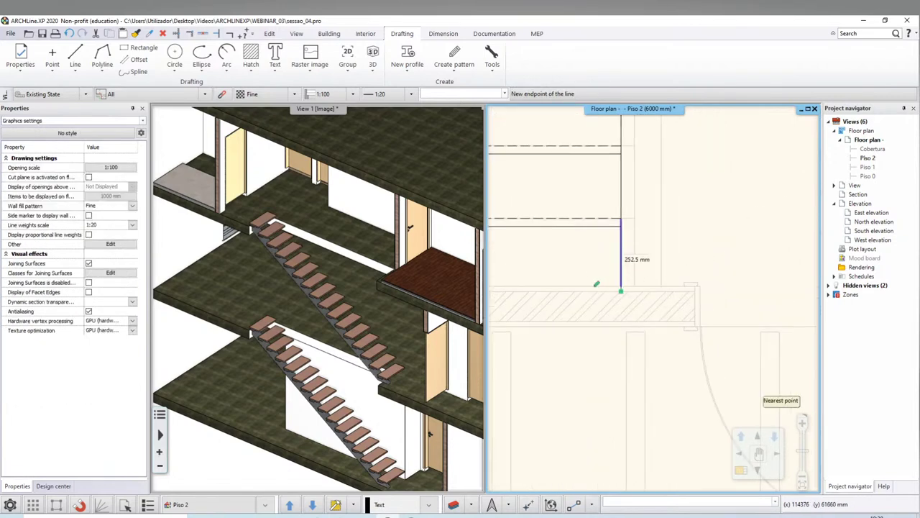
{"action": "left_click", "coordinate": [620, 288]}
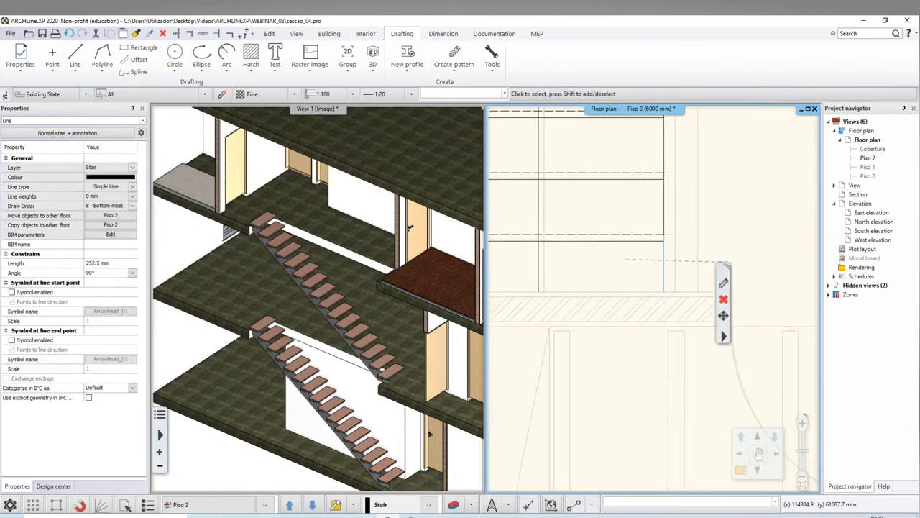
{"action": "scroll", "coordinate": [576, 295], "scroll_direction": "down", "scroll_amount": 2}
{"action": "scroll", "coordinate": [561, 302], "scroll_direction": "down", "scroll_amount": 1}
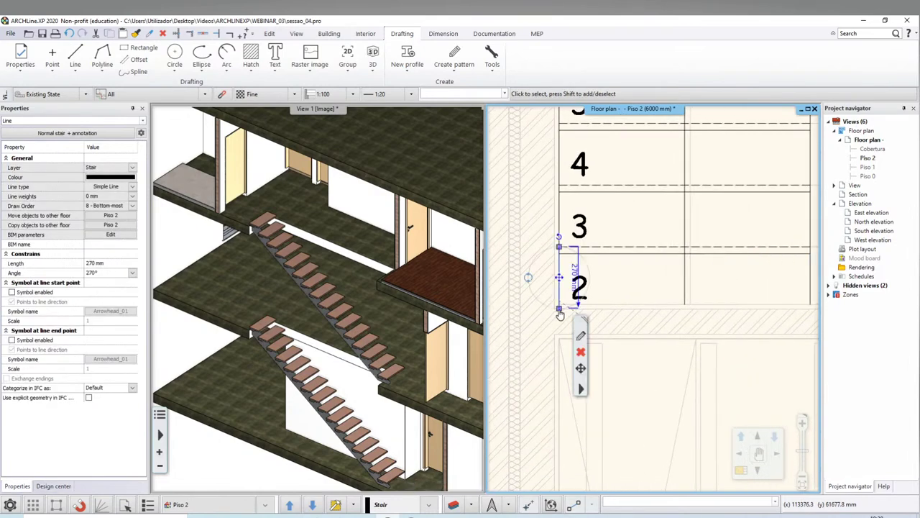
{"action": "left_click", "coordinate": [558, 307]}
{"action": "left_click", "coordinate": [581, 320]}
{"action": "left_click", "coordinate": [559, 308]}
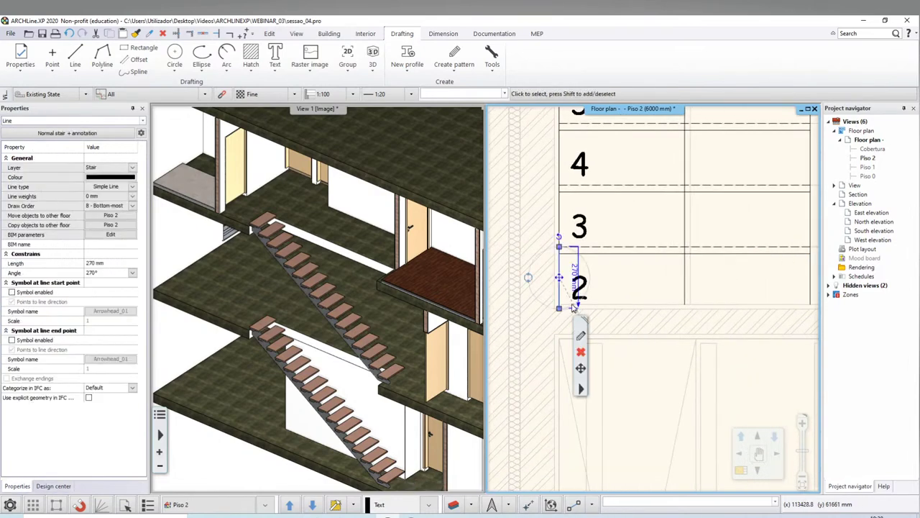
Close the stair symbol group
{"action": "scroll", "coordinate": [597, 288], "scroll_direction": "down", "scroll_amount": 2}
{"action": "right_click", "coordinate": [610, 274]}
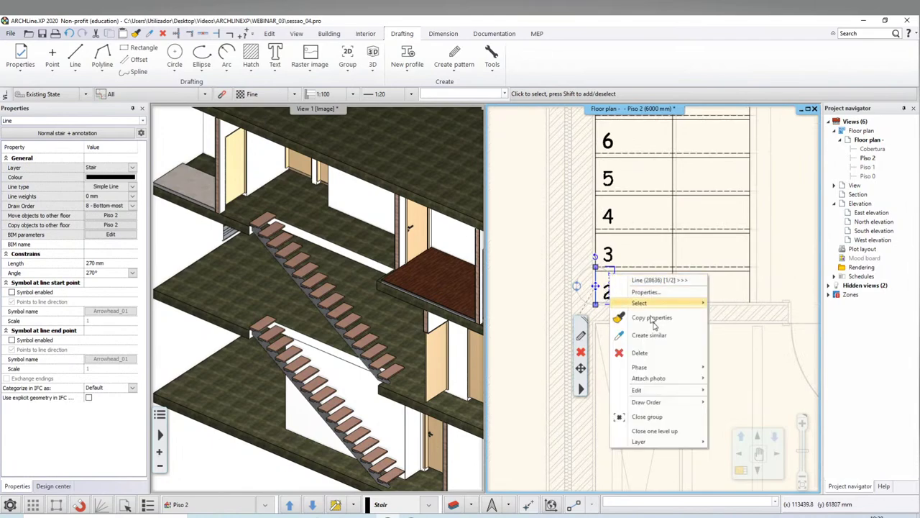
{"action": "left_click", "coordinate": [660, 417]}
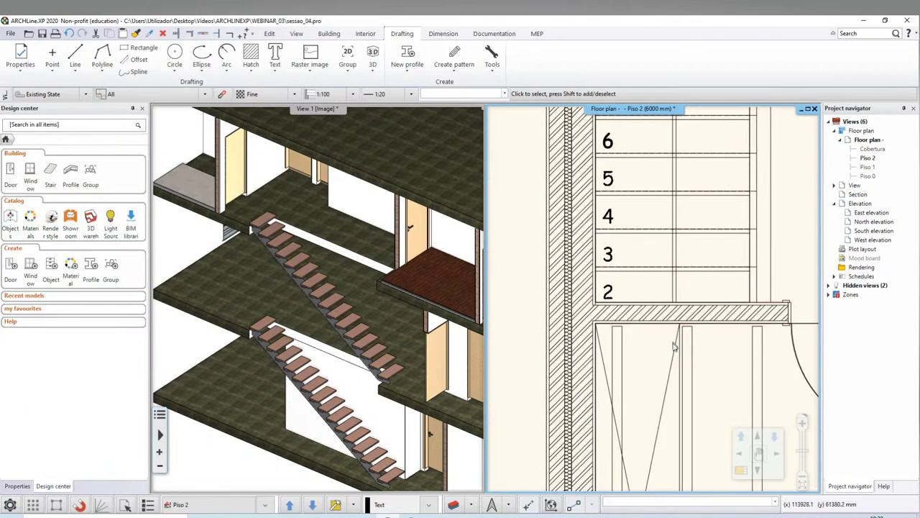
{"action": "scroll", "coordinate": [654, 320], "scroll_direction": "down", "scroll_amount": 1}
{"action": "scroll", "coordinate": [653, 320], "scroll_direction": "down", "scroll_amount": 1}
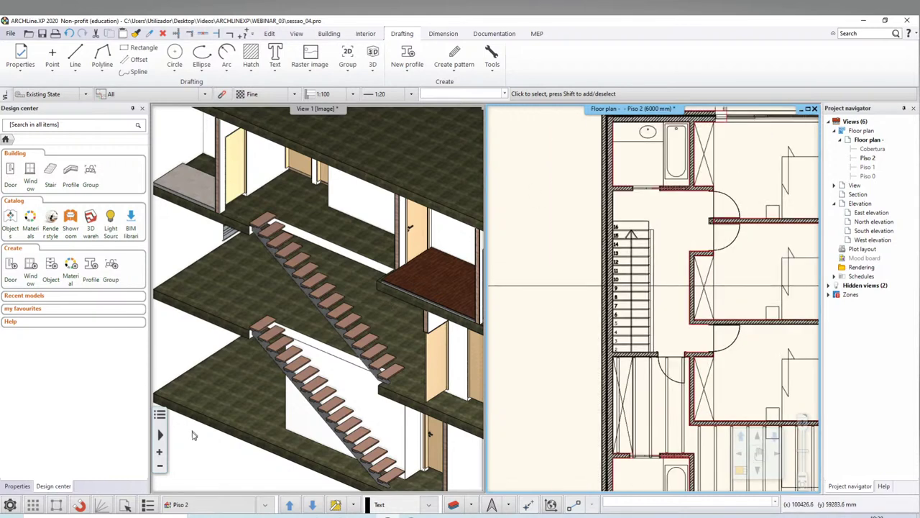
{"action": "left_click", "coordinate": [282, 398]}
{"action": "scroll", "coordinate": [282, 397], "scroll_direction": "down", "scroll_amount": 2}
{"action": "scroll", "coordinate": [283, 398], "scroll_direction": "down", "scroll_amount": 2}
{"action": "scroll", "coordinate": [359, 374], "scroll_direction": "up", "scroll_amount": 3}
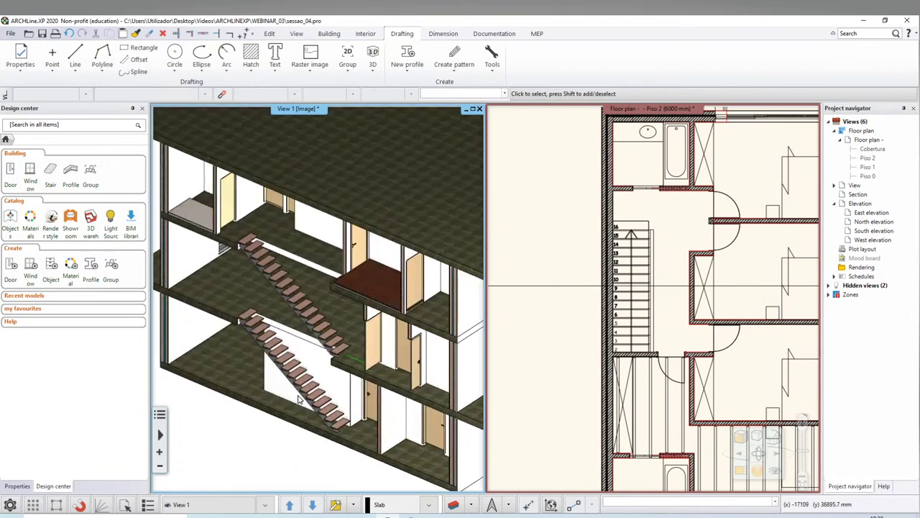
{"action": "scroll", "coordinate": [360, 374], "scroll_direction": "up", "scroll_amount": 2}
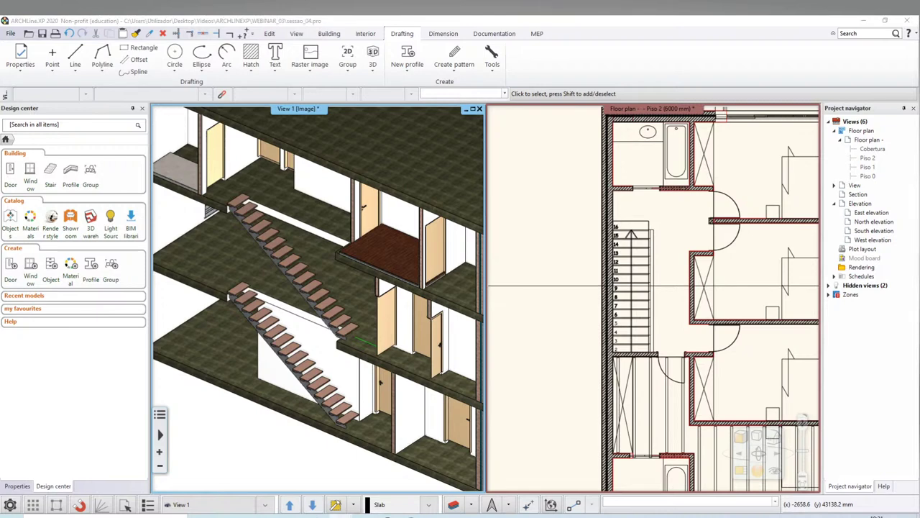
{"action": "left_click", "coordinate": [333, 413]}
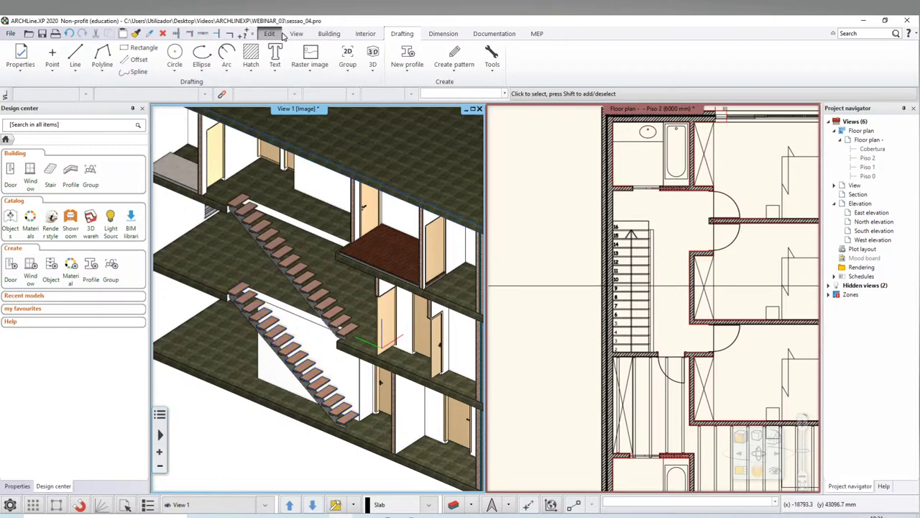
Place a 'Glass railing with frame' along the side of the upper stair flight
{"action": "left_click", "coordinate": [330, 34]}
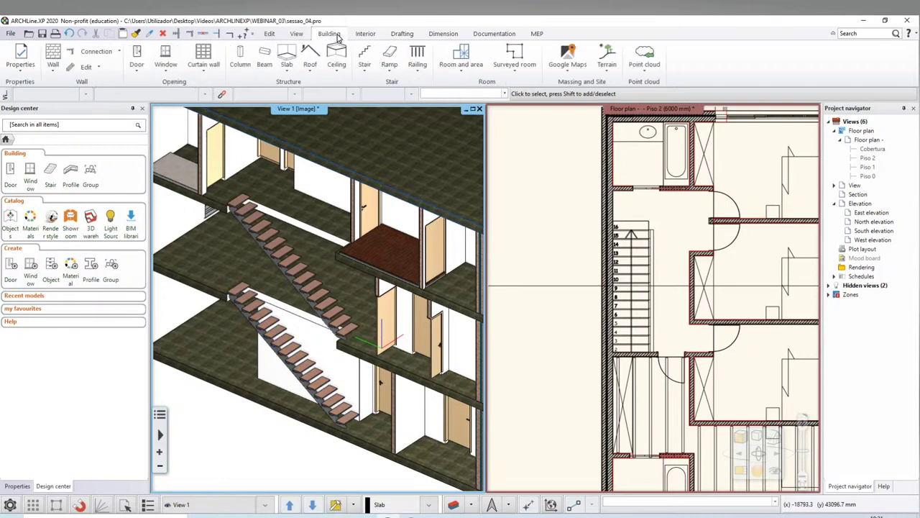
{"action": "left_click", "coordinate": [425, 72]}
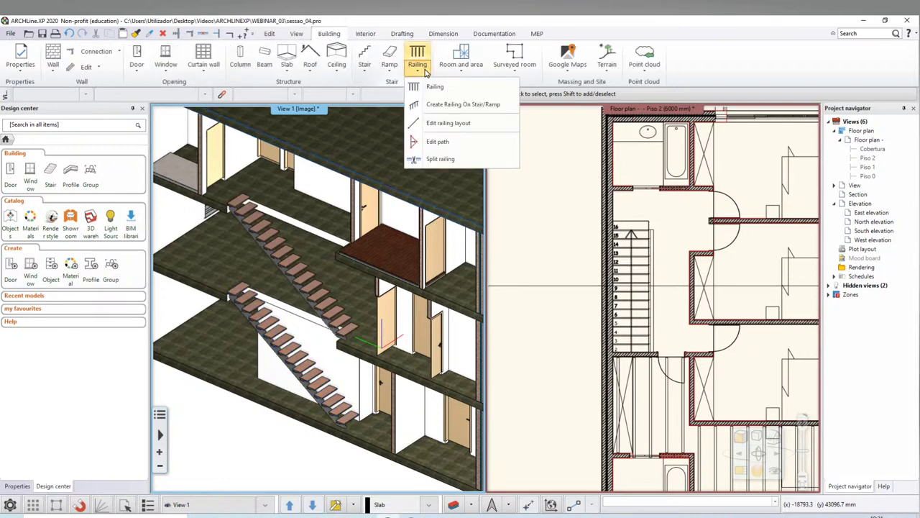
{"action": "left_click", "coordinate": [454, 106]}
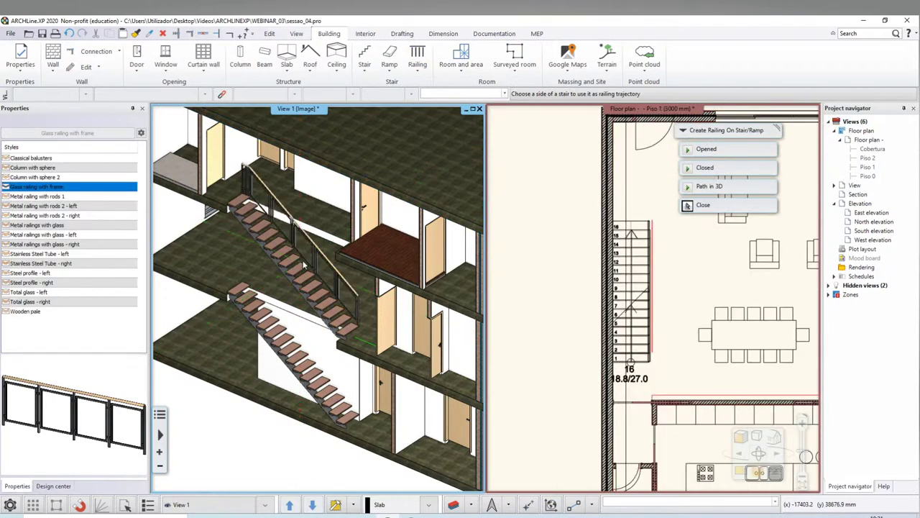
{"action": "scroll", "coordinate": [291, 255], "scroll_direction": "up", "scroll_amount": 1}
{"action": "scroll", "coordinate": [290, 255], "scroll_direction": "up", "scroll_amount": 2}
{"action": "scroll", "coordinate": [290, 255], "scroll_direction": "down", "scroll_amount": 1}
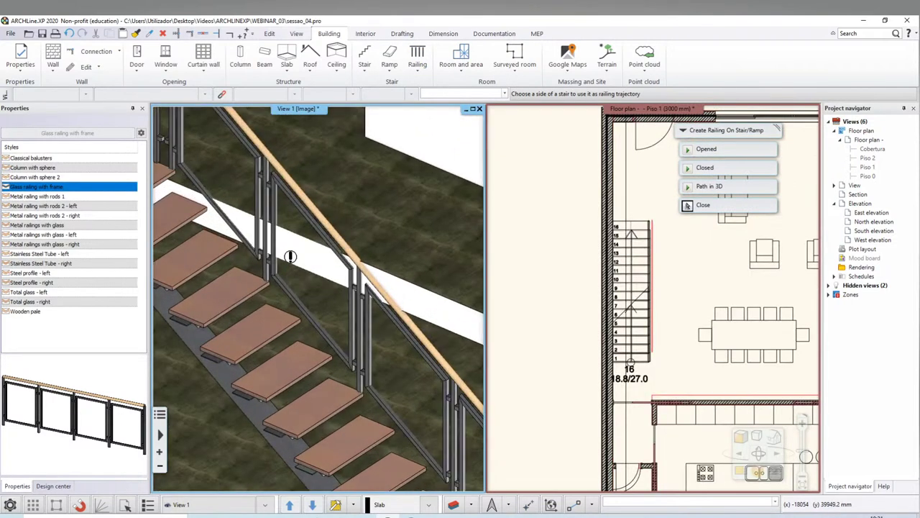
{"action": "scroll", "coordinate": [289, 255], "scroll_direction": "down", "scroll_amount": 1}
{"action": "scroll", "coordinate": [245, 209], "scroll_direction": "down", "scroll_amount": 1}
{"action": "scroll", "coordinate": [243, 209], "scroll_direction": "up", "scroll_amount": 1}
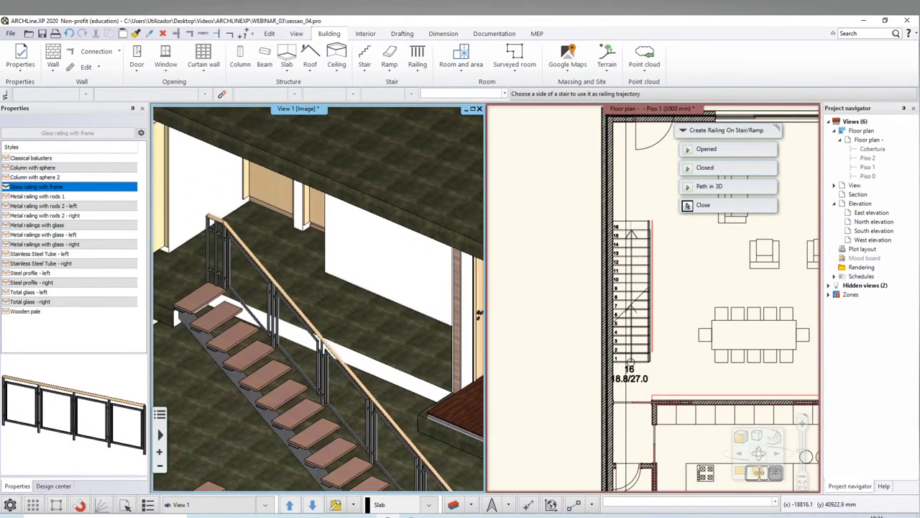
{"action": "scroll", "coordinate": [230, 261], "scroll_direction": "up", "scroll_amount": 1}
{"action": "scroll", "coordinate": [288, 323], "scroll_direction": "up", "scroll_amount": 1}
{"action": "scroll", "coordinate": [339, 396], "scroll_direction": "up", "scroll_amount": 1}
{"action": "scroll", "coordinate": [340, 395], "scroll_direction": "down", "scroll_amount": 1}
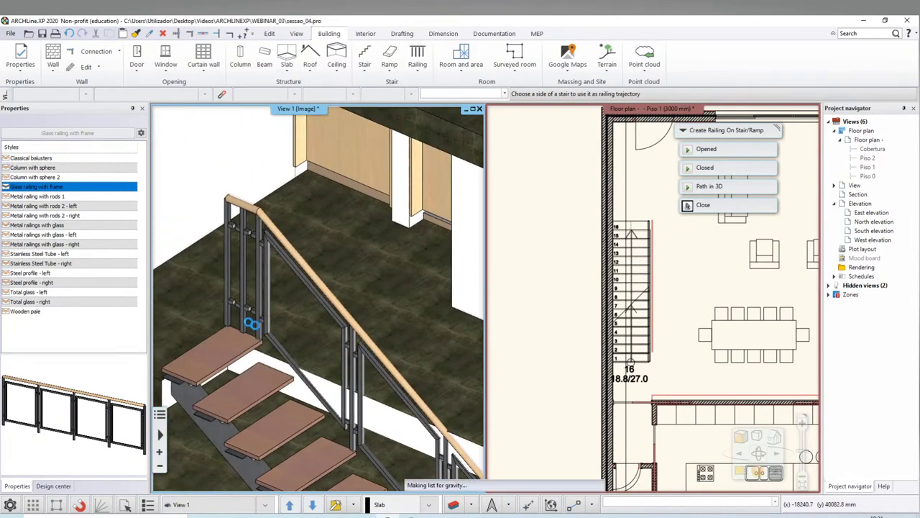
{"action": "scroll", "coordinate": [351, 385], "scroll_direction": "down", "scroll_amount": 1}
{"action": "scroll", "coordinate": [360, 376], "scroll_direction": "down", "scroll_amount": 1}
{"action": "key", "text": "Escape"}
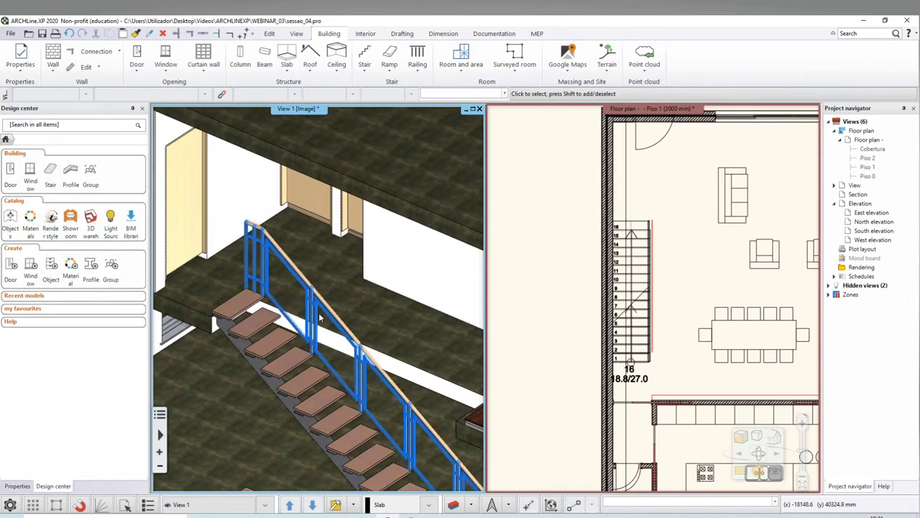
Select the new glass railing and zoom around to inspect it
{"action": "left_click", "coordinate": [342, 327]}
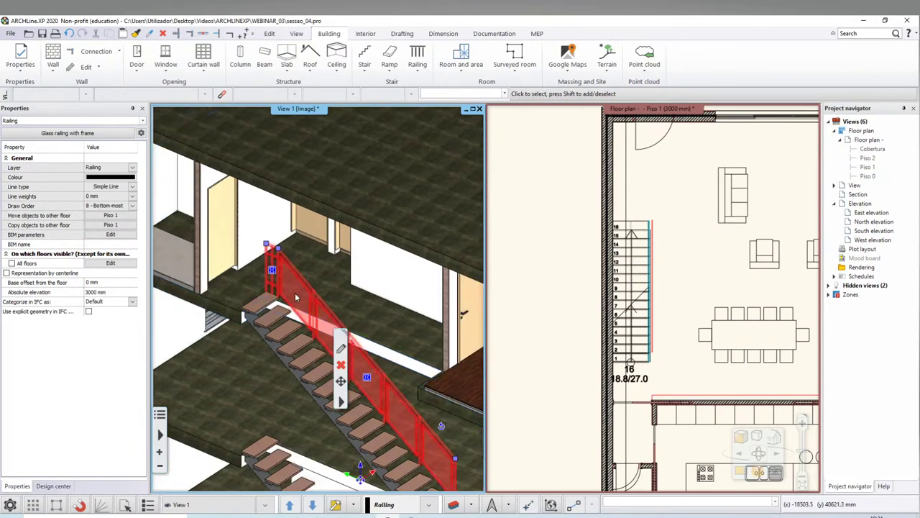
{"action": "scroll", "coordinate": [360, 305], "scroll_direction": "down", "scroll_amount": 1}
{"action": "scroll", "coordinate": [331, 295], "scroll_direction": "up", "scroll_amount": 1}
{"action": "scroll", "coordinate": [303, 288], "scroll_direction": "up", "scroll_amount": 1}
{"action": "scroll", "coordinate": [304, 285], "scroll_direction": "up", "scroll_amount": 1}
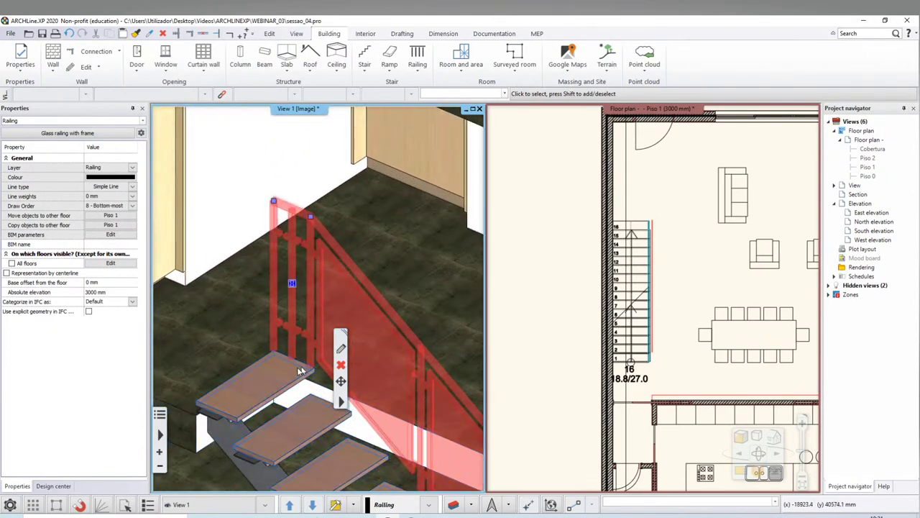
{"action": "scroll", "coordinate": [227, 343], "scroll_direction": "down", "scroll_amount": 2}
{"action": "scroll", "coordinate": [227, 344], "scroll_direction": "down", "scroll_amount": 2}
{"action": "scroll", "coordinate": [227, 343], "scroll_direction": "down", "scroll_amount": 1}
{"action": "scroll", "coordinate": [319, 300], "scroll_direction": "down", "scroll_amount": 2}
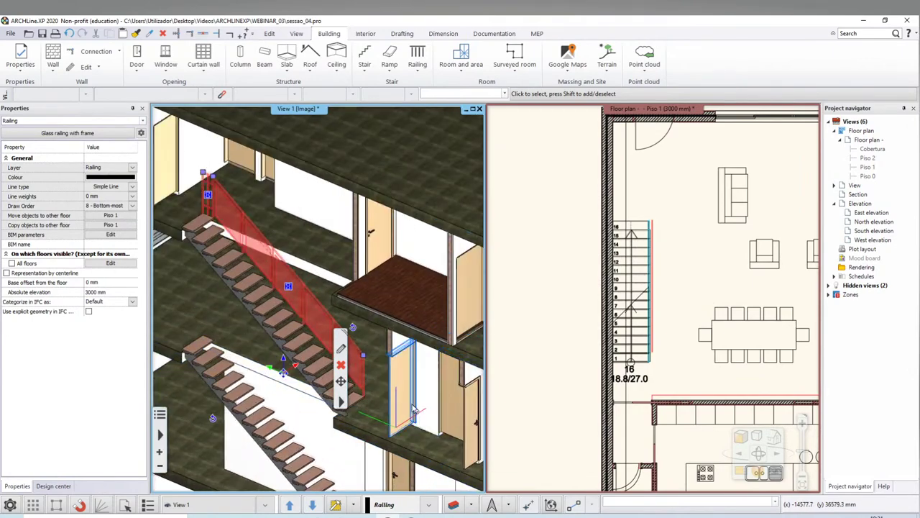
{"action": "scroll", "coordinate": [318, 299], "scroll_direction": "down", "scroll_amount": 2}
{"action": "scroll", "coordinate": [319, 299], "scroll_direction": "up", "scroll_amount": 2}
{"action": "scroll", "coordinate": [319, 299], "scroll_direction": "up", "scroll_amount": 2}
{"action": "scroll", "coordinate": [284, 352], "scroll_direction": "up", "scroll_amount": 2}
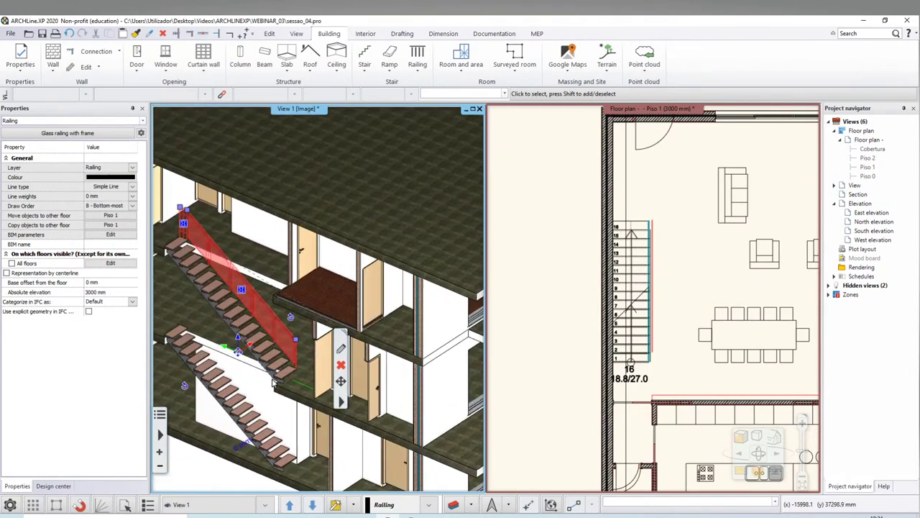
{"action": "scroll", "coordinate": [284, 353], "scroll_direction": "up", "scroll_amount": 2}
{"action": "scroll", "coordinate": [284, 352], "scroll_direction": "down", "scroll_amount": 1}
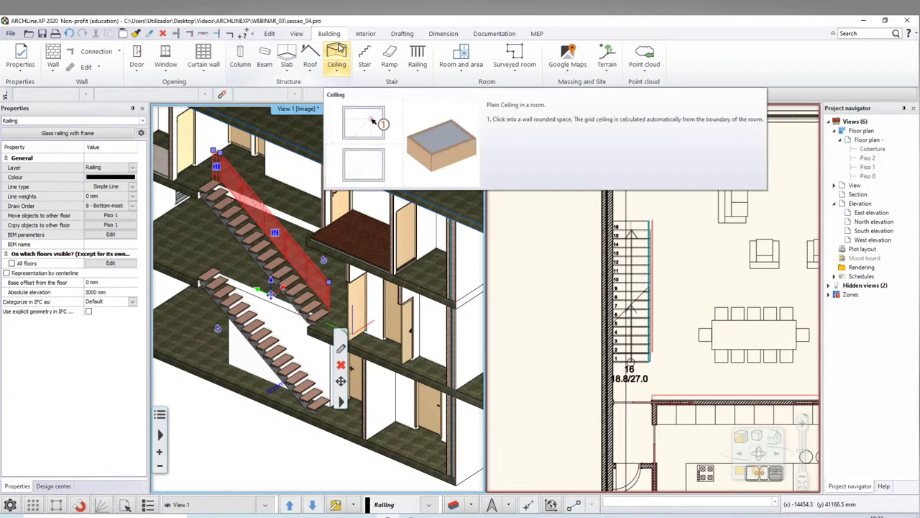
Deselect the railing and regenerate the 3D view as a Quick 3D model
{"action": "key", "text": "Escape"}
{"action": "scroll", "coordinate": [195, 373], "scroll_direction": "down", "scroll_amount": 3}
{"action": "scroll", "coordinate": [225, 375], "scroll_direction": "down", "scroll_amount": 2}
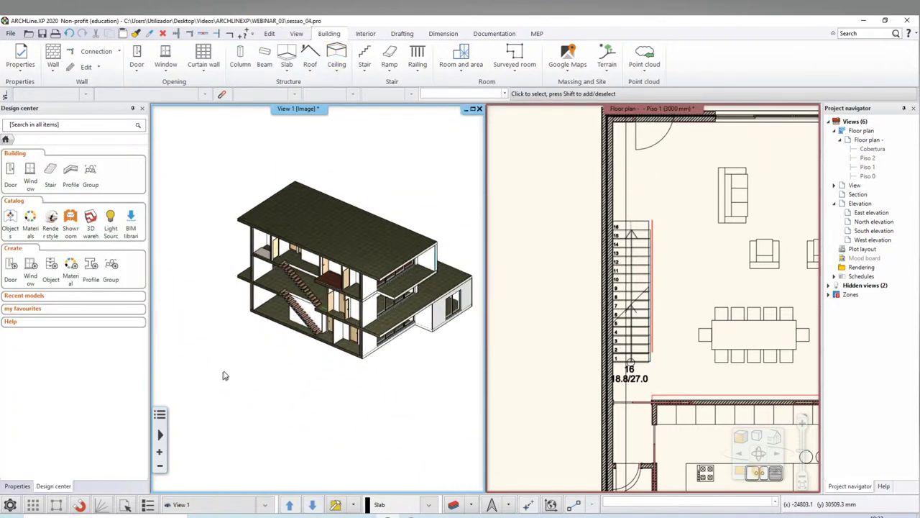
{"action": "left_click", "coordinate": [353, 505]}
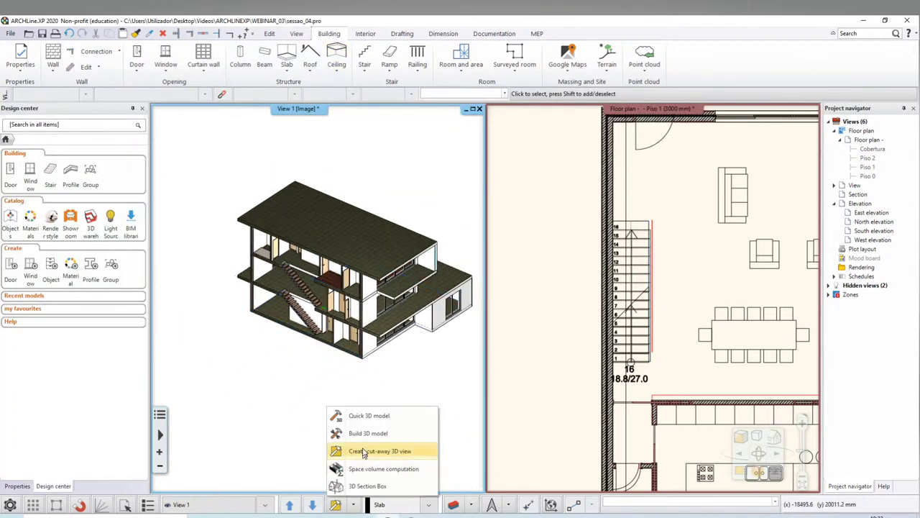
{"action": "left_click", "coordinate": [364, 418]}
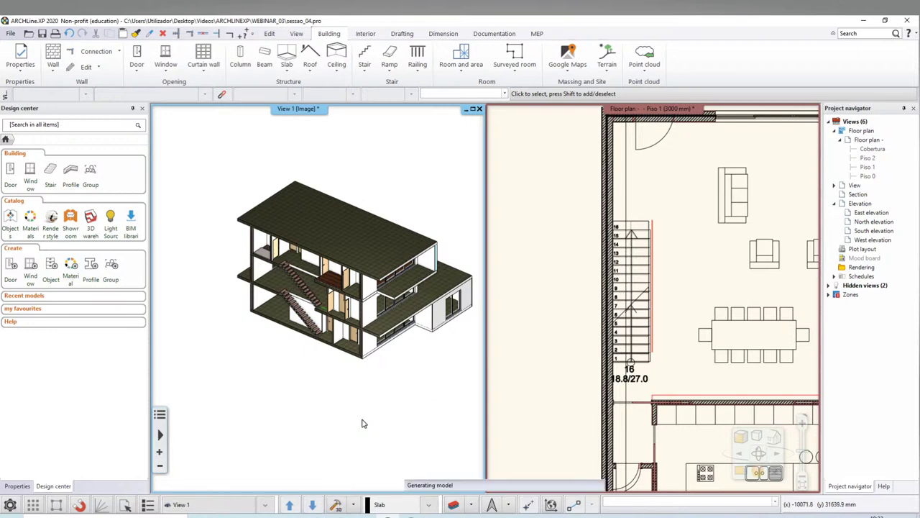
Zoom in on the Piso 1 plan to check the new railing
{"action": "scroll", "coordinate": [335, 405], "scroll_direction": "down", "scroll_amount": 2}
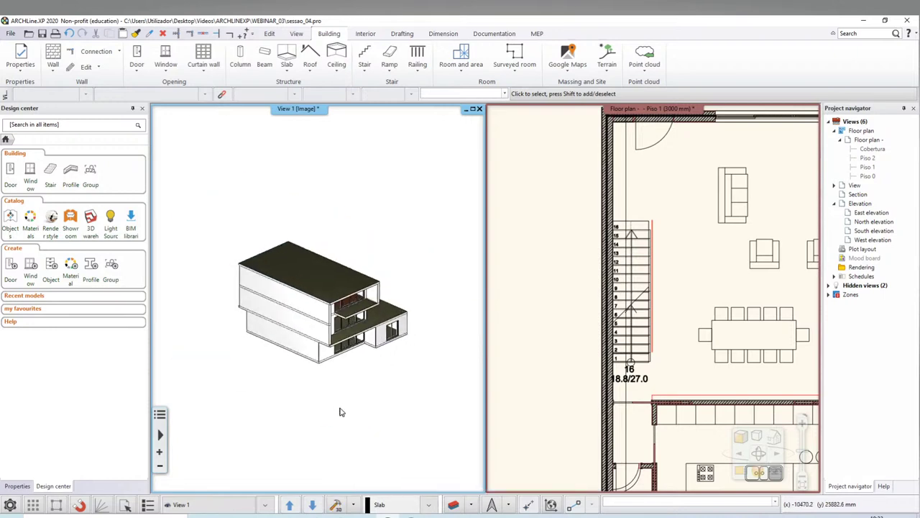
{"action": "scroll", "coordinate": [351, 402], "scroll_direction": "up", "scroll_amount": 4}
{"action": "scroll", "coordinate": [417, 427], "scroll_direction": "down", "scroll_amount": 1}
{"action": "scroll", "coordinate": [503, 273], "scroll_direction": "down", "scroll_amount": 2}
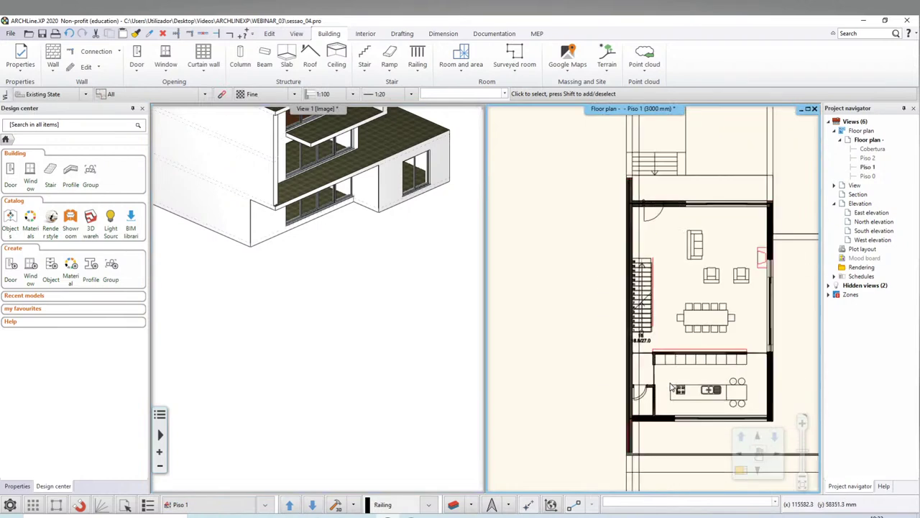
{"action": "scroll", "coordinate": [504, 273], "scroll_direction": "down", "scroll_amount": 1}
{"action": "scroll", "coordinate": [585, 349], "scroll_direction": "up", "scroll_amount": 3}
{"action": "scroll", "coordinate": [597, 336], "scroll_direction": "down", "scroll_amount": 1}
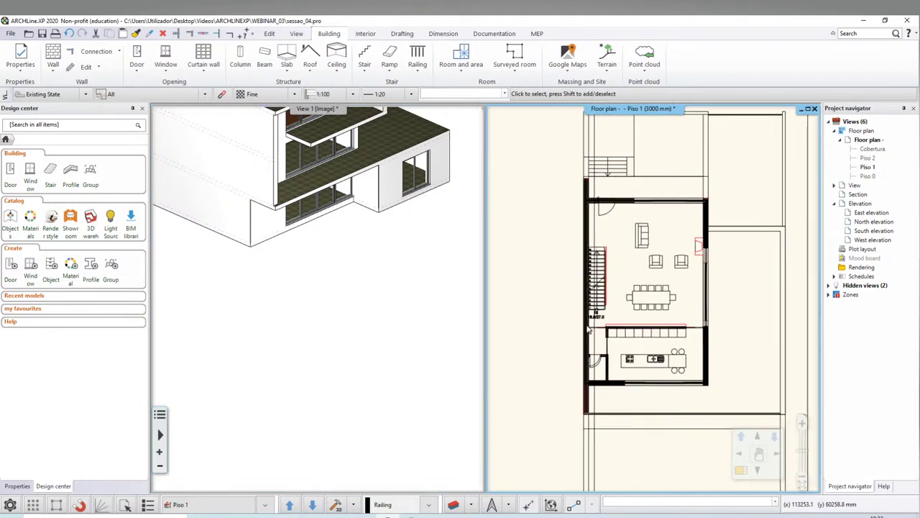
{"action": "scroll", "coordinate": [597, 337], "scroll_direction": "down", "scroll_amount": 1}
{"action": "scroll", "coordinate": [557, 328], "scroll_direction": "down", "scroll_amount": 1}
{"action": "scroll", "coordinate": [551, 328], "scroll_direction": "up", "scroll_amount": 2}
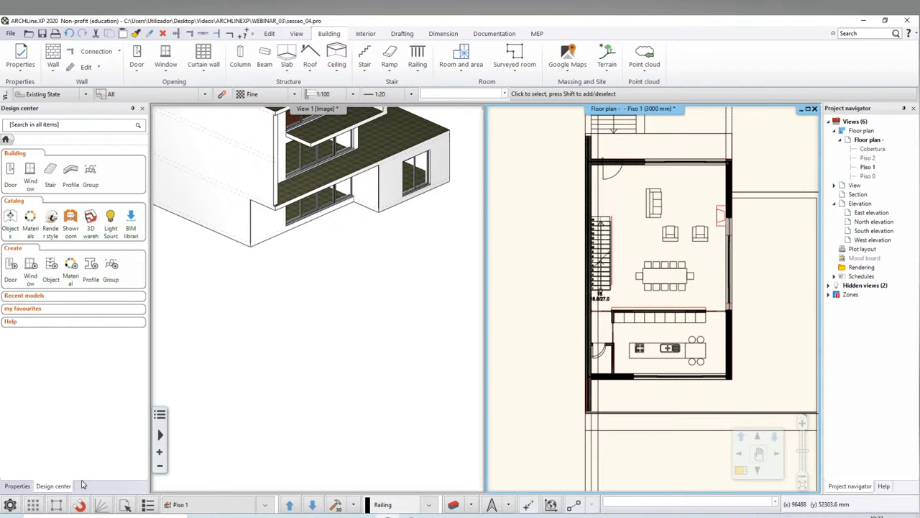
Start a new railing from the Railing dropdown and browse the available railing styles
{"action": "left_click", "coordinate": [420, 71]}
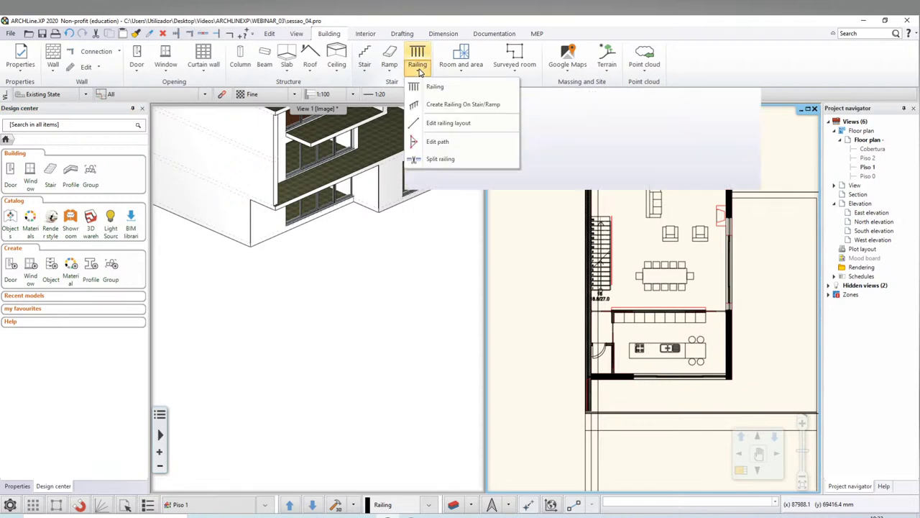
{"action": "left_click", "coordinate": [431, 86]}
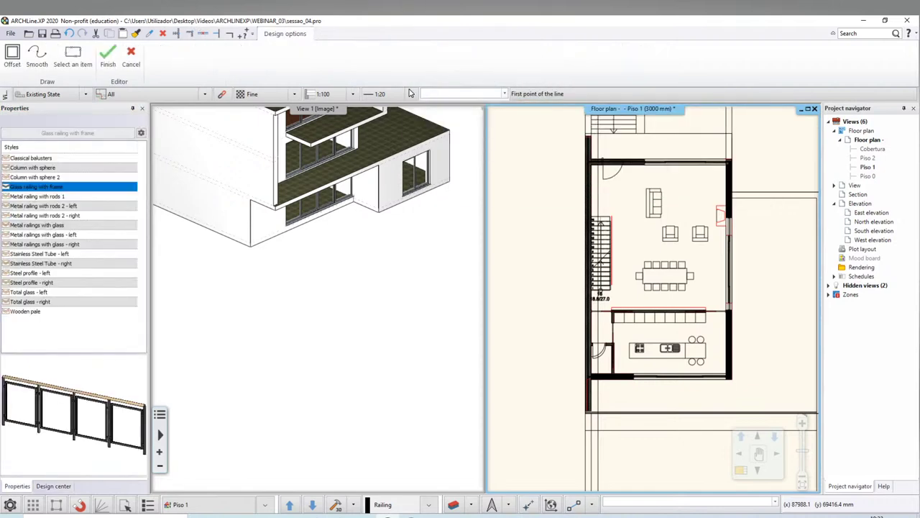
{"action": "left_click", "coordinate": [55, 167]}
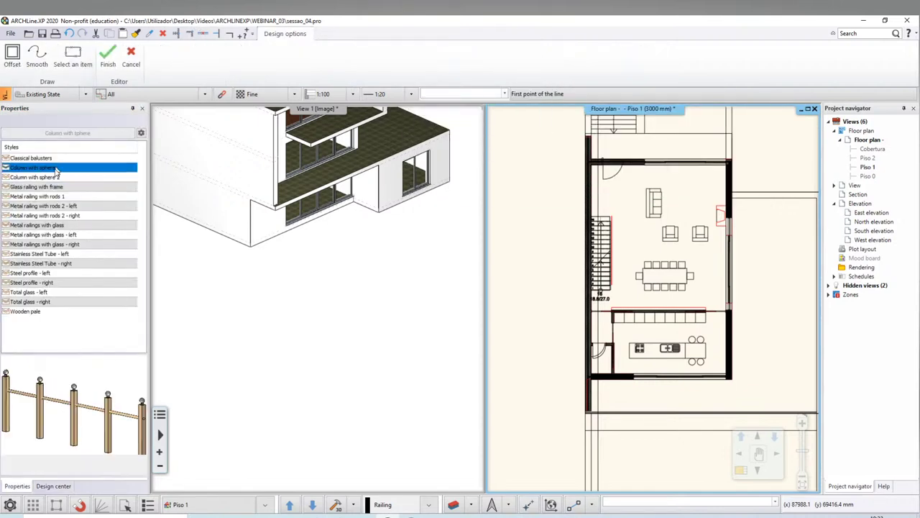
{"action": "left_click", "coordinate": [56, 177]}
{"action": "left_click", "coordinate": [58, 215]}
{"action": "left_click", "coordinate": [59, 244]}
{"action": "left_click", "coordinate": [57, 272]}
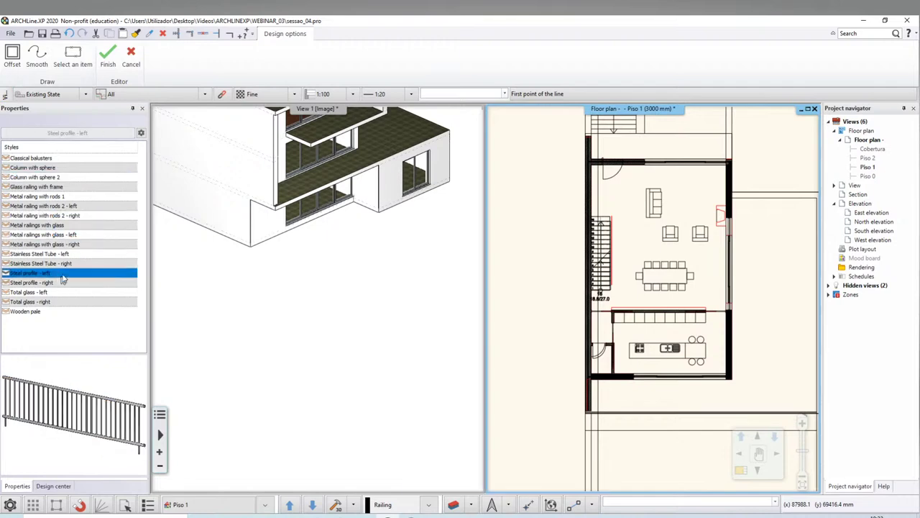
{"action": "left_click", "coordinate": [58, 263]}
{"action": "left_click", "coordinate": [52, 302]}
{"action": "left_click", "coordinate": [58, 292]}
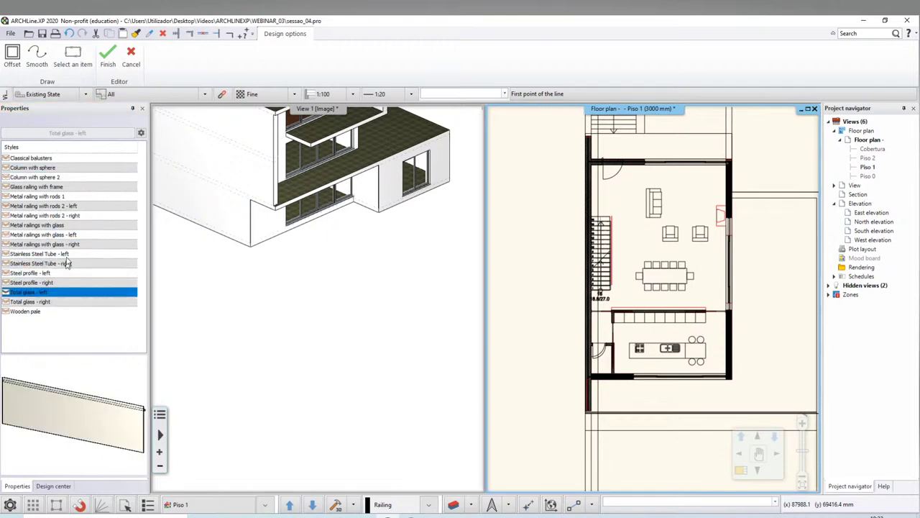
{"action": "left_click", "coordinate": [64, 253]}
{"action": "left_click", "coordinate": [64, 225]}
{"action": "left_click", "coordinate": [64, 194]}
Preview Column with sphere 2 and the Metal railing with rods 2 styles, then pick Glass railing with frame
{"action": "left_click", "coordinate": [72, 178]}
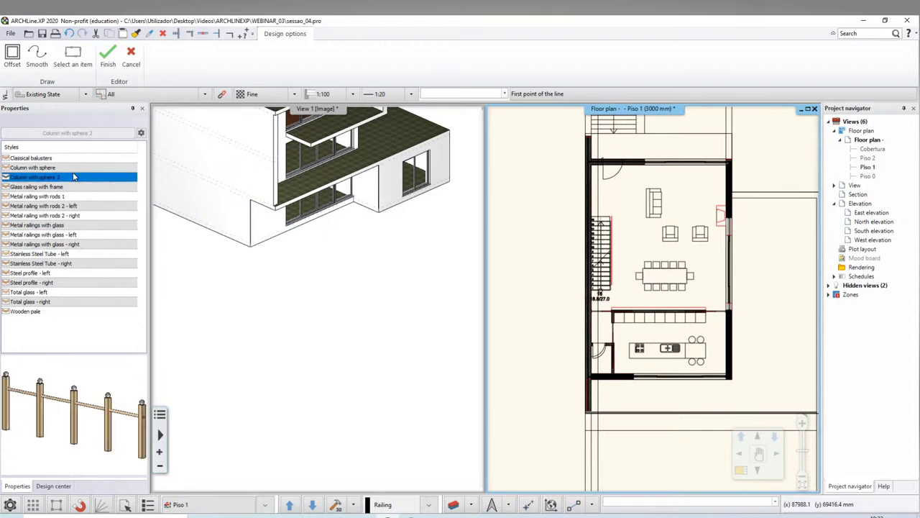
{"action": "left_click", "coordinate": [77, 169]}
{"action": "left_click", "coordinate": [75, 196]}
{"action": "left_click", "coordinate": [76, 217]}
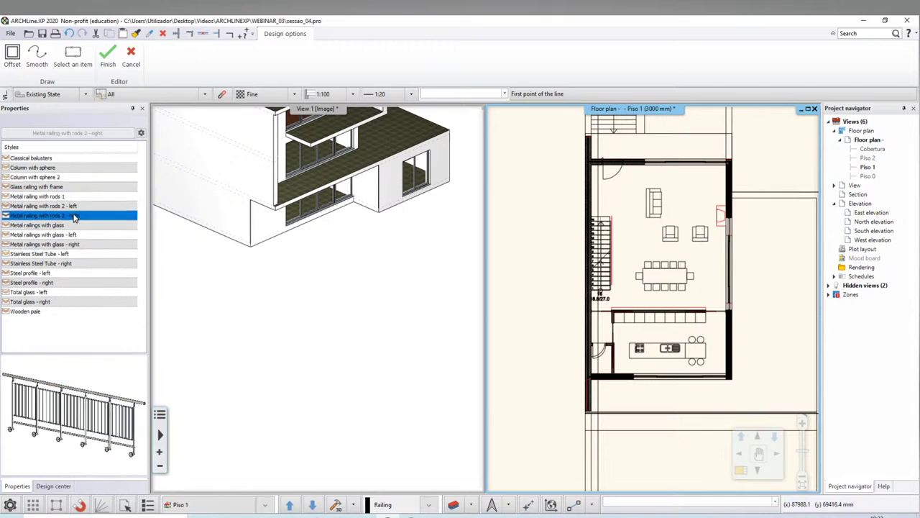
{"action": "left_click", "coordinate": [74, 208]}
{"action": "left_click", "coordinate": [70, 224]}
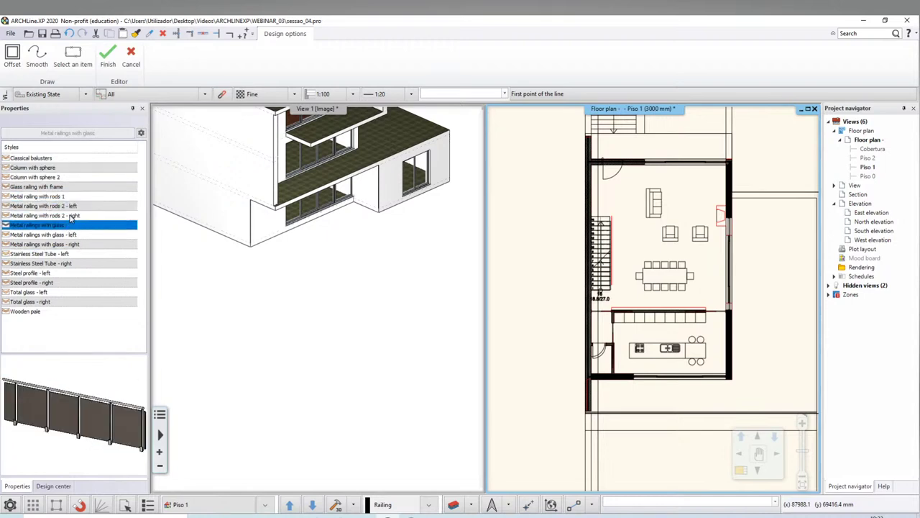
{"action": "left_click", "coordinate": [70, 216]}
{"action": "left_click", "coordinate": [72, 198]}
{"action": "left_click", "coordinate": [71, 207]}
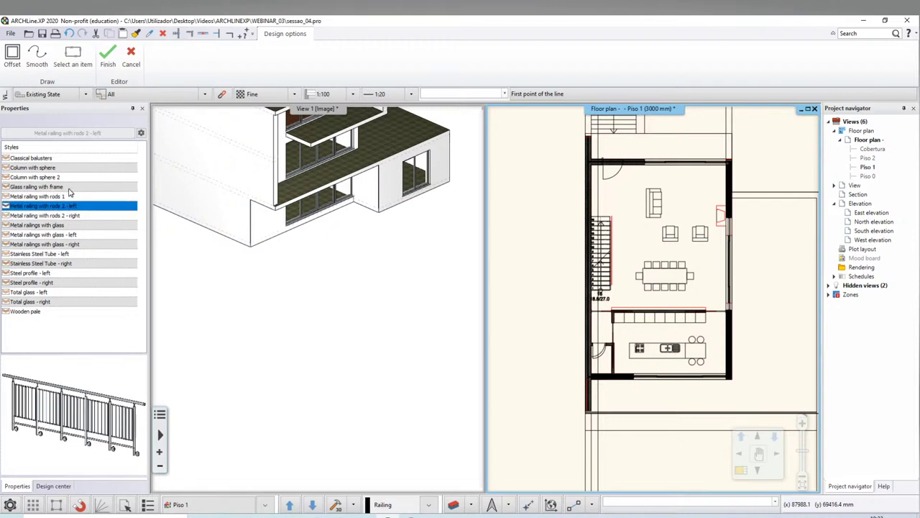
{"action": "left_click", "coordinate": [68, 189]}
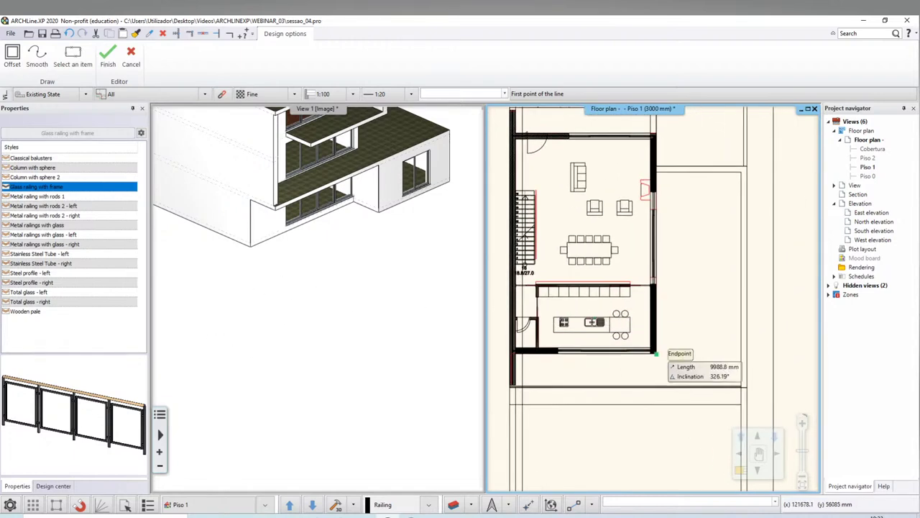
Draw the L-shaped railing on the terrace below the house from its start and corner points
{"action": "middle_click_drag", "start_coordinate": [576, 411], "coordinate": [647, 297]}
{"action": "scroll", "coordinate": [647, 298], "scroll_direction": "down", "scroll_amount": 2}
{"action": "middle_click_drag", "start_coordinate": [593, 259], "coordinate": [610, 294]}
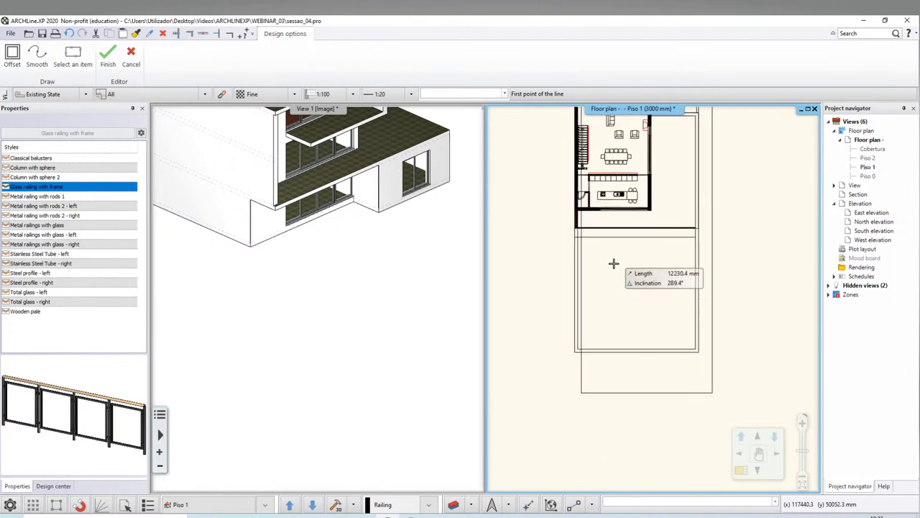
{"action": "left_click", "coordinate": [616, 262]}
{"action": "left_click", "coordinate": [614, 322]}
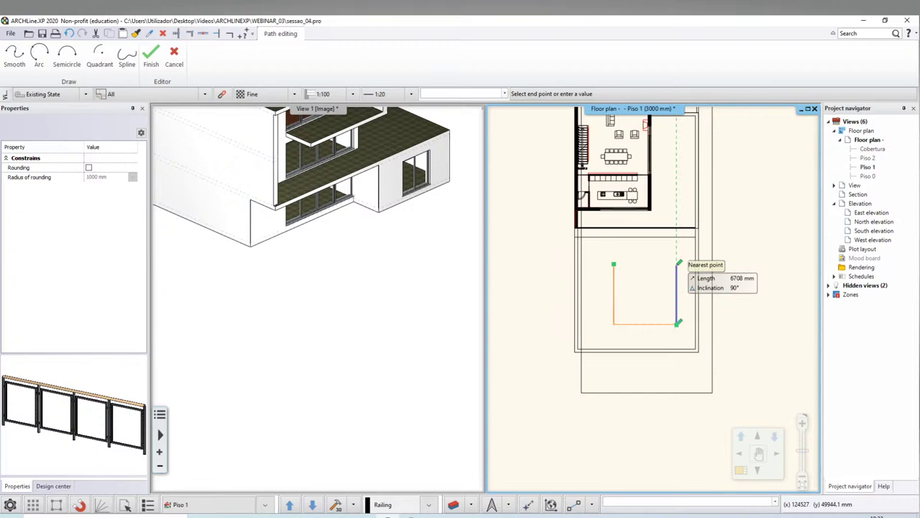
{"action": "key", "text": "Return"}
{"action": "key", "text": "Return"}
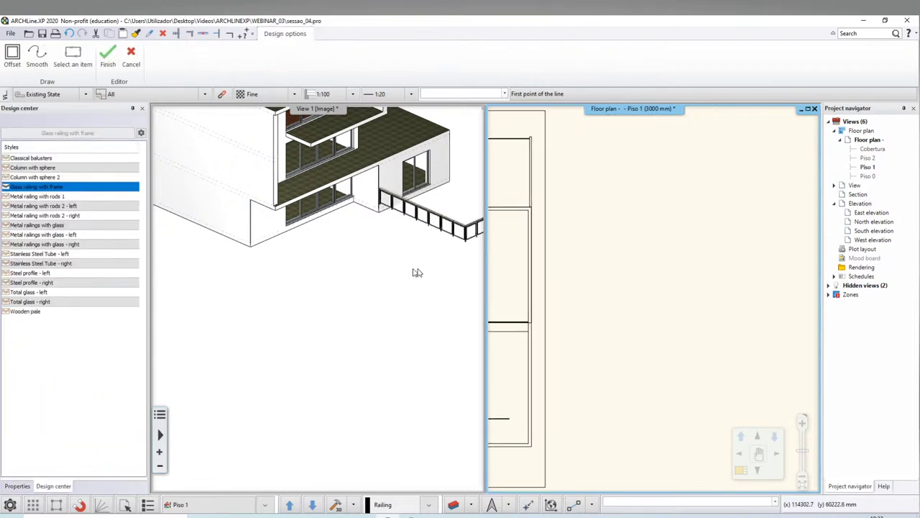
{"action": "key", "text": "Return"}
Orbit the 3D view to inspect the new L-shaped railing beside the house
{"action": "mouse_move", "coordinate": [415, 269]}
{"action": "middle_mouse_down", "text": "shift"}
{"action": "mouse_move", "coordinate": [320, 357]}
{"action": "mouse_move", "coordinate": [338, 368]}
{"action": "middle_mouse_up", "text": "shift"}
{"action": "scroll", "coordinate": [309, 294], "scroll_direction": "up", "scroll_amount": 3}
{"action": "mouse_move", "coordinate": [308, 294]}
{"action": "middle_mouse_down", "text": "shift"}
{"action": "mouse_move", "coordinate": [345, 288]}
{"action": "mouse_move", "coordinate": [319, 319]}
{"action": "mouse_move", "coordinate": [288, 319]}
{"action": "mouse_move", "coordinate": [238, 245]}
{"action": "mouse_move", "coordinate": [293, 319]}
{"action": "middle_mouse_up", "text": "shift"}
{"action": "mouse_move", "coordinate": [361, 338]}
{"action": "middle_mouse_down", "text": "shift"}
{"action": "mouse_move", "coordinate": [437, 406]}
{"action": "mouse_move", "coordinate": [427, 395]}
{"action": "middle_mouse_up", "text": "shift"}
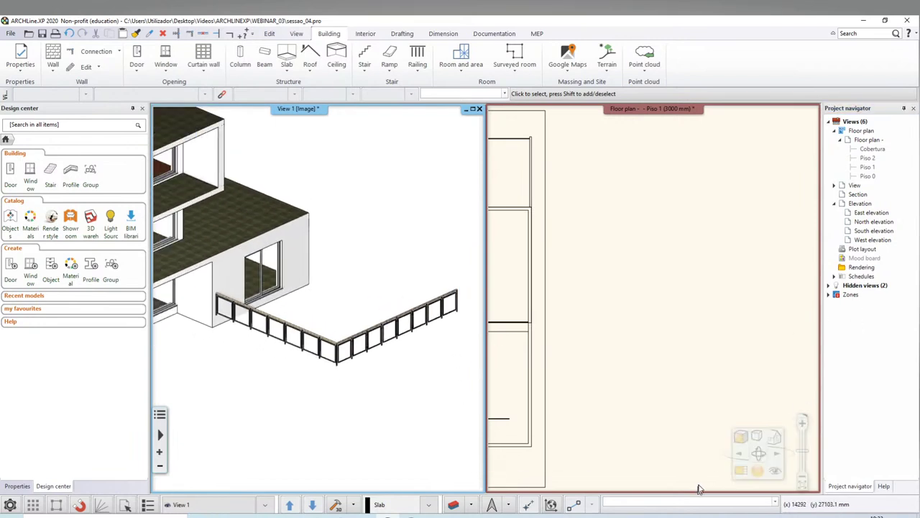
Close the floor plan, centre the 3D view on the L-shaped railing and open its Railing settings
{"action": "left_click", "coordinate": [421, 484]}
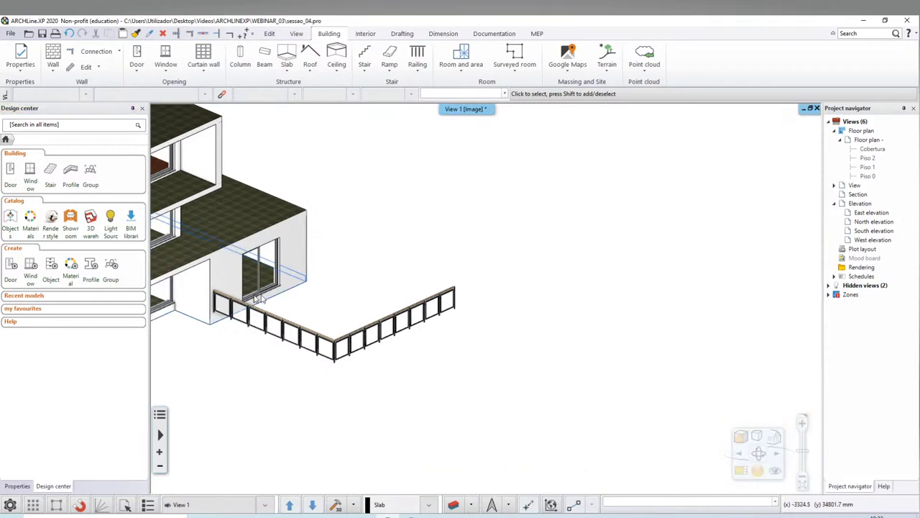
{"action": "scroll", "coordinate": [403, 316], "scroll_direction": "up", "scroll_amount": 5}
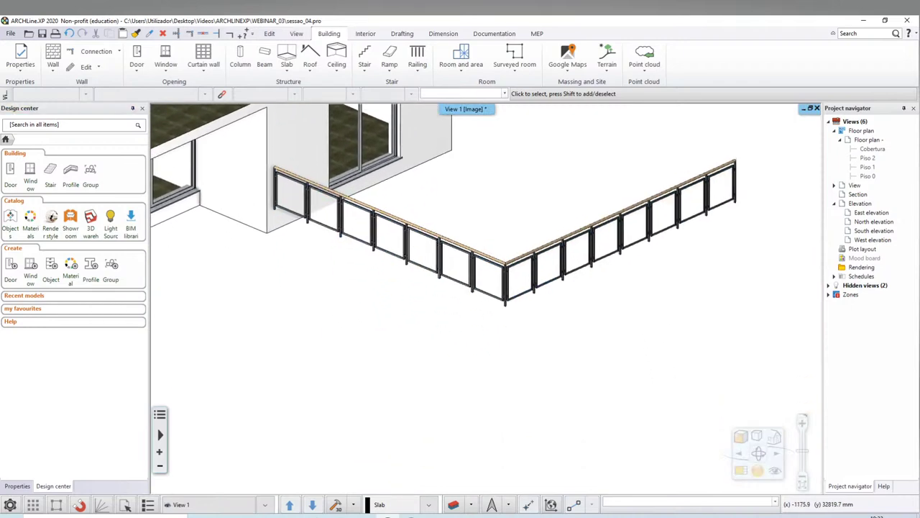
{"action": "middle_click_drag", "start_coordinate": [474, 318], "coordinate": [555, 238], "text": "shift"}
{"action": "middle_click_drag", "start_coordinate": [515, 204], "coordinate": [509, 192]}
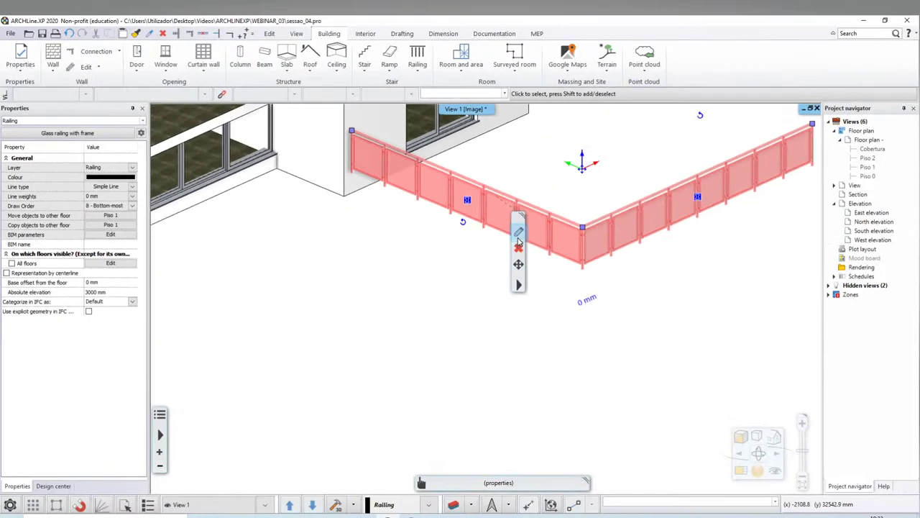
{"action": "left_click", "coordinate": [519, 240]}
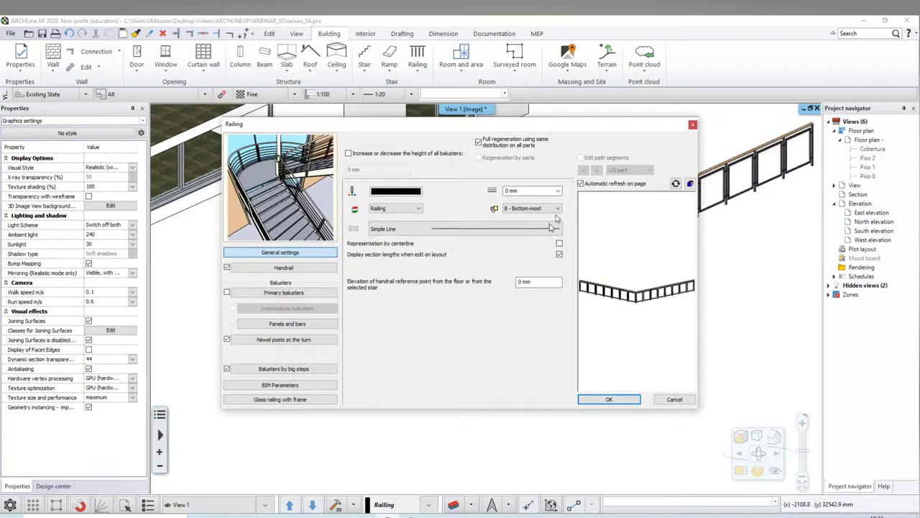
{"action": "mouse_move", "coordinate": [563, 128]}
{"action": "left_mouse_down"}
{"action": "mouse_move", "coordinate": [442, 137]}
{"action": "mouse_move", "coordinate": [426, 124]}
{"action": "left_mouse_up"}
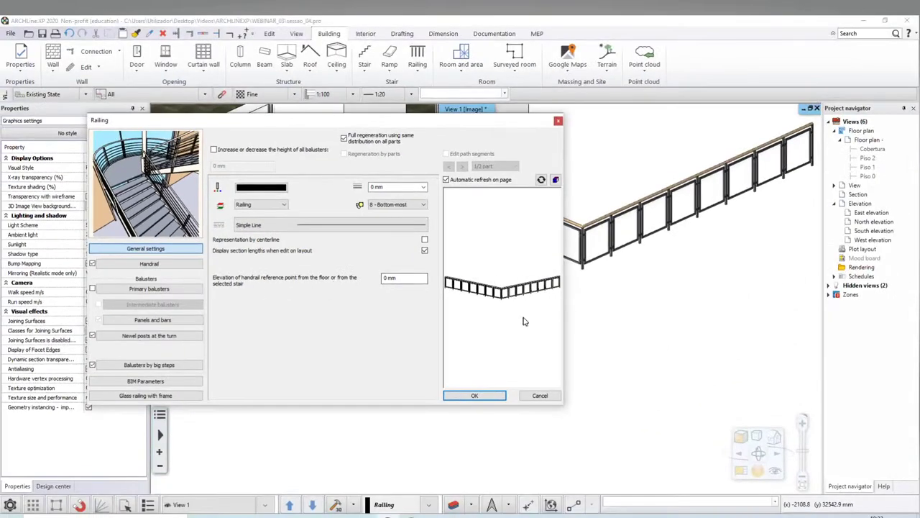
{"action": "left_click_drag", "start_coordinate": [530, 290], "coordinate": [505, 300]}
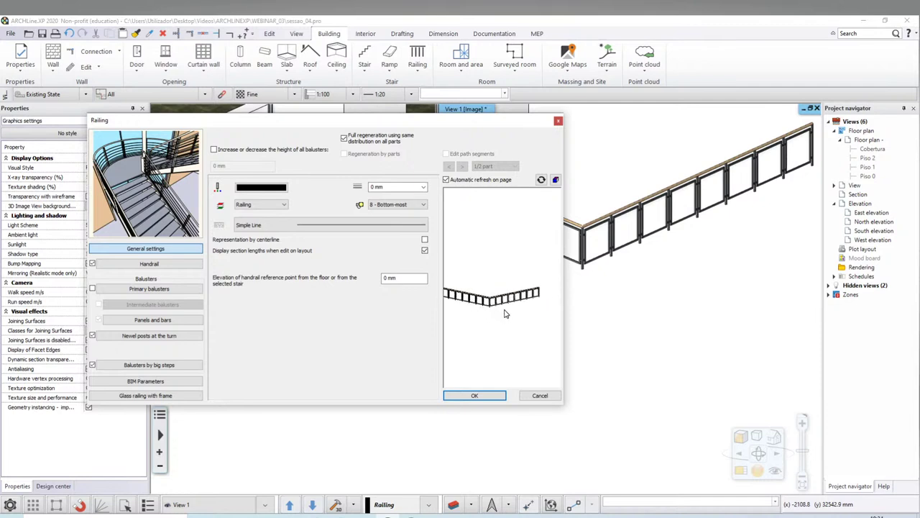
{"action": "mouse_move", "coordinate": [505, 300]}
{"action": "left_mouse_down"}
{"action": "mouse_move", "coordinate": [507, 315]}
{"action": "mouse_move", "coordinate": [533, 324]}
{"action": "mouse_move", "coordinate": [506, 330]}
{"action": "left_mouse_up"}
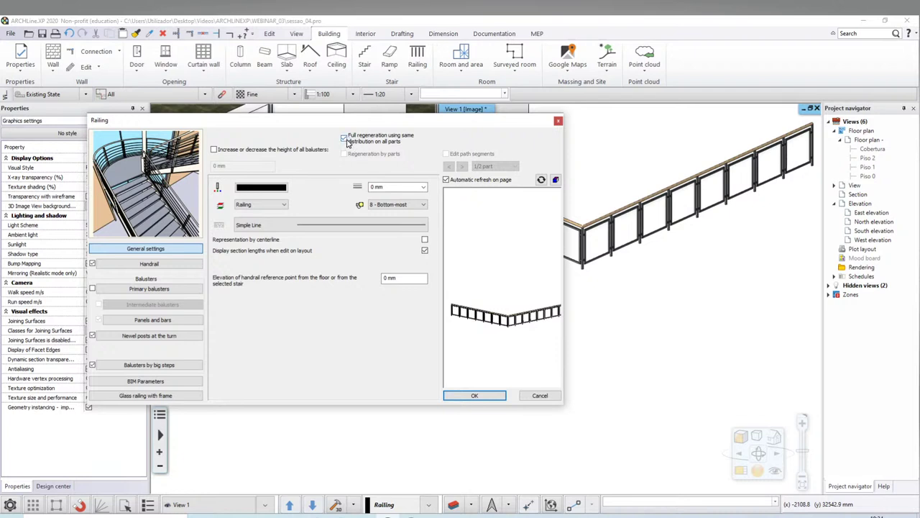
{"action": "left_click", "coordinate": [346, 139]}
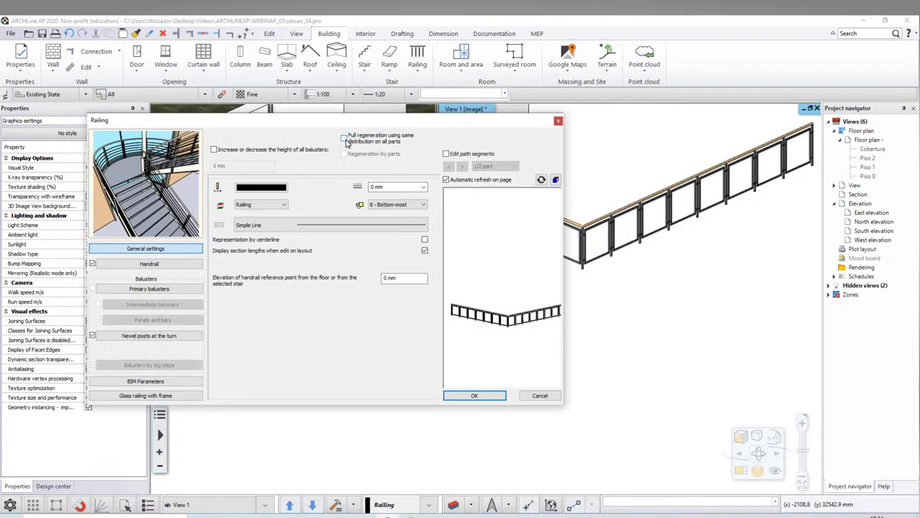
{"action": "left_click", "coordinate": [445, 154]}
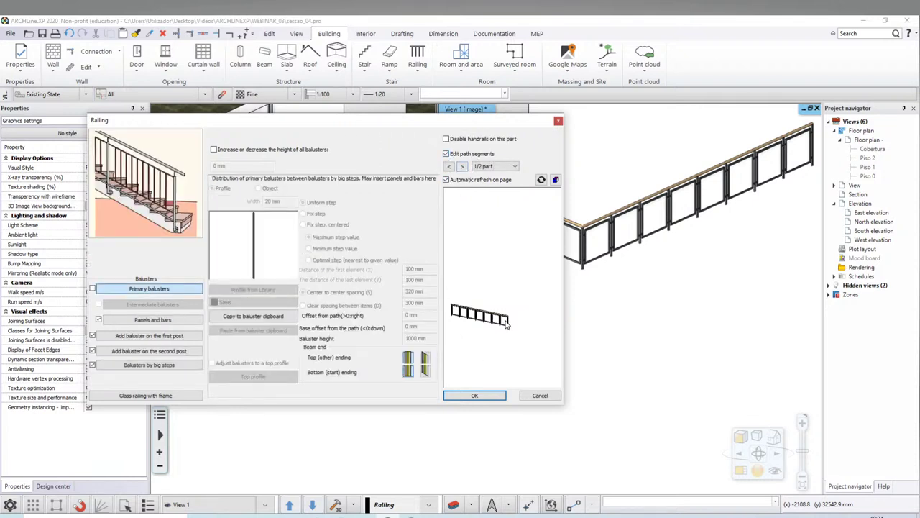
{"action": "left_click", "coordinate": [462, 167]}
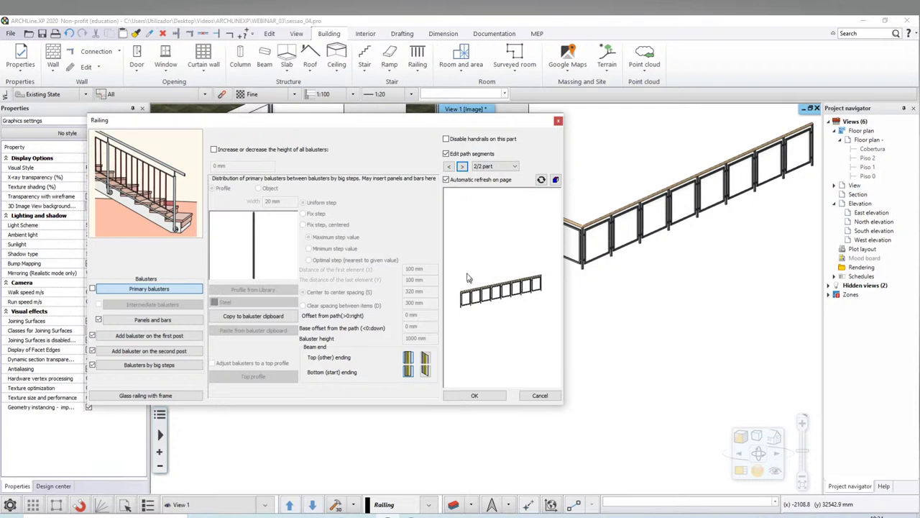
{"action": "left_click", "coordinate": [446, 154]}
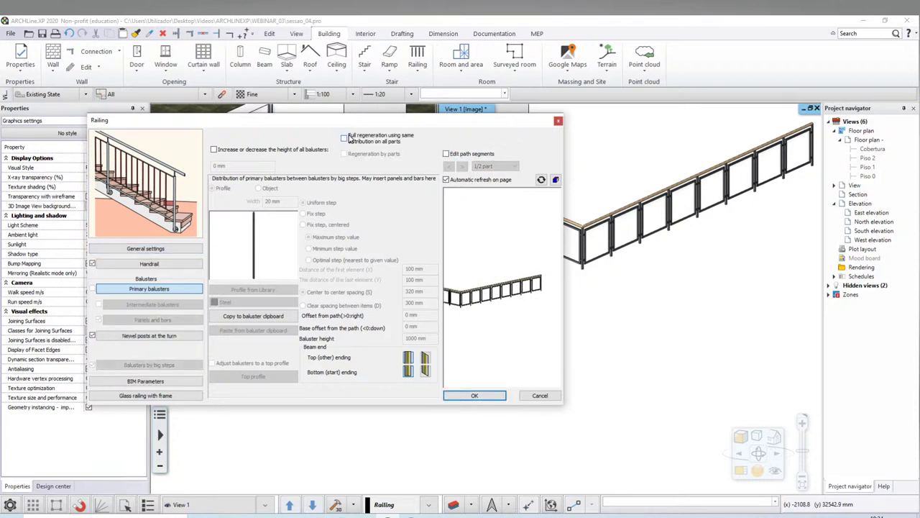
{"action": "left_click", "coordinate": [348, 138]}
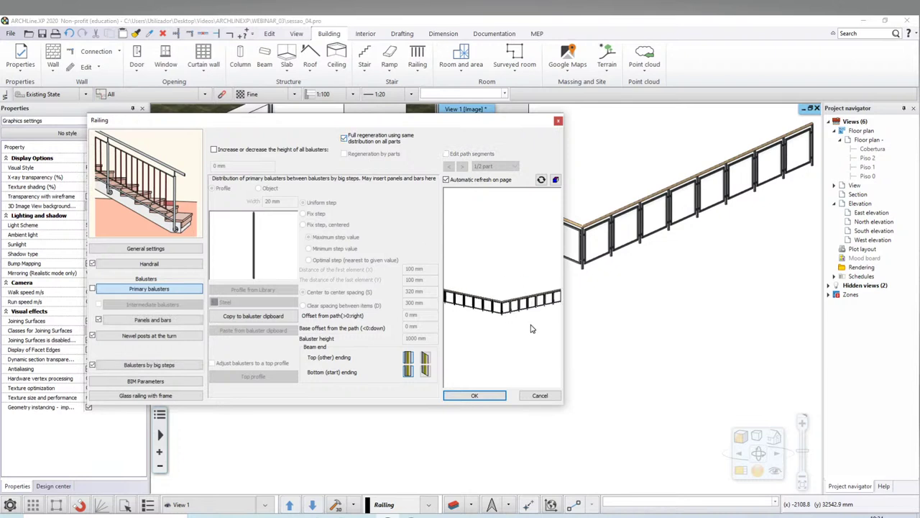
{"action": "left_click_drag", "start_coordinate": [531, 328], "coordinate": [529, 326]}
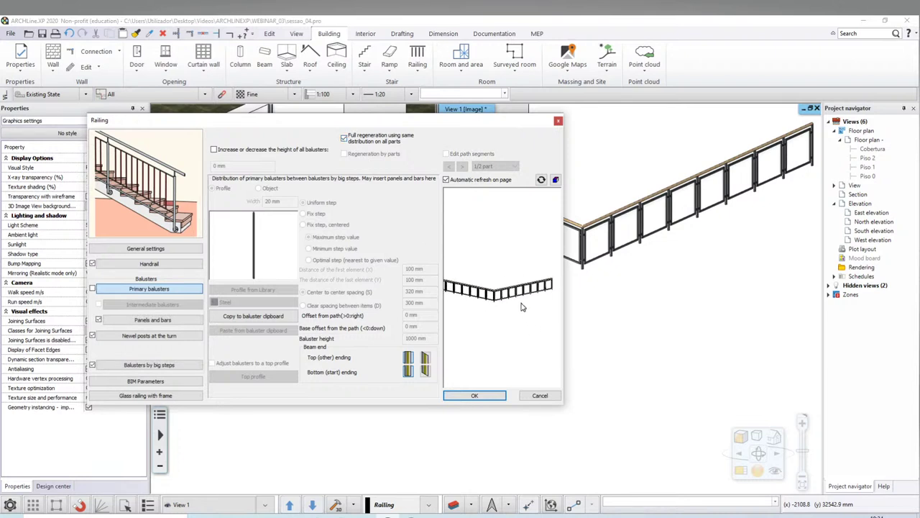
{"action": "left_click_drag", "start_coordinate": [491, 301], "coordinate": [588, 344]}
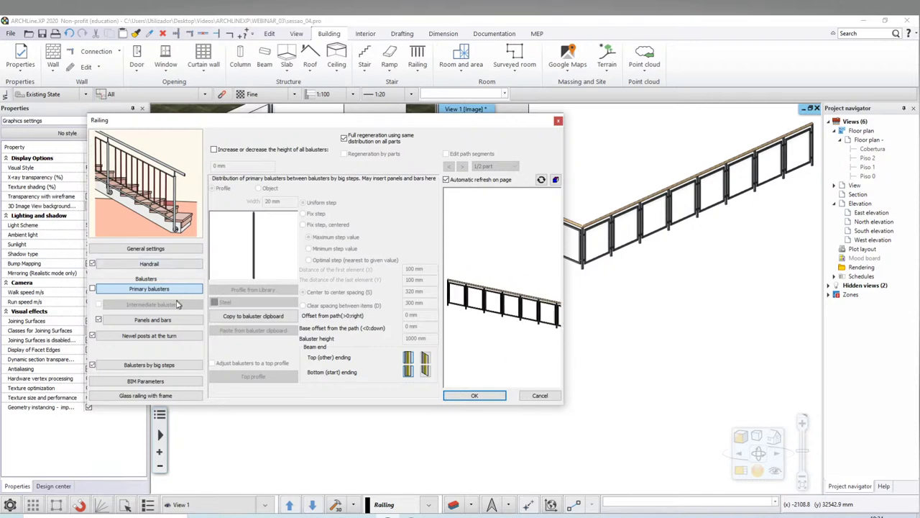
{"action": "left_click", "coordinate": [103, 248]}
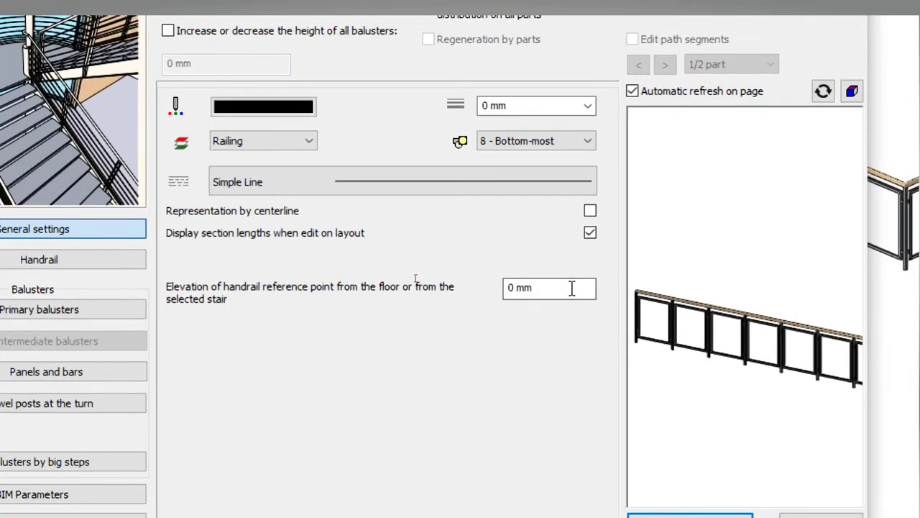
Replace the handrail elevation value with 10 and show the handrail settings
{"action": "double_click", "coordinate": [571, 288]}
{"action": "type", "text": "100"}
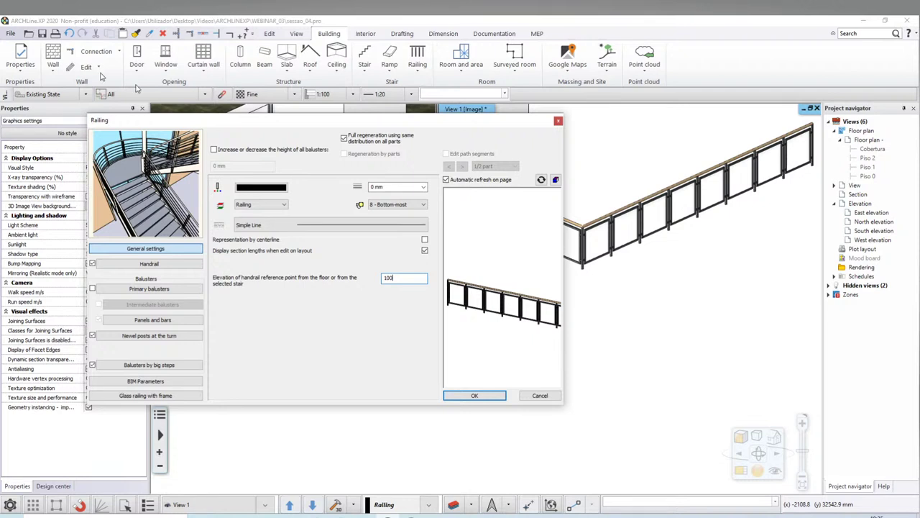
{"action": "left_click", "coordinate": [117, 264]}
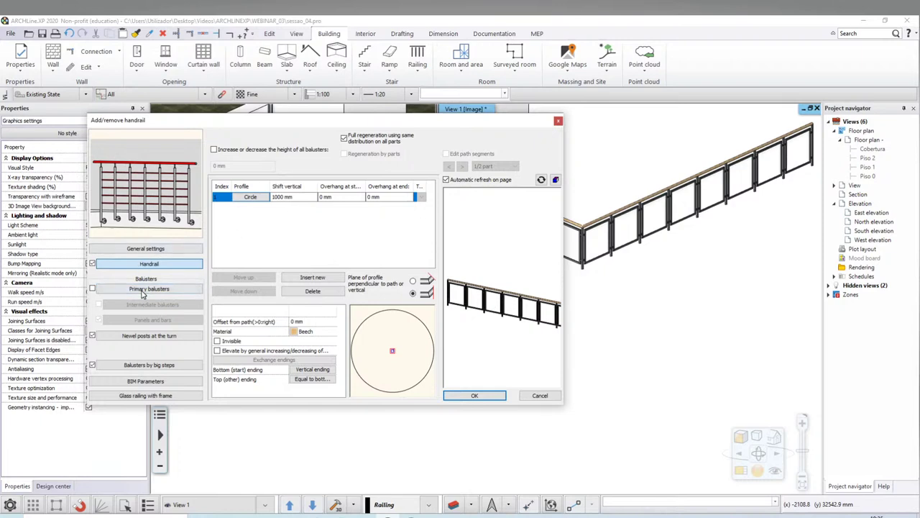
Try primary and intermediate balusters on and off, then go to Panels and bars
{"action": "left_click", "coordinate": [143, 291]}
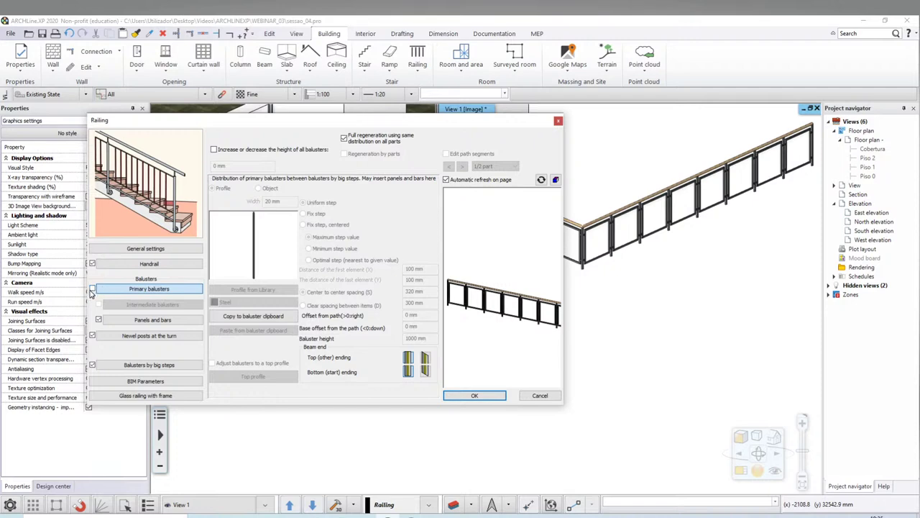
{"action": "left_click", "coordinate": [92, 290]}
{"action": "left_click", "coordinate": [92, 290]}
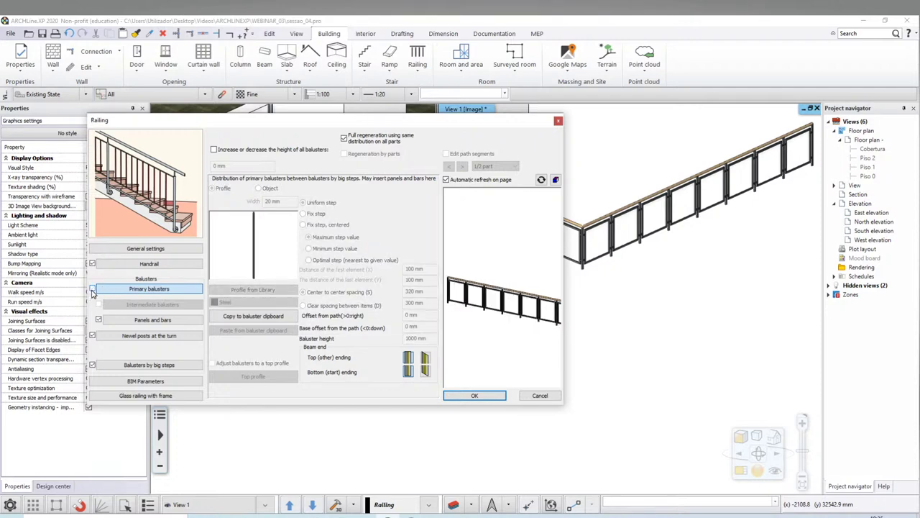
{"action": "left_click", "coordinate": [92, 290]}
{"action": "left_click", "coordinate": [92, 290]}
{"action": "left_click", "coordinate": [92, 290]}
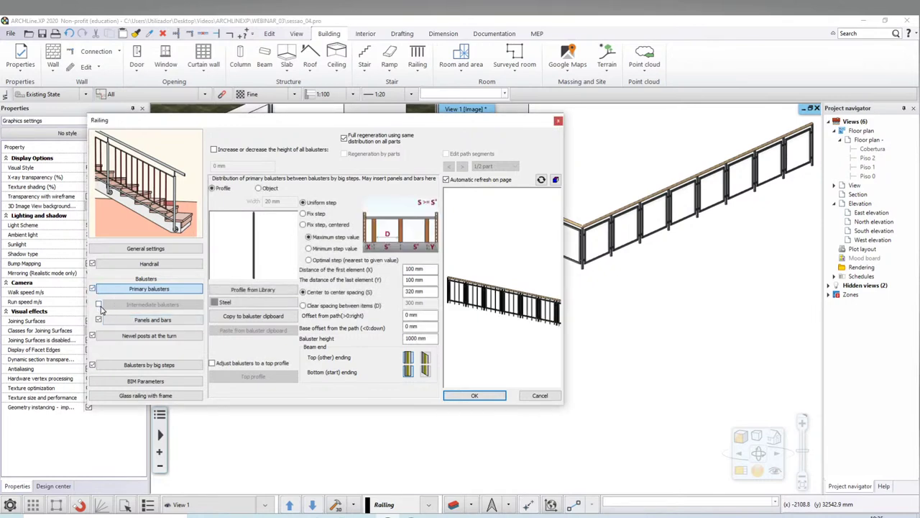
{"action": "left_click", "coordinate": [99, 304]}
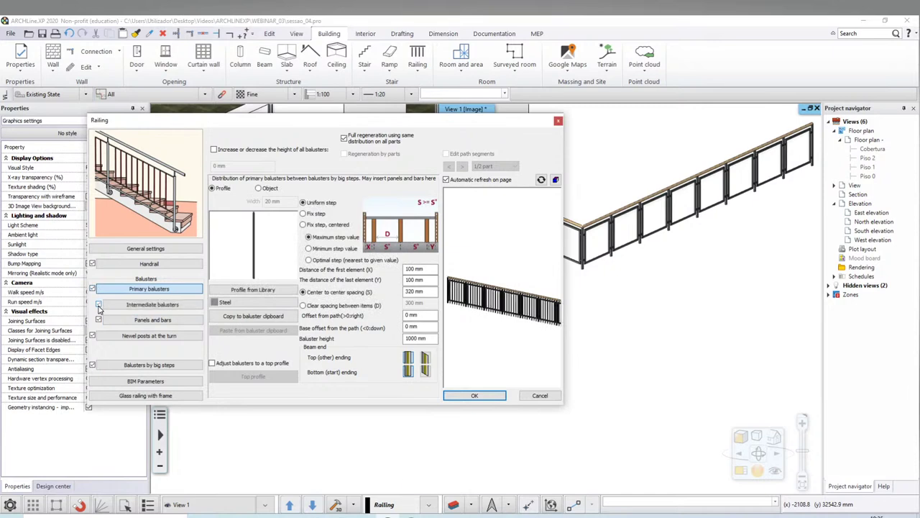
{"action": "left_click", "coordinate": [99, 304]}
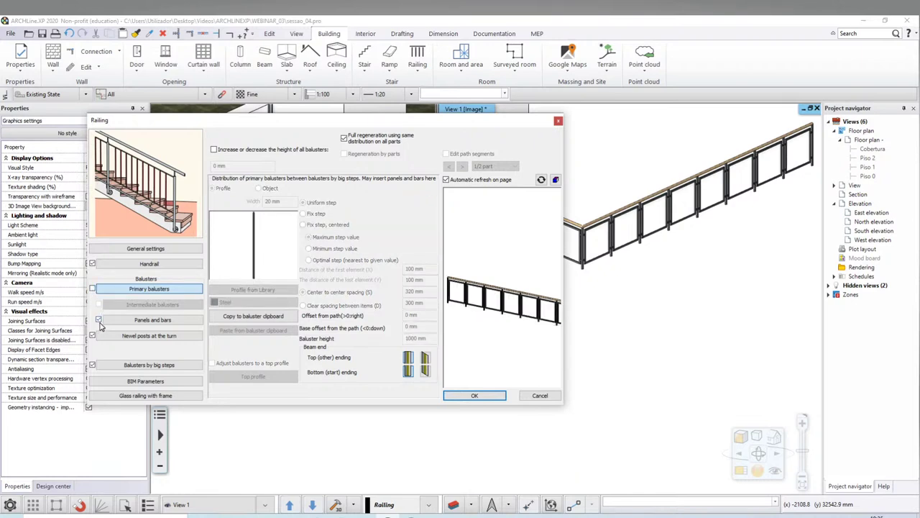
{"action": "left_click", "coordinate": [146, 321]}
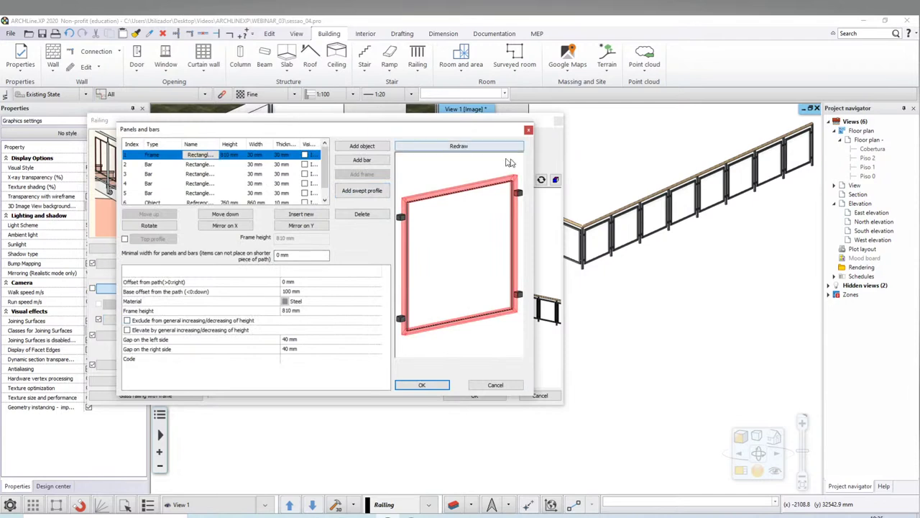
Inspect each bar, including the one 800 mm up, and the filled panel, then cancel unchanged
{"action": "left_click", "coordinate": [153, 167]}
{"action": "left_click", "coordinate": [155, 175]}
{"action": "left_click", "coordinate": [159, 184]}
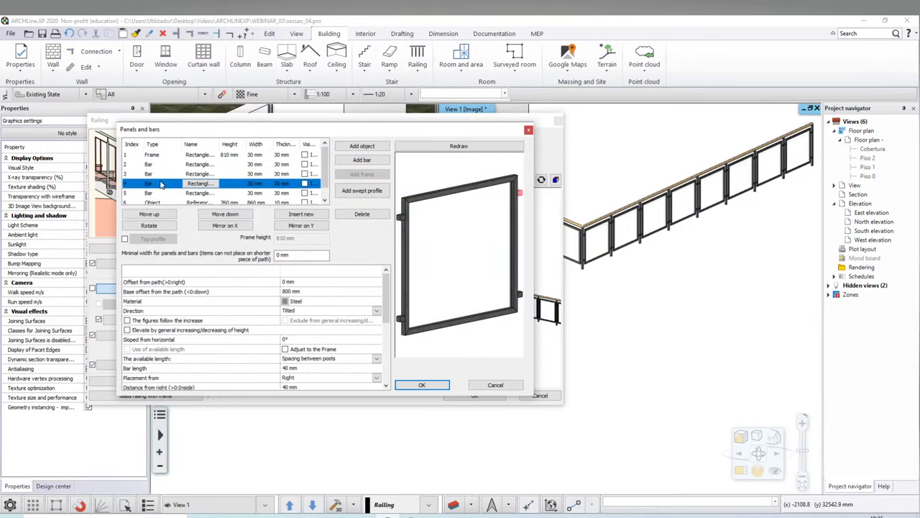
{"action": "left_click", "coordinate": [163, 194]}
{"action": "scroll", "coordinate": [175, 197], "scroll_direction": "down", "scroll_amount": 1}
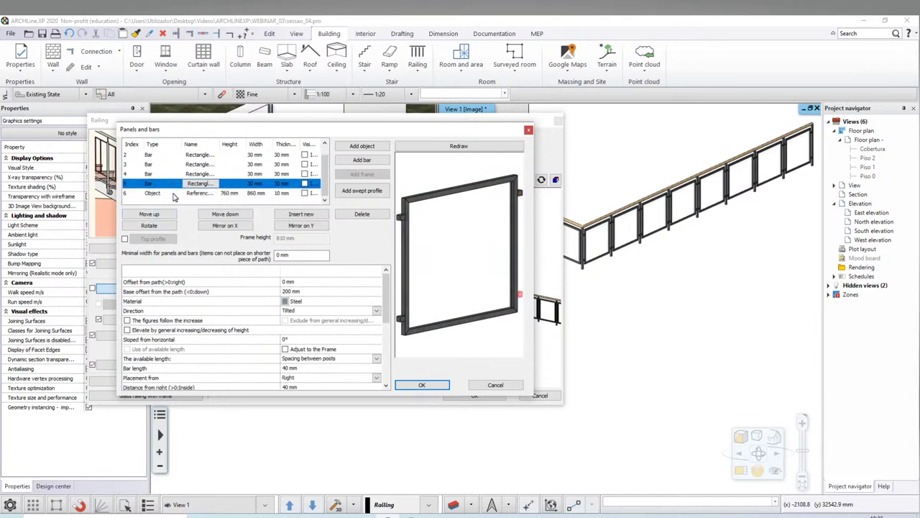
{"action": "left_click", "coordinate": [174, 194]}
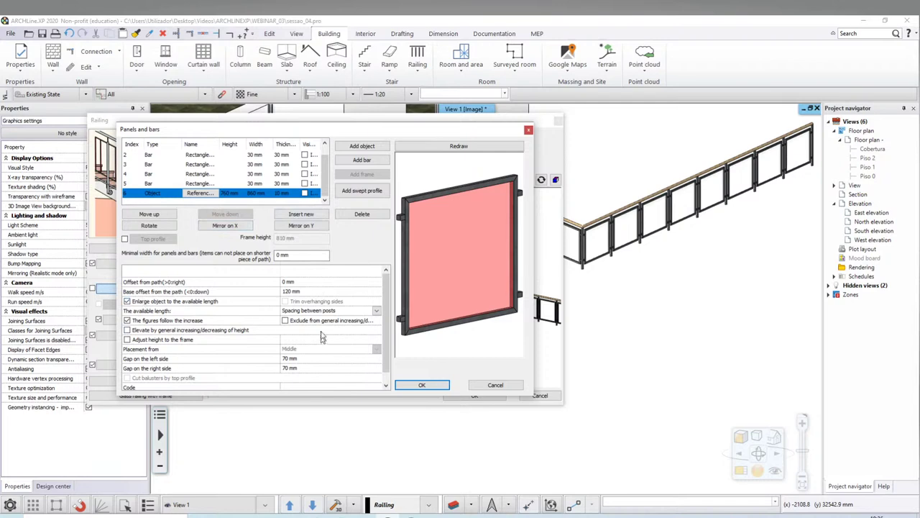
{"action": "left_click", "coordinate": [506, 388]}
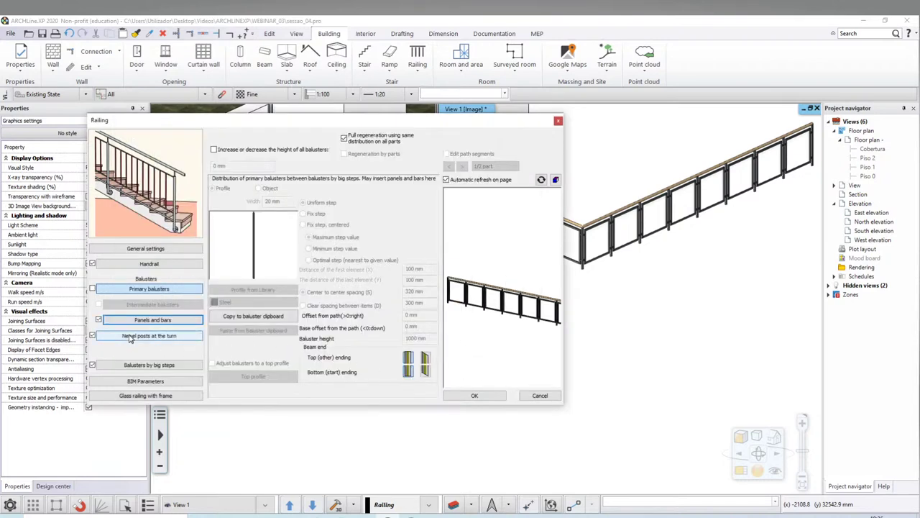
Examine newel posts at the turn in a rotated preview, toggling them, and view big-step balusters
{"action": "left_click", "coordinate": [133, 343]}
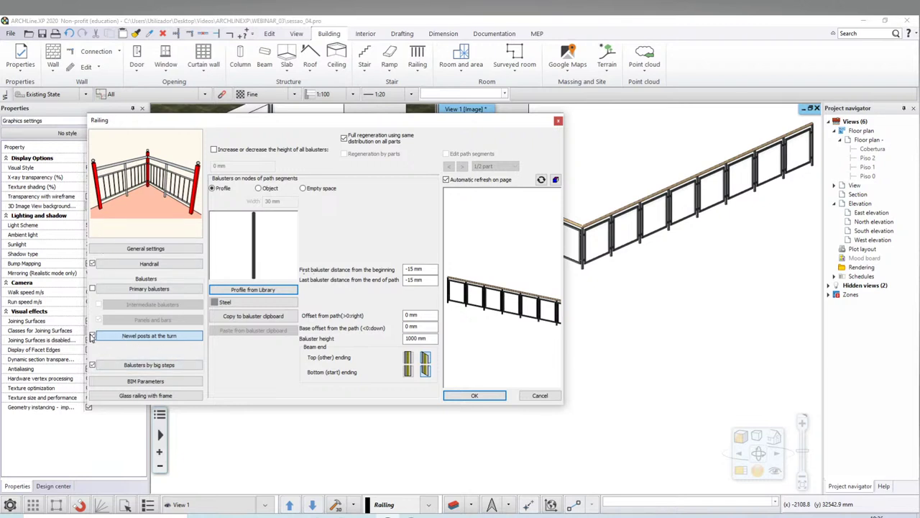
{"action": "mouse_move", "coordinate": [472, 313]}
{"action": "left_mouse_down"}
{"action": "mouse_move", "coordinate": [558, 306]}
{"action": "mouse_move", "coordinate": [523, 311]}
{"action": "left_mouse_up"}
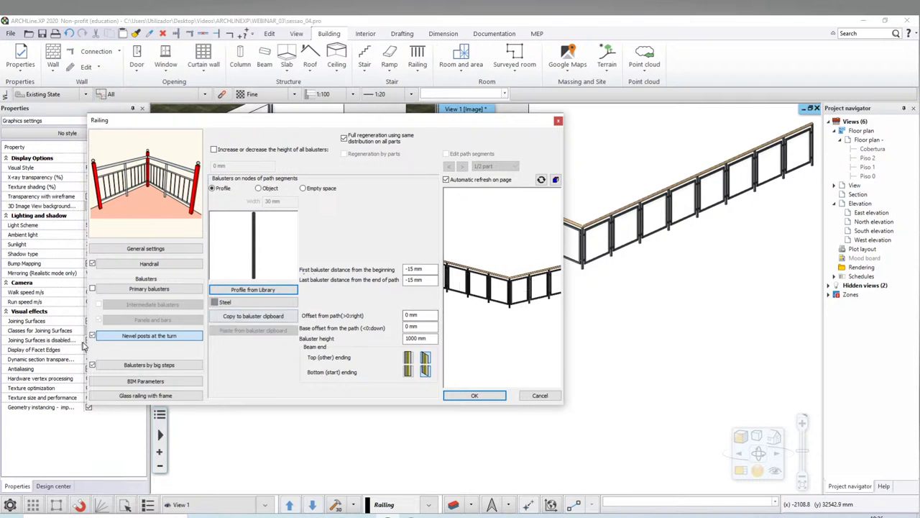
{"action": "left_click", "coordinate": [93, 336]}
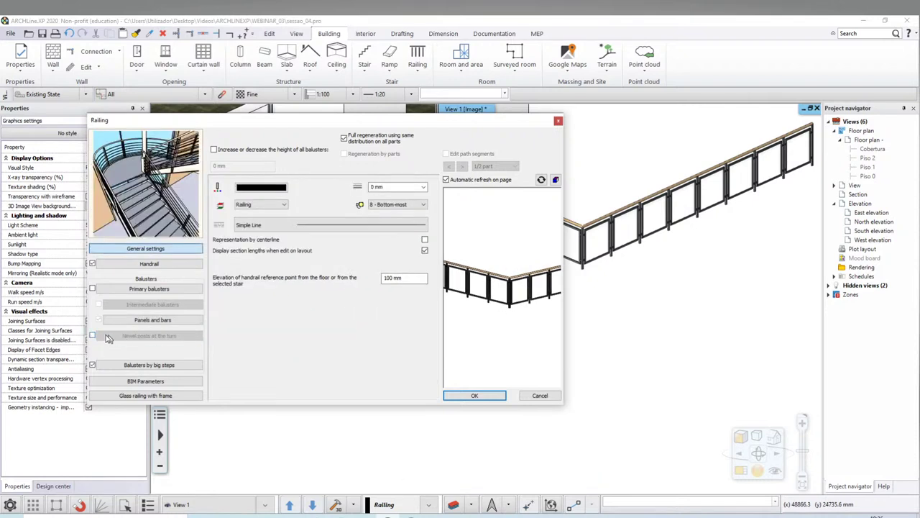
{"action": "left_click", "coordinate": [93, 336]}
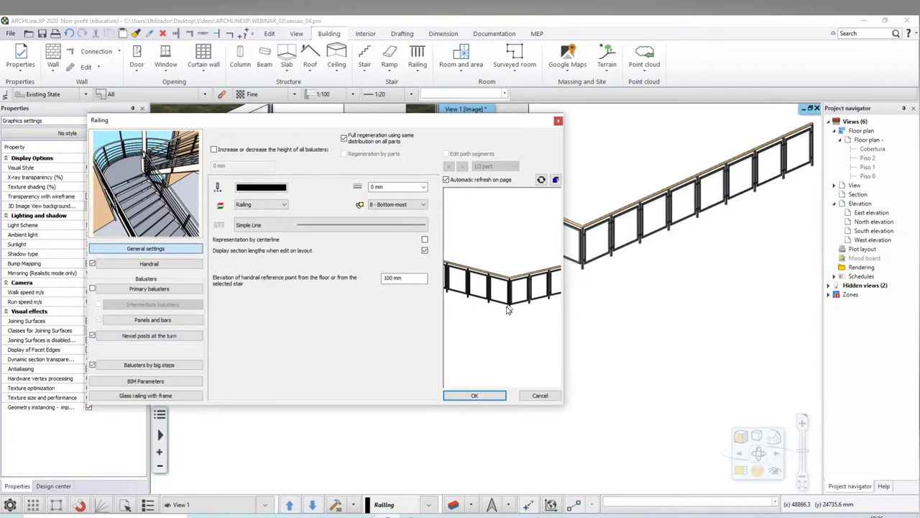
{"action": "left_click", "coordinate": [93, 336]}
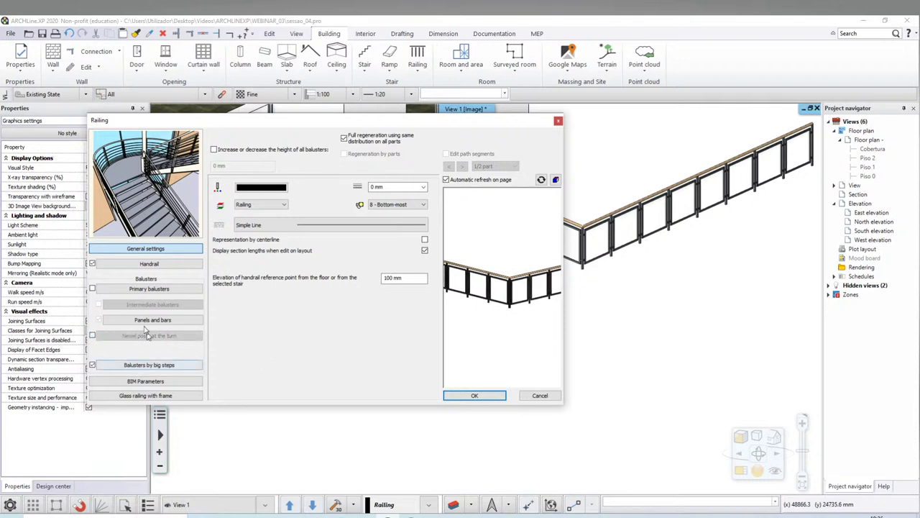
{"action": "left_click", "coordinate": [145, 369]}
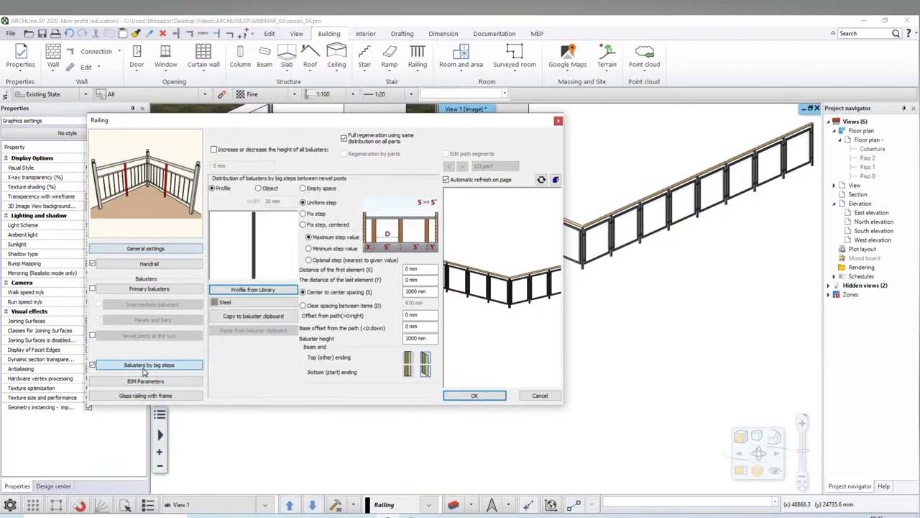
{"action": "left_click", "coordinate": [93, 337]}
{"action": "left_click", "coordinate": [93, 337]}
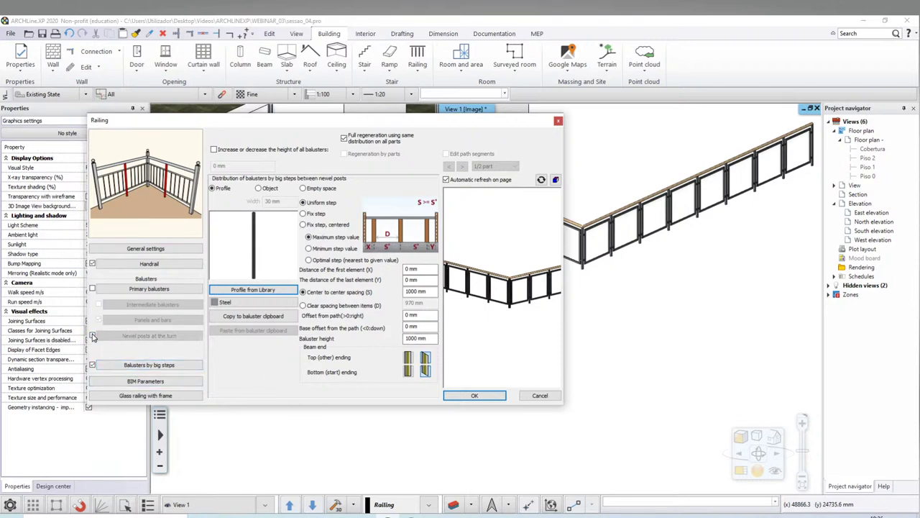
{"action": "left_click", "coordinate": [92, 335]}
Recheck the baluster pages, then switch off primary balusters, newel posts at the turn, and panels and bars
{"action": "left_click", "coordinate": [93, 288]}
{"action": "left_click", "coordinate": [127, 291]}
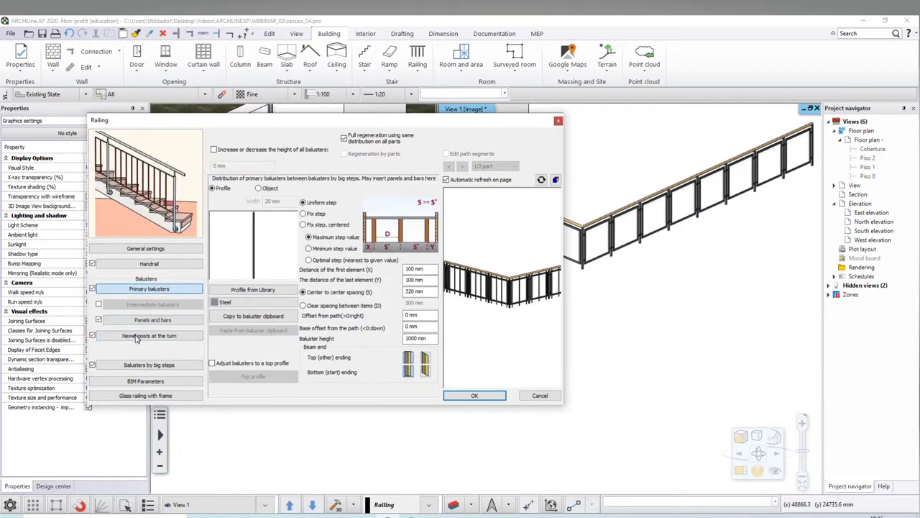
{"action": "left_click", "coordinate": [133, 365]}
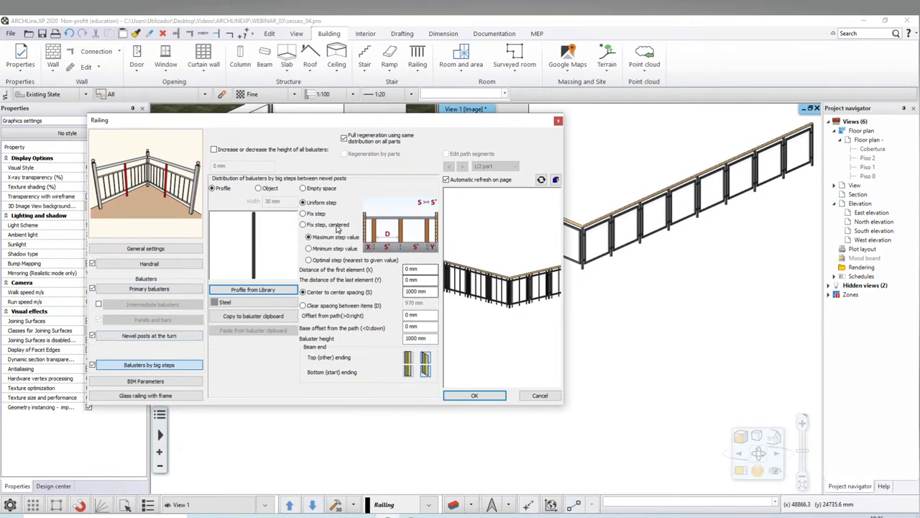
{"action": "left_click", "coordinate": [141, 334]}
{"action": "left_click", "coordinate": [147, 288]}
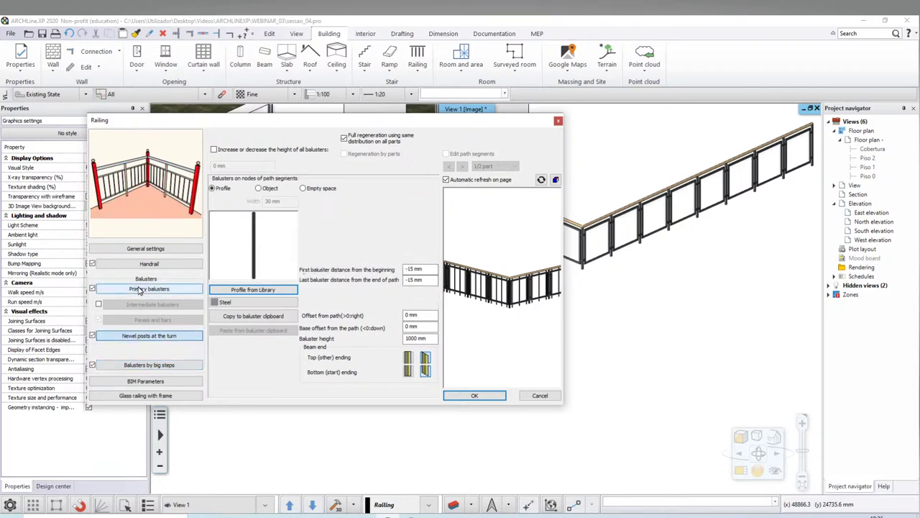
{"action": "left_click", "coordinate": [92, 289]}
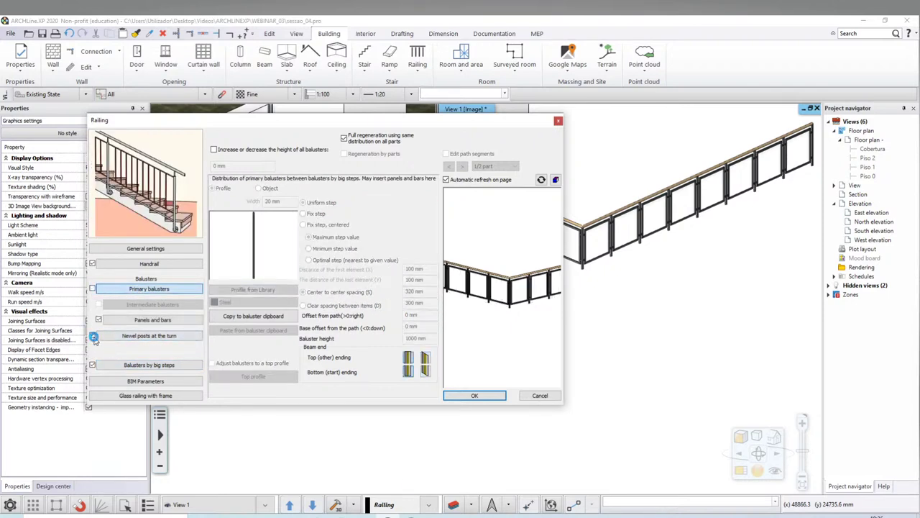
{"action": "left_click", "coordinate": [92, 335]}
{"action": "left_click", "coordinate": [97, 319]}
{"action": "left_click", "coordinate": [98, 319]}
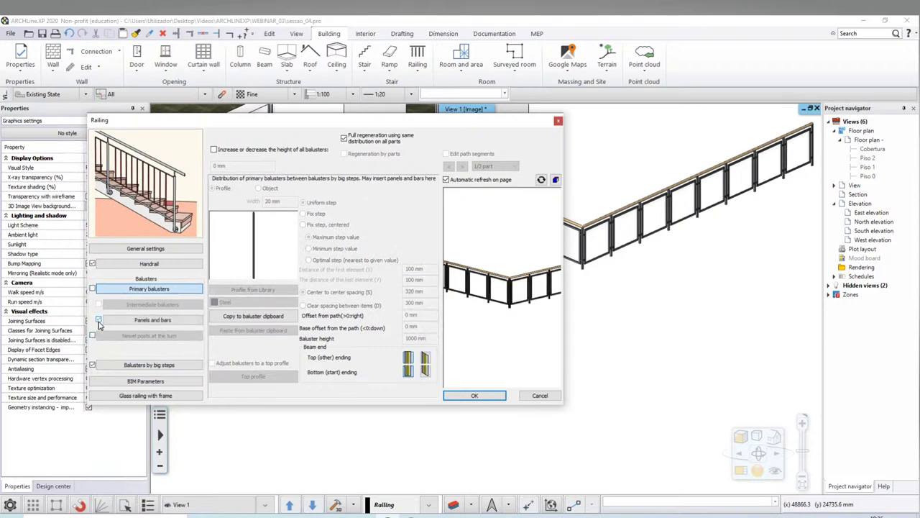
{"action": "left_click", "coordinate": [99, 319]}
{"action": "left_click", "coordinate": [98, 319]}
{"action": "left_click", "coordinate": [98, 319]}
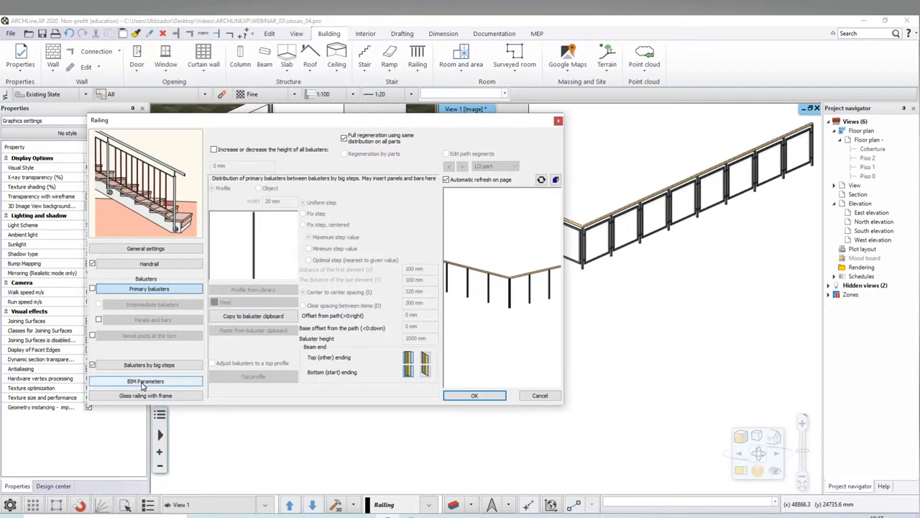
Show the handrail page with its Circle-profile handrail at 1000 mm vertical shift in Beech
{"action": "left_click", "coordinate": [114, 265]}
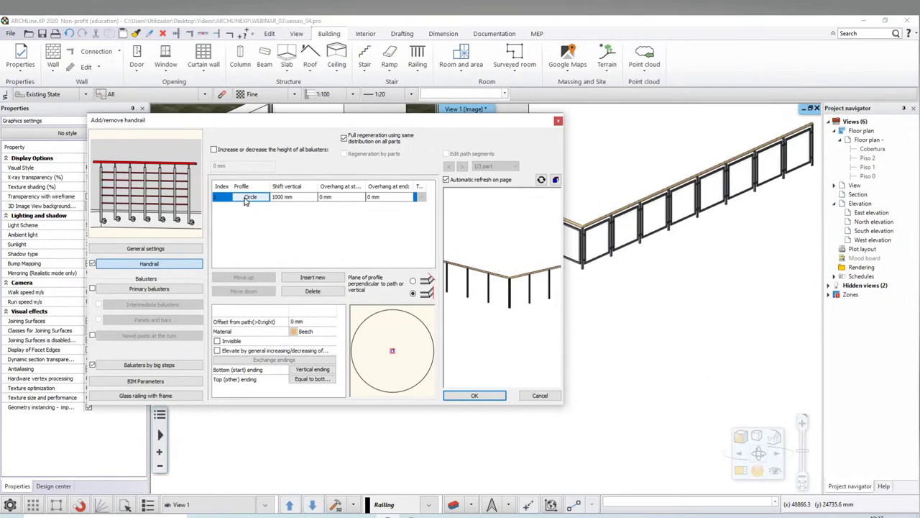
Edit the handrail's Circle profile and browse the profile library's DECOR and BUILDING categories
{"action": "double_click", "coordinate": [245, 198]}
{"action": "left_click", "coordinate": [205, 263]}
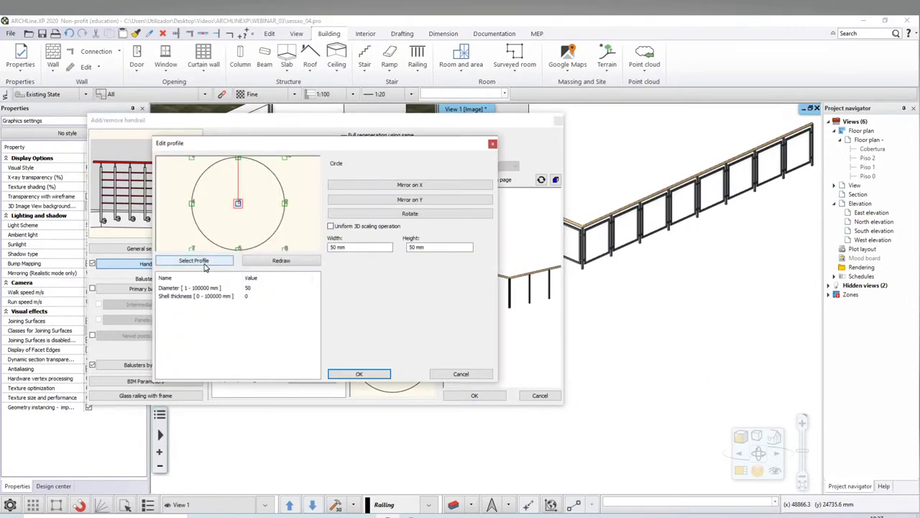
{"action": "scroll", "coordinate": [381, 324], "scroll_direction": "down", "scroll_amount": 4}
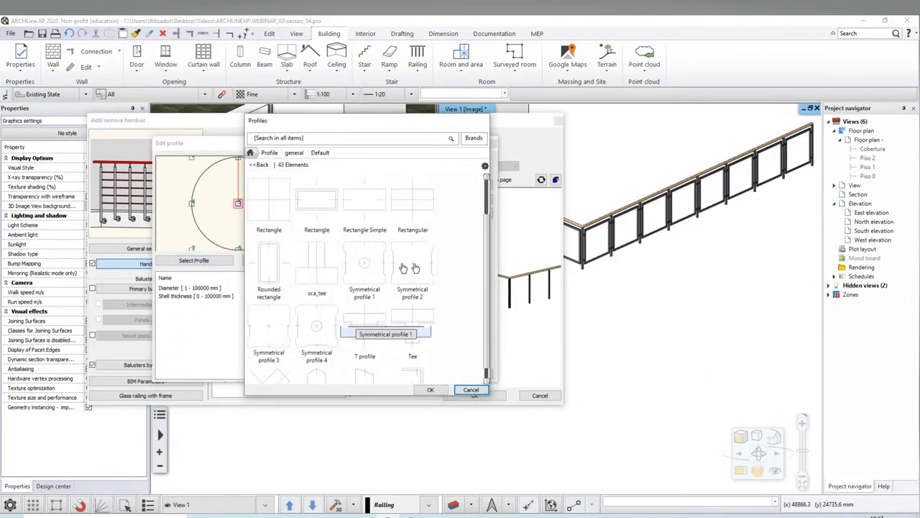
{"action": "scroll", "coordinate": [417, 295], "scroll_direction": "down", "scroll_amount": 2}
{"action": "scroll", "coordinate": [441, 272], "scroll_direction": "up", "scroll_amount": 1}
{"action": "scroll", "coordinate": [441, 271], "scroll_direction": "up", "scroll_amount": 3}
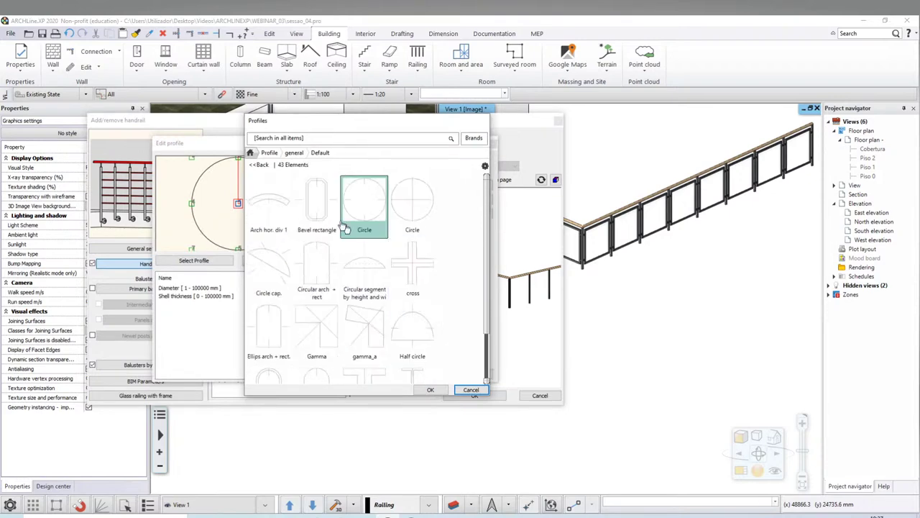
{"action": "left_click", "coordinate": [260, 166]}
{"action": "left_click", "coordinate": [272, 200]}
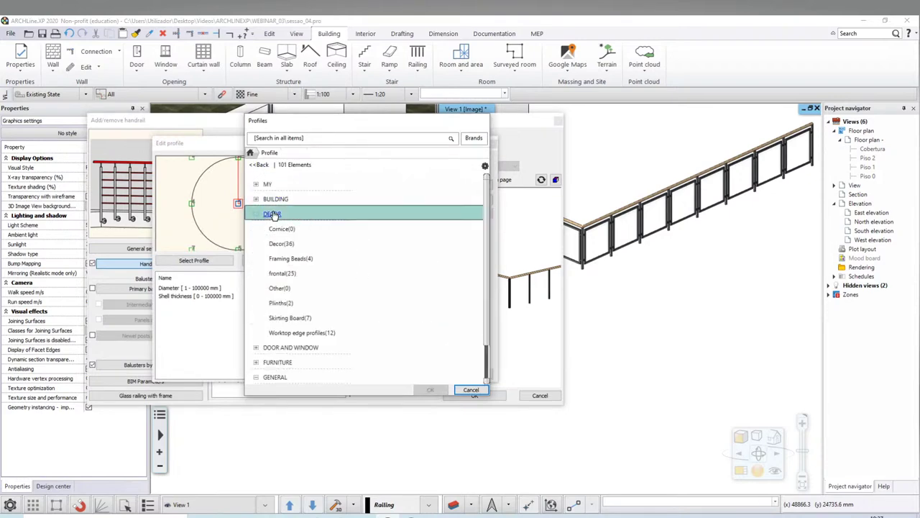
{"action": "scroll", "coordinate": [364, 288], "scroll_direction": "down", "scroll_amount": 1}
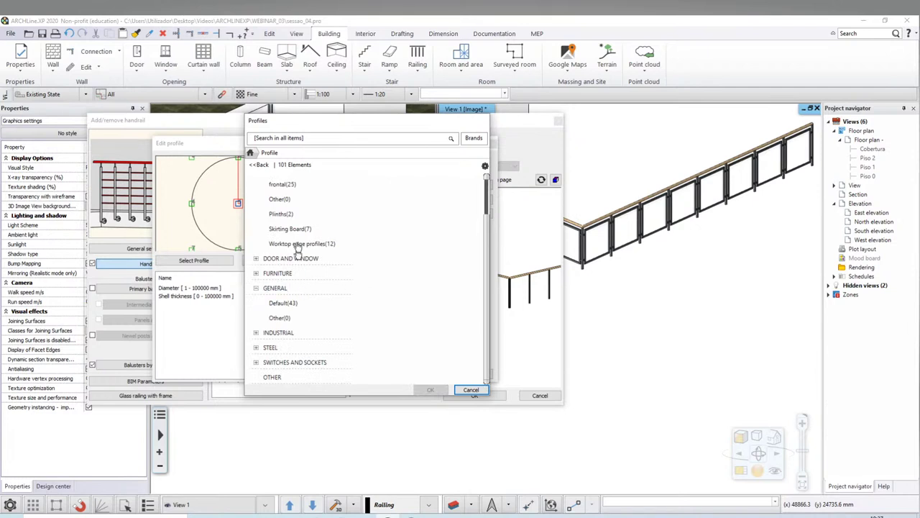
{"action": "scroll", "coordinate": [293, 248], "scroll_direction": "up", "scroll_amount": 1}
{"action": "left_click", "coordinate": [269, 201]}
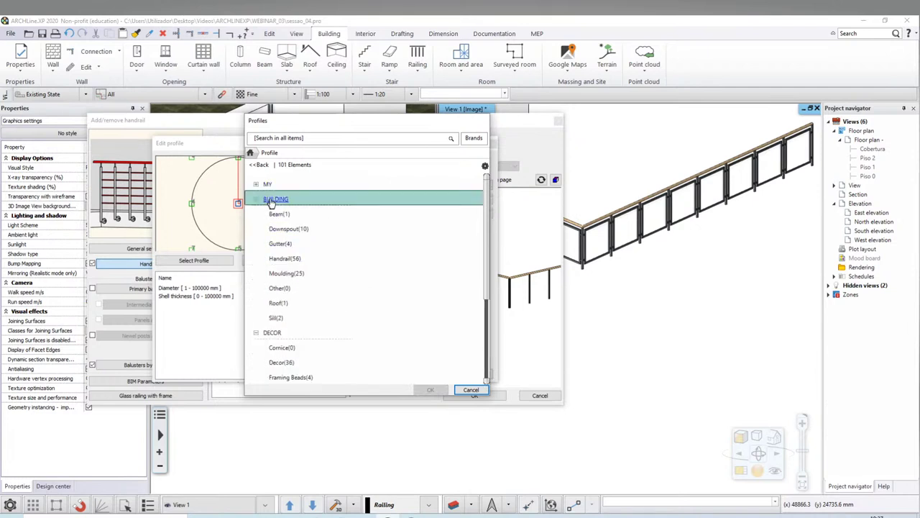
Select the HL50 profile from the Handrail collection and confirm it
{"action": "left_click", "coordinate": [294, 265]}
{"action": "scroll", "coordinate": [469, 251], "scroll_direction": "down", "scroll_amount": 2}
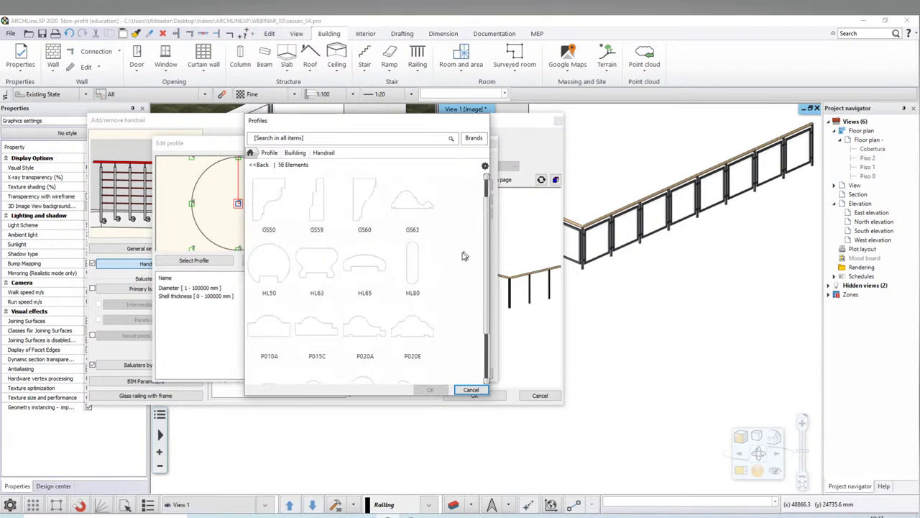
{"action": "scroll", "coordinate": [318, 283], "scroll_direction": "down", "scroll_amount": 3}
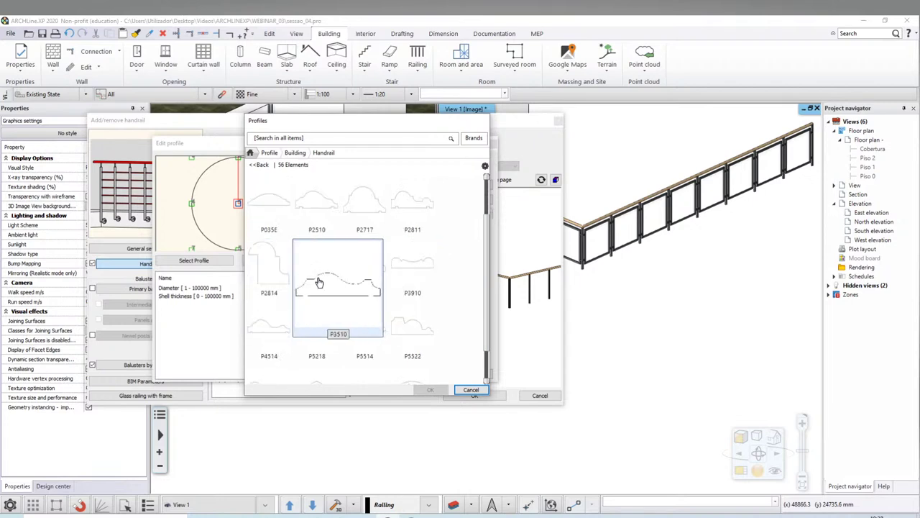
{"action": "scroll", "coordinate": [377, 241], "scroll_direction": "up", "scroll_amount": 3}
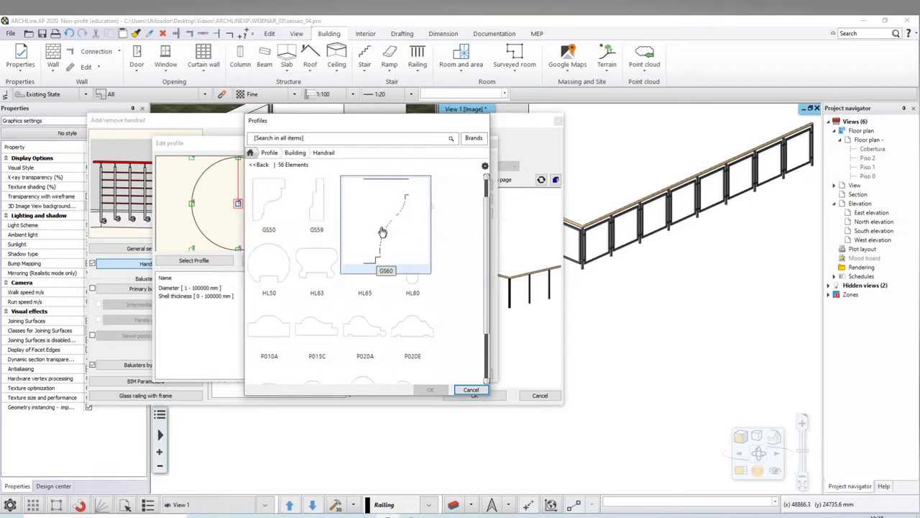
{"action": "left_click", "coordinate": [282, 277]}
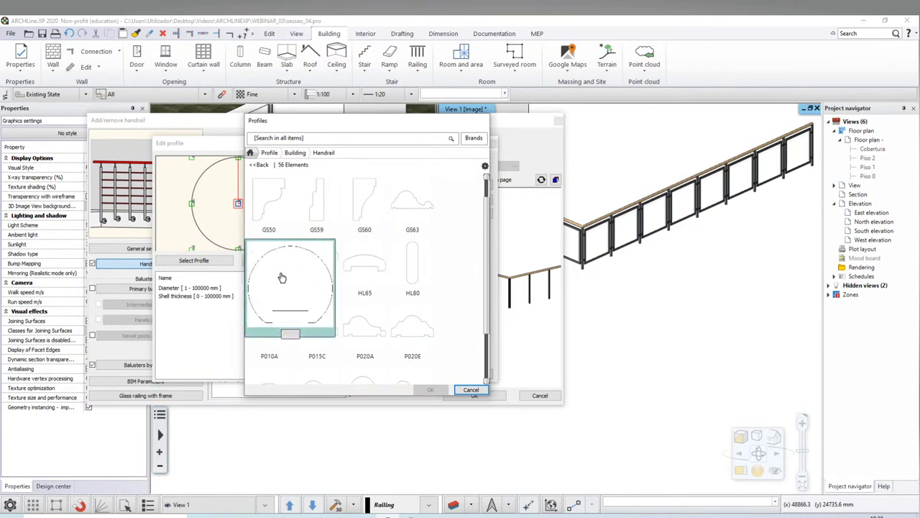
{"action": "scroll", "coordinate": [465, 287], "scroll_direction": "down", "scroll_amount": 3}
{"action": "scroll", "coordinate": [465, 287], "scroll_direction": "up", "scroll_amount": 3}
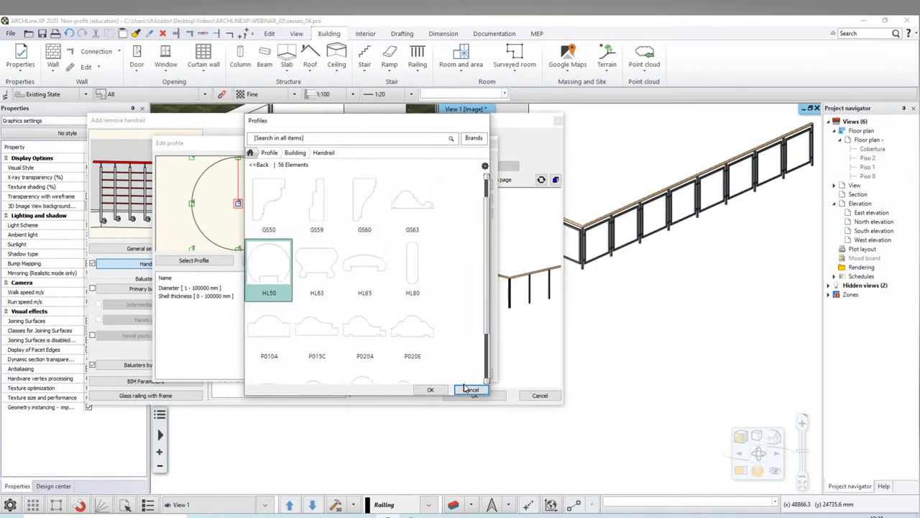
{"action": "scroll", "coordinate": [465, 280], "scroll_direction": "down", "scroll_amount": 3}
{"action": "scroll", "coordinate": [460, 323], "scroll_direction": "down", "scroll_amount": 2}
{"action": "scroll", "coordinate": [441, 382], "scroll_direction": "up", "scroll_amount": 3}
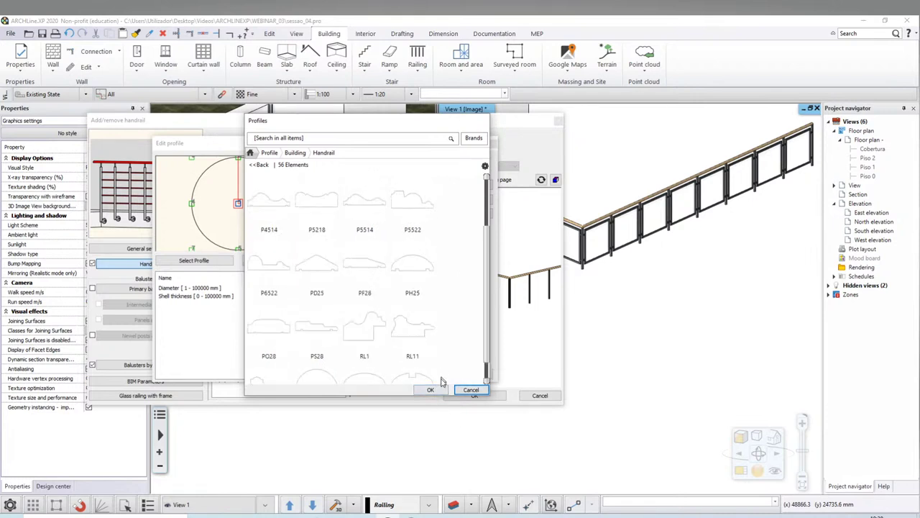
{"action": "scroll", "coordinate": [394, 215], "scroll_direction": "up", "scroll_amount": 3}
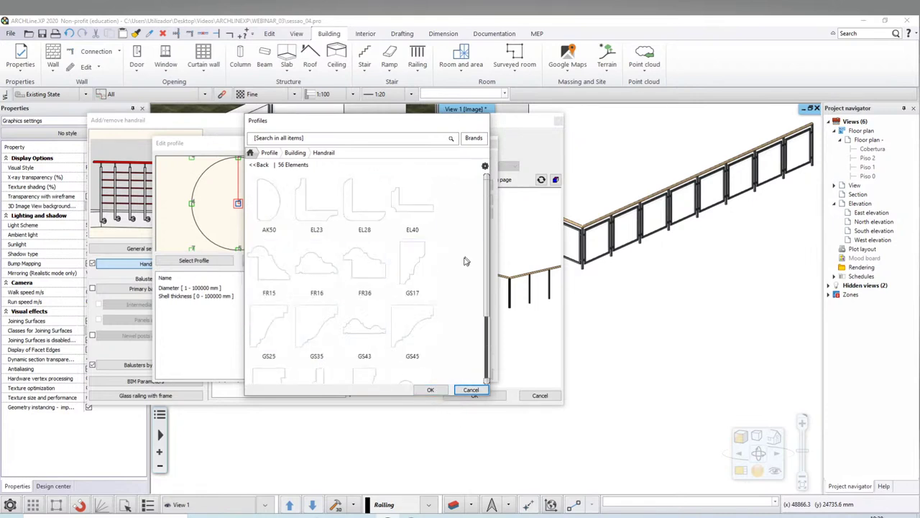
{"action": "scroll", "coordinate": [385, 284], "scroll_direction": "down", "scroll_amount": 3}
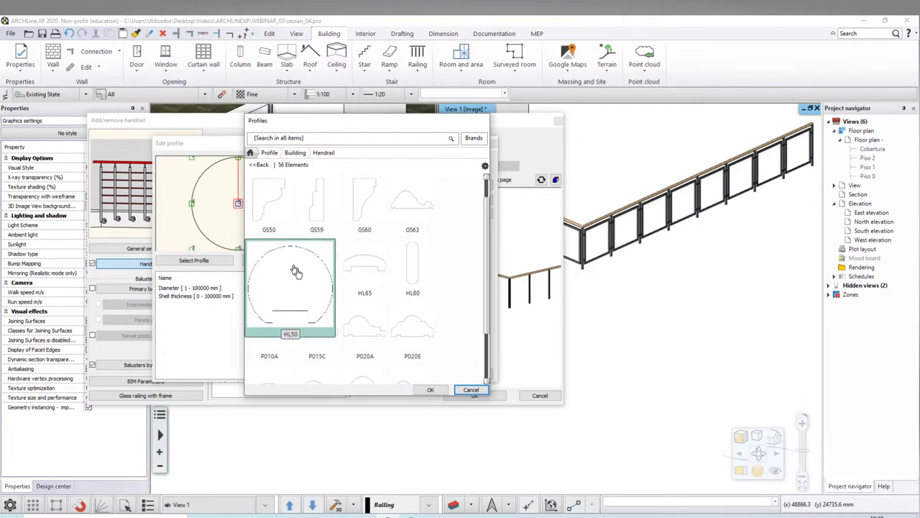
{"action": "left_click", "coordinate": [291, 268]}
{"action": "left_click", "coordinate": [429, 390]}
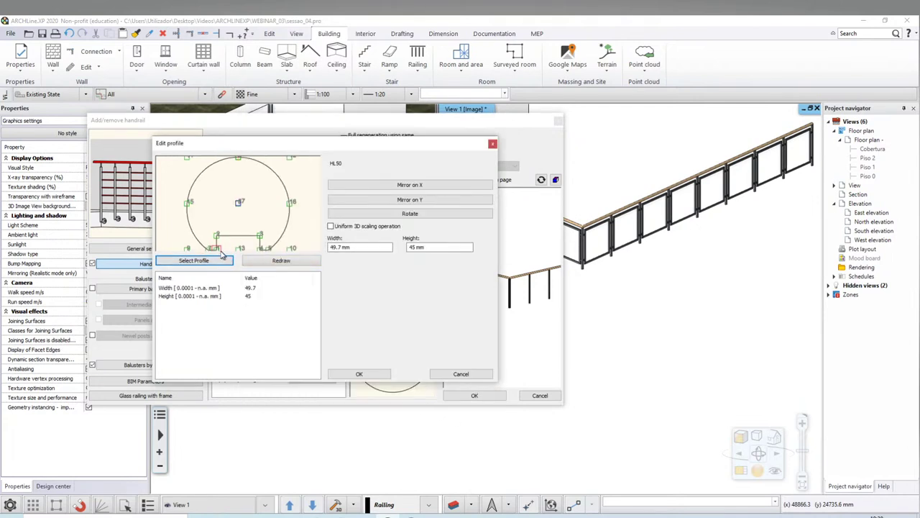
Check the HL50 outline points, including point 13, and accept the profile for the handrail
{"action": "scroll", "coordinate": [239, 217], "scroll_direction": "down", "scroll_amount": 1}
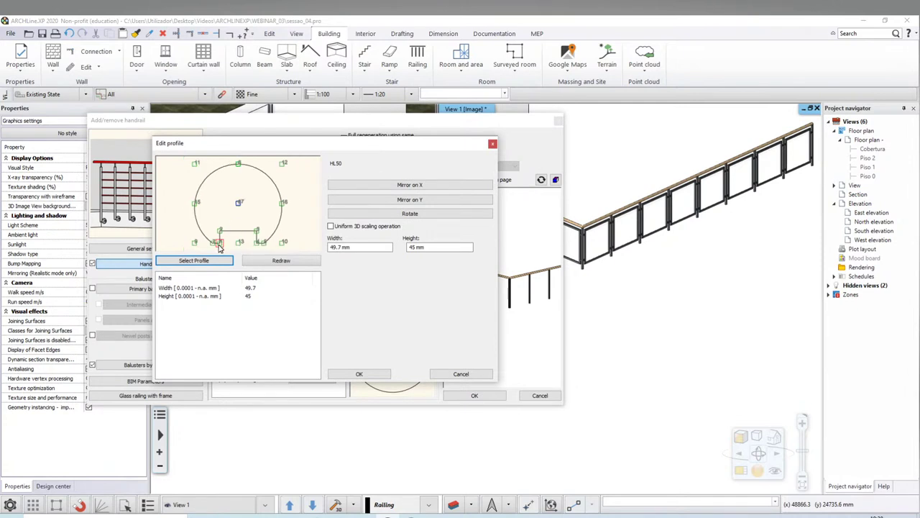
{"action": "scroll", "coordinate": [218, 247], "scroll_direction": "up", "scroll_amount": 1}
{"action": "scroll", "coordinate": [231, 230], "scroll_direction": "up", "scroll_amount": 2}
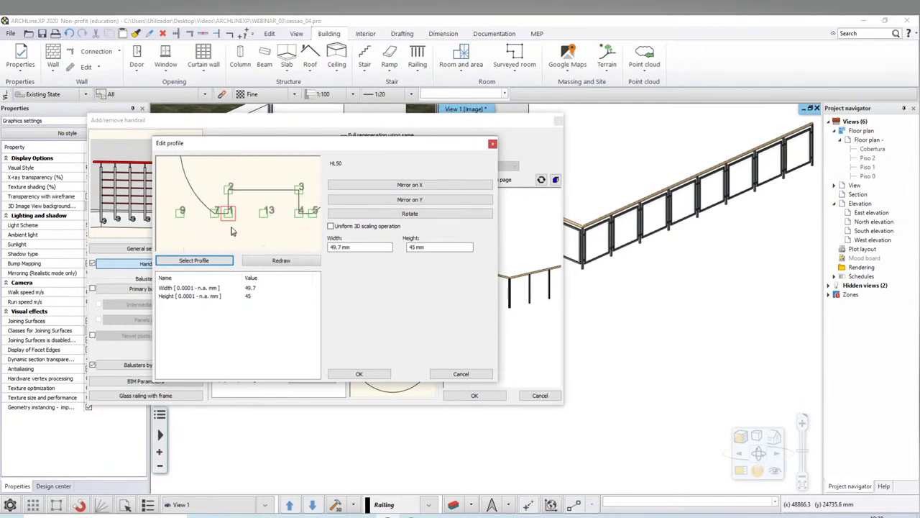
{"action": "scroll", "coordinate": [268, 218], "scroll_direction": "down", "scroll_amount": 1}
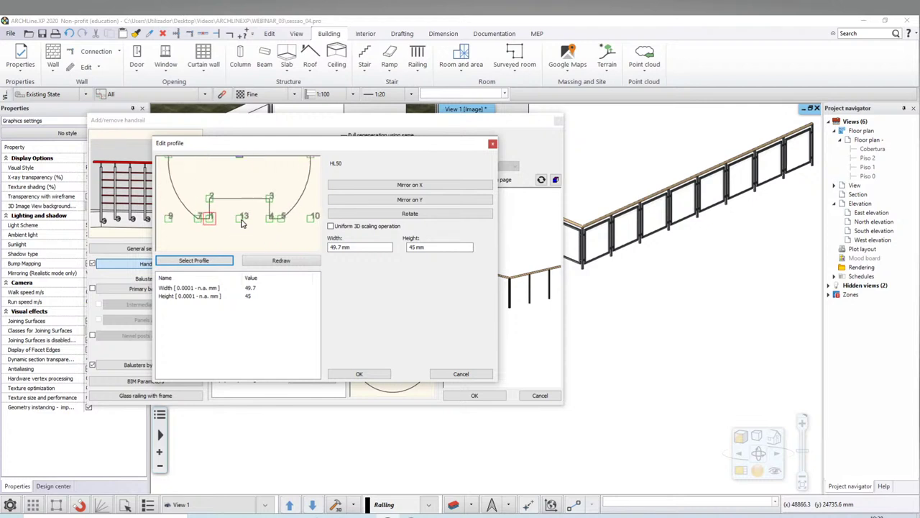
{"action": "left_click", "coordinate": [242, 222]}
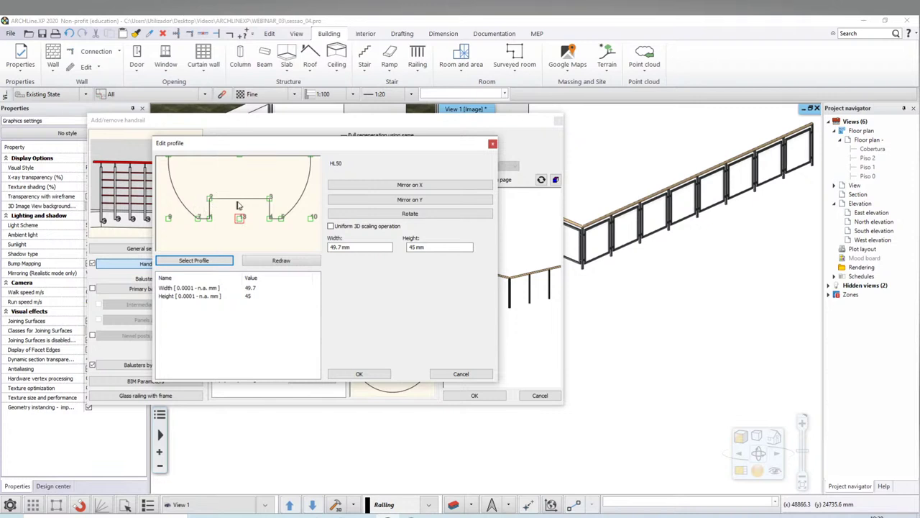
{"action": "scroll", "coordinate": [225, 203], "scroll_direction": "down", "scroll_amount": 1}
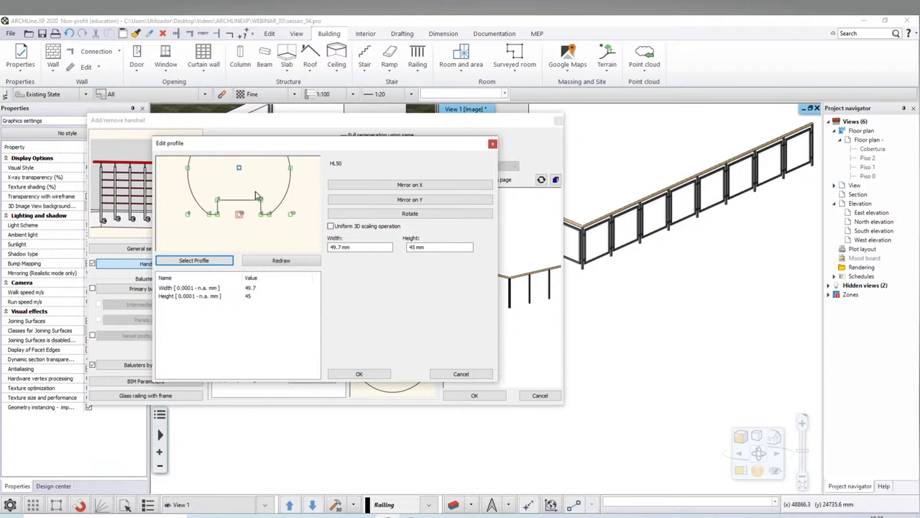
{"action": "scroll", "coordinate": [225, 203], "scroll_direction": "down", "scroll_amount": 1}
{"action": "scroll", "coordinate": [225, 204], "scroll_direction": "down", "scroll_amount": 1}
{"action": "scroll", "coordinate": [225, 204], "scroll_direction": "down", "scroll_amount": 1}
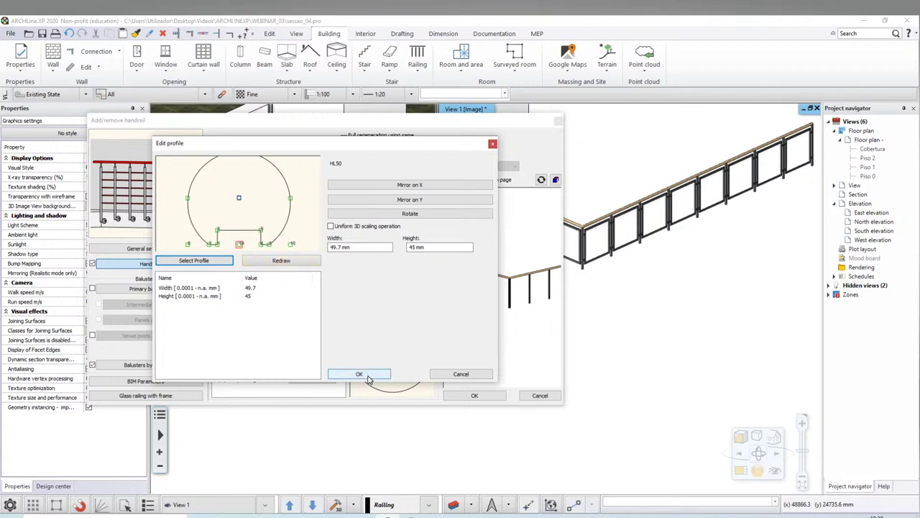
{"action": "left_click", "coordinate": [370, 373]}
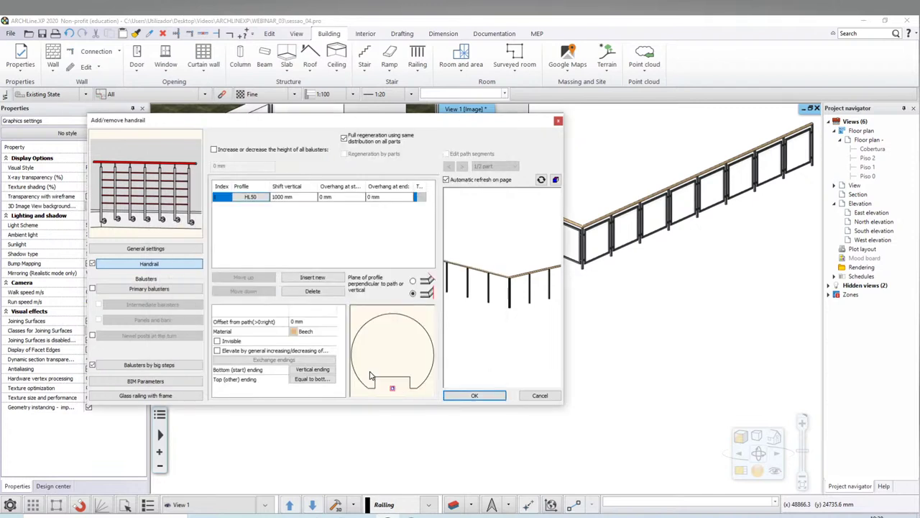
Confirm the Railing dialog to apply the HL50 handrail, then zoom out and orbit the building
{"action": "left_click", "coordinate": [472, 396]}
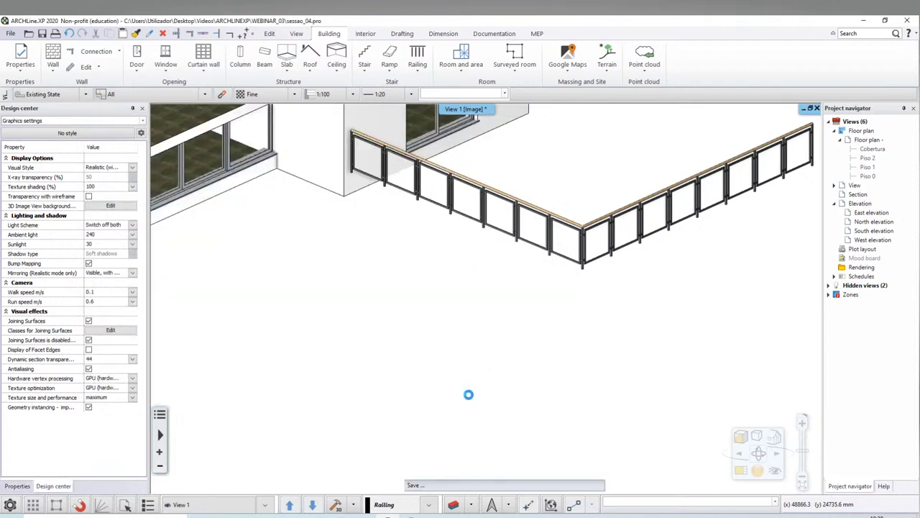
{"action": "scroll", "coordinate": [647, 264], "scroll_direction": "down", "scroll_amount": 3}
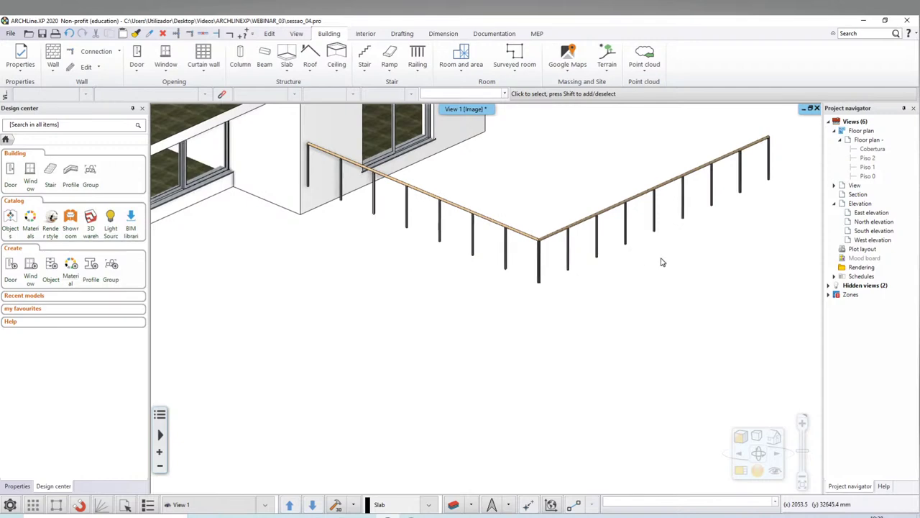
{"action": "scroll", "coordinate": [610, 269], "scroll_direction": "down", "scroll_amount": 3}
{"action": "scroll", "coordinate": [611, 269], "scroll_direction": "down", "scroll_amount": 3}
{"action": "middle_click_drag", "start_coordinate": [408, 286], "coordinate": [343, 343]}
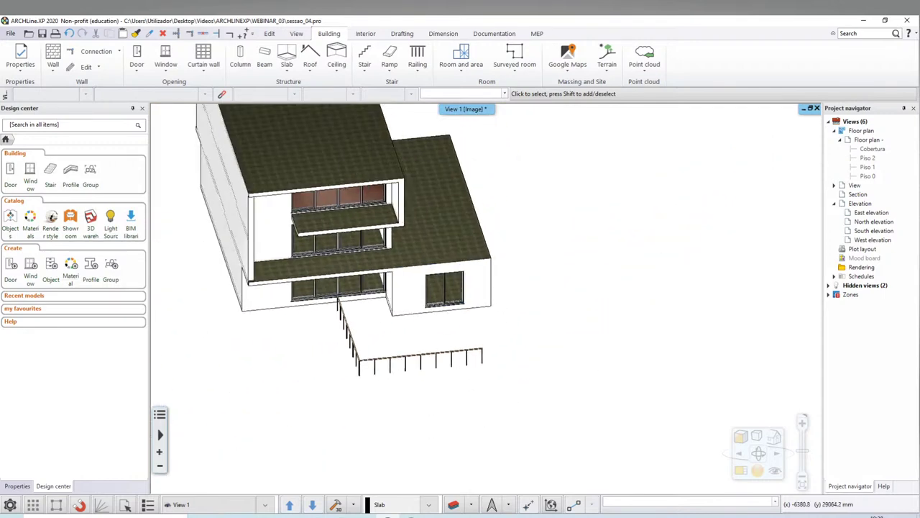
Zoom in on the railing end where the Beech HL50 handrail rests on a post
{"action": "scroll", "coordinate": [343, 343], "scroll_direction": "up", "scroll_amount": 3}
{"action": "scroll", "coordinate": [343, 343], "scroll_direction": "up", "scroll_amount": 3}
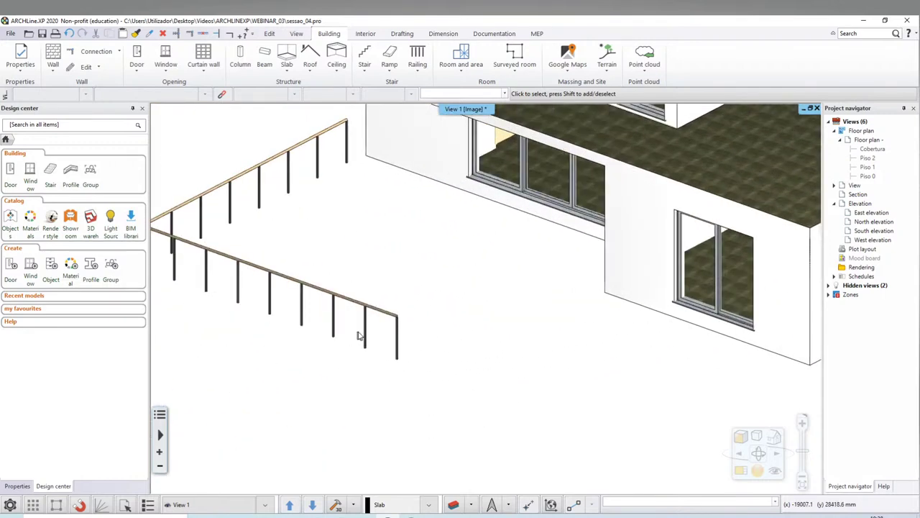
{"action": "scroll", "coordinate": [359, 333], "scroll_direction": "up", "scroll_amount": 2}
{"action": "scroll", "coordinate": [454, 312], "scroll_direction": "up", "scroll_amount": 2}
{"action": "scroll", "coordinate": [468, 304], "scroll_direction": "up", "scroll_amount": 2}
{"action": "scroll", "coordinate": [469, 293], "scroll_direction": "up", "scroll_amount": 2}
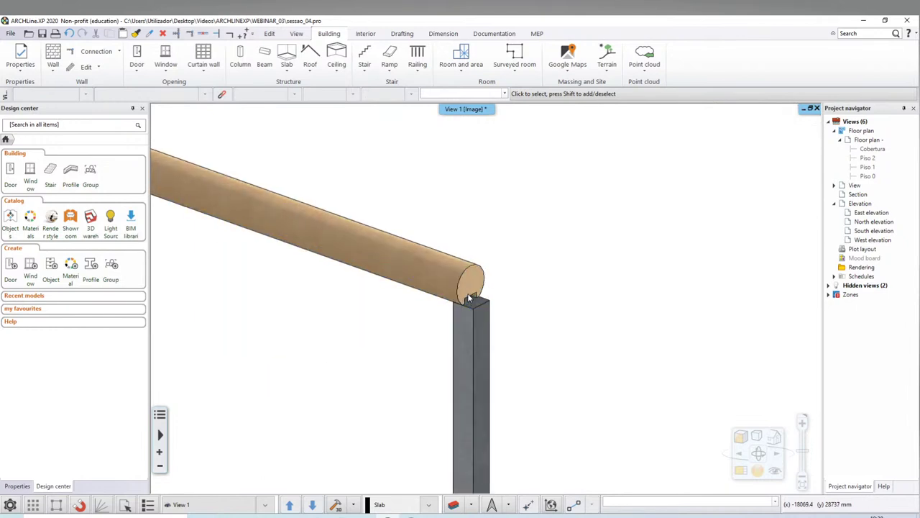
{"action": "scroll", "coordinate": [474, 302], "scroll_direction": "up", "scroll_amount": 2}
{"action": "scroll", "coordinate": [481, 308], "scroll_direction": "up", "scroll_amount": 2}
{"action": "scroll", "coordinate": [466, 317], "scroll_direction": "up", "scroll_amount": 2}
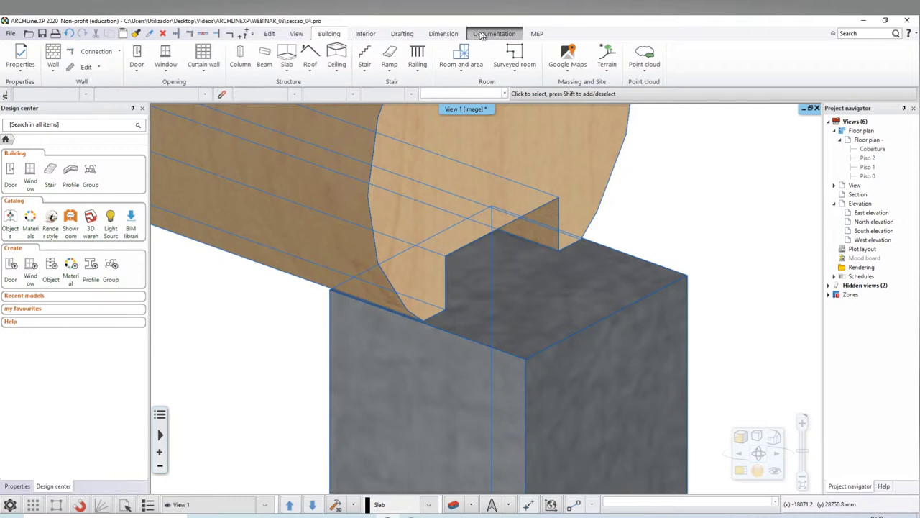
Measure the distance across the handrail notch and check its y component
{"action": "left_click", "coordinate": [443, 34]}
{"action": "left_click", "coordinate": [535, 70]}
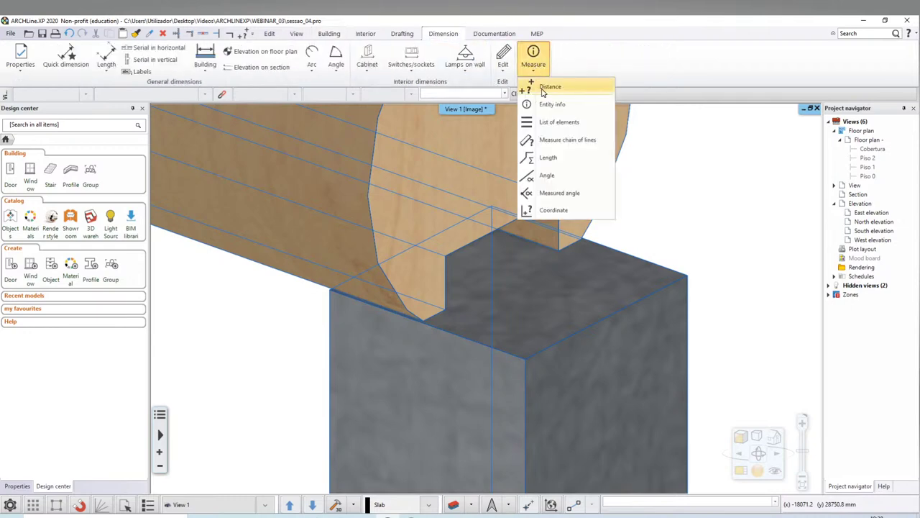
{"action": "left_click", "coordinate": [547, 87]}
{"action": "left_click", "coordinate": [456, 247]}
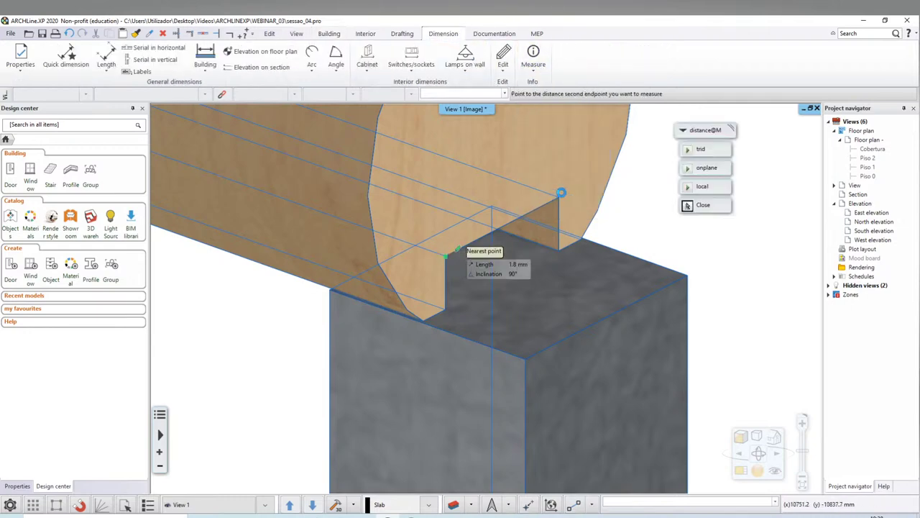
{"action": "left_click", "coordinate": [559, 200]}
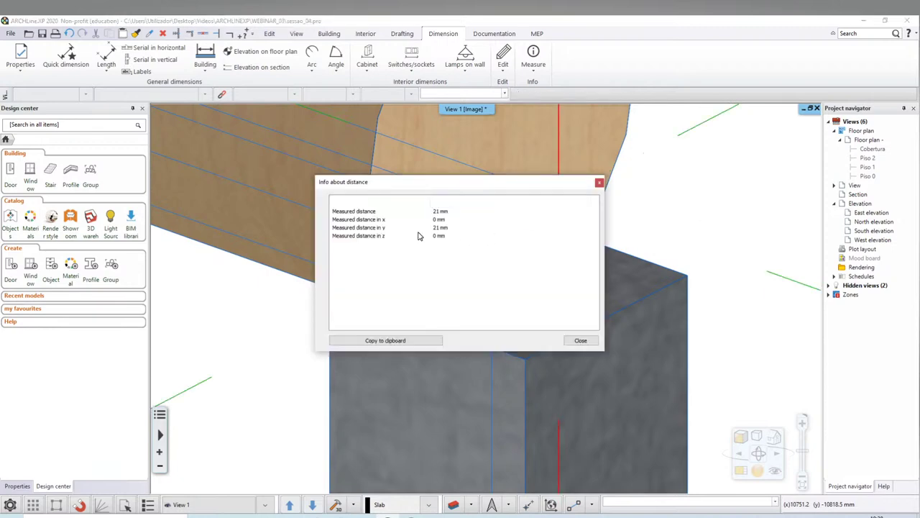
{"action": "left_click", "coordinate": [442, 228]}
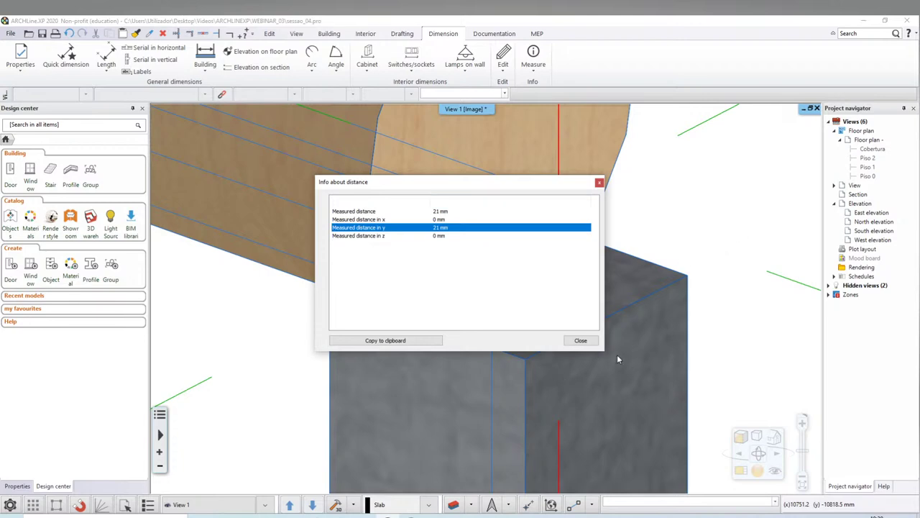
{"action": "left_click", "coordinate": [582, 340]}
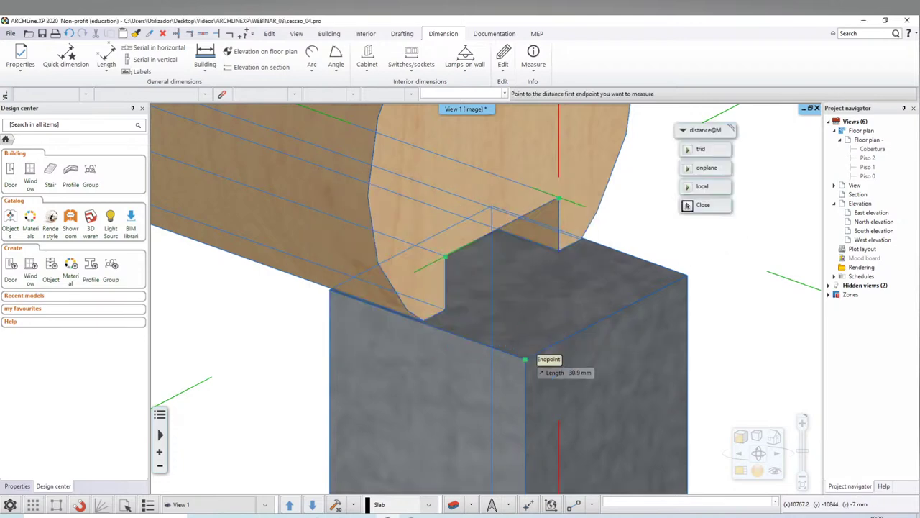
{"action": "left_click", "coordinate": [526, 357]}
{"action": "key", "text": "Escape"}
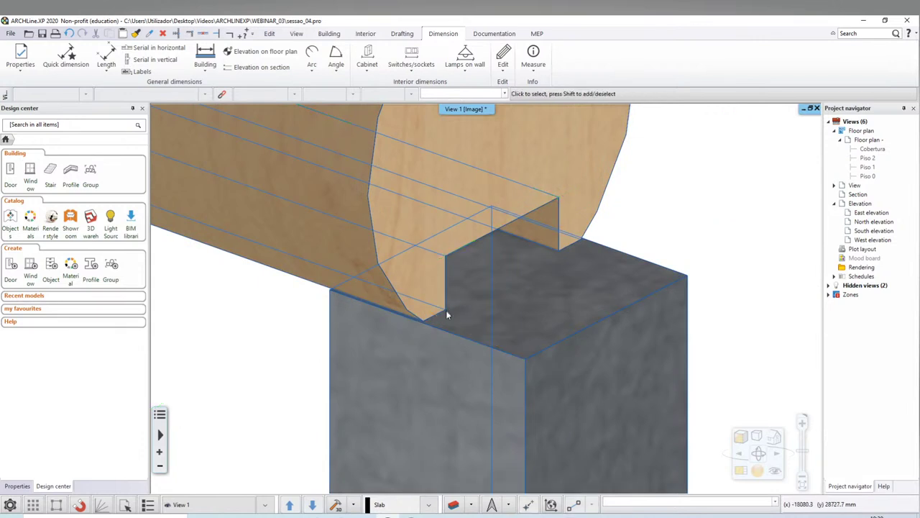
Measure the handrail groove depth from the edge midpoint, reading 7 mm
{"action": "left_click", "coordinate": [540, 72]}
{"action": "left_click", "coordinate": [540, 86]}
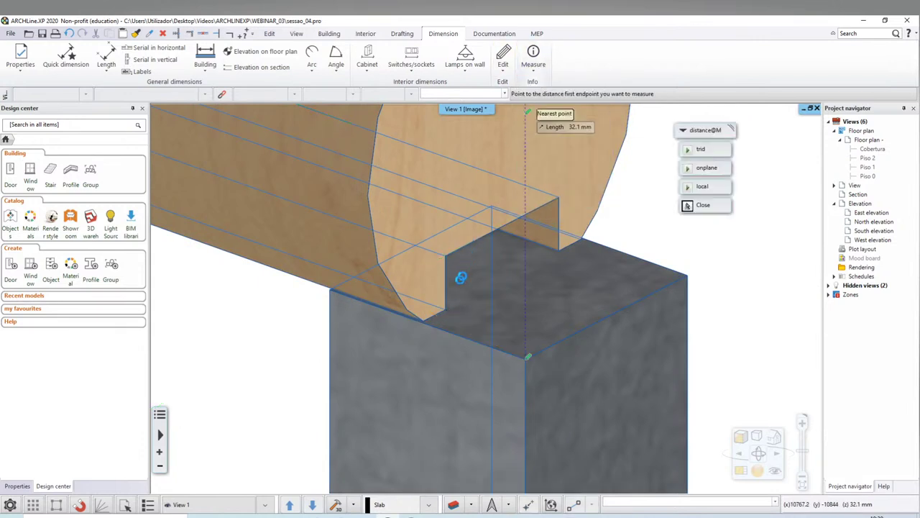
{"action": "left_click", "coordinate": [447, 307]}
{"action": "left_click", "coordinate": [447, 249]}
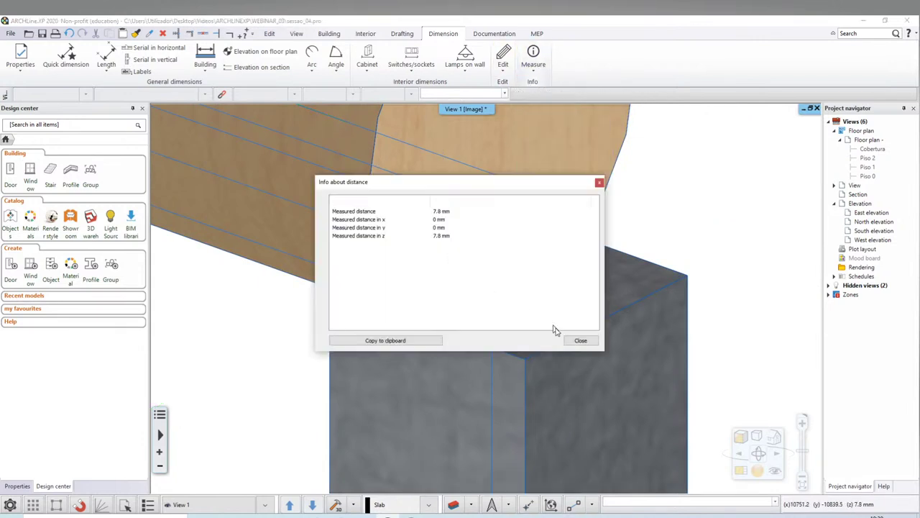
{"action": "left_click", "coordinate": [580, 339]}
{"action": "left_click", "coordinate": [533, 70]}
{"action": "left_click", "coordinate": [541, 87]}
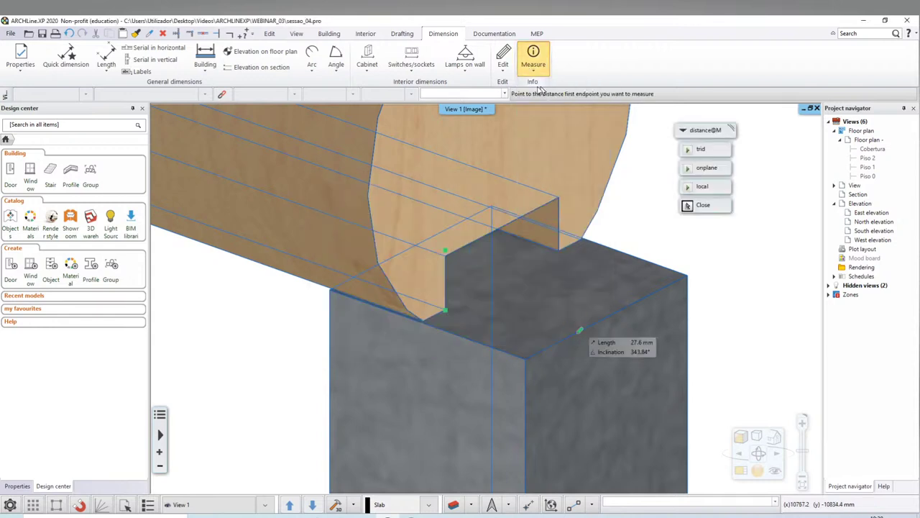
{"action": "left_click", "coordinate": [446, 309]}
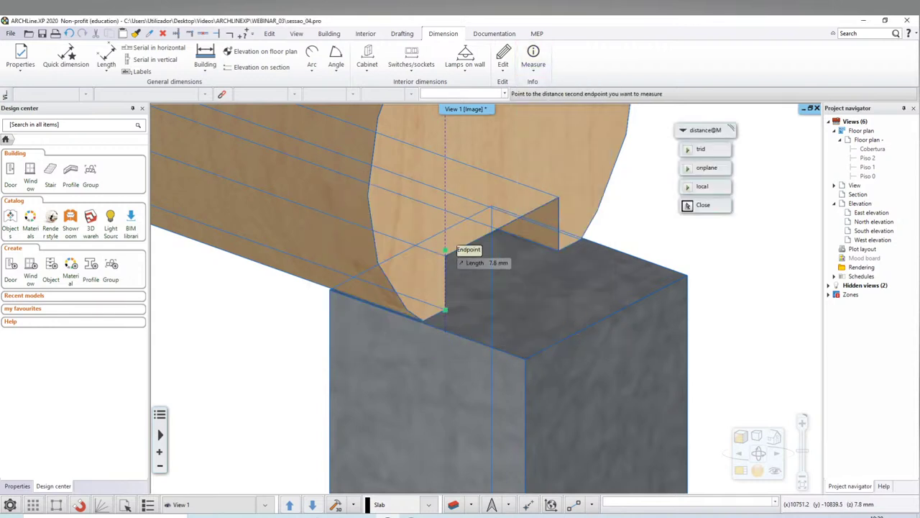
{"action": "left_click", "coordinate": [446, 250]}
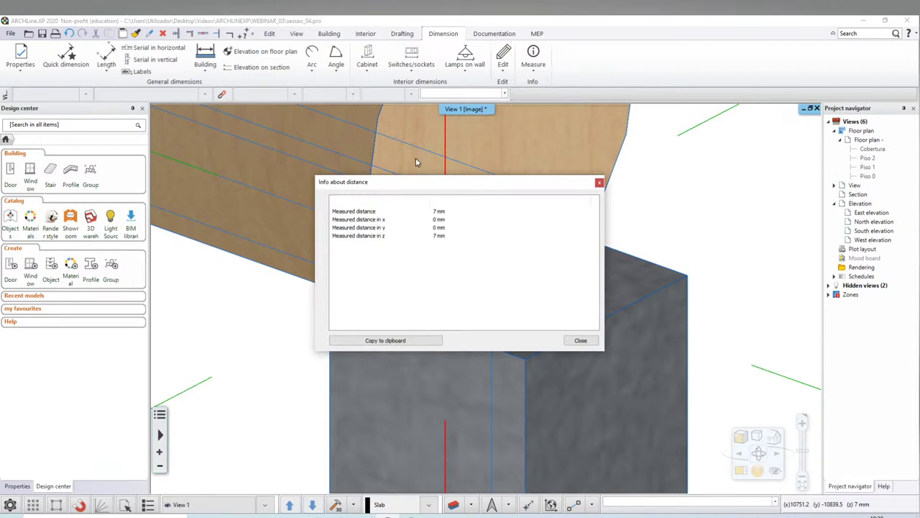
{"action": "left_click", "coordinate": [600, 182]}
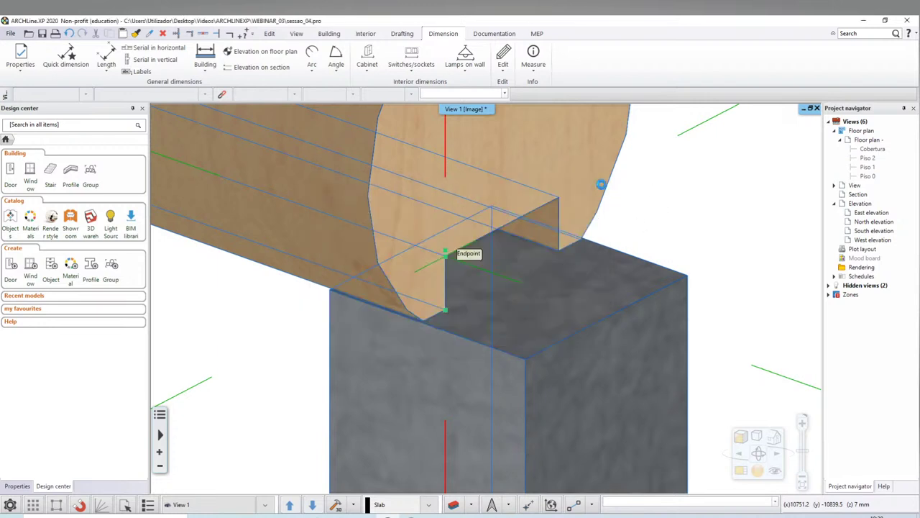
Measure the post top corner to corner, reading a 30 mm width along y
{"action": "left_click", "coordinate": [269, 34]}
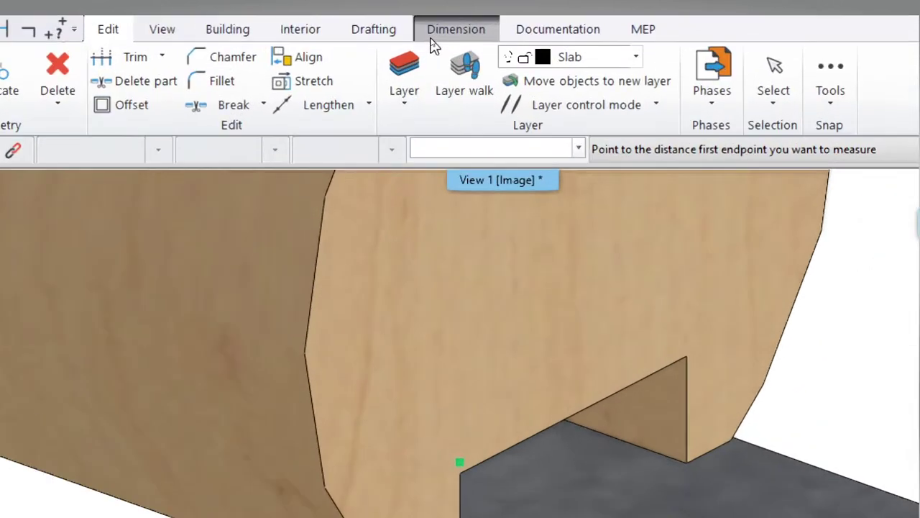
{"action": "left_click", "coordinate": [435, 37]}
{"action": "left_click", "coordinate": [646, 98]}
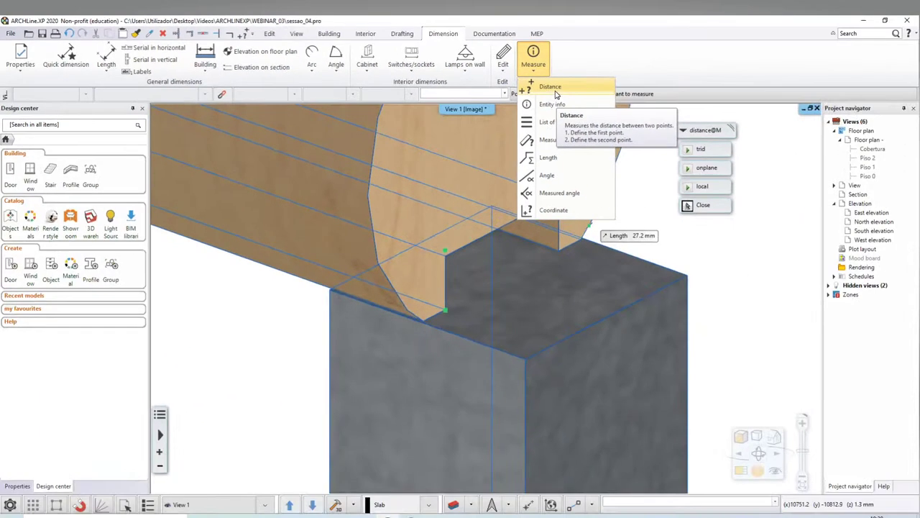
{"action": "left_click", "coordinate": [556, 92]}
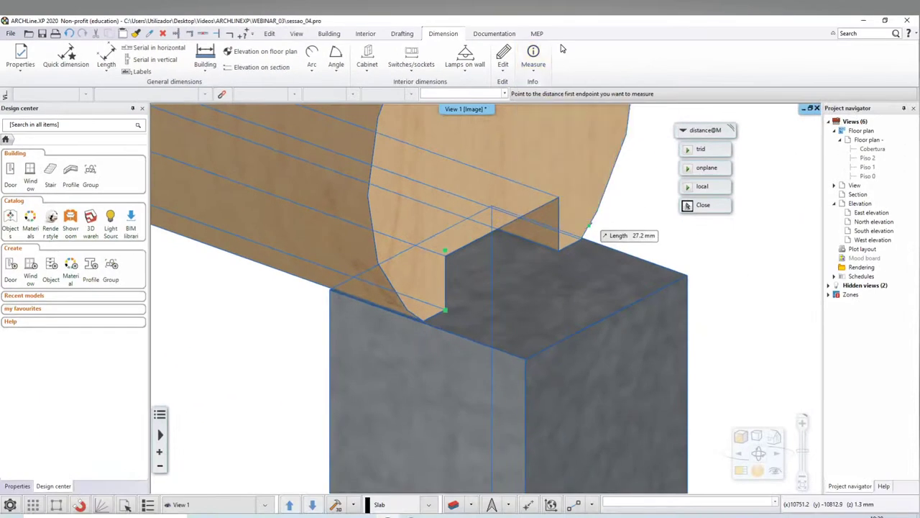
{"action": "left_click", "coordinate": [535, 70]}
{"action": "left_click", "coordinate": [554, 86]}
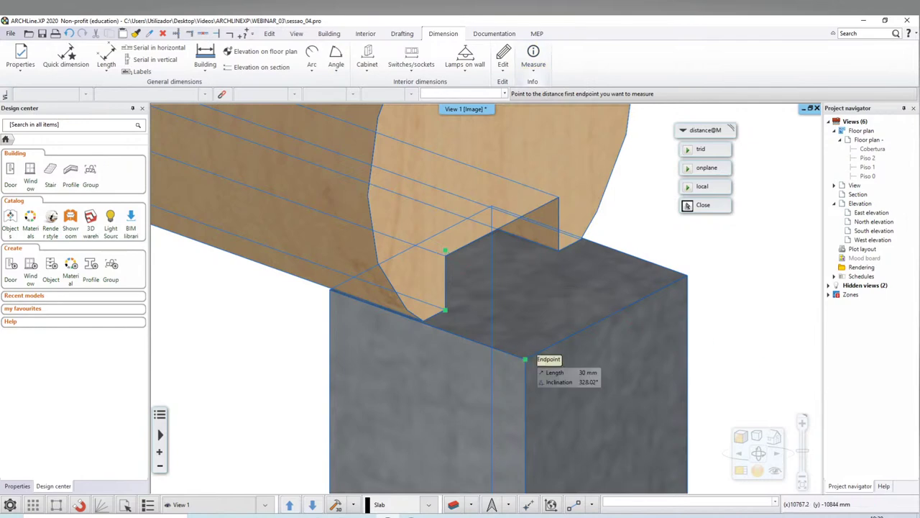
{"action": "left_click", "coordinate": [525, 358]}
{"action": "left_click", "coordinate": [687, 280]}
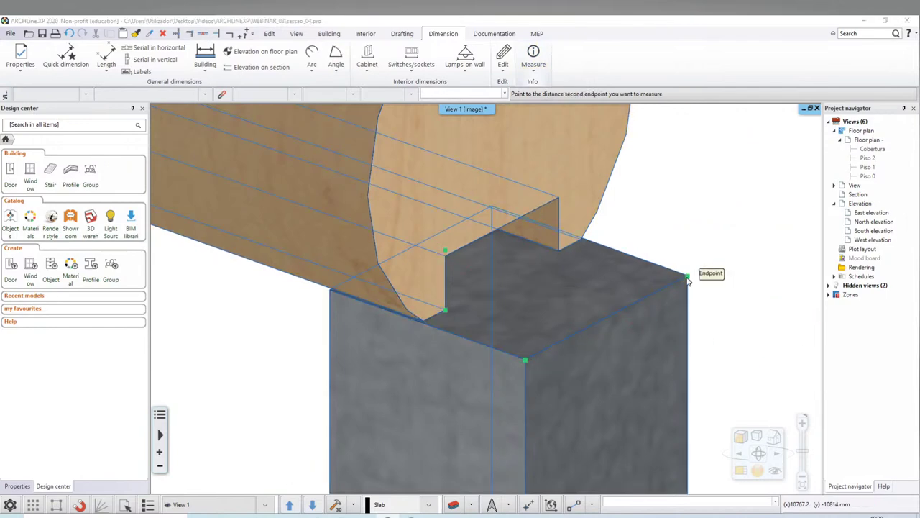
{"action": "left_click", "coordinate": [367, 229]}
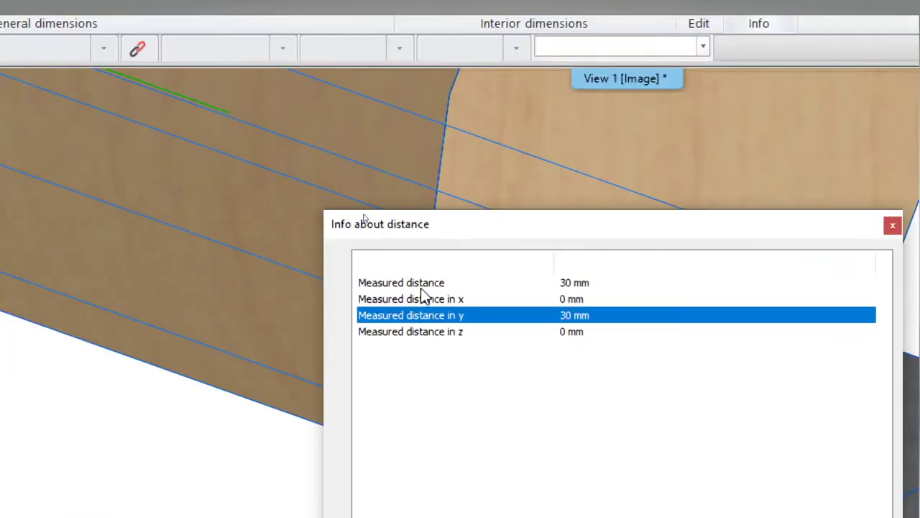
{"action": "key", "text": "Up"}
{"action": "key", "text": "Up"}
{"action": "key", "text": "Down"}
{"action": "key", "text": "Down"}
{"action": "key", "text": "Down"}
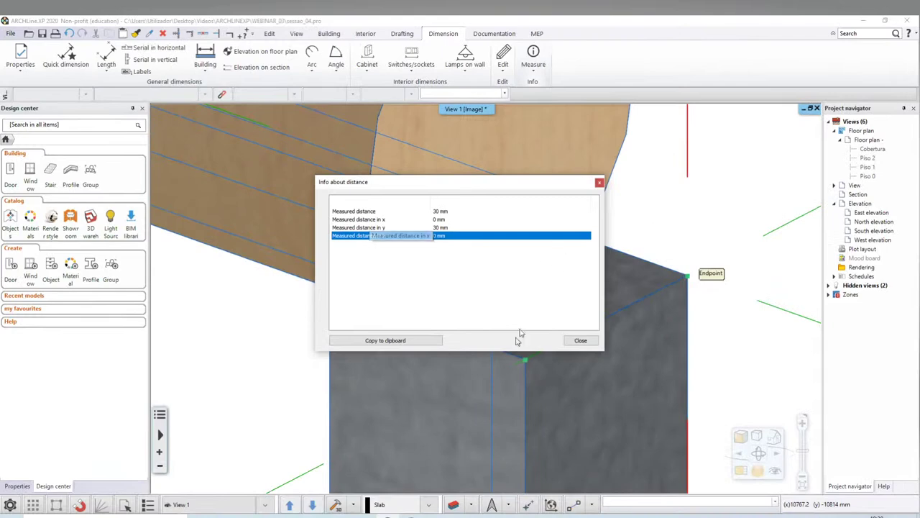
{"action": "left_click", "coordinate": [593, 340]}
{"action": "scroll", "coordinate": [559, 335], "scroll_direction": "down", "scroll_amount": 1}
{"action": "scroll", "coordinate": [559, 335], "scroll_direction": "down", "scroll_amount": 1}
{"action": "scroll", "coordinate": [504, 302], "scroll_direction": "down", "scroll_amount": 1}
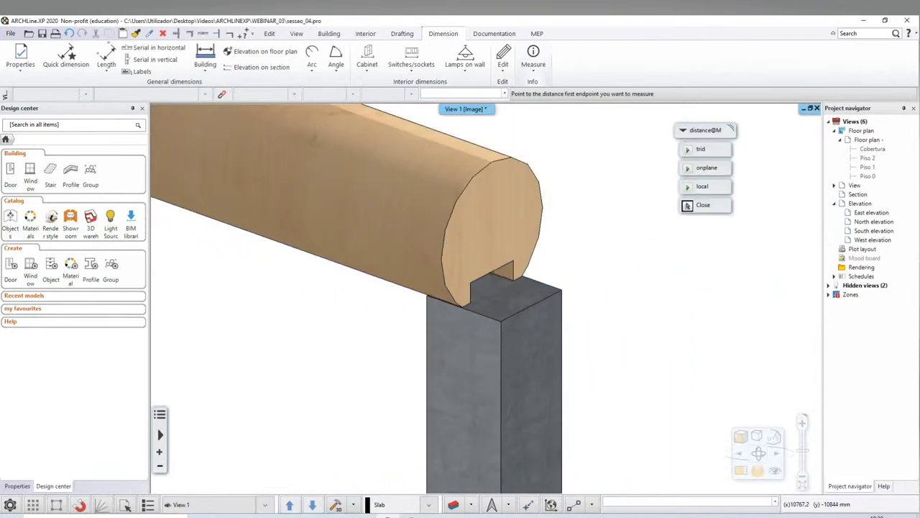
{"action": "scroll", "coordinate": [483, 317], "scroll_direction": "down", "scroll_amount": 1}
{"action": "scroll", "coordinate": [485, 310], "scroll_direction": "down", "scroll_amount": 2}
{"action": "scroll", "coordinate": [486, 302], "scroll_direction": "down", "scroll_amount": 2}
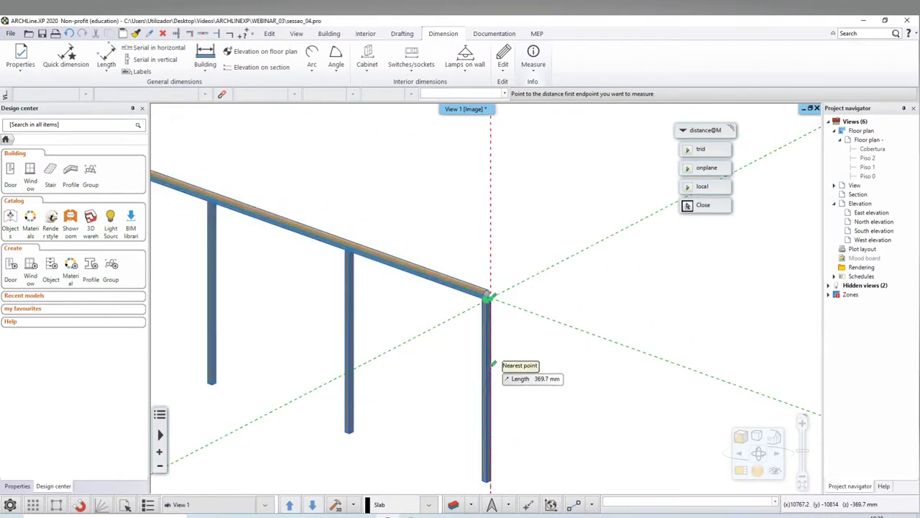
{"action": "scroll", "coordinate": [487, 296], "scroll_direction": "up", "scroll_amount": 2}
{"action": "scroll", "coordinate": [492, 245], "scroll_direction": "up", "scroll_amount": 2}
Change the railing's HL50 handrail material from Beech to Wood66 and refresh the preview
{"action": "key", "text": "Escape"}
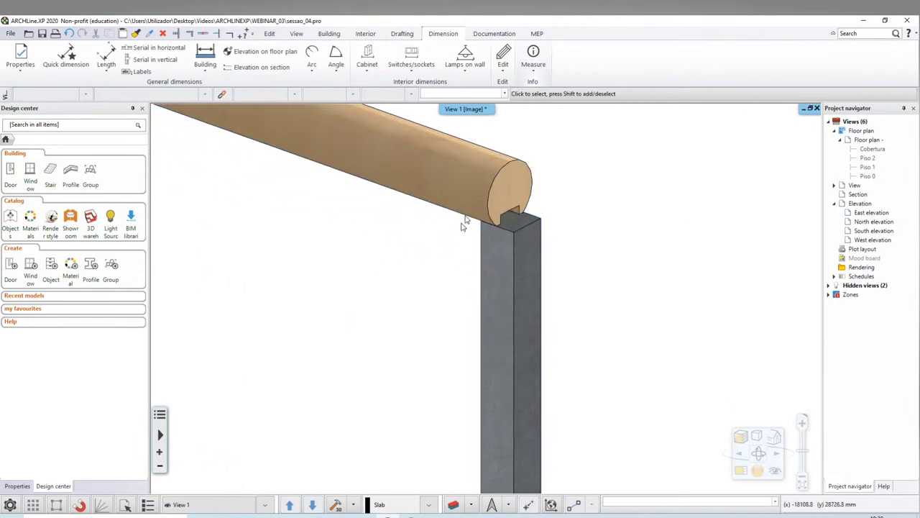
{"action": "left_click", "coordinate": [484, 204]}
{"action": "left_click", "coordinate": [491, 234]}
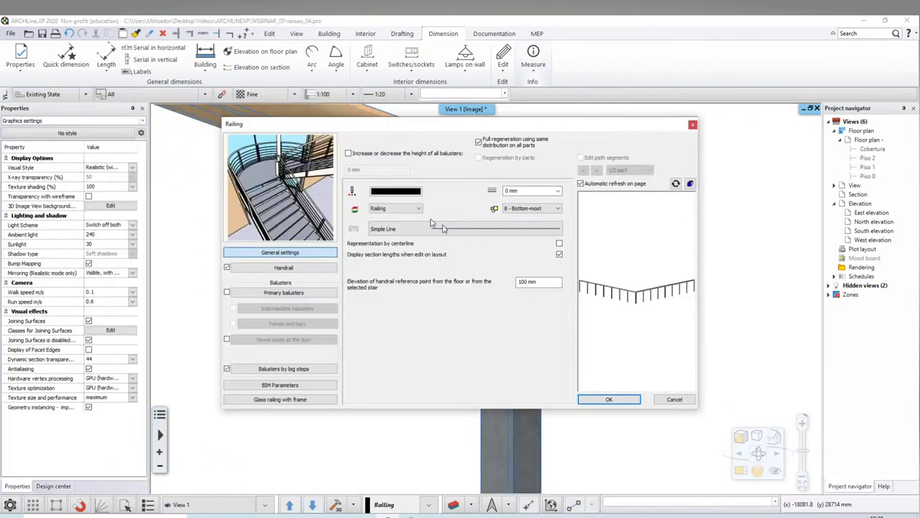
{"action": "left_click", "coordinate": [275, 269]}
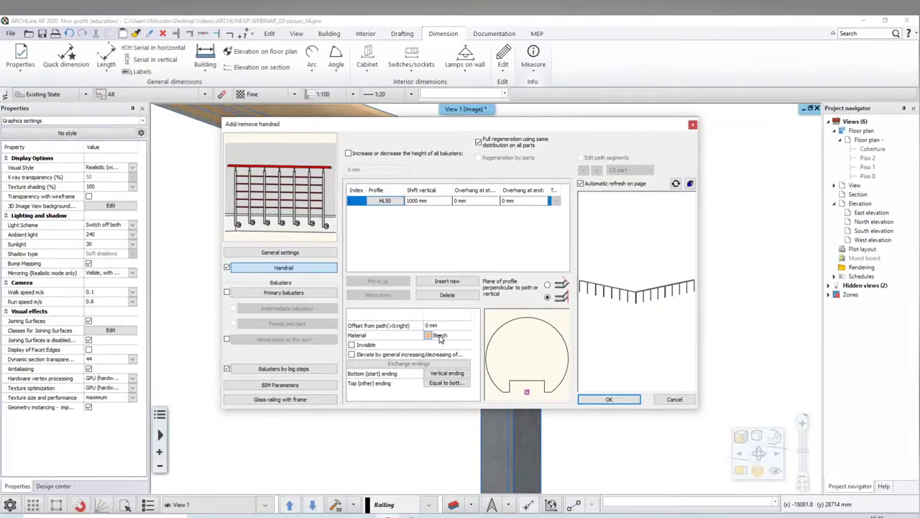
{"action": "left_click", "coordinate": [438, 325]}
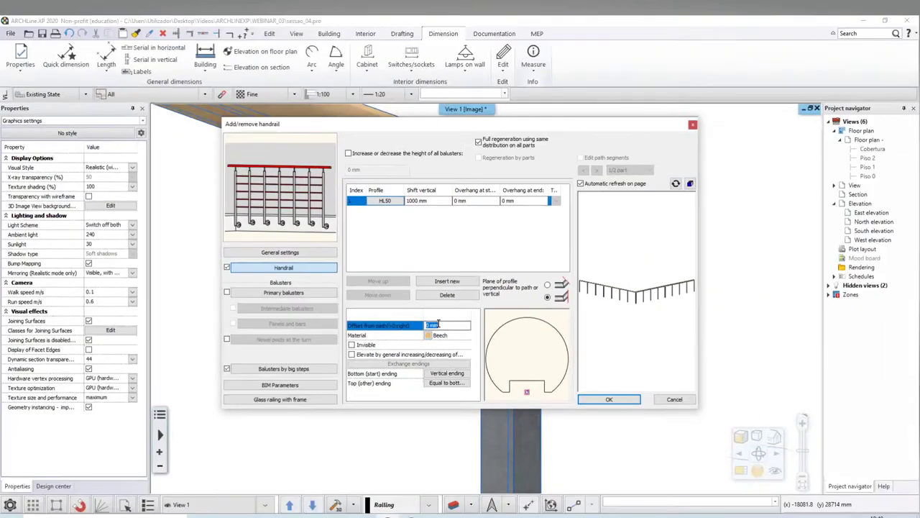
{"action": "left_click", "coordinate": [440, 335]}
{"action": "left_click", "coordinate": [440, 335]}
{"action": "scroll", "coordinate": [444, 339], "scroll_direction": "down", "scroll_amount": 5}
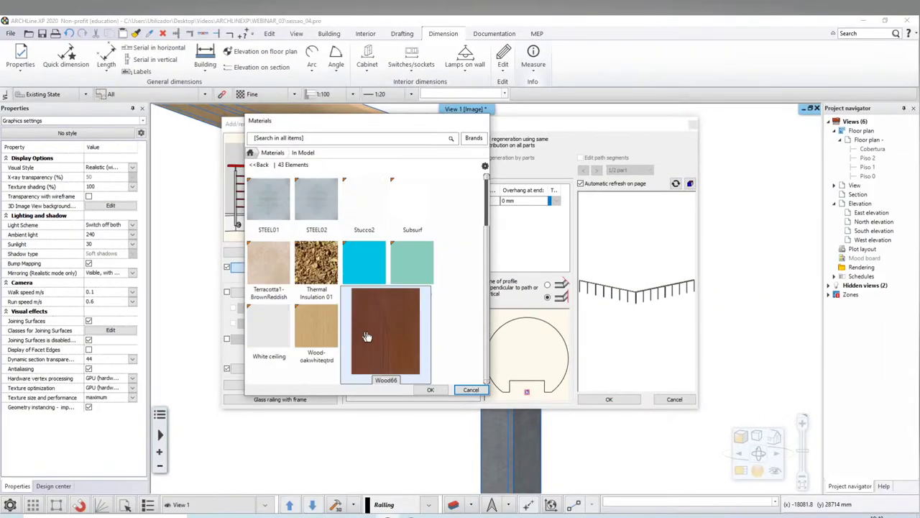
{"action": "left_click", "coordinate": [431, 389]}
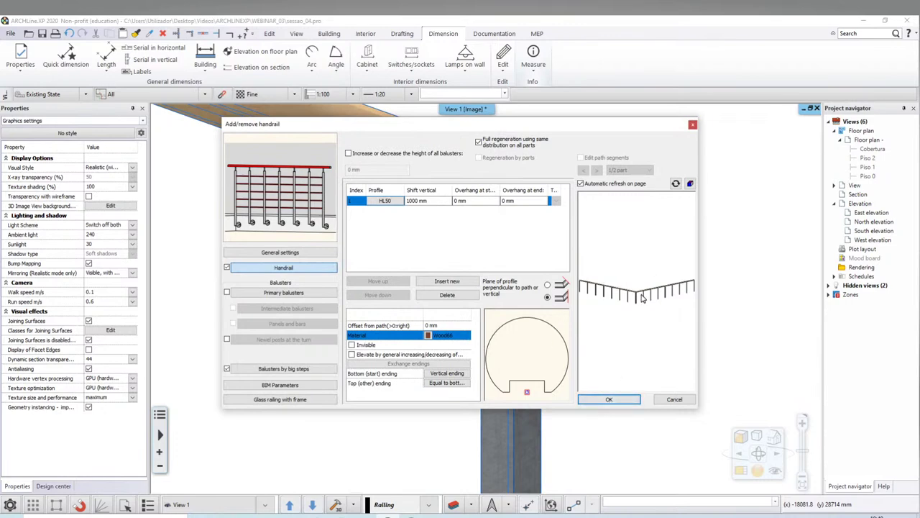
{"action": "left_click_drag", "start_coordinate": [642, 299], "coordinate": [627, 277]}
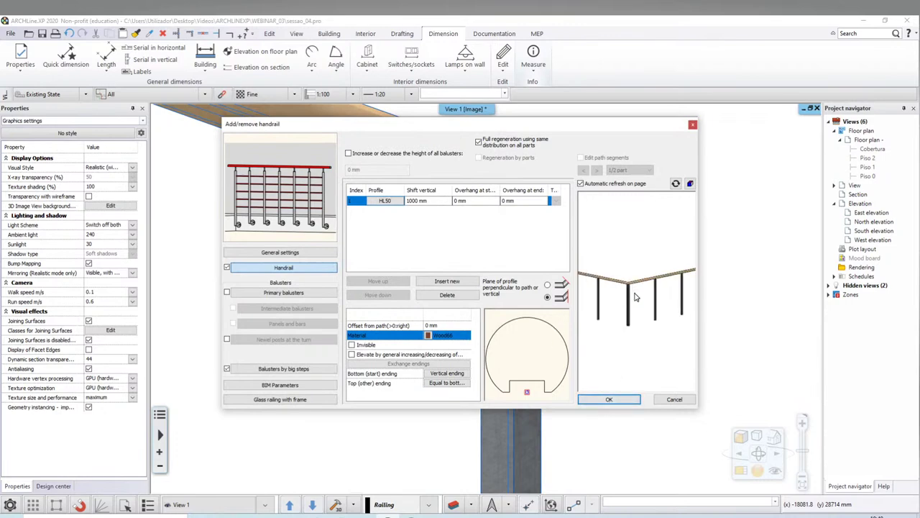
{"action": "left_click", "coordinate": [676, 183]}
{"action": "mouse_move", "coordinate": [638, 288]}
{"action": "left_mouse_down"}
{"action": "mouse_move", "coordinate": [636, 257]}
{"action": "mouse_move", "coordinate": [623, 311]}
{"action": "left_mouse_up"}
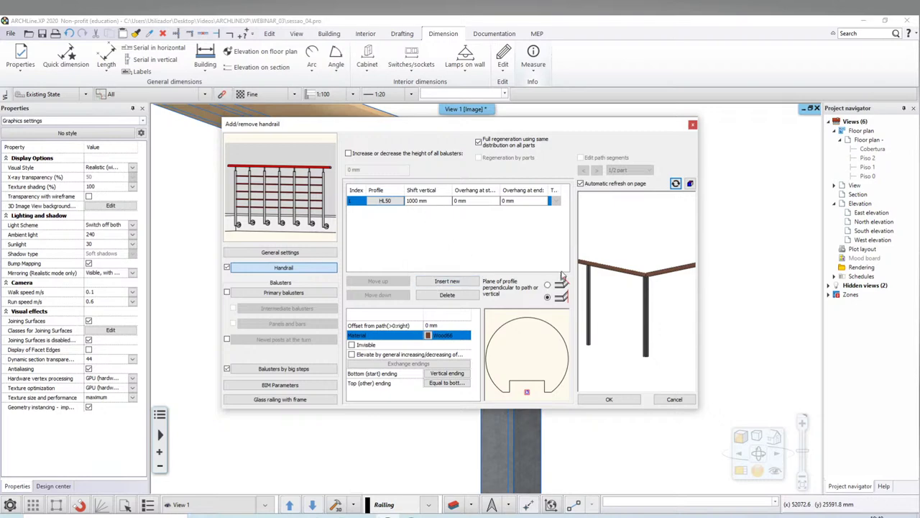
Insert a second handrail and choose the Rectangular profile from the GENERAL default profiles
{"action": "left_click", "coordinate": [456, 287]}
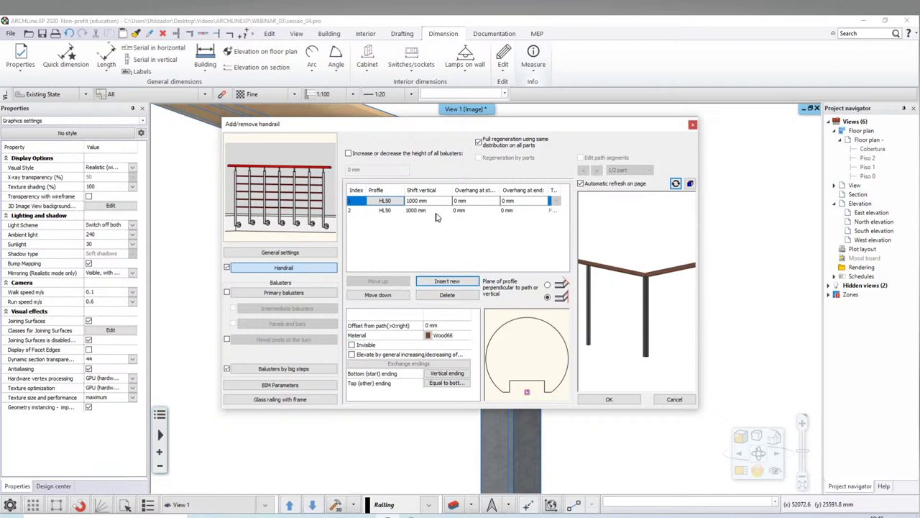
{"action": "double_click", "coordinate": [384, 211]}
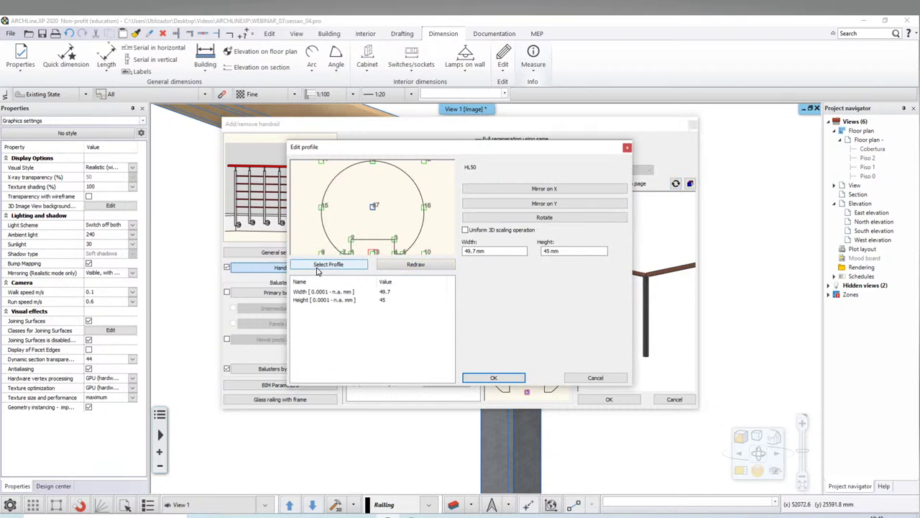
{"action": "left_click", "coordinate": [317, 271]}
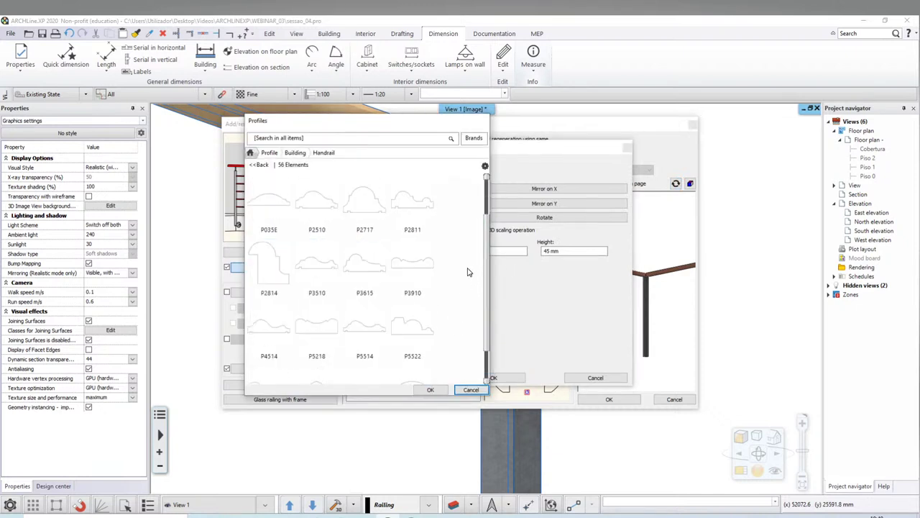
{"action": "left_click", "coordinate": [259, 165]}
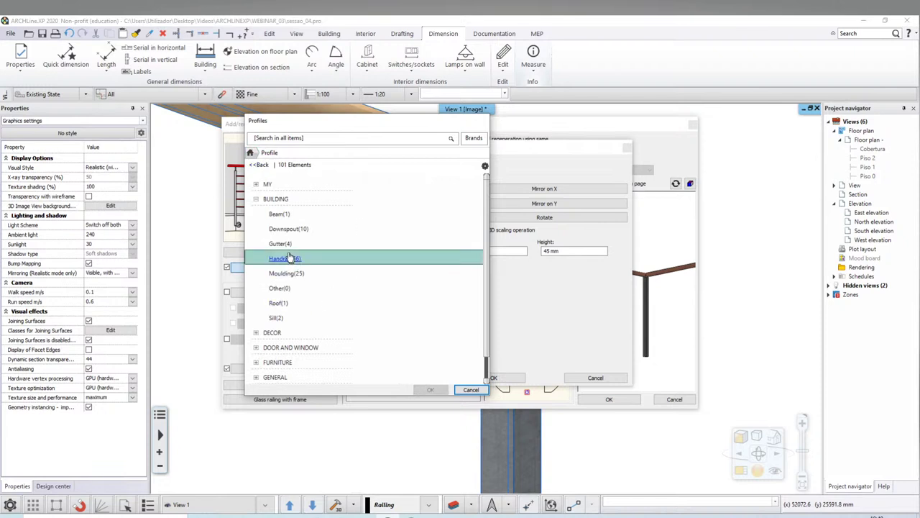
{"action": "scroll", "coordinate": [316, 310], "scroll_direction": "down", "scroll_amount": 1}
{"action": "left_click", "coordinate": [316, 333]}
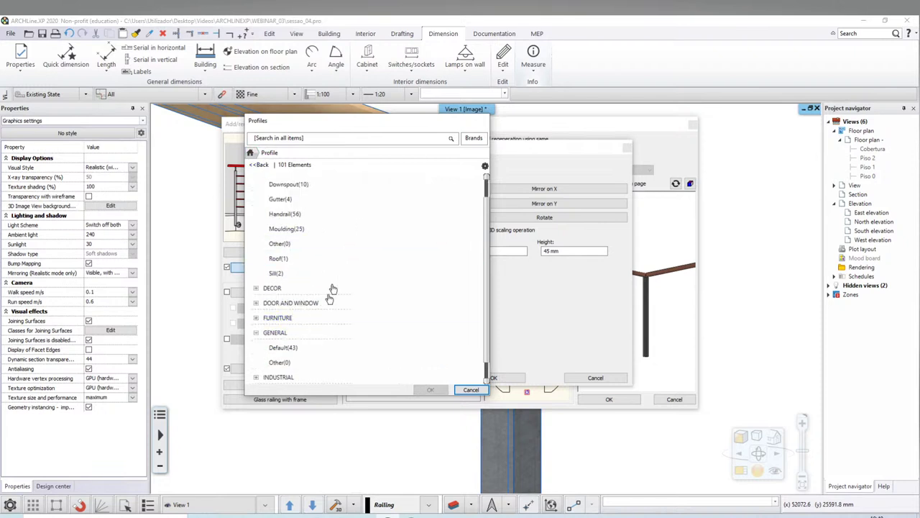
{"action": "scroll", "coordinate": [327, 298], "scroll_direction": "down", "scroll_amount": 1}
{"action": "left_click", "coordinate": [281, 302]}
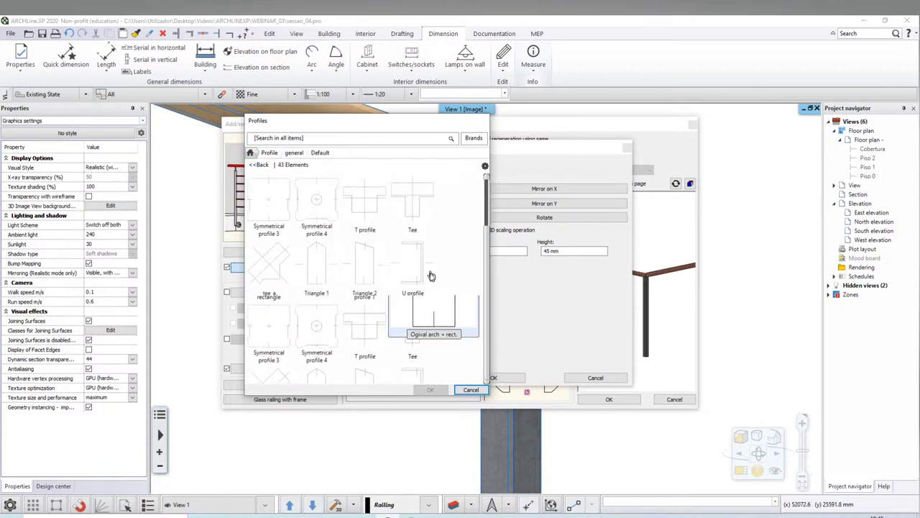
{"action": "scroll", "coordinate": [432, 288], "scroll_direction": "up", "scroll_amount": 1}
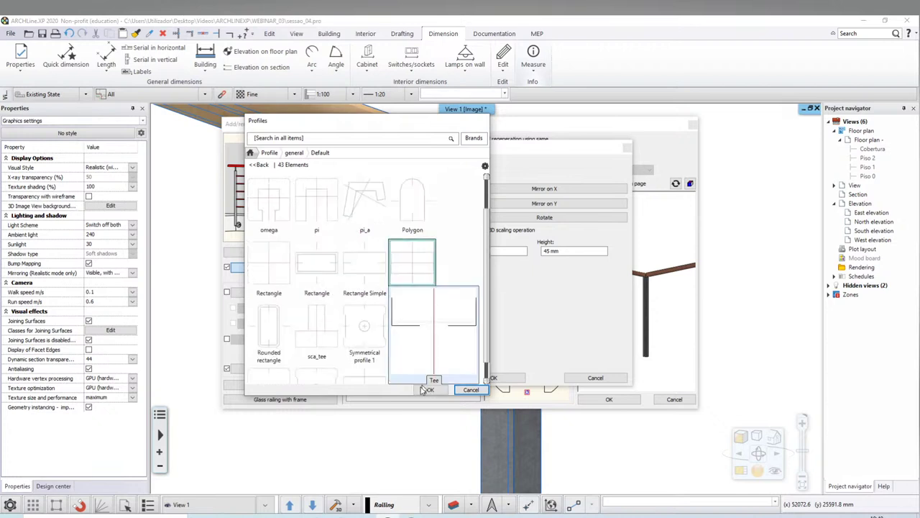
{"action": "left_click", "coordinate": [427, 389]}
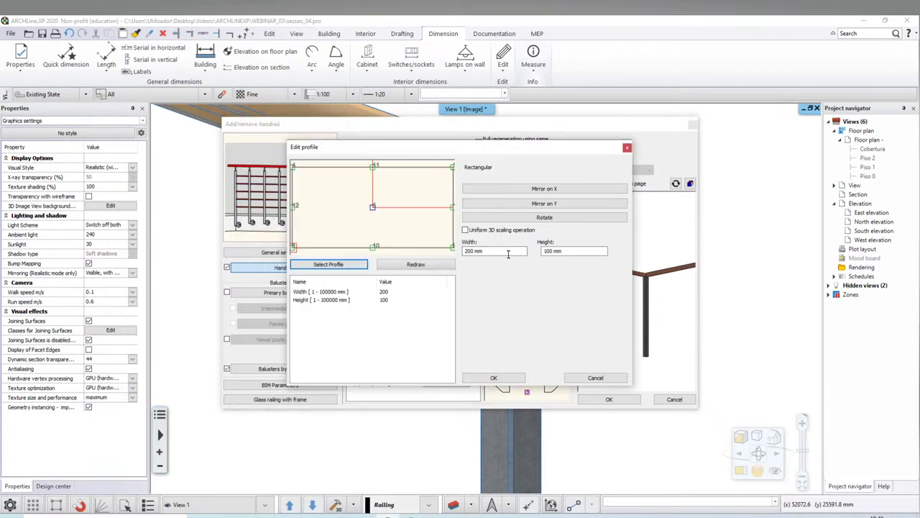
Size the rectangular profile 21 mm wide by 7 mm high and confirm it
{"action": "left_click", "coordinate": [508, 253]}
{"action": "type", "text": "25"}
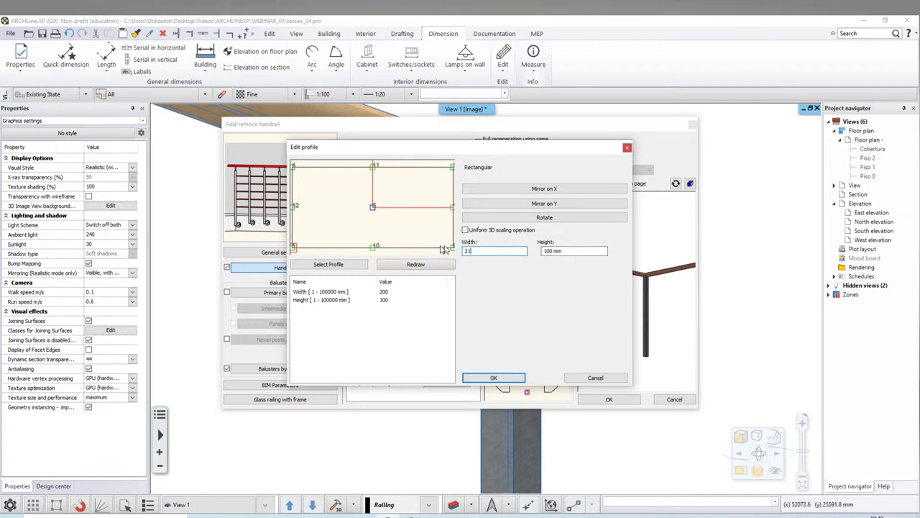
{"action": "key", "text": "Tab"}
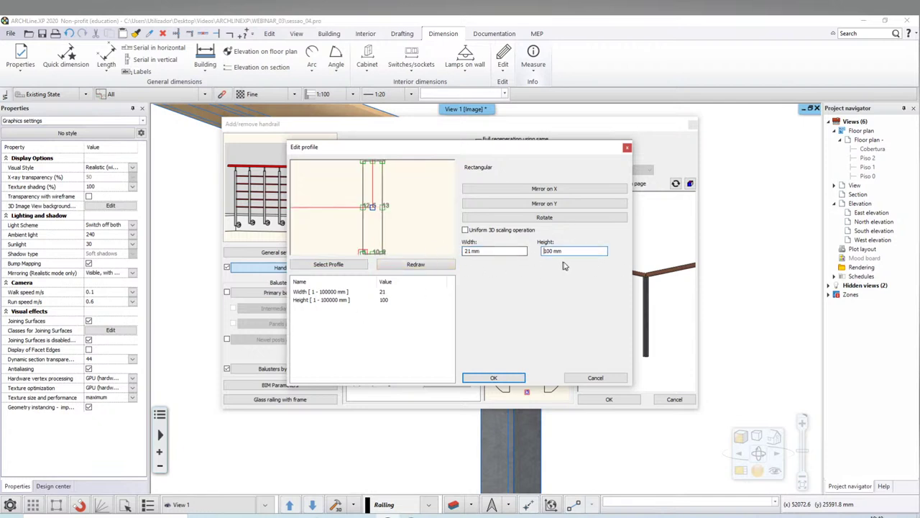
{"action": "key", "text": "ctrl+a"}
{"action": "type", "text": "7"}
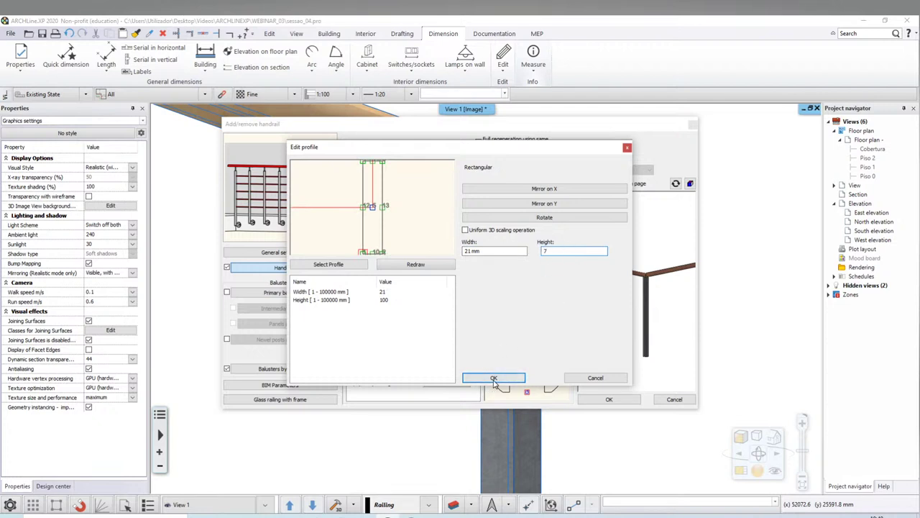
{"action": "left_click", "coordinate": [503, 252]}
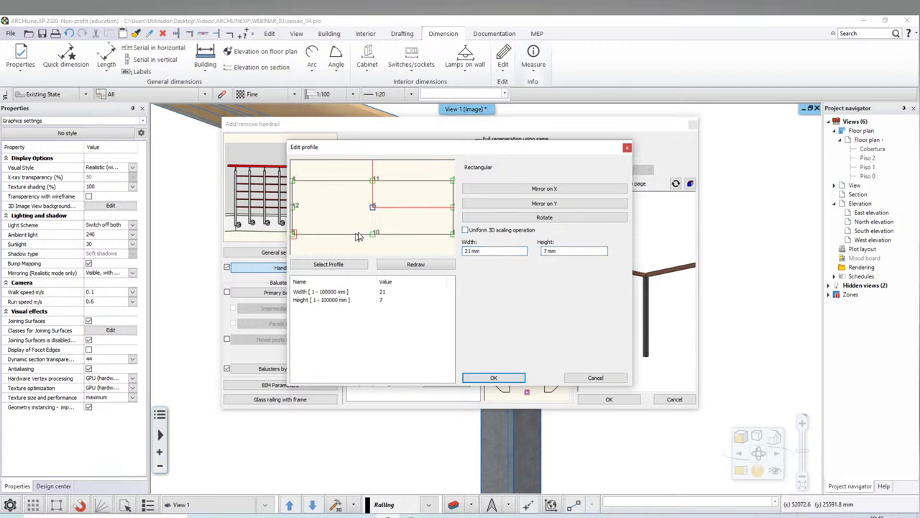
{"action": "left_click", "coordinate": [508, 377]}
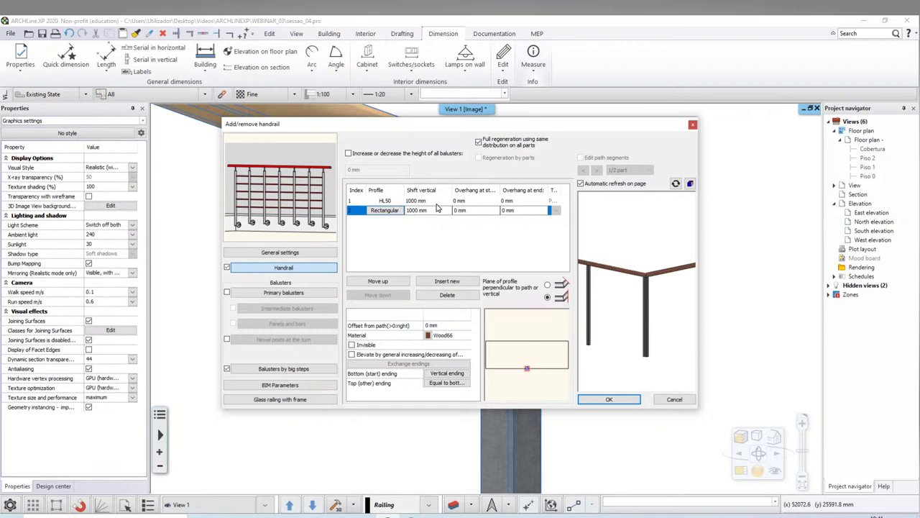
Set the vertical shift of both the HL50 and Rectangular handrails to 900 mm
{"action": "left_click", "coordinate": [437, 201]}
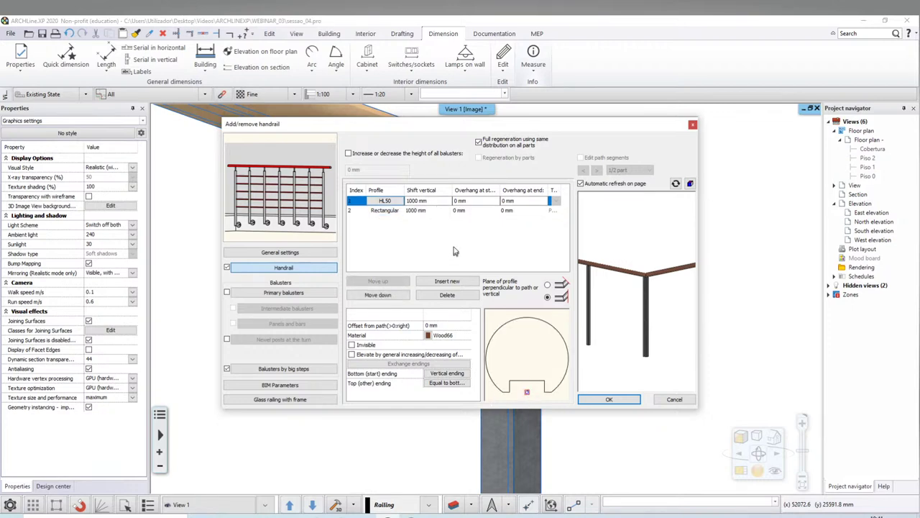
{"action": "left_click", "coordinate": [434, 205]}
{"action": "type", "text": "900"}
{"action": "left_click", "coordinate": [427, 211]}
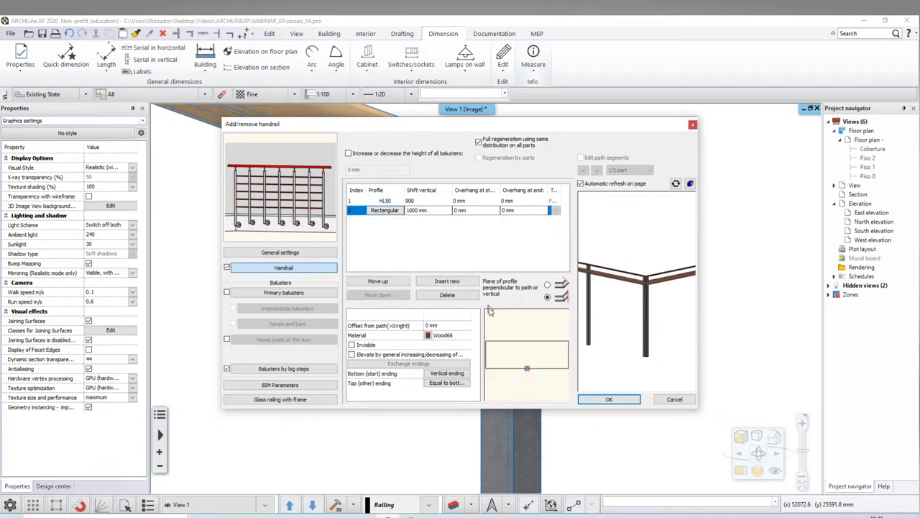
{"action": "left_click", "coordinate": [434, 210]}
{"action": "type", "text": "900"}
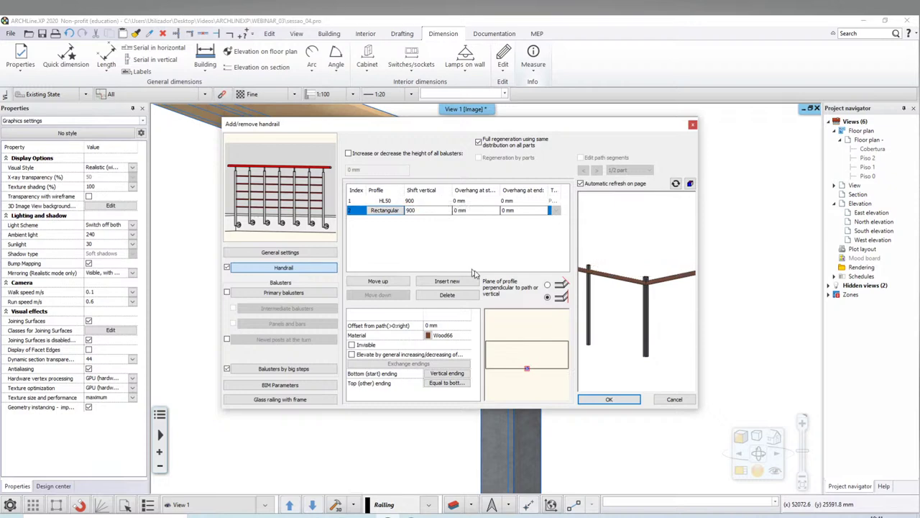
Show the handrail preview as wireframe and orbit it to a near-elevation view
{"action": "left_click_drag", "start_coordinate": [649, 315], "coordinate": [628, 325]}
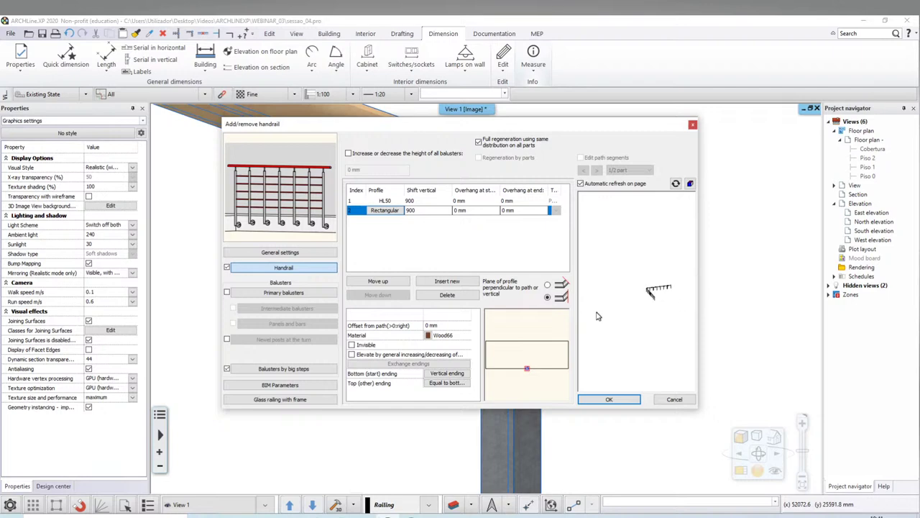
{"action": "left_click_drag", "start_coordinate": [656, 321], "coordinate": [653, 303]}
{"action": "scroll", "coordinate": [647, 302], "scroll_direction": "up", "scroll_amount": 2}
{"action": "scroll", "coordinate": [640, 301], "scroll_direction": "up", "scroll_amount": 2}
{"action": "scroll", "coordinate": [633, 301], "scroll_direction": "up", "scroll_amount": 2}
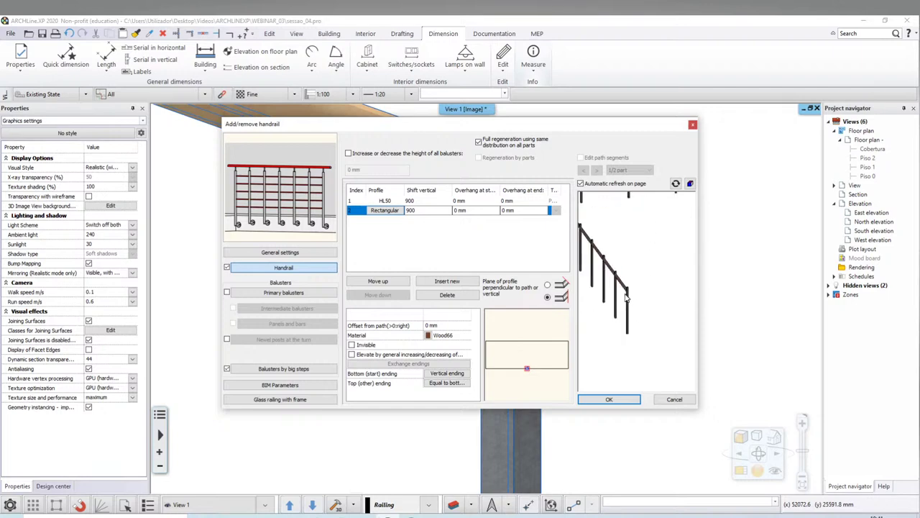
{"action": "scroll", "coordinate": [622, 305], "scroll_direction": "up", "scroll_amount": 3}
{"action": "scroll", "coordinate": [623, 305], "scroll_direction": "up", "scroll_amount": 2}
{"action": "scroll", "coordinate": [624, 287], "scroll_direction": "up", "scroll_amount": 2}
{"action": "scroll", "coordinate": [627, 271], "scroll_direction": "up", "scroll_amount": 2}
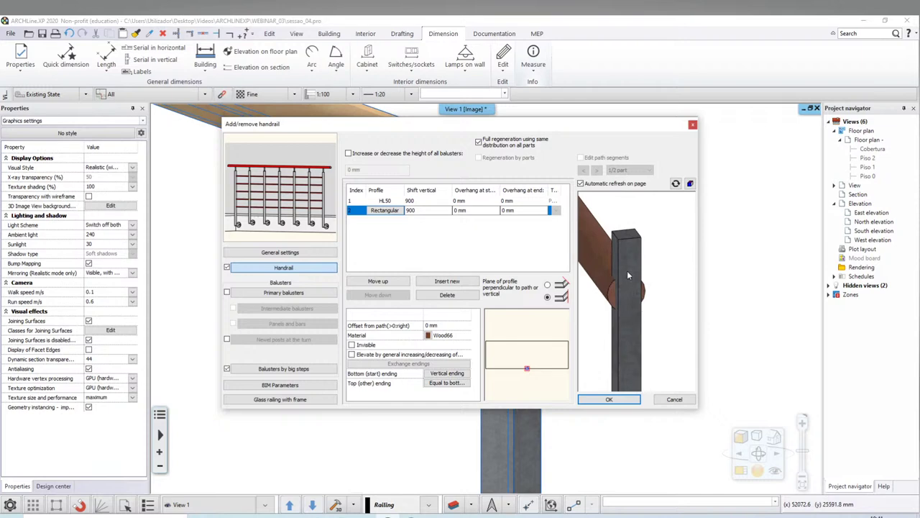
{"action": "left_click", "coordinate": [691, 183]}
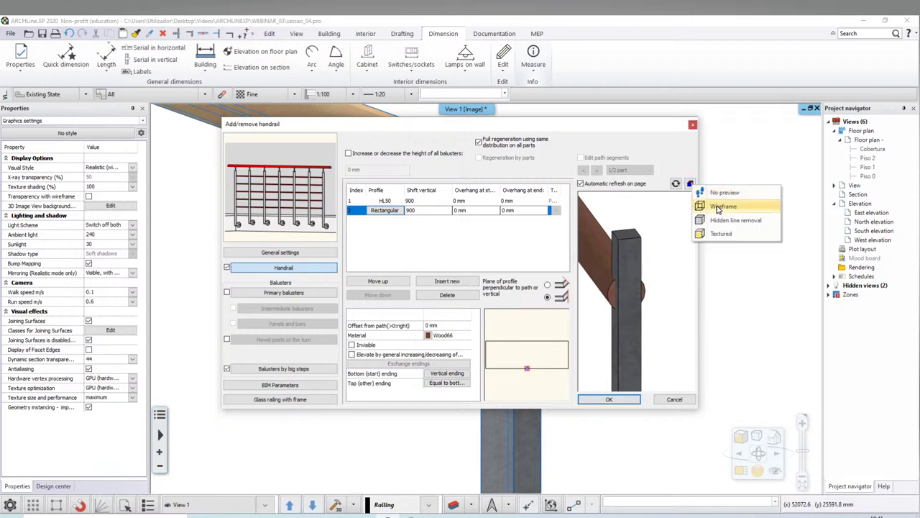
{"action": "left_click", "coordinate": [719, 207]}
{"action": "scroll", "coordinate": [643, 289], "scroll_direction": "up", "scroll_amount": 2}
{"action": "scroll", "coordinate": [629, 284], "scroll_direction": "up", "scroll_amount": 2}
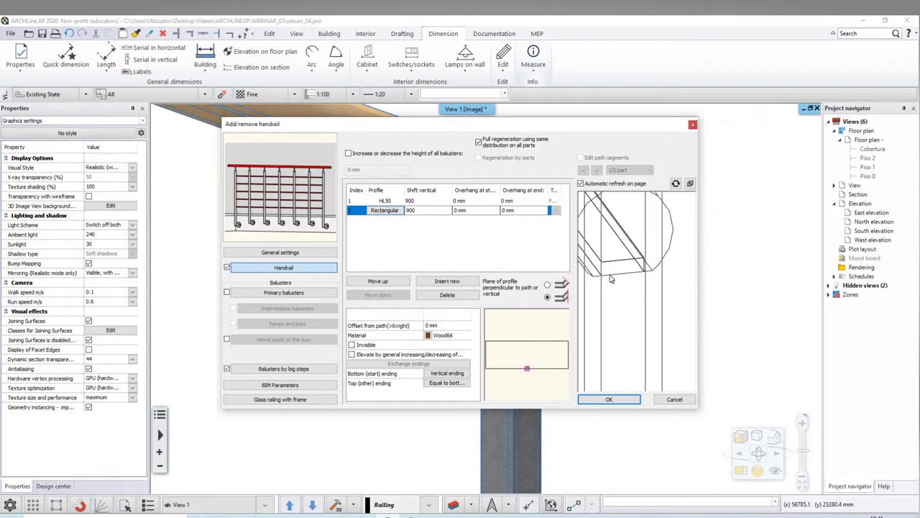
{"action": "left_click_drag", "start_coordinate": [609, 279], "coordinate": [633, 262]}
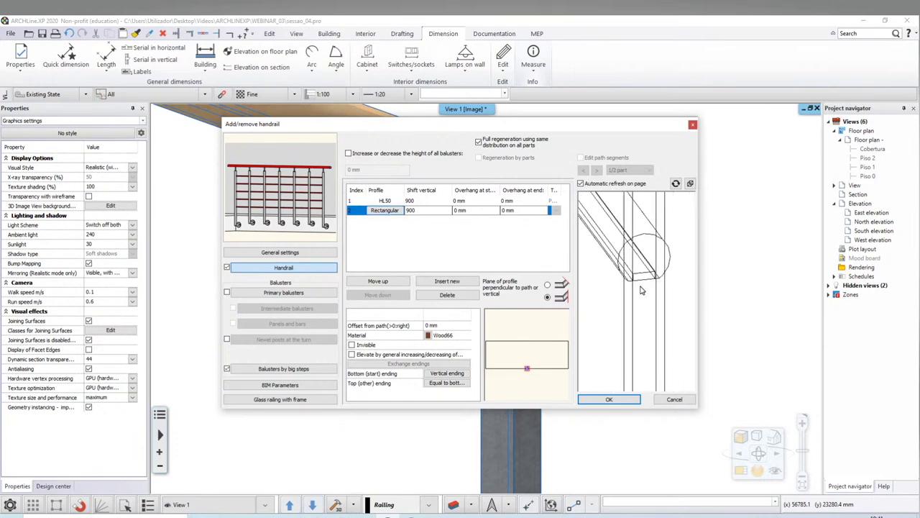
{"action": "mouse_move", "coordinate": [621, 261]}
{"action": "left_mouse_down"}
{"action": "mouse_move", "coordinate": [653, 279]}
{"action": "mouse_move", "coordinate": [652, 290]}
{"action": "left_mouse_up"}
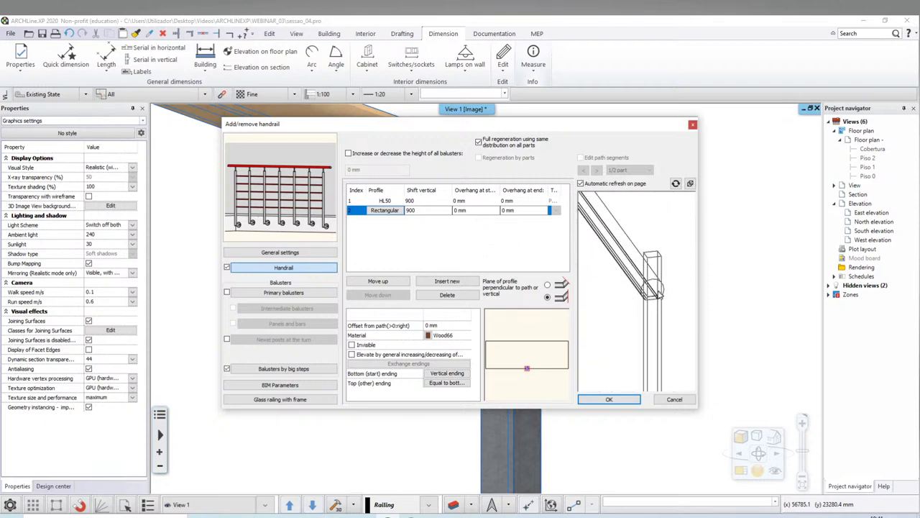
Search the material library for chrome and assign Chrome_002 to the Rectangular rail
{"action": "left_click", "coordinate": [430, 211]}
{"action": "left_click", "coordinate": [468, 337]}
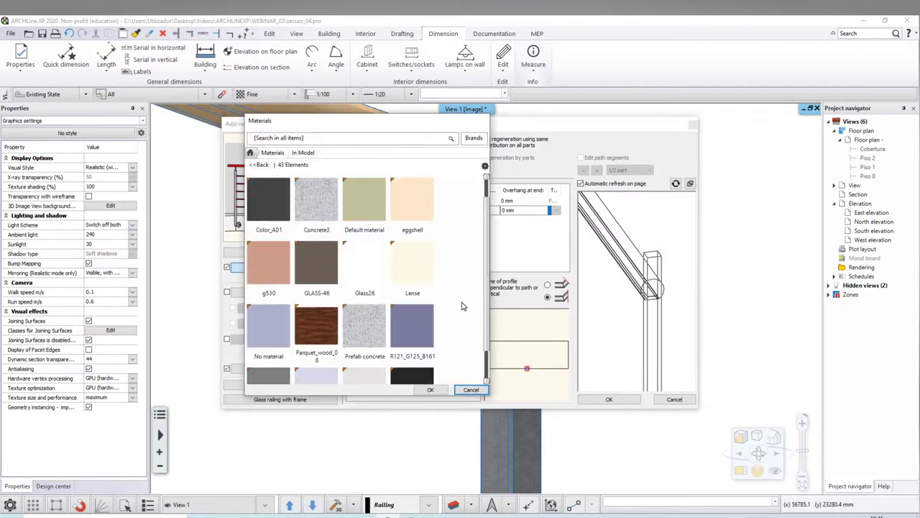
{"action": "scroll", "coordinate": [453, 287], "scroll_direction": "up", "scroll_amount": 5}
{"action": "scroll", "coordinate": [431, 281], "scroll_direction": "down", "scroll_amount": 3}
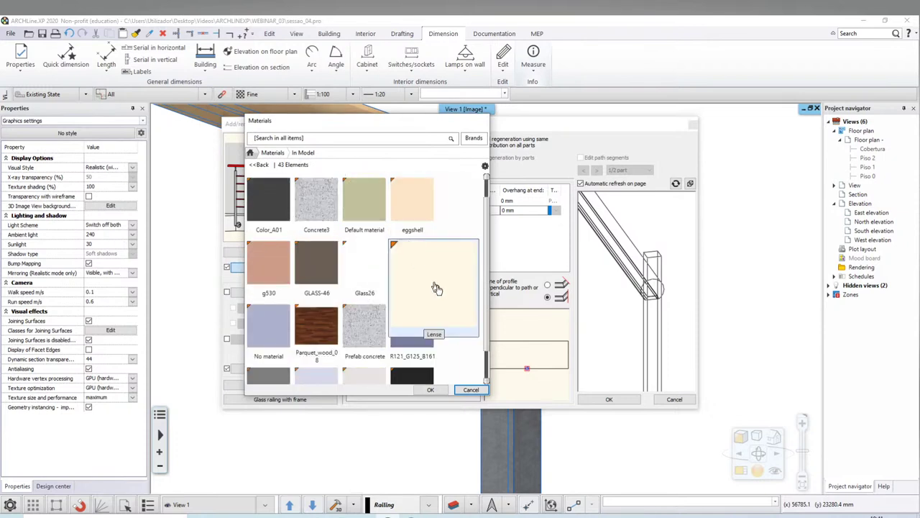
{"action": "scroll", "coordinate": [456, 278], "scroll_direction": "down", "scroll_amount": 3}
{"action": "mouse_move", "coordinate": [268, 205]}
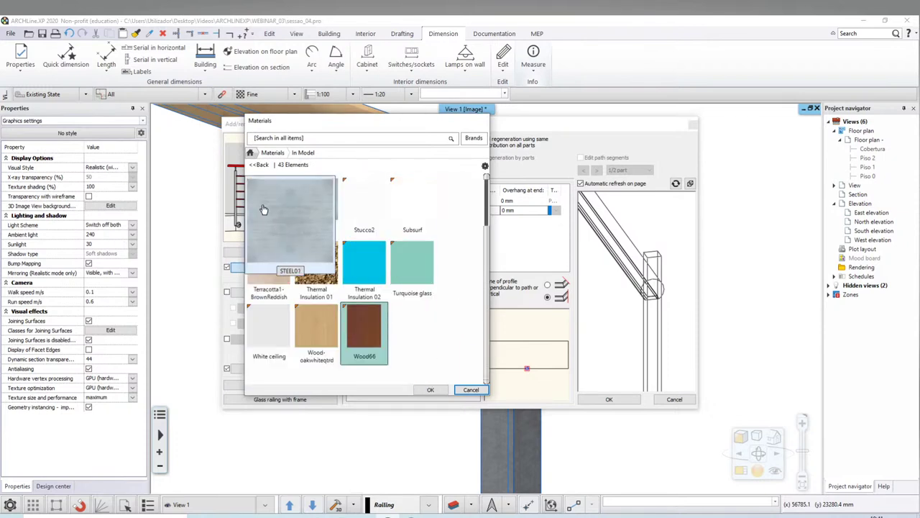
{"action": "left_click", "coordinate": [263, 166]}
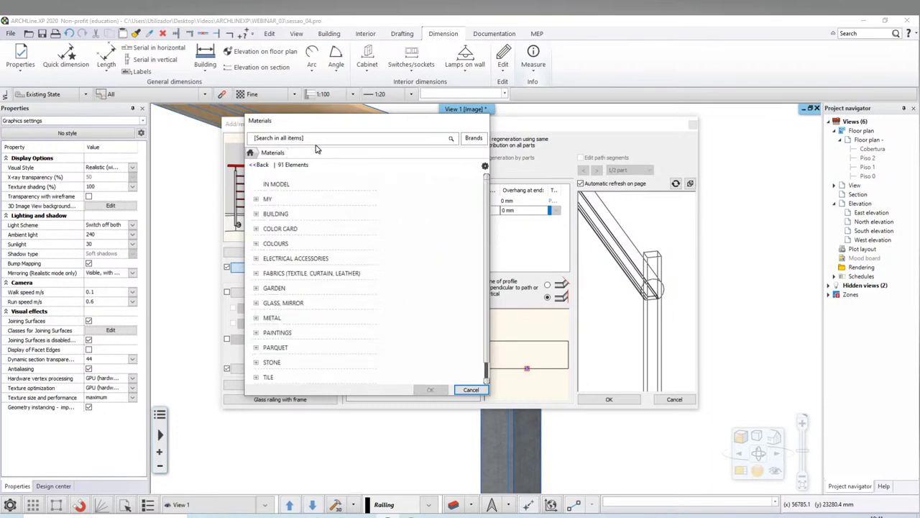
{"action": "left_click", "coordinate": [314, 141]}
{"action": "type", "text": "inox"}
{"action": "key", "text": "Return"}
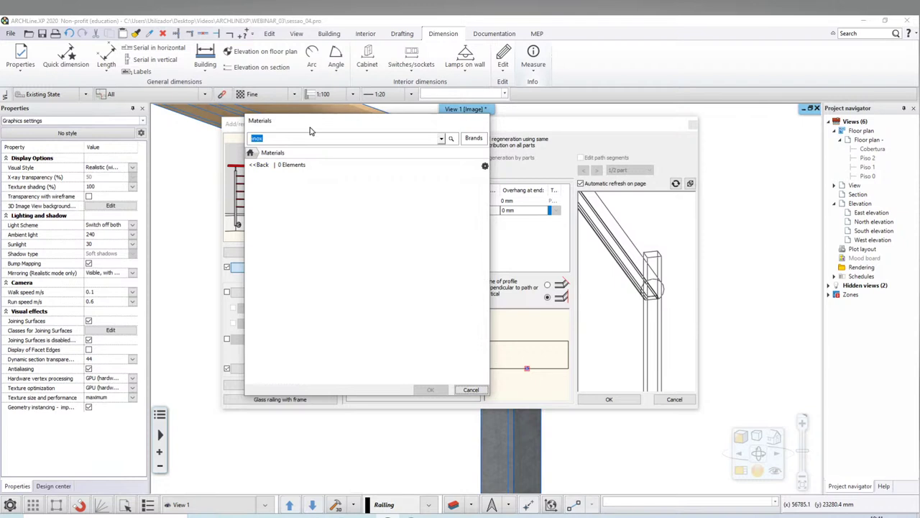
{"action": "left_click", "coordinate": [282, 139]}
{"action": "key", "text": "ctrl+a"}
{"action": "type", "text": "ch"}
{"action": "key", "text": "Return"}
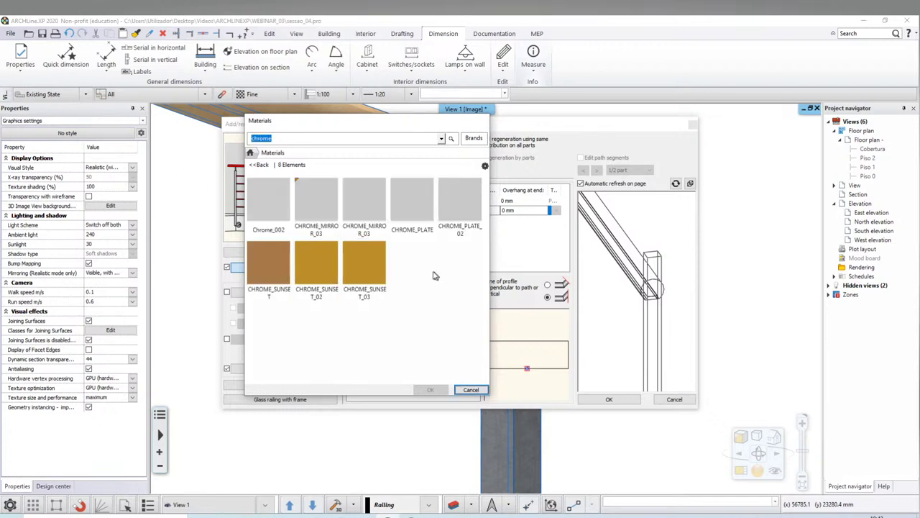
{"action": "left_click", "coordinate": [278, 200]}
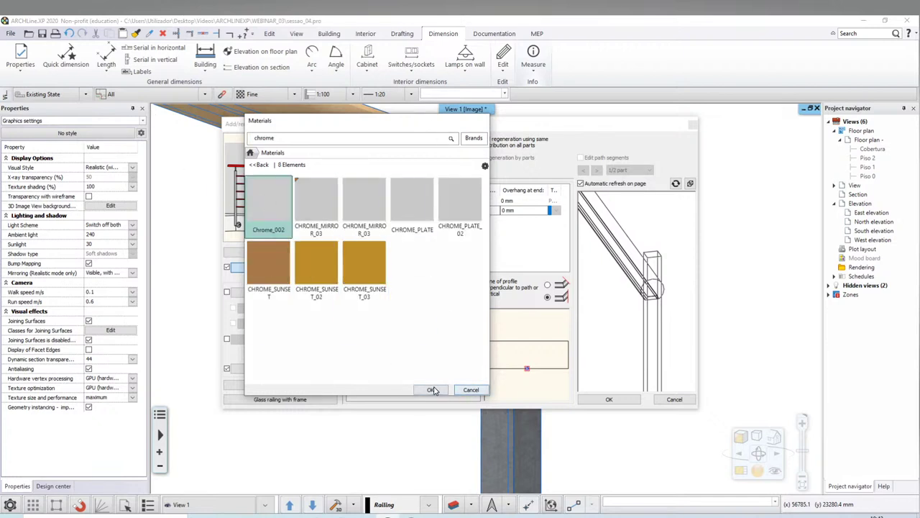
{"action": "left_click", "coordinate": [430, 389]}
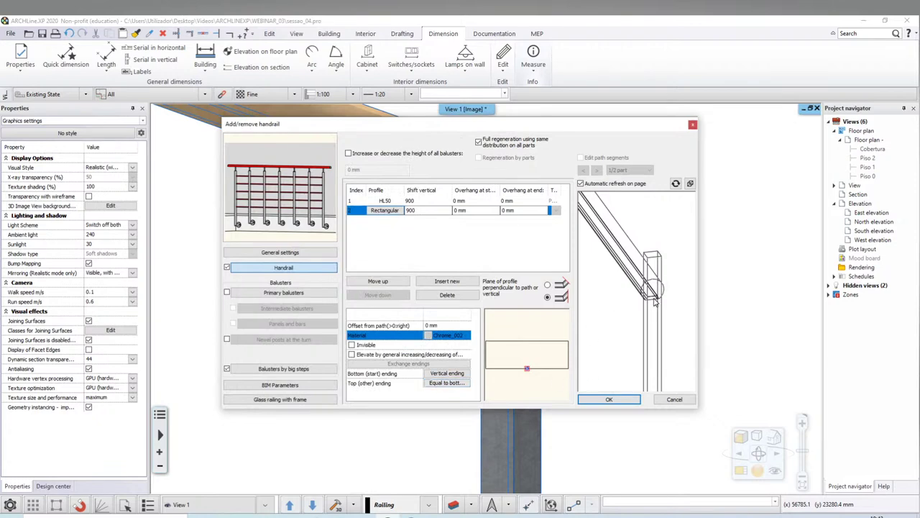
Switch the handrail preview to Textured mode and orbit it to see more posts
{"action": "left_click", "coordinate": [692, 185]}
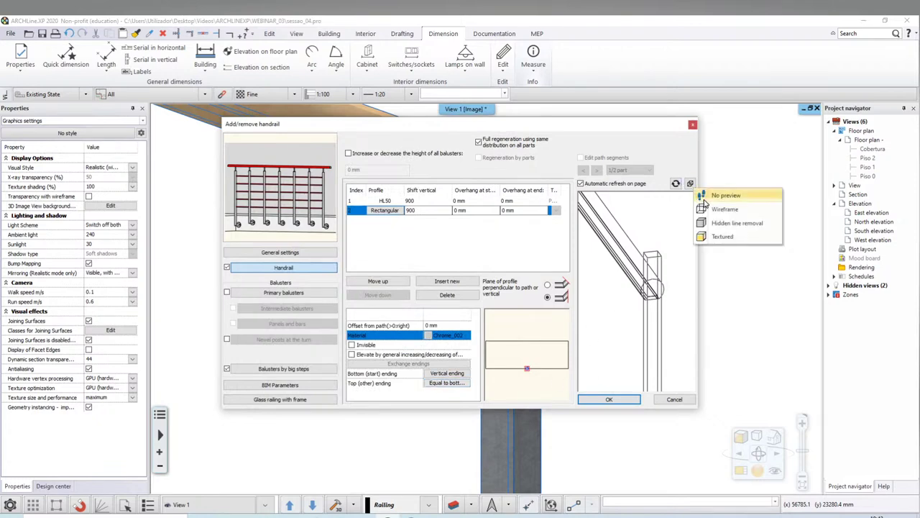
{"action": "left_click", "coordinate": [720, 236]}
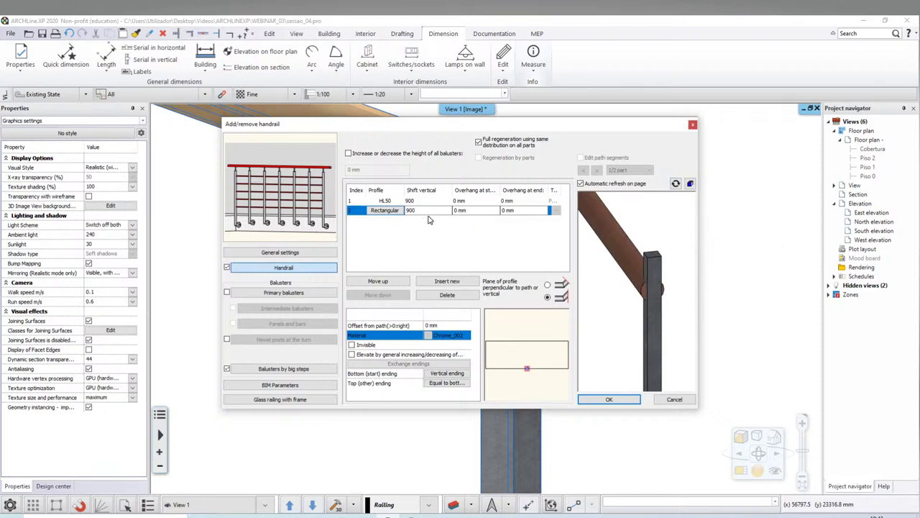
{"action": "mouse_move", "coordinate": [627, 269]}
{"action": "left_mouse_down"}
{"action": "mouse_move", "coordinate": [606, 325]}
{"action": "mouse_move", "coordinate": [610, 289]}
{"action": "left_mouse_up"}
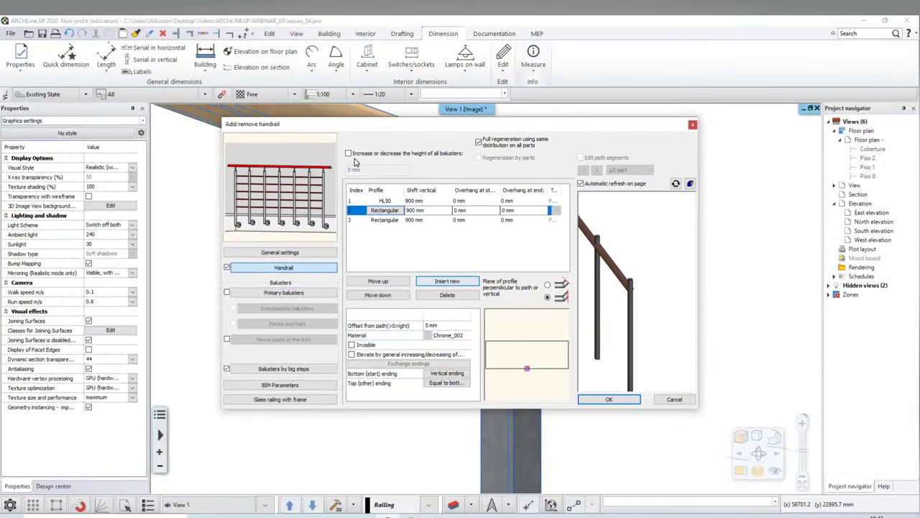
Insert a third Rectangular handrail profile sized 50 mm wide by 10 mm high
{"action": "left_click", "coordinate": [435, 283]}
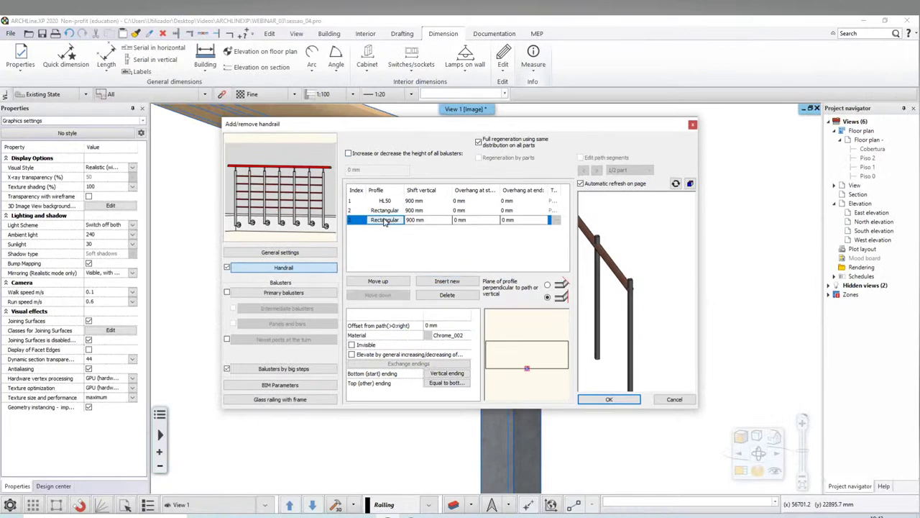
{"action": "double_click", "coordinate": [384, 219]}
{"action": "left_click_drag", "start_coordinate": [482, 253], "coordinate": [464, 253]}
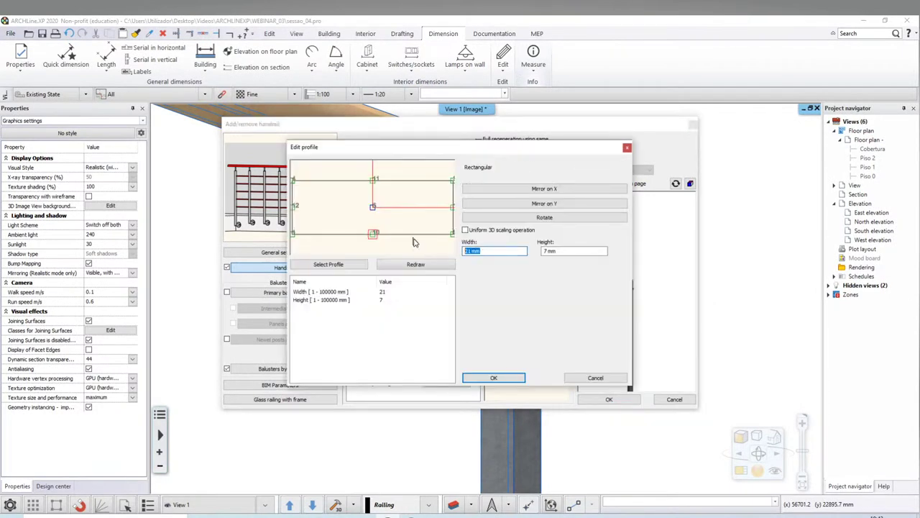
{"action": "type", "text": "50"}
{"action": "left_click", "coordinate": [582, 251]}
{"action": "left_click_drag", "start_coordinate": [584, 251], "coordinate": [542, 251]}
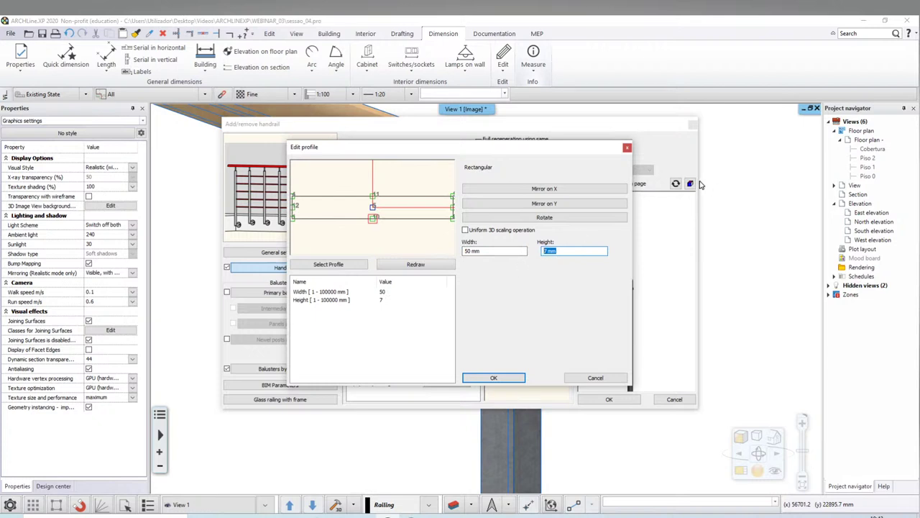
{"action": "type", "text": "10"}
{"action": "left_click", "coordinate": [490, 379]}
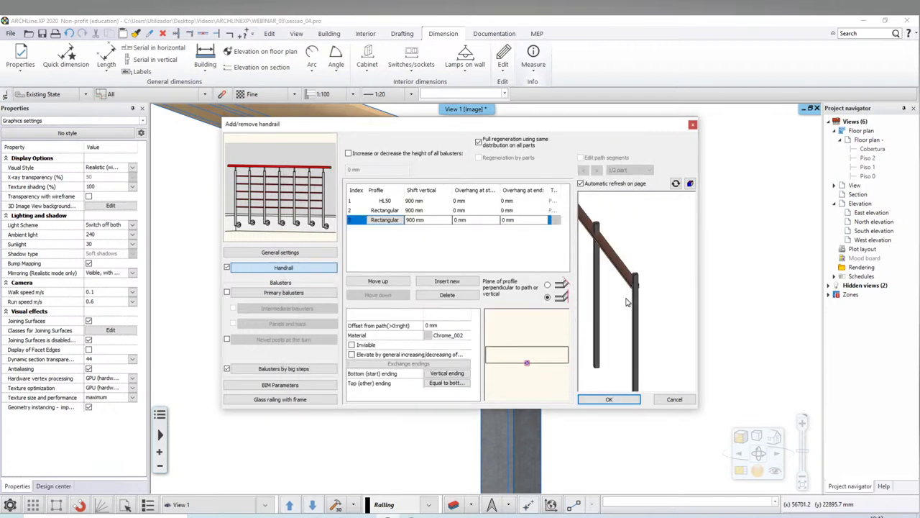
Give the third rail an 800 mm vertical shift and orbit the preview to inspect it
{"action": "left_click", "coordinate": [421, 223]}
{"action": "type", "text": "800"}
{"action": "left_click", "coordinate": [414, 211]}
{"action": "scroll", "coordinate": [641, 292], "scroll_direction": "up", "scroll_amount": 2}
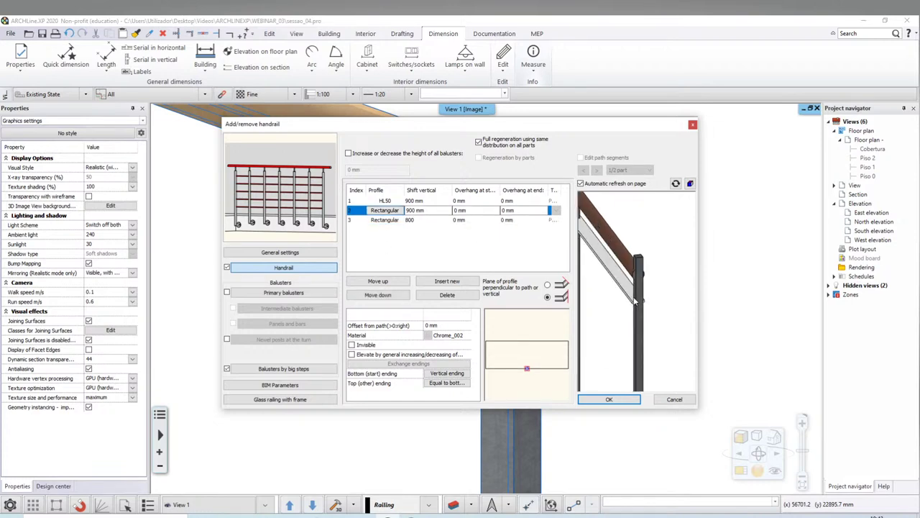
{"action": "scroll", "coordinate": [637, 284], "scroll_direction": "up", "scroll_amount": 3}
{"action": "left_click_drag", "start_coordinate": [635, 281], "coordinate": [606, 309]}
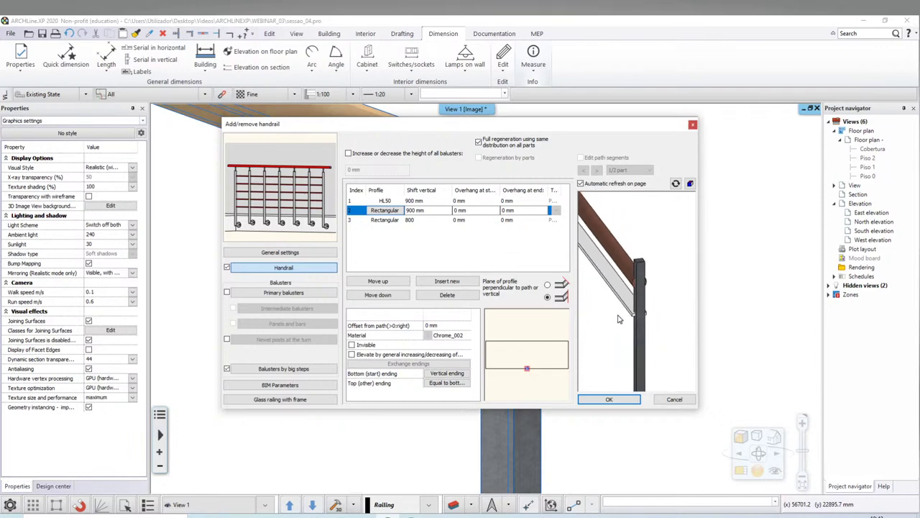
{"action": "left_click_drag", "start_coordinate": [619, 318], "coordinate": [597, 302]}
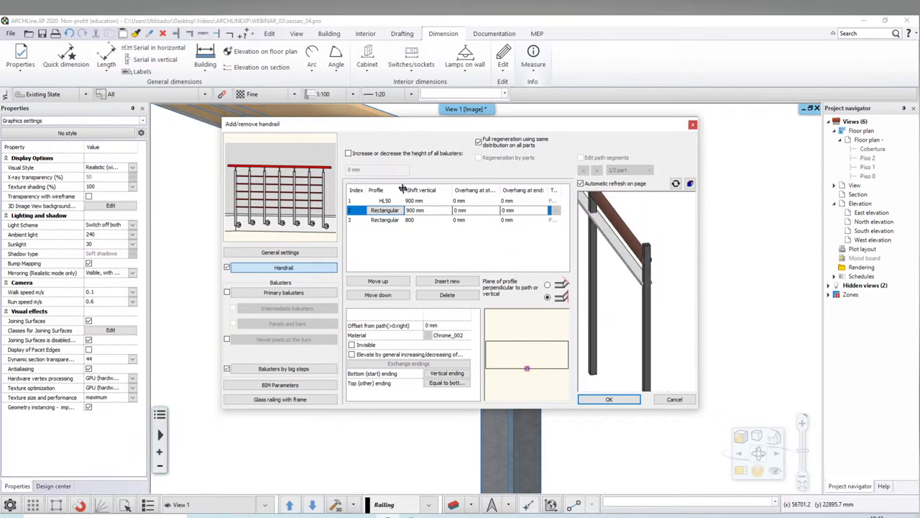
Change the third rail's vertical shift to 750 mm and check it from the side
{"action": "left_click", "coordinate": [428, 220]}
{"action": "type", "text": "700"}
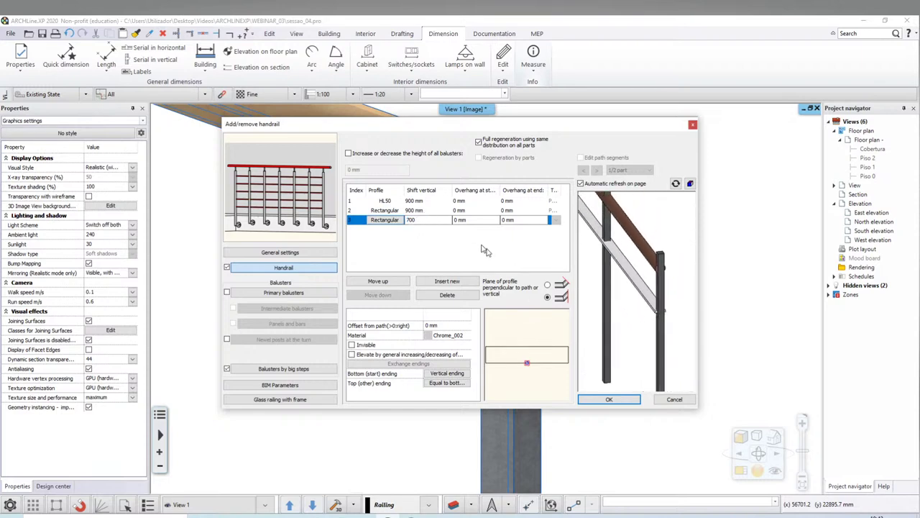
{"action": "left_click", "coordinate": [429, 221]}
{"action": "type", "text": "0"}
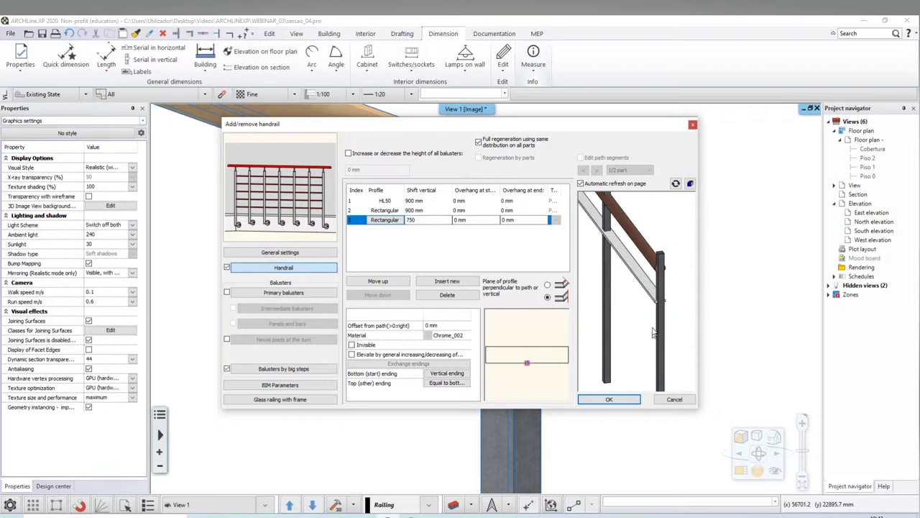
{"action": "left_click_drag", "start_coordinate": [650, 324], "coordinate": [639, 292]}
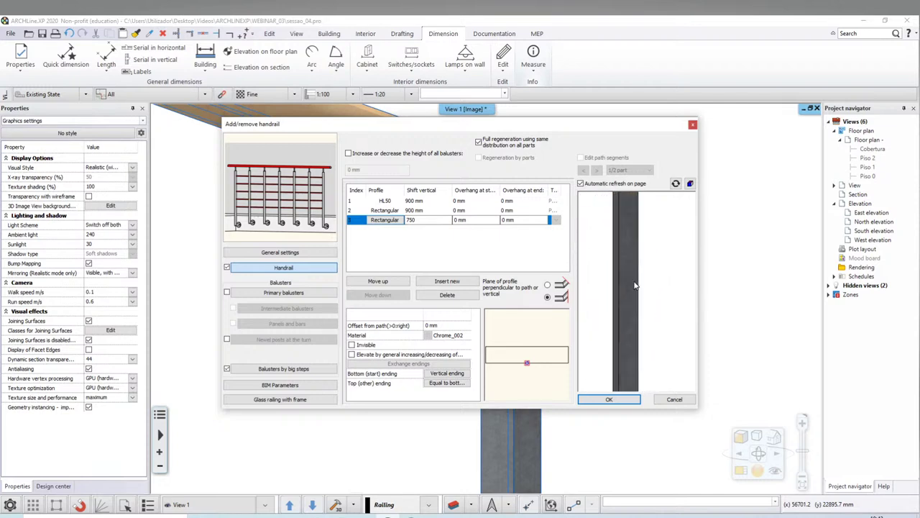
{"action": "mouse_move", "coordinate": [640, 292]}
{"action": "left_mouse_down"}
{"action": "mouse_move", "coordinate": [630, 278]}
{"action": "mouse_move", "coordinate": [634, 288]}
{"action": "left_mouse_up"}
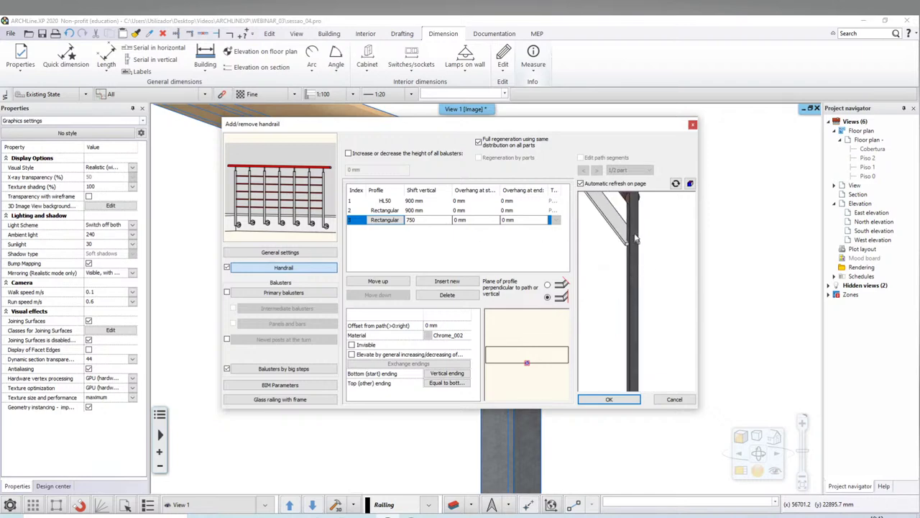
Add a fourth rail and make the third rail a 10 mm Circle profile with uniform scaling
{"action": "left_click", "coordinate": [434, 282]}
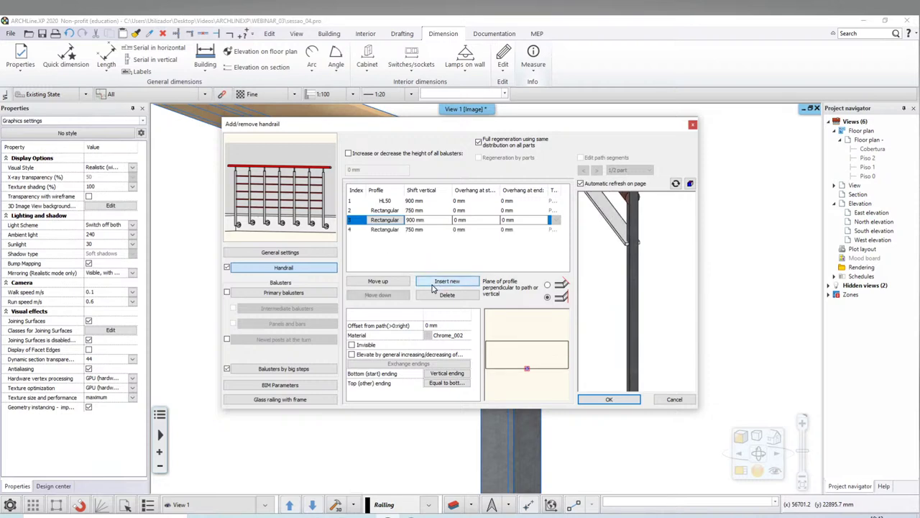
{"action": "double_click", "coordinate": [389, 228]}
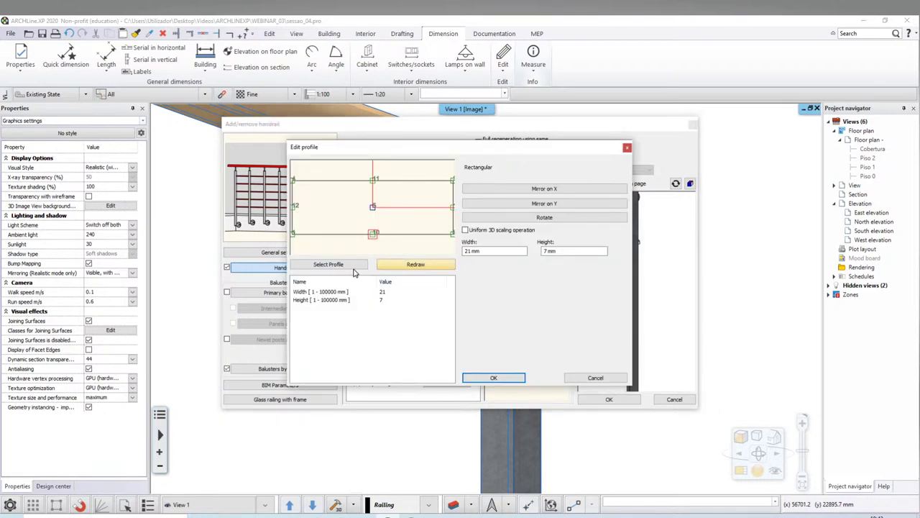
{"action": "left_click", "coordinate": [328, 265]}
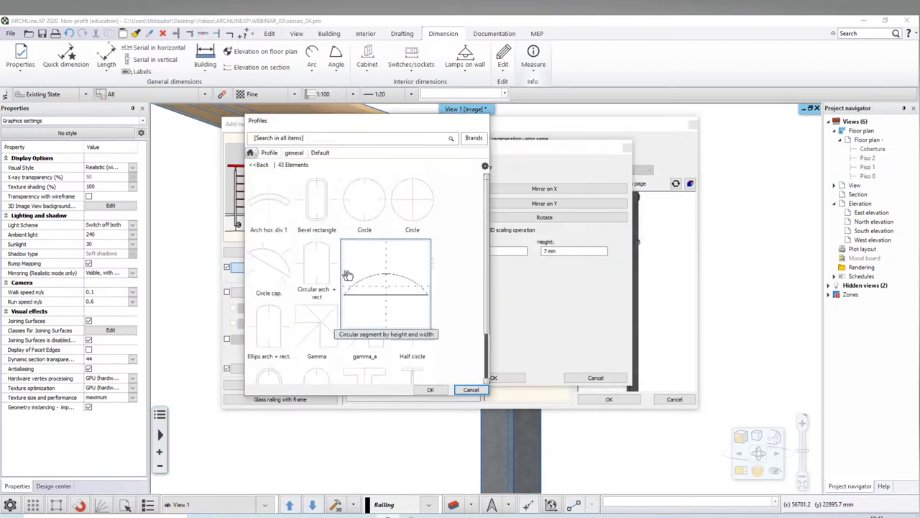
{"action": "left_click", "coordinate": [417, 211]}
{"action": "left_click", "coordinate": [431, 391]}
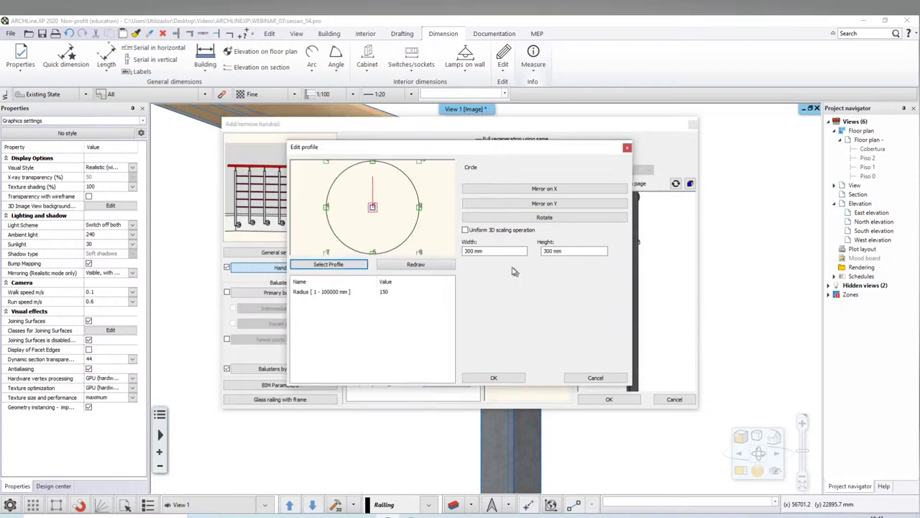
{"action": "left_click", "coordinate": [467, 230]}
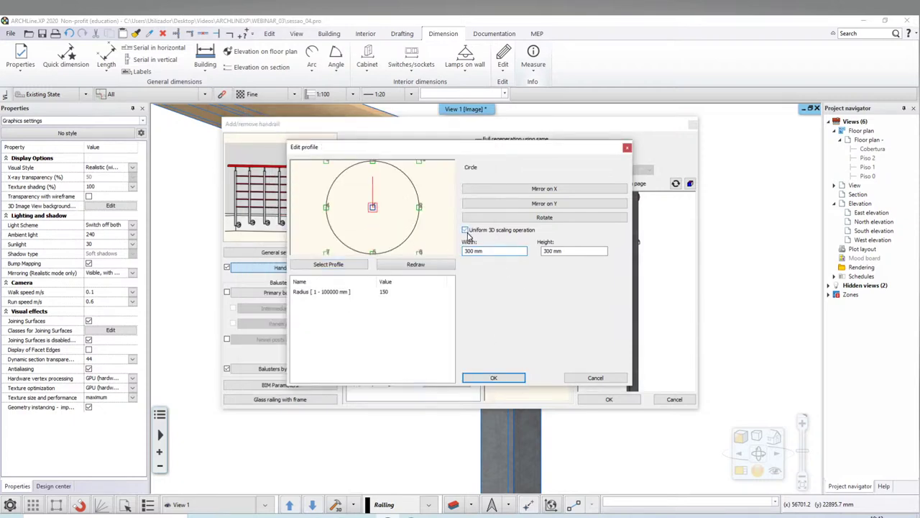
{"action": "left_click", "coordinate": [491, 251]}
{"action": "double_click", "coordinate": [491, 251]}
{"action": "type", "text": "10"}
{"action": "left_click", "coordinate": [559, 251]}
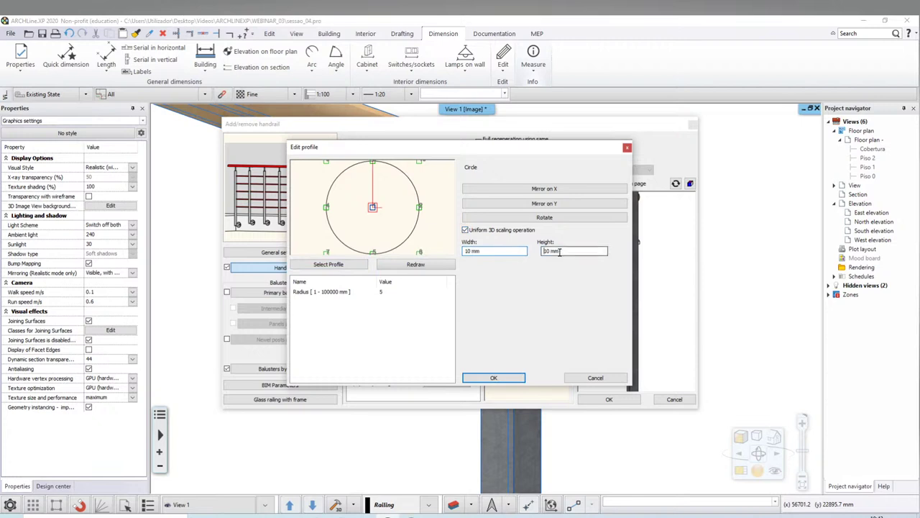
{"action": "left_click", "coordinate": [493, 378]}
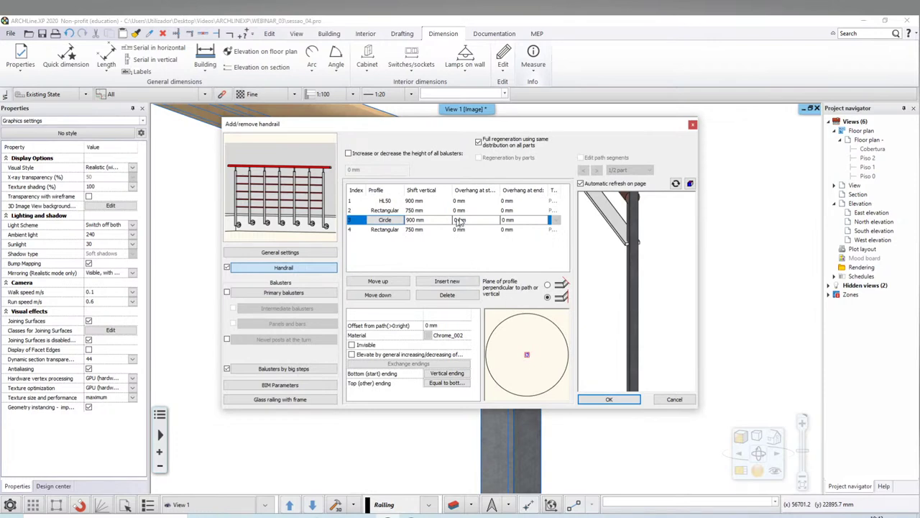
{"action": "double_click", "coordinate": [424, 220]}
{"action": "type", "text": "550"}
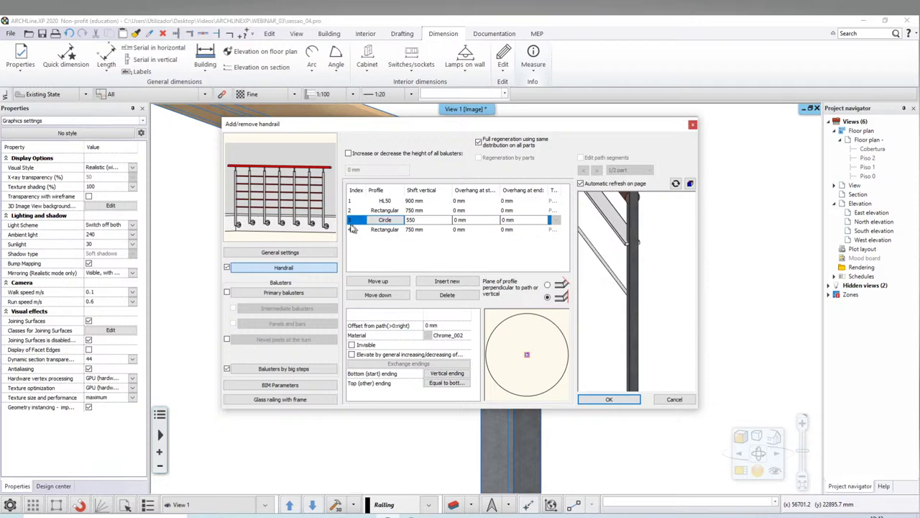
Move the circular rail down the rail list and inspect the second rectangular rail's profile
{"action": "left_click", "coordinate": [386, 296]}
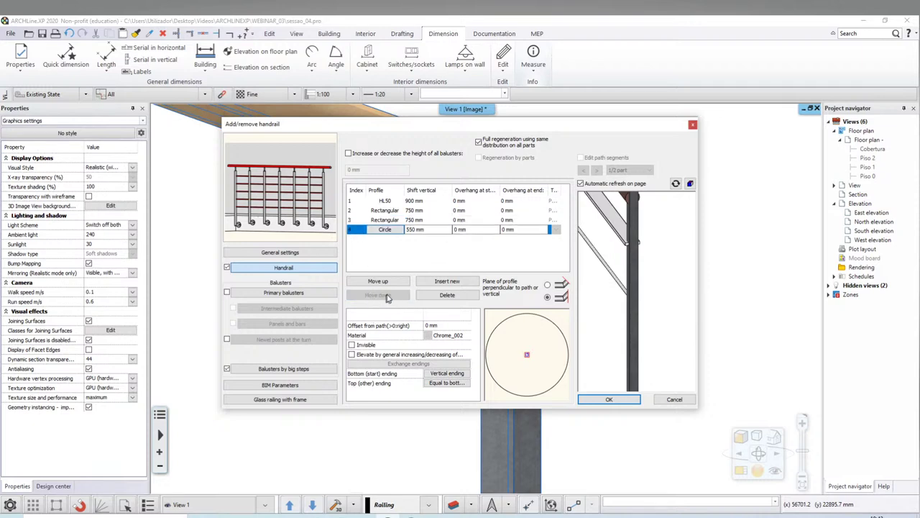
{"action": "left_click", "coordinate": [420, 212]}
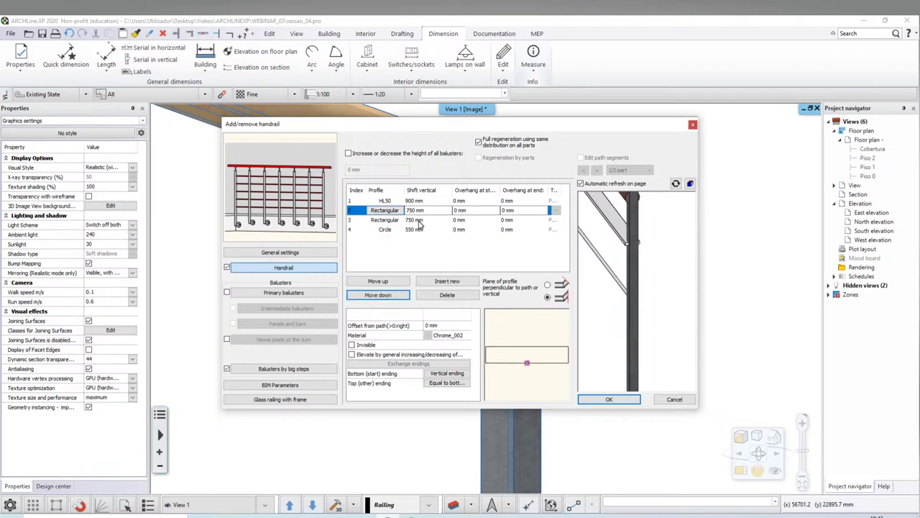
{"action": "double_click", "coordinate": [395, 211]}
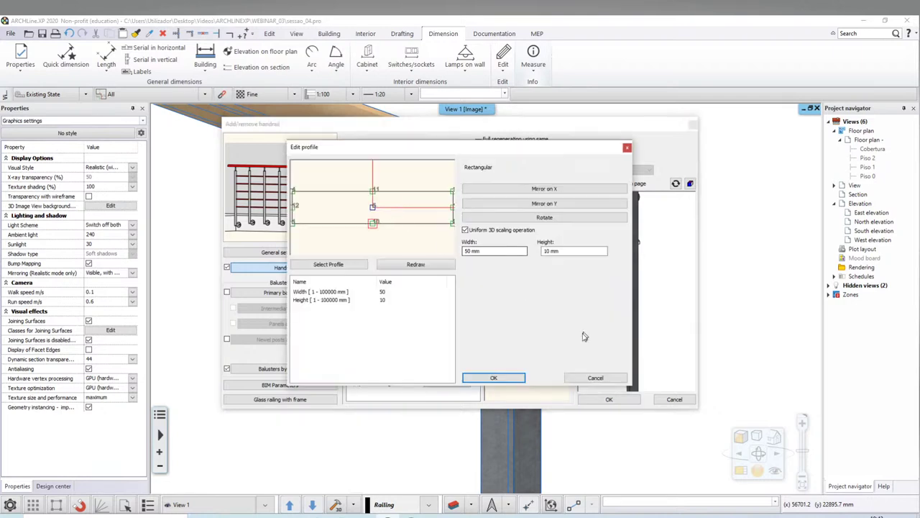
{"action": "left_click", "coordinate": [594, 378]}
Resize another rectangular rail's profile from 50 × 10 to 21 × 7 mm, unlinking width and height
{"action": "left_click", "coordinate": [367, 220]}
{"action": "double_click", "coordinate": [397, 223]}
{"action": "triple_click", "coordinate": [484, 251]}
{"action": "type", "text": "2"}
{"action": "type", "text": "1"}
{"action": "left_click", "coordinate": [577, 253]}
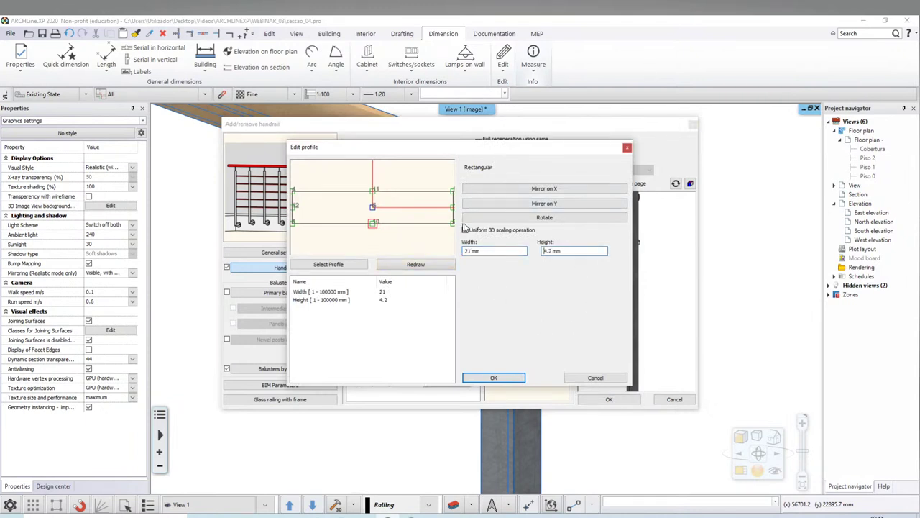
{"action": "left_click", "coordinate": [511, 230]}
{"action": "triple_click", "coordinate": [583, 252]}
{"action": "type", "text": "7"}
{"action": "left_click", "coordinate": [493, 379]}
{"action": "double_click", "coordinate": [415, 219]}
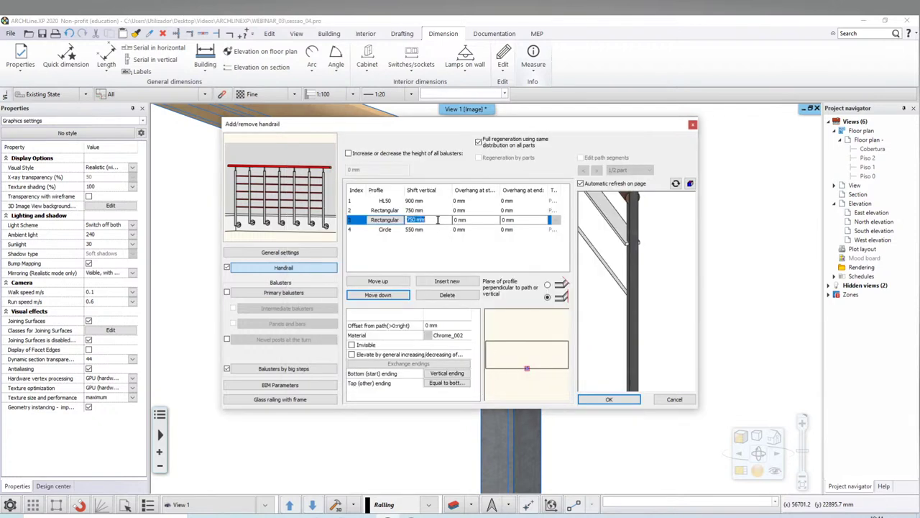
Set the rectangular rail's shift to 900 mm, move it up, and briefly hide big-step balusters
{"action": "type", "text": "900"}
{"action": "left_click", "coordinate": [393, 283]}
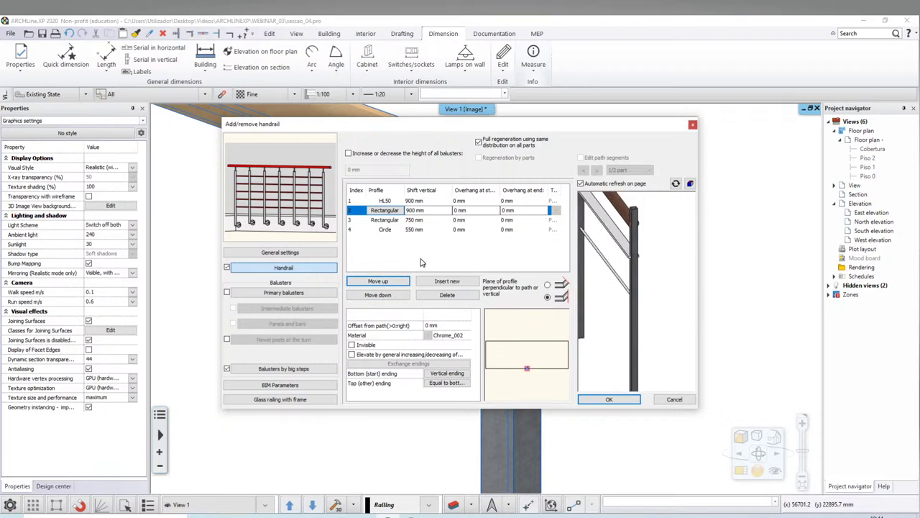
{"action": "left_click", "coordinate": [228, 369]}
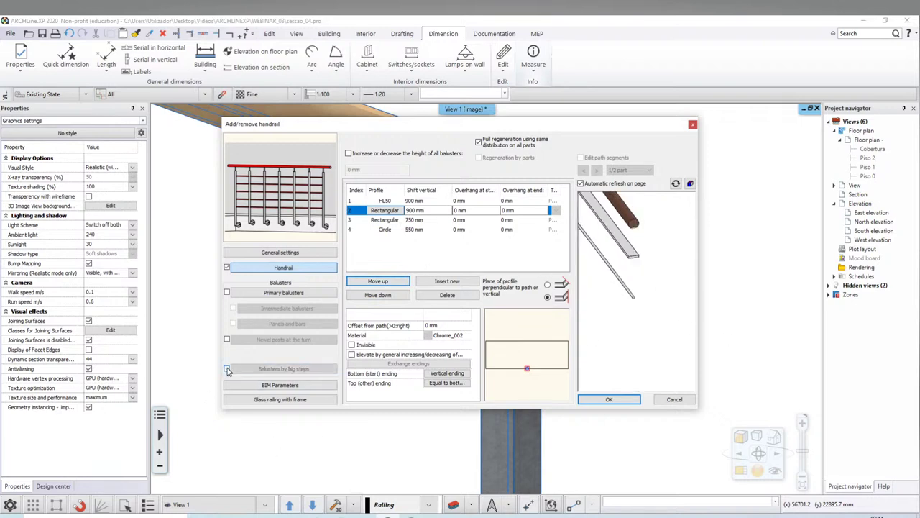
{"action": "scroll", "coordinate": [630, 244], "scroll_direction": "up", "scroll_amount": 2}
{"action": "scroll", "coordinate": [628, 266], "scroll_direction": "up", "scroll_amount": 2}
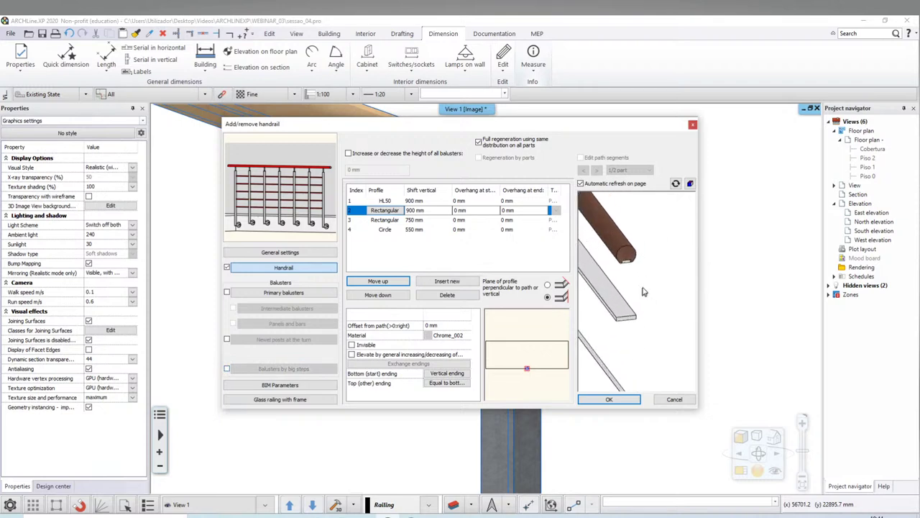
{"action": "scroll", "coordinate": [627, 280], "scroll_direction": "up", "scroll_amount": 2}
{"action": "scroll", "coordinate": [625, 290], "scroll_direction": "up", "scroll_amount": 2}
{"action": "scroll", "coordinate": [632, 297], "scroll_direction": "down", "scroll_amount": 1}
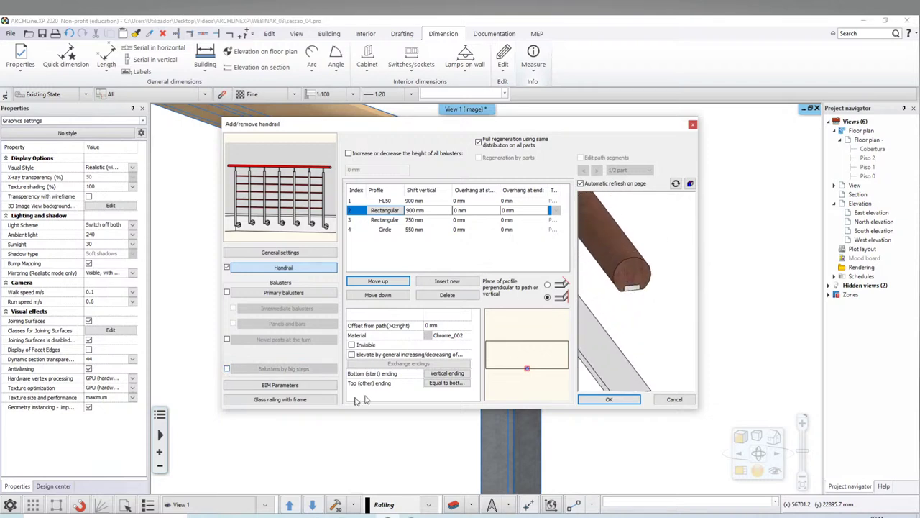
{"action": "left_click", "coordinate": [228, 369]}
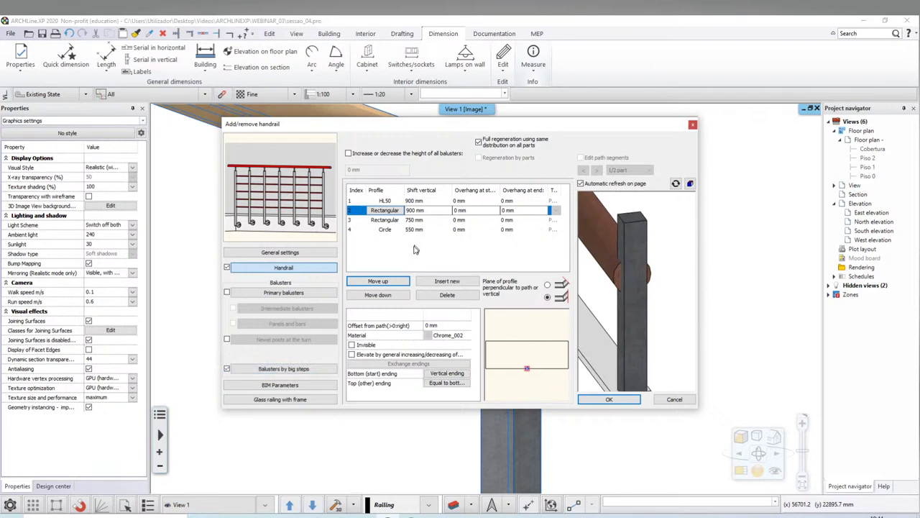
Add a circular rail at 350 mm vertical shift and move it to the bottom of the list
{"action": "left_click", "coordinate": [384, 229]}
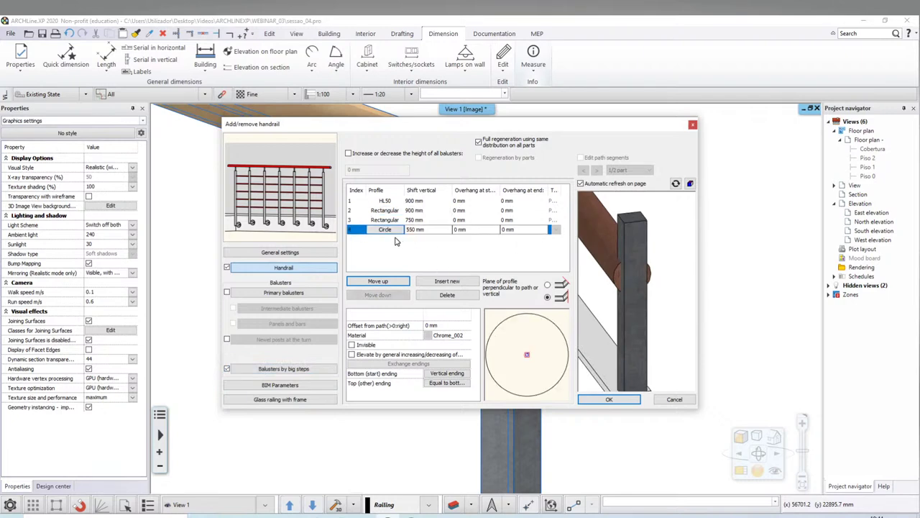
{"action": "scroll", "coordinate": [633, 291], "scroll_direction": "down", "scroll_amount": 2}
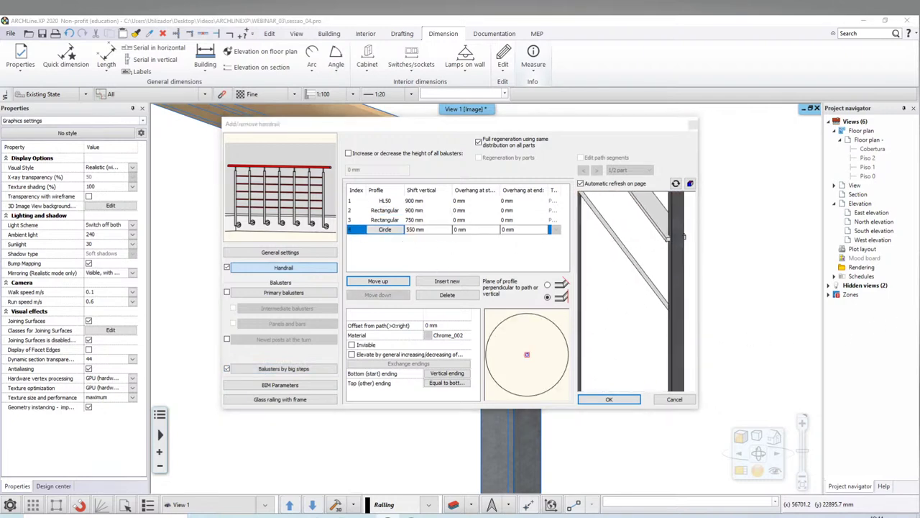
{"action": "left_click_drag", "start_coordinate": [661, 288], "coordinate": [644, 304]}
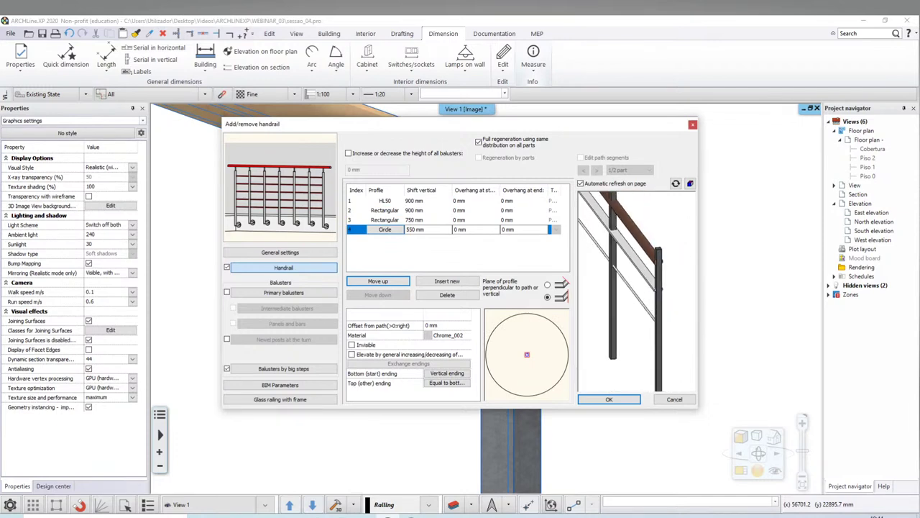
{"action": "left_click", "coordinate": [378, 280]}
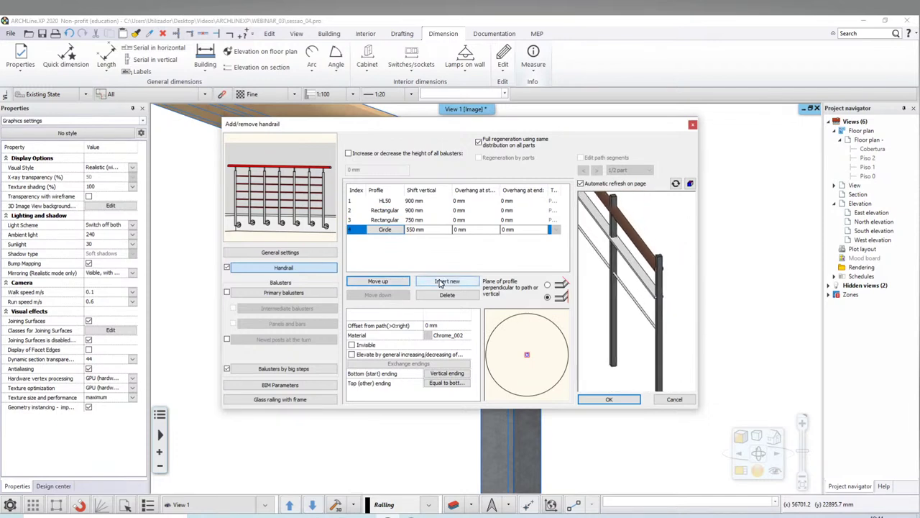
{"action": "left_click", "coordinate": [447, 281]}
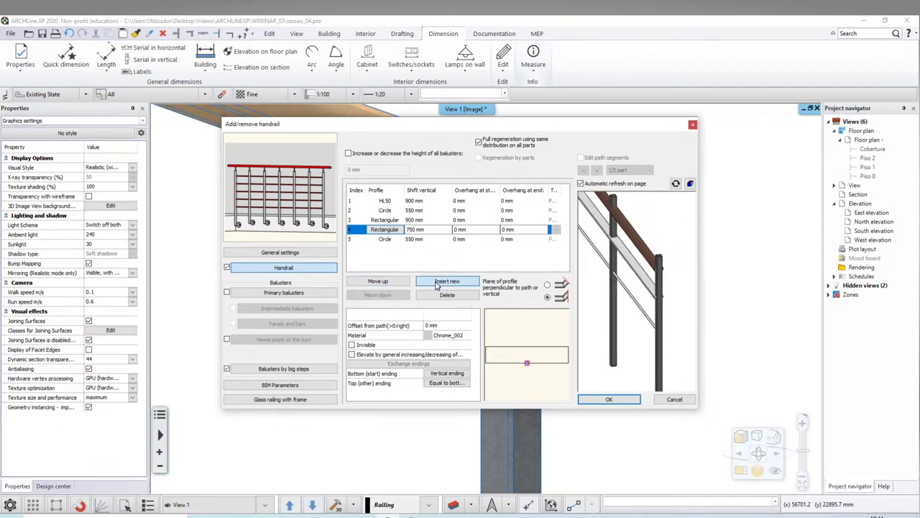
{"action": "left_click", "coordinate": [397, 210]}
{"action": "left_click", "coordinate": [425, 210]}
{"action": "type", "text": "350"}
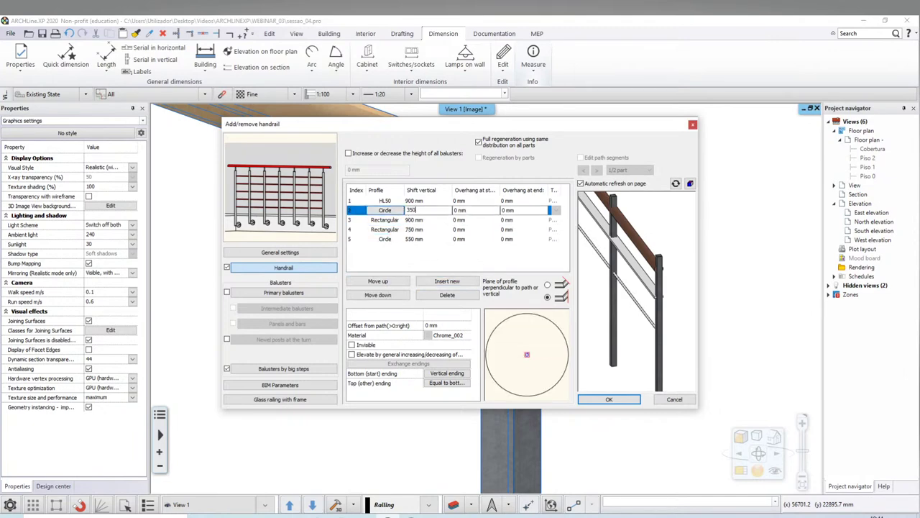
{"action": "left_click", "coordinate": [379, 295]}
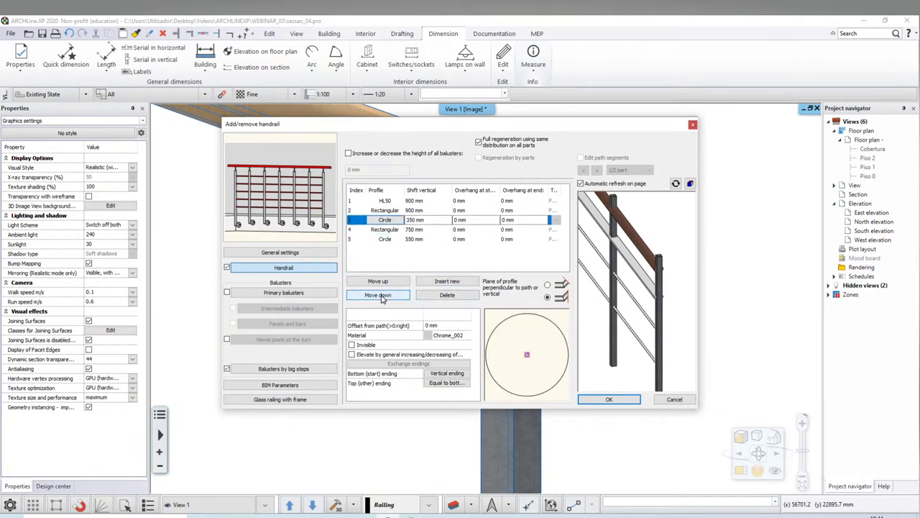
{"action": "left_click", "coordinate": [378, 295]}
{"action": "left_click", "coordinate": [378, 294]}
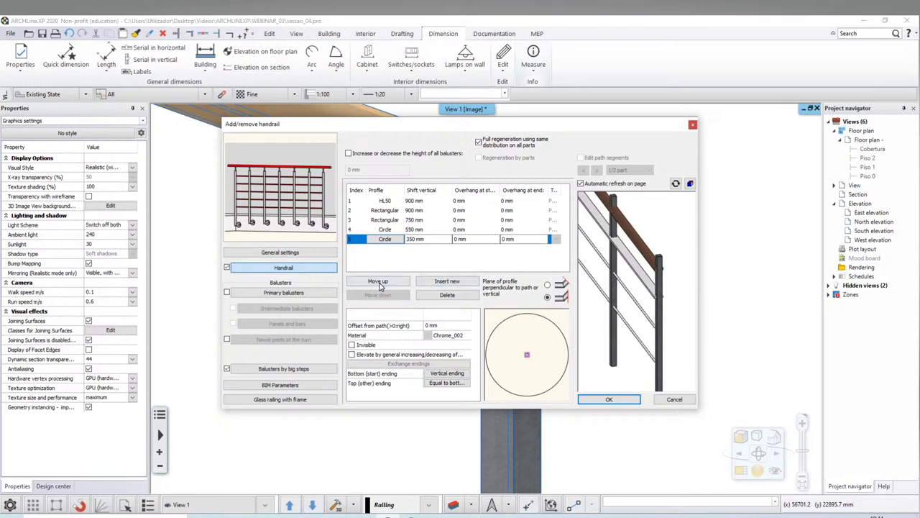
Add another circular rail at 150 mm and move it below the 350 mm circle
{"action": "left_click", "coordinate": [447, 281]}
{"action": "left_click", "coordinate": [405, 240]}
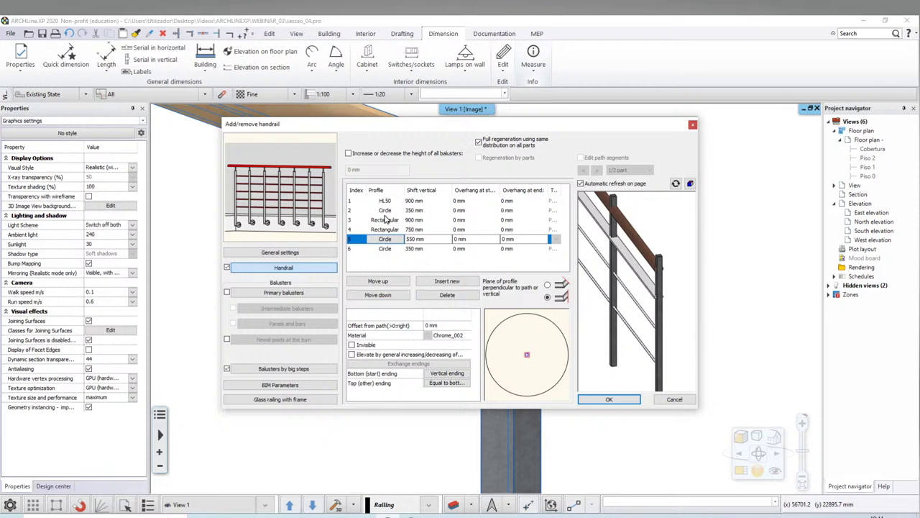
{"action": "left_click", "coordinate": [408, 220]}
{"action": "double_click", "coordinate": [420, 210]}
{"action": "type", "text": "150"}
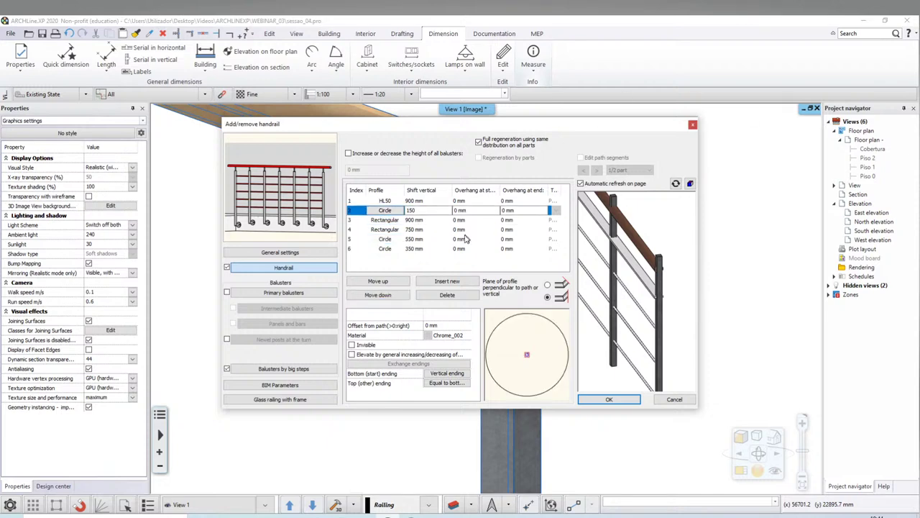
{"action": "left_click", "coordinate": [380, 295]}
{"action": "left_click", "coordinate": [380, 296]}
{"action": "left_click", "coordinate": [380, 296]}
{"action": "left_click", "coordinate": [380, 296]}
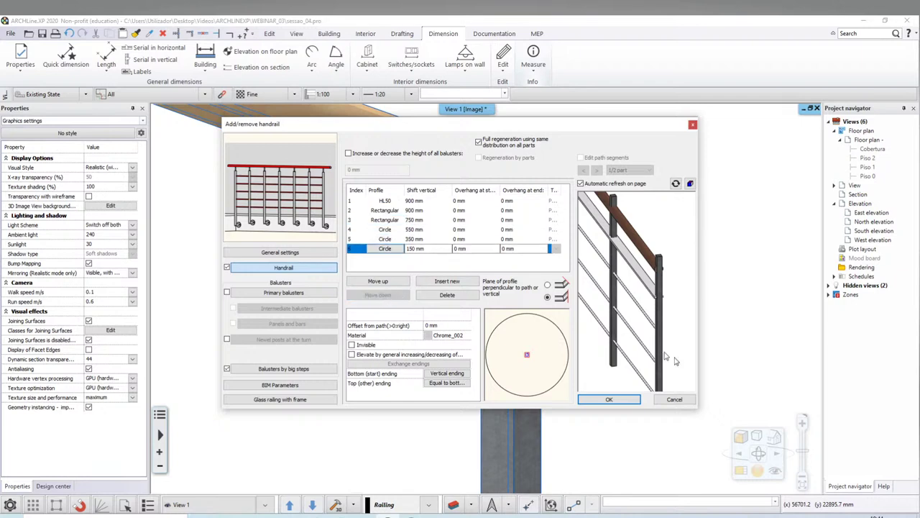
Rotate and zoom the railing preview to check the six rails, selecting the 900 mm bar
{"action": "mouse_move", "coordinate": [657, 304]}
{"action": "left_mouse_down"}
{"action": "mouse_move", "coordinate": [630, 283]}
{"action": "mouse_move", "coordinate": [630, 322]}
{"action": "mouse_move", "coordinate": [670, 334]}
{"action": "mouse_move", "coordinate": [647, 307]}
{"action": "left_mouse_up"}
{"action": "scroll", "coordinate": [646, 307], "scroll_direction": "up", "scroll_amount": 1}
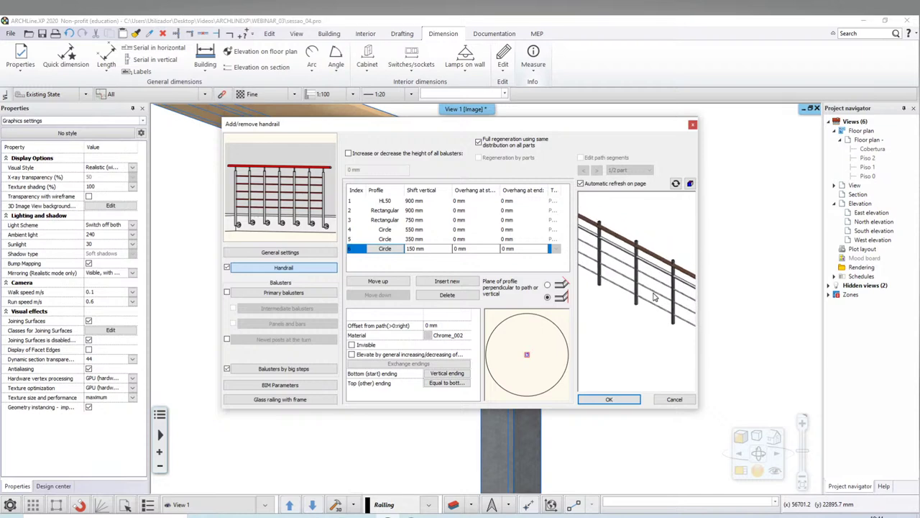
{"action": "scroll", "coordinate": [647, 307], "scroll_direction": "up", "scroll_amount": 1}
{"action": "scroll", "coordinate": [646, 306], "scroll_direction": "up", "scroll_amount": 1}
{"action": "scroll", "coordinate": [647, 307], "scroll_direction": "up", "scroll_amount": 2}
{"action": "scroll", "coordinate": [617, 279], "scroll_direction": "down", "scroll_amount": 1}
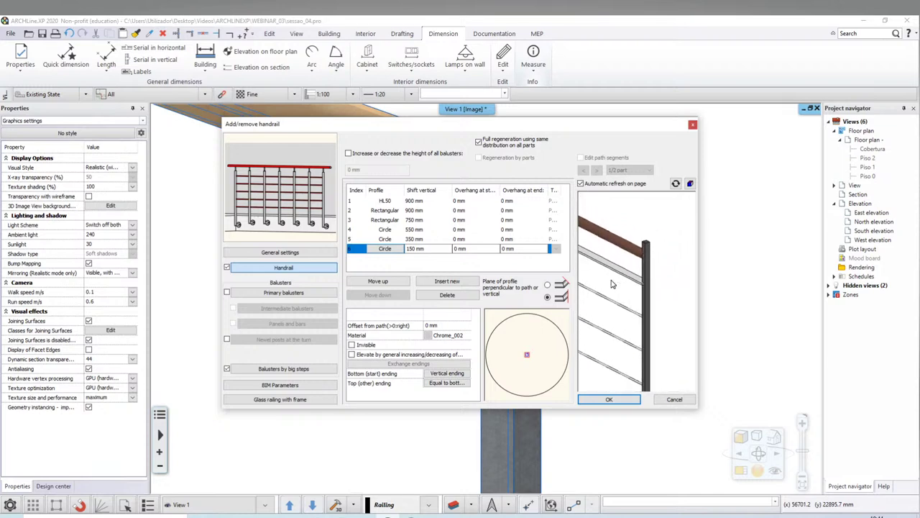
{"action": "scroll", "coordinate": [617, 279], "scroll_direction": "down", "scroll_amount": 1}
{"action": "scroll", "coordinate": [617, 279], "scroll_direction": "down", "scroll_amount": 1}
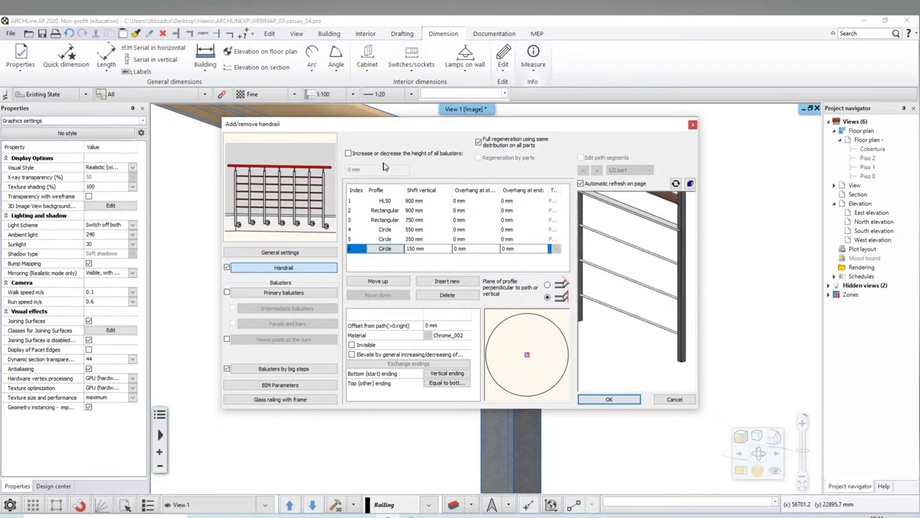
{"action": "left_click", "coordinate": [389, 210]}
{"action": "scroll", "coordinate": [628, 274], "scroll_direction": "up", "scroll_amount": 1}
{"action": "scroll", "coordinate": [628, 273], "scroll_direction": "up", "scroll_amount": 1}
{"action": "scroll", "coordinate": [627, 273], "scroll_direction": "up", "scroll_amount": 1}
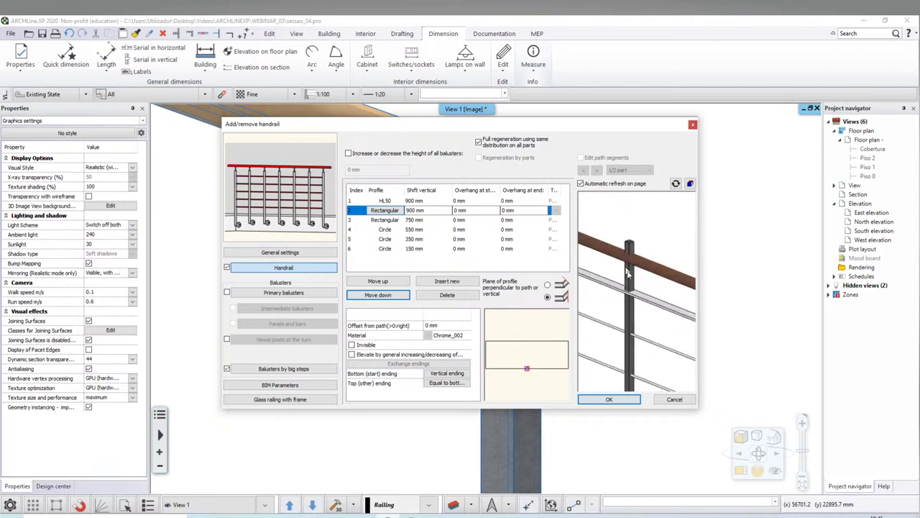
{"action": "scroll", "coordinate": [628, 273], "scroll_direction": "up", "scroll_amount": 1}
{"action": "scroll", "coordinate": [628, 259], "scroll_direction": "up", "scroll_amount": 1}
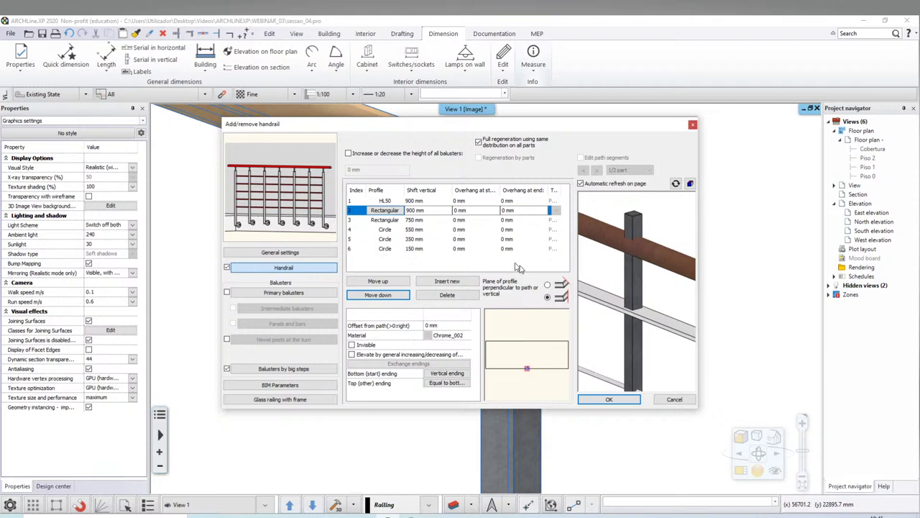
{"action": "scroll", "coordinate": [640, 307], "scroll_direction": "down", "scroll_amount": 1}
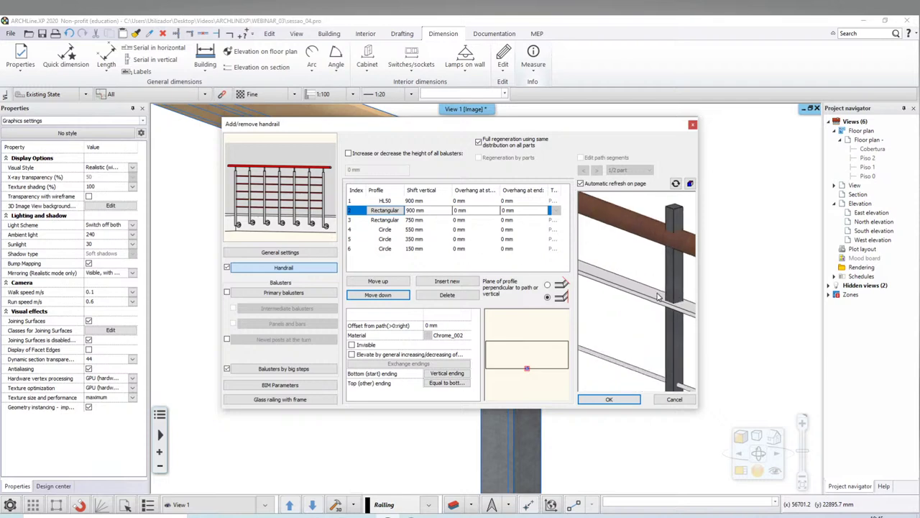
{"action": "scroll", "coordinate": [660, 299], "scroll_direction": "down", "scroll_amount": 1}
{"action": "scroll", "coordinate": [654, 314], "scroll_direction": "down", "scroll_amount": 1}
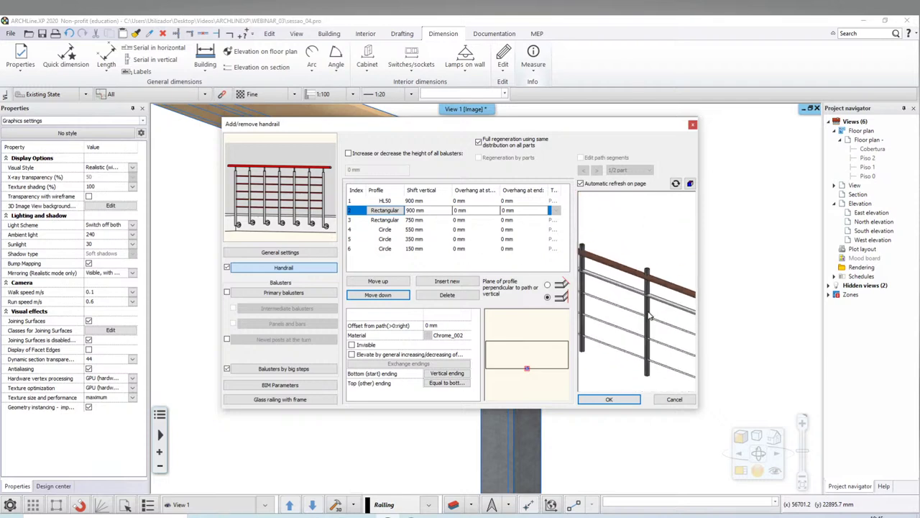
Set the Balusters by big steps height to 900 mm and inspect the result in the preview
{"action": "left_click", "coordinate": [283, 370]}
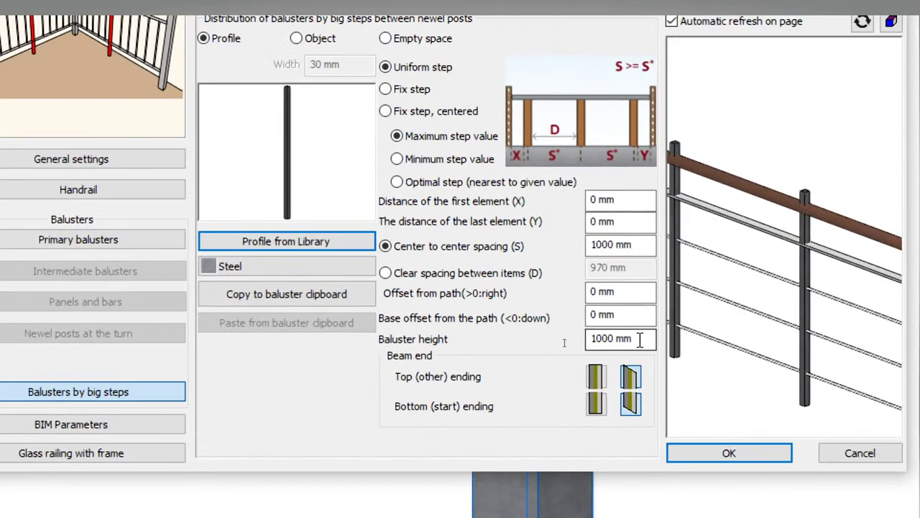
{"action": "double_click", "coordinate": [640, 341]}
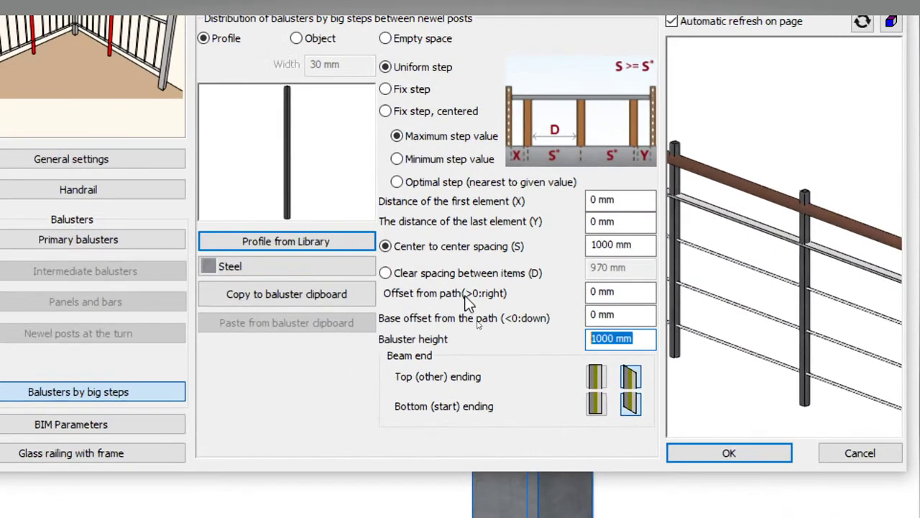
{"action": "type", "text": "900"}
{"action": "left_click", "coordinate": [640, 291]}
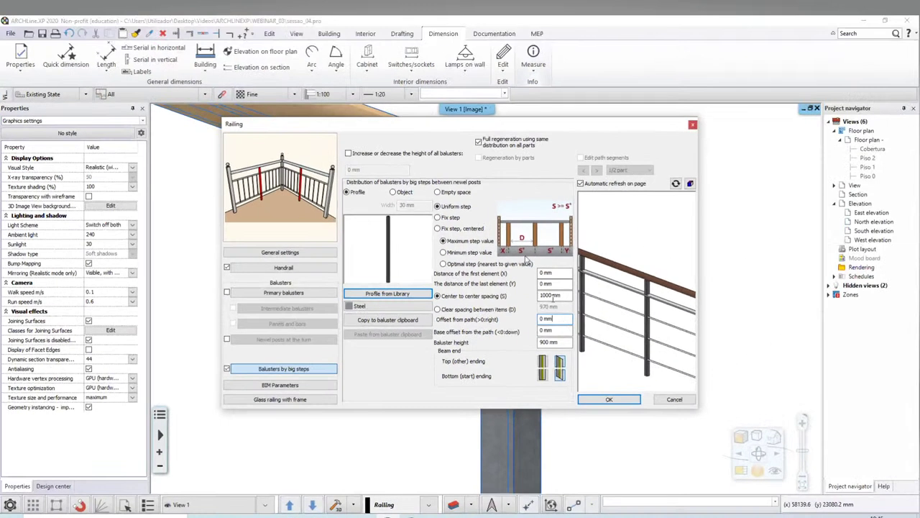
{"action": "left_click_drag", "start_coordinate": [589, 302], "coordinate": [633, 310]}
{"action": "scroll", "coordinate": [633, 309], "scroll_direction": "up", "scroll_amount": 2}
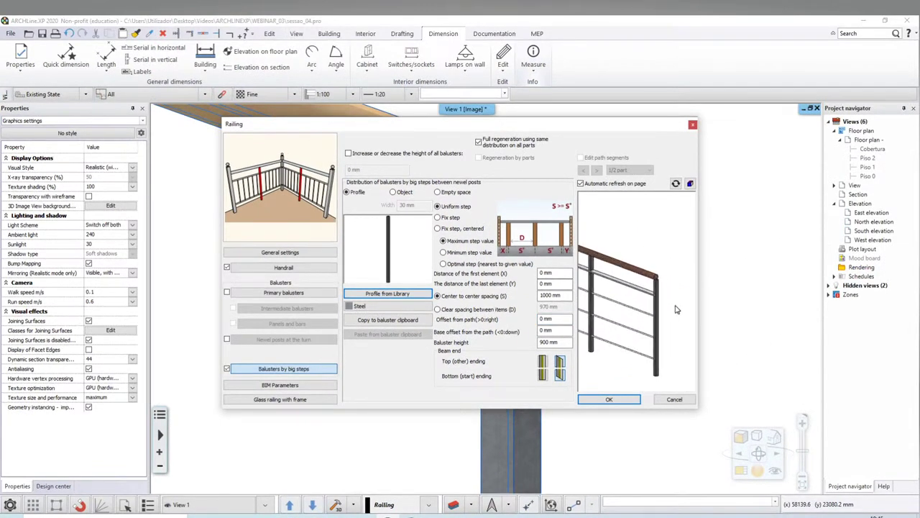
{"action": "scroll", "coordinate": [632, 302], "scroll_direction": "up", "scroll_amount": 2}
{"action": "scroll", "coordinate": [635, 291], "scroll_direction": "up", "scroll_amount": 2}
{"action": "scroll", "coordinate": [634, 284], "scroll_direction": "up", "scroll_amount": 2}
{"action": "scroll", "coordinate": [636, 288], "scroll_direction": "down", "scroll_amount": 2}
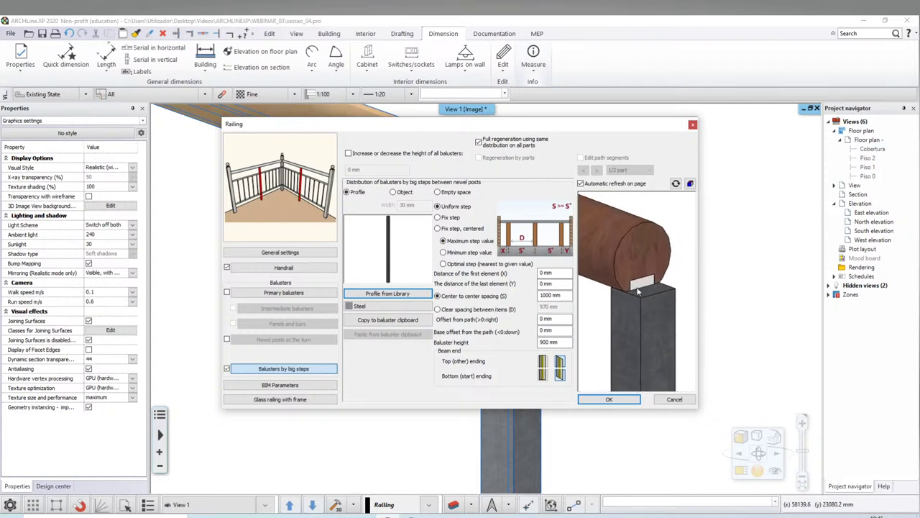
{"action": "scroll", "coordinate": [637, 295], "scroll_direction": "down", "scroll_amount": 2}
{"action": "scroll", "coordinate": [638, 300], "scroll_direction": "down", "scroll_amount": 2}
{"action": "scroll", "coordinate": [640, 300], "scroll_direction": "down", "scroll_amount": 2}
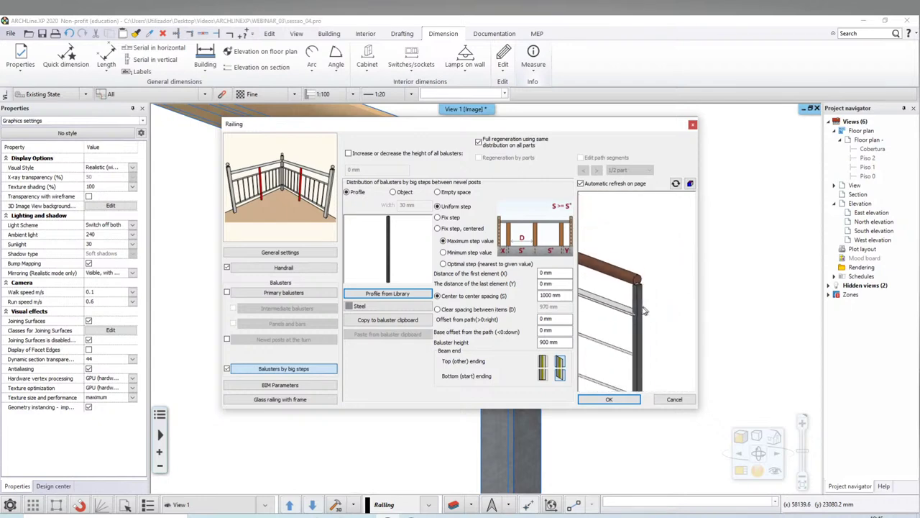
{"action": "scroll", "coordinate": [640, 292], "scroll_direction": "down", "scroll_amount": 2}
{"action": "scroll", "coordinate": [641, 285], "scroll_direction": "down", "scroll_amount": 2}
{"action": "scroll", "coordinate": [643, 277], "scroll_direction": "down", "scroll_amount": 2}
{"action": "scroll", "coordinate": [643, 275], "scroll_direction": "up", "scroll_amount": 2}
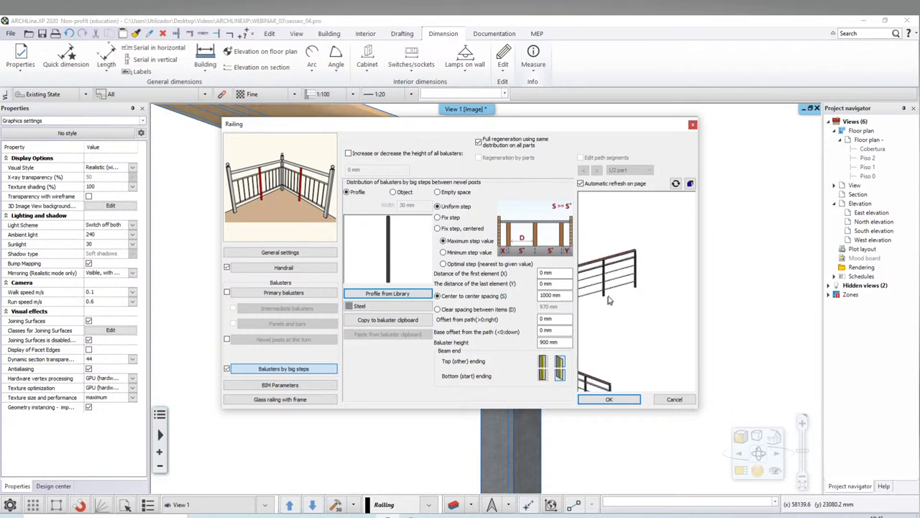
{"action": "scroll", "coordinate": [640, 278], "scroll_direction": "up", "scroll_amount": 2}
{"action": "scroll", "coordinate": [638, 282], "scroll_direction": "up", "scroll_amount": 2}
{"action": "scroll", "coordinate": [637, 285], "scroll_direction": "up", "scroll_amount": 2}
{"action": "scroll", "coordinate": [635, 295], "scroll_direction": "down", "scroll_amount": 2}
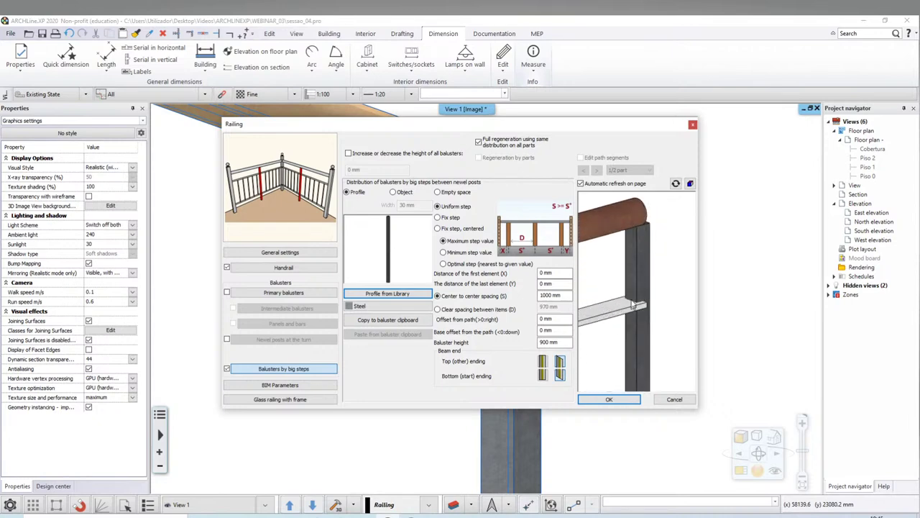
{"action": "scroll", "coordinate": [627, 309], "scroll_direction": "down", "scroll_amount": 2}
{"action": "scroll", "coordinate": [620, 325], "scroll_direction": "down", "scroll_amount": 2}
{"action": "scroll", "coordinate": [613, 341], "scroll_direction": "down", "scroll_amount": 2}
{"action": "scroll", "coordinate": [613, 340], "scroll_direction": "up", "scroll_amount": 2}
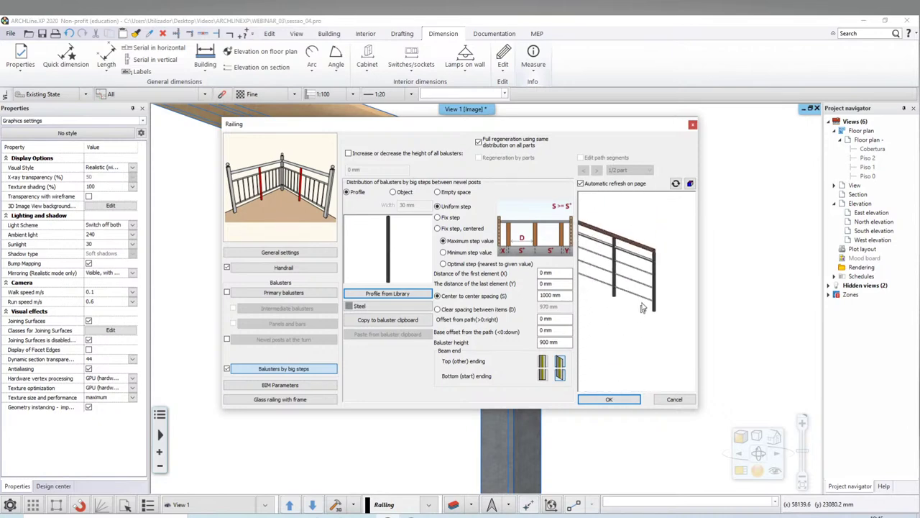
{"action": "scroll", "coordinate": [619, 322], "scroll_direction": "up", "scroll_amount": 2}
{"action": "scroll", "coordinate": [628, 306], "scroll_direction": "up", "scroll_amount": 2}
{"action": "scroll", "coordinate": [636, 290], "scroll_direction": "up", "scroll_amount": 2}
{"action": "scroll", "coordinate": [638, 282], "scroll_direction": "up", "scroll_amount": 2}
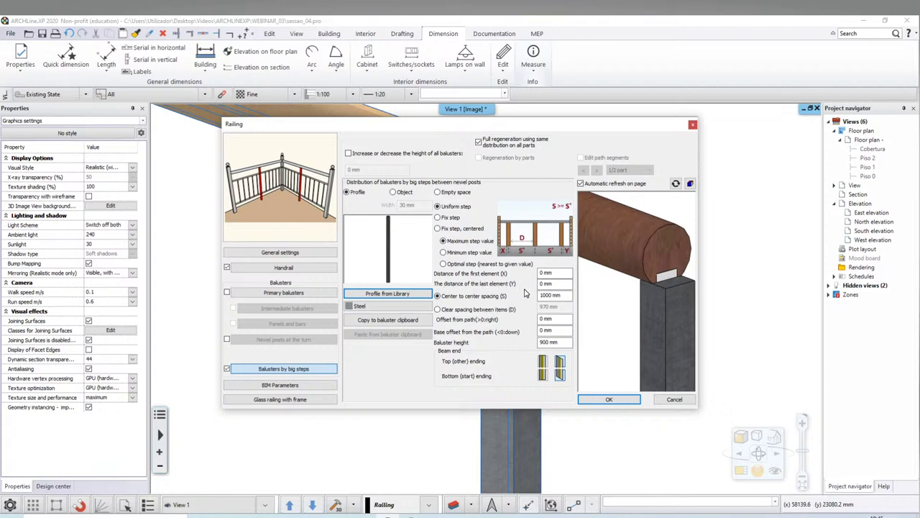
Set the first and last baluster distances to 50 mm and refresh the railing preview
{"action": "left_click", "coordinate": [545, 274]}
{"action": "type", "text": "50"}
{"action": "key", "text": "Tab"}
{"action": "type", "text": "50"}
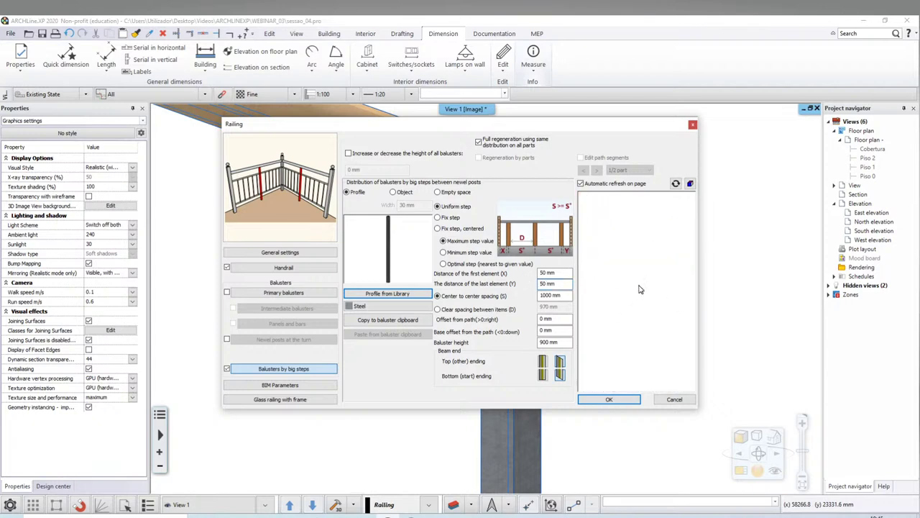
{"action": "left_click", "coordinate": [676, 185]}
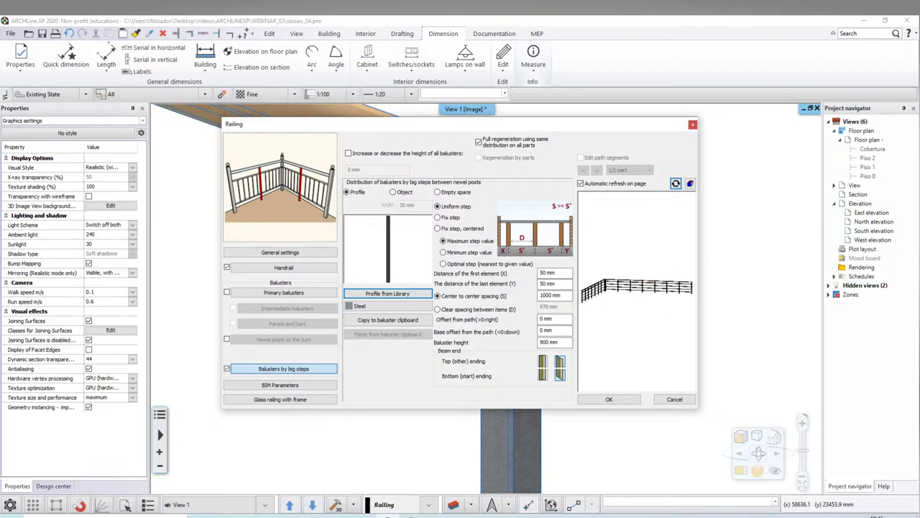
{"action": "scroll", "coordinate": [643, 291], "scroll_direction": "up", "scroll_amount": 5}
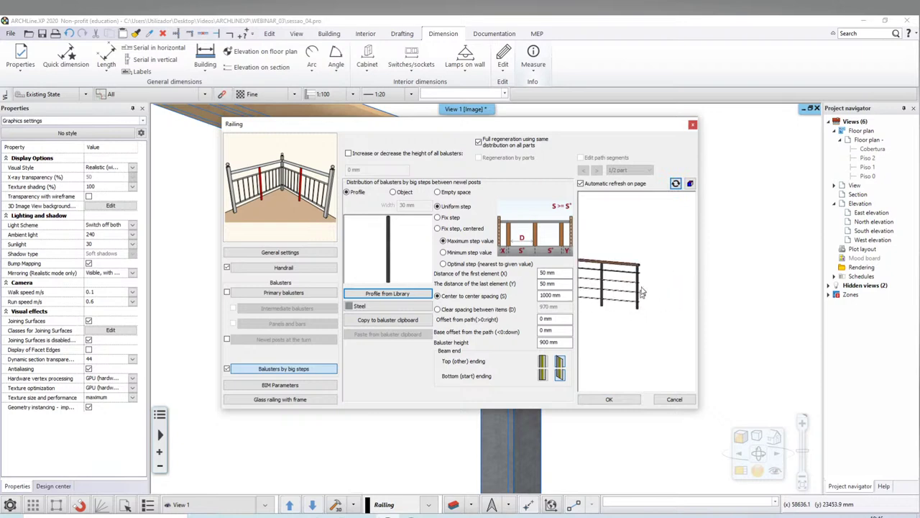
{"action": "scroll", "coordinate": [642, 292], "scroll_direction": "up", "scroll_amount": 3}
{"action": "scroll", "coordinate": [633, 316], "scroll_direction": "down", "scroll_amount": 2}
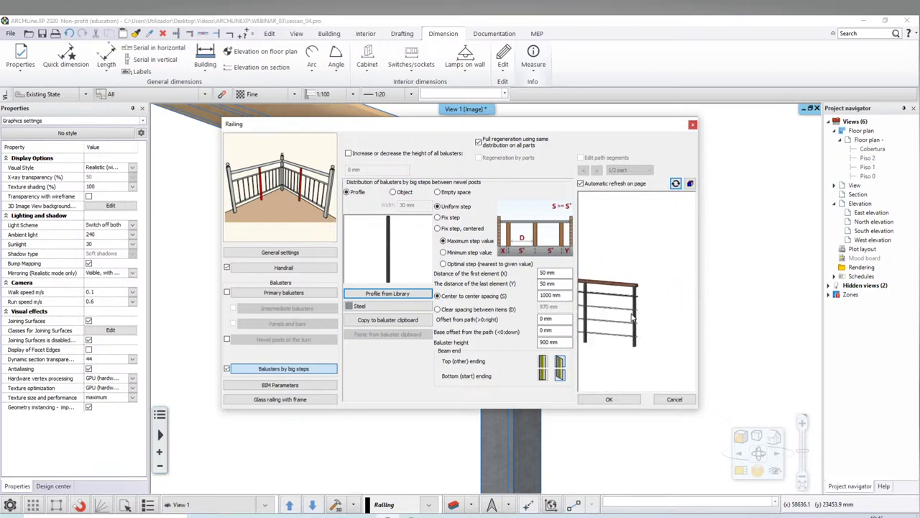
{"action": "scroll", "coordinate": [633, 316], "scroll_direction": "up", "scroll_amount": 2}
{"action": "scroll", "coordinate": [641, 297], "scroll_direction": "up", "scroll_amount": 1}
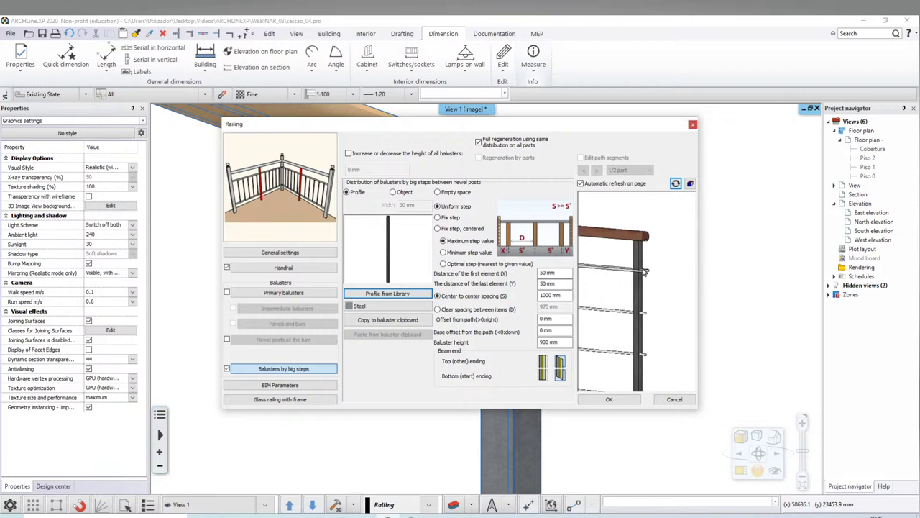
{"action": "scroll", "coordinate": [643, 294], "scroll_direction": "up", "scroll_amount": 2}
{"action": "scroll", "coordinate": [645, 292], "scroll_direction": "up", "scroll_amount": 1}
{"action": "scroll", "coordinate": [645, 291], "scroll_direction": "down", "scroll_amount": 3}
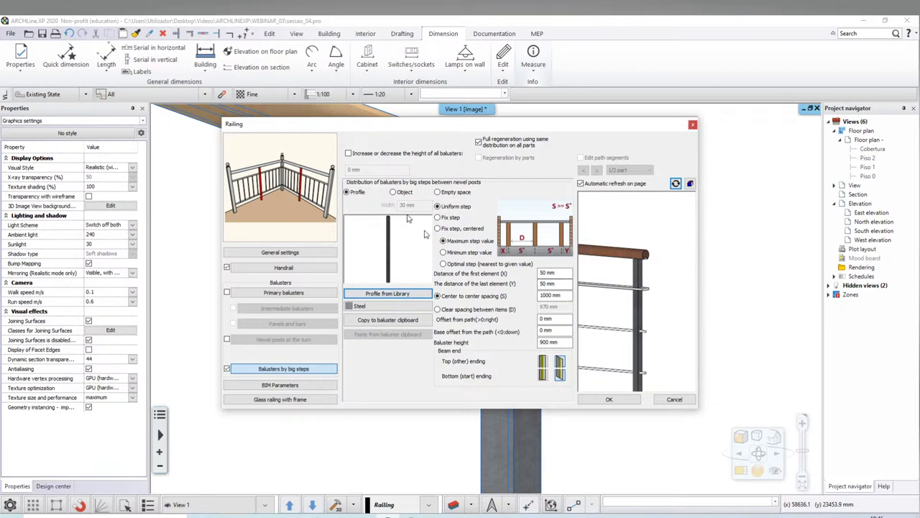
Resize the baluster cross-section profile to 10 × 5 mm
{"action": "left_click", "coordinate": [389, 298]}
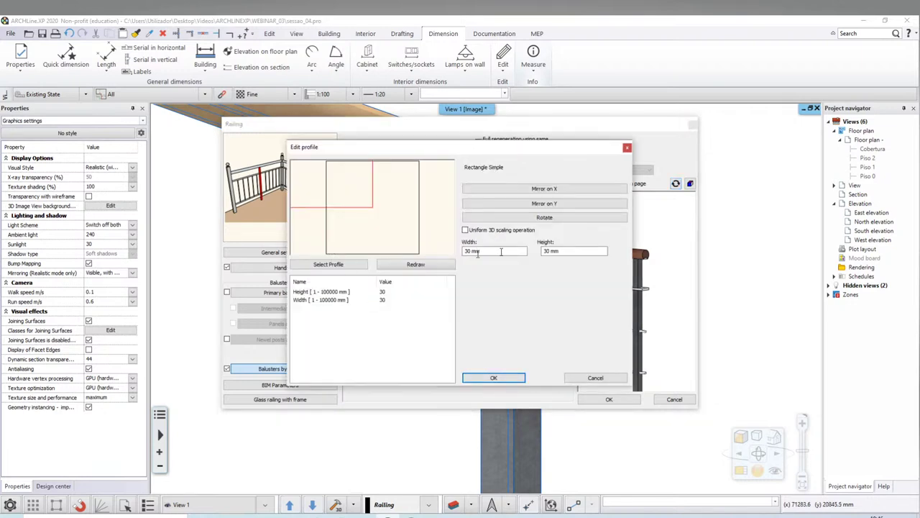
{"action": "double_click", "coordinate": [501, 251]}
{"action": "type", "text": "10"}
{"action": "key", "text": "Tab"}
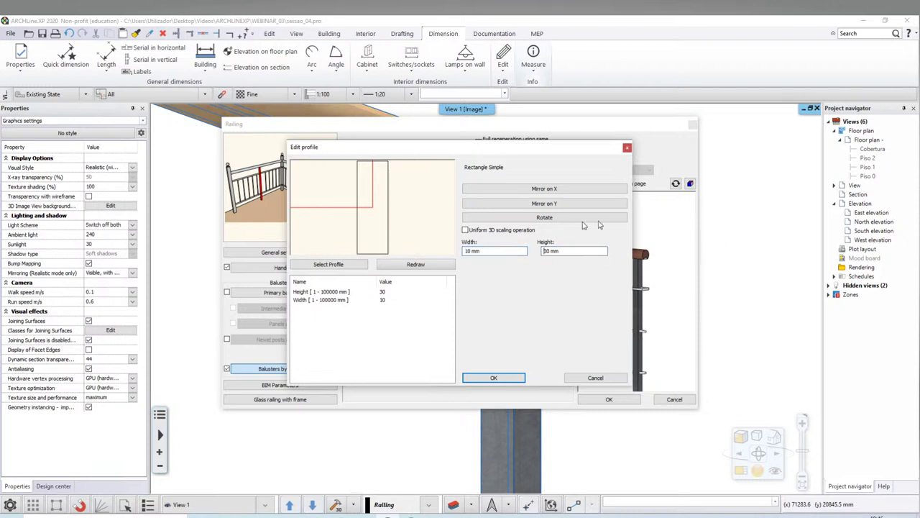
{"action": "type", "text": "50"}
{"action": "left_click", "coordinate": [492, 378]}
Assign the Chrome_002 material to the big-step balusters
{"action": "scroll", "coordinate": [676, 295], "scroll_direction": "up", "scroll_amount": 1}
{"action": "scroll", "coordinate": [676, 295], "scroll_direction": "up", "scroll_amount": 2}
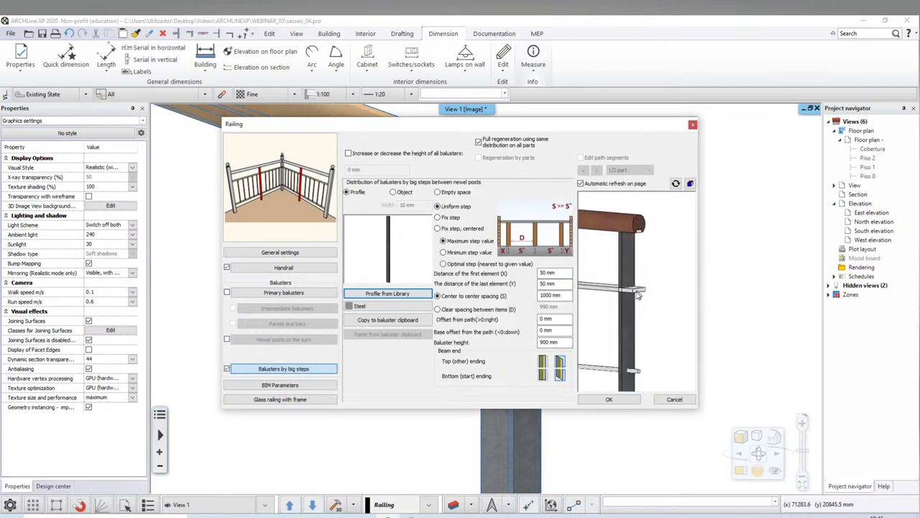
{"action": "scroll", "coordinate": [676, 295], "scroll_direction": "up", "scroll_amount": 1}
{"action": "scroll", "coordinate": [676, 295], "scroll_direction": "up", "scroll_amount": 2}
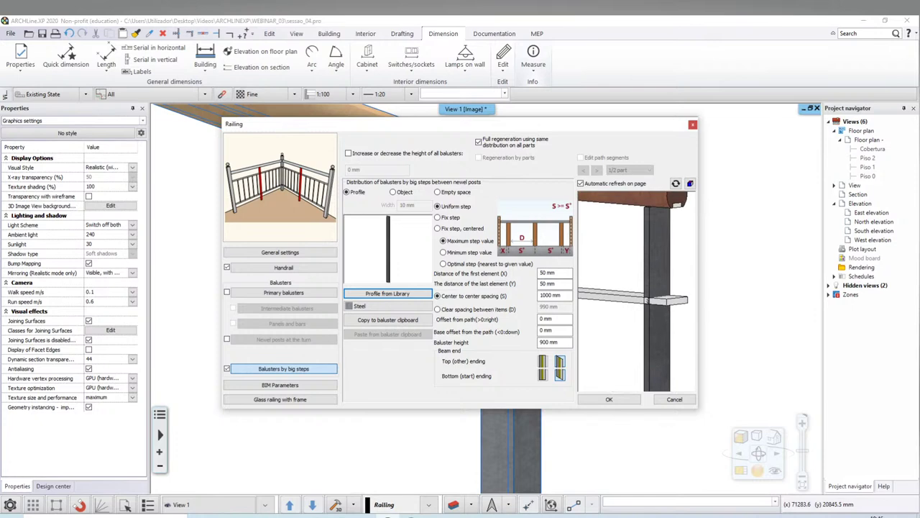
{"action": "left_click", "coordinate": [359, 305]}
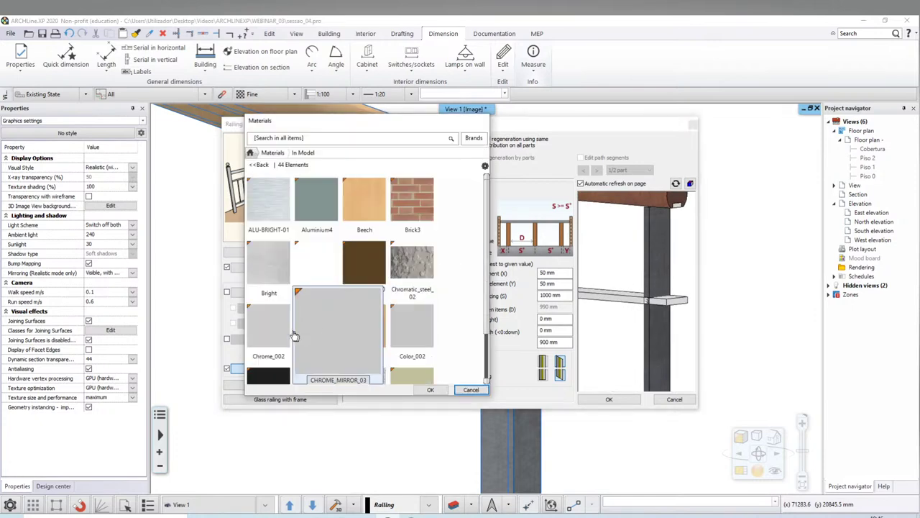
{"action": "left_click", "coordinate": [273, 332]}
{"action": "left_click", "coordinate": [430, 390]}
Zoom the preview to check the chrome balusters, then bring up the handrail settings
{"action": "scroll", "coordinate": [703, 307], "scroll_direction": "down", "scroll_amount": 1}
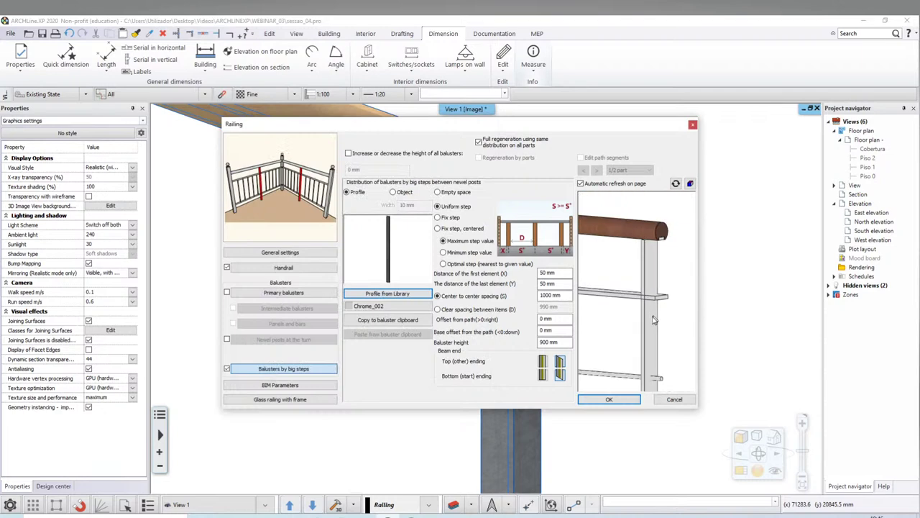
{"action": "scroll", "coordinate": [669, 309], "scroll_direction": "down", "scroll_amount": 2}
{"action": "scroll", "coordinate": [662, 311], "scroll_direction": "down", "scroll_amount": 1}
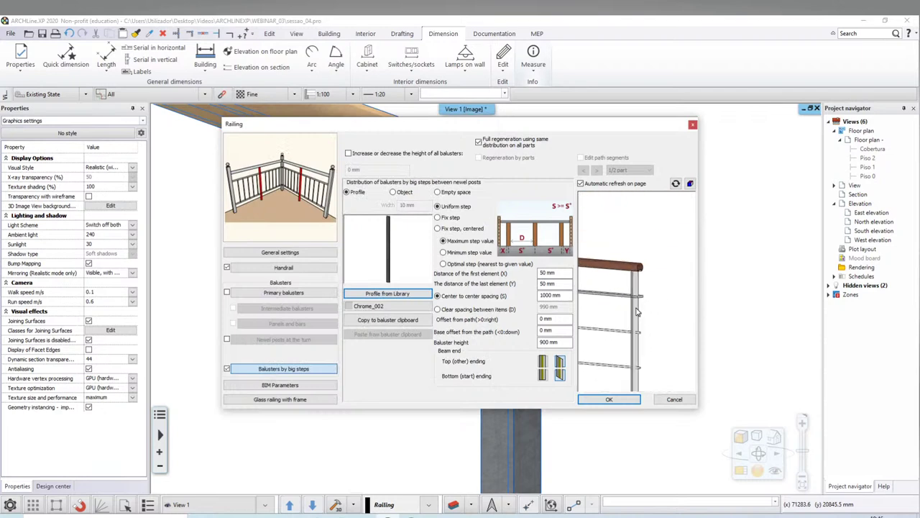
{"action": "scroll", "coordinate": [654, 295], "scroll_direction": "up", "scroll_amount": 2}
{"action": "scroll", "coordinate": [633, 298], "scroll_direction": "up", "scroll_amount": 1}
{"action": "scroll", "coordinate": [638, 284], "scroll_direction": "up", "scroll_amount": 2}
{"action": "scroll", "coordinate": [637, 281], "scroll_direction": "up", "scroll_amount": 1}
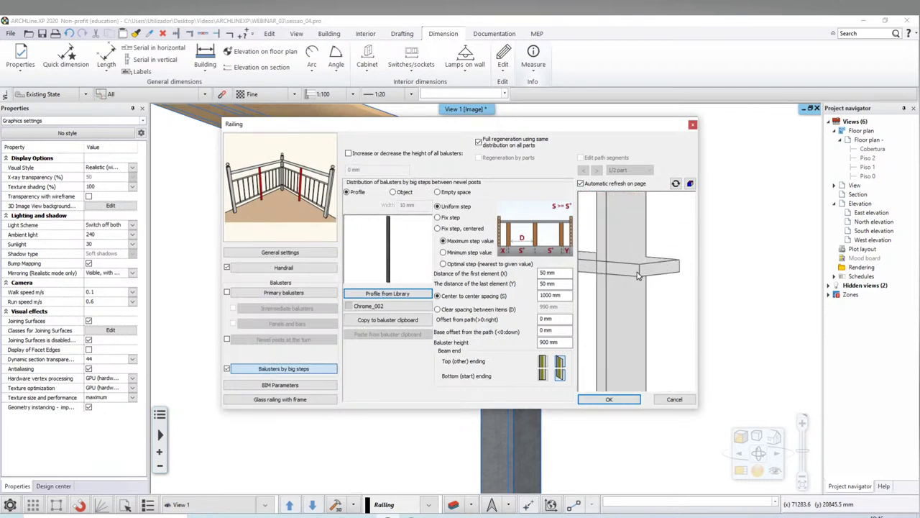
{"action": "scroll", "coordinate": [591, 273], "scroll_direction": "down", "scroll_amount": 3}
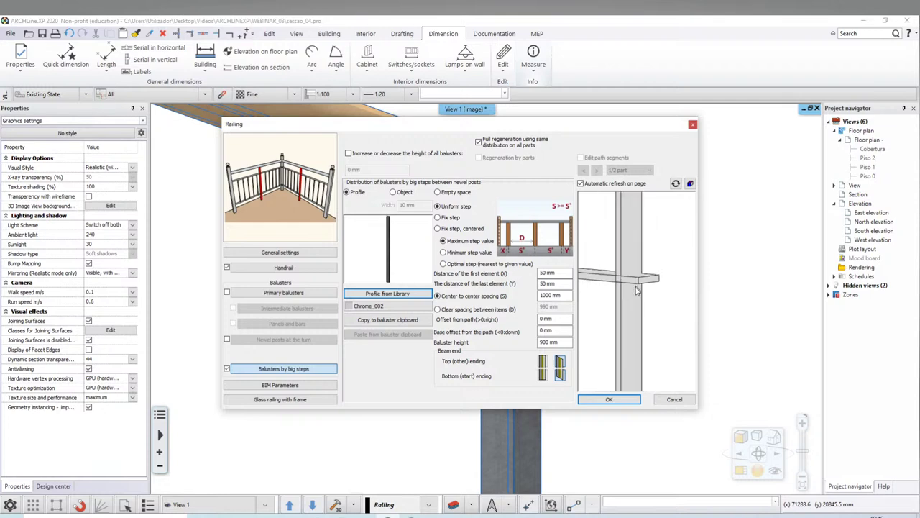
{"action": "scroll", "coordinate": [651, 290], "scroll_direction": "up", "scroll_amount": 2}
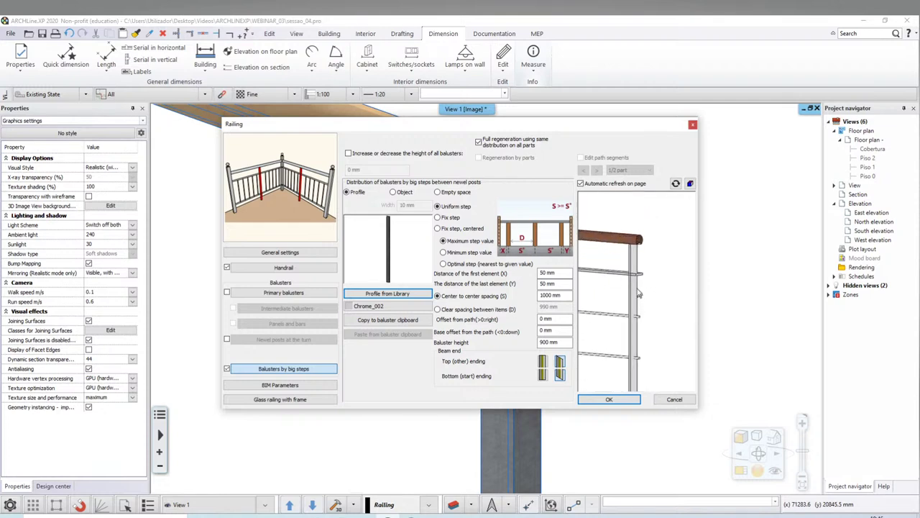
{"action": "scroll", "coordinate": [640, 290], "scroll_direction": "up", "scroll_amount": 2}
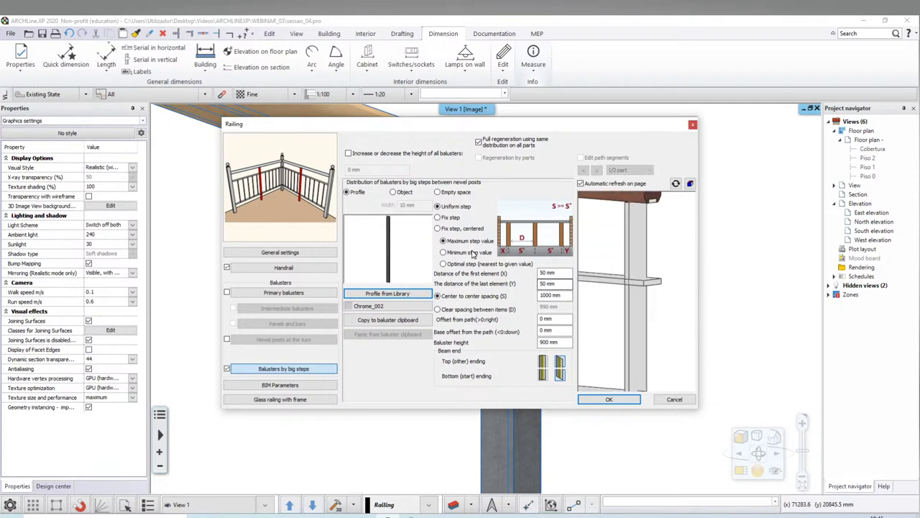
{"action": "left_click", "coordinate": [275, 269]}
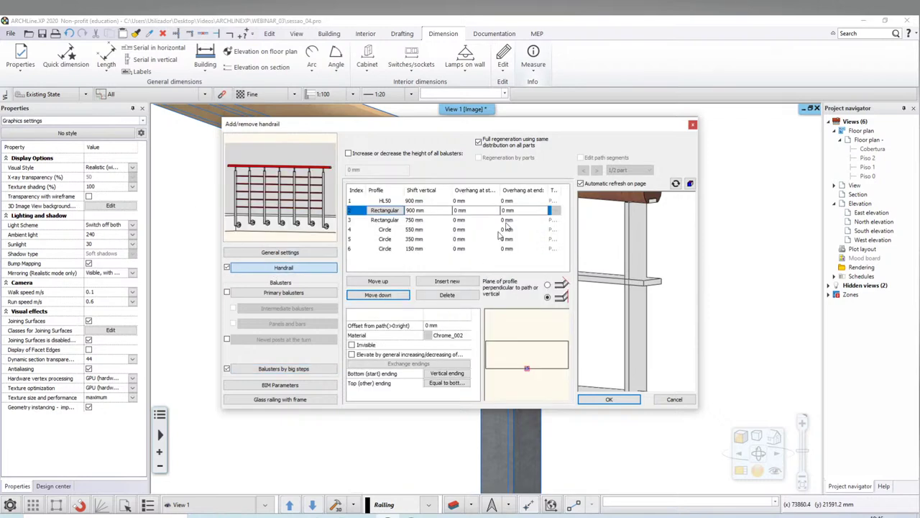
Give the row 3 Rectangular rail a -45 start overhang and -45 end overhang
{"action": "left_click_drag", "start_coordinate": [499, 190], "coordinate": [517, 189]}
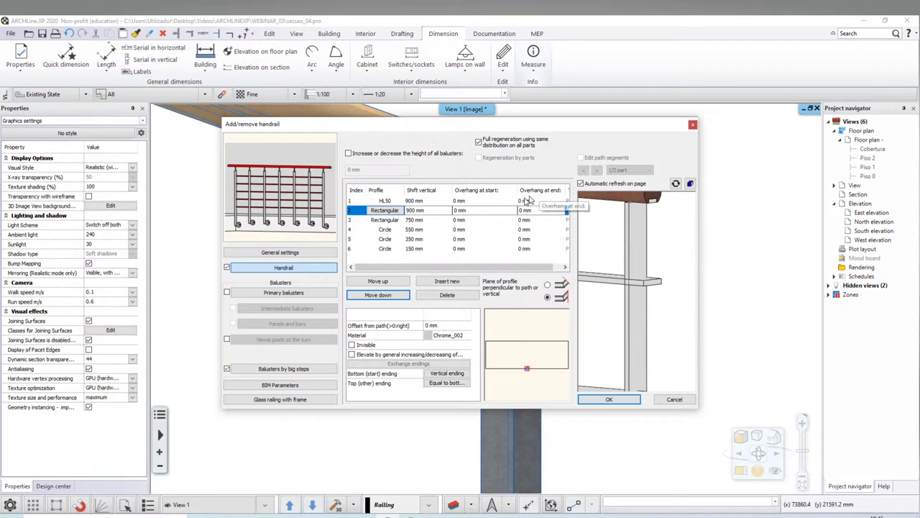
{"action": "left_click", "coordinate": [411, 221]}
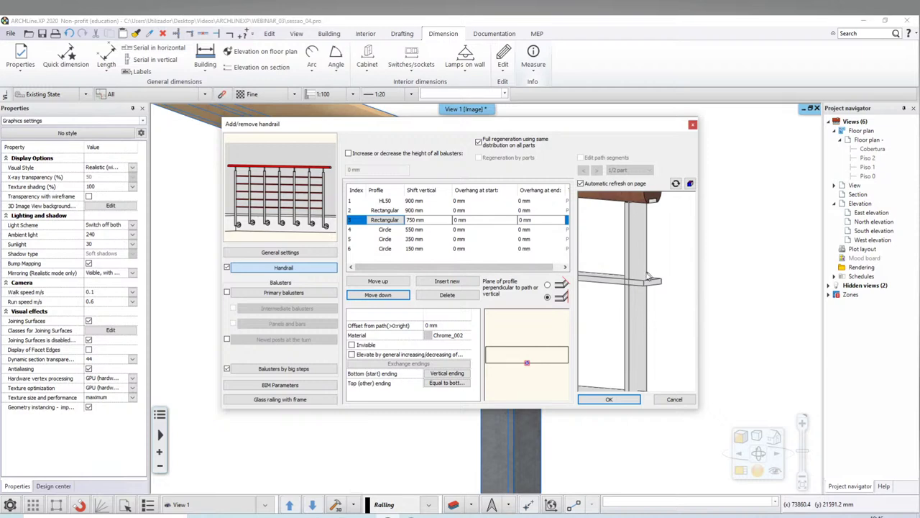
{"action": "left_click", "coordinate": [472, 223]}
{"action": "type", "text": "100"}
{"action": "left_click", "coordinate": [525, 220]}
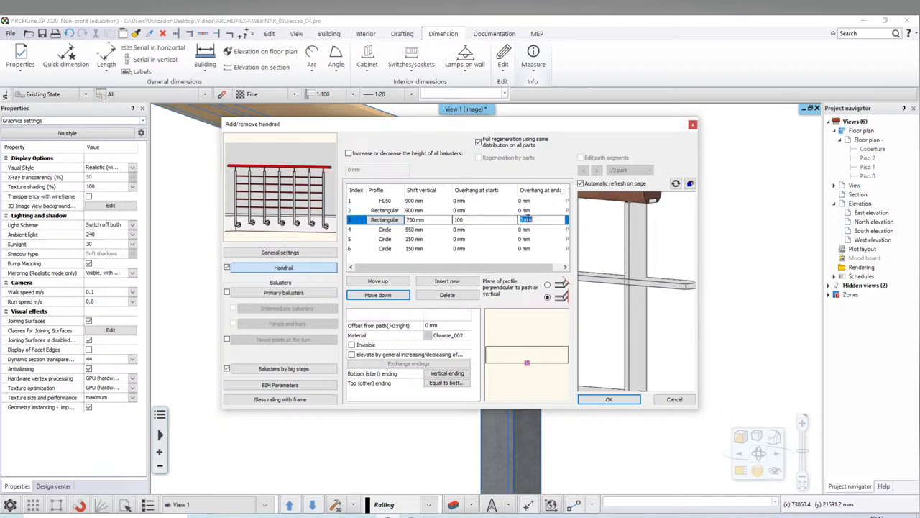
{"action": "left_click", "coordinate": [480, 222]}
{"action": "left_click", "coordinate": [539, 219]}
{"action": "type", "text": "-50"}
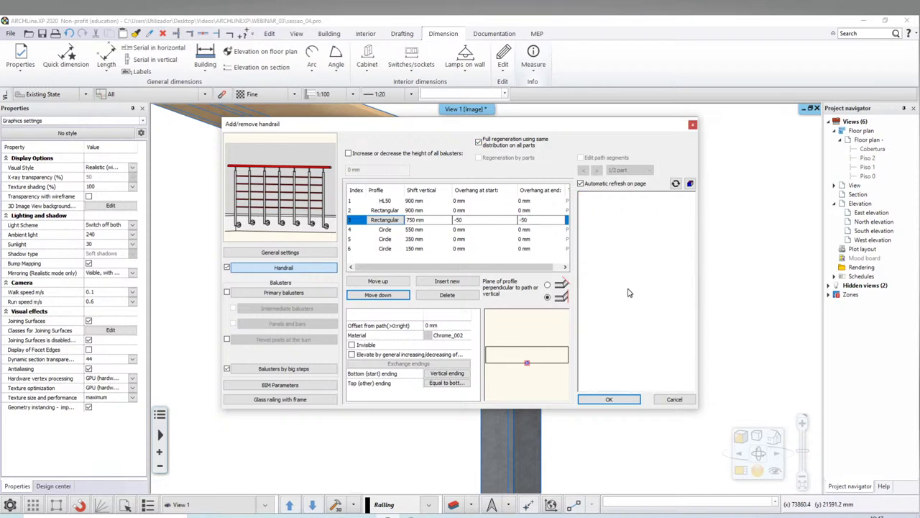
{"action": "left_click", "coordinate": [486, 219]}
{"action": "left_click", "coordinate": [537, 219]}
{"action": "type", "text": "-45"}
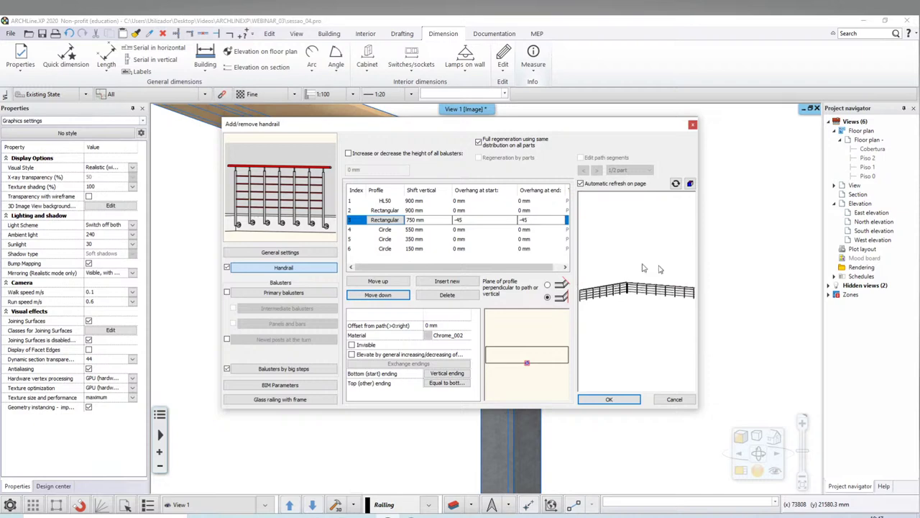
Set -45 start and end overhangs for rows 4, 5 and 6 and check the preview
{"action": "scroll", "coordinate": [669, 300], "scroll_direction": "up", "scroll_amount": 2}
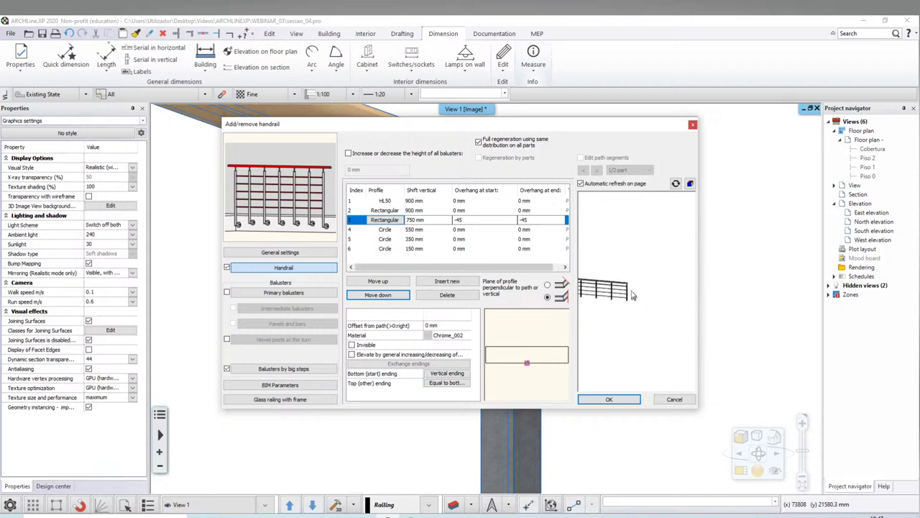
{"action": "scroll", "coordinate": [640, 301], "scroll_direction": "up", "scroll_amount": 2}
{"action": "scroll", "coordinate": [639, 301], "scroll_direction": "up", "scroll_amount": 3}
{"action": "scroll", "coordinate": [638, 301], "scroll_direction": "up", "scroll_amount": 2}
{"action": "scroll", "coordinate": [637, 295], "scroll_direction": "up", "scroll_amount": 2}
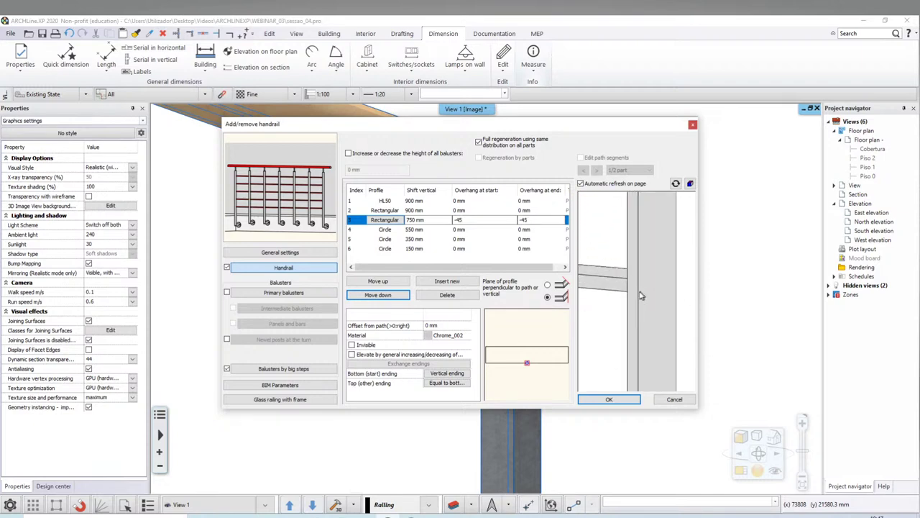
{"action": "scroll", "coordinate": [635, 286], "scroll_direction": "up", "scroll_amount": 2}
{"action": "scroll", "coordinate": [632, 277], "scroll_direction": "up", "scroll_amount": 2}
{"action": "scroll", "coordinate": [633, 277], "scroll_direction": "down", "scroll_amount": 3}
{"action": "left_click", "coordinate": [483, 230]}
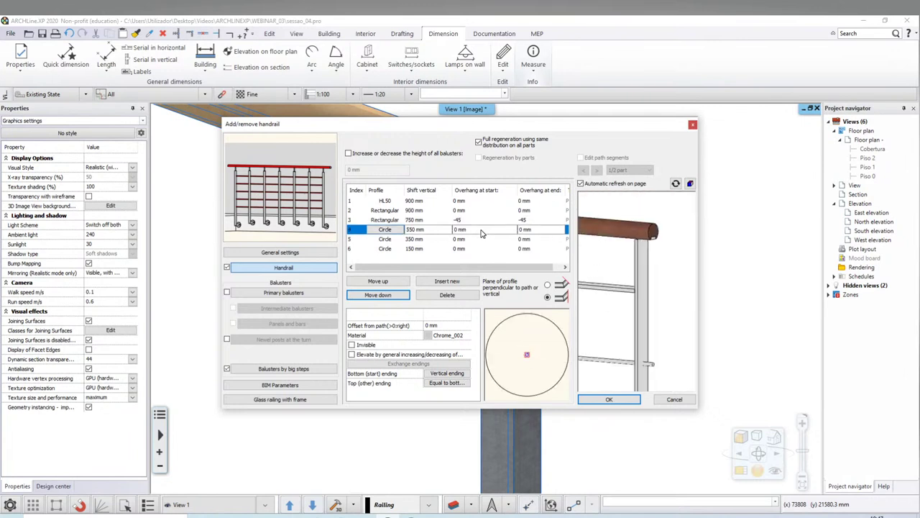
{"action": "left_click", "coordinate": [482, 230]}
{"action": "type", "text": "5"}
{"action": "left_click", "coordinate": [469, 239]}
{"action": "type", "text": "-45"}
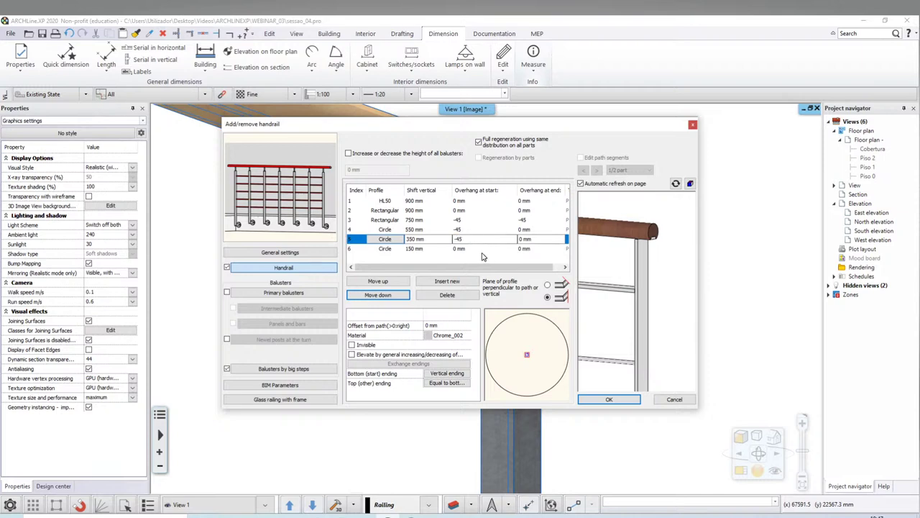
{"action": "left_click", "coordinate": [482, 251]}
{"action": "type", "text": "-45"}
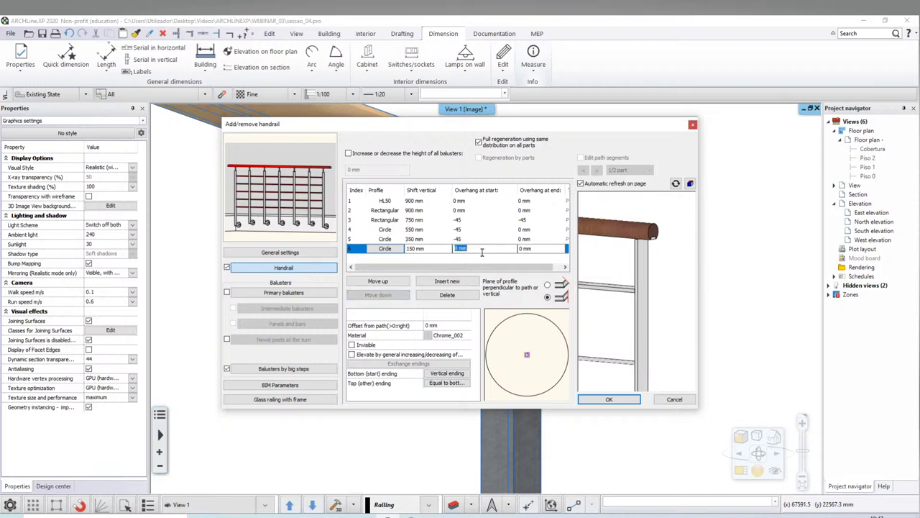
{"action": "left_click", "coordinate": [527, 229]}
{"action": "type", "text": "-45"}
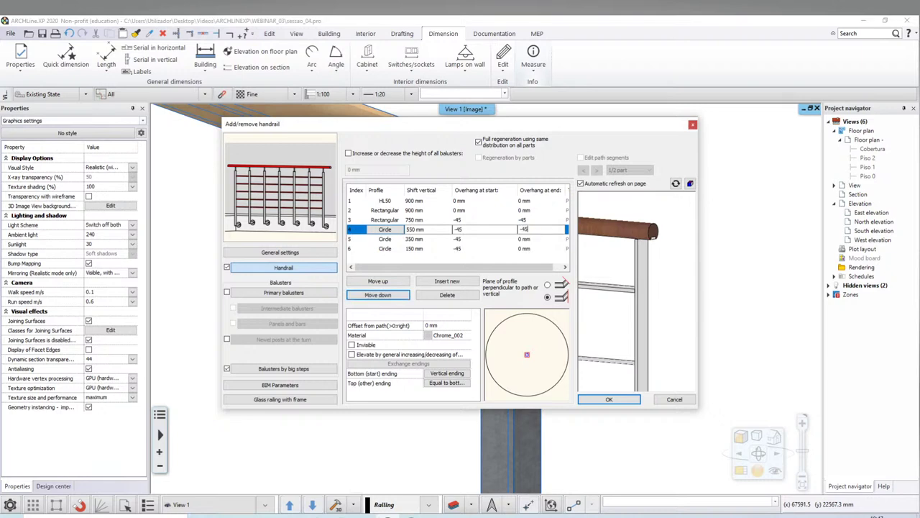
{"action": "left_click", "coordinate": [526, 239]}
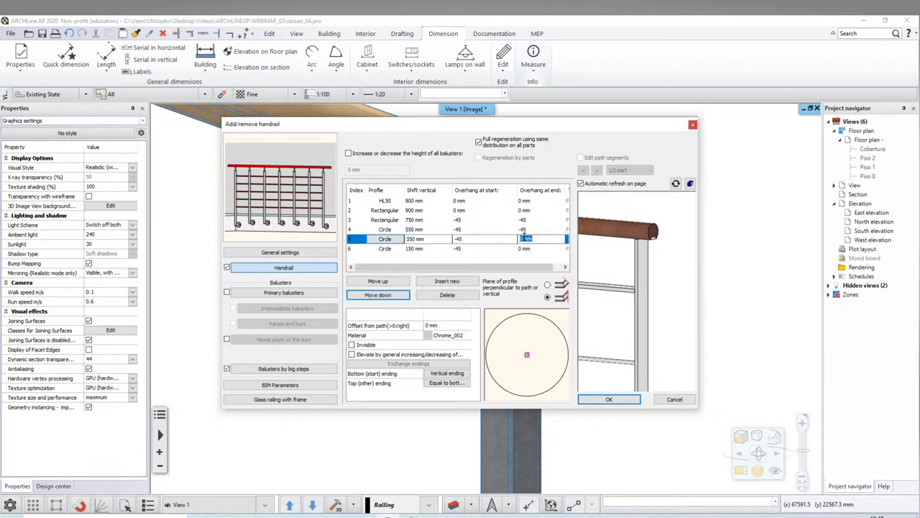
{"action": "type", "text": "-45"}
{"action": "left_click", "coordinate": [528, 248]}
{"action": "type", "text": "-45"}
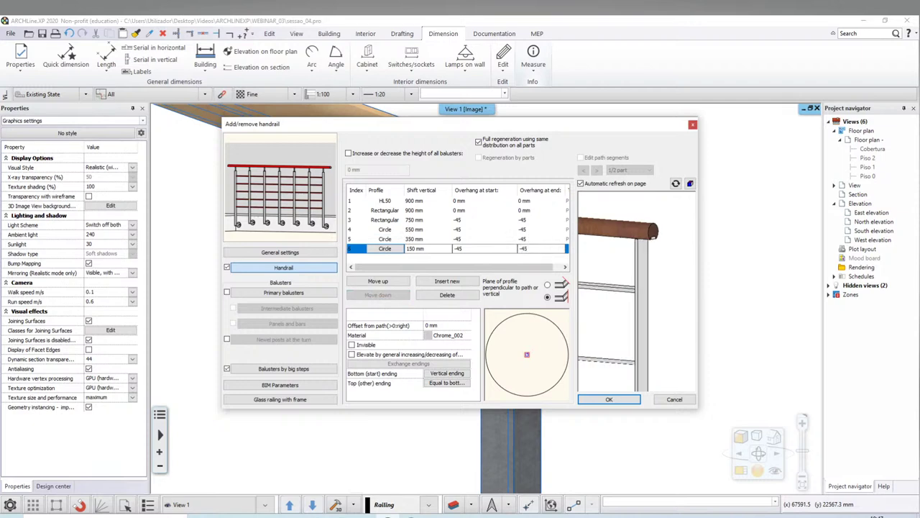
{"action": "mouse_move", "coordinate": [633, 302]}
{"action": "left_mouse_down"}
{"action": "mouse_move", "coordinate": [659, 340]}
{"action": "mouse_move", "coordinate": [645, 330]}
{"action": "mouse_move", "coordinate": [664, 334]}
{"action": "left_mouse_up"}
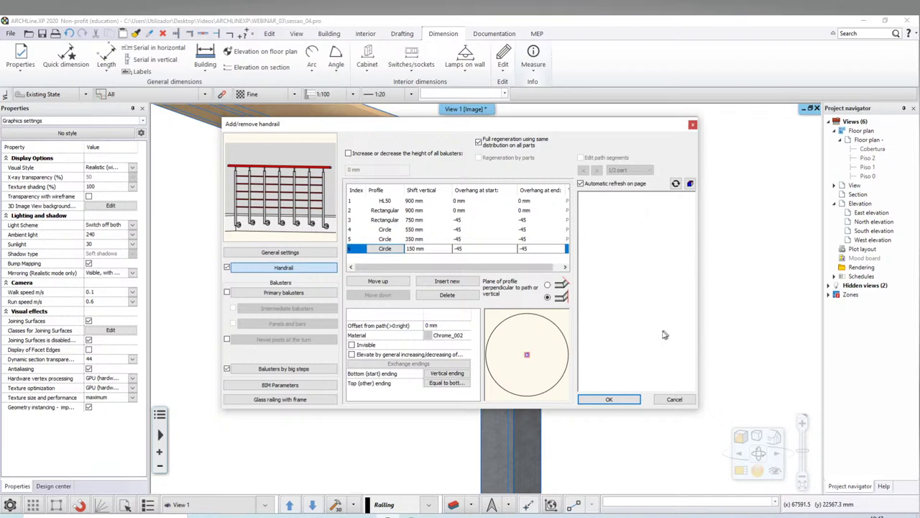
{"action": "left_click", "coordinate": [516, 248]}
Apply the handrail overhang changes and view the L-shaped railing in 3D
{"action": "left_click", "coordinate": [590, 404]}
{"action": "scroll", "coordinate": [558, 324], "scroll_direction": "down", "scroll_amount": 3}
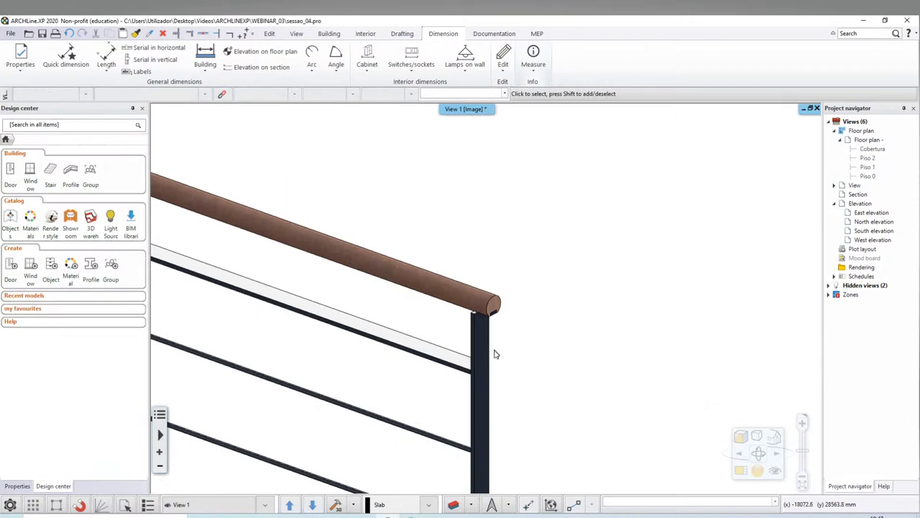
{"action": "scroll", "coordinate": [489, 353], "scroll_direction": "down", "scroll_amount": 3}
{"action": "middle_click_drag", "start_coordinate": [413, 331], "coordinate": [281, 314]}
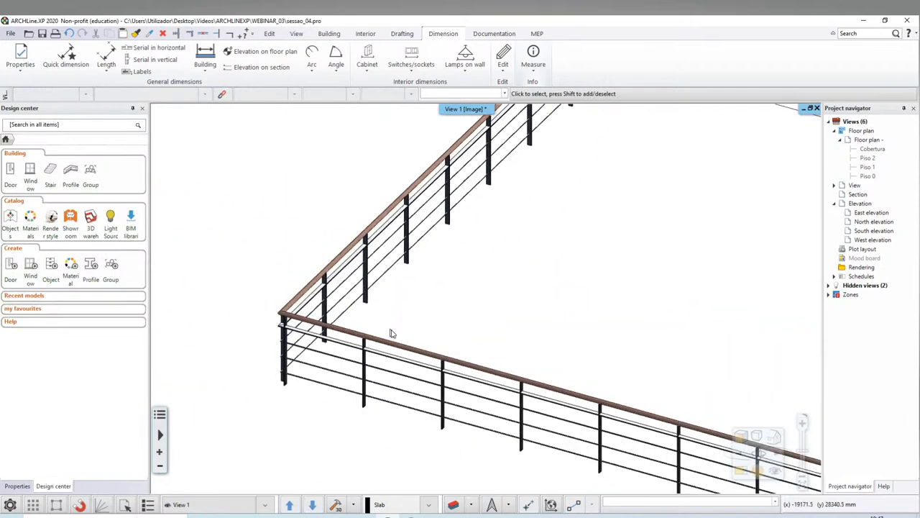
{"action": "scroll", "coordinate": [392, 324], "scroll_direction": "up", "scroll_amount": 2}
{"action": "scroll", "coordinate": [391, 324], "scroll_direction": "up", "scroll_amount": 2}
{"action": "scroll", "coordinate": [493, 294], "scroll_direction": "up", "scroll_amount": 2}
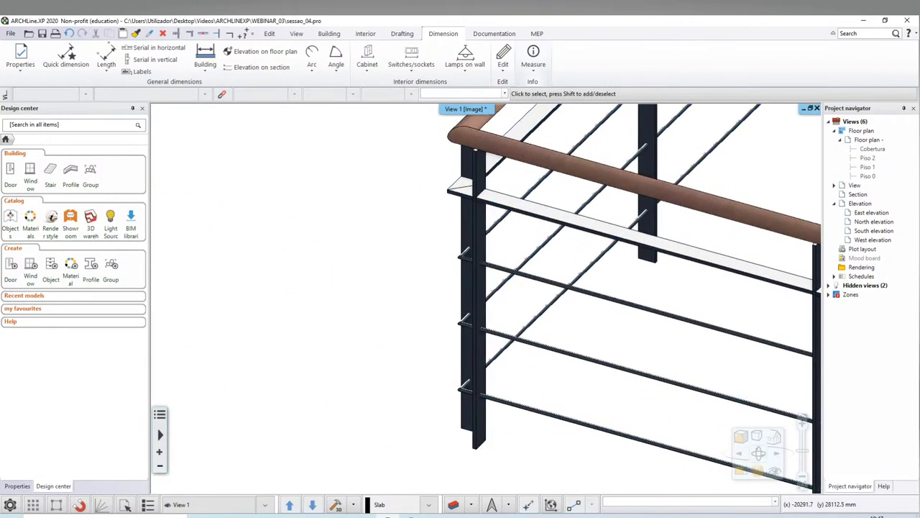
{"action": "scroll", "coordinate": [493, 295], "scroll_direction": "up", "scroll_amount": 2}
Inspect the railing corner from its other side and select the terrace railing
{"action": "mouse_move", "coordinate": [494, 295]}
{"action": "middle_mouse_down"}
{"action": "mouse_move", "coordinate": [290, 305]}
{"action": "mouse_move", "coordinate": [422, 283]}
{"action": "mouse_move", "coordinate": [314, 263]}
{"action": "mouse_move", "coordinate": [253, 273]}
{"action": "middle_mouse_up"}
{"action": "scroll", "coordinate": [252, 273], "scroll_direction": "down", "scroll_amount": 2}
{"action": "scroll", "coordinate": [206, 267], "scroll_direction": "down", "scroll_amount": 2}
{"action": "scroll", "coordinate": [232, 323], "scroll_direction": "down", "scroll_amount": 2}
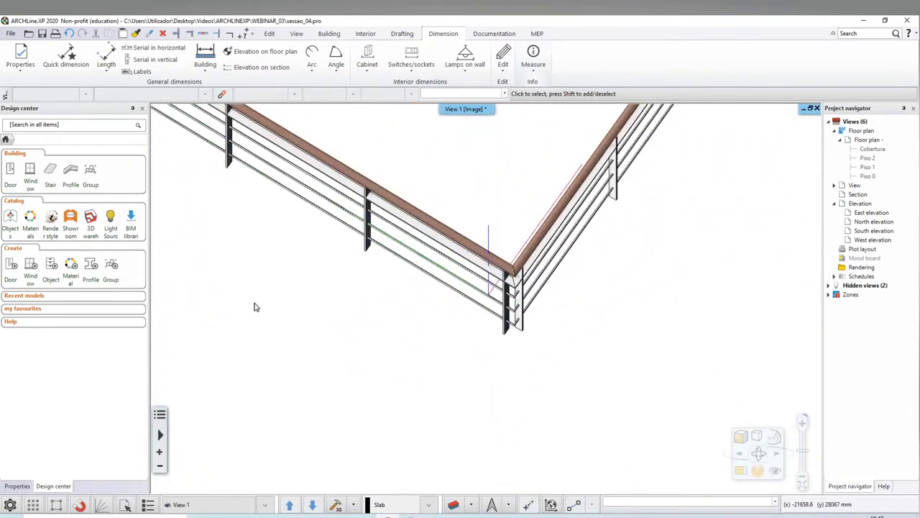
{"action": "scroll", "coordinate": [255, 307], "scroll_direction": "down", "scroll_amount": 2}
{"action": "scroll", "coordinate": [295, 196], "scroll_direction": "up", "scroll_amount": 1}
{"action": "scroll", "coordinate": [294, 195], "scroll_direction": "up", "scroll_amount": 1}
{"action": "scroll", "coordinate": [295, 196], "scroll_direction": "up", "scroll_amount": 1}
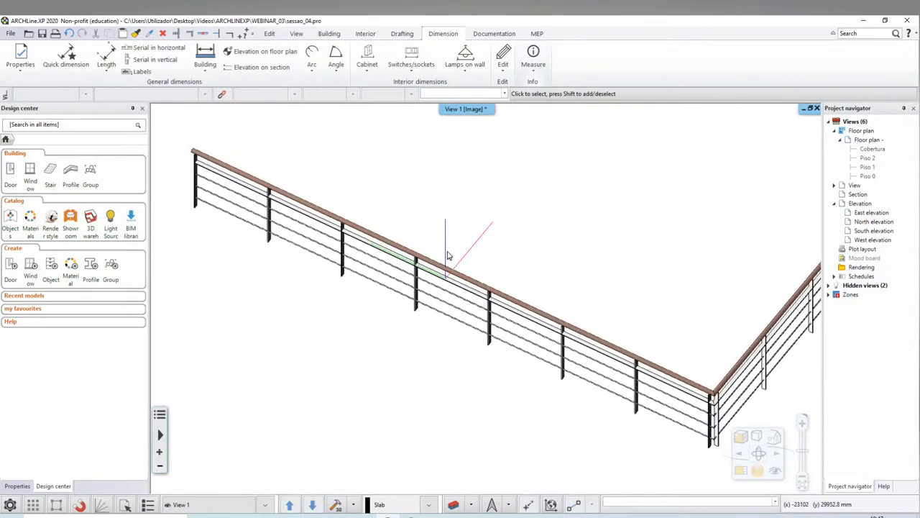
{"action": "scroll", "coordinate": [294, 196], "scroll_direction": "up", "scroll_amount": 1}
{"action": "scroll", "coordinate": [521, 317], "scroll_direction": "down", "scroll_amount": 2}
{"action": "scroll", "coordinate": [541, 263], "scroll_direction": "down", "scroll_amount": 2}
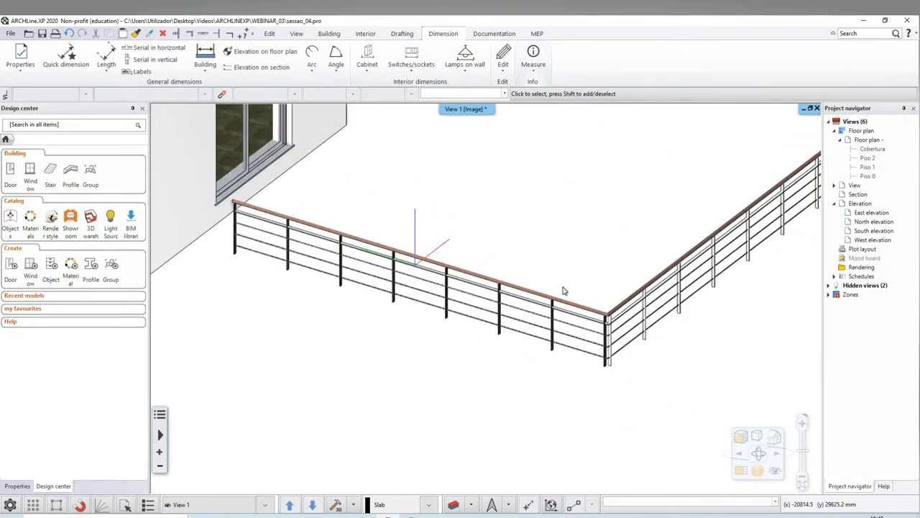
{"action": "left_click", "coordinate": [456, 270]}
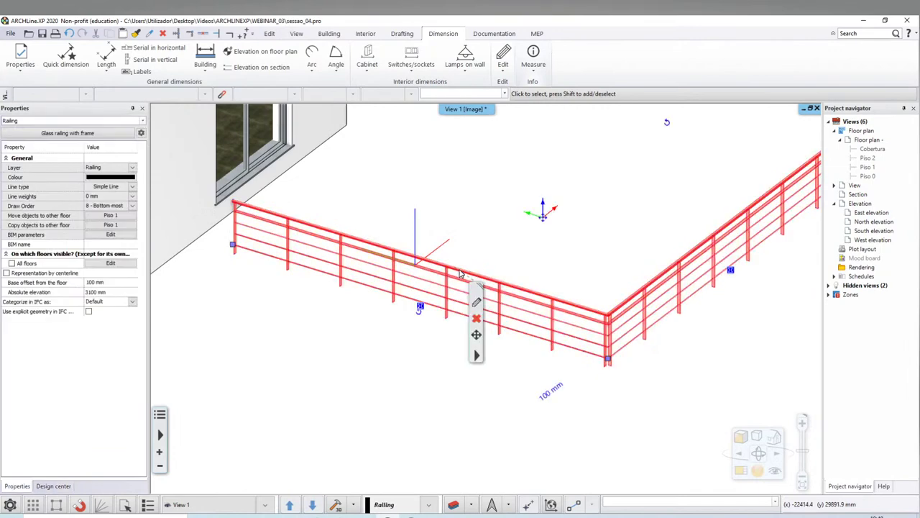
Save the railing settings as the new 'Corrimão inox' style, available in all projects
{"action": "left_click", "coordinate": [478, 308]}
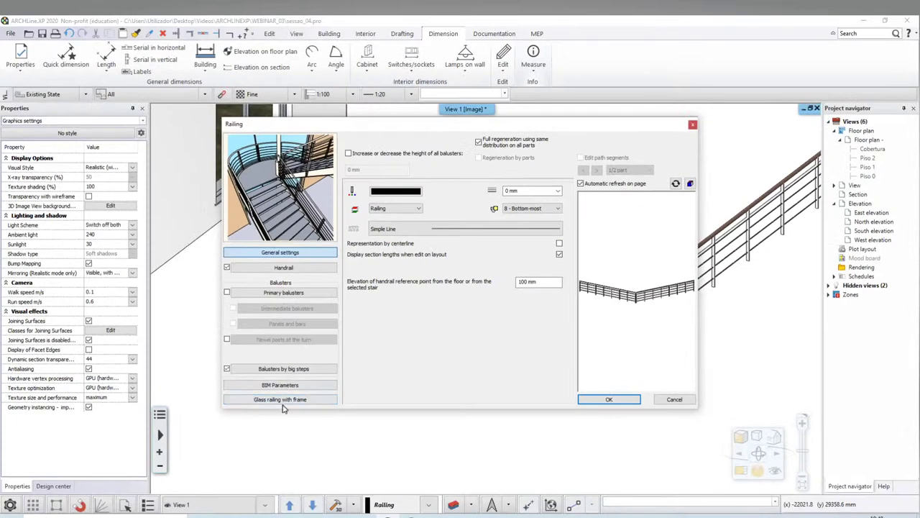
{"action": "left_click", "coordinate": [283, 403]}
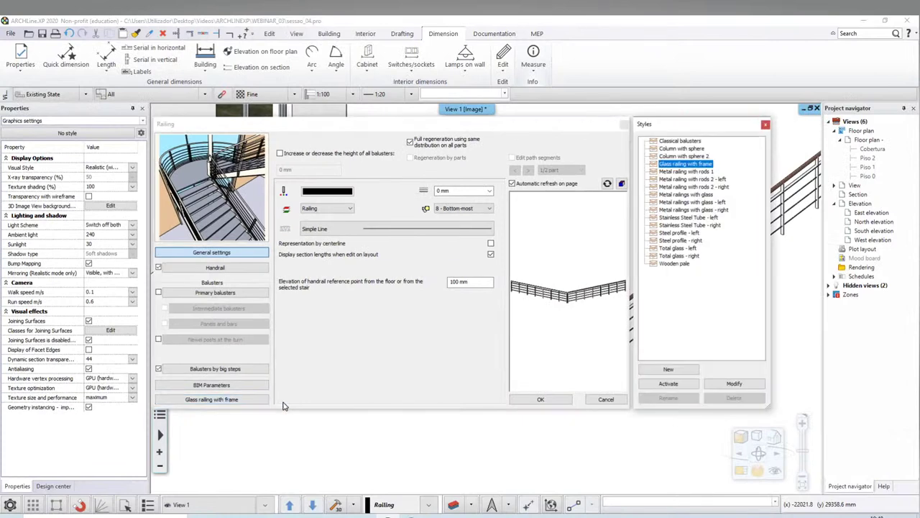
{"action": "left_click", "coordinate": [669, 369]}
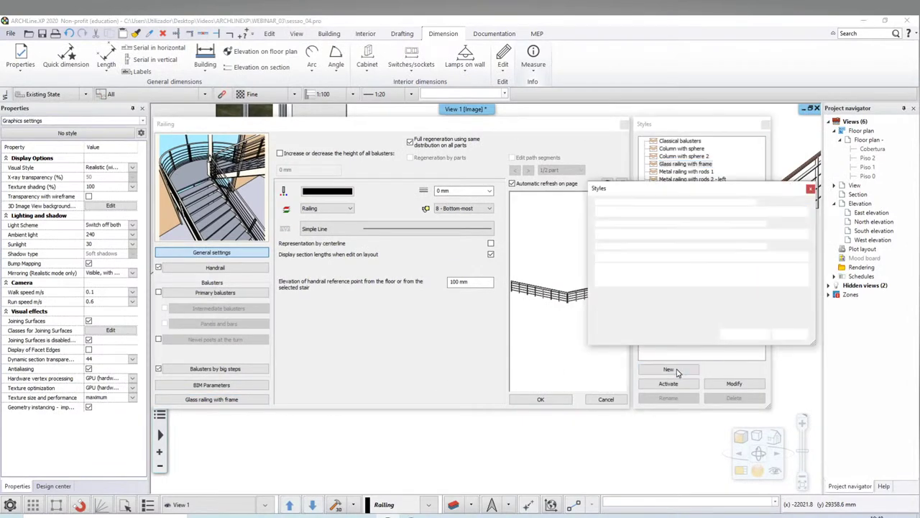
{"action": "type", "text": "Corrimão inox Richard Meier"}
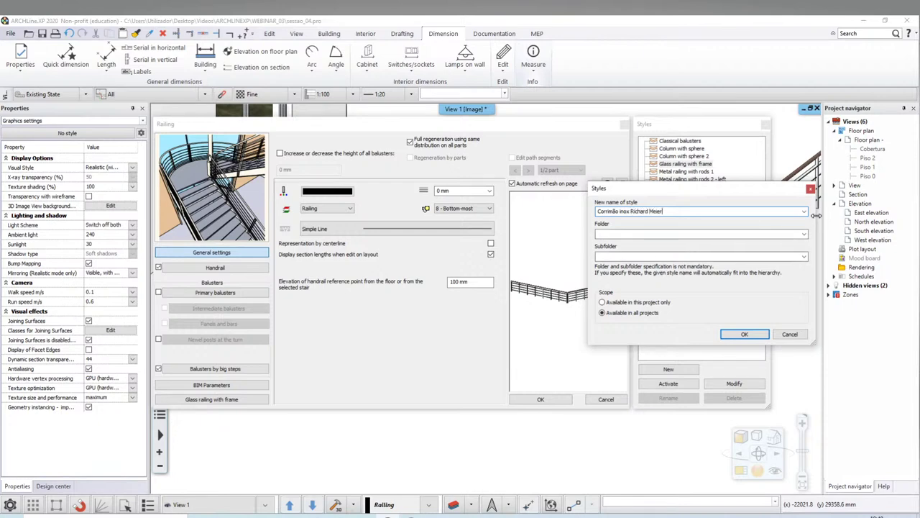
{"action": "left_click", "coordinate": [804, 233]}
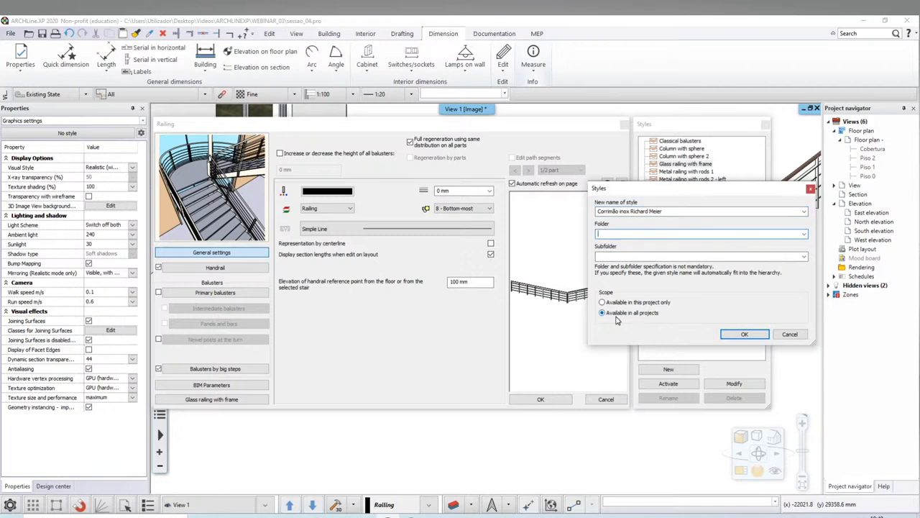
{"action": "left_click", "coordinate": [740, 334]}
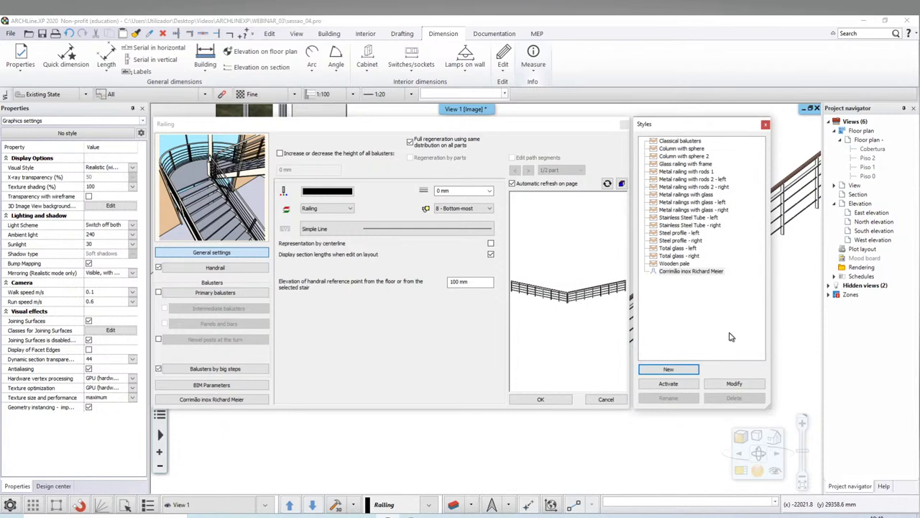
Apply the 'Corrimão inox' style to the railing and select it in the 3D view
{"action": "left_click", "coordinate": [689, 272]}
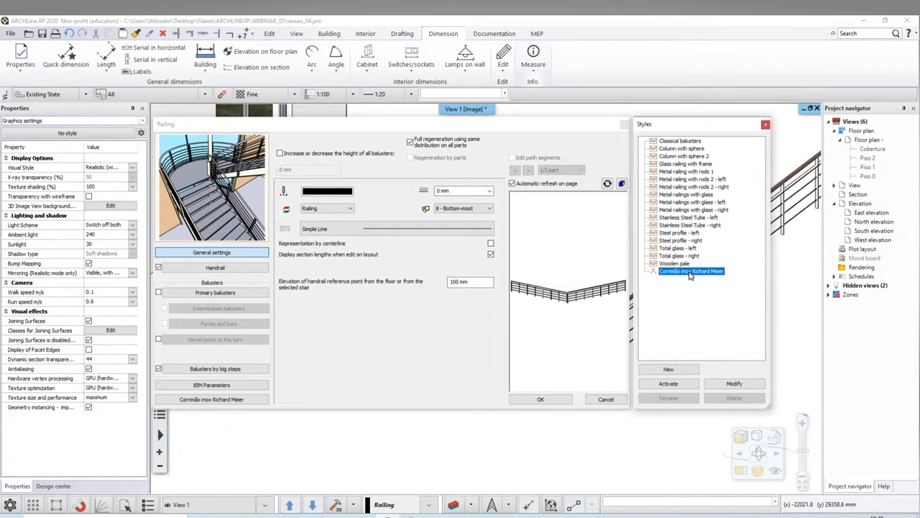
{"action": "left_click", "coordinate": [540, 399]}
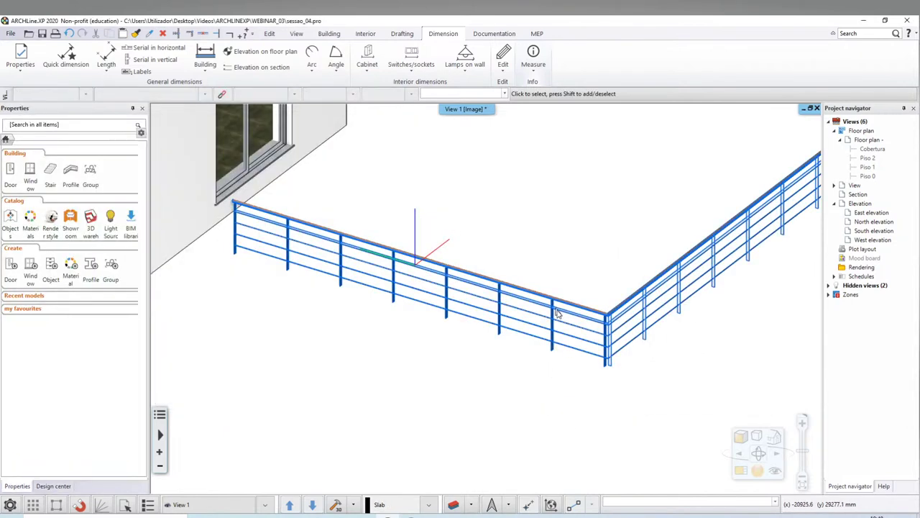
{"action": "left_click", "coordinate": [566, 325]}
Delete the old railing and start a new railing using the 'Corrimão inox' style
{"action": "key", "text": "Delete"}
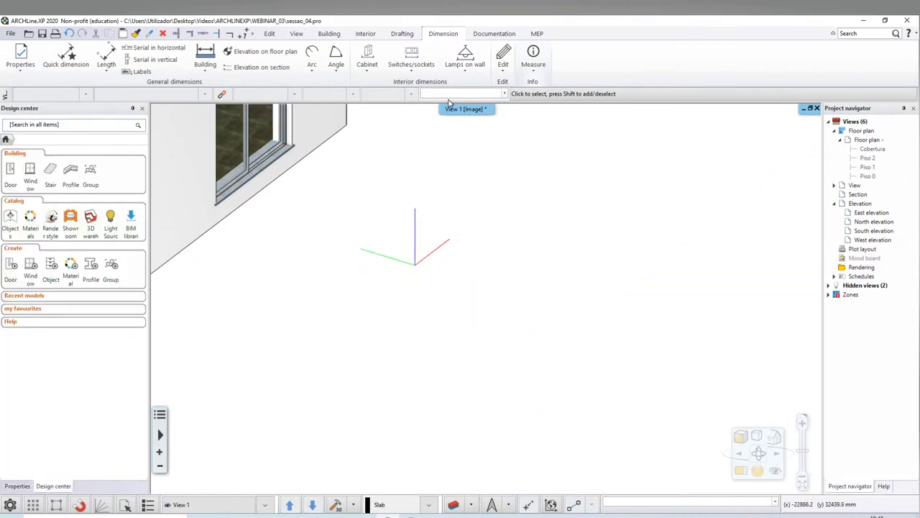
{"action": "left_click", "coordinate": [329, 33]}
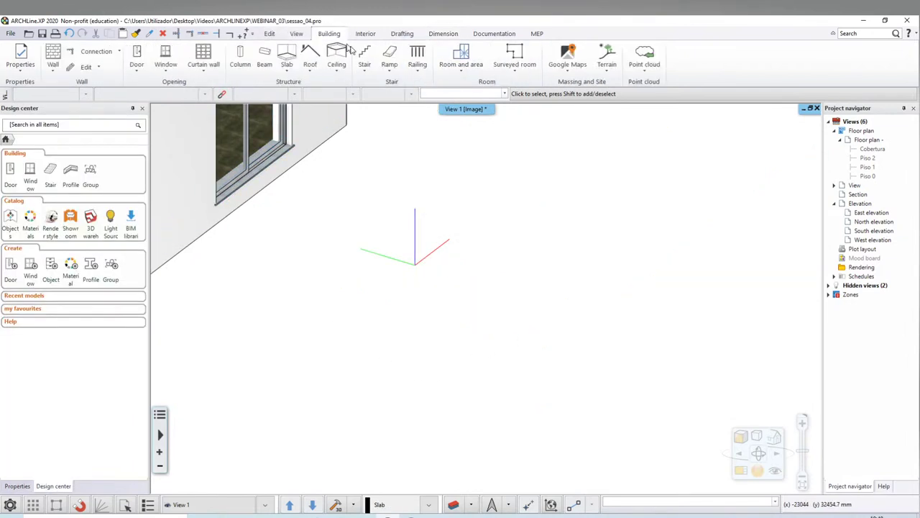
{"action": "left_click", "coordinate": [417, 64]}
{"action": "left_click", "coordinate": [435, 87]}
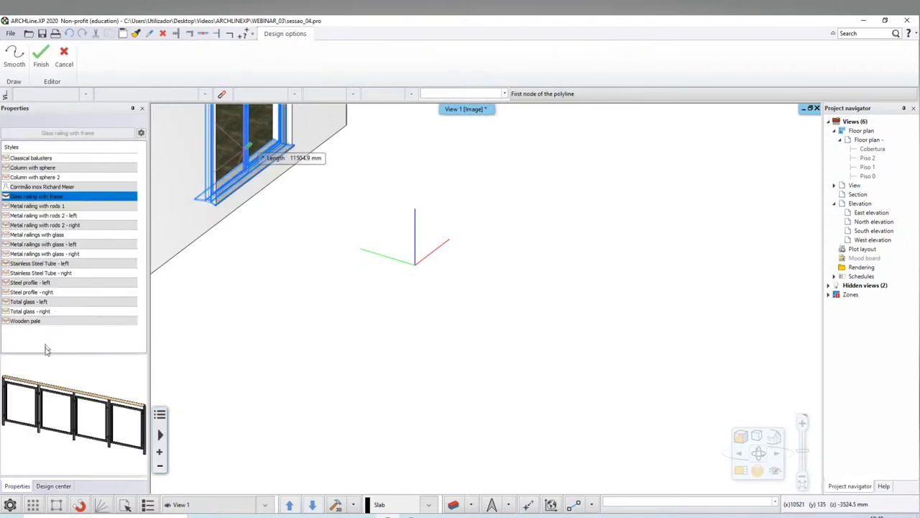
{"action": "left_click", "coordinate": [32, 187]}
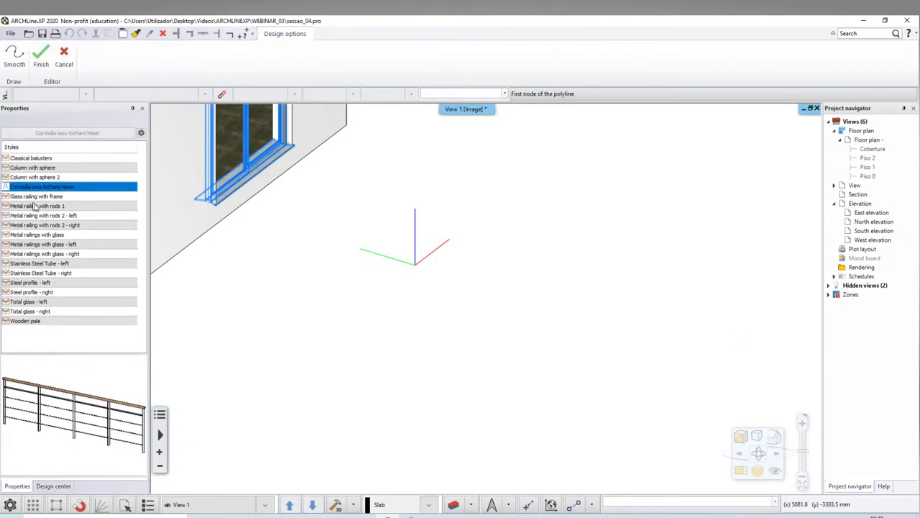
Draw a three-node angled test railing path, finish it, and select it
{"action": "left_click", "coordinate": [318, 369]}
{"action": "left_click", "coordinate": [391, 314]}
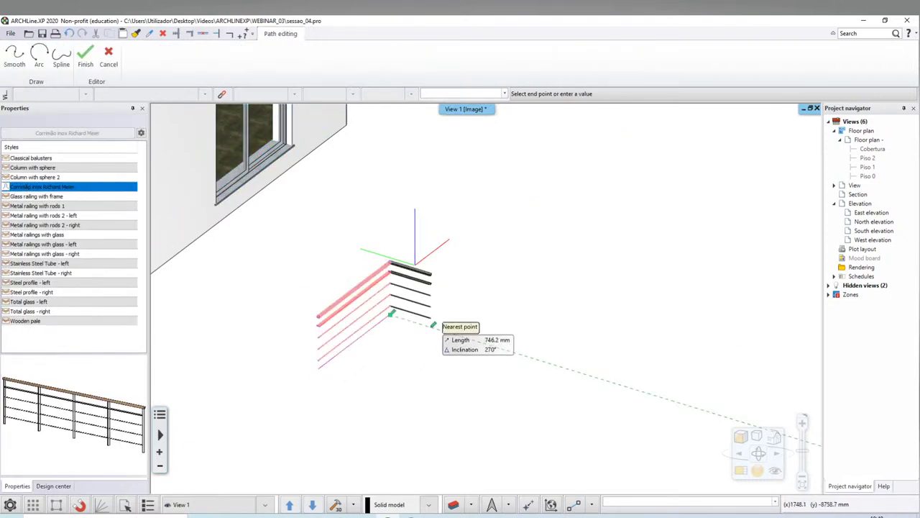
{"action": "left_click", "coordinate": [705, 144]}
{"action": "key", "text": "Return"}
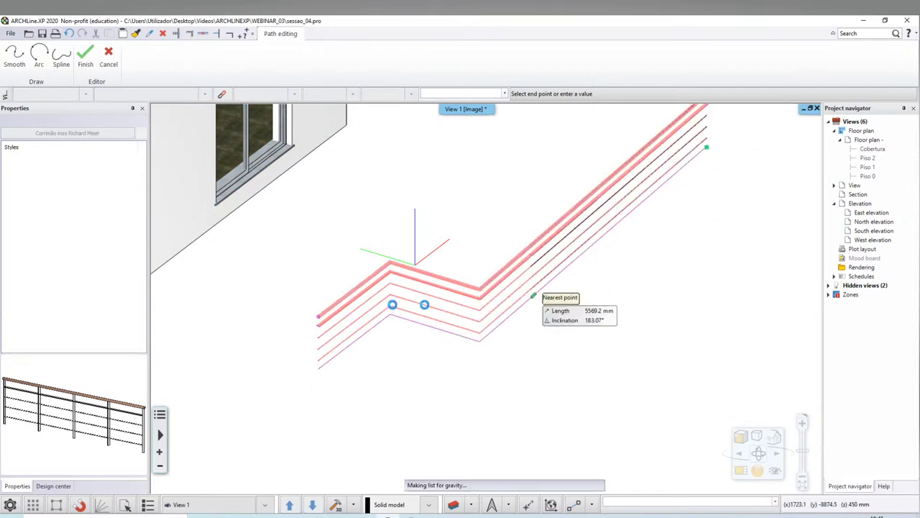
{"action": "scroll", "coordinate": [432, 330], "scroll_direction": "down", "scroll_amount": 3}
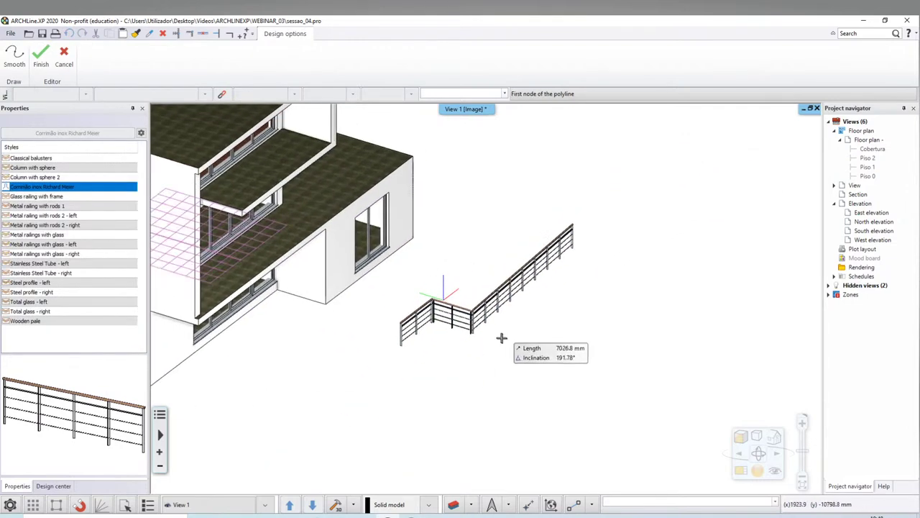
{"action": "scroll", "coordinate": [489, 333], "scroll_direction": "up", "scroll_amount": 2}
{"action": "scroll", "coordinate": [475, 329], "scroll_direction": "up", "scroll_amount": 2}
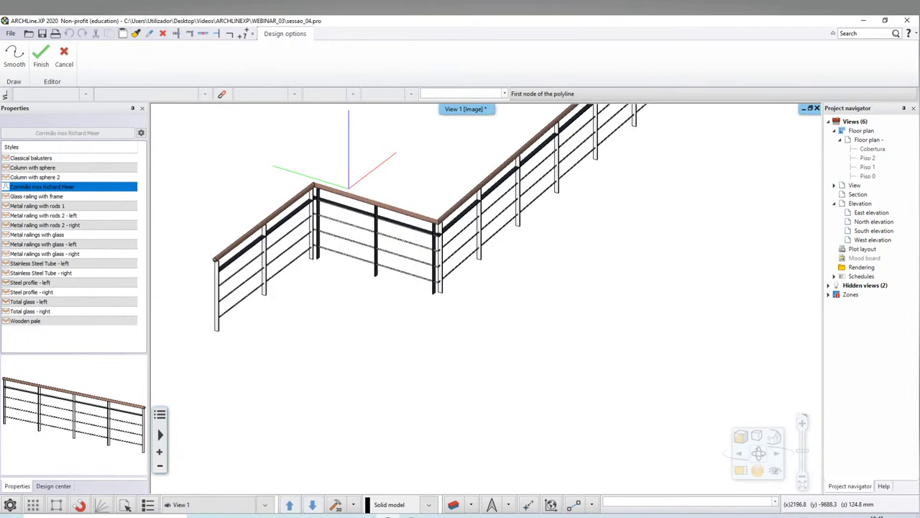
{"action": "scroll", "coordinate": [470, 318], "scroll_direction": "up", "scroll_amount": 2}
{"action": "scroll", "coordinate": [470, 318], "scroll_direction": "down", "scroll_amount": 2}
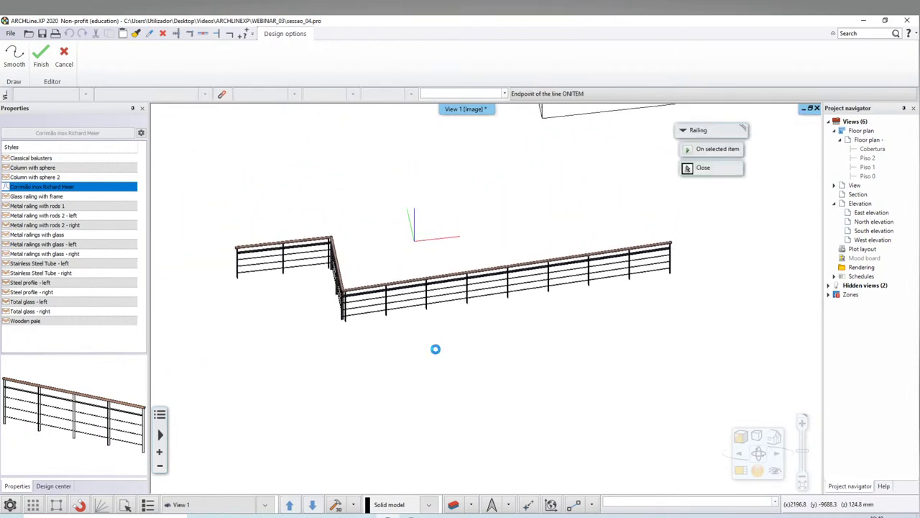
{"action": "scroll", "coordinate": [436, 349], "scroll_direction": "down", "scroll_amount": 1}
{"action": "scroll", "coordinate": [425, 311], "scroll_direction": "up", "scroll_amount": 2}
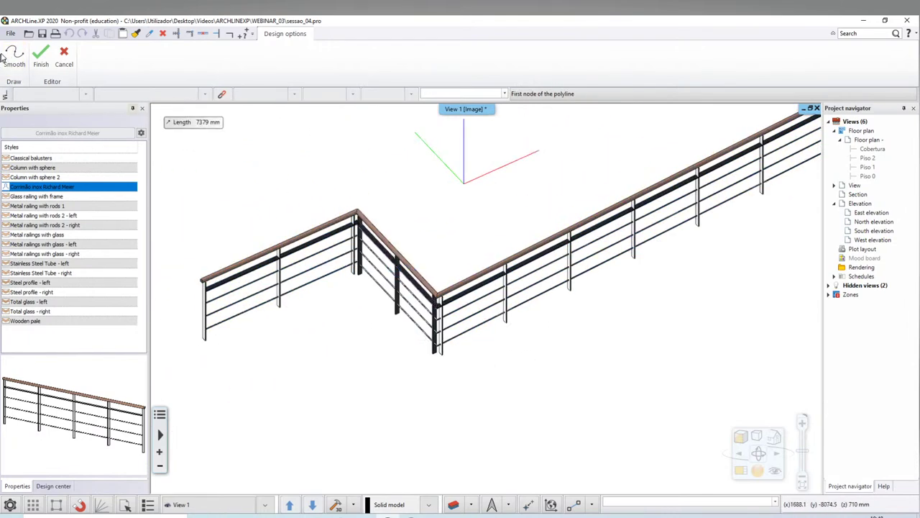
{"action": "left_click", "coordinate": [41, 56]}
{"action": "left_click", "coordinate": [351, 226]}
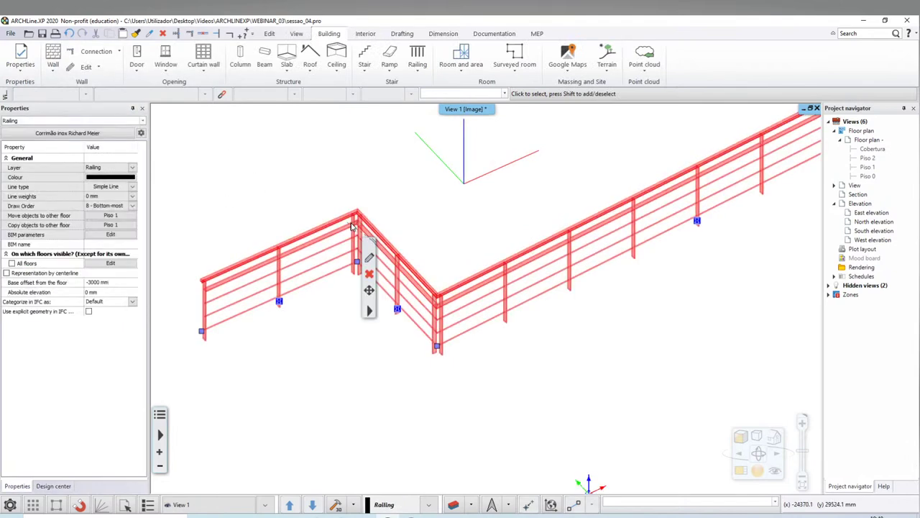
Delete the test railing and show the floor plan beside the 3D view
{"action": "left_click", "coordinate": [367, 271]}
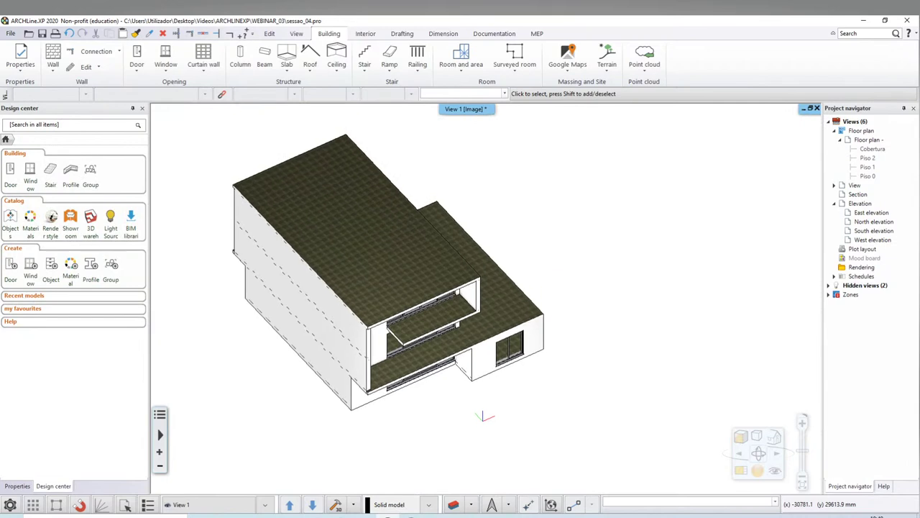
{"action": "left_click", "coordinate": [745, 471]}
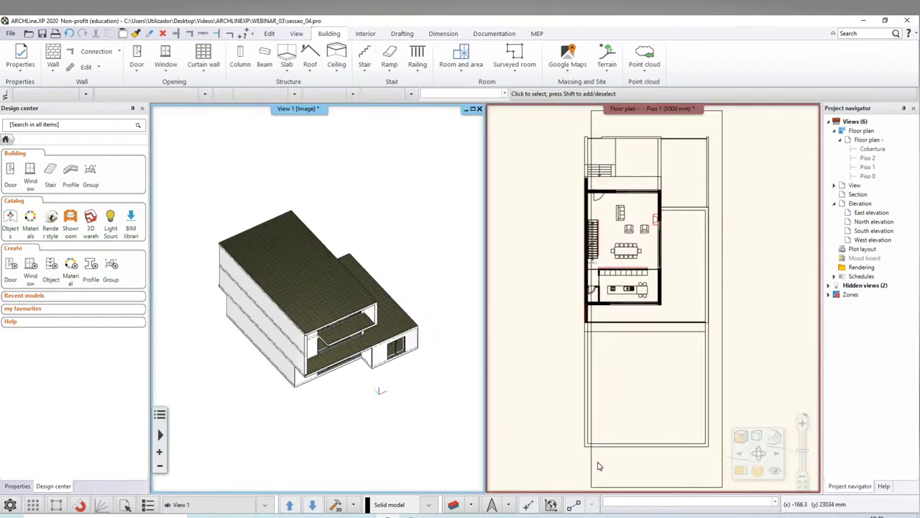
{"action": "left_click", "coordinate": [608, 464]}
{"action": "middle_click_drag", "start_coordinate": [678, 374], "coordinate": [638, 266]}
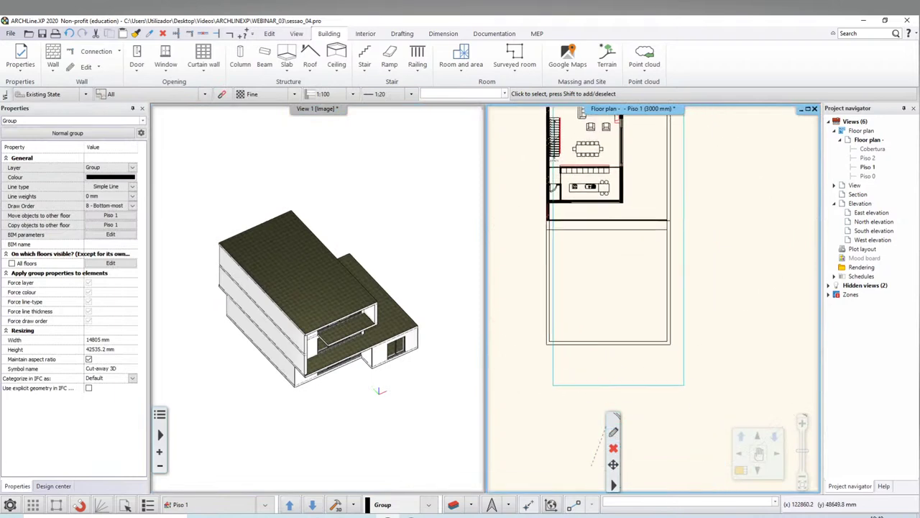
{"action": "left_click", "coordinate": [197, 328]}
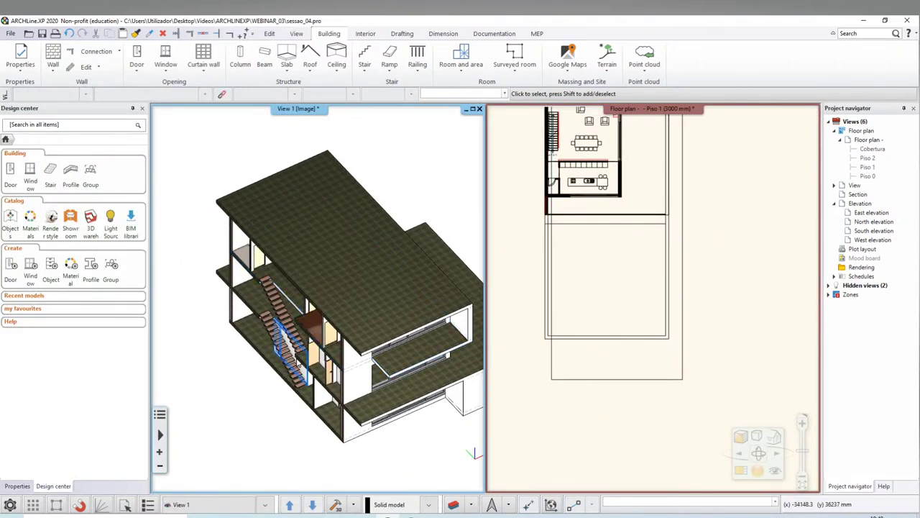
Frame the staircase in the 3D view and bring up its finished Interior Quick render
{"action": "left_click", "coordinate": [237, 360]}
{"action": "scroll", "coordinate": [230, 378], "scroll_direction": "up", "scroll_amount": 5}
{"action": "left_click", "coordinate": [221, 417]}
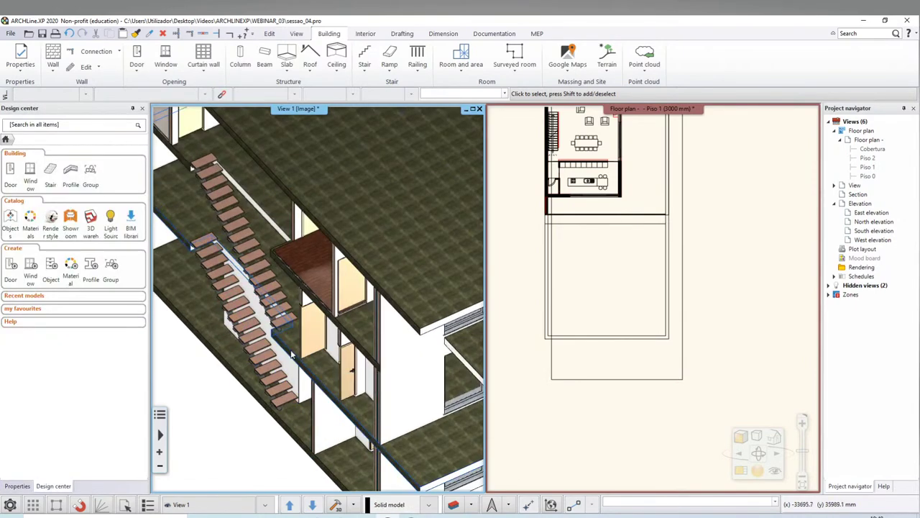
{"action": "middle_click_drag", "start_coordinate": [221, 417], "coordinate": [259, 402]}
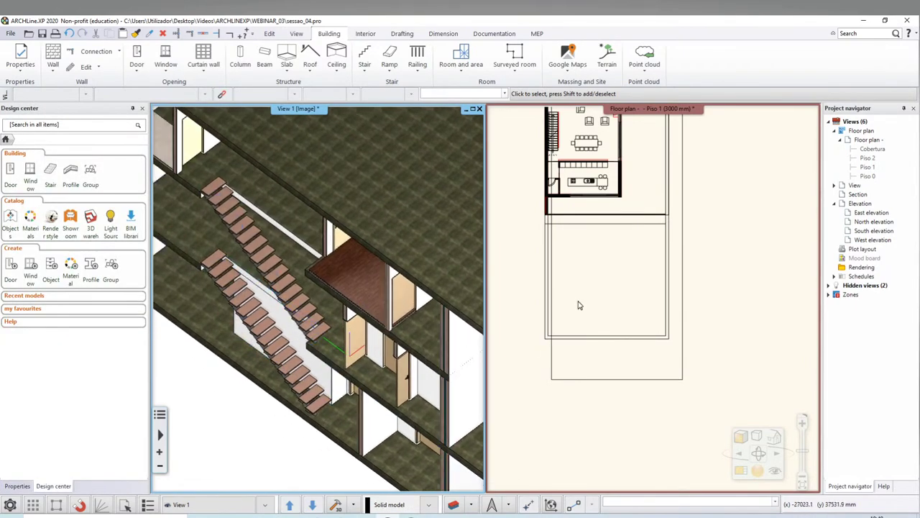
{"action": "left_click", "coordinate": [577, 247]}
{"action": "scroll", "coordinate": [582, 259], "scroll_direction": "up", "scroll_amount": 2}
{"action": "scroll", "coordinate": [590, 281], "scroll_direction": "up", "scroll_amount": 2}
{"action": "scroll", "coordinate": [604, 288], "scroll_direction": "up", "scroll_amount": 1}
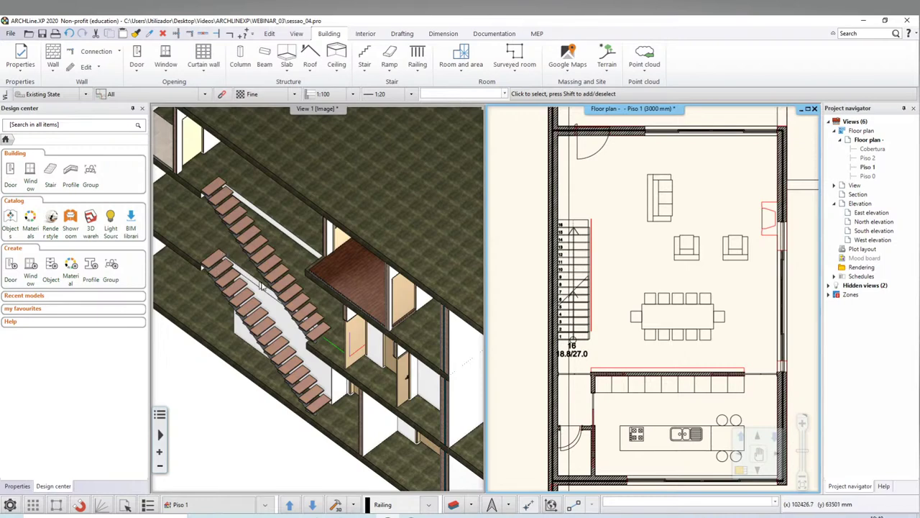
{"action": "left_click", "coordinate": [233, 264]}
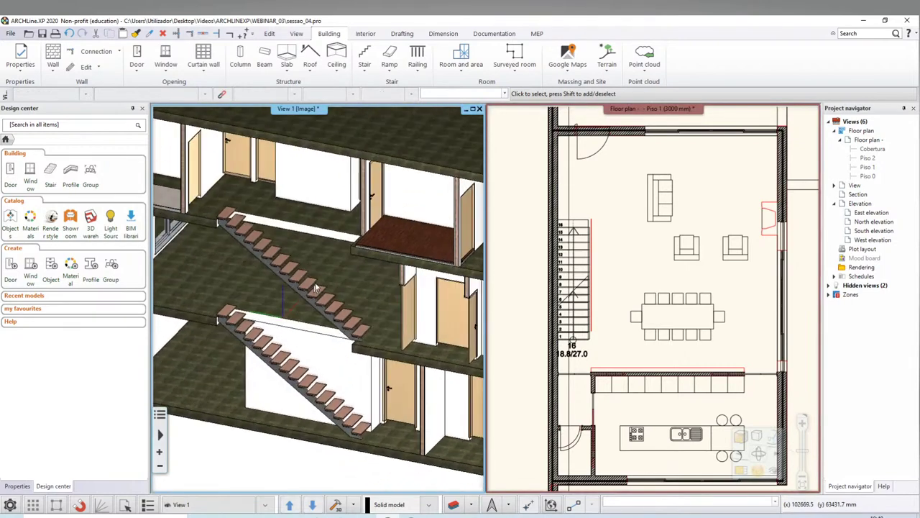
{"action": "mouse_move", "coordinate": [292, 291]}
{"action": "middle_mouse_down"}
{"action": "mouse_move", "coordinate": [227, 323]}
{"action": "mouse_move", "coordinate": [287, 302]}
{"action": "middle_mouse_up"}
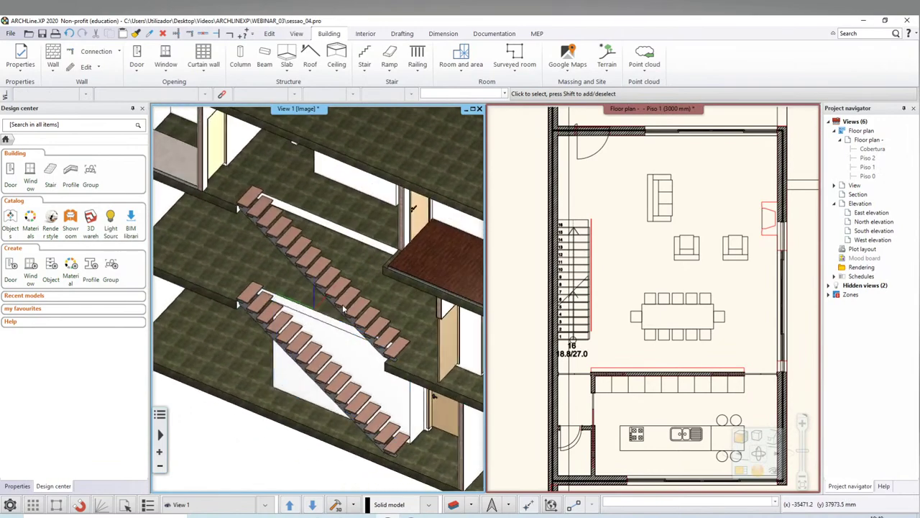
{"action": "mouse_move", "coordinate": [434, 508]}
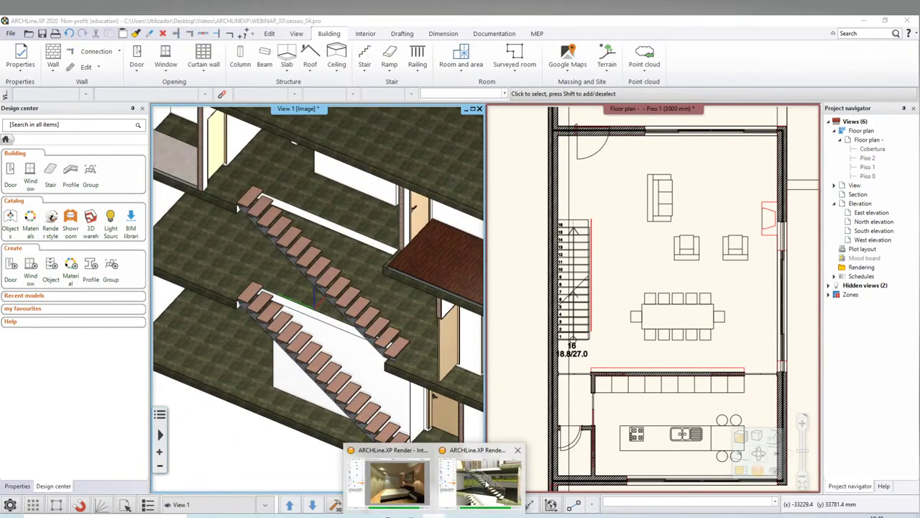
{"action": "left_click", "coordinate": [396, 471]}
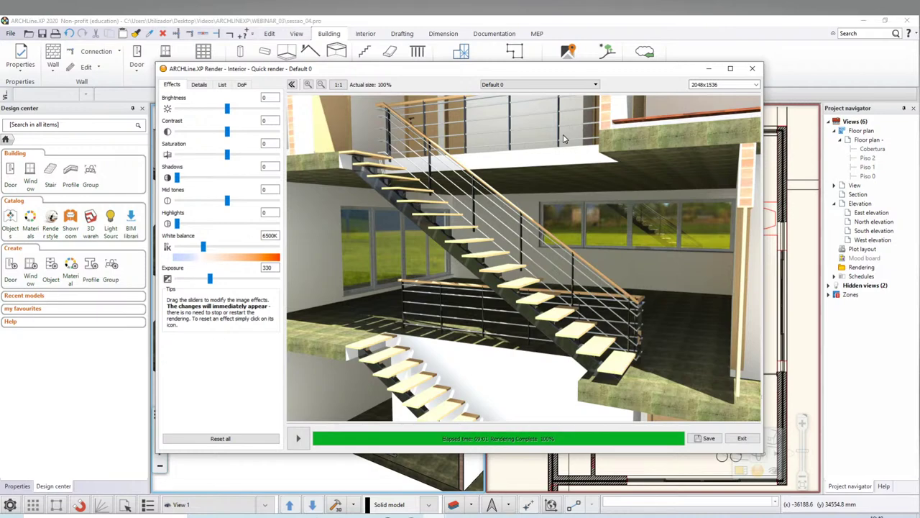
Close the render preview window
{"action": "scroll", "coordinate": [554, 350], "scroll_direction": "down", "scroll_amount": 5}
{"action": "scroll", "coordinate": [557, 283], "scroll_direction": "up", "scroll_amount": 4}
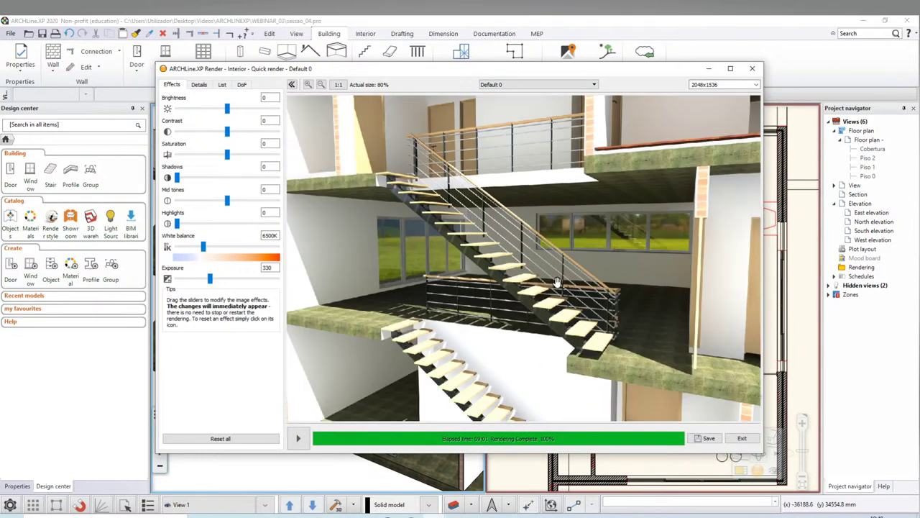
{"action": "key", "text": "Escape"}
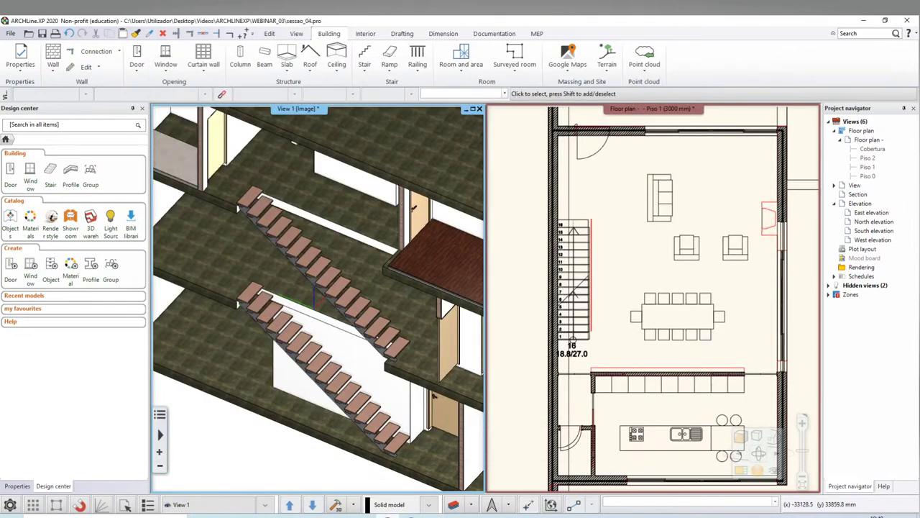
Zoom and pan the Piso 1 plan onto the stair and bring up the Railing options
{"action": "scroll", "coordinate": [379, 333], "scroll_direction": "up", "scroll_amount": 3}
{"action": "scroll", "coordinate": [378, 334], "scroll_direction": "up", "scroll_amount": 2}
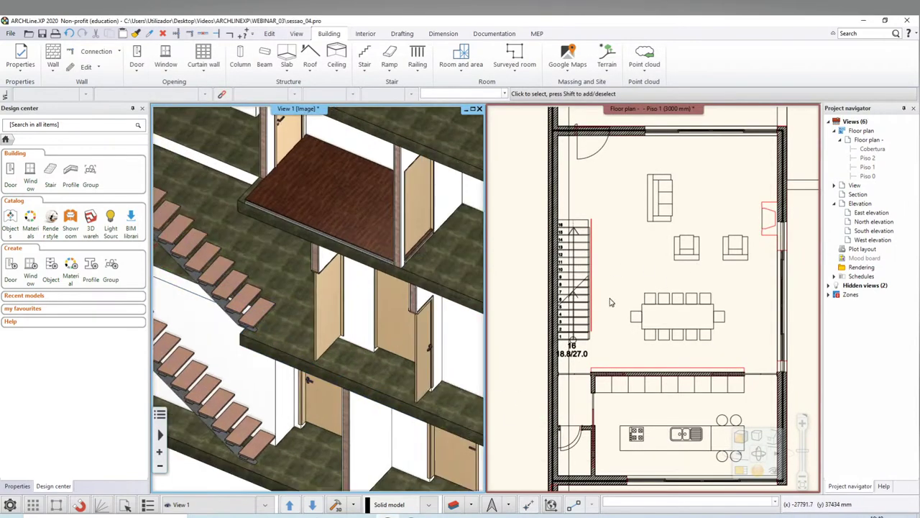
{"action": "left_click", "coordinate": [610, 320]}
{"action": "scroll", "coordinate": [611, 323], "scroll_direction": "up", "scroll_amount": 2}
{"action": "scroll", "coordinate": [613, 328], "scroll_direction": "down", "scroll_amount": 2}
{"action": "scroll", "coordinate": [616, 330], "scroll_direction": "up", "scroll_amount": 1}
{"action": "scroll", "coordinate": [617, 329], "scroll_direction": "up", "scroll_amount": 3}
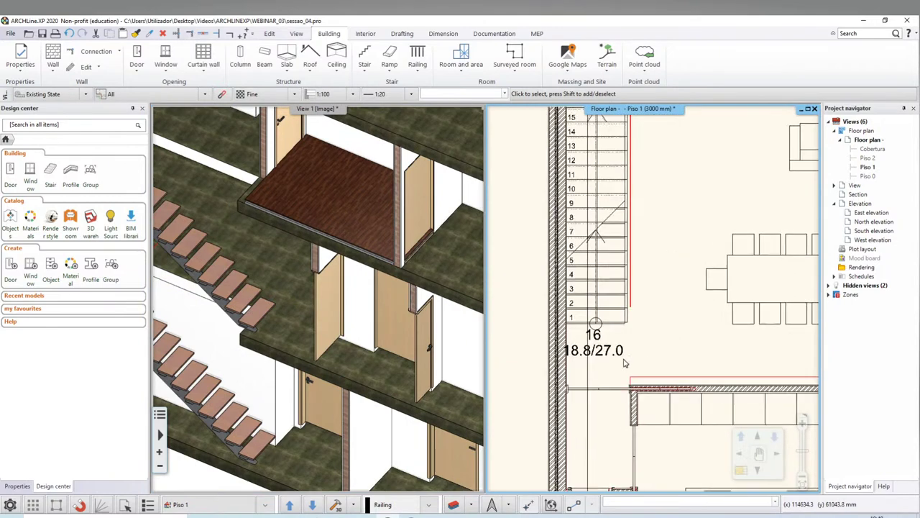
{"action": "middle_click_drag", "start_coordinate": [616, 328], "coordinate": [595, 347]}
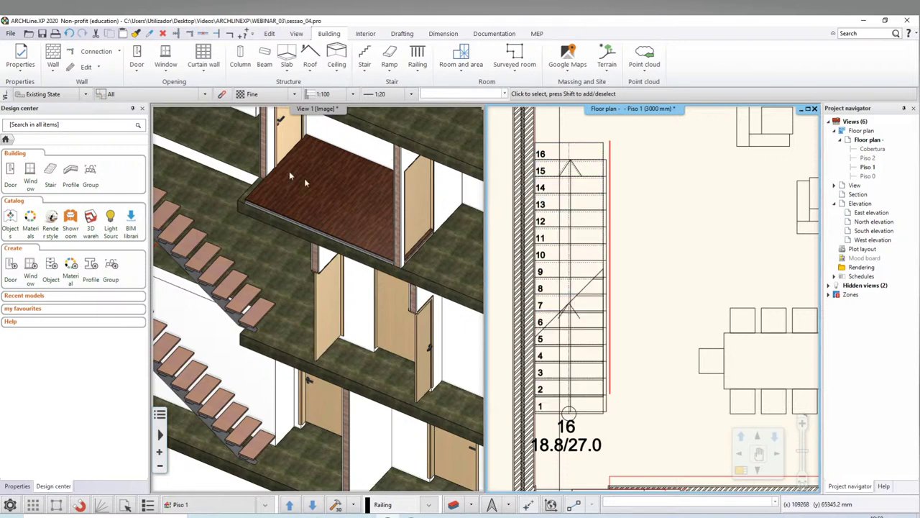
{"action": "left_click", "coordinate": [418, 68]}
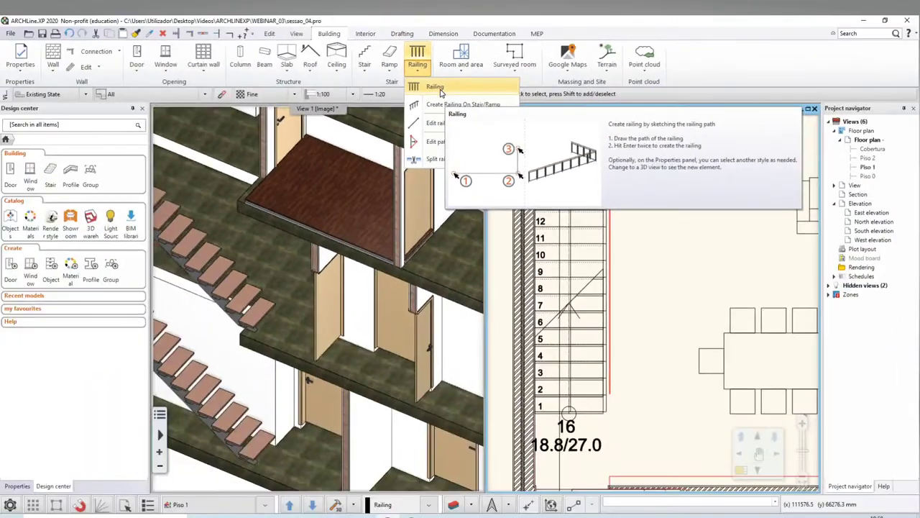
Trace a Corrimão inox Richard Meier railing path through the stair opening's six corners
{"action": "left_click", "coordinate": [435, 87]}
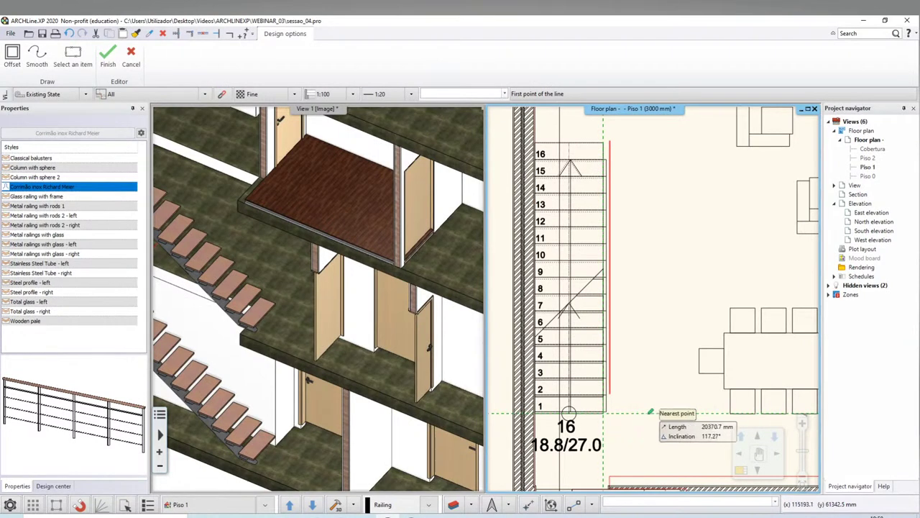
{"action": "left_click", "coordinate": [650, 412]}
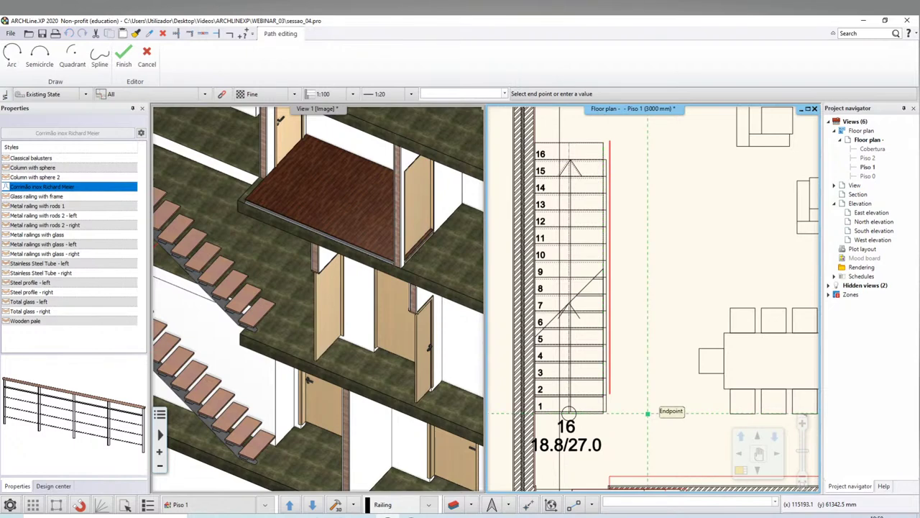
{"action": "key", "text": "Escape"}
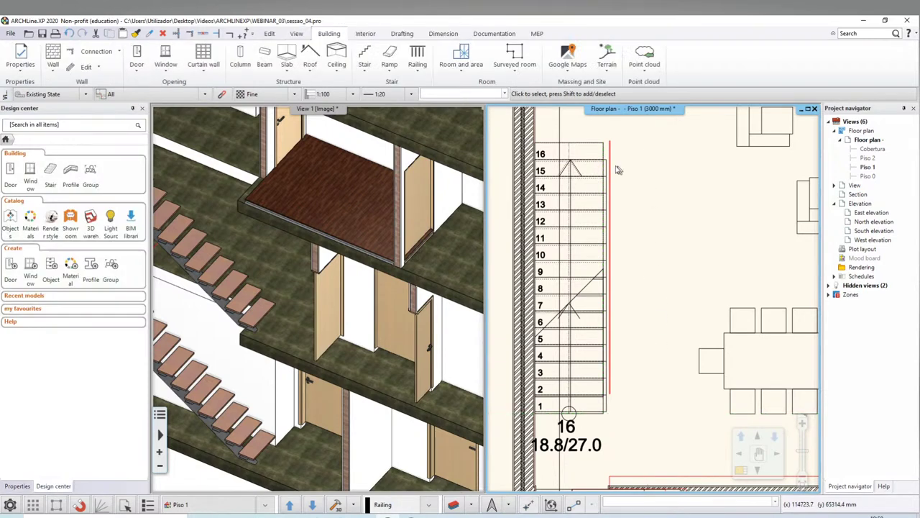
{"action": "left_click", "coordinate": [430, 85]}
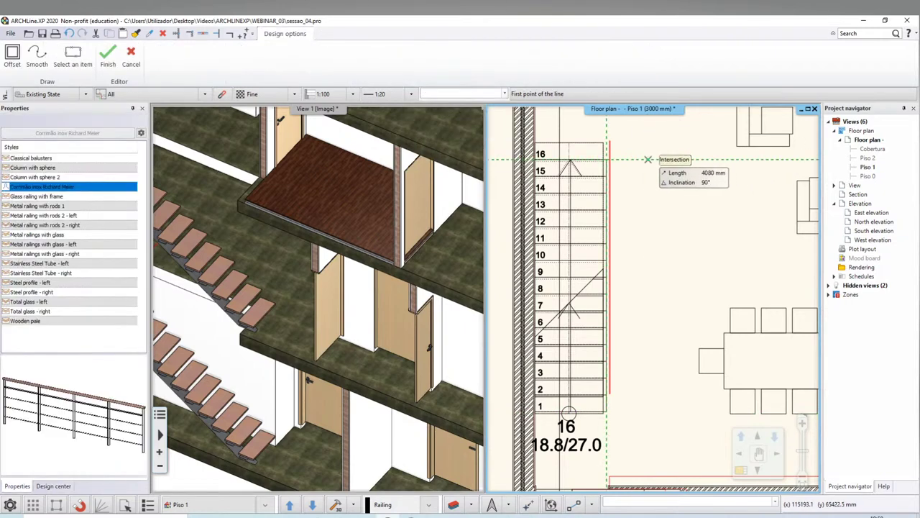
{"action": "left_click", "coordinate": [648, 158]}
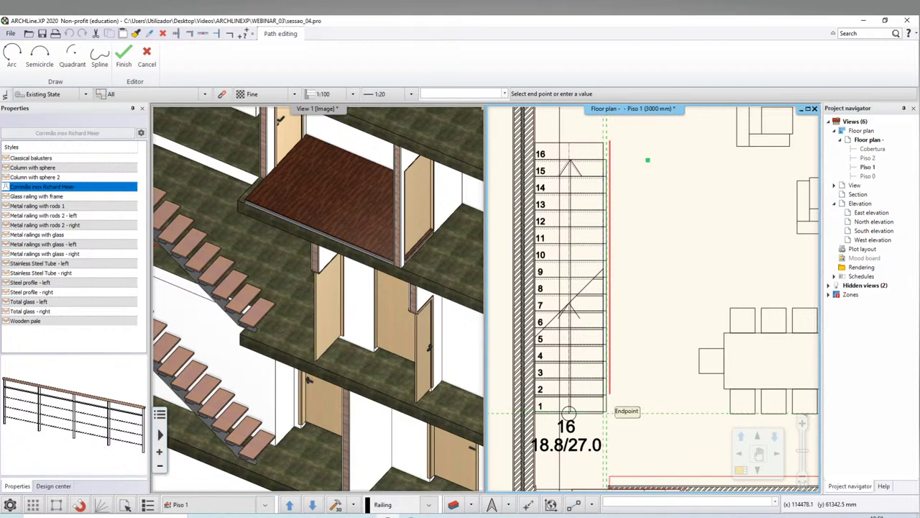
{"action": "left_click", "coordinate": [648, 413]}
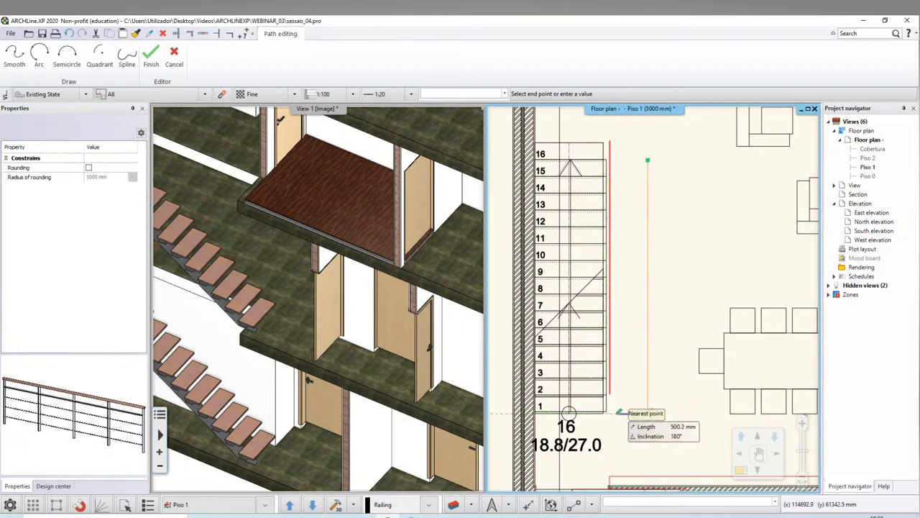
{"action": "left_click", "coordinate": [617, 413]}
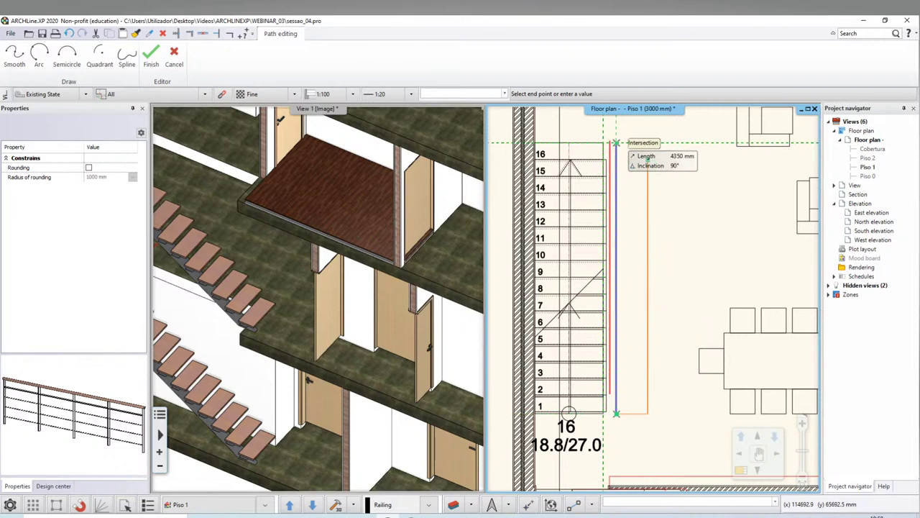
{"action": "left_click", "coordinate": [616, 142]}
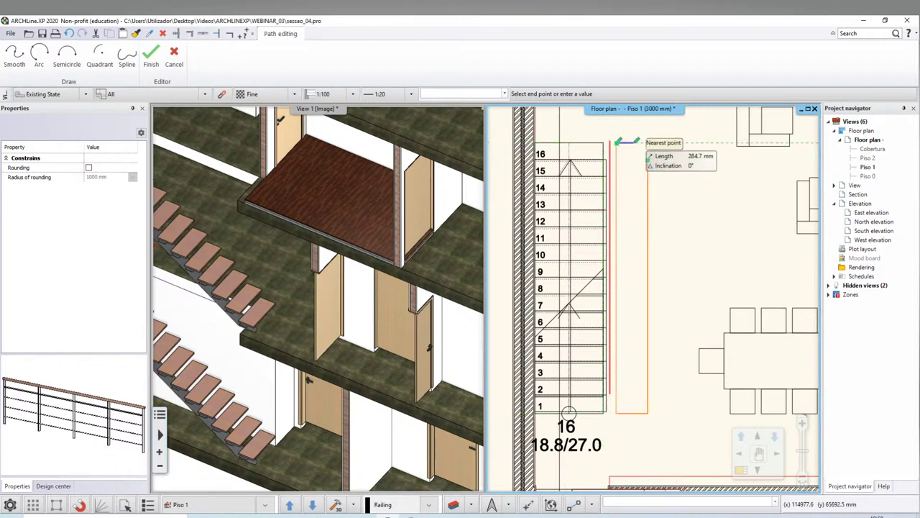
{"action": "left_click", "coordinate": [683, 142]}
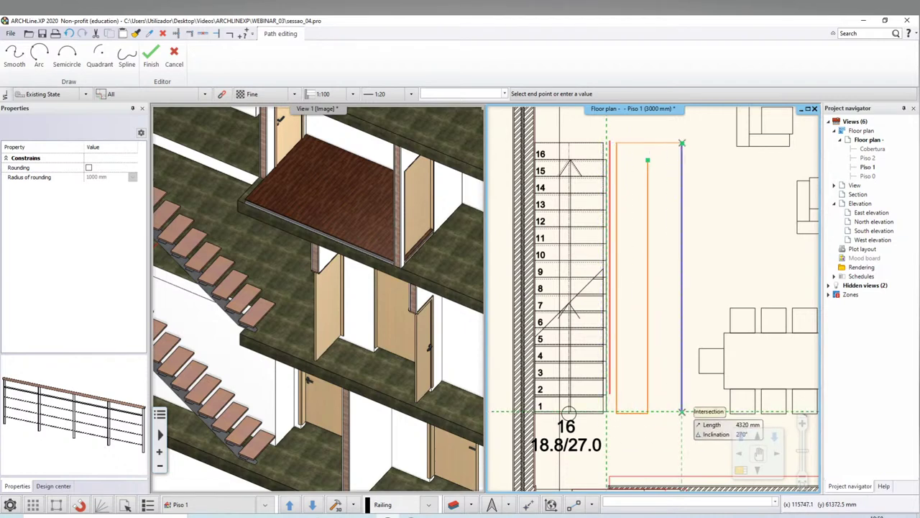
{"action": "left_click", "coordinate": [682, 411]}
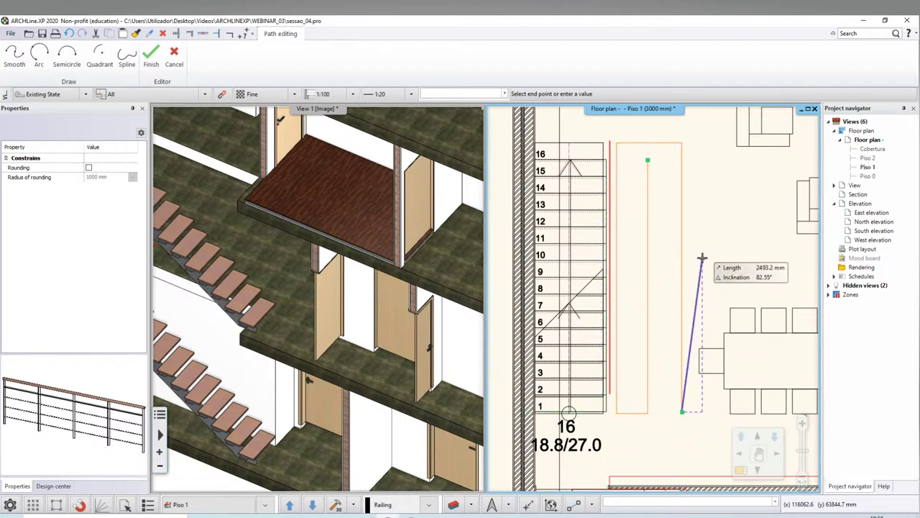
Finish the path, accept the default height, and create the railing
{"action": "key", "text": "Return"}
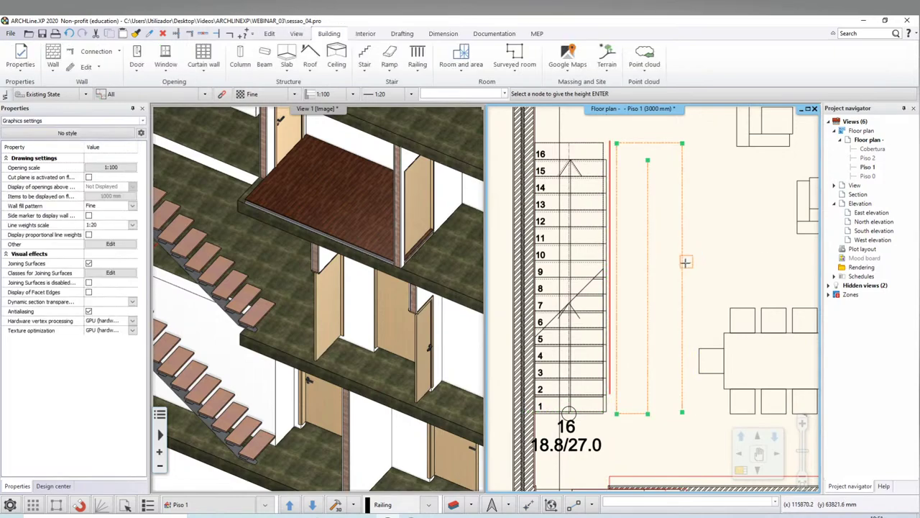
{"action": "key", "text": "Return"}
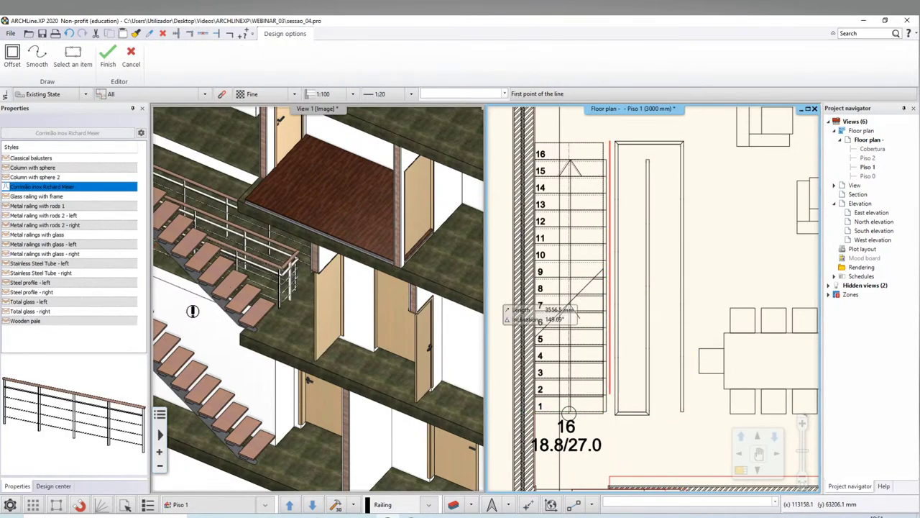
{"action": "key", "text": "Return"}
{"action": "mouse_move", "coordinate": [316, 302]}
{"action": "middle_mouse_down"}
{"action": "mouse_move", "coordinate": [405, 375]}
{"action": "mouse_move", "coordinate": [396, 345]}
{"action": "middle_mouse_up"}
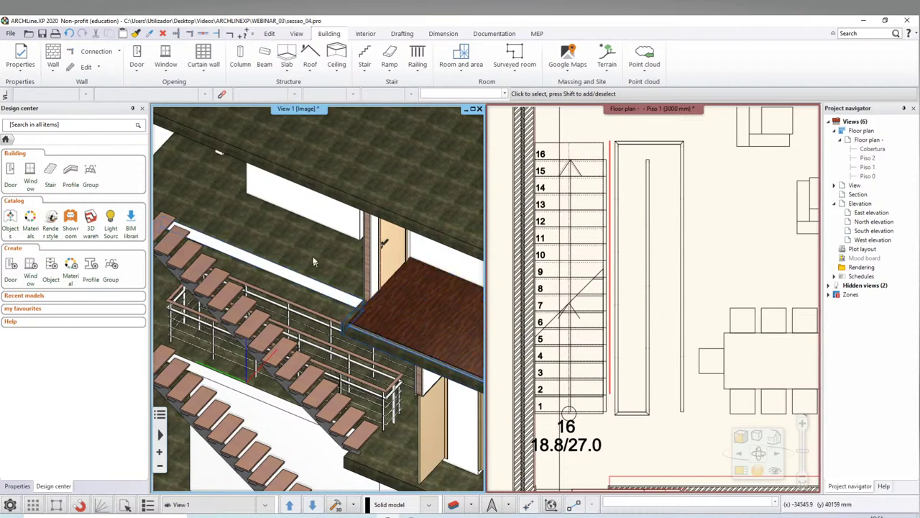
Select the Richard Meier railing in 3D to show its 3000 mm elevation and 0 mm offset
{"action": "scroll", "coordinate": [364, 355], "scroll_direction": "down", "scroll_amount": 2}
{"action": "middle_click_drag", "start_coordinate": [340, 365], "coordinate": [395, 400]}
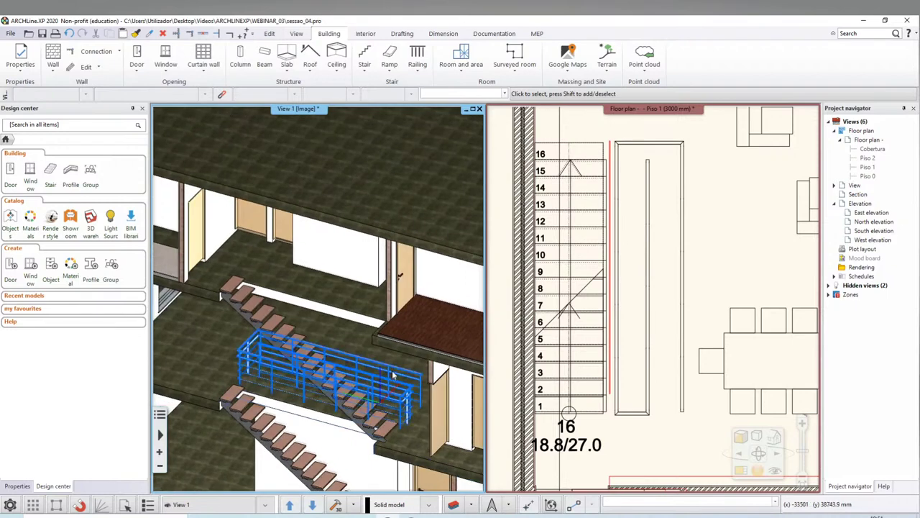
{"action": "scroll", "coordinate": [396, 369], "scroll_direction": "up", "scroll_amount": 2}
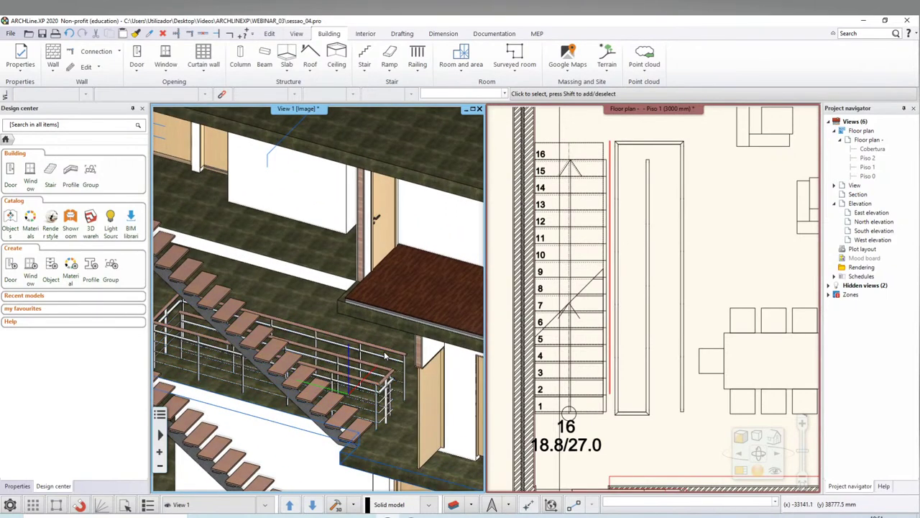
{"action": "left_click", "coordinate": [387, 350]}
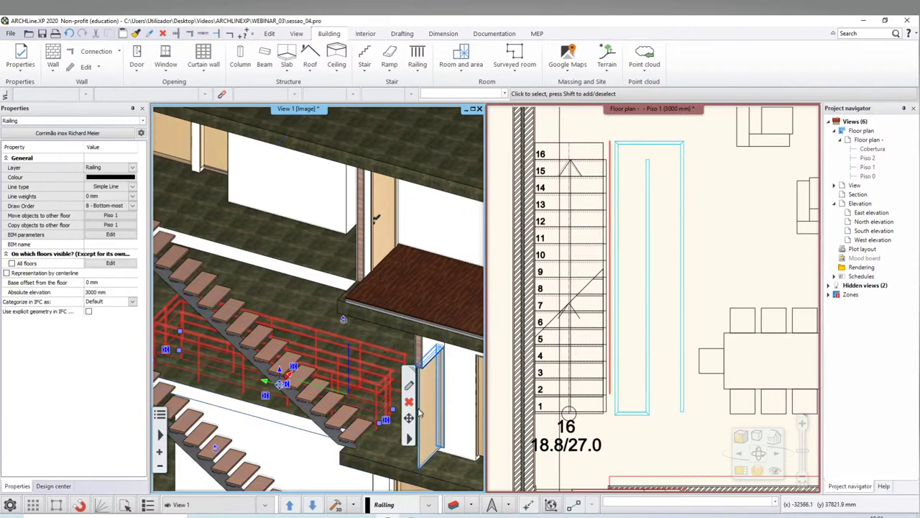
{"action": "scroll", "coordinate": [380, 420], "scroll_direction": "down", "scroll_amount": 1}
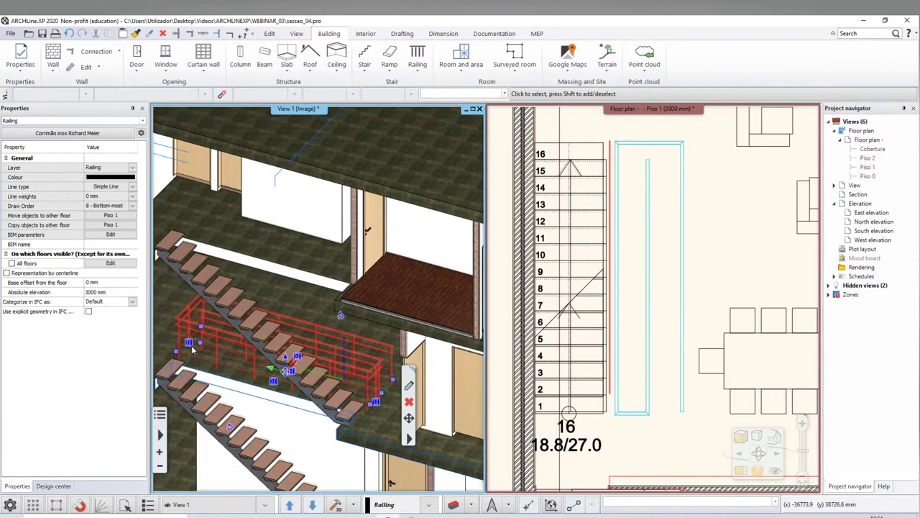
{"action": "scroll", "coordinate": [192, 349], "scroll_direction": "up", "scroll_amount": 1}
{"action": "scroll", "coordinate": [185, 344], "scroll_direction": "up", "scroll_amount": 1}
{"action": "scroll", "coordinate": [186, 344], "scroll_direction": "up", "scroll_amount": 1}
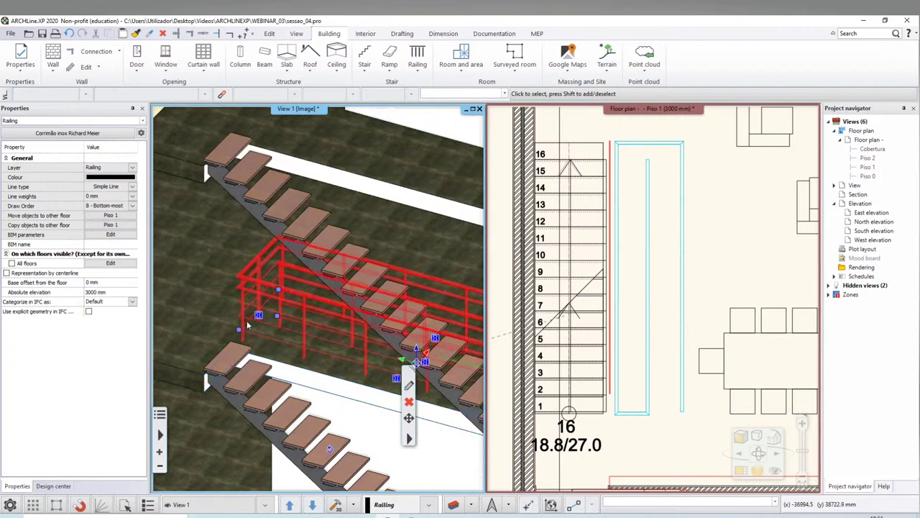
{"action": "scroll", "coordinate": [363, 351], "scroll_direction": "up", "scroll_amount": 2}
{"action": "mouse_move", "coordinate": [352, 329]}
{"action": "middle_mouse_down"}
{"action": "mouse_move", "coordinate": [414, 281]}
{"action": "mouse_move", "coordinate": [366, 322]}
{"action": "middle_mouse_up"}
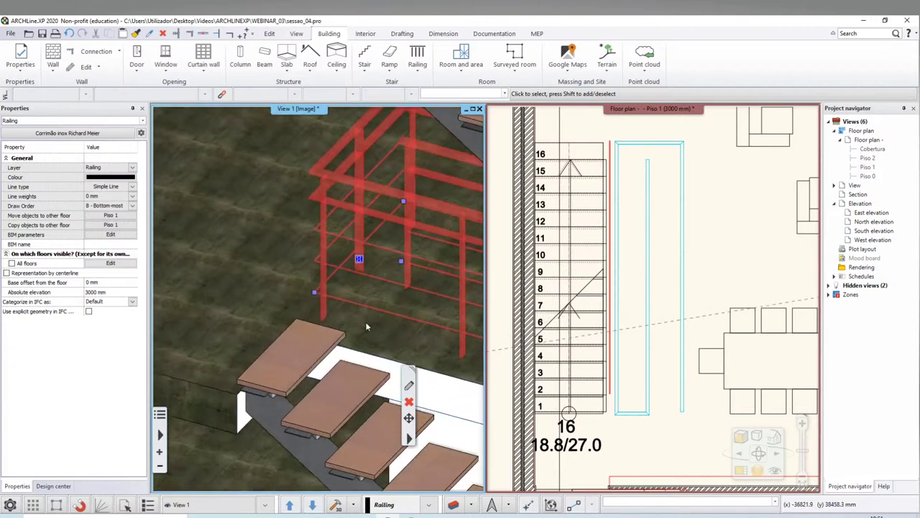
{"action": "double_click", "coordinate": [429, 289]}
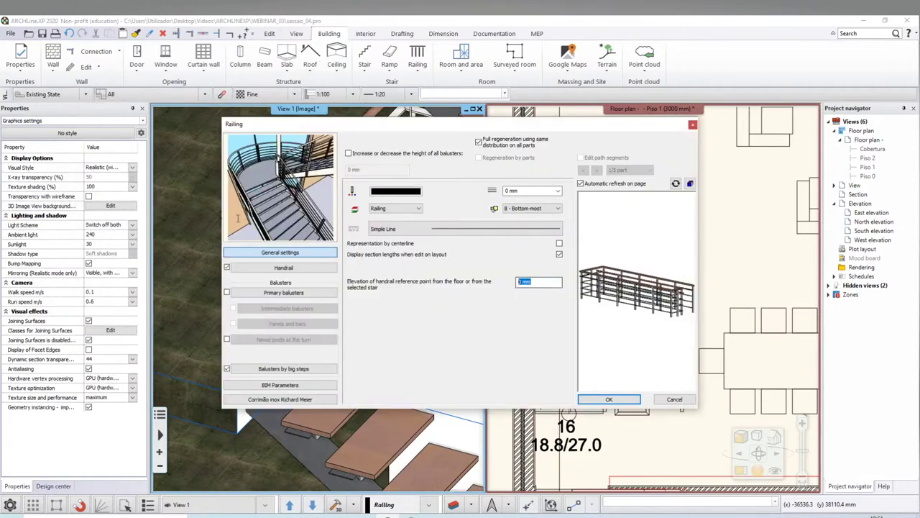
{"action": "left_click", "coordinate": [638, 400]}
{"action": "mouse_move", "coordinate": [445, 287]}
{"action": "middle_mouse_down"}
{"action": "mouse_move", "coordinate": [386, 318]}
{"action": "mouse_move", "coordinate": [375, 300]}
{"action": "mouse_move", "coordinate": [383, 358]}
{"action": "mouse_move", "coordinate": [398, 320]}
{"action": "middle_mouse_up"}
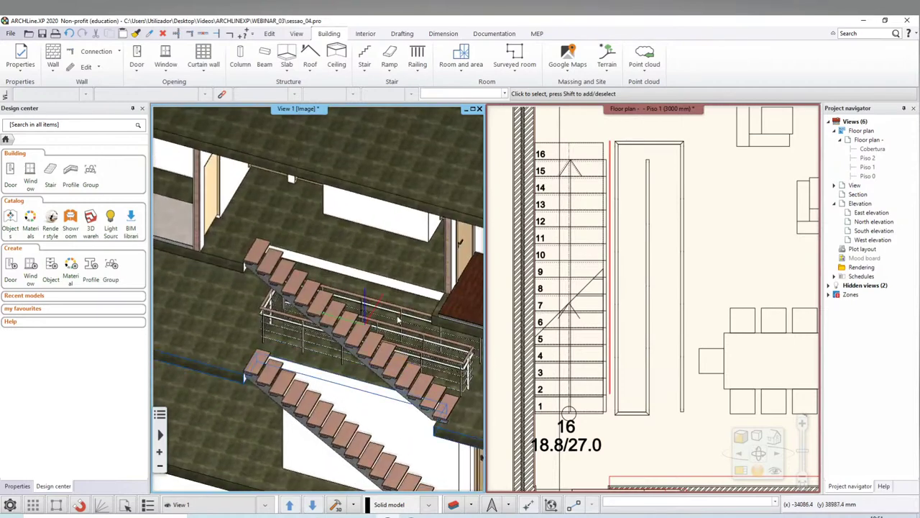
{"action": "left_click", "coordinate": [399, 318]}
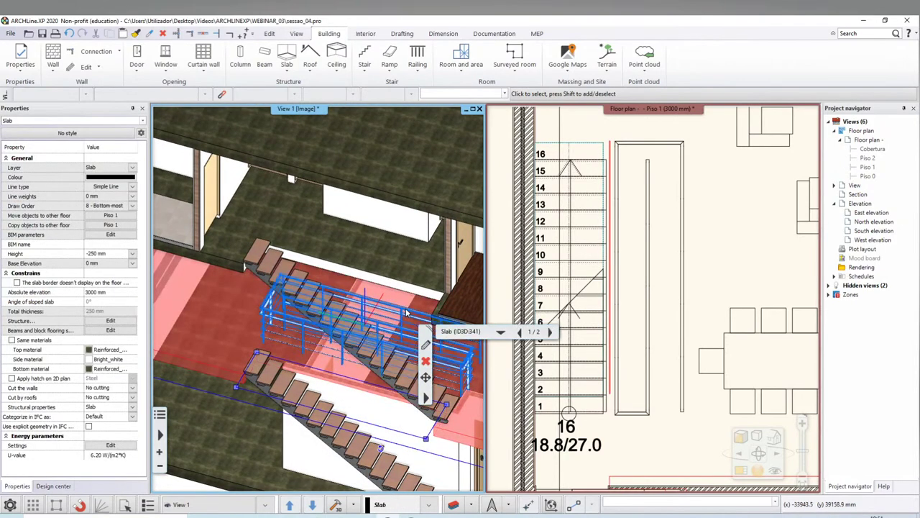
Raise one railing end node up to the upper slab corner
{"action": "left_click", "coordinate": [407, 311]}
{"action": "mouse_move", "coordinate": [407, 311]}
{"action": "middle_mouse_down"}
{"action": "mouse_move", "coordinate": [374, 345]}
{"action": "mouse_move", "coordinate": [384, 382]}
{"action": "middle_mouse_up"}
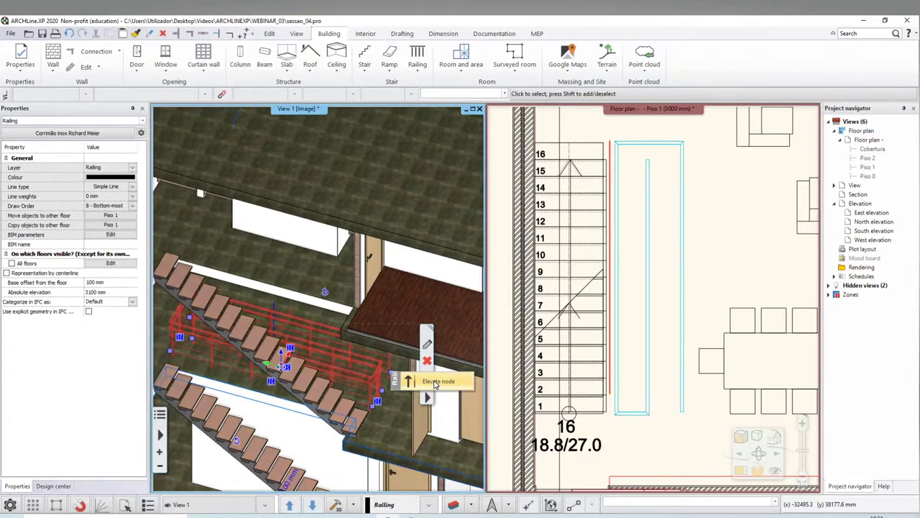
{"action": "left_click", "coordinate": [435, 382]}
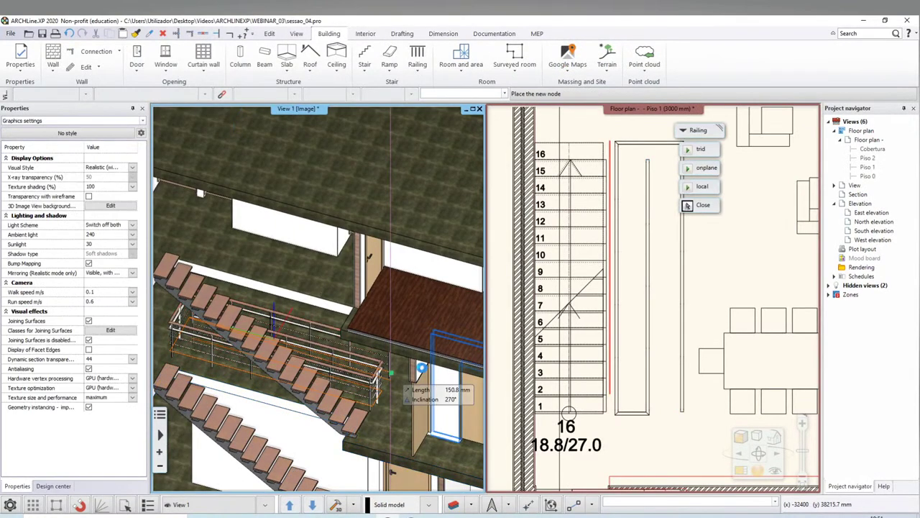
{"action": "scroll", "coordinate": [344, 325], "scroll_direction": "up", "scroll_amount": 2}
{"action": "scroll", "coordinate": [309, 268], "scroll_direction": "up", "scroll_amount": 2}
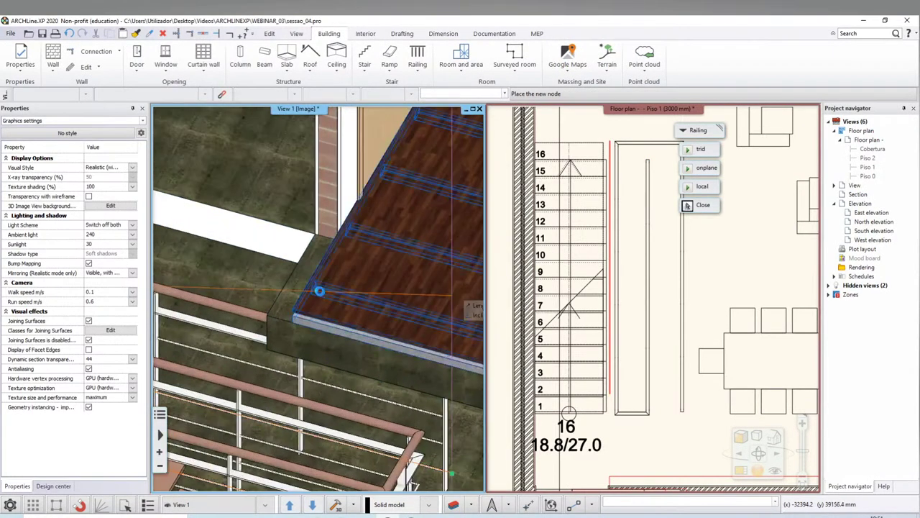
{"action": "scroll", "coordinate": [288, 302], "scroll_direction": "up", "scroll_amount": 2}
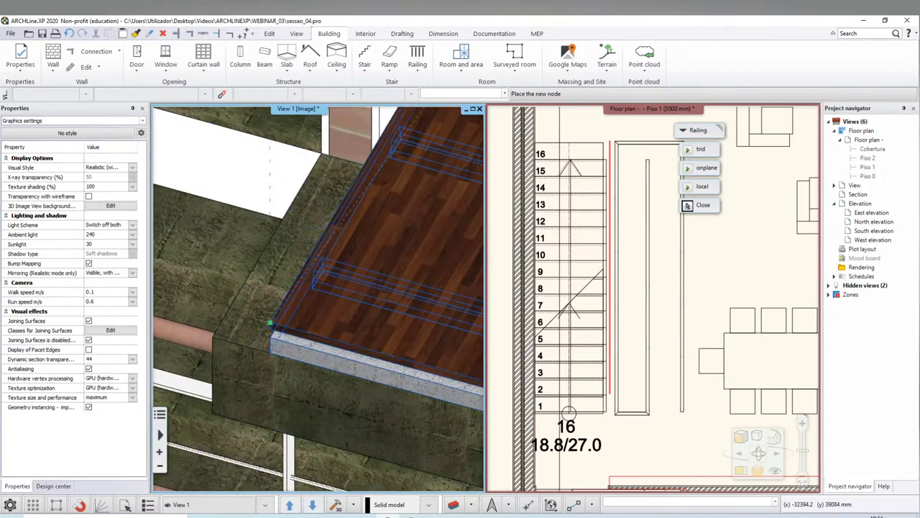
{"action": "left_click", "coordinate": [271, 321]}
{"action": "scroll", "coordinate": [289, 345], "scroll_direction": "down", "scroll_amount": 2}
{"action": "scroll", "coordinate": [289, 345], "scroll_direction": "down", "scroll_amount": 2}
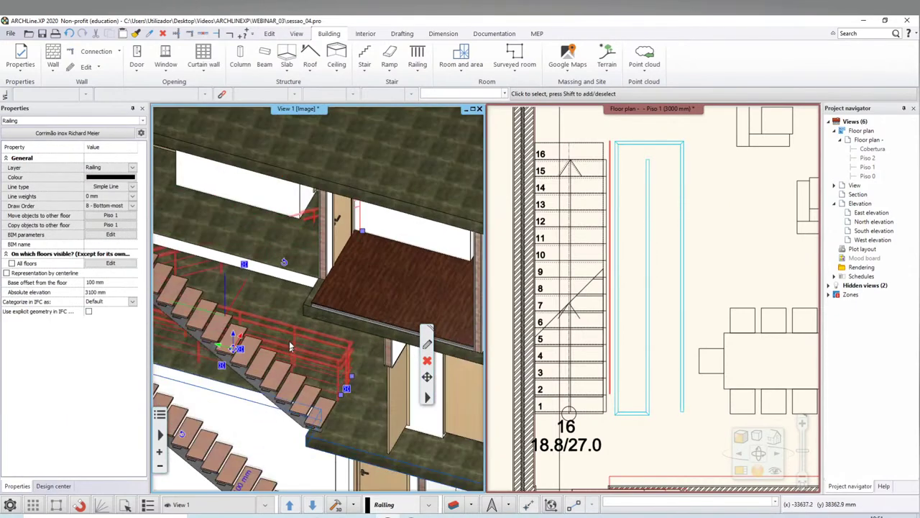
{"action": "mouse_move", "coordinate": [320, 293]}
{"action": "middle_mouse_down"}
{"action": "mouse_move", "coordinate": [389, 263]}
{"action": "mouse_move", "coordinate": [205, 342]}
{"action": "middle_mouse_up"}
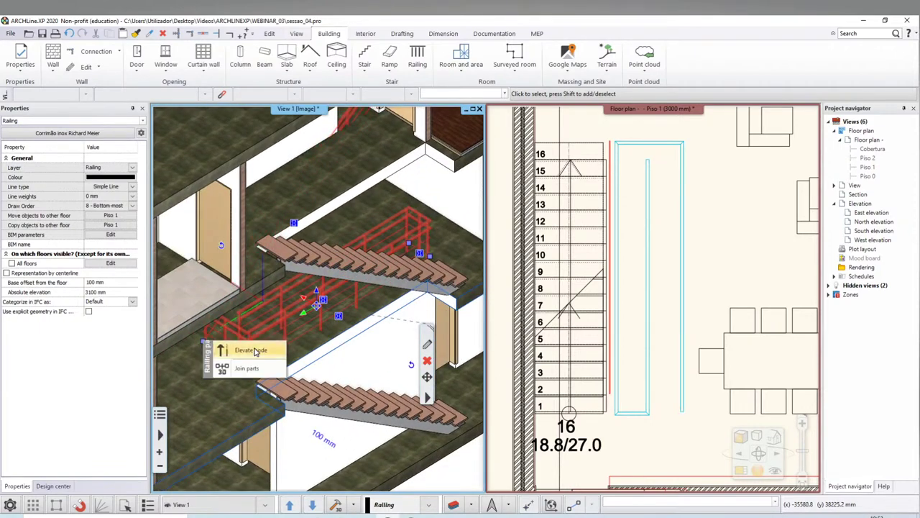
Raise another railing node to the landing slab corner
{"action": "left_click", "coordinate": [251, 350]}
{"action": "scroll", "coordinate": [320, 291], "scroll_direction": "up", "scroll_amount": 5}
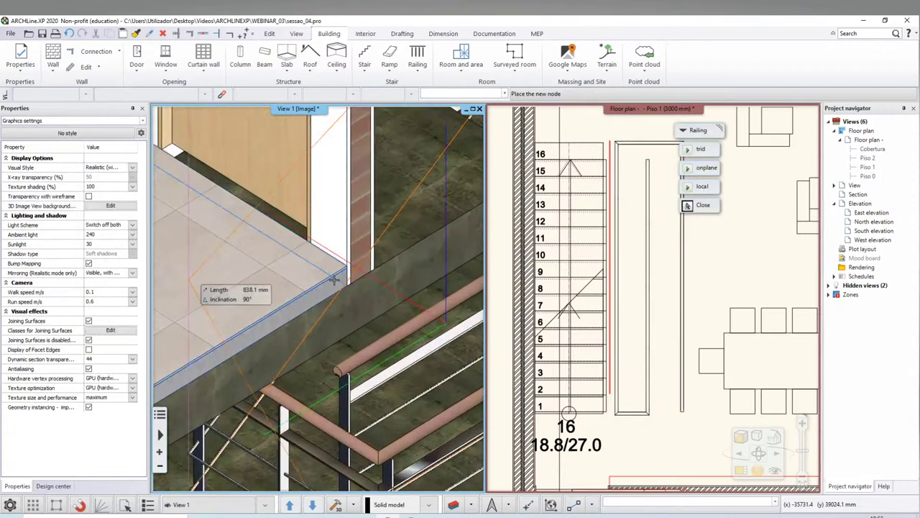
{"action": "scroll", "coordinate": [334, 279], "scroll_direction": "up", "scroll_amount": 3}
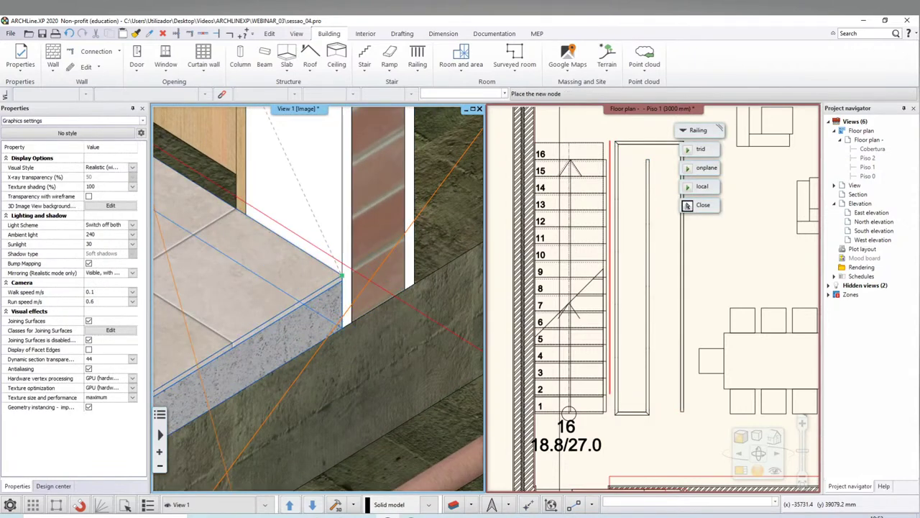
{"action": "left_click", "coordinate": [336, 275]}
{"action": "scroll", "coordinate": [360, 324], "scroll_direction": "down", "scroll_amount": 3}
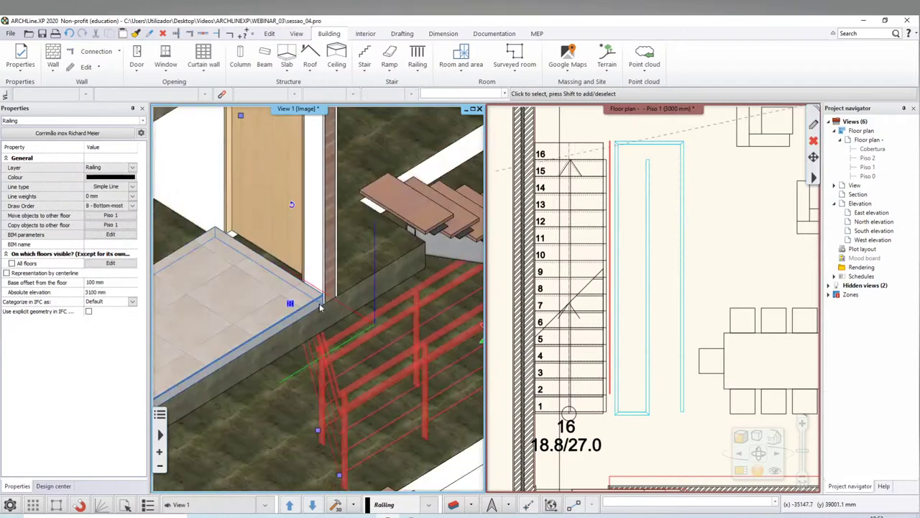
{"action": "scroll", "coordinate": [374, 352], "scroll_direction": "down", "scroll_amount": 2}
{"action": "scroll", "coordinate": [388, 378], "scroll_direction": "down", "scroll_amount": 2}
{"action": "scroll", "coordinate": [388, 374], "scroll_direction": "up", "scroll_amount": 2}
{"action": "scroll", "coordinate": [344, 363], "scroll_direction": "up", "scroll_amount": 2}
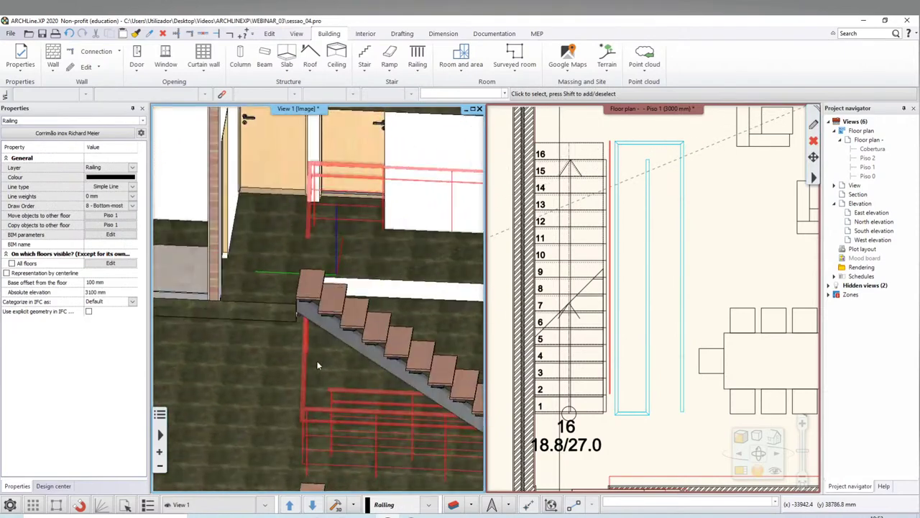
{"action": "scroll", "coordinate": [316, 360], "scroll_direction": "up", "scroll_amount": 2}
{"action": "scroll", "coordinate": [336, 257], "scroll_direction": "up", "scroll_amount": 2}
{"action": "scroll", "coordinate": [336, 263], "scroll_direction": "down", "scroll_amount": 2}
{"action": "scroll", "coordinate": [340, 309], "scroll_direction": "down", "scroll_amount": 2}
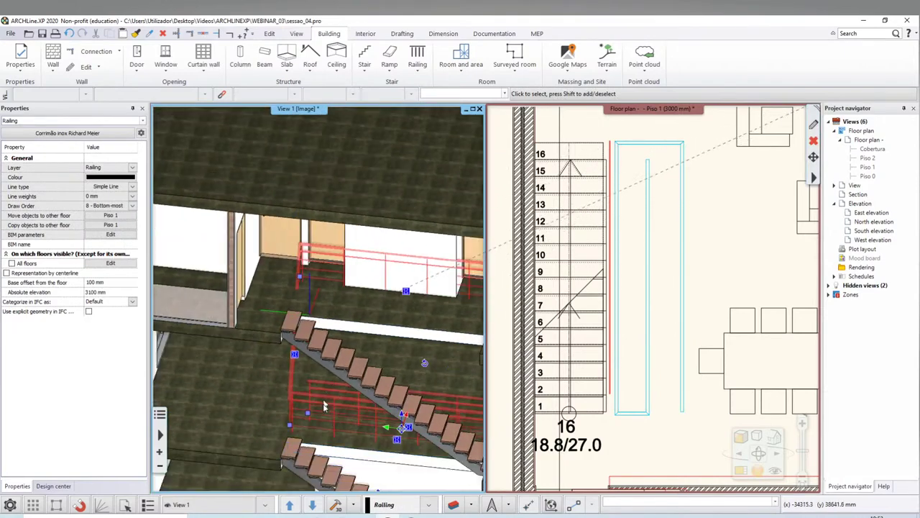
{"action": "scroll", "coordinate": [344, 360], "scroll_direction": "down", "scroll_amount": 2}
{"action": "scroll", "coordinate": [348, 418], "scroll_direction": "down", "scroll_amount": 2}
Raise the lower railing node and finish, giving the railing a 100 mm base offset
{"action": "middle_click_drag", "start_coordinate": [350, 447], "coordinate": [360, 418]}
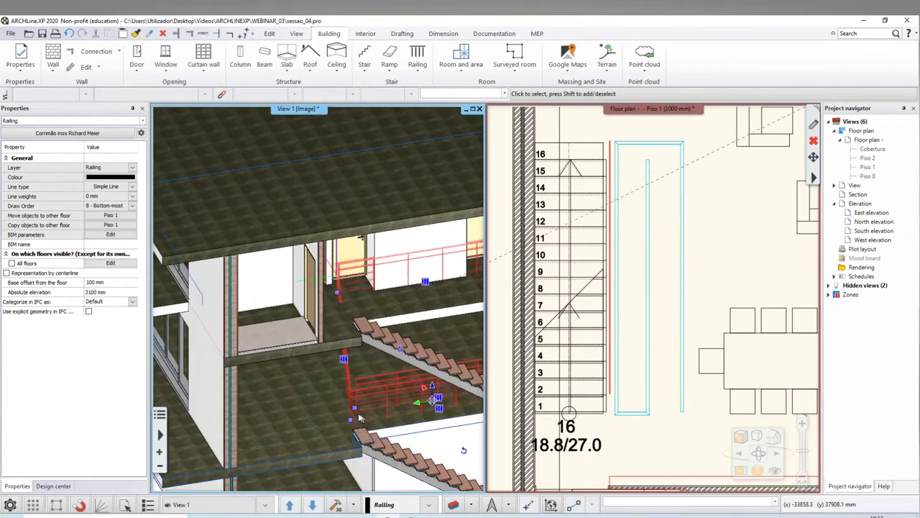
{"action": "scroll", "coordinate": [345, 414], "scroll_direction": "up", "scroll_amount": 2}
{"action": "scroll", "coordinate": [316, 388], "scroll_direction": "up", "scroll_amount": 1}
{"action": "scroll", "coordinate": [280, 359], "scroll_direction": "up", "scroll_amount": 2}
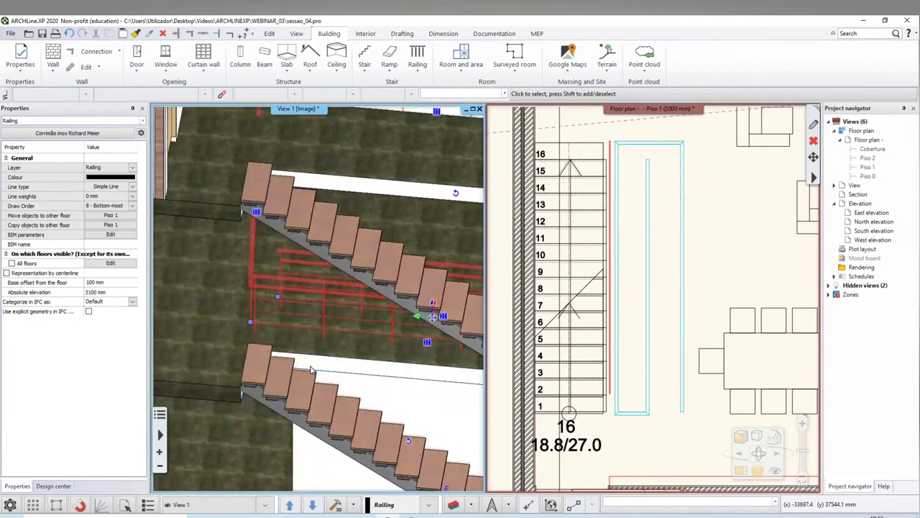
{"action": "scroll", "coordinate": [247, 329], "scroll_direction": "up", "scroll_amount": 2}
{"action": "mouse_move", "coordinate": [246, 308]}
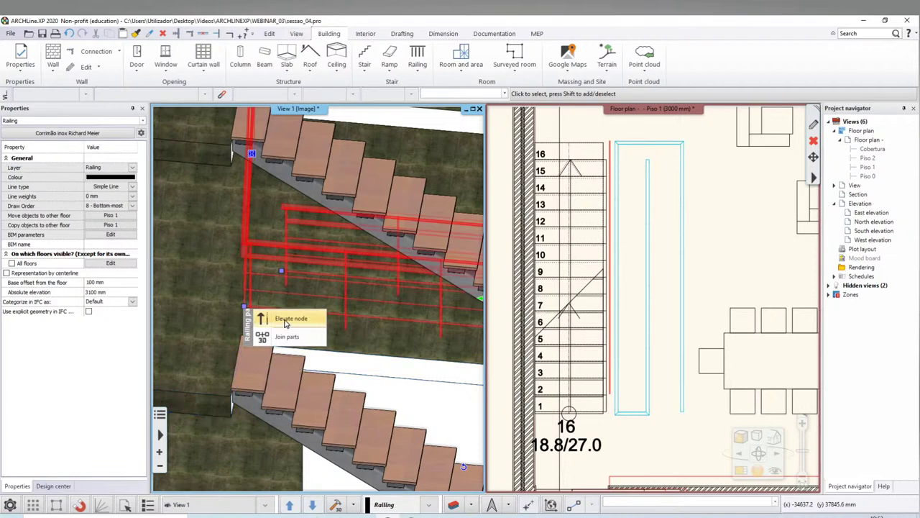
{"action": "left_click", "coordinate": [285, 321]}
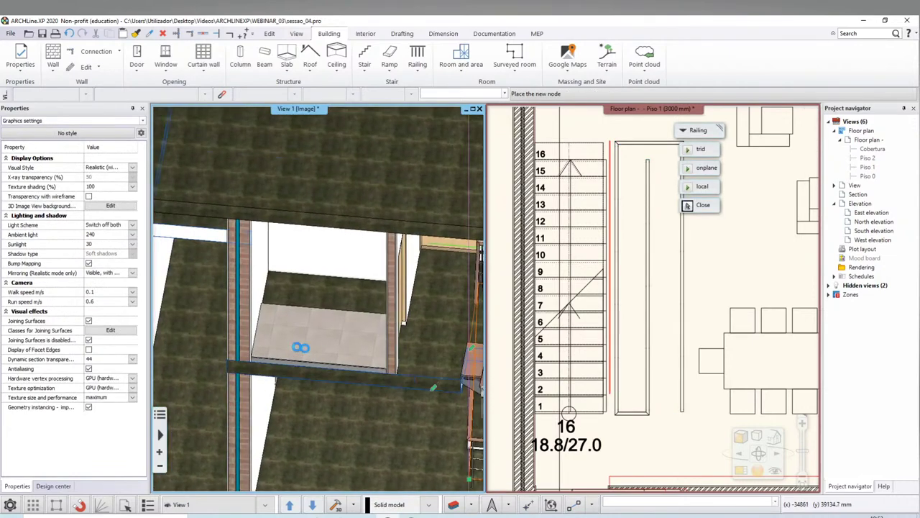
{"action": "scroll", "coordinate": [301, 347], "scroll_direction": "up", "scroll_amount": 2}
{"action": "scroll", "coordinate": [301, 347], "scroll_direction": "up", "scroll_amount": 2}
{"action": "scroll", "coordinate": [301, 347], "scroll_direction": "up", "scroll_amount": 1}
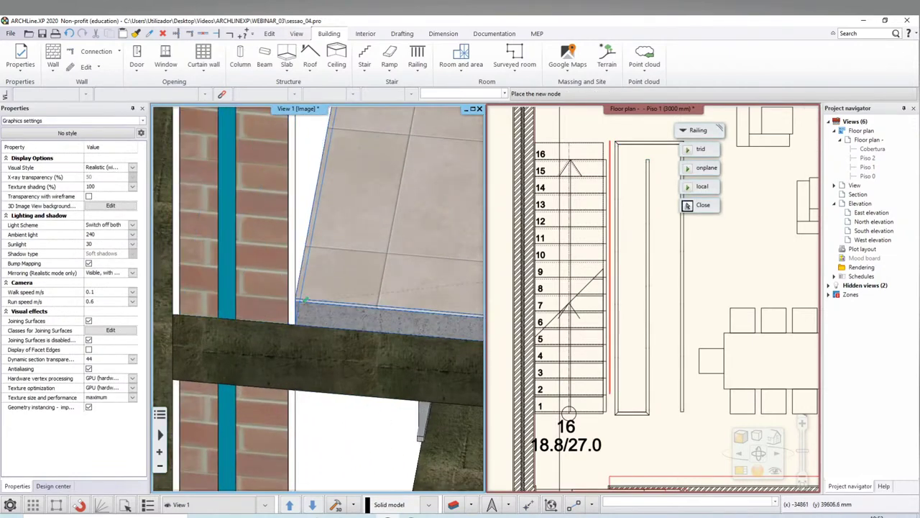
{"action": "scroll", "coordinate": [304, 301], "scroll_direction": "up", "scroll_amount": 2}
{"action": "scroll", "coordinate": [303, 300], "scroll_direction": "up", "scroll_amount": 1}
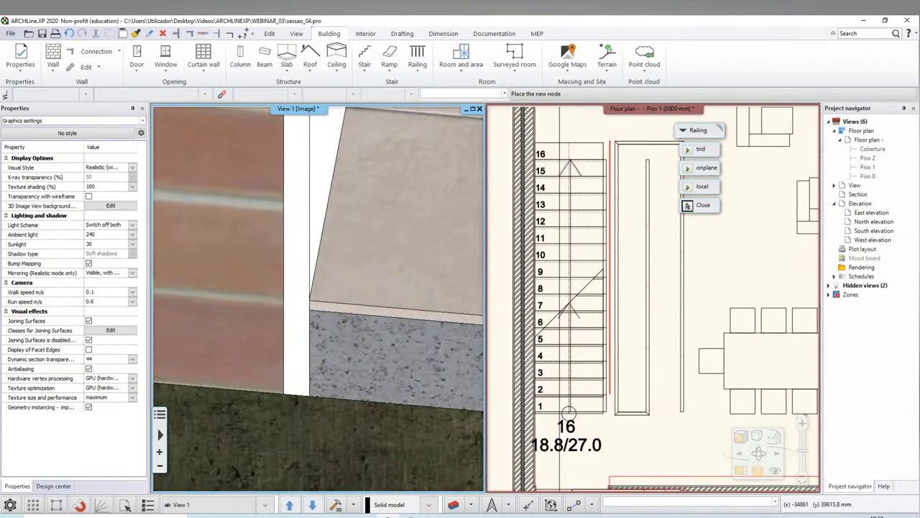
{"action": "scroll", "coordinate": [310, 302], "scroll_direction": "up", "scroll_amount": 1}
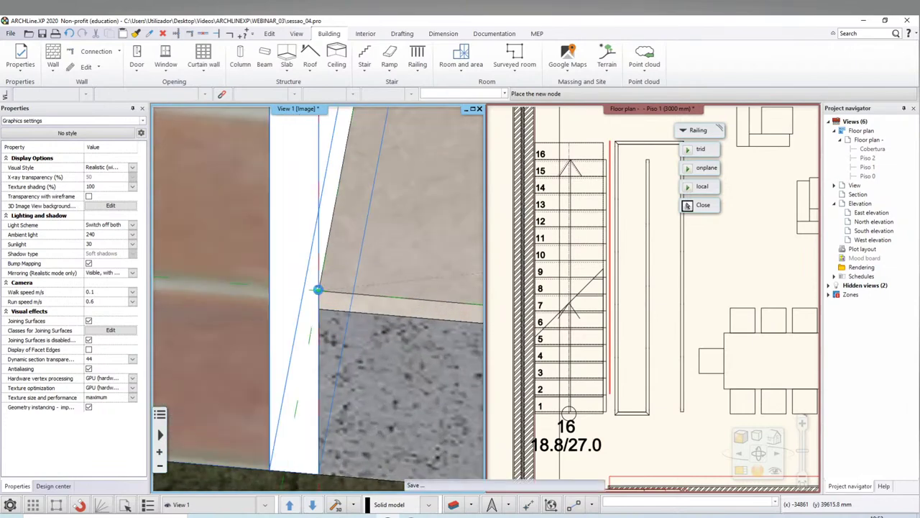
{"action": "key", "text": "Return"}
{"action": "scroll", "coordinate": [314, 302], "scroll_direction": "down", "scroll_amount": 3}
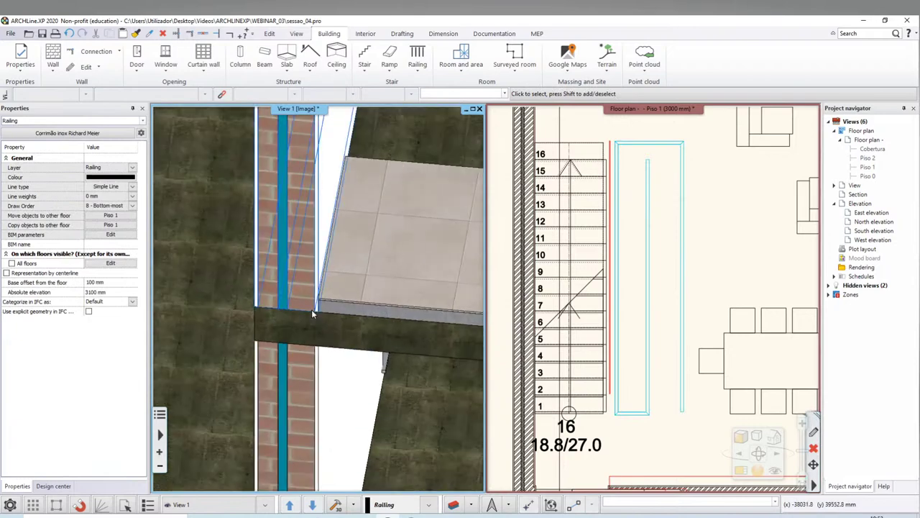
{"action": "scroll", "coordinate": [315, 314], "scroll_direction": "down", "scroll_amount": 5}
{"action": "scroll", "coordinate": [314, 314], "scroll_direction": "up", "scroll_amount": 2}
{"action": "scroll", "coordinate": [314, 315], "scroll_direction": "up", "scroll_amount": 1}
{"action": "scroll", "coordinate": [315, 315], "scroll_direction": "up", "scroll_amount": 2}
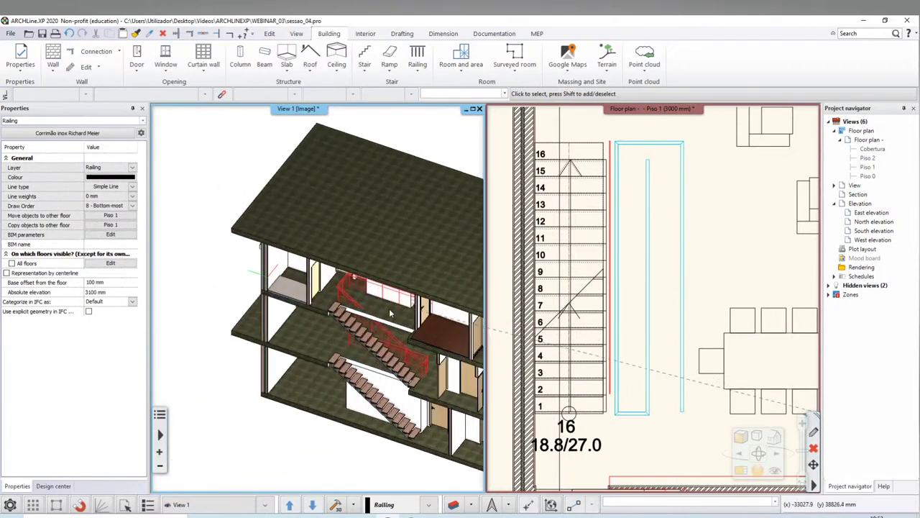
{"action": "scroll", "coordinate": [391, 460], "scroll_direction": "up", "scroll_amount": 2}
{"action": "scroll", "coordinate": [390, 460], "scroll_direction": "up", "scroll_amount": 1}
{"action": "scroll", "coordinate": [390, 460], "scroll_direction": "up", "scroll_amount": 2}
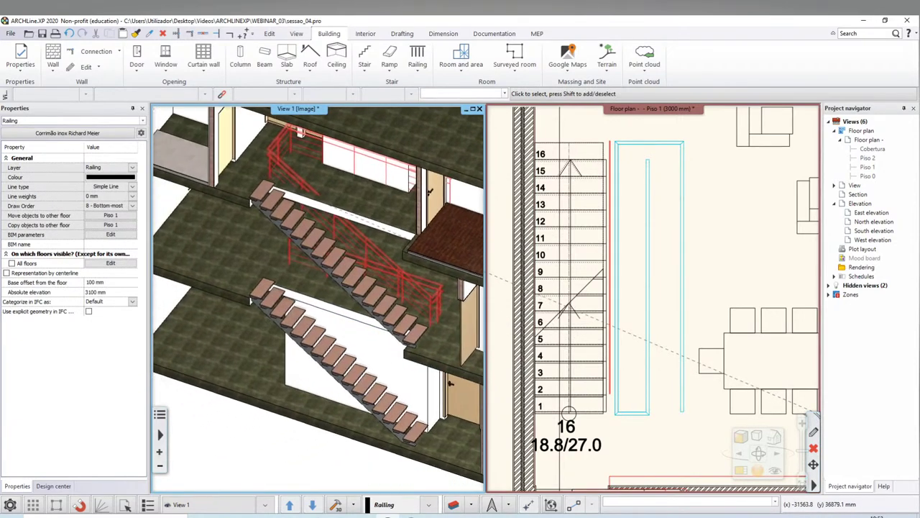
{"action": "key", "text": "Escape"}
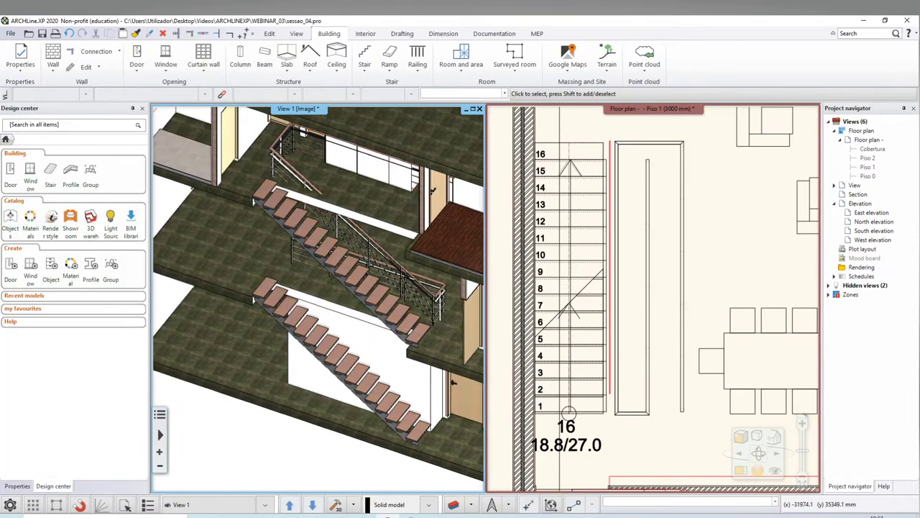
{"action": "mouse_move", "coordinate": [230, 463]}
{"action": "middle_mouse_down"}
{"action": "mouse_move", "coordinate": [462, 327]}
{"action": "mouse_move", "coordinate": [422, 298]}
{"action": "mouse_move", "coordinate": [346, 199]}
{"action": "middle_mouse_up"}
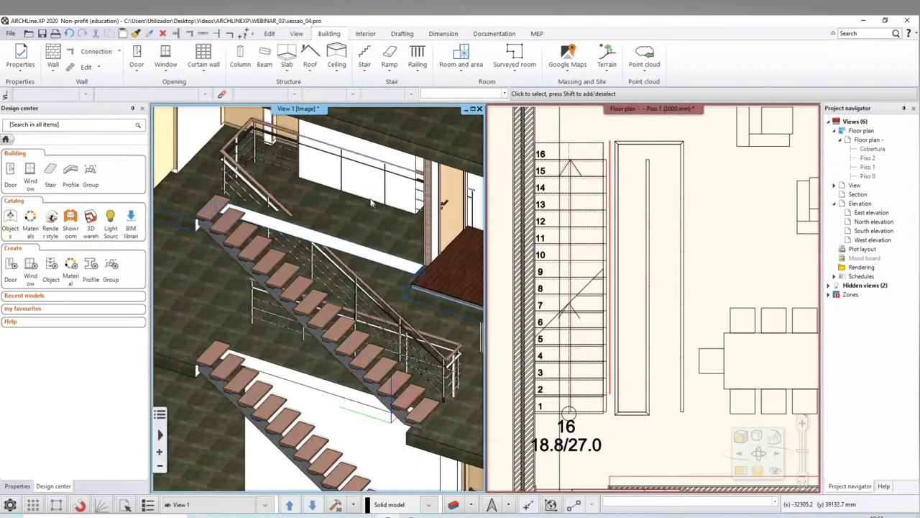
{"action": "scroll", "coordinate": [346, 199], "scroll_direction": "up", "scroll_amount": 2}
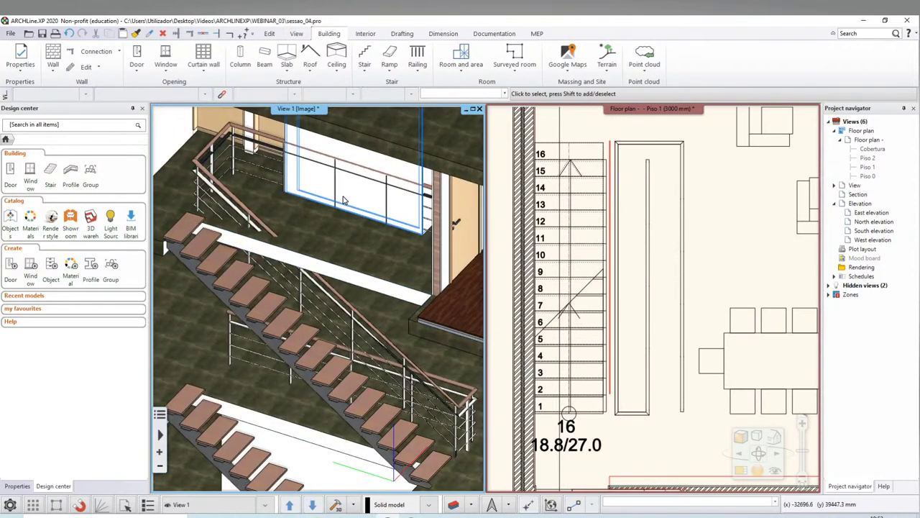
{"action": "scroll", "coordinate": [302, 353], "scroll_direction": "up", "scroll_amount": 2}
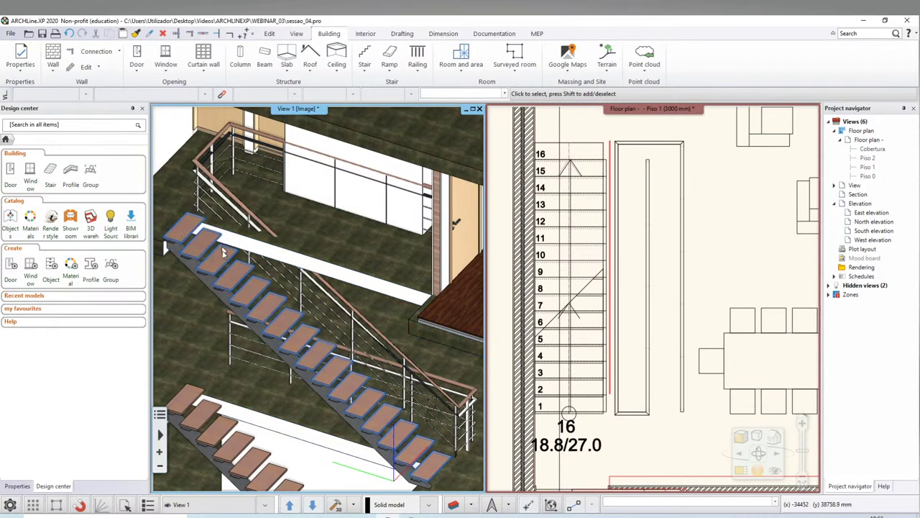
{"action": "scroll", "coordinate": [317, 344], "scroll_direction": "up", "scroll_amount": 2}
{"action": "scroll", "coordinate": [324, 338], "scroll_direction": "up", "scroll_amount": 2}
{"action": "scroll", "coordinate": [327, 335], "scroll_direction": "up", "scroll_amount": 1}
{"action": "mouse_move", "coordinate": [326, 335]}
{"action": "middle_mouse_down"}
{"action": "mouse_move", "coordinate": [398, 314]}
{"action": "mouse_move", "coordinate": [413, 364]}
{"action": "mouse_move", "coordinate": [302, 230]}
{"action": "middle_mouse_up"}
{"action": "left_click", "coordinate": [291, 218]}
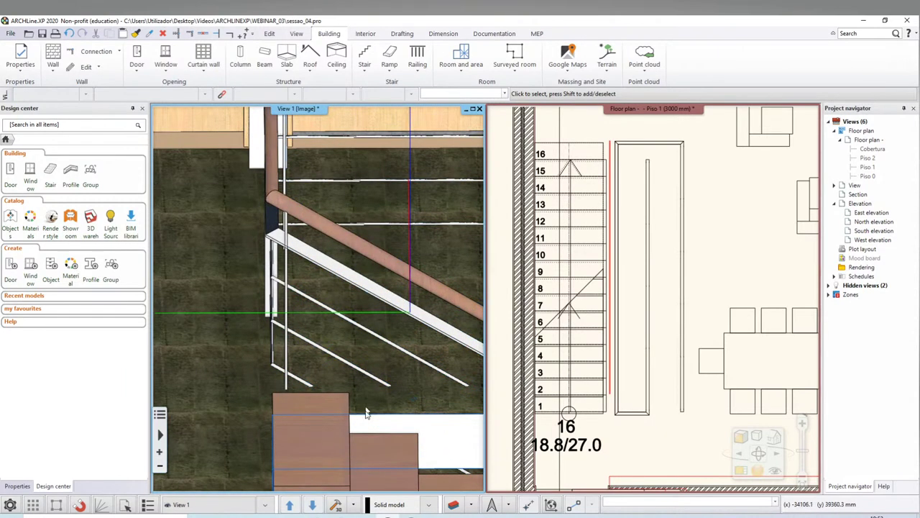
{"action": "mouse_move", "coordinate": [350, 400]}
{"action": "middle_mouse_down"}
{"action": "mouse_move", "coordinate": [338, 307]}
{"action": "mouse_move", "coordinate": [414, 390]}
{"action": "mouse_move", "coordinate": [330, 327]}
{"action": "middle_mouse_up"}
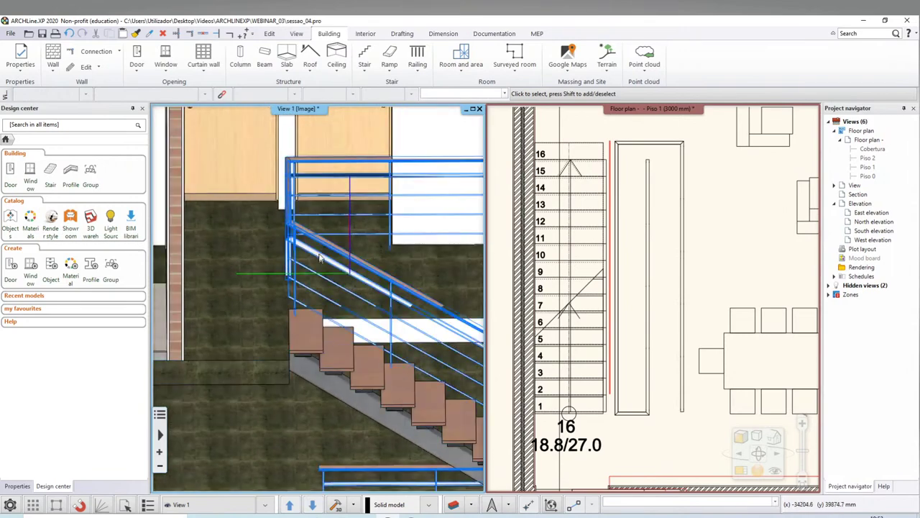
{"action": "left_click", "coordinate": [331, 327]}
{"action": "scroll", "coordinate": [322, 315], "scroll_direction": "down", "scroll_amount": 2}
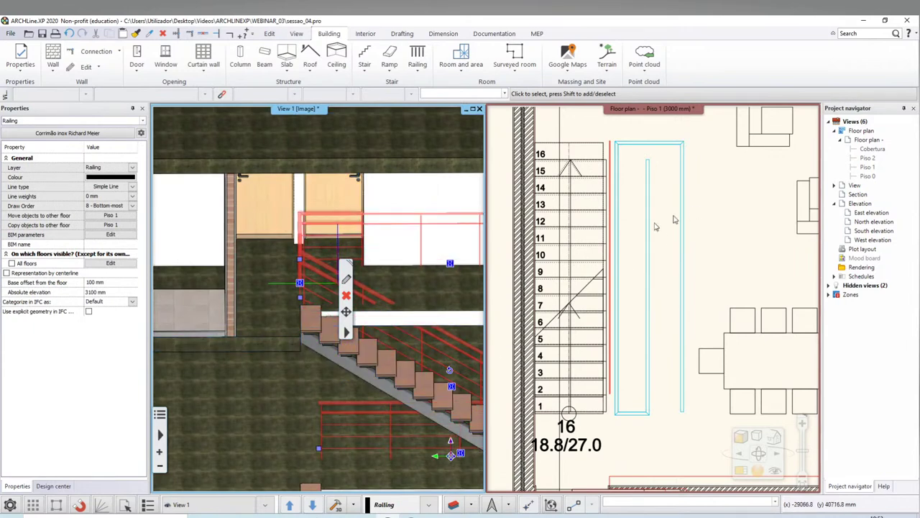
Insert a new node at the intersection point along the railing's straight edge in the Piso 1 plan
{"action": "left_click", "coordinate": [652, 175]}
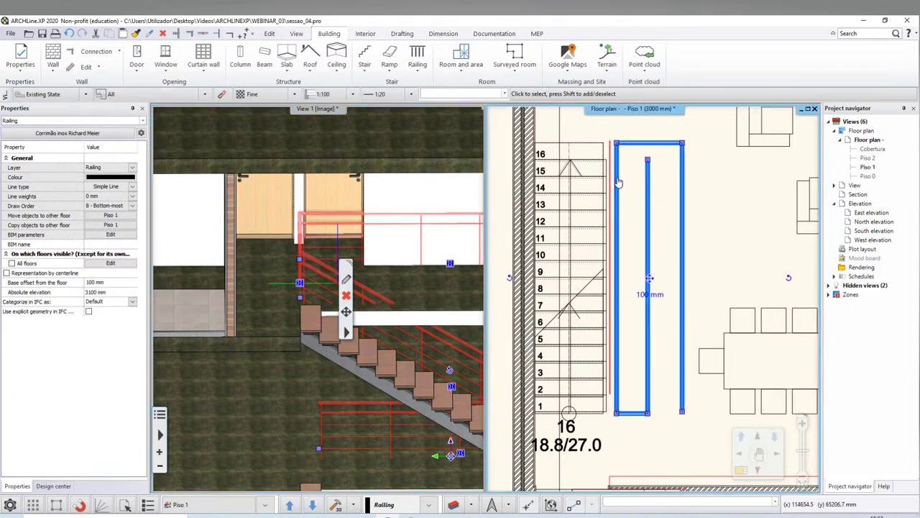
{"action": "scroll", "coordinate": [618, 178], "scroll_direction": "up", "scroll_amount": 3}
{"action": "scroll", "coordinate": [647, 186], "scroll_direction": "up", "scroll_amount": 2}
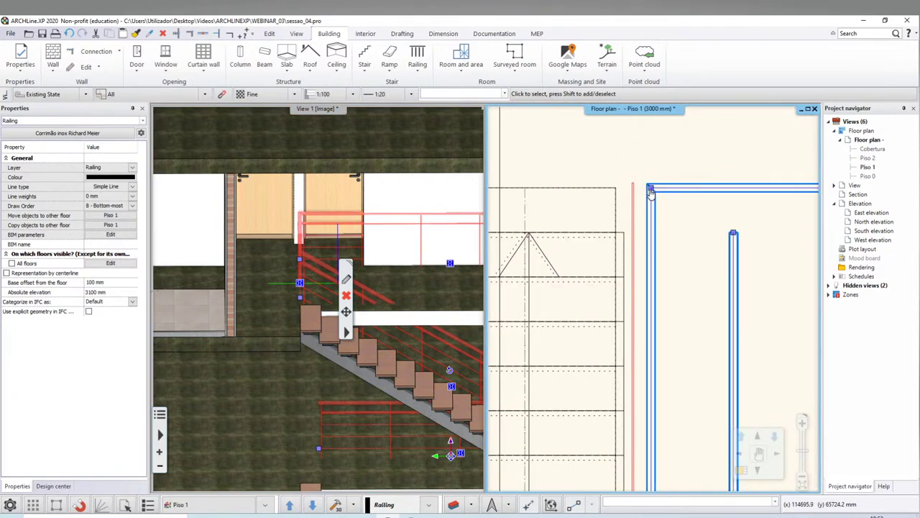
{"action": "mouse_move", "coordinate": [648, 281]}
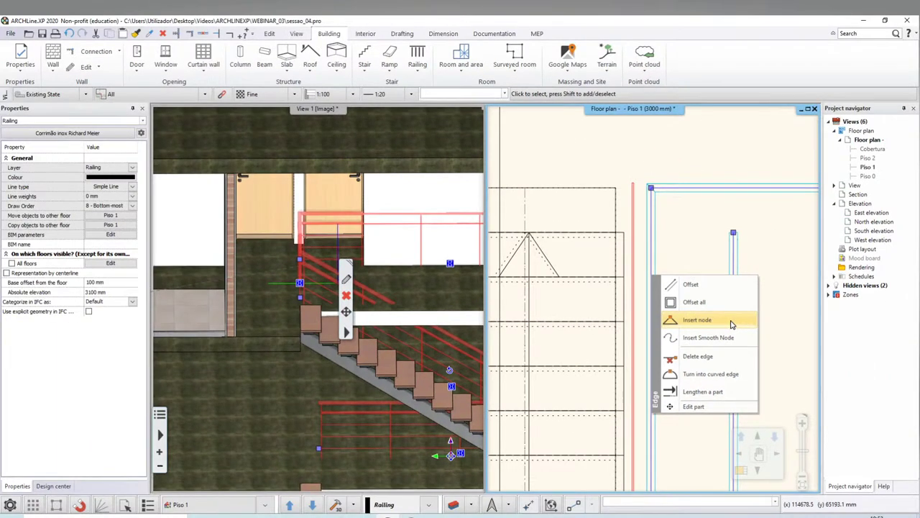
{"action": "left_click", "coordinate": [731, 325]}
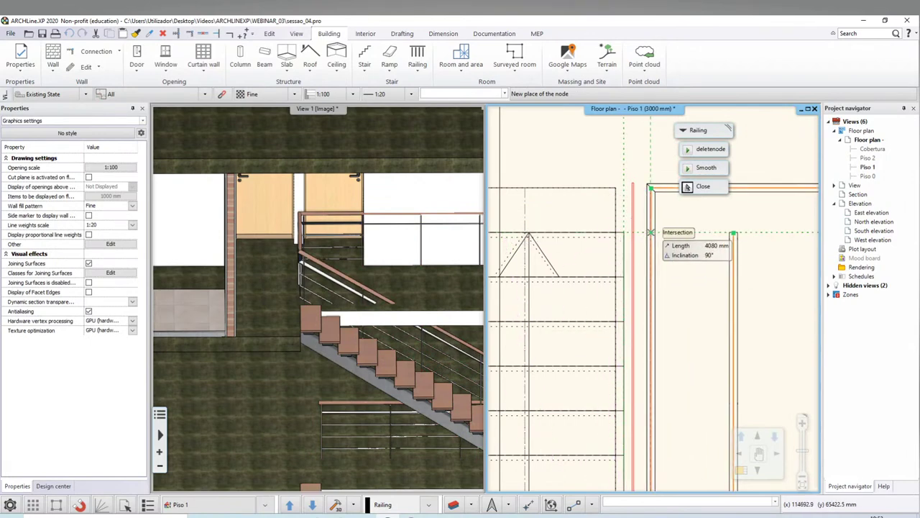
{"action": "left_click", "coordinate": [650, 232]}
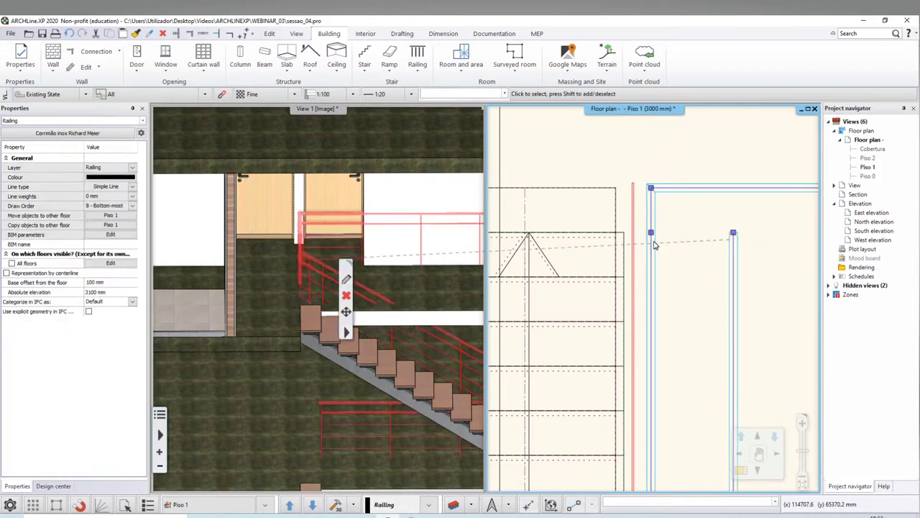
{"action": "scroll", "coordinate": [701, 432], "scroll_direction": "up", "scroll_amount": 3}
{"action": "scroll", "coordinate": [690, 428], "scroll_direction": "up", "scroll_amount": 2}
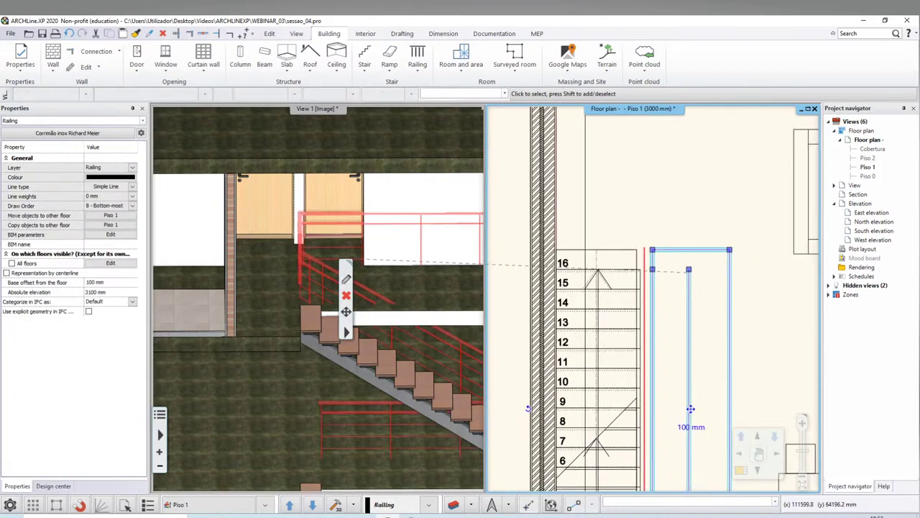
{"action": "scroll", "coordinate": [356, 285], "scroll_direction": "down", "scroll_amount": 2}
{"action": "scroll", "coordinate": [355, 285], "scroll_direction": "up", "scroll_amount": 1}
{"action": "scroll", "coordinate": [307, 302], "scroll_direction": "up", "scroll_amount": 1}
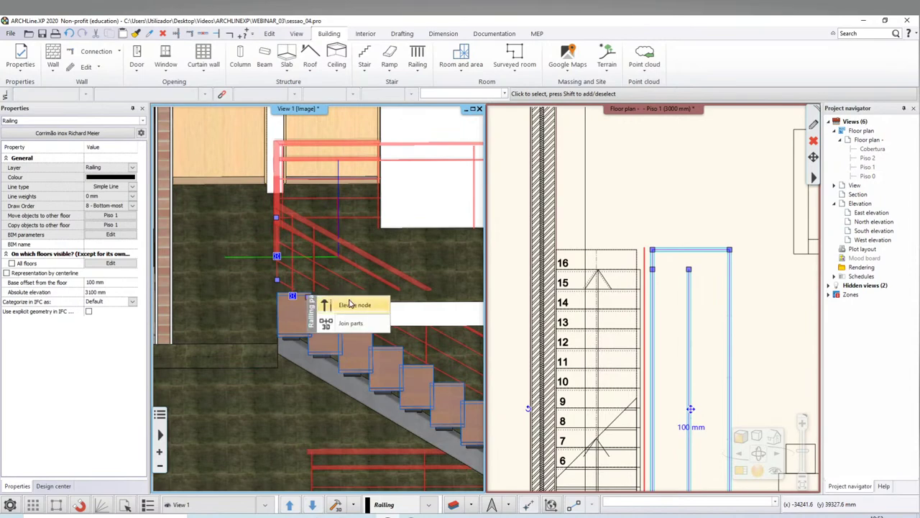
Elevate a railing node in 3D to a new height
{"action": "left_click", "coordinate": [350, 304]}
{"action": "scroll", "coordinate": [320, 328], "scroll_direction": "up", "scroll_amount": 1}
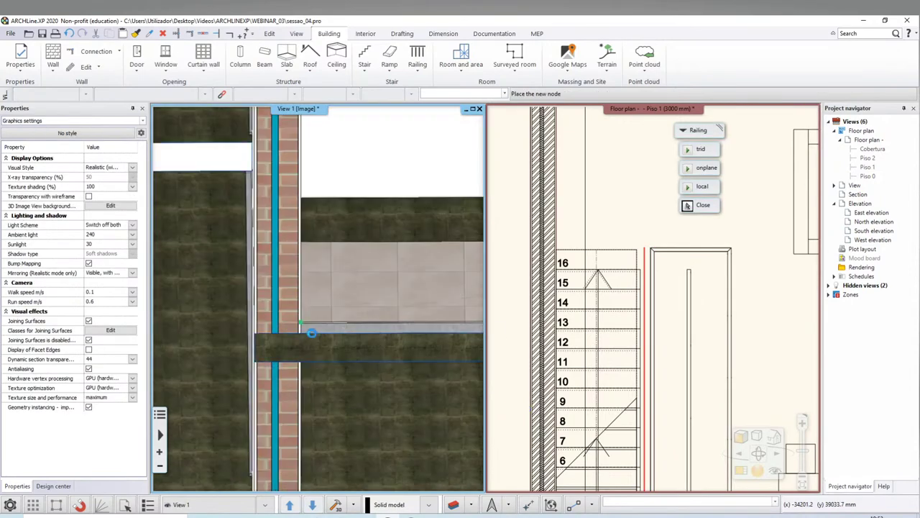
{"action": "scroll", "coordinate": [320, 328], "scroll_direction": "up", "scroll_amount": 1}
{"action": "scroll", "coordinate": [309, 309], "scroll_direction": "up", "scroll_amount": 1}
{"action": "scroll", "coordinate": [287, 288], "scroll_direction": "up", "scroll_amount": 1}
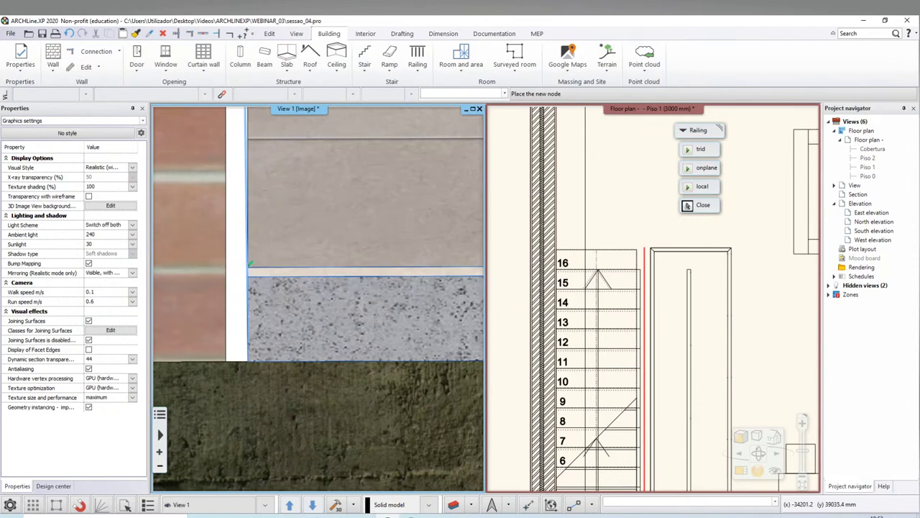
{"action": "left_click", "coordinate": [263, 266]}
{"action": "scroll", "coordinate": [323, 287], "scroll_direction": "down", "scroll_amount": 2}
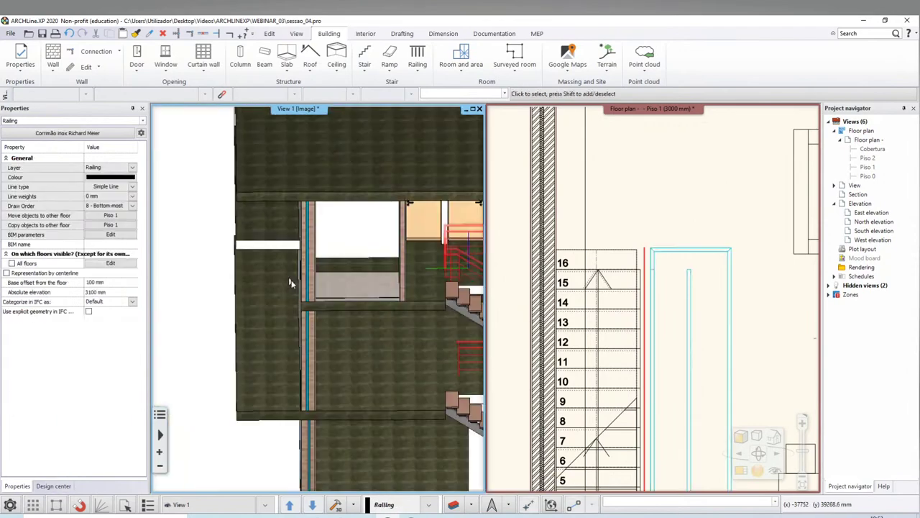
{"action": "scroll", "coordinate": [392, 311], "scroll_direction": "down", "scroll_amount": 2}
{"action": "scroll", "coordinate": [392, 311], "scroll_direction": "up", "scroll_amount": 1}
{"action": "scroll", "coordinate": [359, 288], "scroll_direction": "up", "scroll_amount": 1}
{"action": "scroll", "coordinate": [335, 254], "scroll_direction": "up", "scroll_amount": 1}
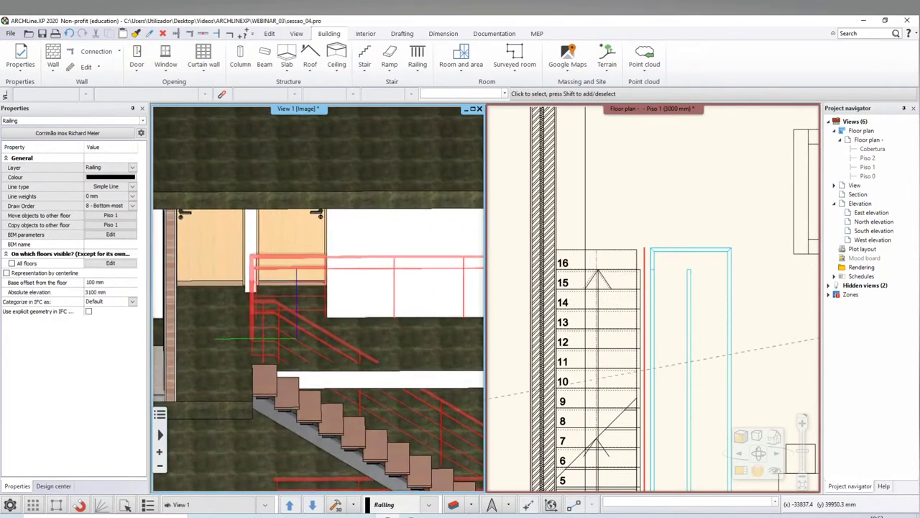
{"action": "scroll", "coordinate": [335, 255], "scroll_direction": "up", "scroll_amount": 1}
Inspect the railing's lower end post in 3D and select the stair railing
{"action": "mouse_move", "coordinate": [327, 325]}
{"action": "middle_mouse_down"}
{"action": "mouse_move", "coordinate": [410, 320]}
{"action": "mouse_move", "coordinate": [400, 328]}
{"action": "middle_mouse_up"}
{"action": "scroll", "coordinate": [359, 266], "scroll_direction": "up", "scroll_amount": 2}
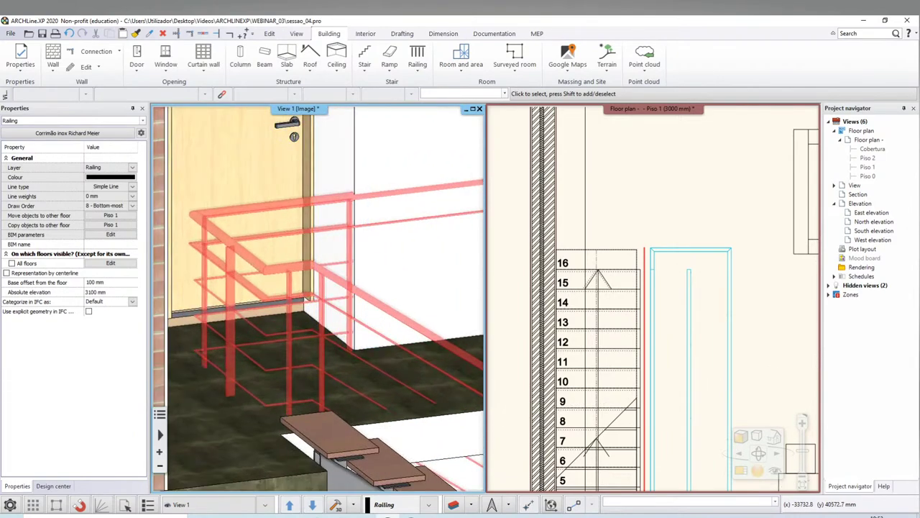
{"action": "scroll", "coordinate": [388, 281], "scroll_direction": "up", "scroll_amount": 2}
{"action": "scroll", "coordinate": [424, 294], "scroll_direction": "up", "scroll_amount": 2}
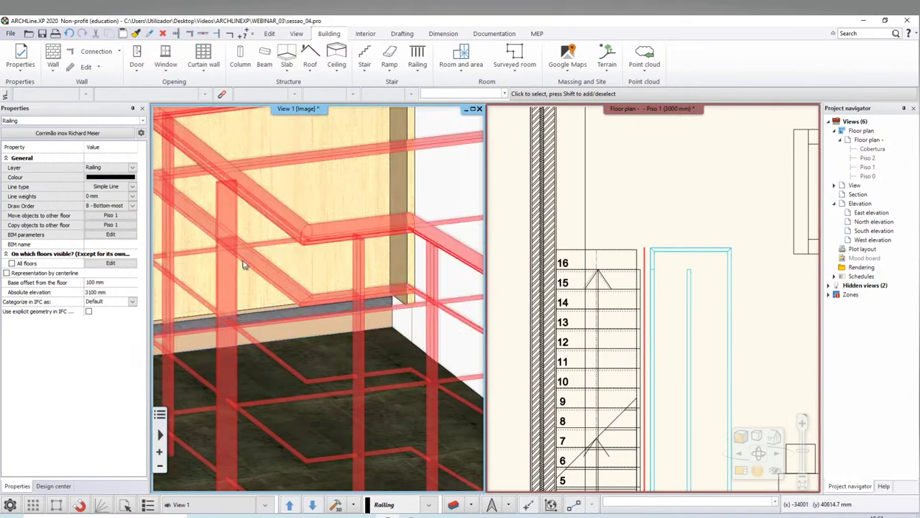
{"action": "scroll", "coordinate": [417, 317], "scroll_direction": "down", "scroll_amount": 2}
{"action": "scroll", "coordinate": [388, 338], "scroll_direction": "down", "scroll_amount": 2}
{"action": "scroll", "coordinate": [357, 363], "scroll_direction": "down", "scroll_amount": 2}
{"action": "scroll", "coordinate": [354, 356], "scroll_direction": "down", "scroll_amount": 2}
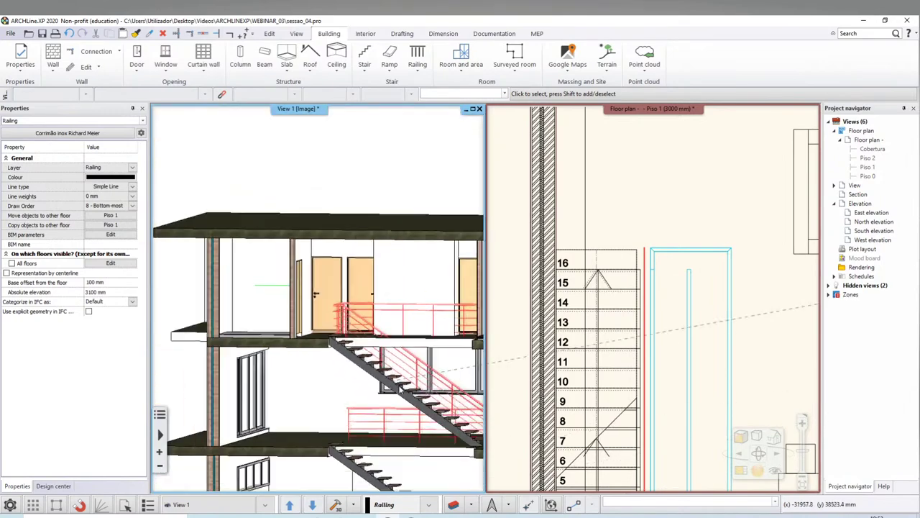
{"action": "scroll", "coordinate": [346, 337], "scroll_direction": "up", "scroll_amount": 2}
{"action": "scroll", "coordinate": [338, 320], "scroll_direction": "up", "scroll_amount": 2}
{"action": "scroll", "coordinate": [328, 300], "scroll_direction": "up", "scroll_amount": 2}
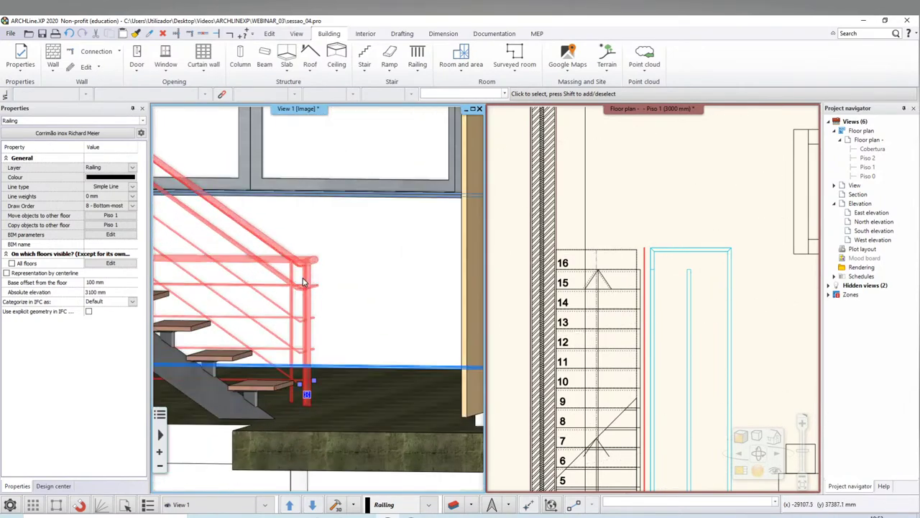
{"action": "scroll", "coordinate": [320, 280], "scroll_direction": "up", "scroll_amount": 2}
{"action": "scroll", "coordinate": [314, 268], "scroll_direction": "down", "scroll_amount": 2}
{"action": "scroll", "coordinate": [311, 338], "scroll_direction": "up", "scroll_amount": 1}
{"action": "scroll", "coordinate": [309, 378], "scroll_direction": "up", "scroll_amount": 1}
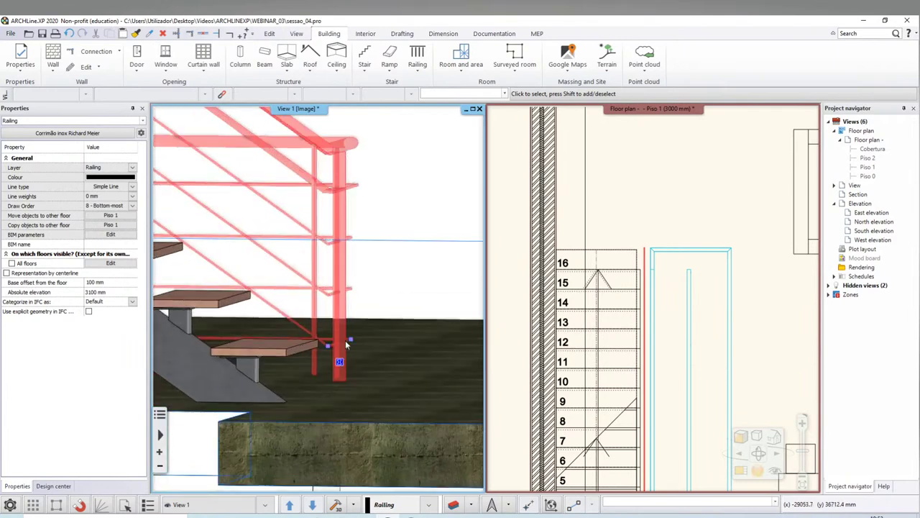
{"action": "scroll", "coordinate": [306, 375], "scroll_direction": "up", "scroll_amount": 2}
{"action": "scroll", "coordinate": [314, 352], "scroll_direction": "down", "scroll_amount": 3}
{"action": "scroll", "coordinate": [313, 349], "scroll_direction": "down", "scroll_amount": 1}
{"action": "scroll", "coordinate": [317, 359], "scroll_direction": "down", "scroll_amount": 1}
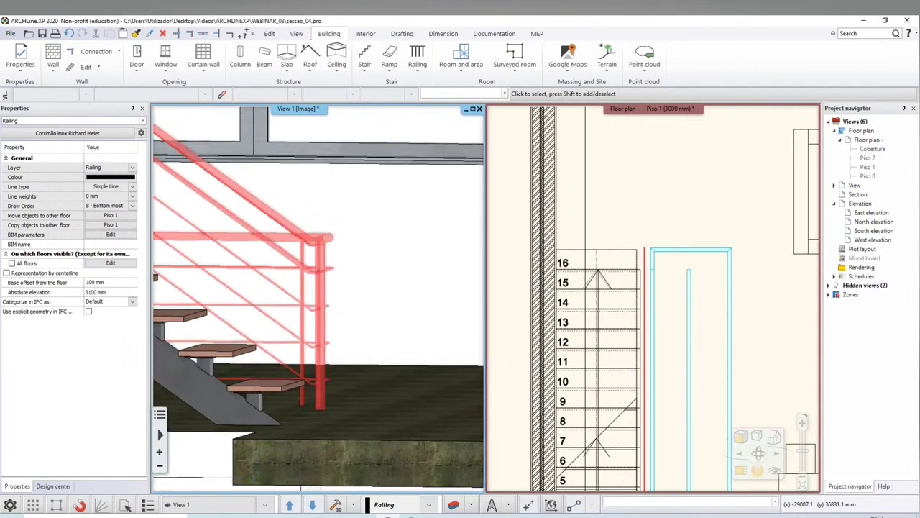
{"action": "left_click", "coordinate": [329, 389]}
Offset the railing's end edge by 150 mm at the stair foot
{"action": "scroll", "coordinate": [669, 360], "scroll_direction": "down", "scroll_amount": 2}
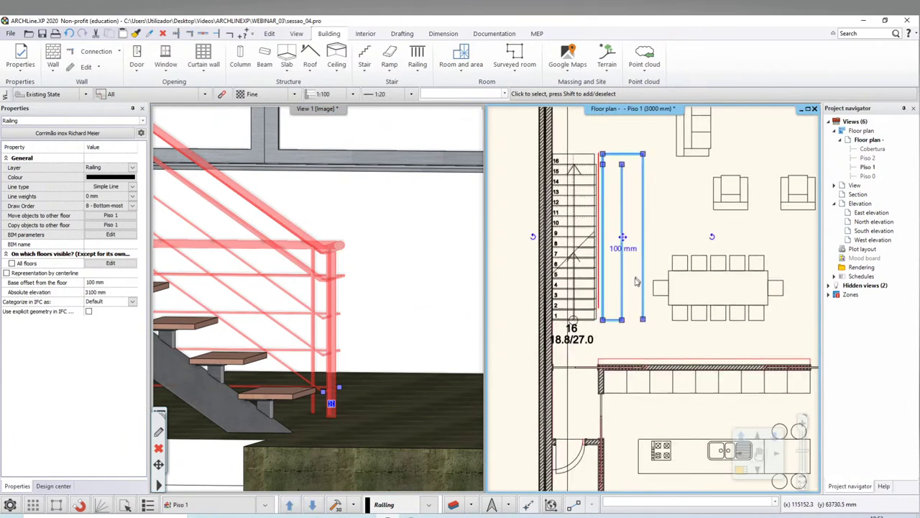
{"action": "scroll", "coordinate": [640, 330], "scroll_direction": "up", "scroll_amount": 2}
{"action": "right_click", "coordinate": [630, 316]}
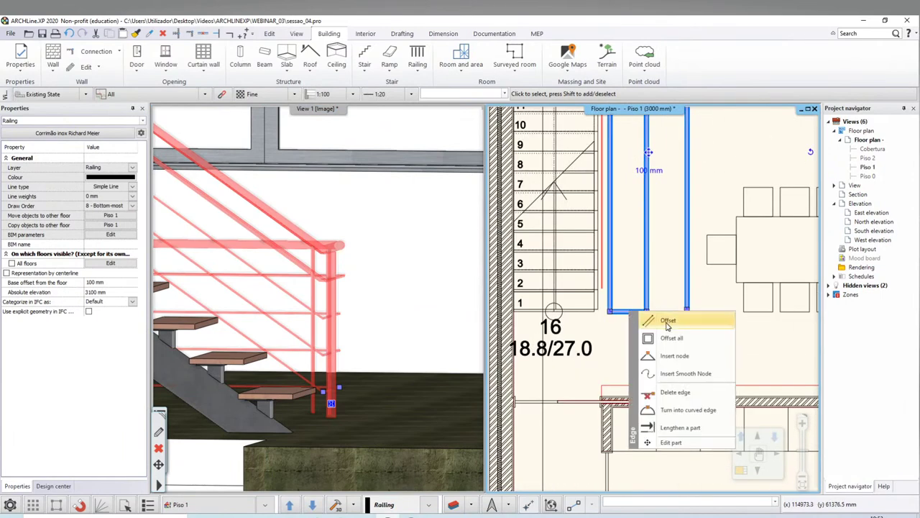
{"action": "left_click", "coordinate": [667, 321]}
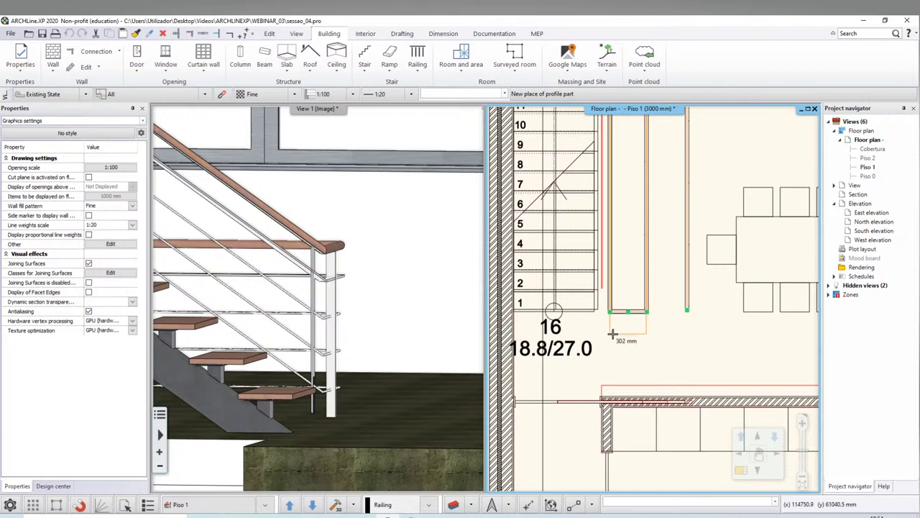
{"action": "type", "text": "150"}
{"action": "key", "text": "Return"}
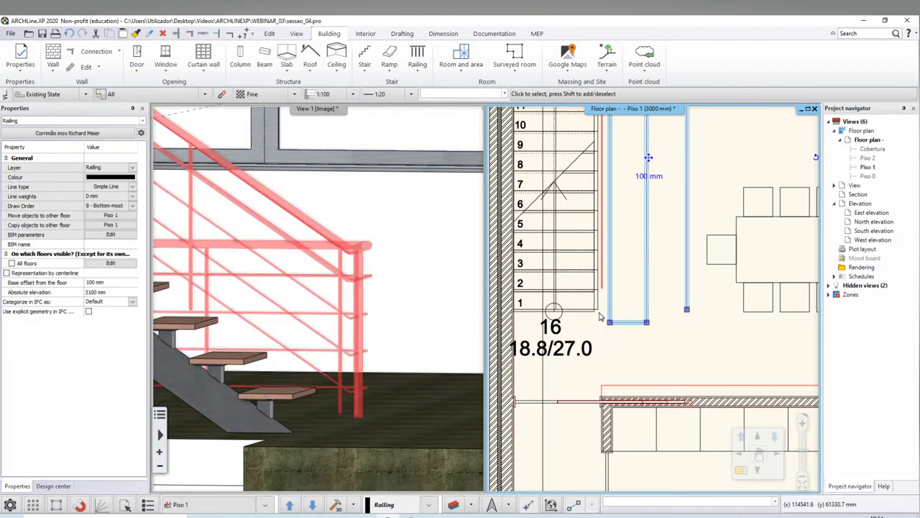
Insert a corner node at the intersection point on the railing's lower end
{"action": "scroll", "coordinate": [601, 316], "scroll_direction": "up", "scroll_amount": 1}
{"action": "right_click", "coordinate": [631, 317]}
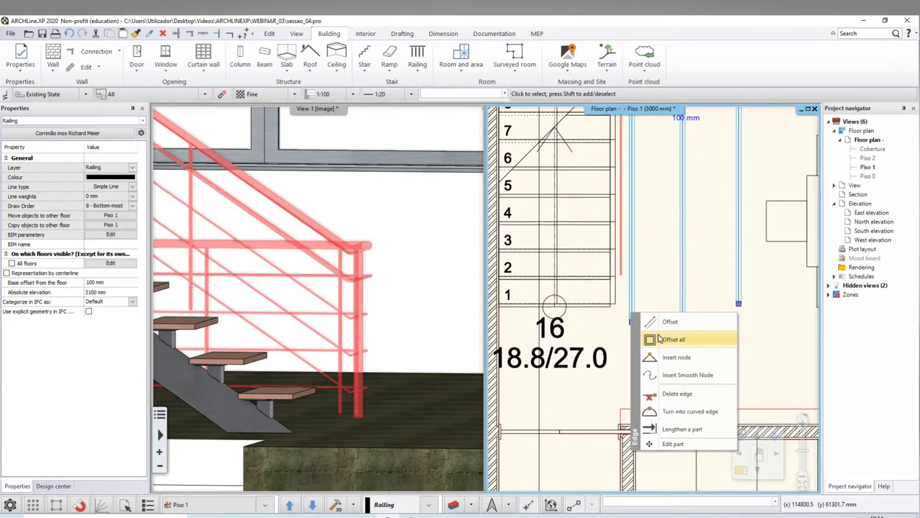
{"action": "left_click", "coordinate": [669, 357]}
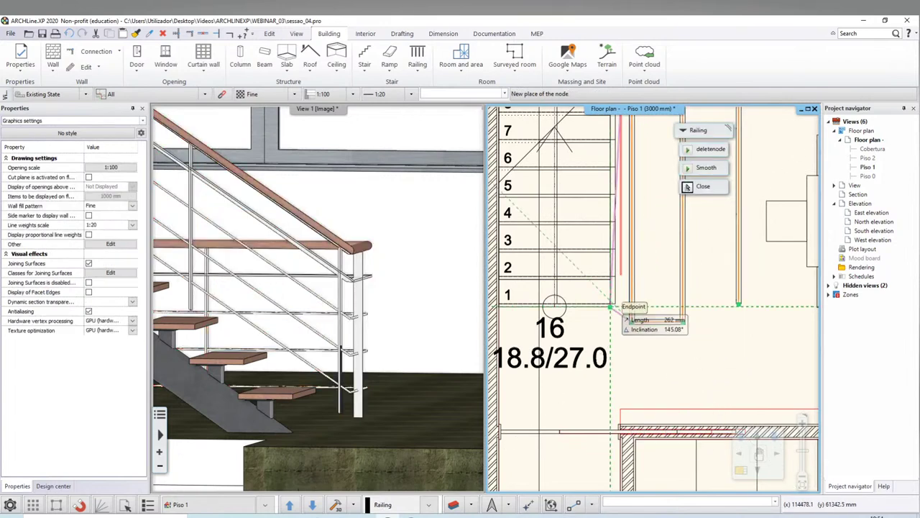
{"action": "scroll", "coordinate": [626, 294], "scroll_direction": "up", "scroll_amount": 1}
{"action": "scroll", "coordinate": [634, 284], "scroll_direction": "up", "scroll_amount": 1}
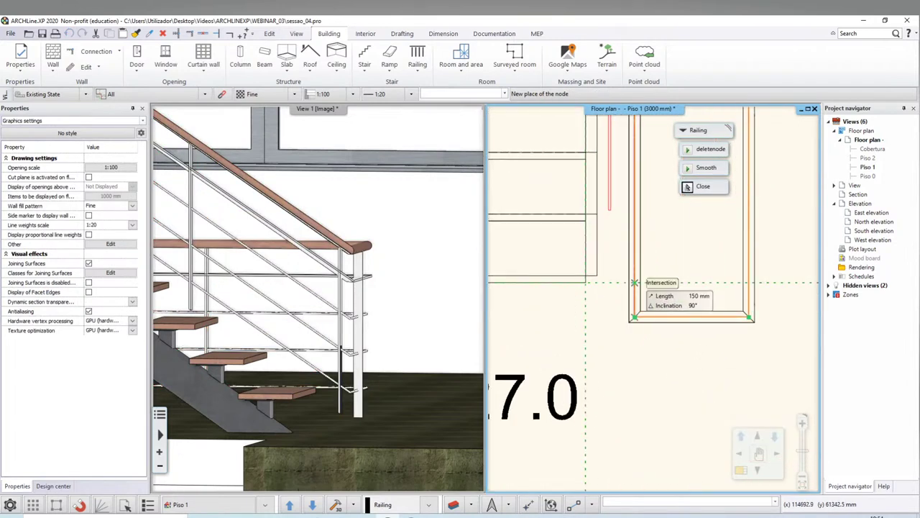
{"action": "left_click", "coordinate": [634, 282]}
{"action": "left_click", "coordinate": [353, 260]}
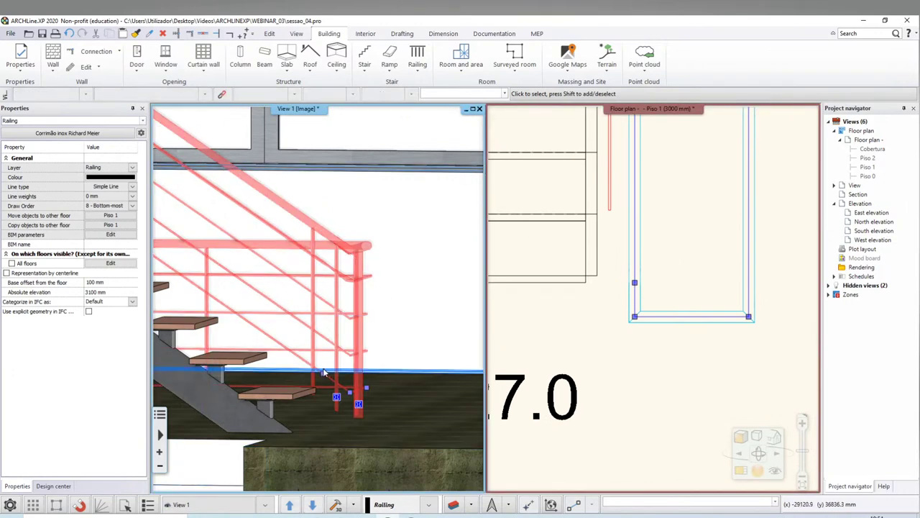
Add a new node at the snapped endpoint of the railing's end in the 3D view
{"action": "left_click", "coordinate": [347, 382]}
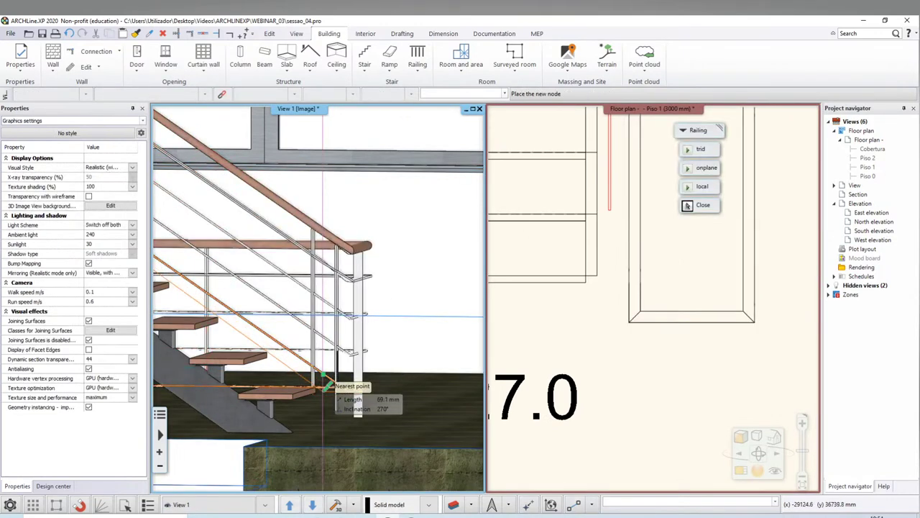
{"action": "middle_click_drag", "start_coordinate": [323, 388], "coordinate": [325, 375]}
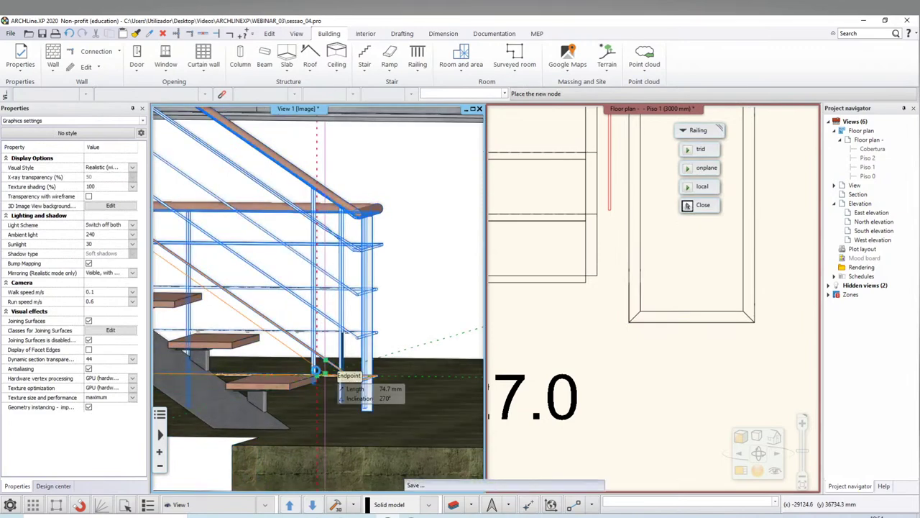
{"action": "left_click", "coordinate": [315, 371]}
{"action": "key", "text": "Return"}
{"action": "scroll", "coordinate": [336, 309], "scroll_direction": "down", "scroll_amount": 3}
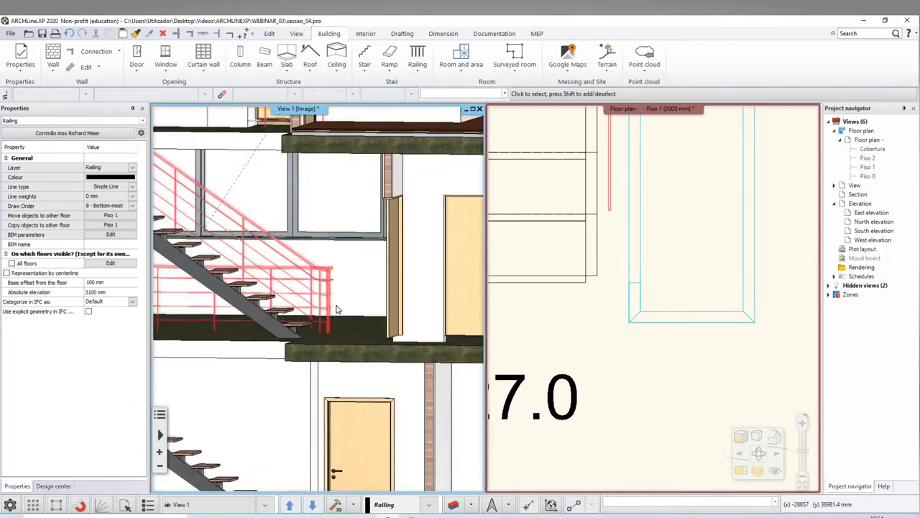
{"action": "scroll", "coordinate": [335, 314], "scroll_direction": "up", "scroll_amount": 3}
{"action": "scroll", "coordinate": [331, 321], "scroll_direction": "up", "scroll_amount": 2}
{"action": "scroll", "coordinate": [333, 328], "scroll_direction": "down", "scroll_amount": 2}
{"action": "scroll", "coordinate": [327, 352], "scroll_direction": "down", "scroll_amount": 1}
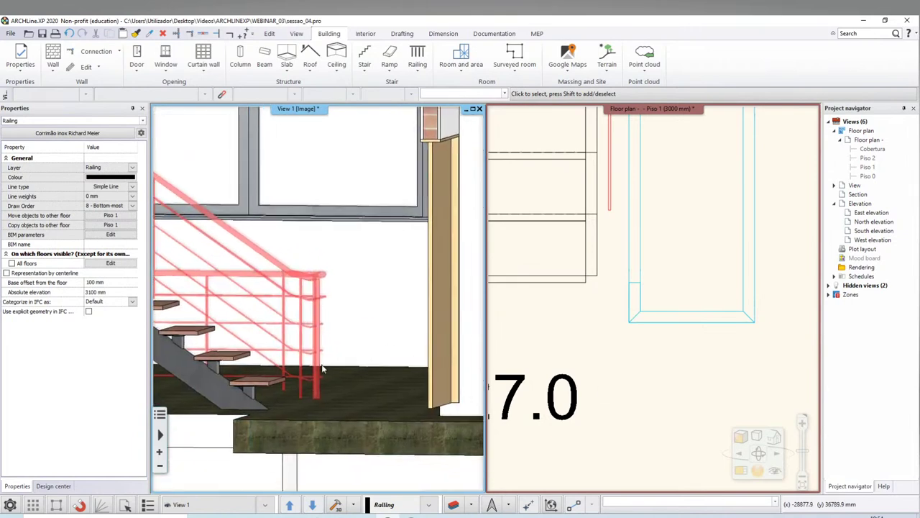
Offset a railing segment edge to a new position in the floor plan
{"action": "left_click", "coordinate": [681, 318]}
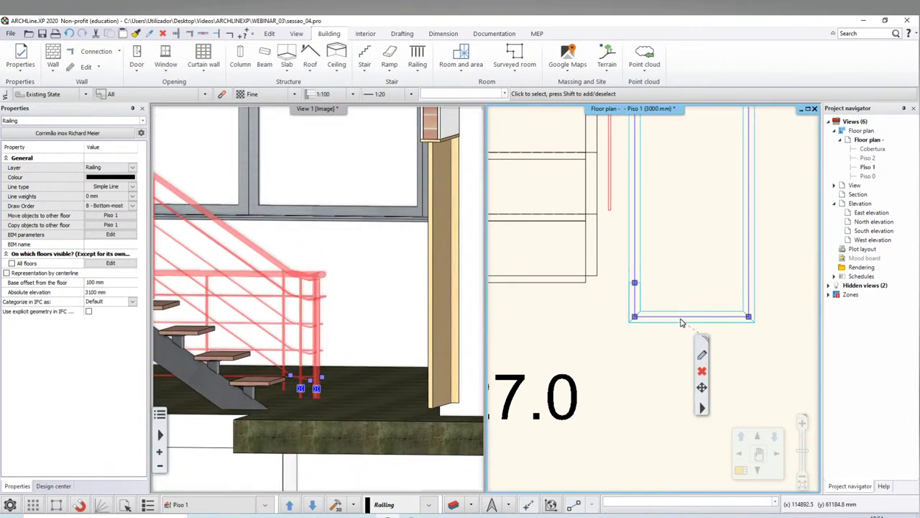
{"action": "right_click", "coordinate": [682, 323]}
{"action": "left_click", "coordinate": [711, 325]}
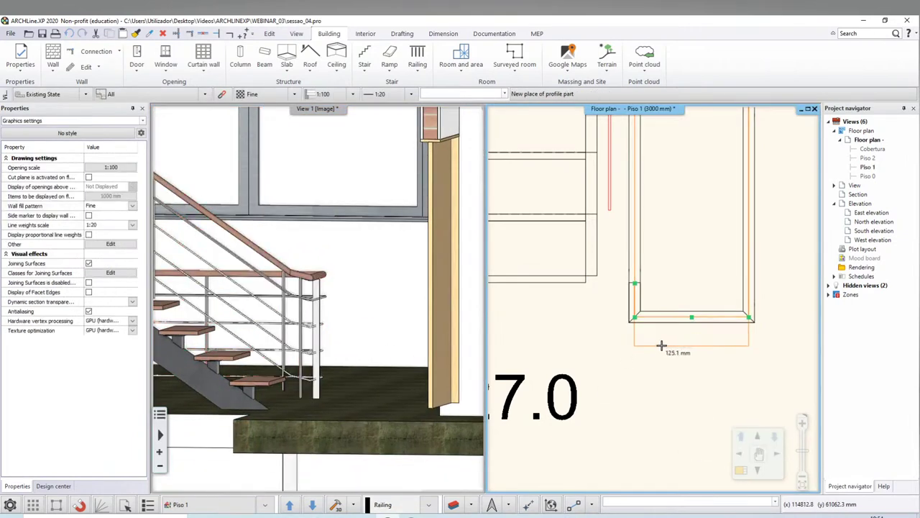
{"action": "type", "text": "150"}
{"action": "left_click", "coordinate": [663, 350]}
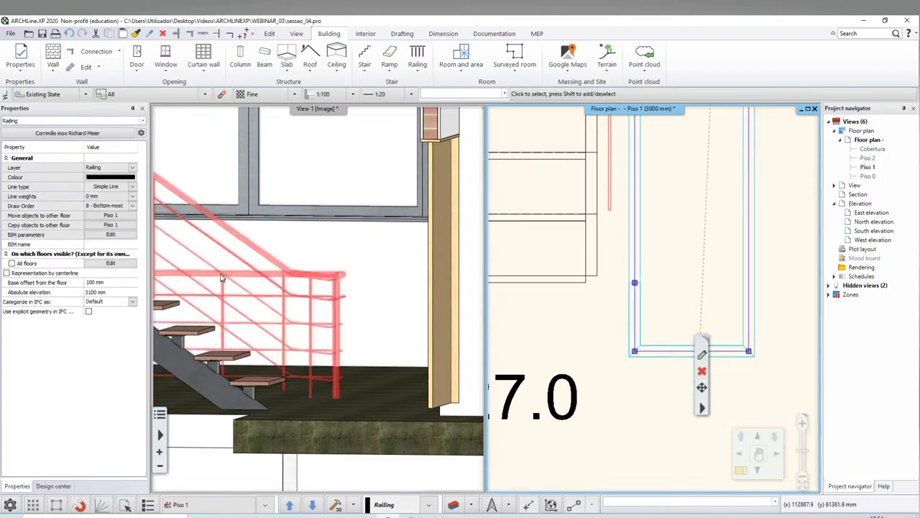
Add two elevated nodes at the railing end so it extends down to the slab
{"action": "left_click", "coordinate": [294, 278]}
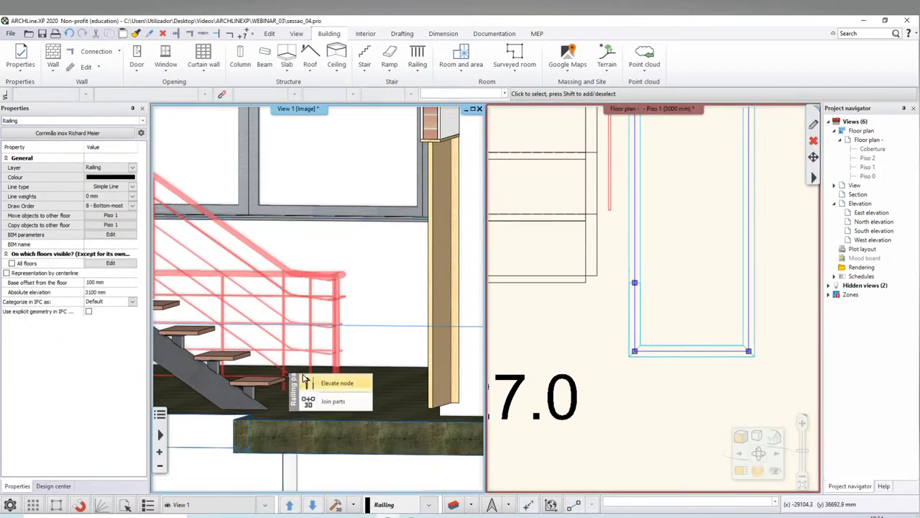
{"action": "left_click", "coordinate": [339, 386]}
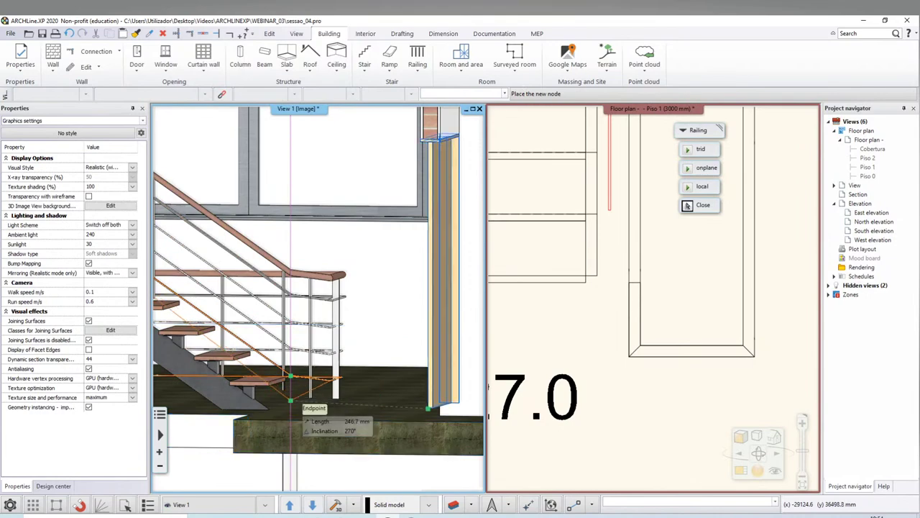
{"action": "left_click", "coordinate": [291, 400]}
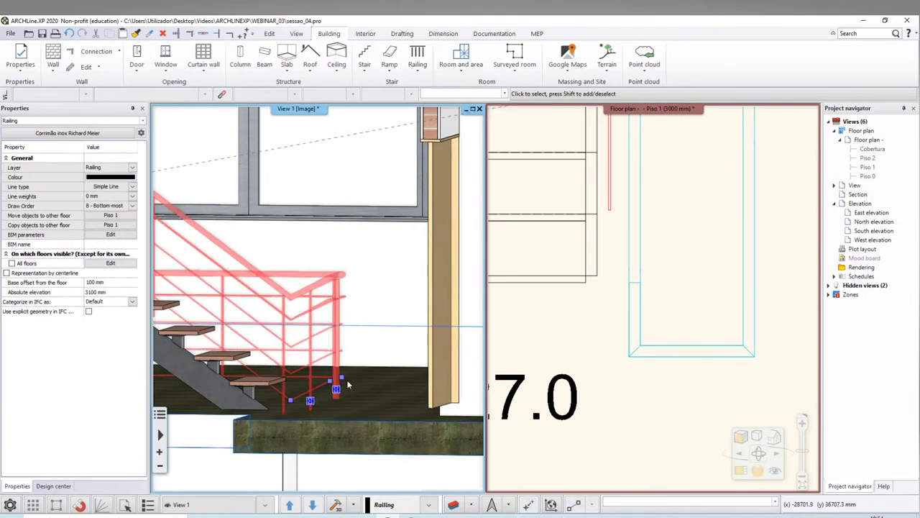
{"action": "mouse_move", "coordinate": [348, 385]}
{"action": "middle_mouse_down"}
{"action": "mouse_move", "coordinate": [363, 418]}
{"action": "mouse_move", "coordinate": [301, 367]}
{"action": "middle_mouse_up"}
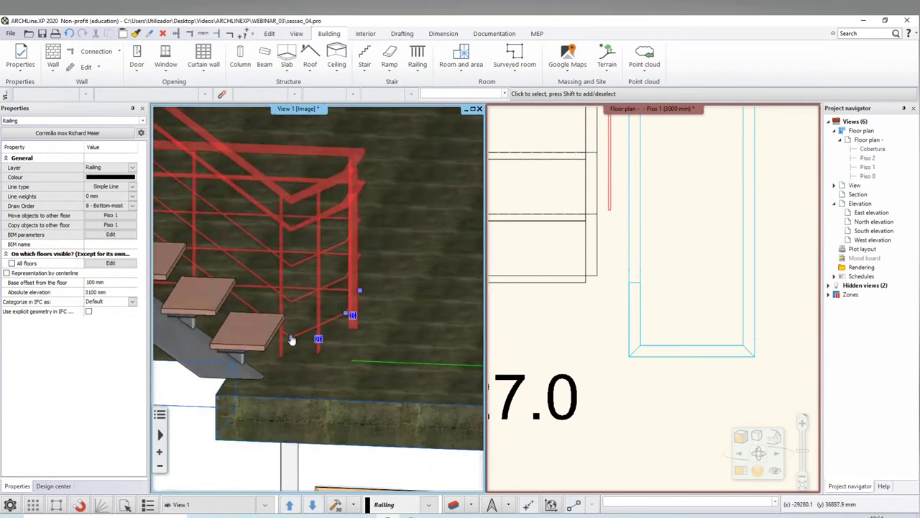
{"action": "left_click", "coordinate": [331, 345]}
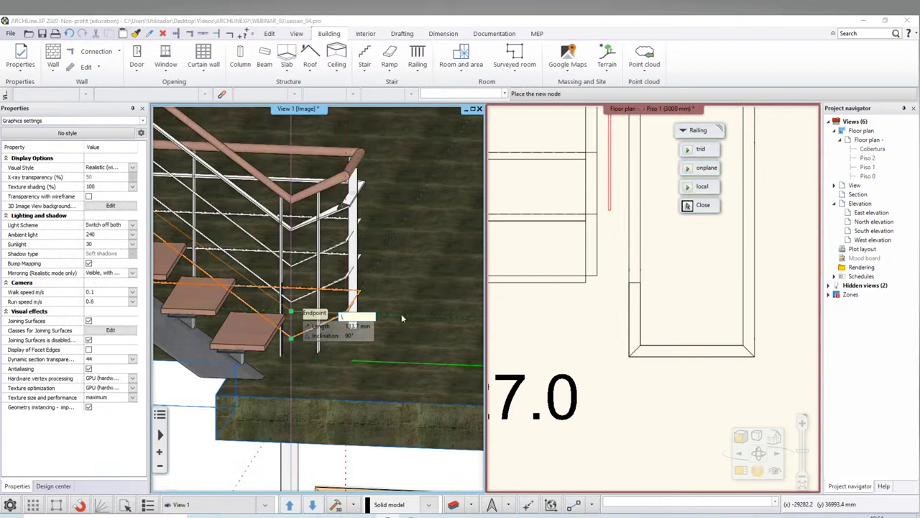
{"action": "left_click", "coordinate": [291, 313]}
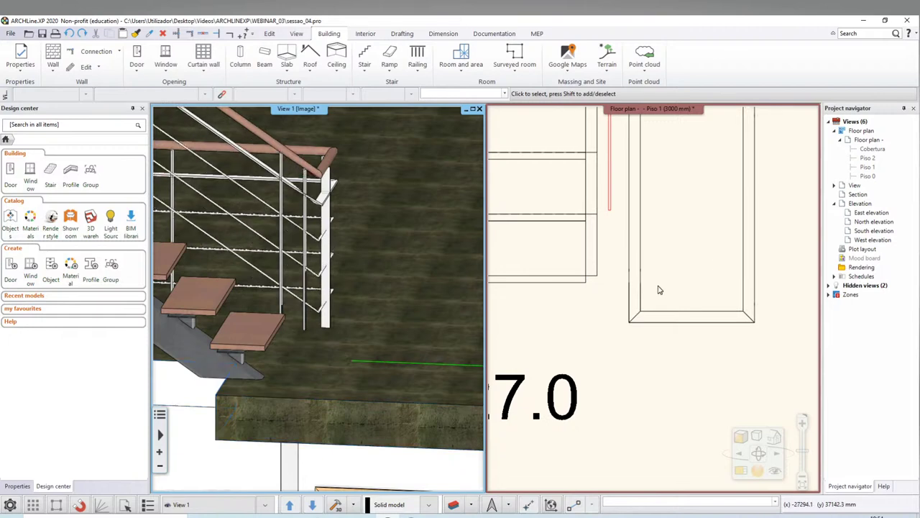
Offset the railing's end edge by 150 mm in the plan
{"action": "left_click", "coordinate": [640, 320]}
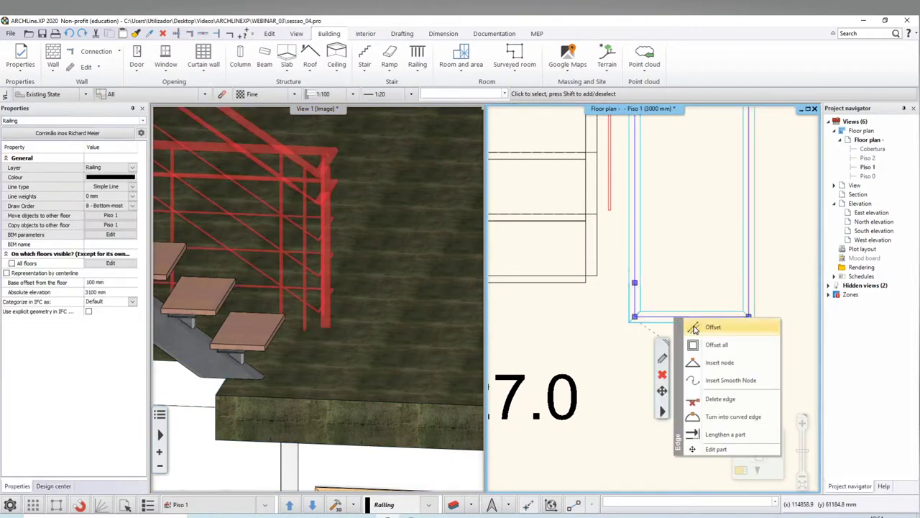
{"action": "left_click", "coordinate": [365, 338]}
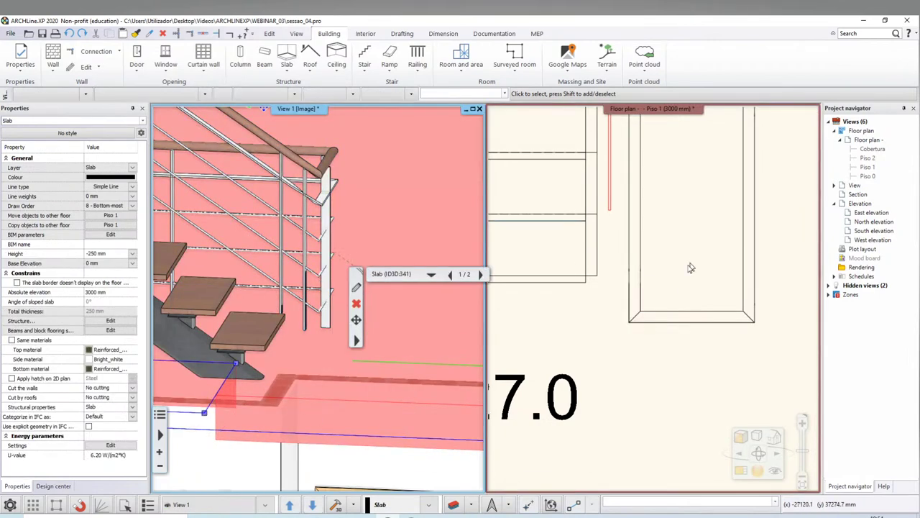
{"action": "left_click", "coordinate": [649, 323]}
{"action": "left_click", "coordinate": [670, 355]}
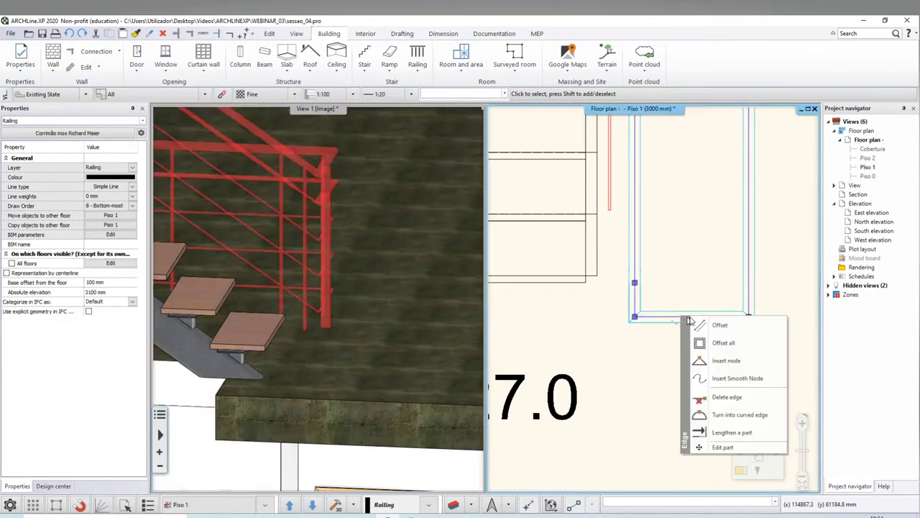
{"action": "left_click", "coordinate": [712, 324]}
{"action": "type", "text": "150"}
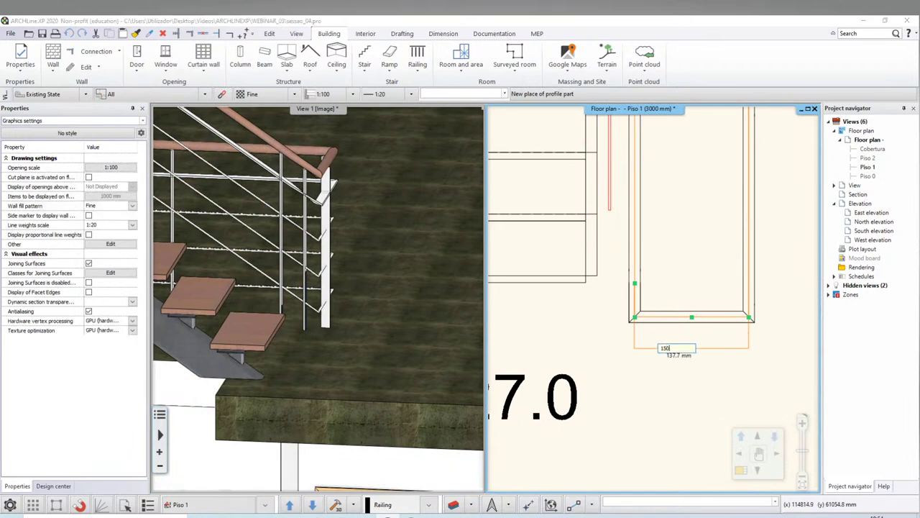
{"action": "key", "text": "Return"}
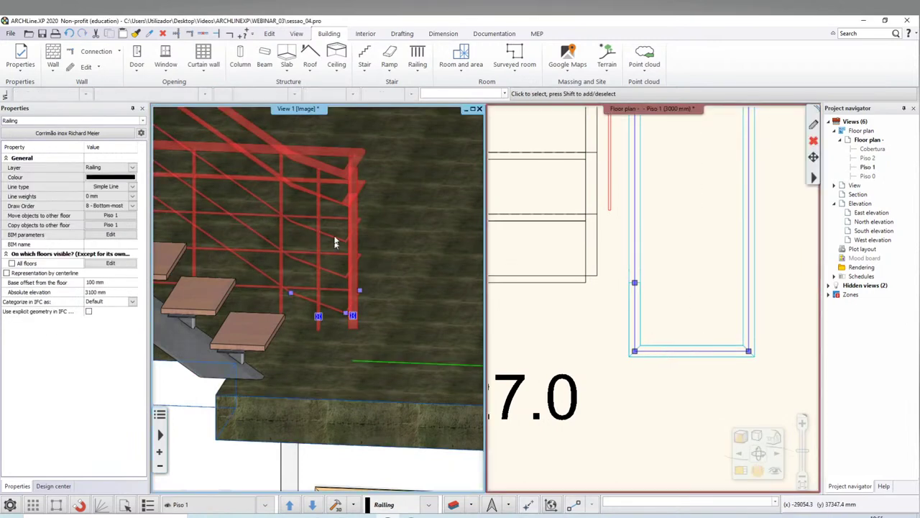
Add an elevated node to extend the railing in 3D
{"action": "left_click", "coordinate": [350, 304]}
{"action": "left_click", "coordinate": [351, 305]}
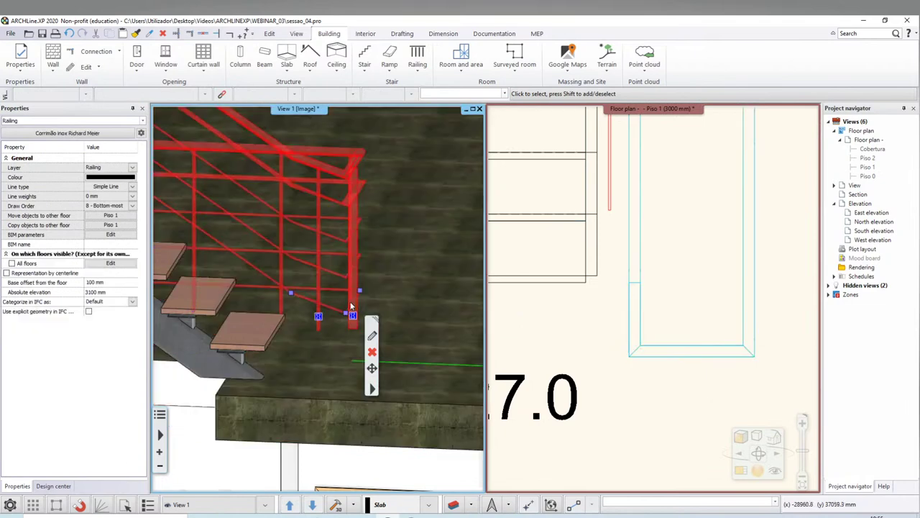
{"action": "left_click", "coordinate": [292, 296]}
{"action": "left_click", "coordinate": [316, 354]}
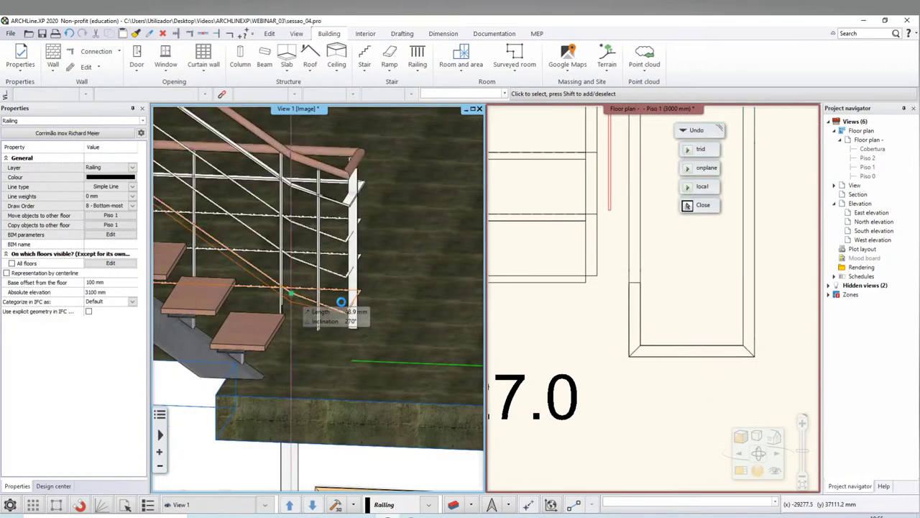
{"action": "scroll", "coordinate": [306, 338], "scroll_direction": "down", "scroll_amount": 3}
{"action": "left_click", "coordinate": [407, 343]}
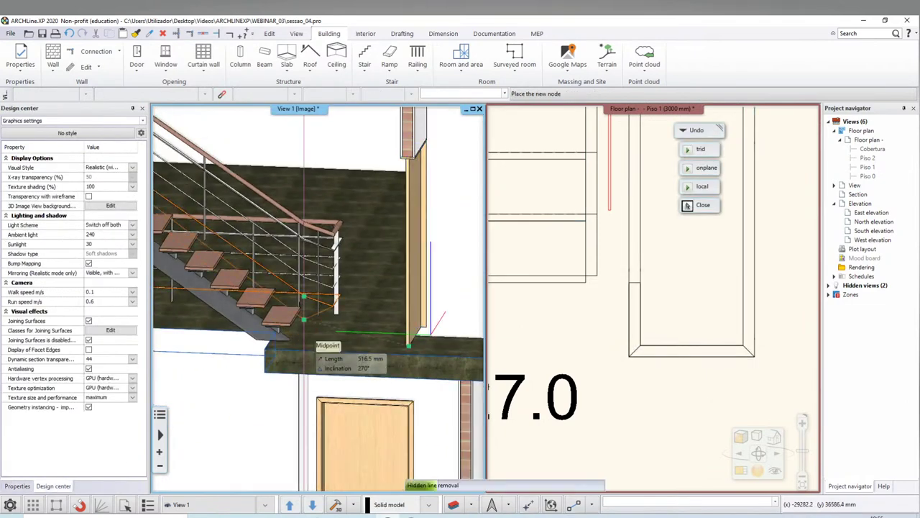
{"action": "key", "text": "Escape"}
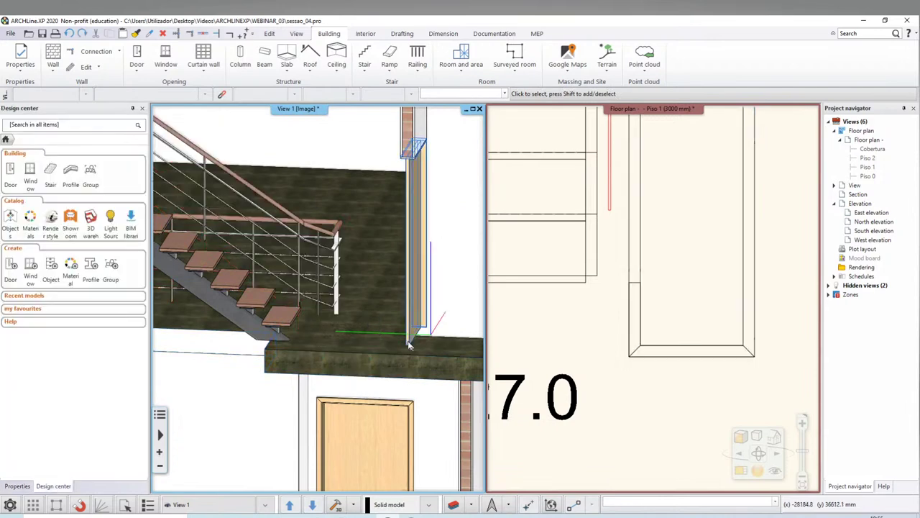
Elevate the railing's end node and place two new nodes toward the slab edge
{"action": "left_click", "coordinate": [283, 206]}
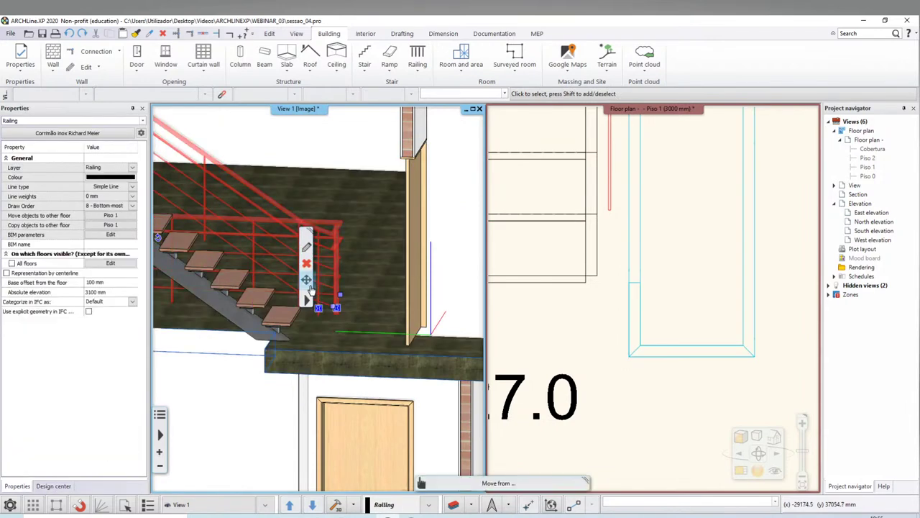
{"action": "key", "text": "Escape"}
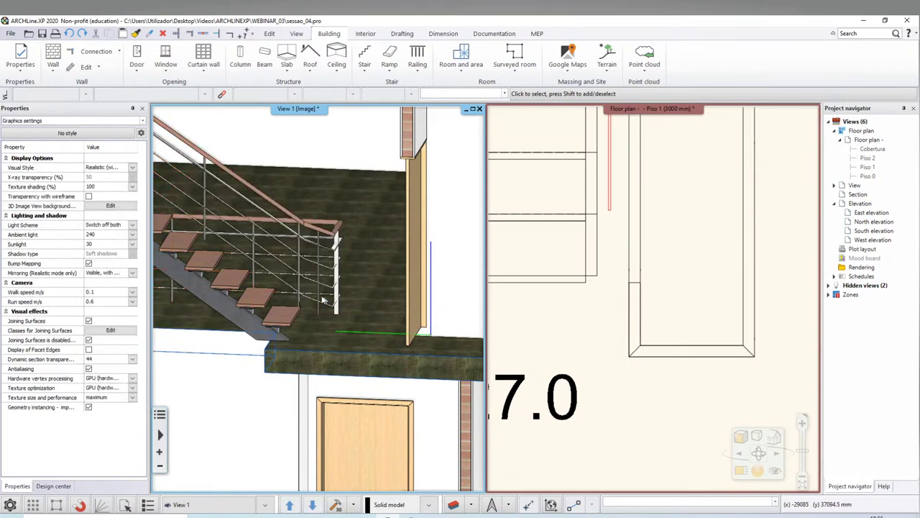
{"action": "scroll", "coordinate": [324, 313], "scroll_direction": "up", "scroll_amount": 2}
{"action": "left_click", "coordinate": [322, 313]}
{"action": "mouse_move", "coordinate": [296, 300]}
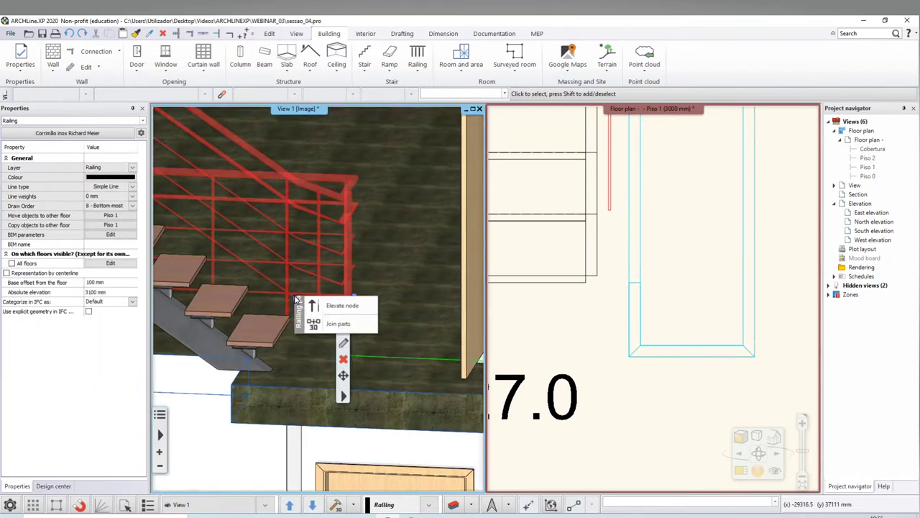
{"action": "left_click", "coordinate": [332, 307]}
{"action": "middle_click_drag", "start_coordinate": [332, 307], "coordinate": [197, 316]}
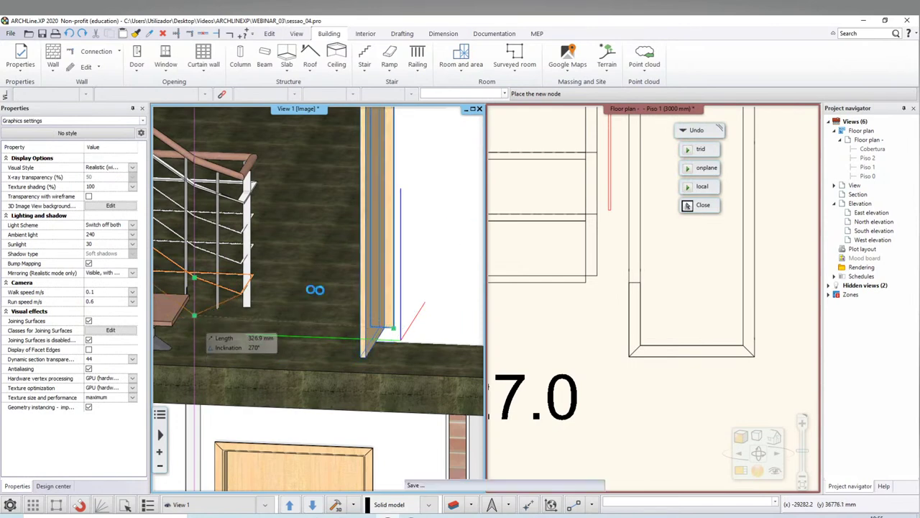
{"action": "left_click", "coordinate": [194, 314]}
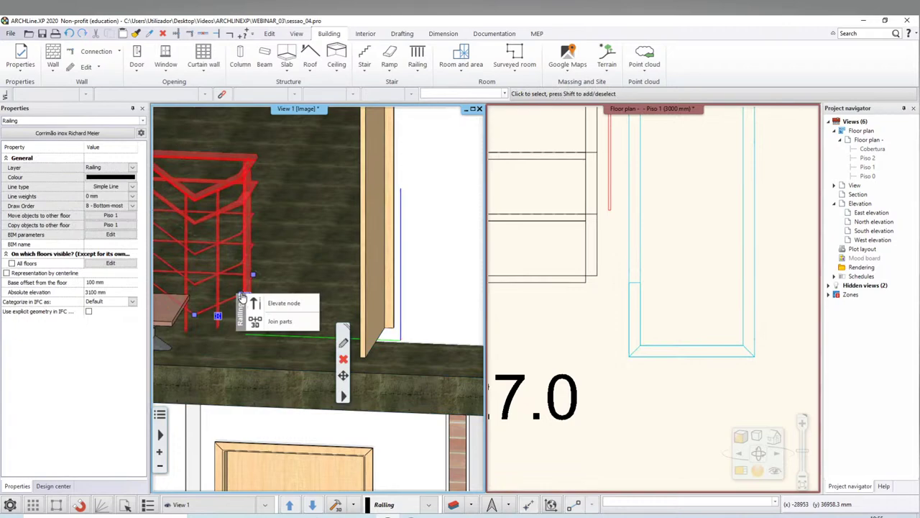
{"action": "left_click", "coordinate": [242, 297]}
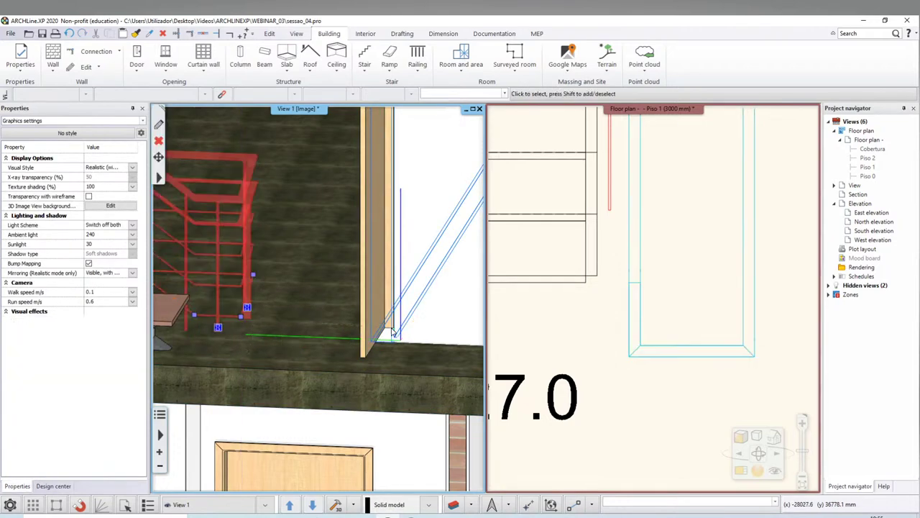
{"action": "left_click", "coordinate": [393, 331]}
{"action": "mouse_move", "coordinate": [394, 331]}
{"action": "middle_mouse_down"}
{"action": "mouse_move", "coordinate": [353, 311]}
{"action": "mouse_move", "coordinate": [307, 361]}
{"action": "middle_mouse_up"}
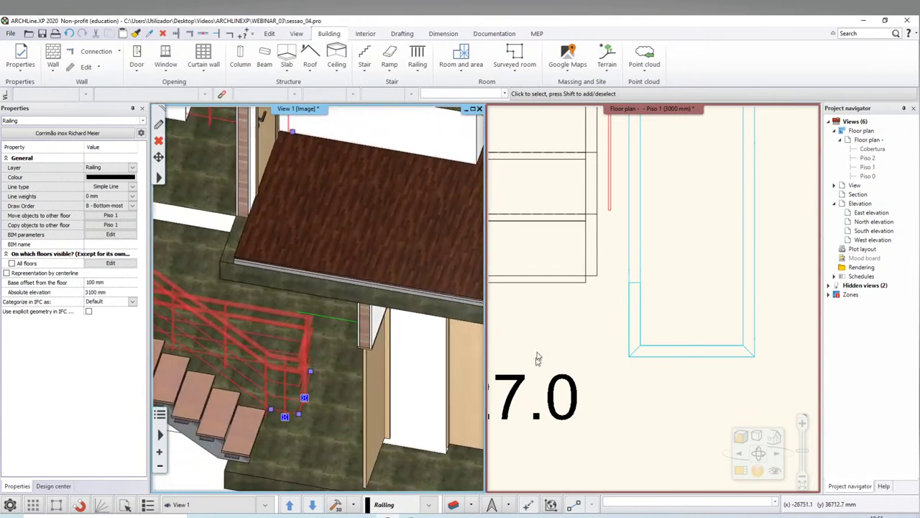
Offset another railing edge by 145 mm in the plan
{"action": "left_click", "coordinate": [674, 360]}
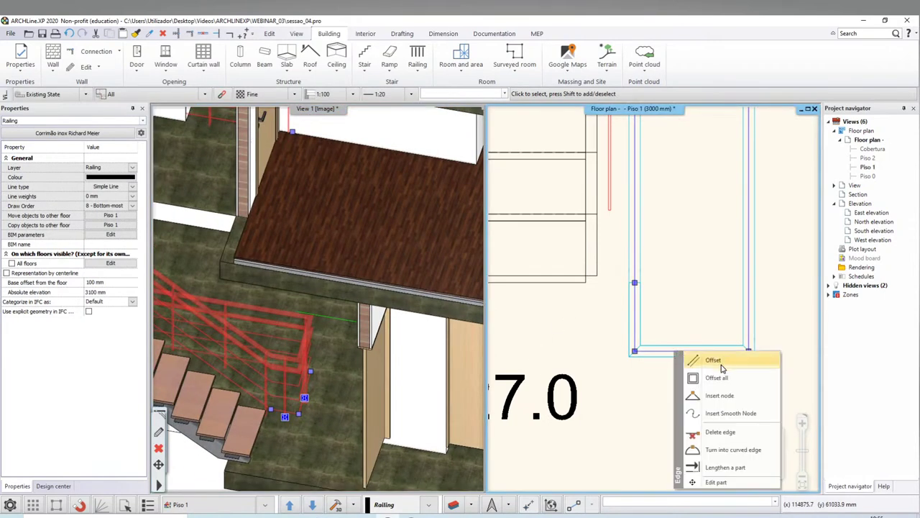
{"action": "left_click", "coordinate": [723, 367]}
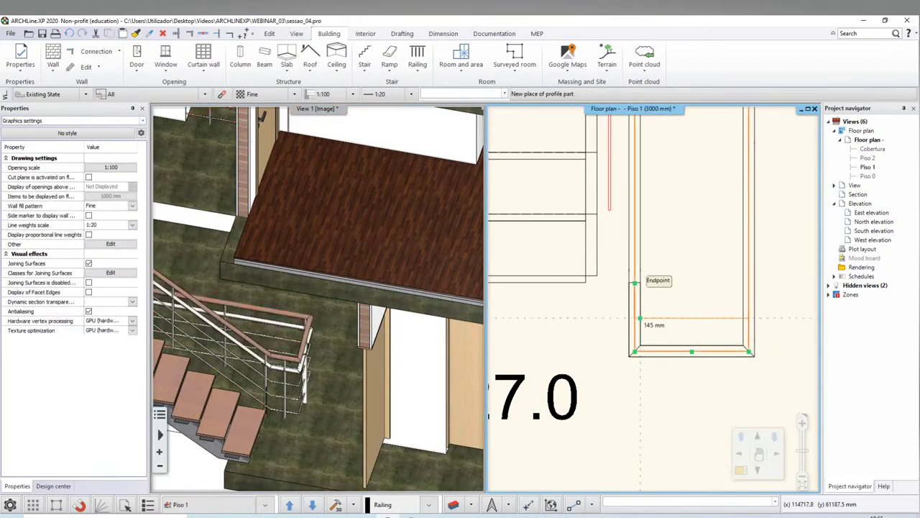
{"action": "left_click", "coordinate": [639, 317]}
{"action": "mouse_move", "coordinate": [291, 356]}
{"action": "middle_mouse_down"}
{"action": "mouse_move", "coordinate": [291, 302]}
{"action": "mouse_move", "coordinate": [359, 333]}
{"action": "mouse_move", "coordinate": [285, 362]}
{"action": "mouse_move", "coordinate": [447, 344]}
{"action": "middle_mouse_up"}
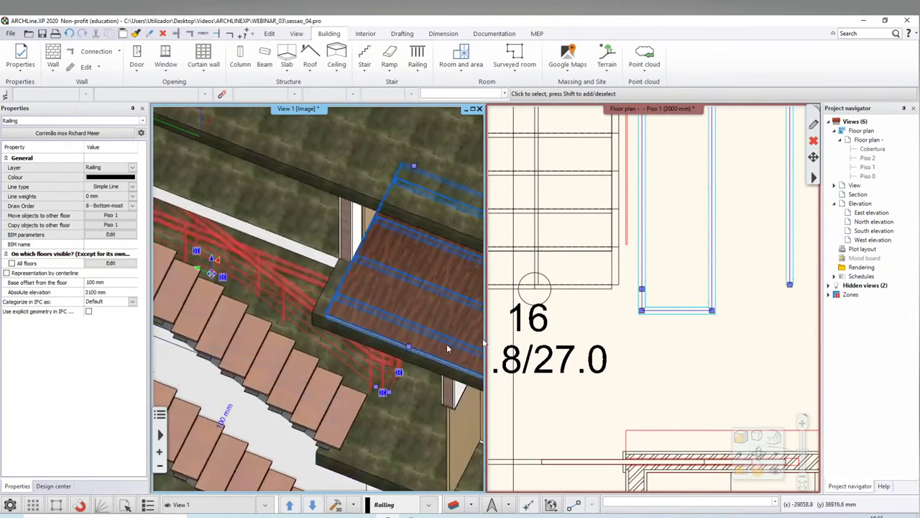
Move the selected element from the wall midpoint to a new position with Move from
{"action": "scroll", "coordinate": [680, 301], "scroll_direction": "down", "scroll_amount": 3}
{"action": "scroll", "coordinate": [680, 300], "scroll_direction": "down", "scroll_amount": 2}
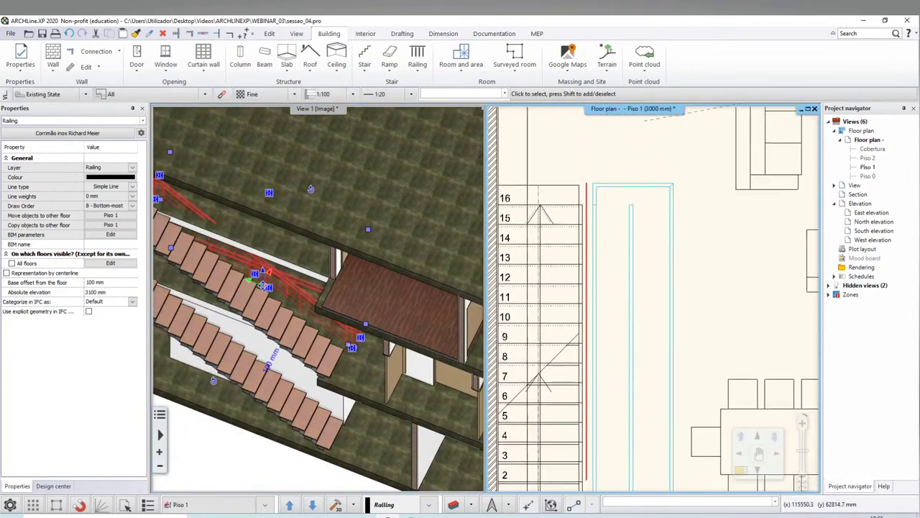
{"action": "left_click", "coordinate": [635, 360]}
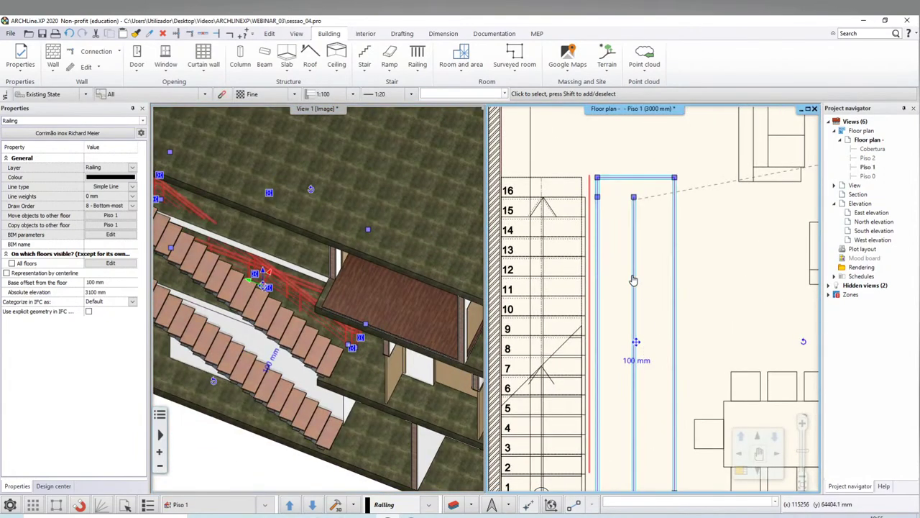
{"action": "mouse_move", "coordinate": [636, 342]}
{"action": "left_click", "coordinate": [654, 345]}
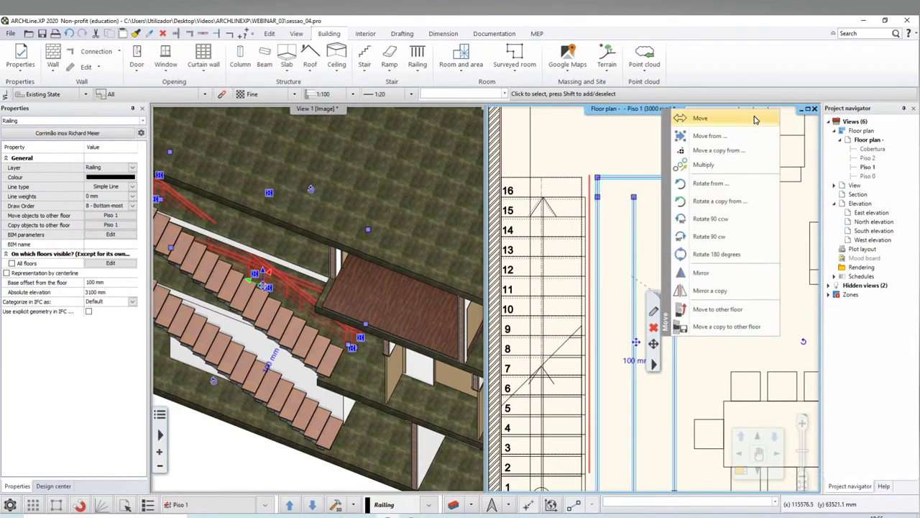
{"action": "left_click", "coordinate": [737, 136]}
{"action": "scroll", "coordinate": [650, 250], "scroll_direction": "up", "scroll_amount": 3}
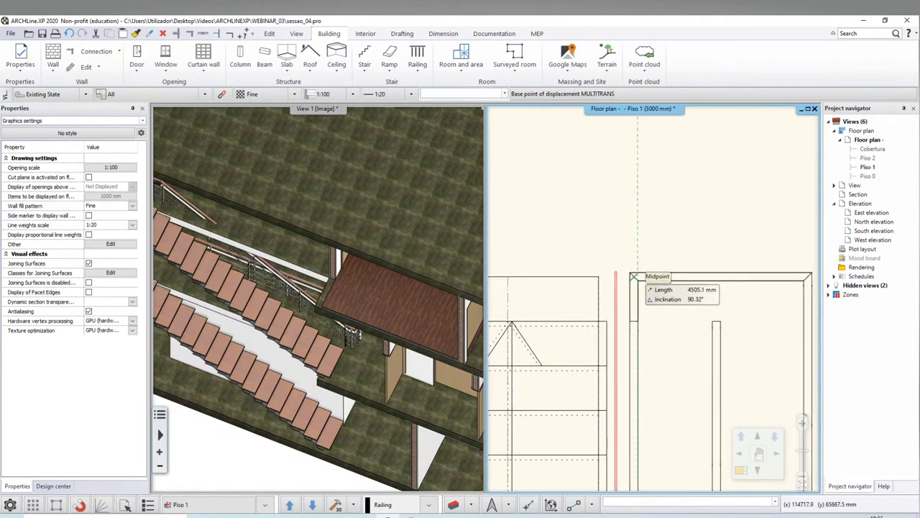
{"action": "scroll", "coordinate": [639, 309], "scroll_direction": "up", "scroll_amount": 2}
{"action": "left_click", "coordinate": [645, 319]}
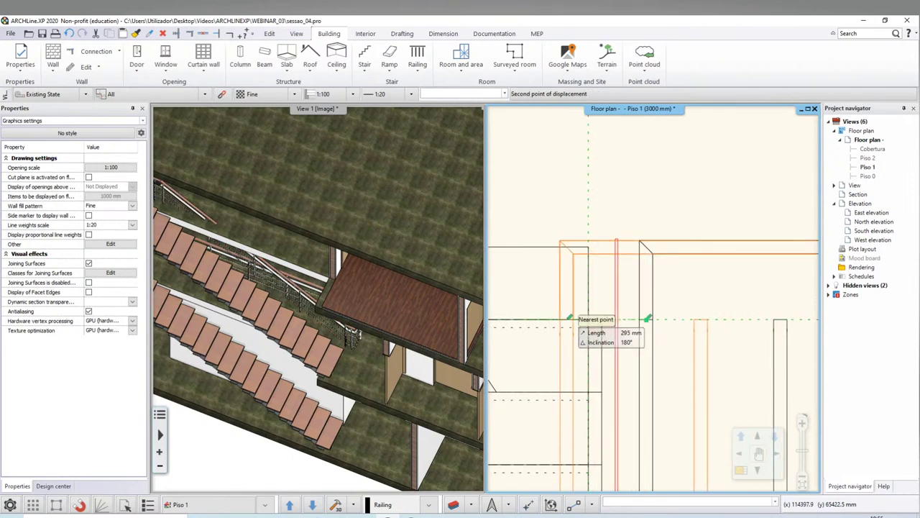
{"action": "left_click", "coordinate": [588, 319]}
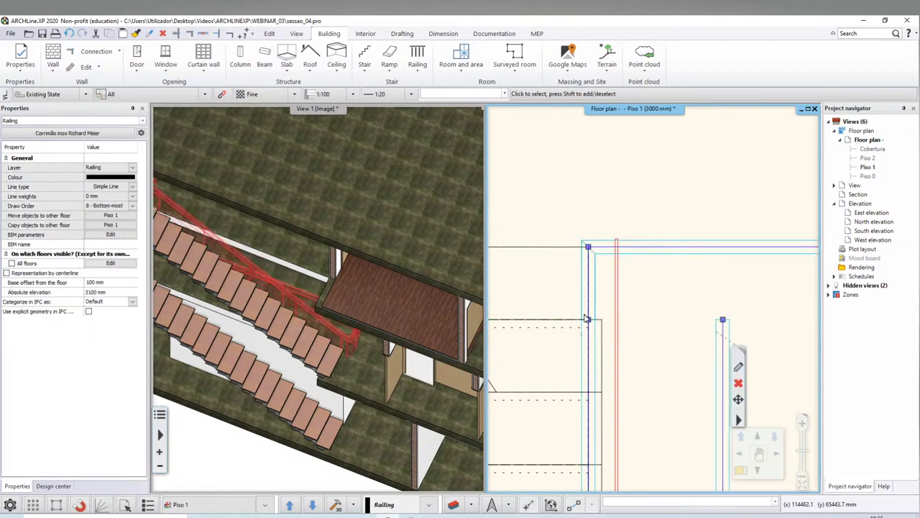
Move the stair railing by a 50 mm displacement
{"action": "left_click", "coordinate": [662, 193]}
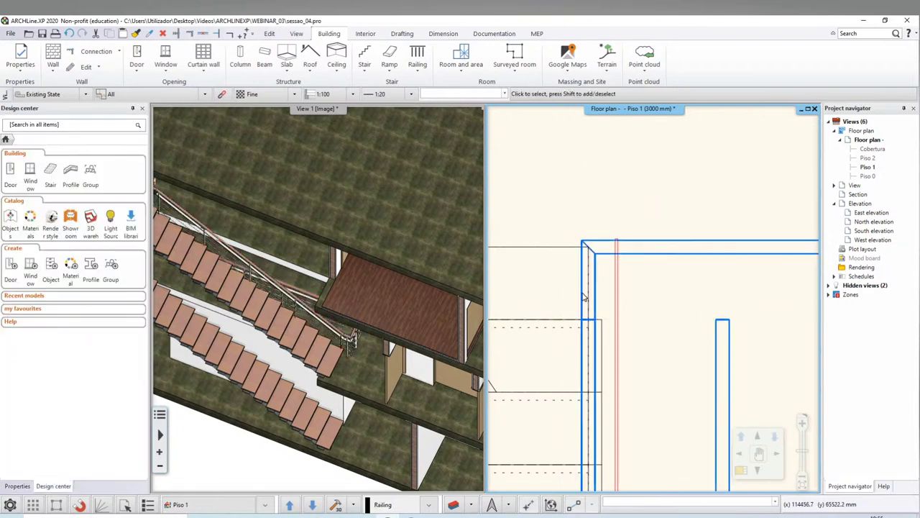
{"action": "left_click", "coordinate": [616, 338]}
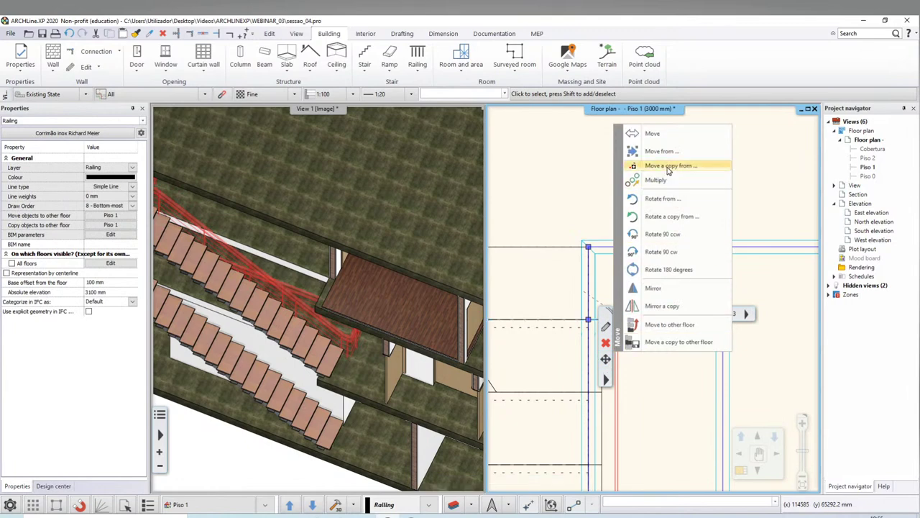
{"action": "left_click", "coordinate": [669, 151]}
{"action": "left_click", "coordinate": [588, 247]}
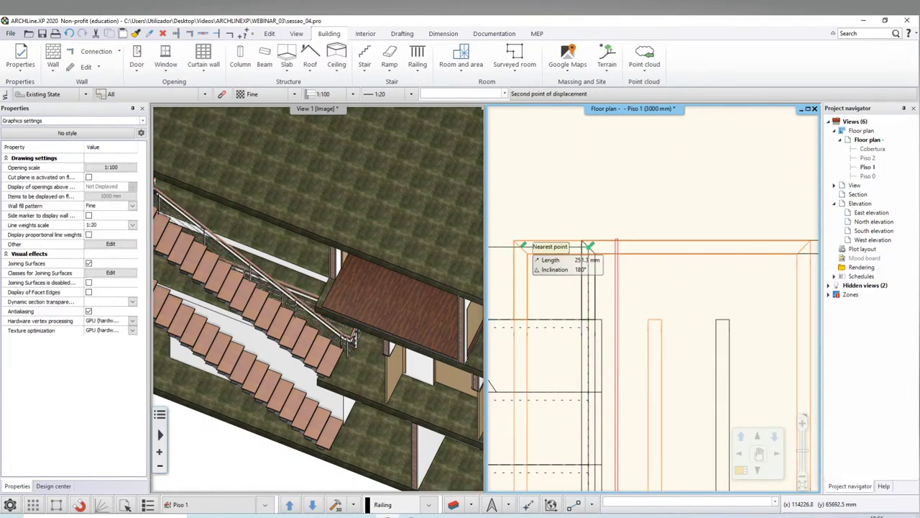
{"action": "type", "text": "50"}
{"action": "key", "text": "Return"}
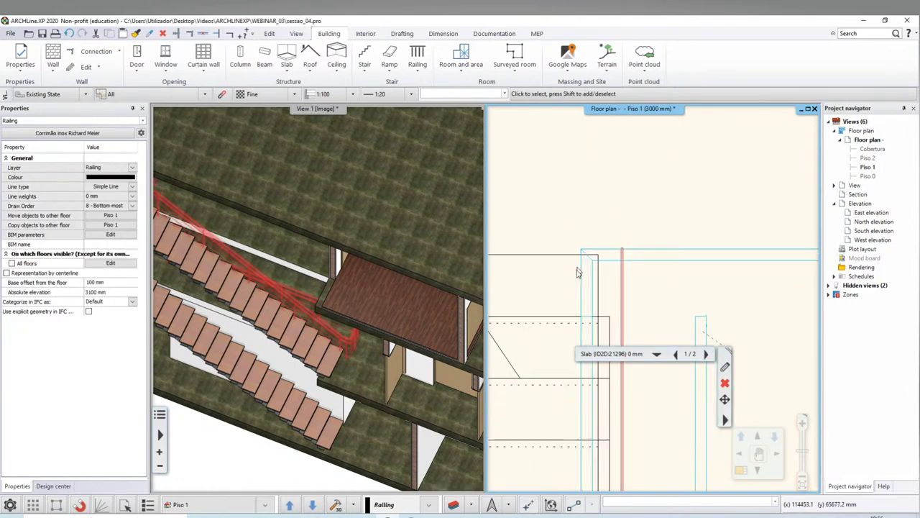
Offset one railing edge out to the slab corner
{"action": "scroll", "coordinate": [727, 351], "scroll_direction": "up", "scroll_amount": 3}
{"action": "middle_click_drag", "start_coordinate": [664, 393], "coordinate": [623, 230]}
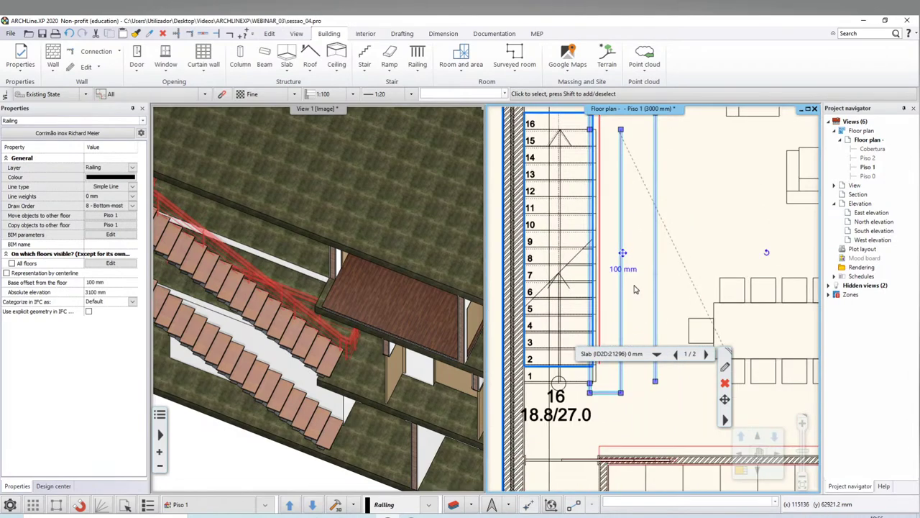
{"action": "scroll", "coordinate": [634, 289], "scroll_direction": "up", "scroll_amount": 2}
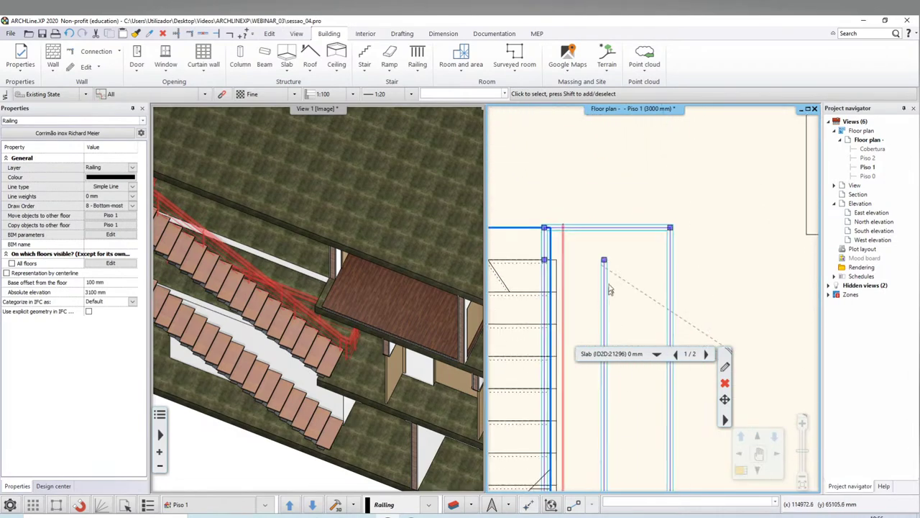
{"action": "right_click", "coordinate": [620, 290]}
{"action": "left_click", "coordinate": [658, 297]}
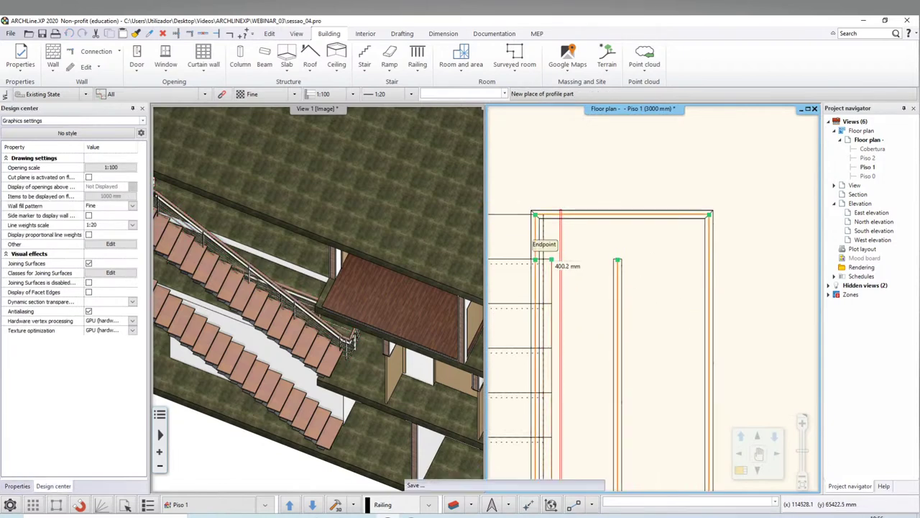
{"action": "left_click", "coordinate": [551, 260]}
{"action": "right_click", "coordinate": [554, 285]}
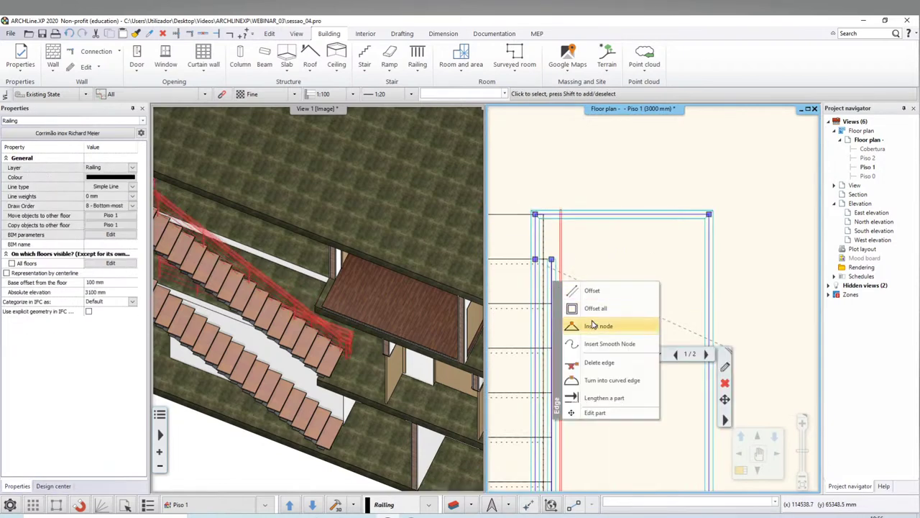
Offset the left railing edge by 50 mm and reposition the right railing edge
{"action": "left_click", "coordinate": [604, 291]}
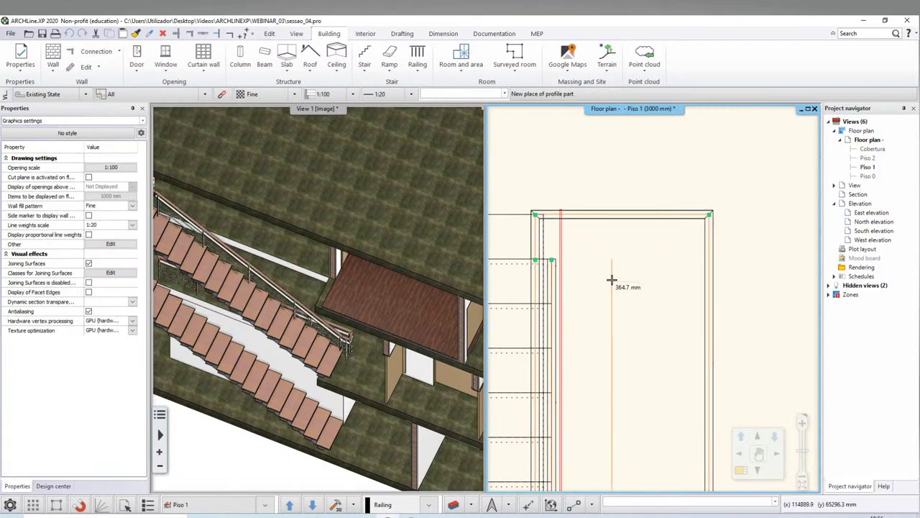
{"action": "type", "text": "50"}
{"action": "key", "text": "Return"}
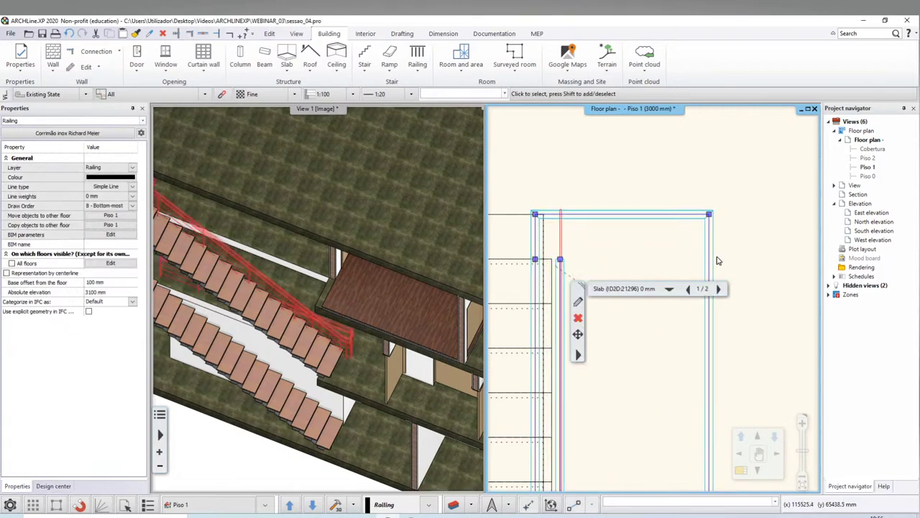
{"action": "right_click", "coordinate": [711, 266]}
{"action": "left_click", "coordinate": [734, 273]}
{"action": "scroll", "coordinate": [597, 266], "scroll_direction": "up", "scroll_amount": 2}
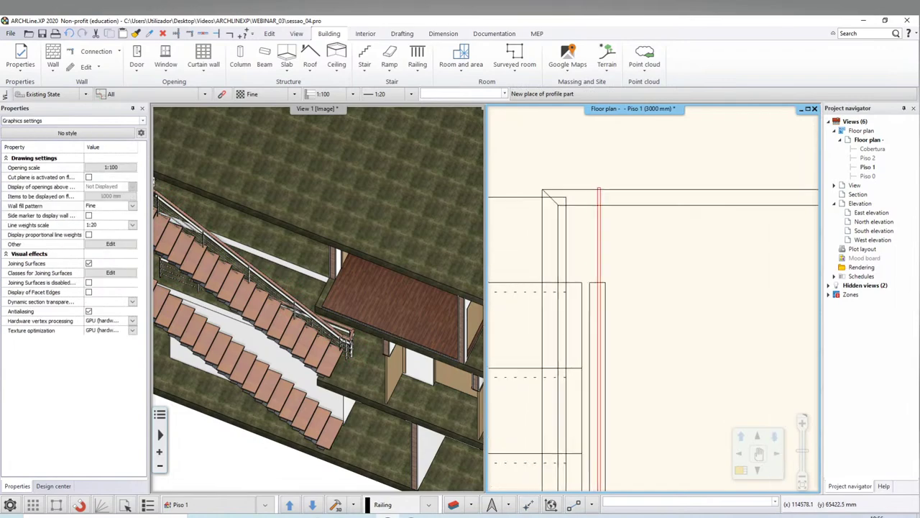
{"action": "scroll", "coordinate": [604, 295], "scroll_direction": "up", "scroll_amount": 2}
{"action": "left_click", "coordinate": [617, 281]}
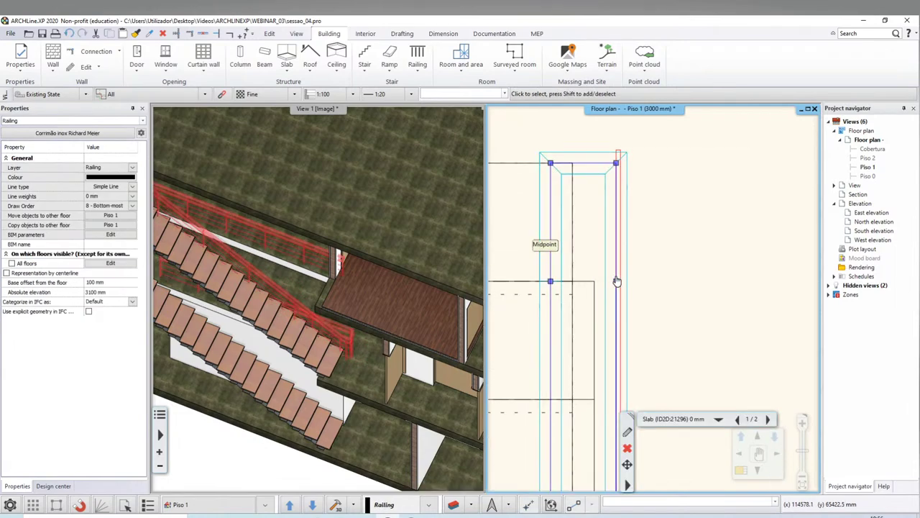
{"action": "scroll", "coordinate": [278, 276], "scroll_direction": "down", "scroll_amount": 2}
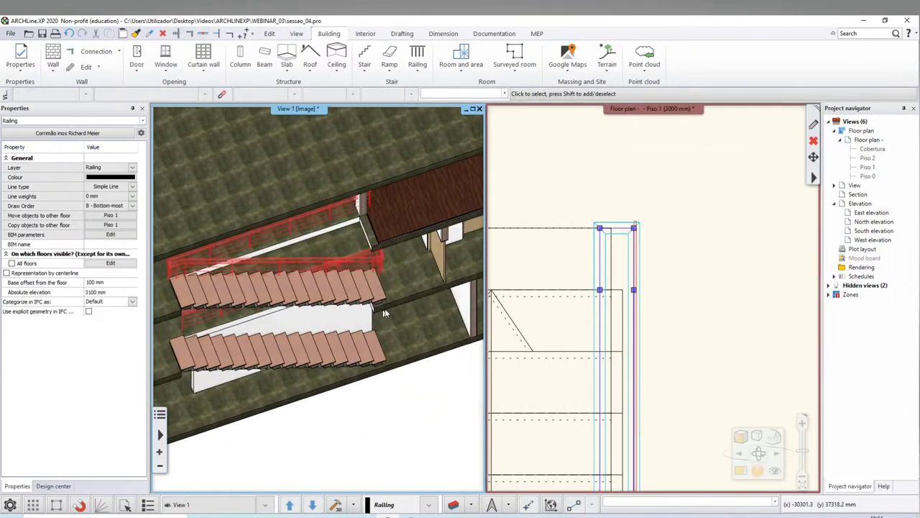
{"action": "scroll", "coordinate": [324, 266], "scroll_direction": "down", "scroll_amount": 2}
{"action": "scroll", "coordinate": [394, 246], "scroll_direction": "down", "scroll_amount": 2}
{"action": "middle_click_drag", "start_coordinate": [393, 246], "coordinate": [304, 203]}
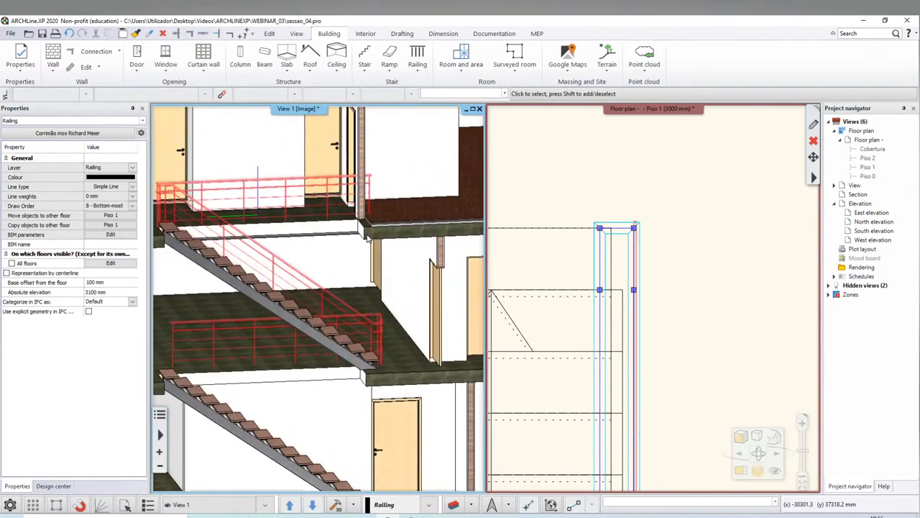
{"action": "scroll", "coordinate": [316, 215], "scroll_direction": "down", "scroll_amount": 1}
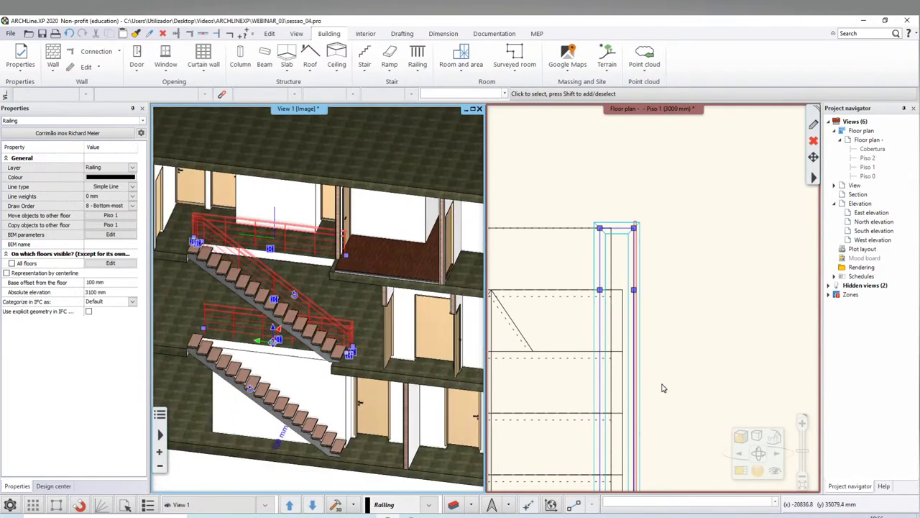
Move the railing's end node about 408 mm further along to fit the stair opening
{"action": "key", "text": "Escape"}
{"action": "scroll", "coordinate": [663, 387], "scroll_direction": "down", "scroll_amount": 2}
{"action": "scroll", "coordinate": [679, 359], "scroll_direction": "down", "scroll_amount": 3}
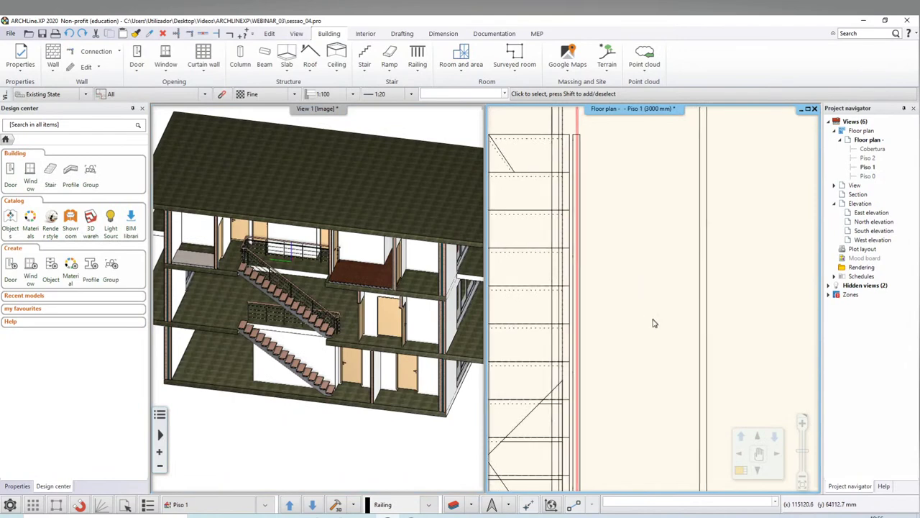
{"action": "scroll", "coordinate": [651, 322], "scroll_direction": "down", "scroll_amount": 2}
{"action": "scroll", "coordinate": [633, 320], "scroll_direction": "down", "scroll_amount": 2}
{"action": "left_click", "coordinate": [616, 318]}
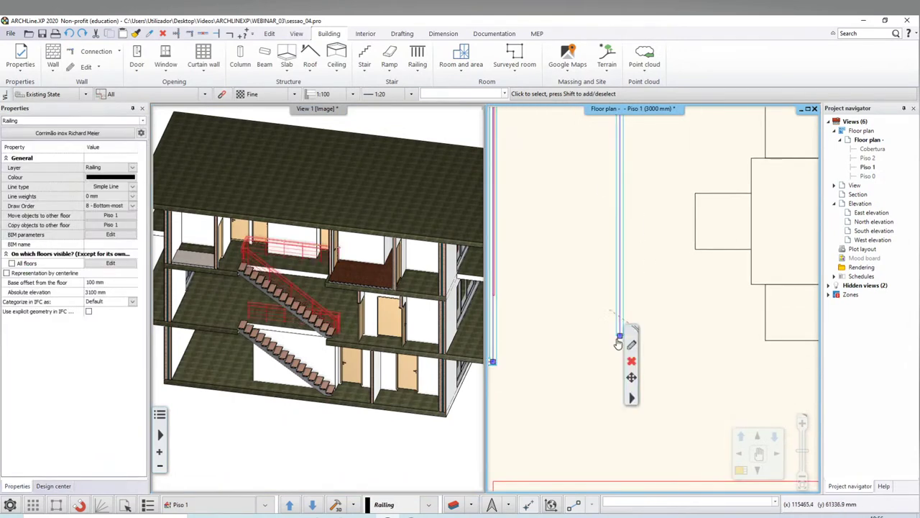
{"action": "right_click", "coordinate": [620, 341]}
{"action": "left_click", "coordinate": [658, 349]}
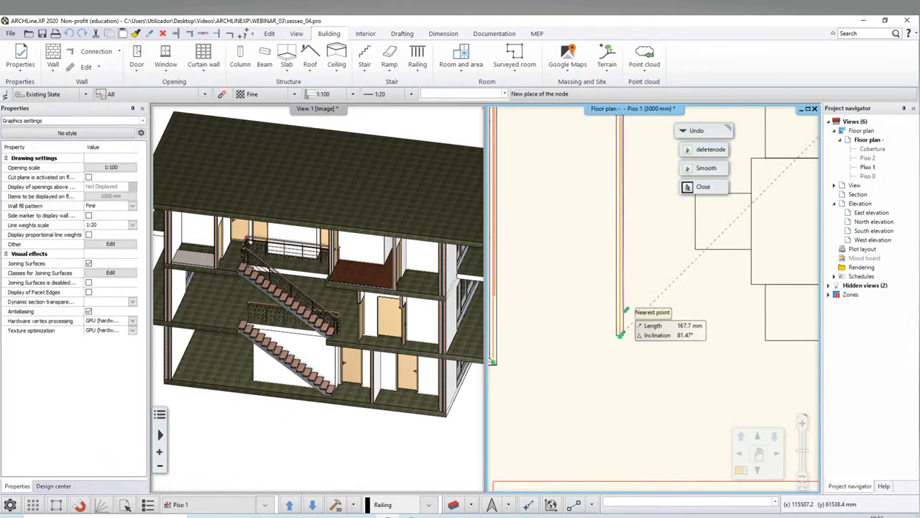
{"action": "scroll", "coordinate": [621, 334], "scroll_direction": "up", "scroll_amount": 2}
{"action": "scroll", "coordinate": [630, 315], "scroll_direction": "down", "scroll_amount": 1}
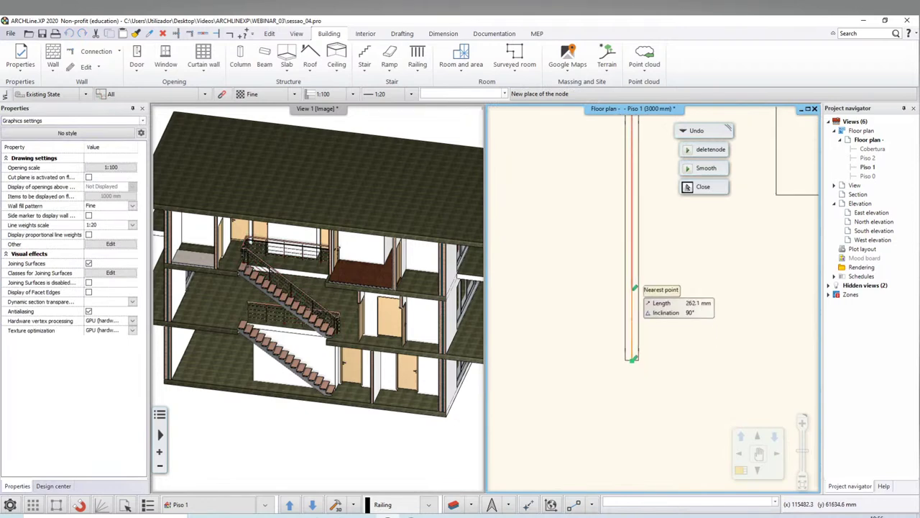
{"action": "scroll", "coordinate": [633, 302], "scroll_direction": "down", "scroll_amount": 1}
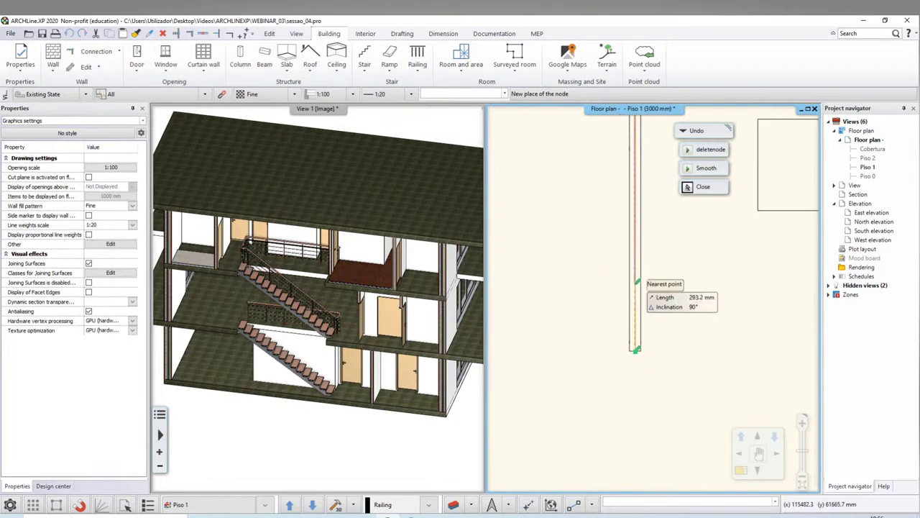
{"action": "scroll", "coordinate": [637, 281], "scroll_direction": "down", "scroll_amount": 1}
{"action": "scroll", "coordinate": [645, 277], "scroll_direction": "down", "scroll_amount": 1}
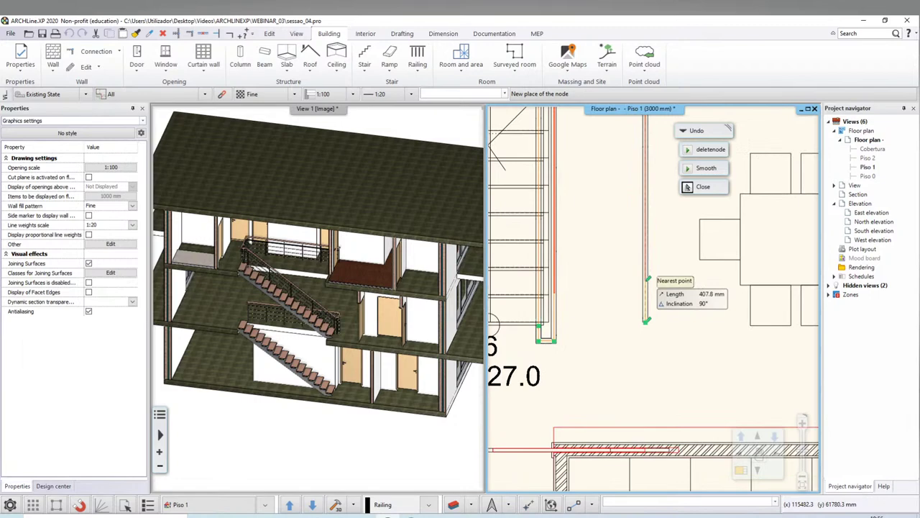
{"action": "left_click", "coordinate": [646, 320]}
{"action": "scroll", "coordinate": [295, 255], "scroll_direction": "up", "scroll_amount": 2}
Select the upper landing railing in 3D and locate it on the floor plan
{"action": "scroll", "coordinate": [309, 274], "scroll_direction": "up", "scroll_amount": 1}
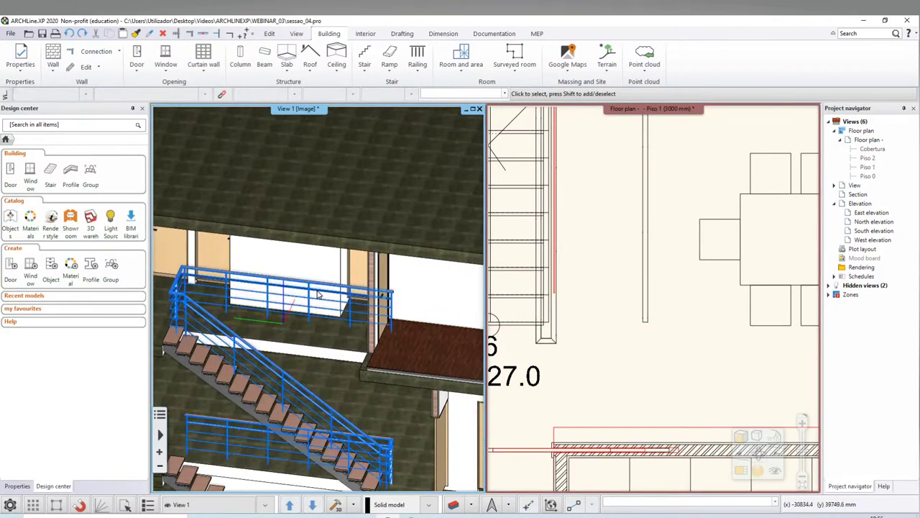
{"action": "left_click", "coordinate": [324, 287]}
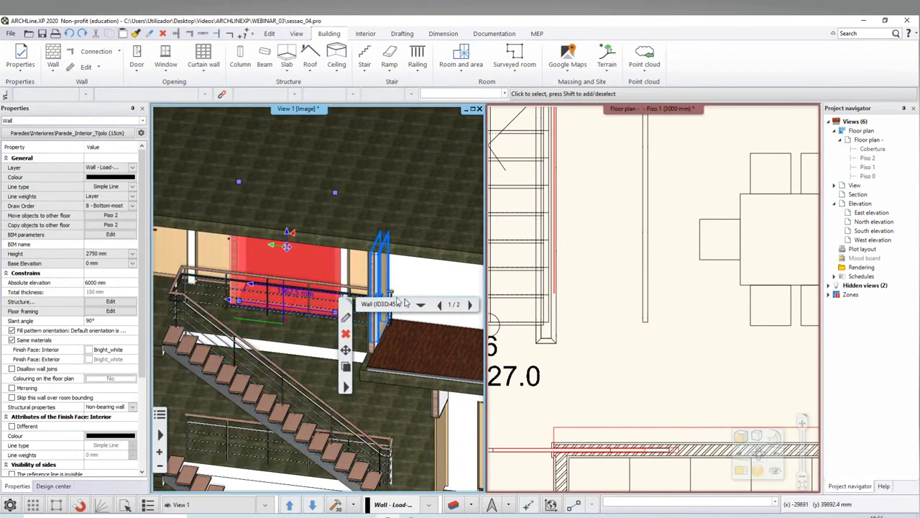
{"action": "scroll", "coordinate": [320, 270], "scroll_direction": "up", "scroll_amount": 2}
{"action": "scroll", "coordinate": [316, 259], "scroll_direction": "up", "scroll_amount": 1}
{"action": "left_click", "coordinate": [327, 250]}
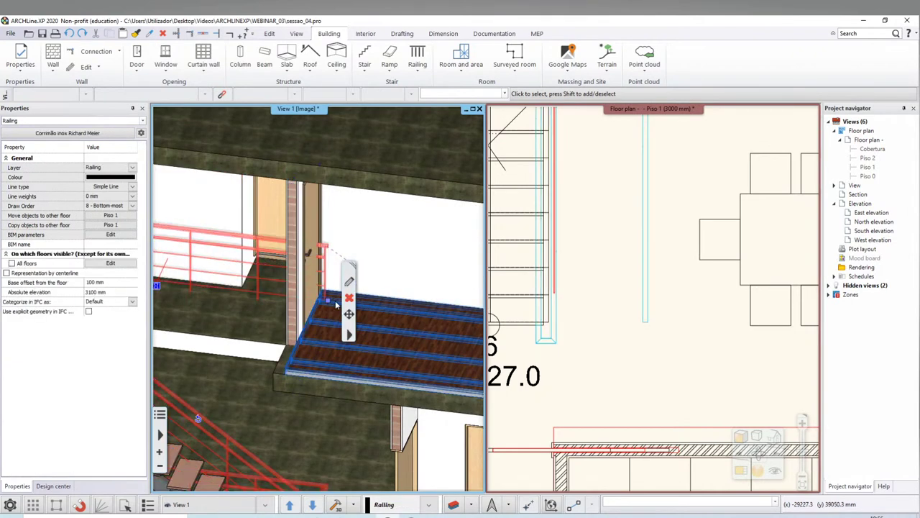
{"action": "right_click", "coordinate": [360, 328]}
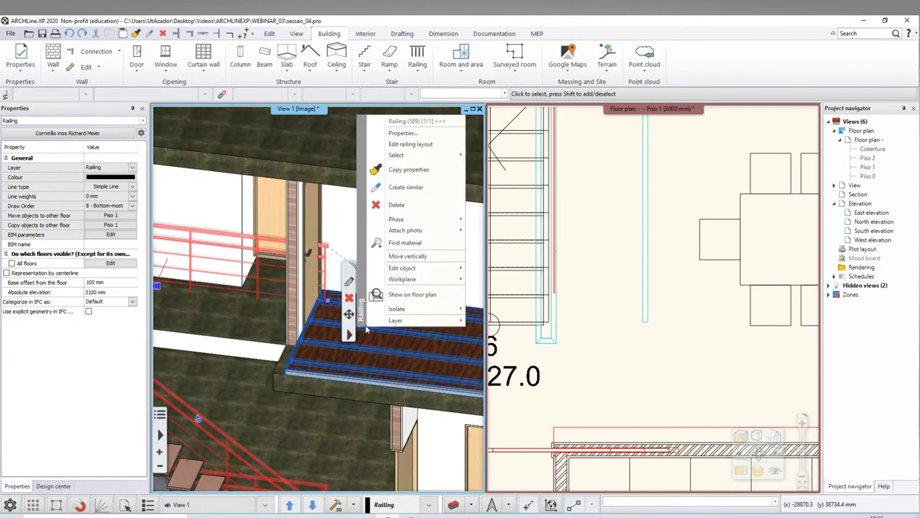
{"action": "left_click", "coordinate": [427, 256]}
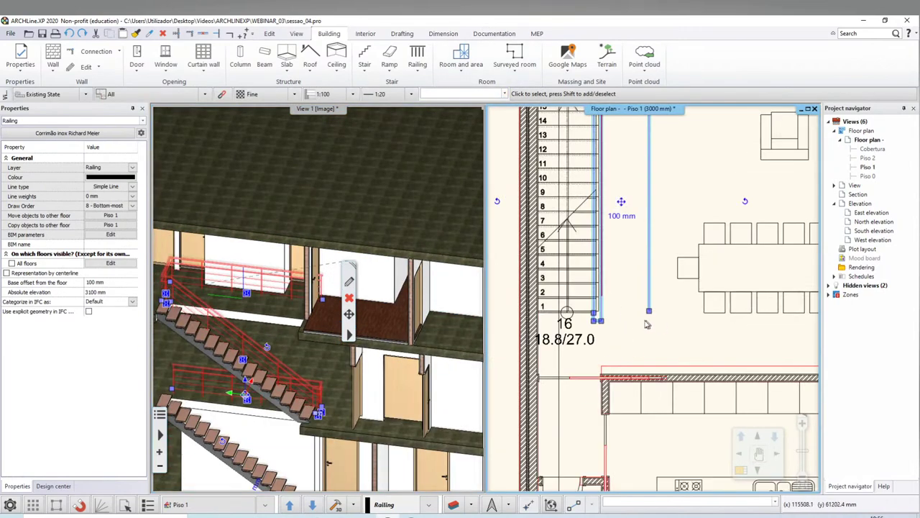
Move both railing end nodes onto the snapped stair endpoints
{"action": "right_click", "coordinate": [648, 317]}
{"action": "left_click", "coordinate": [763, 322]}
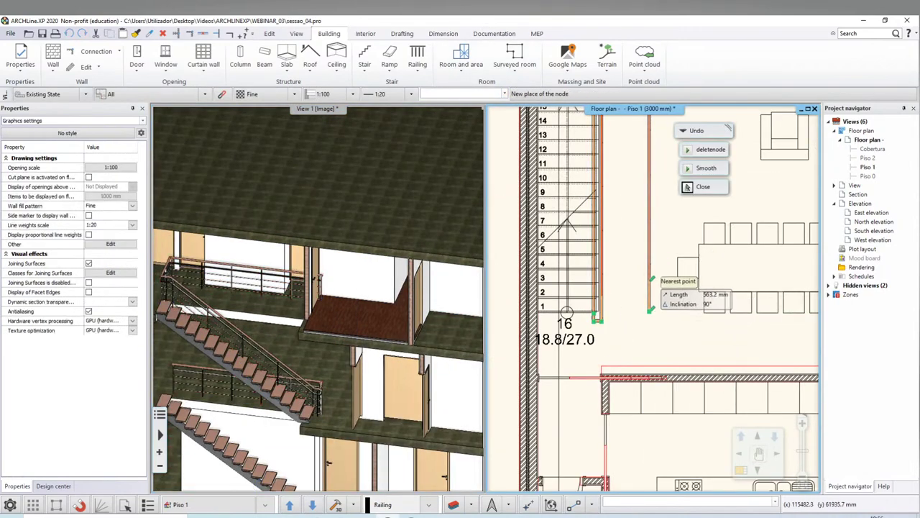
{"action": "left_click", "coordinate": [648, 265]}
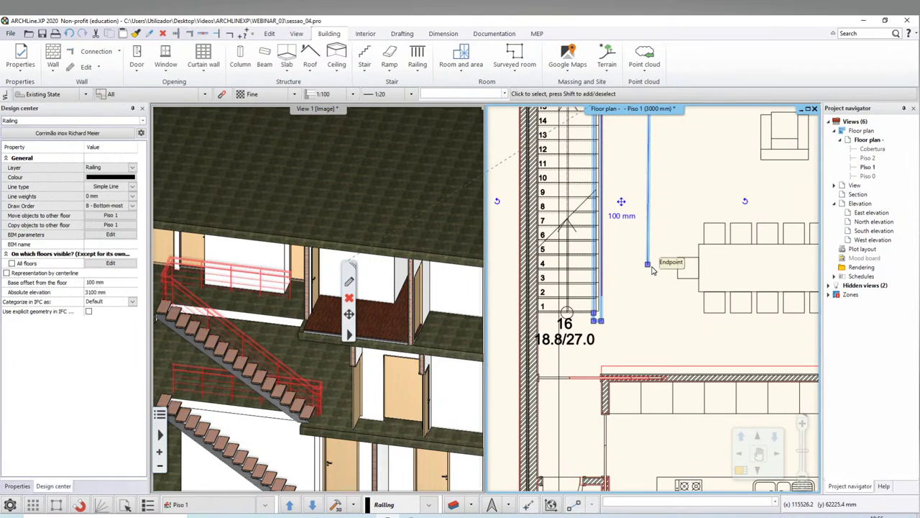
{"action": "left_click", "coordinate": [650, 312]}
{"action": "right_click", "coordinate": [650, 313]}
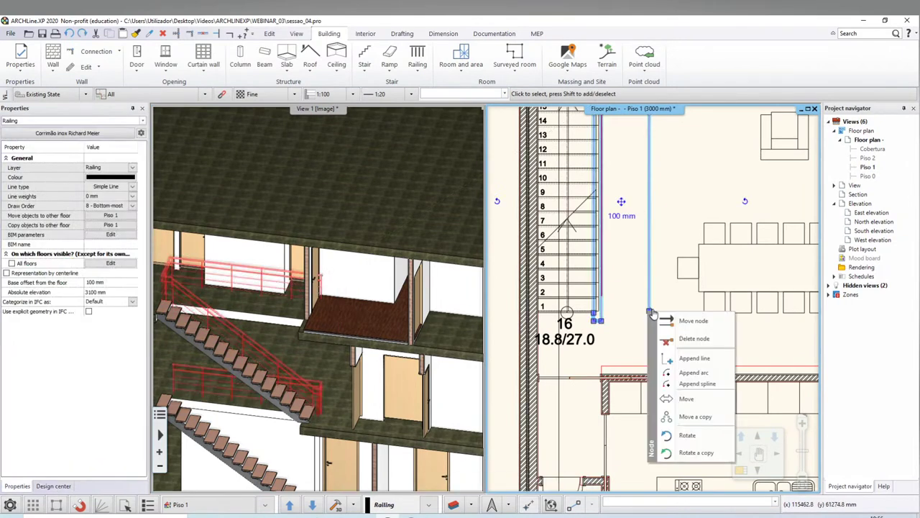
{"action": "left_click", "coordinate": [683, 321]}
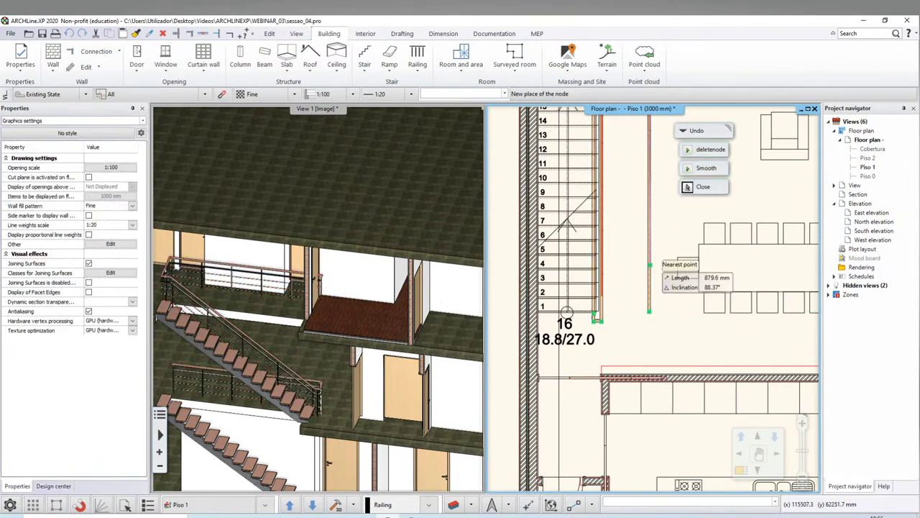
{"action": "left_click", "coordinate": [656, 270]}
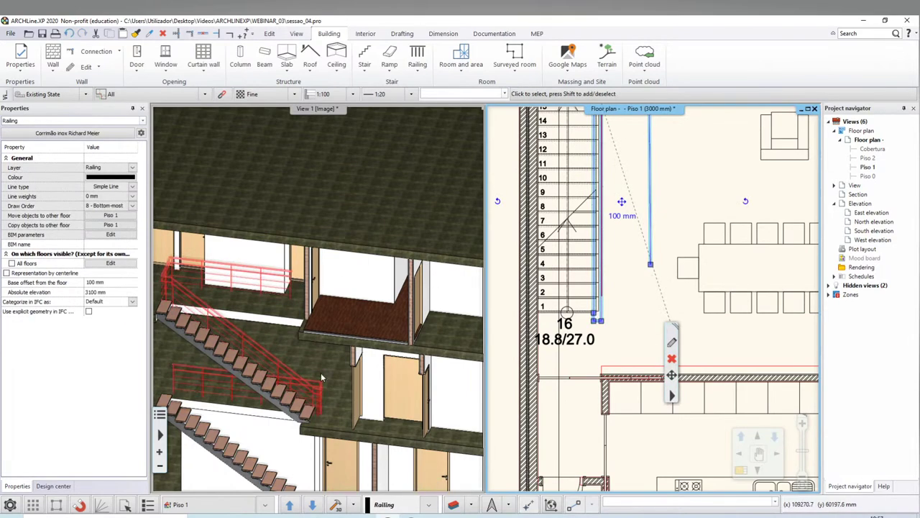
Orbit and zoom the 3D view to check the railing wraps the stair opening
{"action": "mouse_move", "coordinate": [322, 378]}
{"action": "middle_mouse_down"}
{"action": "mouse_move", "coordinate": [389, 427]}
{"action": "mouse_move", "coordinate": [408, 404]}
{"action": "middle_mouse_up"}
{"action": "middle_click_drag", "start_coordinate": [386, 280], "coordinate": [387, 363]}
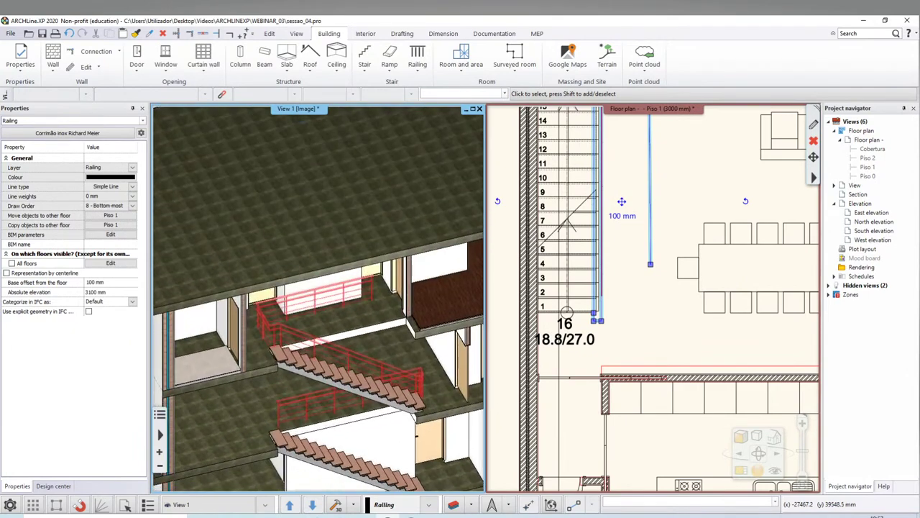
{"action": "scroll", "coordinate": [381, 367], "scroll_direction": "up", "scroll_amount": 2}
{"action": "scroll", "coordinate": [367, 373], "scroll_direction": "up", "scroll_amount": 2}
{"action": "scroll", "coordinate": [352, 379], "scroll_direction": "up", "scroll_amount": 2}
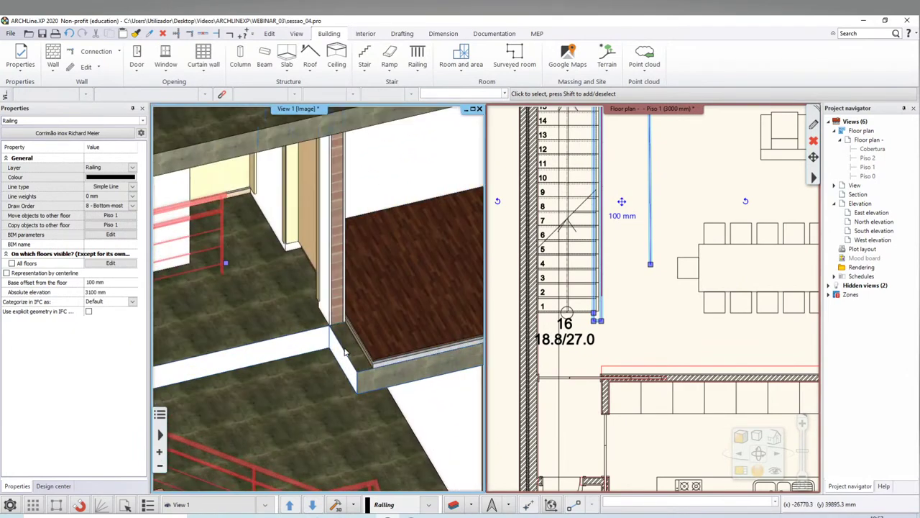
{"action": "scroll", "coordinate": [345, 352], "scroll_direction": "down", "scroll_amount": 1}
{"action": "scroll", "coordinate": [356, 348], "scroll_direction": "down", "scroll_amount": 2}
{"action": "scroll", "coordinate": [372, 345], "scroll_direction": "down", "scroll_amount": 1}
{"action": "scroll", "coordinate": [376, 323], "scroll_direction": "down", "scroll_amount": 2}
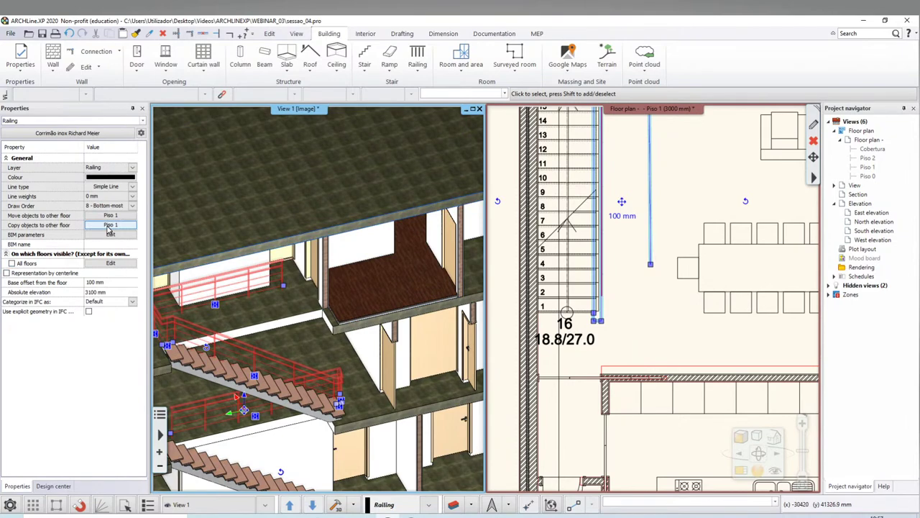
Copy the railing to Piso 2 and move its end node perpendicular to the wall
{"action": "left_click", "coordinate": [110, 228]}
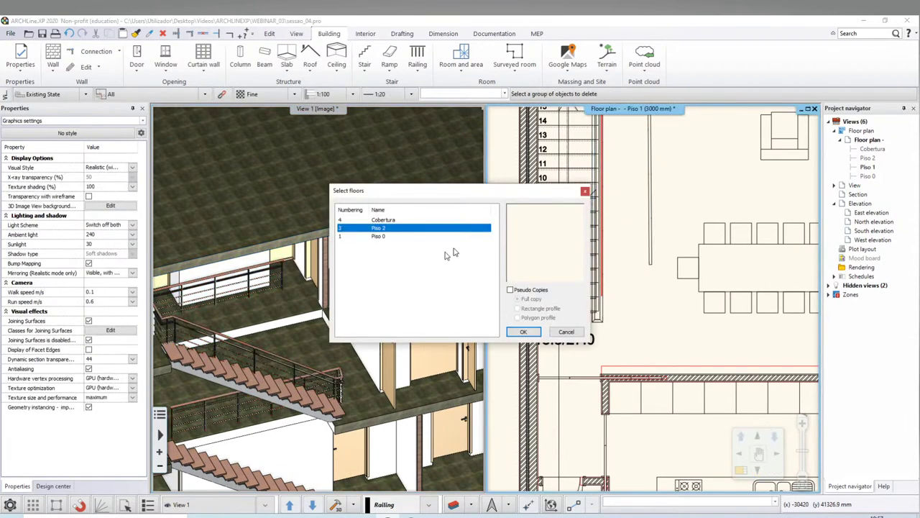
{"action": "left_click", "coordinate": [525, 332]}
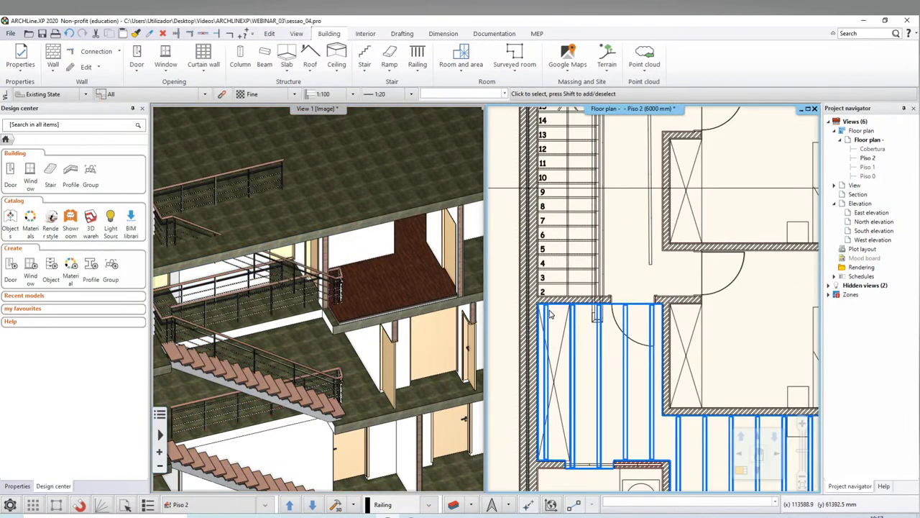
{"action": "left_click", "coordinate": [651, 261]}
{"action": "left_click", "coordinate": [651, 265]}
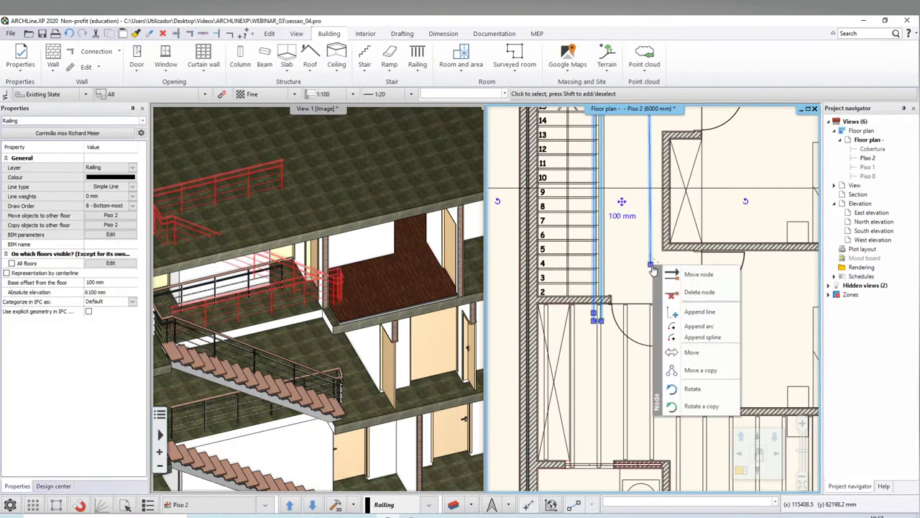
{"action": "left_click", "coordinate": [683, 274]}
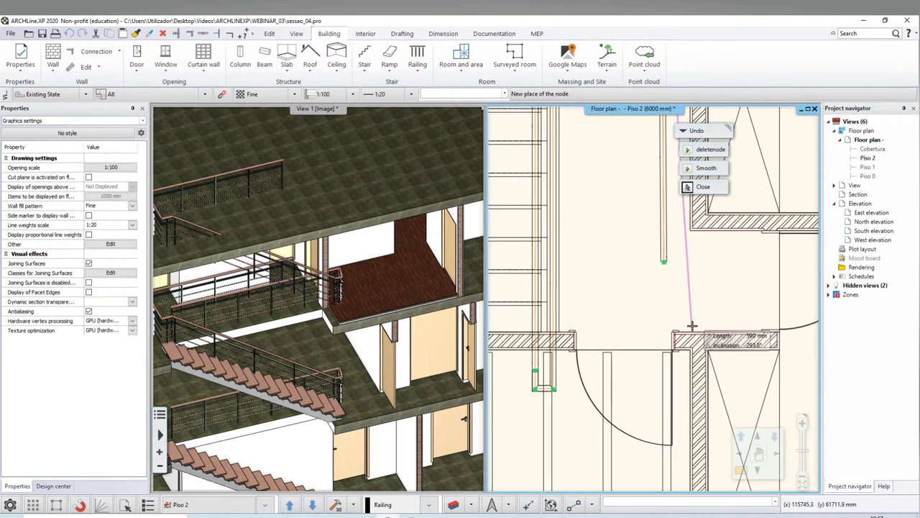
{"action": "scroll", "coordinate": [677, 331], "scroll_direction": "up", "scroll_amount": 3}
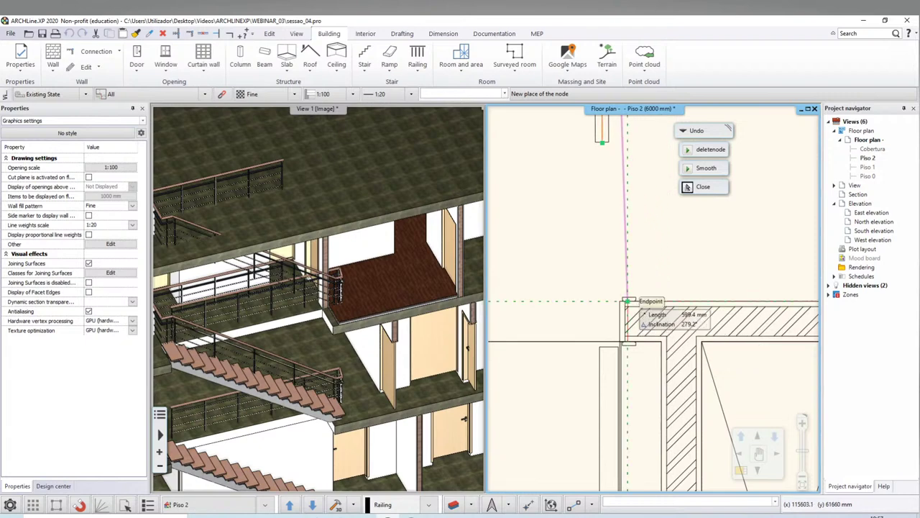
{"action": "left_click", "coordinate": [601, 301]}
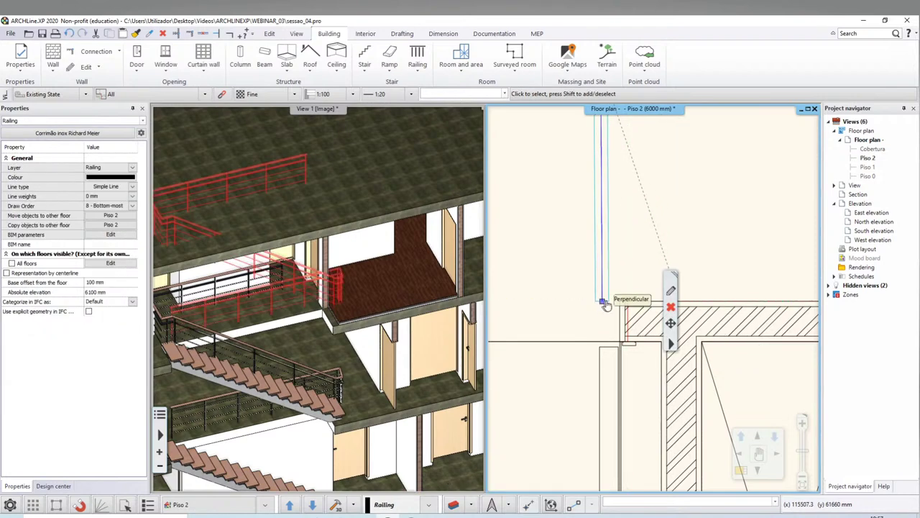
Cancel the floor copy and delete the unwanted stair railing
{"action": "left_click", "coordinate": [109, 226]}
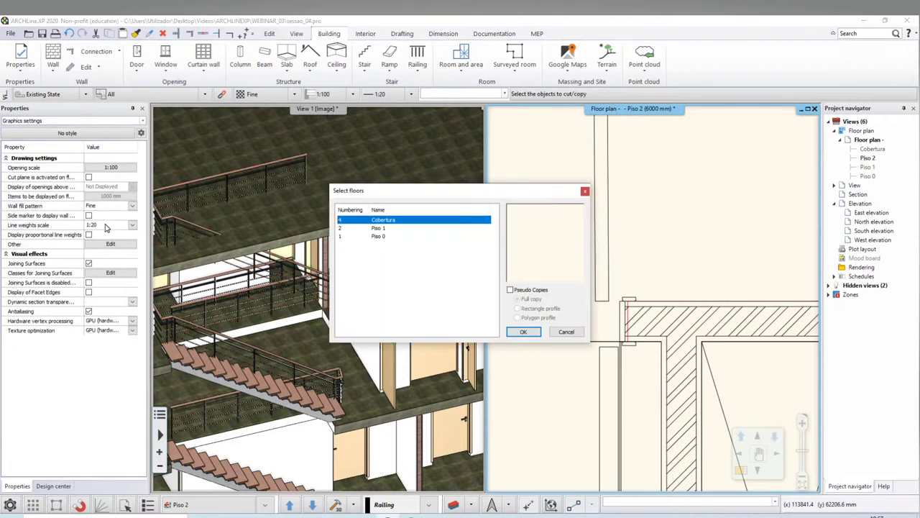
{"action": "left_click", "coordinate": [573, 334]}
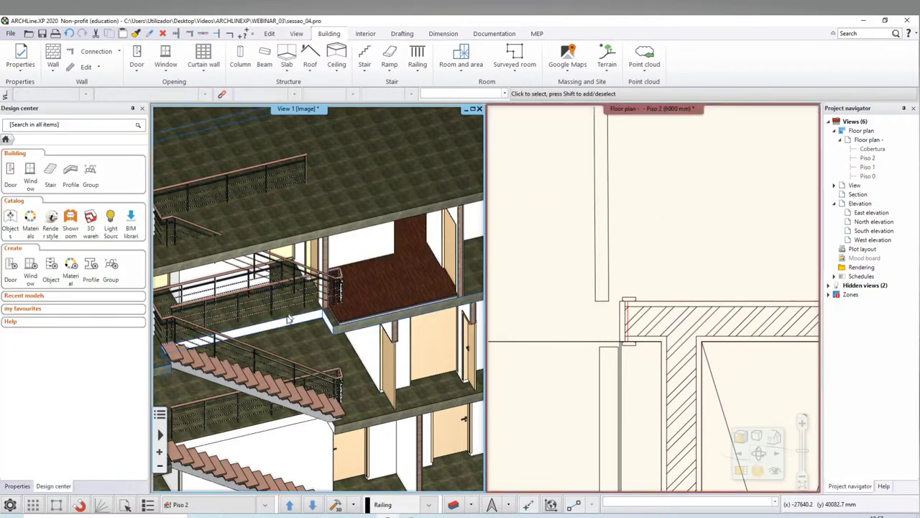
{"action": "left_click", "coordinate": [321, 385]}
{"action": "key", "text": "Delete"}
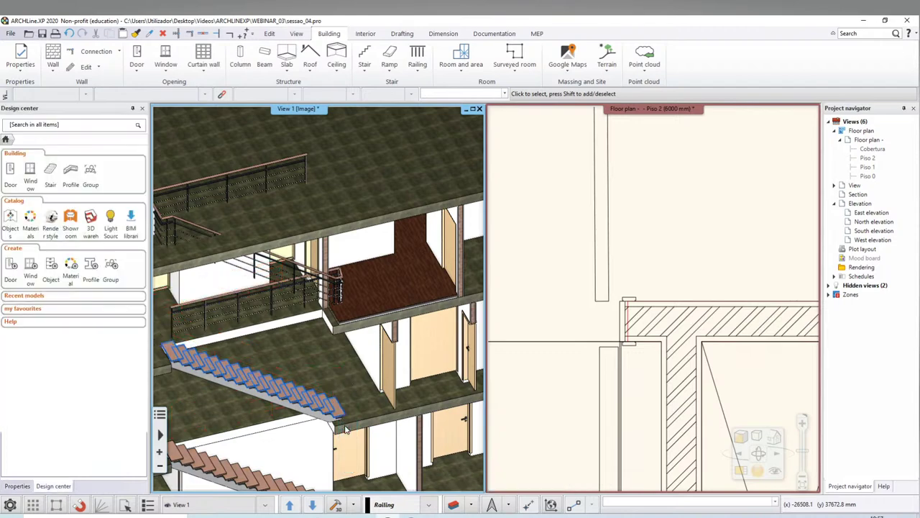
Copy the upper landing railing onto Piso 1
{"action": "left_click", "coordinate": [274, 168]}
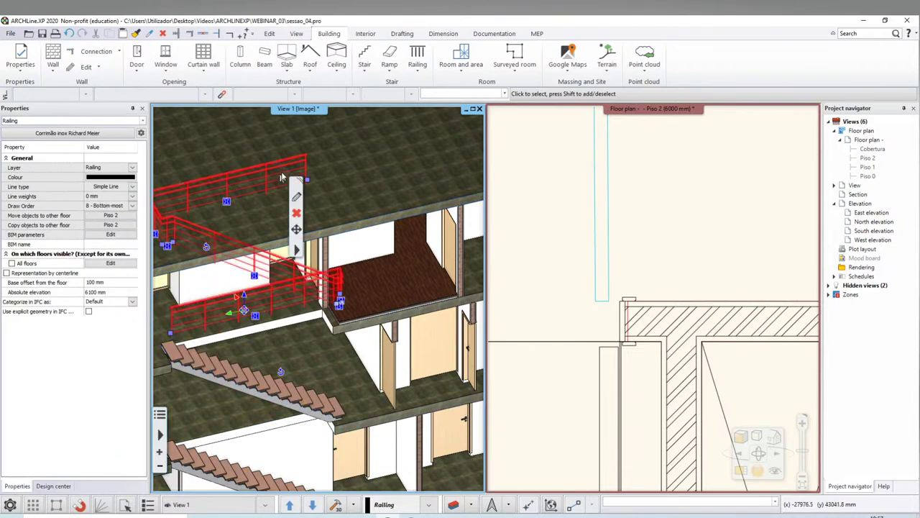
{"action": "left_click", "coordinate": [118, 223]}
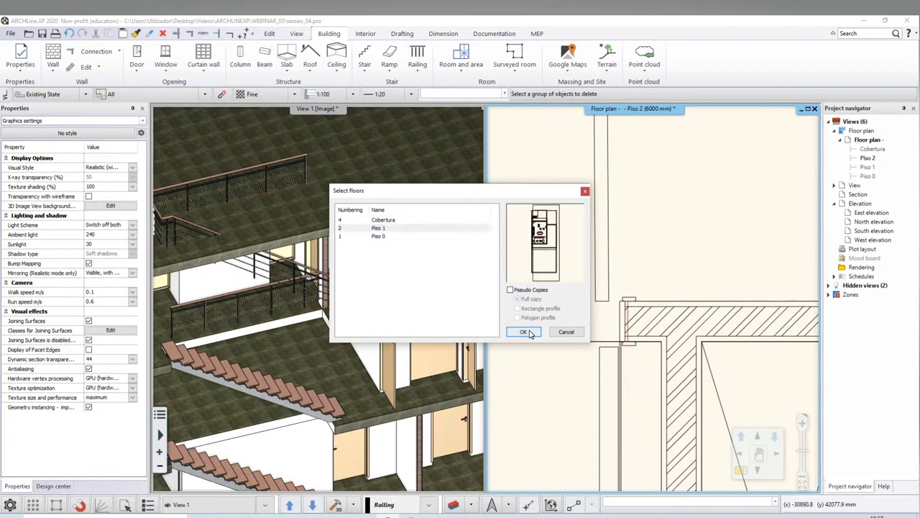
{"action": "left_click", "coordinate": [526, 331]}
{"action": "scroll", "coordinate": [389, 363], "scroll_direction": "up", "scroll_amount": 2}
{"action": "scroll", "coordinate": [403, 353], "scroll_direction": "up", "scroll_amount": 2}
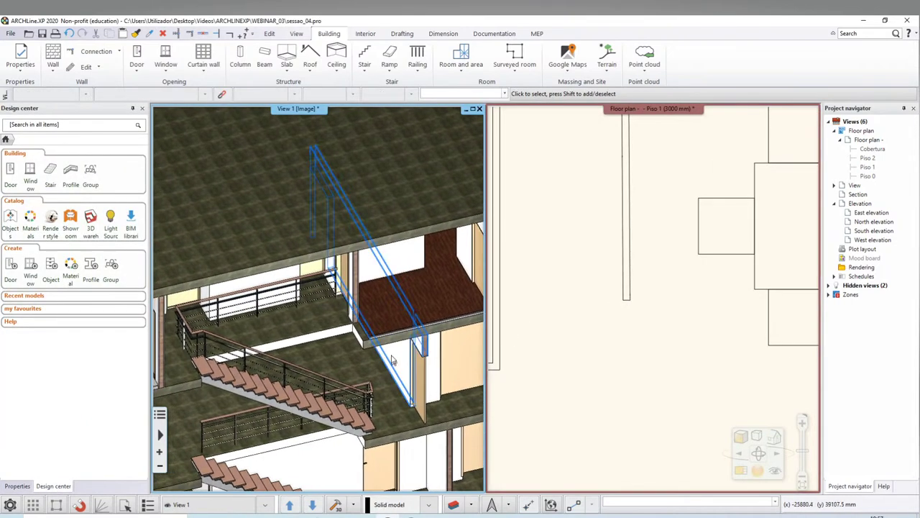
{"action": "scroll", "coordinate": [417, 338], "scroll_direction": "up", "scroll_amount": 2}
{"action": "scroll", "coordinate": [429, 326], "scroll_direction": "up", "scroll_amount": 2}
{"action": "scroll", "coordinate": [429, 326], "scroll_direction": "down", "scroll_amount": 3}
{"action": "scroll", "coordinate": [550, 310], "scroll_direction": "up", "scroll_amount": 3}
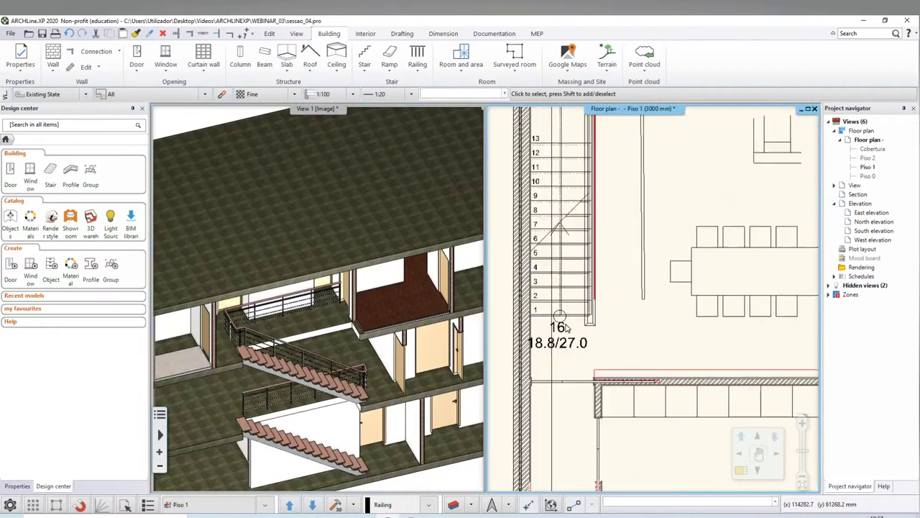
Offset the copied railing's edge to its new position
{"action": "left_click", "coordinate": [646, 260]}
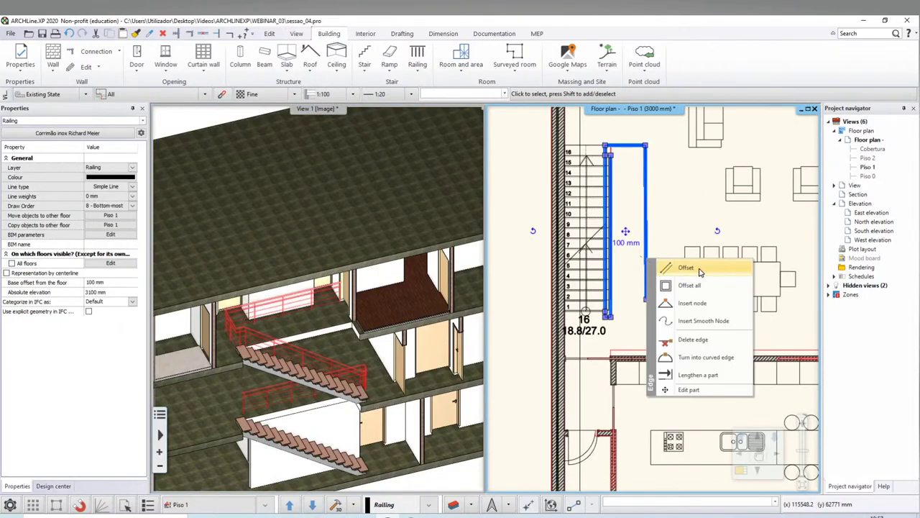
{"action": "left_click", "coordinate": [701, 272]}
{"action": "scroll", "coordinate": [617, 185], "scroll_direction": "up", "scroll_amount": 3}
{"action": "scroll", "coordinate": [608, 215], "scroll_direction": "up", "scroll_amount": 3}
{"action": "scroll", "coordinate": [611, 259], "scroll_direction": "up", "scroll_amount": 2}
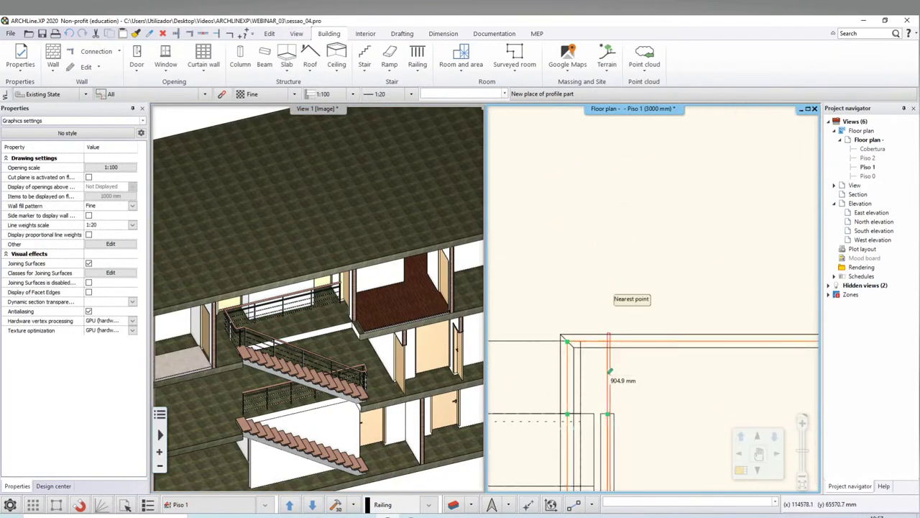
{"action": "left_click", "coordinate": [607, 409]}
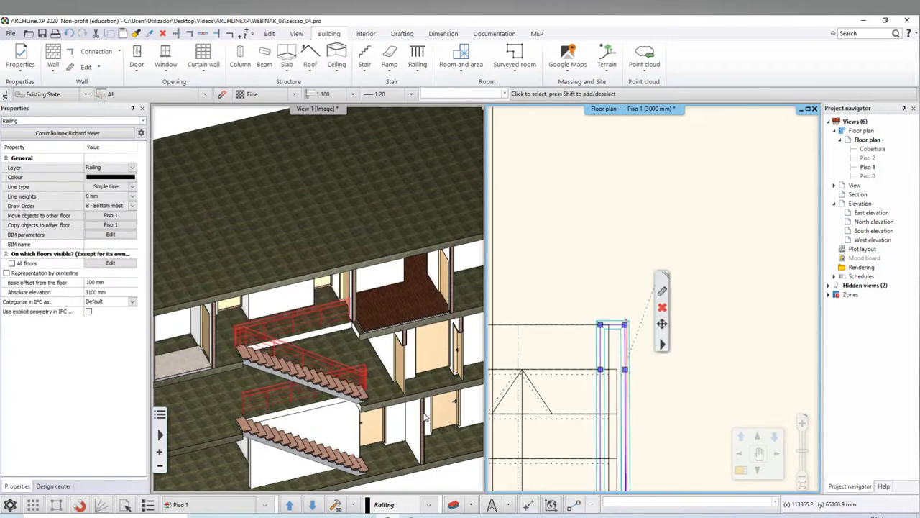
{"action": "scroll", "coordinate": [427, 418], "scroll_direction": "down", "scroll_amount": 3}
{"action": "scroll", "coordinate": [409, 402], "scroll_direction": "down", "scroll_amount": 3}
{"action": "key", "text": "Escape"}
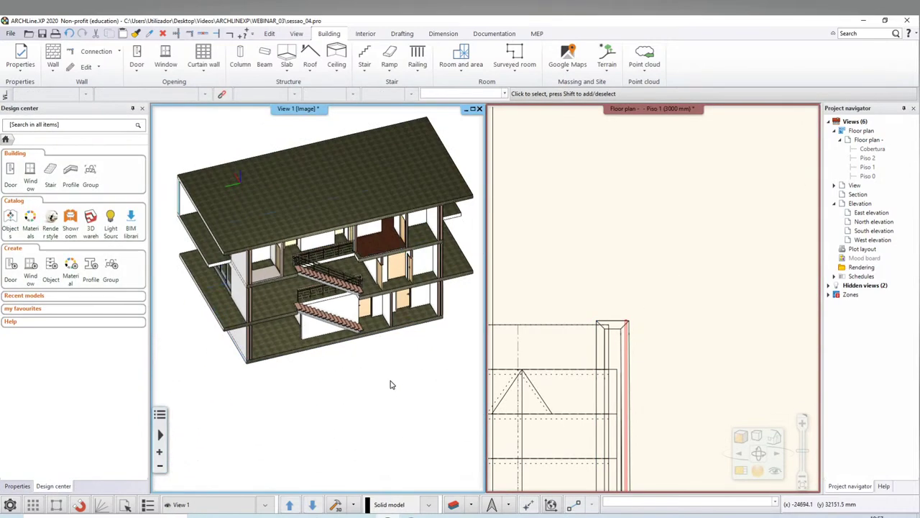
{"action": "middle_click_drag", "start_coordinate": [374, 337], "coordinate": [289, 317], "text": "shift"}
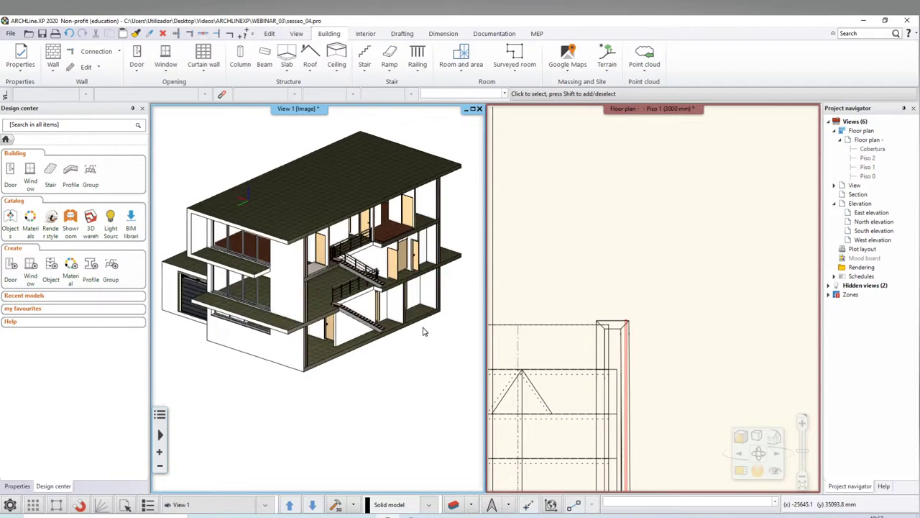
{"action": "scroll", "coordinate": [289, 317], "scroll_direction": "up", "scroll_amount": 3}
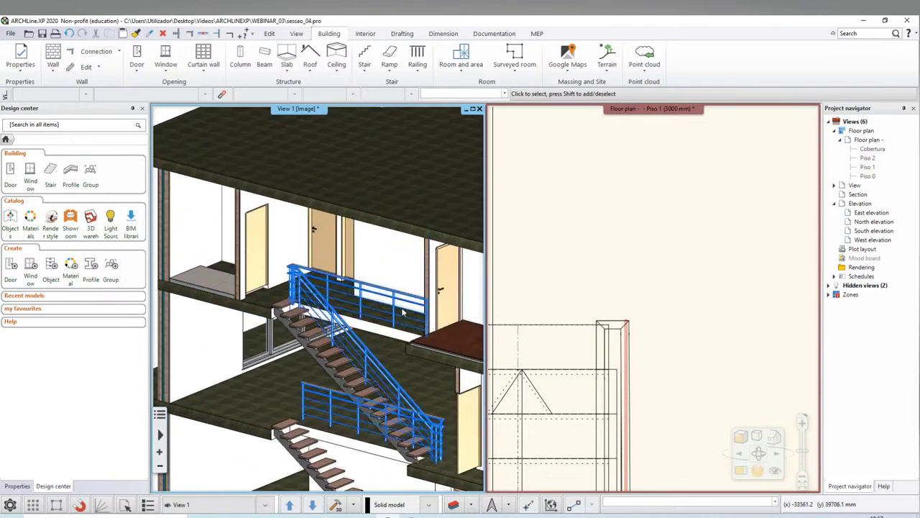
{"action": "scroll", "coordinate": [316, 331], "scroll_direction": "up", "scroll_amount": 3}
{"action": "scroll", "coordinate": [338, 345], "scroll_direction": "up", "scroll_amount": 2}
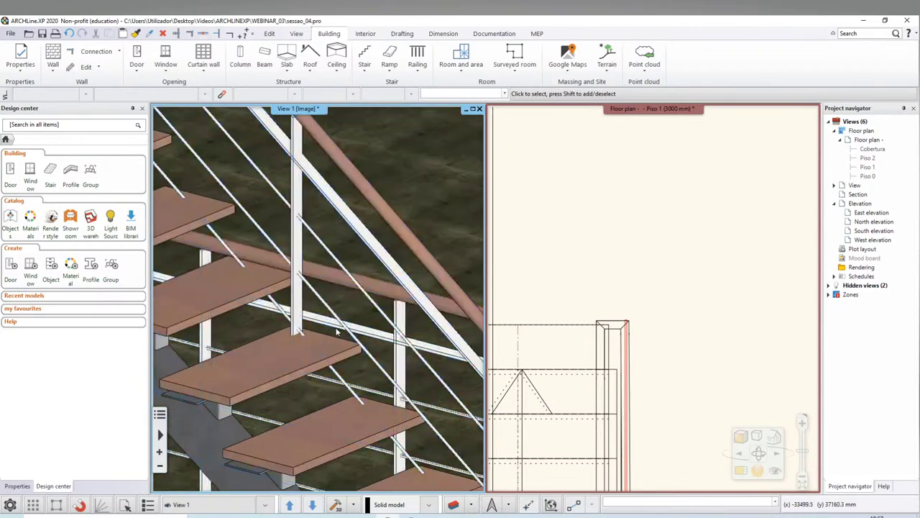
{"action": "scroll", "coordinate": [340, 320], "scroll_direction": "down", "scroll_amount": 1}
{"action": "mouse_move", "coordinate": [339, 315]}
{"action": "middle_mouse_down", "text": "shift"}
{"action": "mouse_move", "coordinate": [396, 366]}
{"action": "mouse_move", "coordinate": [411, 343]}
{"action": "middle_mouse_up", "text": "shift"}
{"action": "scroll", "coordinate": [409, 346], "scroll_direction": "up", "scroll_amount": 2}
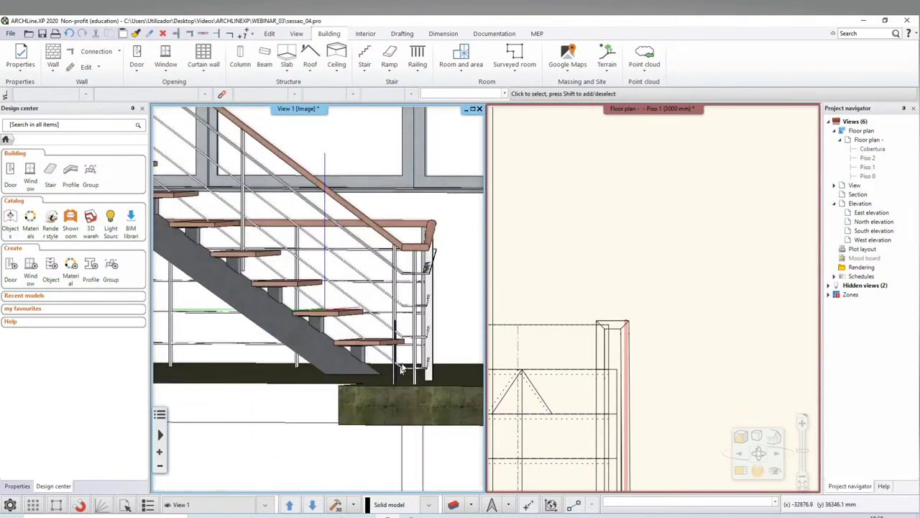
{"action": "scroll", "coordinate": [389, 335], "scroll_direction": "up", "scroll_amount": 2}
{"action": "scroll", "coordinate": [379, 330], "scroll_direction": "up", "scroll_amount": 2}
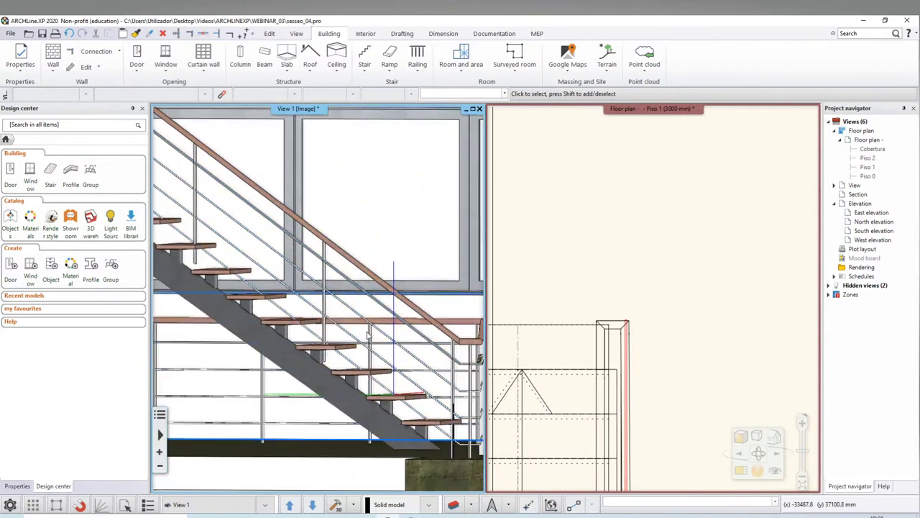
{"action": "scroll", "coordinate": [363, 328], "scroll_direction": "up", "scroll_amount": 1}
{"action": "scroll", "coordinate": [342, 326], "scroll_direction": "up", "scroll_amount": 1}
{"action": "scroll", "coordinate": [319, 324], "scroll_direction": "up", "scroll_amount": 1}
{"action": "left_click", "coordinate": [318, 324]}
{"action": "scroll", "coordinate": [319, 323], "scroll_direction": "down", "scroll_amount": 1}
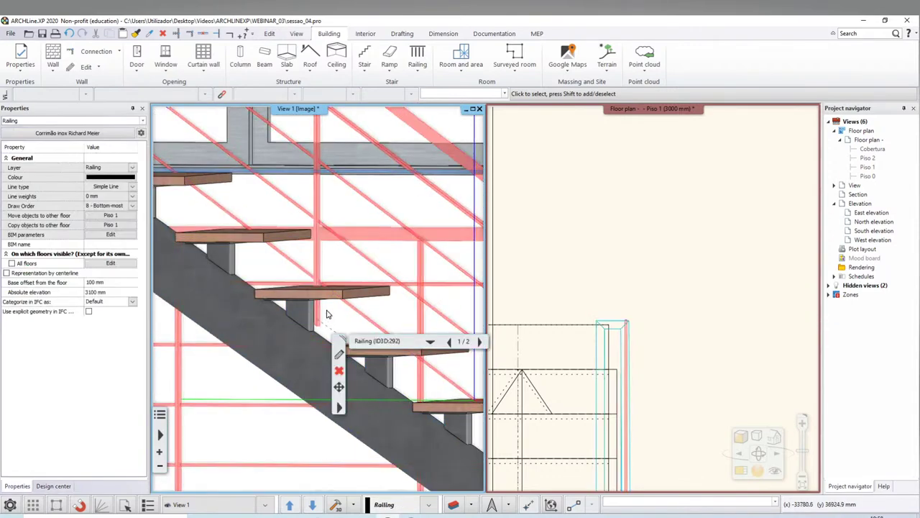
{"action": "scroll", "coordinate": [318, 323], "scroll_direction": "down", "scroll_amount": 2}
{"action": "scroll", "coordinate": [319, 323], "scroll_direction": "down", "scroll_amount": 1}
{"action": "scroll", "coordinate": [238, 263], "scroll_direction": "up", "scroll_amount": 1}
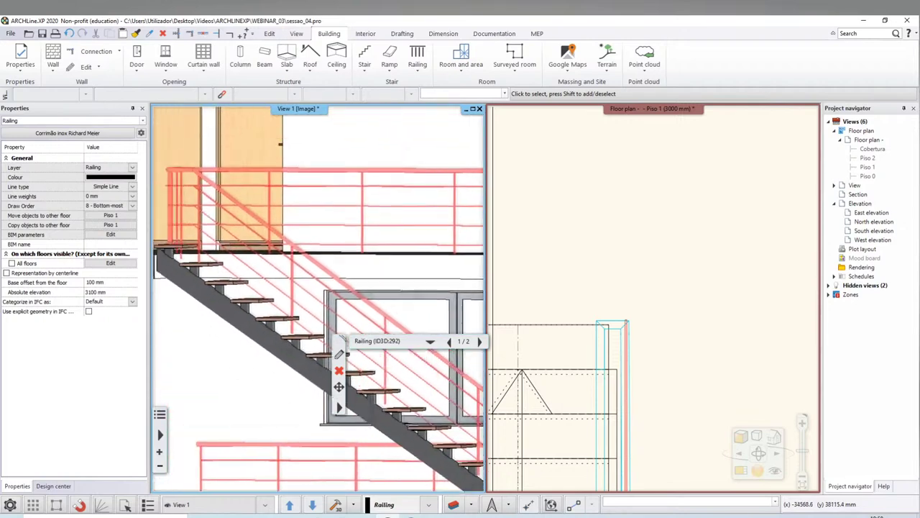
{"action": "scroll", "coordinate": [235, 263], "scroll_direction": "down", "scroll_amount": 1}
{"action": "scroll", "coordinate": [209, 276], "scroll_direction": "up", "scroll_amount": 1}
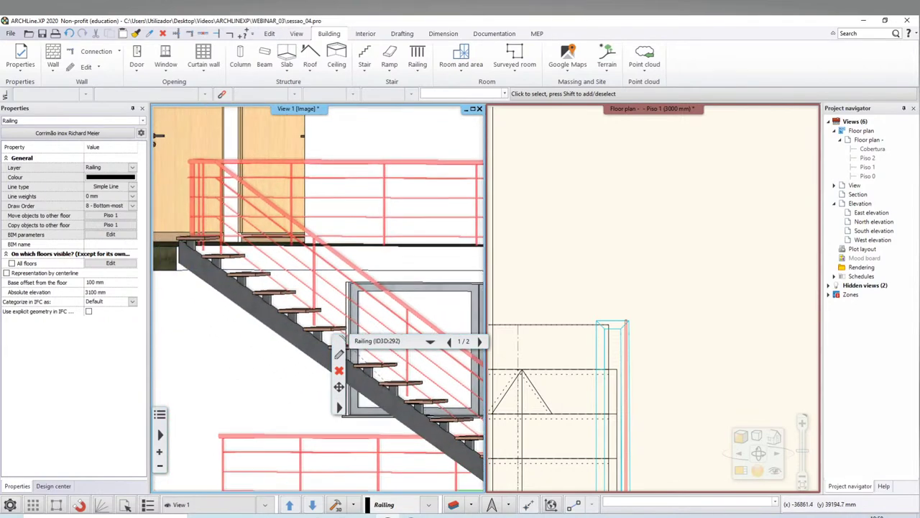
{"action": "scroll", "coordinate": [230, 273], "scroll_direction": "up", "scroll_amount": 1}
{"action": "scroll", "coordinate": [259, 269], "scroll_direction": "up", "scroll_amount": 1}
{"action": "scroll", "coordinate": [285, 266], "scroll_direction": "up", "scroll_amount": 1}
{"action": "scroll", "coordinate": [288, 266], "scroll_direction": "down", "scroll_amount": 2}
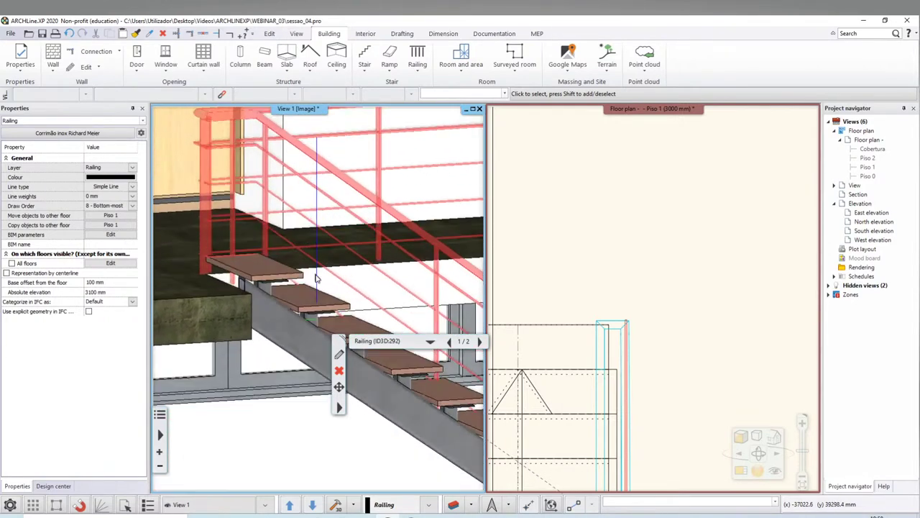
{"action": "scroll", "coordinate": [309, 264], "scroll_direction": "up", "scroll_amount": 1}
{"action": "scroll", "coordinate": [316, 264], "scroll_direction": "up", "scroll_amount": 1}
{"action": "scroll", "coordinate": [317, 263], "scroll_direction": "down", "scroll_amount": 1}
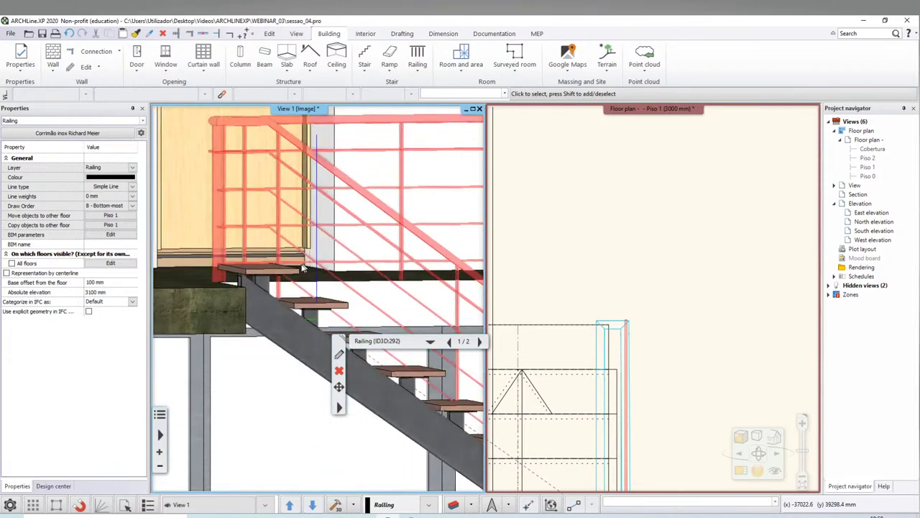
{"action": "scroll", "coordinate": [317, 264], "scroll_direction": "down", "scroll_amount": 1}
{"action": "scroll", "coordinate": [316, 264], "scroll_direction": "down", "scroll_amount": 1}
{"action": "scroll", "coordinate": [316, 264], "scroll_direction": "down", "scroll_amount": 1}
{"action": "scroll", "coordinate": [376, 368], "scroll_direction": "down", "scroll_amount": 1}
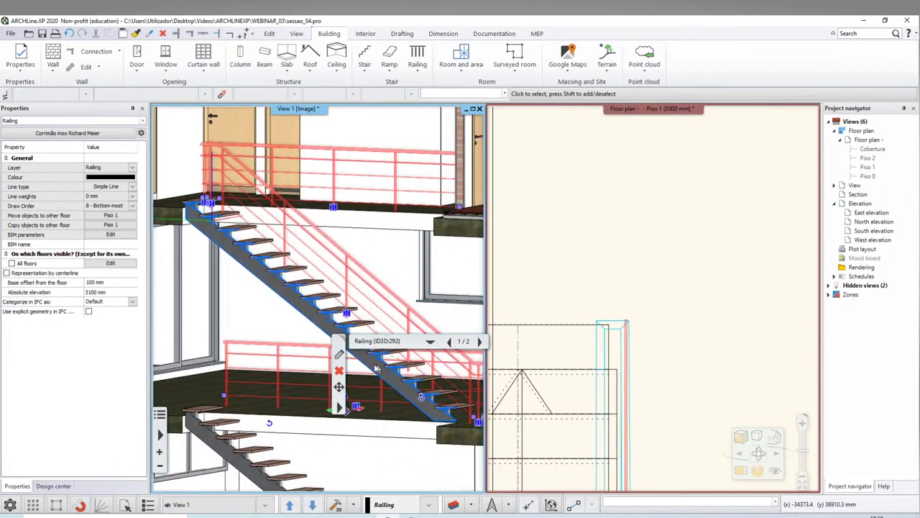
{"action": "left_click", "coordinate": [339, 356]}
{"action": "key", "text": "Escape"}
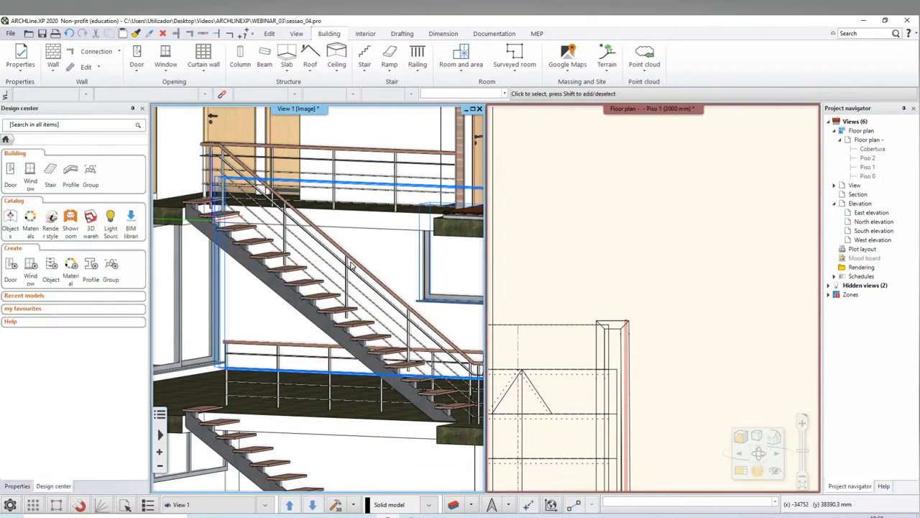
{"action": "left_click", "coordinate": [352, 263]}
{"action": "left_click", "coordinate": [359, 269]}
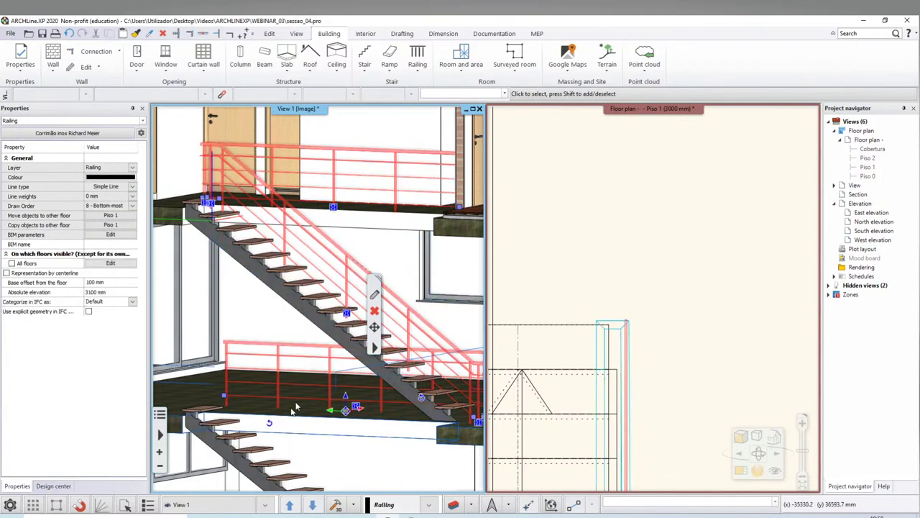
{"action": "mouse_move", "coordinate": [293, 409]}
{"action": "middle_mouse_down"}
{"action": "mouse_move", "coordinate": [311, 374]}
{"action": "mouse_move", "coordinate": [375, 311]}
{"action": "middle_mouse_up"}
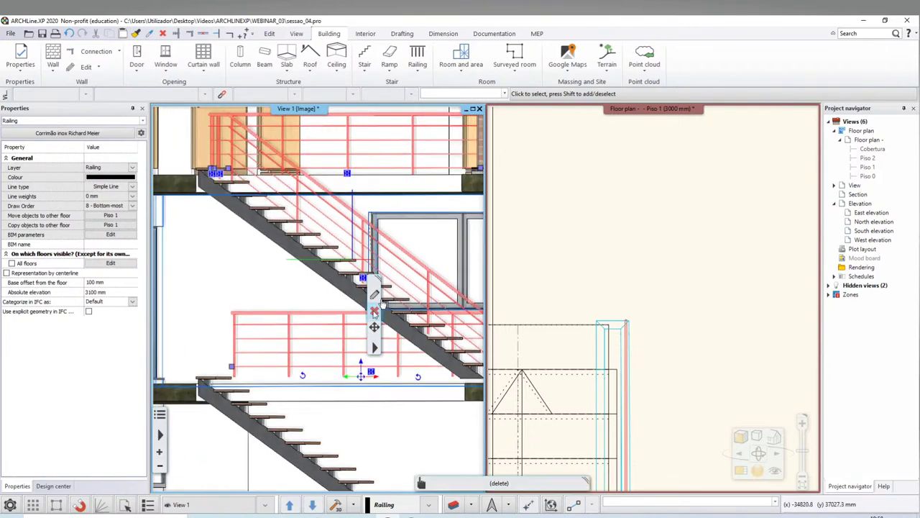
{"action": "left_click", "coordinate": [375, 299]}
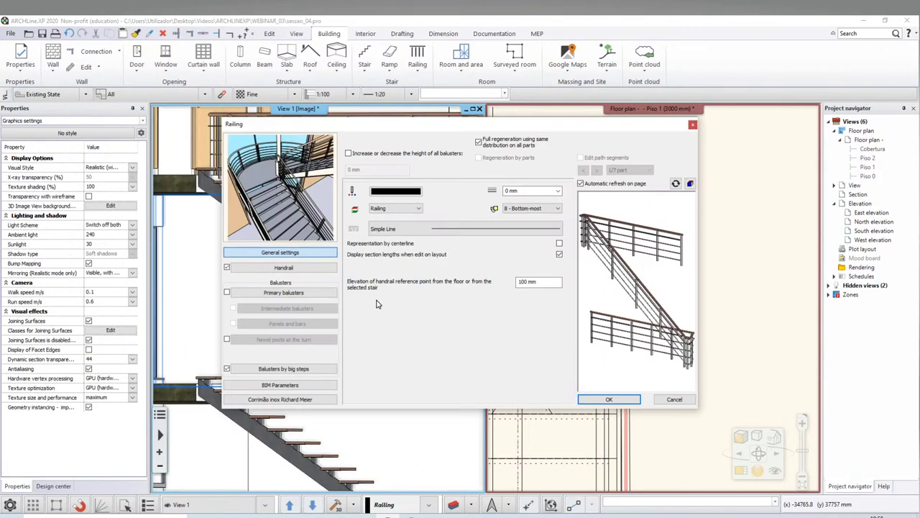
{"action": "left_click", "coordinate": [674, 399]}
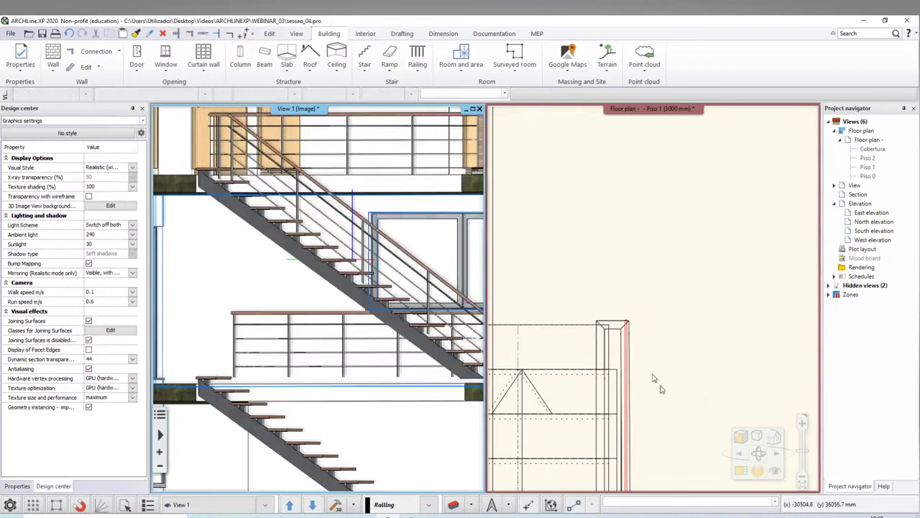
{"action": "mouse_move", "coordinate": [403, 302]}
{"action": "middle_mouse_down"}
{"action": "mouse_move", "coordinate": [343, 344]}
{"action": "mouse_move", "coordinate": [347, 248]}
{"action": "middle_mouse_up"}
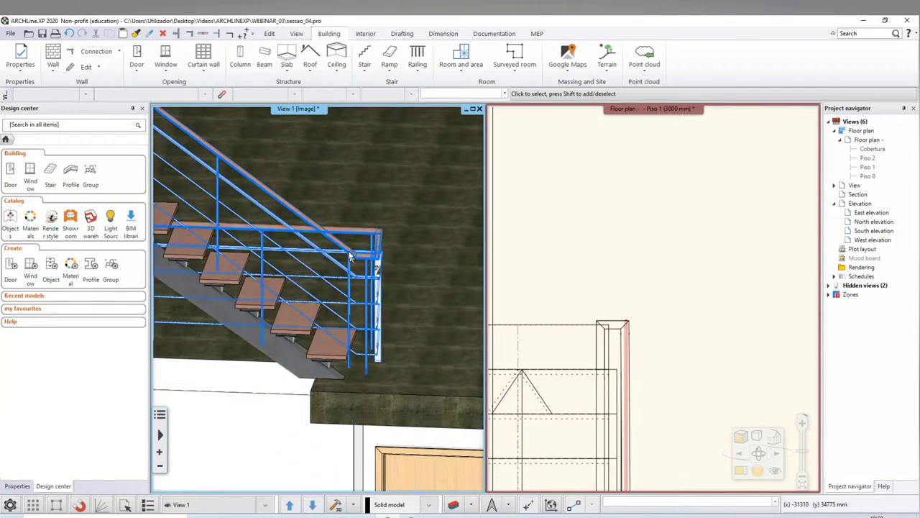
Add two raised nodes at the lower end of the stair railing
{"action": "left_click", "coordinate": [347, 248]}
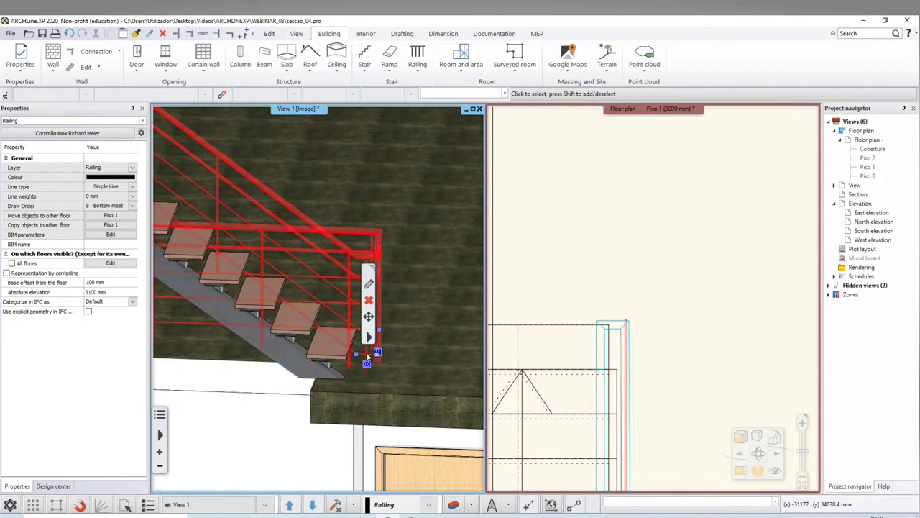
{"action": "scroll", "coordinate": [273, 331], "scroll_direction": "down", "scroll_amount": 3}
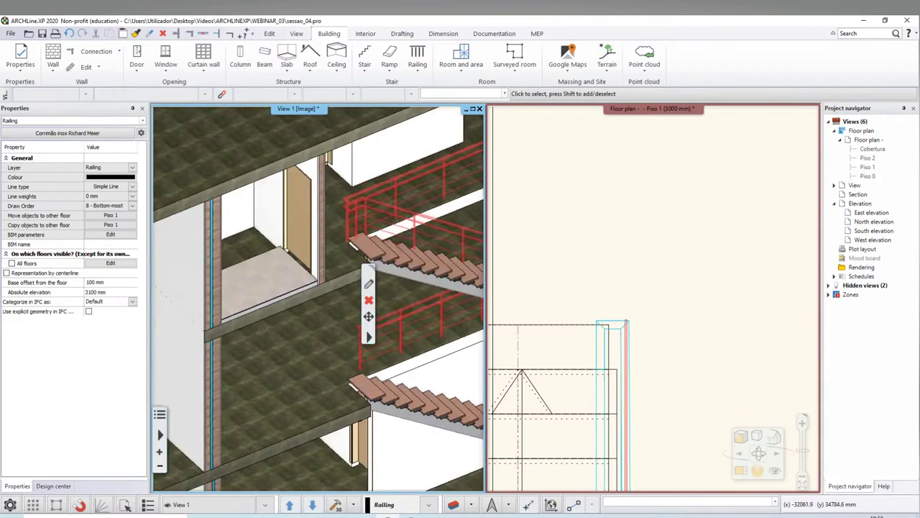
{"action": "mouse_move", "coordinate": [273, 331]}
{"action": "middle_mouse_down"}
{"action": "mouse_move", "coordinate": [219, 282]}
{"action": "mouse_move", "coordinate": [243, 379]}
{"action": "middle_mouse_up"}
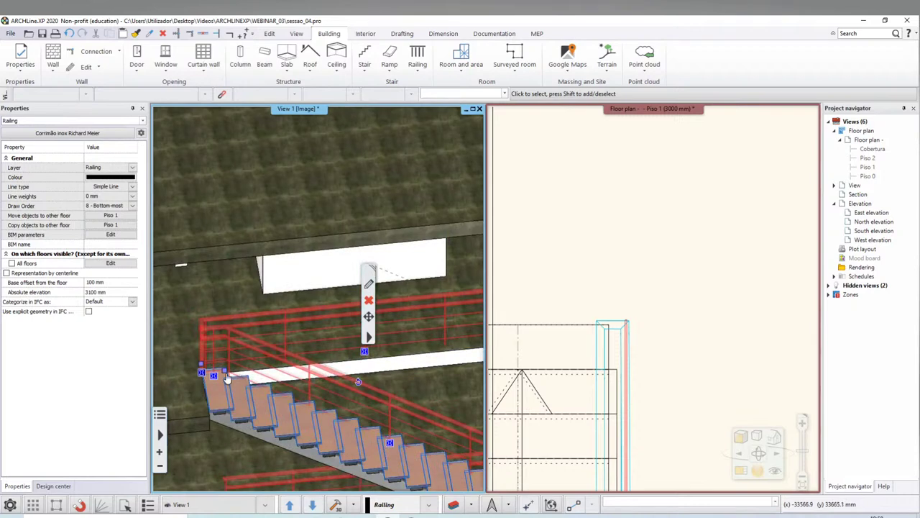
{"action": "left_click", "coordinate": [250, 385]}
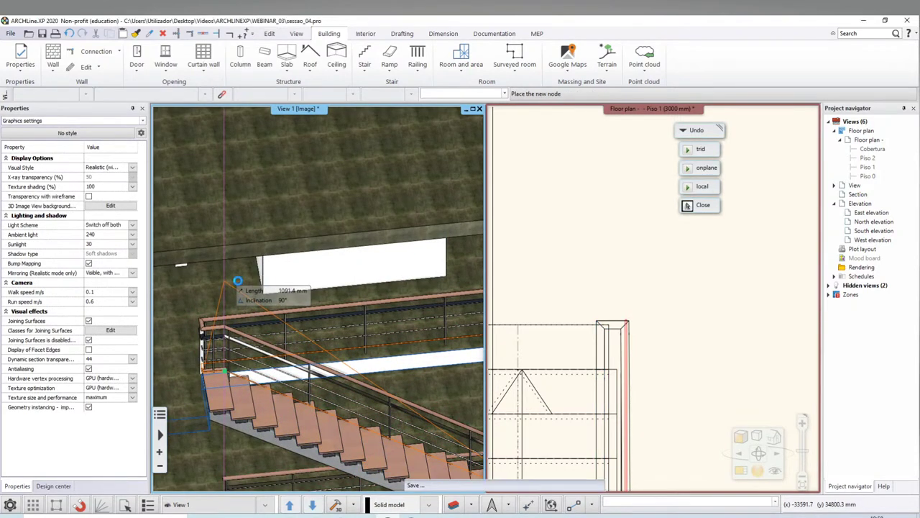
{"action": "left_click", "coordinate": [238, 280]}
{"action": "scroll", "coordinate": [347, 378], "scroll_direction": "up", "scroll_amount": 2}
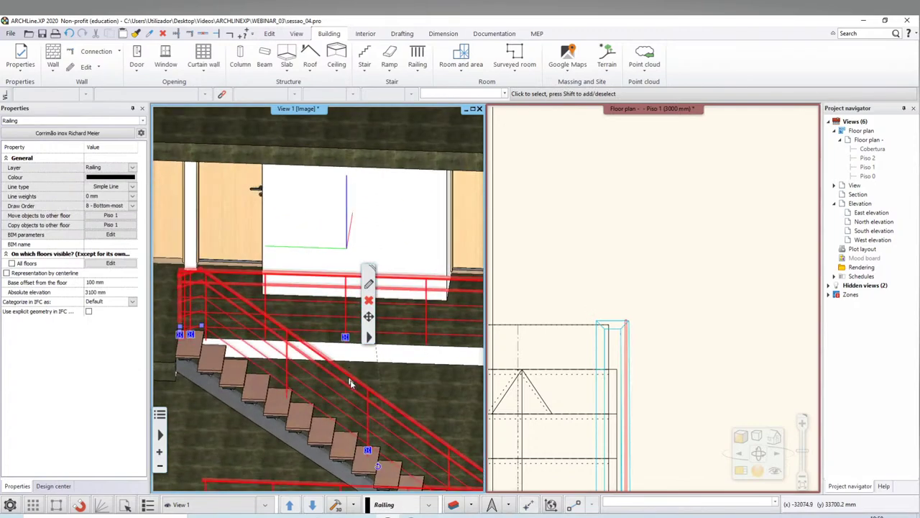
{"action": "middle_click_drag", "start_coordinate": [351, 383], "coordinate": [350, 372]}
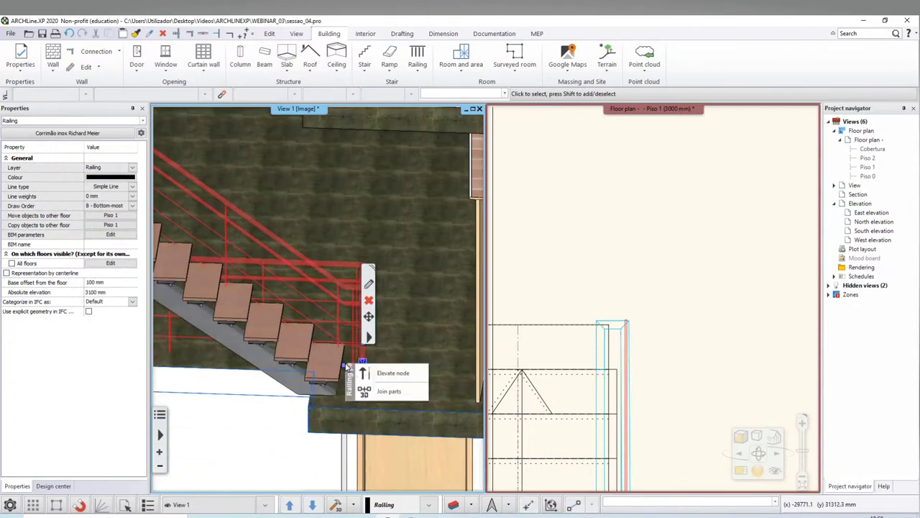
{"action": "left_click", "coordinate": [381, 374]}
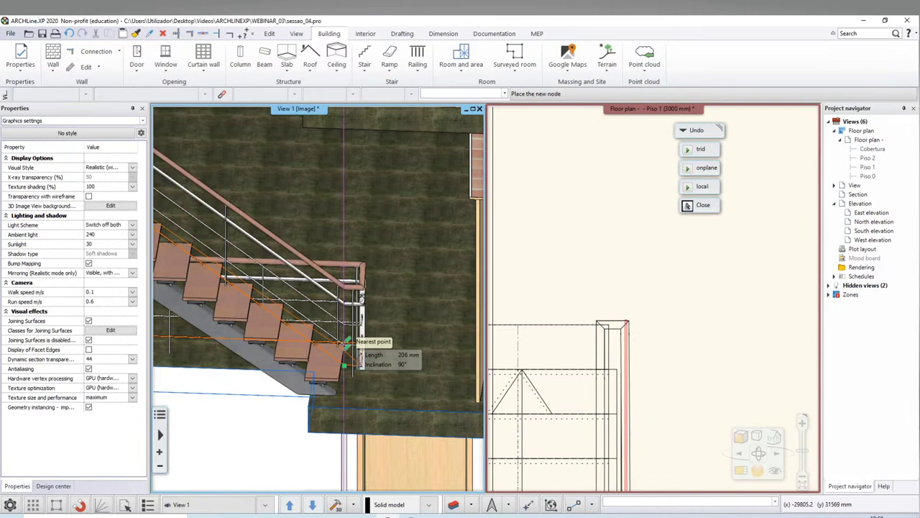
{"action": "type", "text": "100"}
{"action": "left_click", "coordinate": [345, 344]}
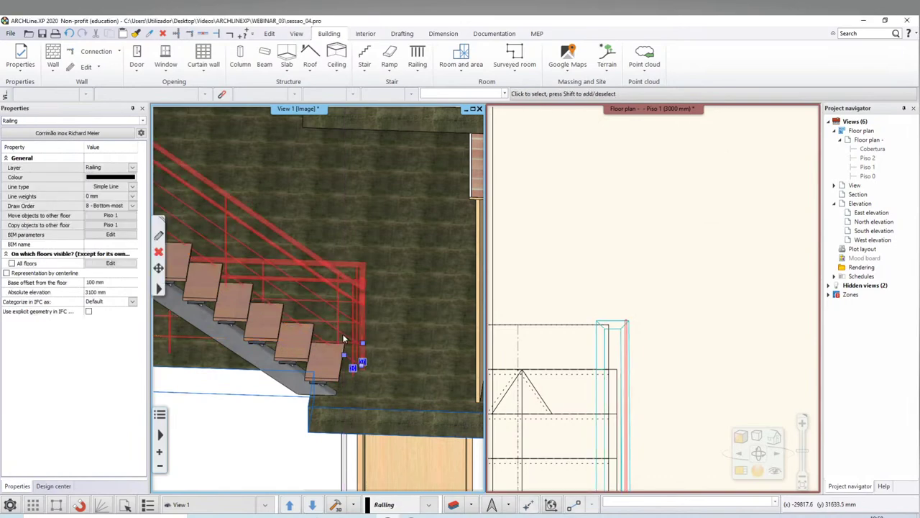
Raise two nodes at the railing's top end by 100 mm and add one at the slab edge
{"action": "middle_click_drag", "start_coordinate": [344, 338], "coordinate": [225, 286]}
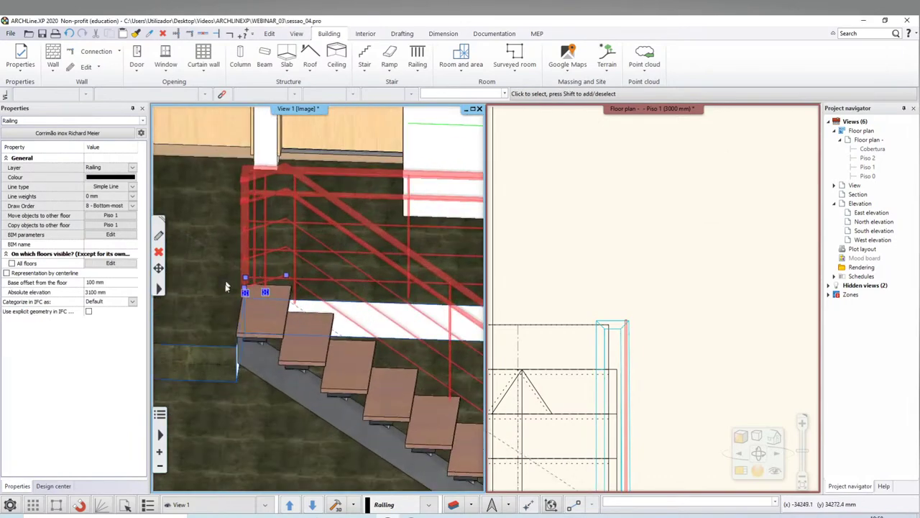
{"action": "scroll", "coordinate": [225, 286], "scroll_direction": "up", "scroll_amount": 2}
{"action": "left_click", "coordinate": [316, 306]}
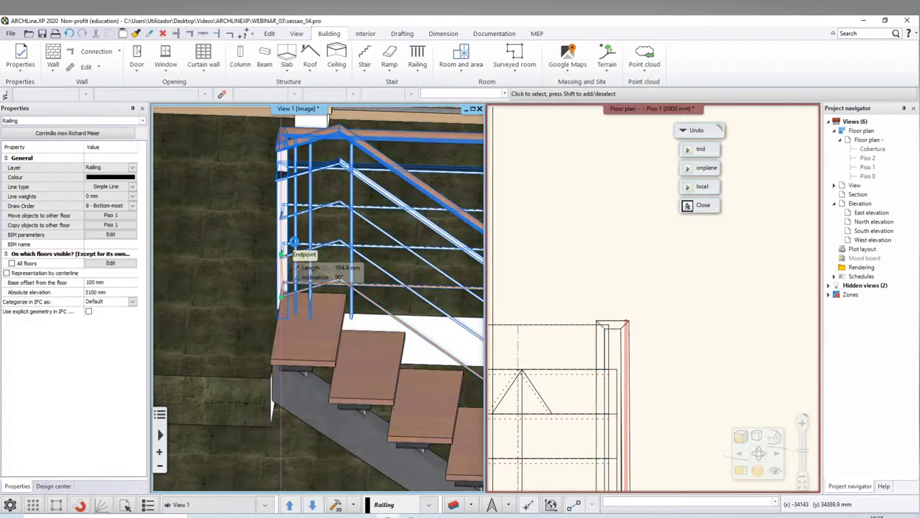
{"action": "type", "text": "100"}
{"action": "key", "text": "Return"}
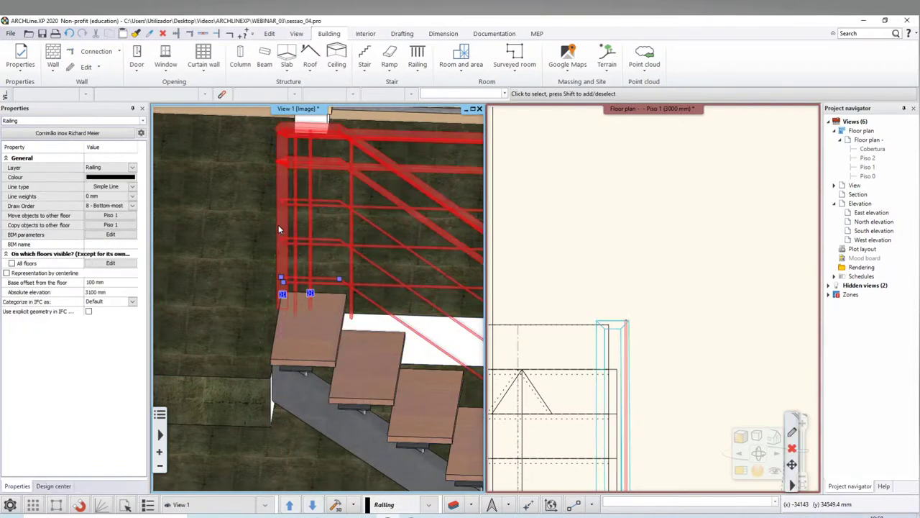
{"action": "middle_click_drag", "start_coordinate": [324, 302], "coordinate": [380, 296]}
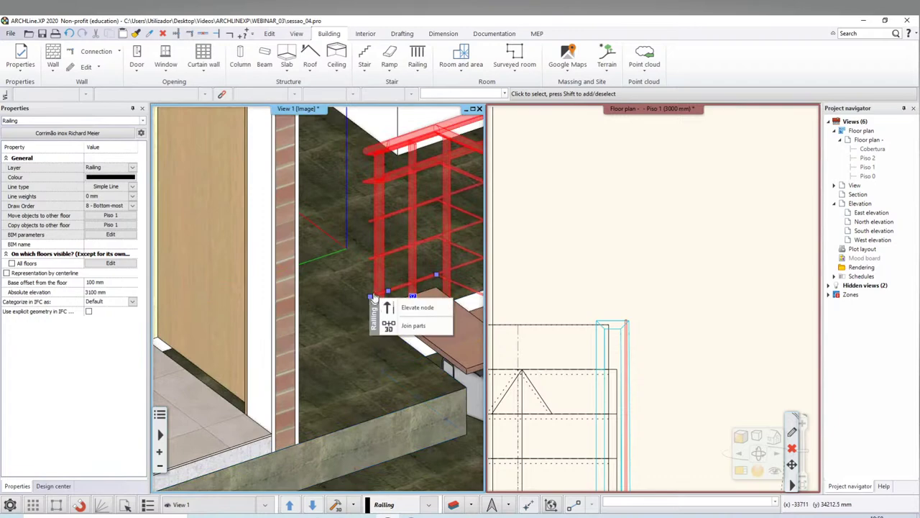
{"action": "left_click", "coordinate": [389, 306]}
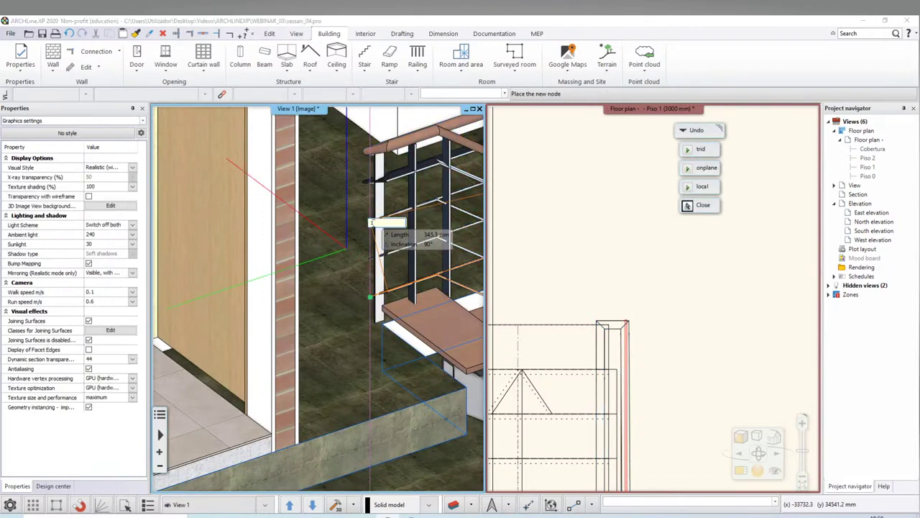
{"action": "key", "text": "Return"}
{"action": "middle_click_drag", "start_coordinate": [360, 315], "coordinate": [339, 426]}
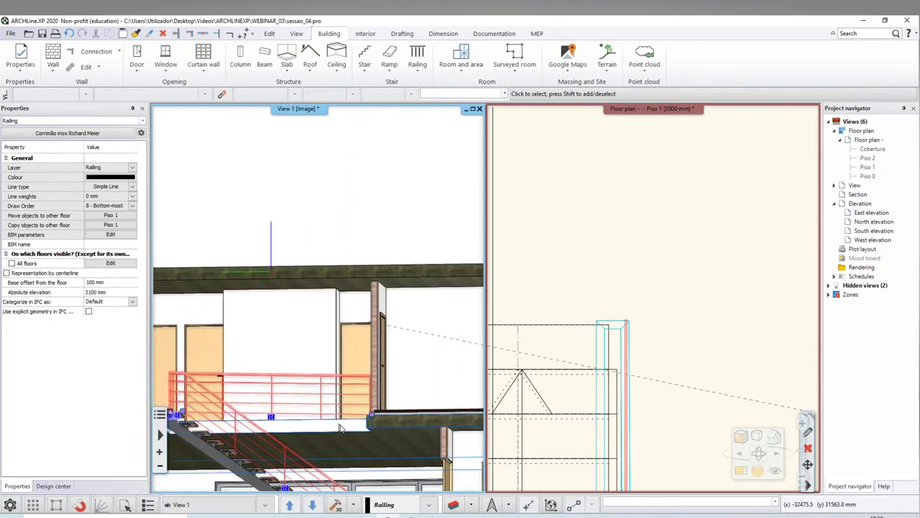
{"action": "scroll", "coordinate": [364, 379], "scroll_direction": "up", "scroll_amount": 2}
{"action": "left_click", "coordinate": [398, 387]}
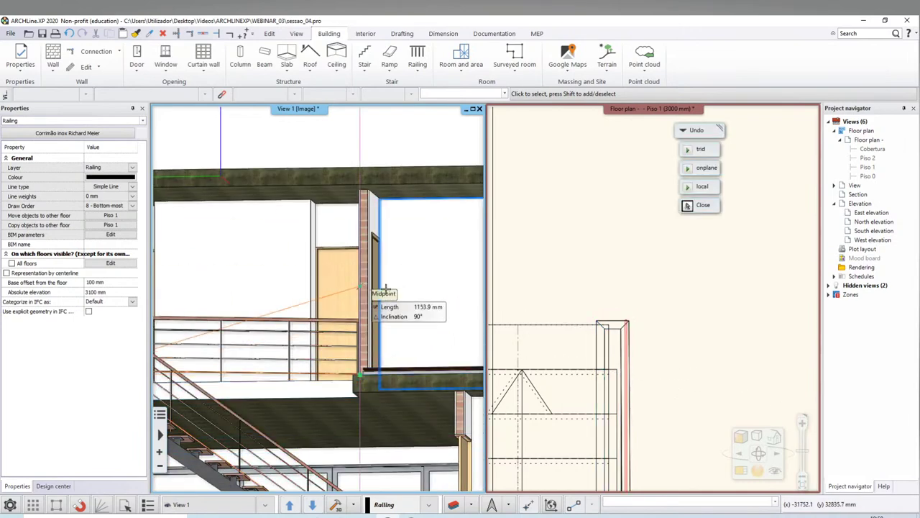
{"action": "left_click", "coordinate": [372, 286]}
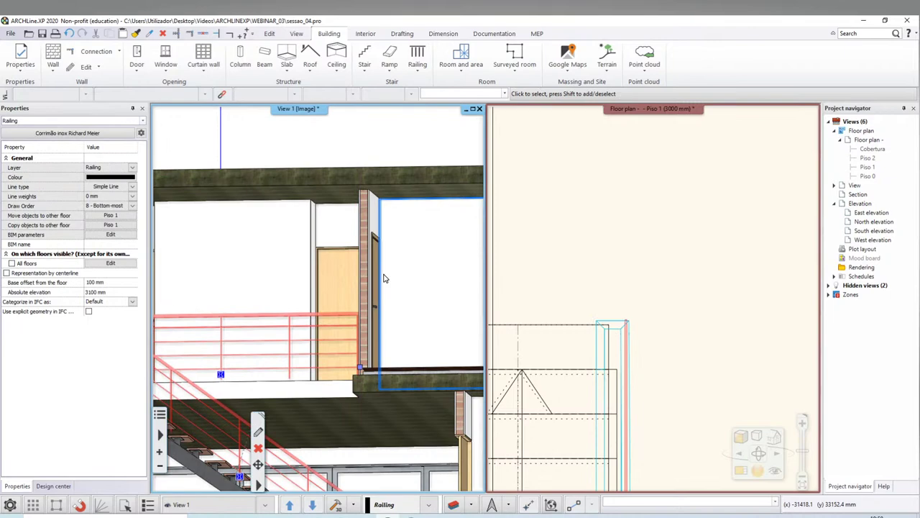
Reselect the stair railing and add a node straight above the post
{"action": "scroll", "coordinate": [323, 388], "scroll_direction": "down", "scroll_amount": 2}
{"action": "scroll", "coordinate": [324, 389], "scroll_direction": "up", "scroll_amount": 2}
{"action": "scroll", "coordinate": [324, 388], "scroll_direction": "down", "scroll_amount": 2}
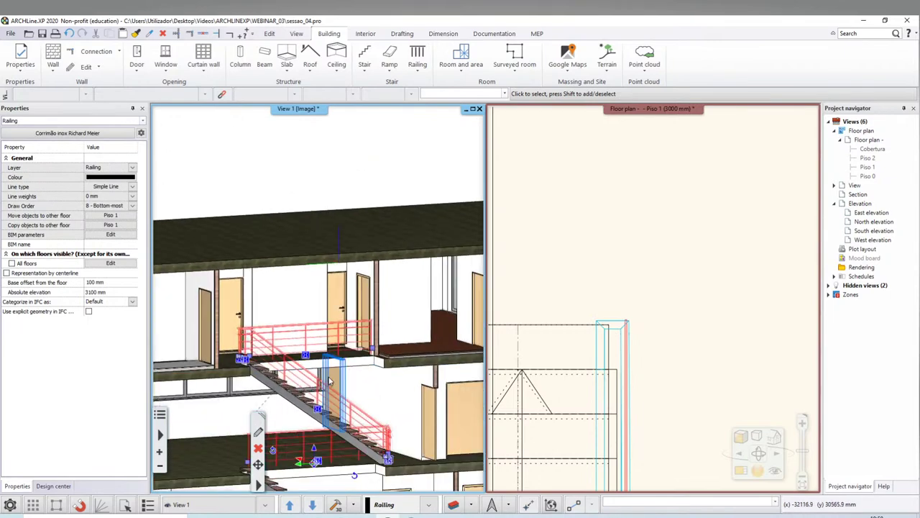
{"action": "scroll", "coordinate": [324, 388], "scroll_direction": "down", "scroll_amount": 1}
{"action": "left_click", "coordinate": [350, 212]}
{"action": "scroll", "coordinate": [317, 323], "scroll_direction": "up", "scroll_amount": 2}
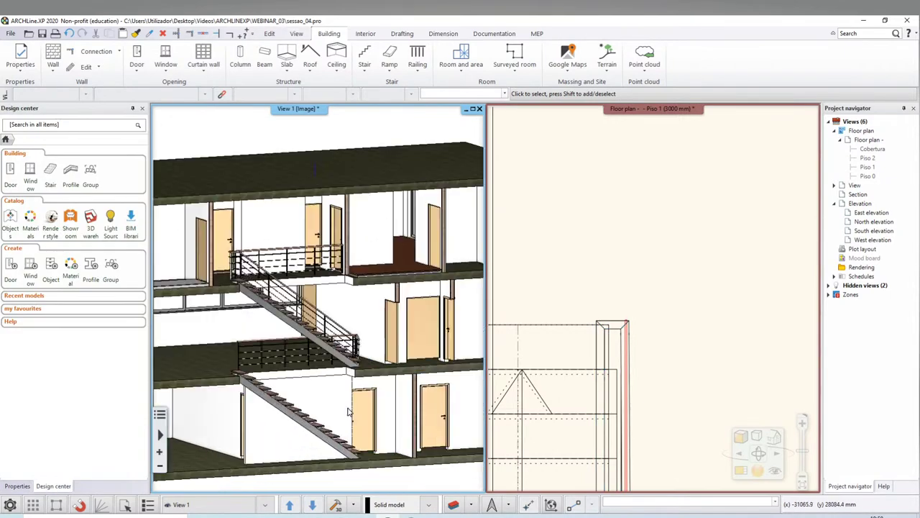
{"action": "scroll", "coordinate": [309, 338], "scroll_direction": "up", "scroll_amount": 2}
{"action": "scroll", "coordinate": [306, 348], "scroll_direction": "up", "scroll_amount": 2}
{"action": "scroll", "coordinate": [305, 348], "scroll_direction": "up", "scroll_amount": 2}
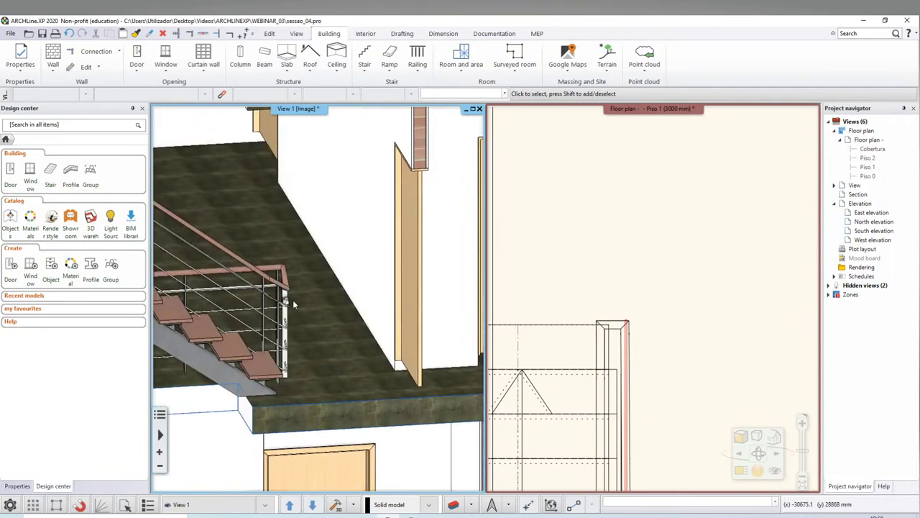
{"action": "scroll", "coordinate": [312, 331], "scroll_direction": "up", "scroll_amount": 2}
{"action": "scroll", "coordinate": [322, 314], "scroll_direction": "up", "scroll_amount": 2}
{"action": "left_click", "coordinate": [324, 325]}
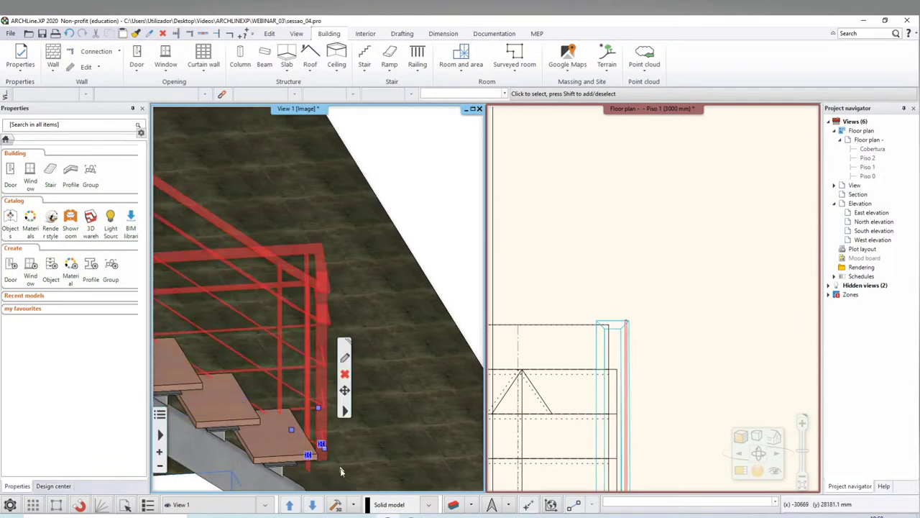
{"action": "left_click", "coordinate": [373, 456]}
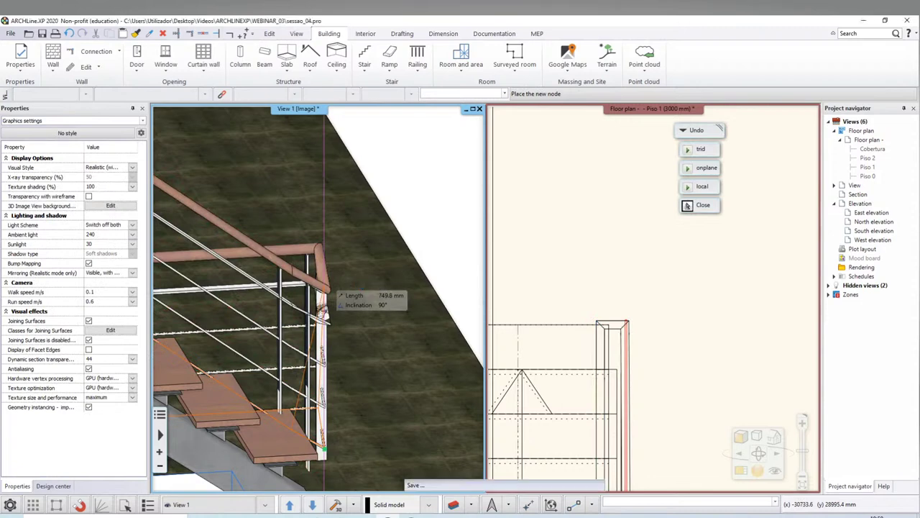
{"action": "left_click", "coordinate": [323, 311]}
Add more 100 mm nodes at the railing end, snapping one to the post's endpoint
{"action": "scroll", "coordinate": [312, 351], "scroll_direction": "down", "scroll_amount": 2}
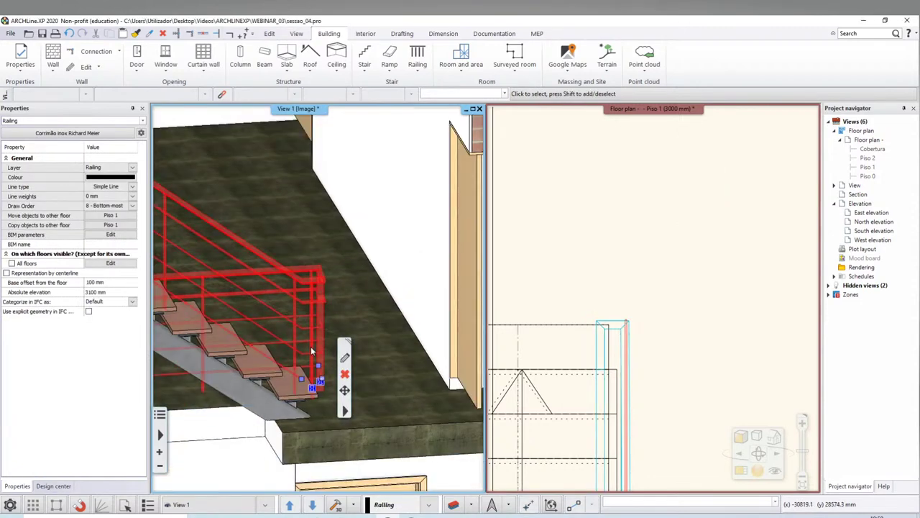
{"action": "scroll", "coordinate": [312, 351], "scroll_direction": "up", "scroll_amount": 3}
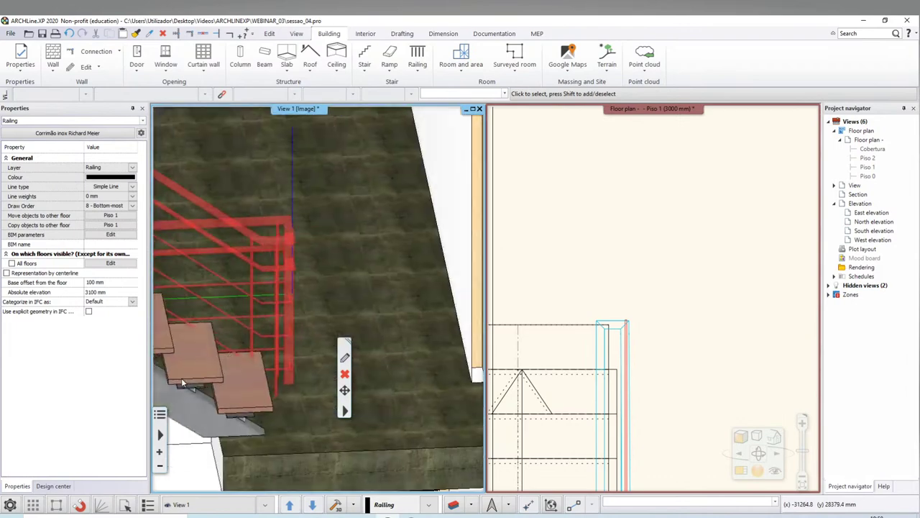
{"action": "mouse_move", "coordinate": [183, 384]}
{"action": "middle_mouse_down"}
{"action": "mouse_move", "coordinate": [309, 317]}
{"action": "mouse_move", "coordinate": [411, 300]}
{"action": "middle_mouse_up"}
{"action": "scroll", "coordinate": [410, 300], "scroll_direction": "down", "scroll_amount": 2}
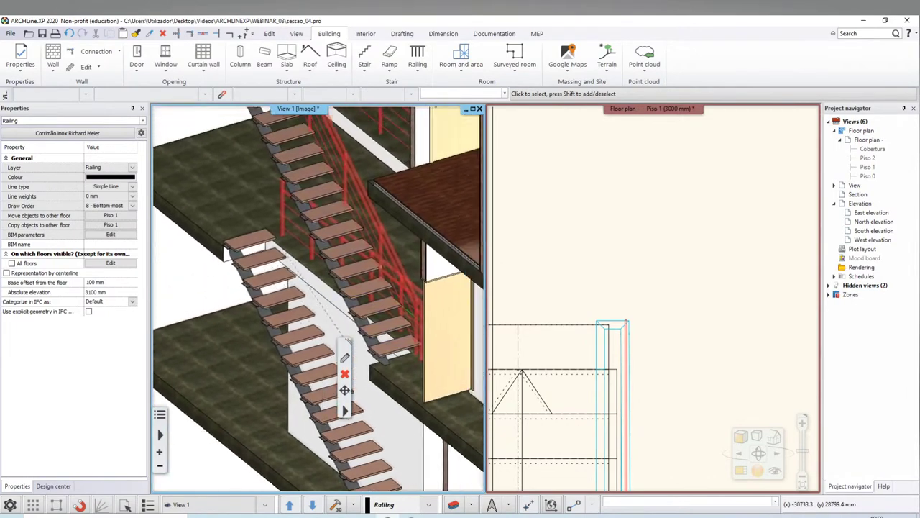
{"action": "scroll", "coordinate": [309, 345], "scroll_direction": "up", "scroll_amount": 5}
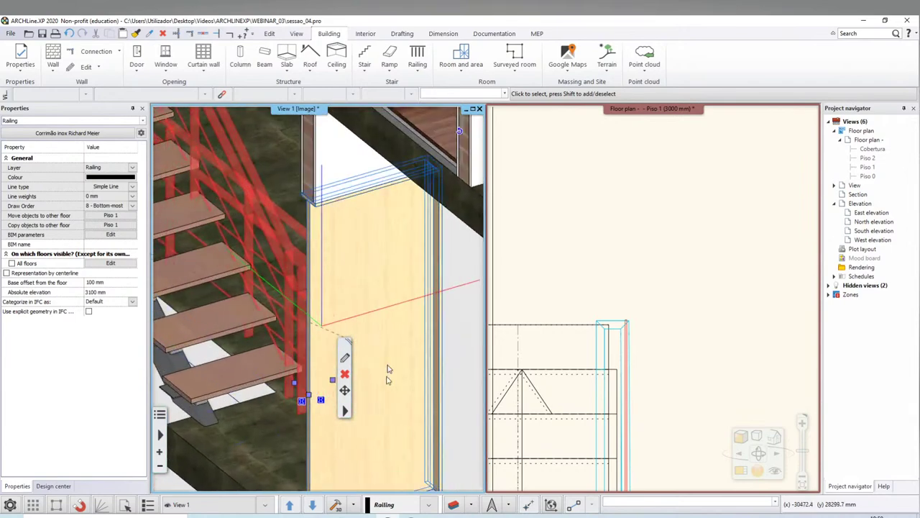
{"action": "middle_click_drag", "start_coordinate": [387, 369], "coordinate": [248, 381]}
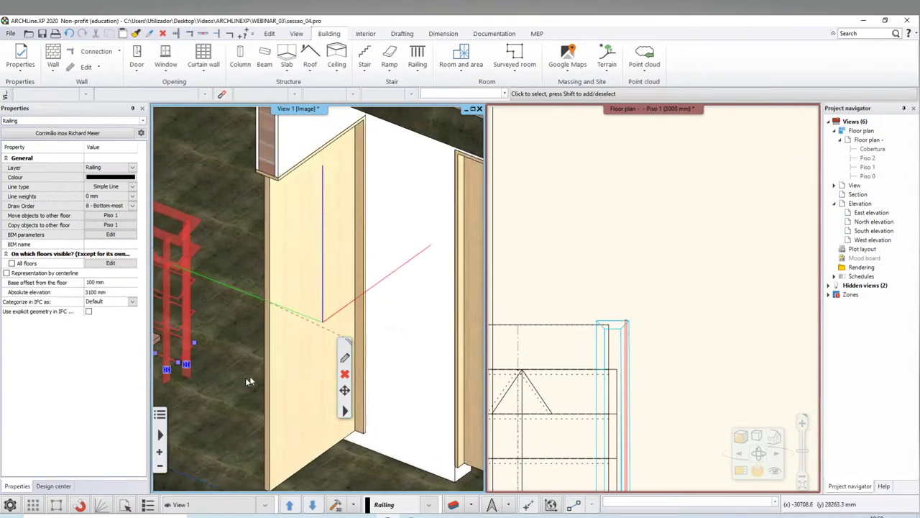
{"action": "middle_click_drag", "start_coordinate": [177, 373], "coordinate": [285, 343]}
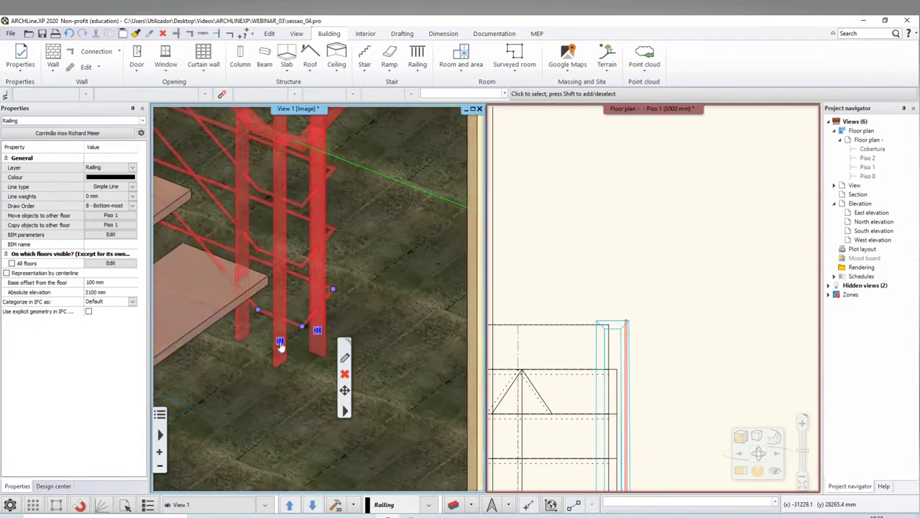
{"action": "scroll", "coordinate": [285, 343], "scroll_direction": "up", "scroll_amount": 2}
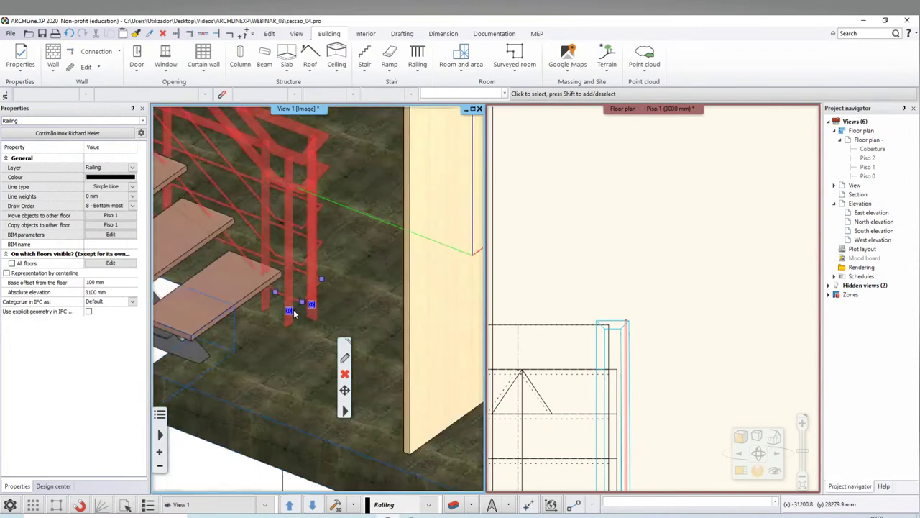
{"action": "scroll", "coordinate": [267, 312], "scroll_direction": "down", "scroll_amount": 5}
{"action": "middle_click_drag", "start_coordinate": [261, 270], "coordinate": [349, 315]}
{"action": "scroll", "coordinate": [349, 308], "scroll_direction": "up", "scroll_amount": 3}
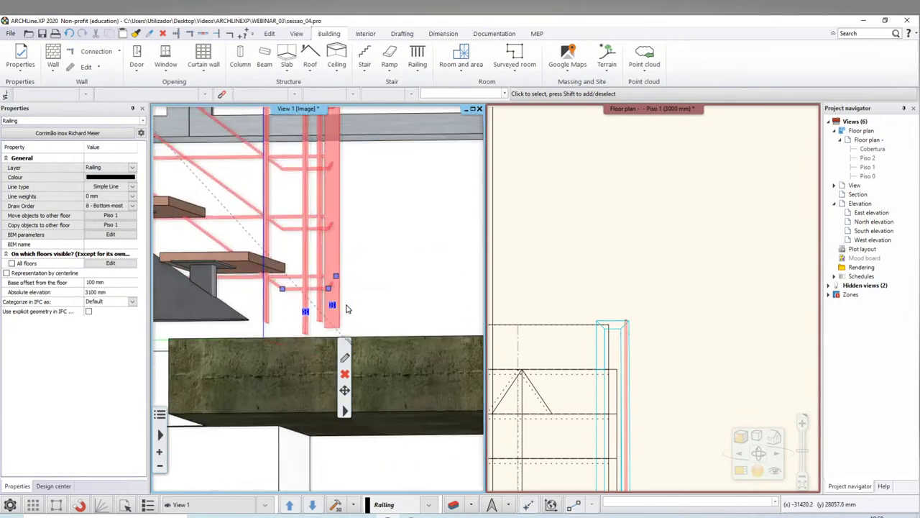
{"action": "scroll", "coordinate": [338, 302], "scroll_direction": "up", "scroll_amount": 1}
{"action": "left_click", "coordinate": [343, 301]}
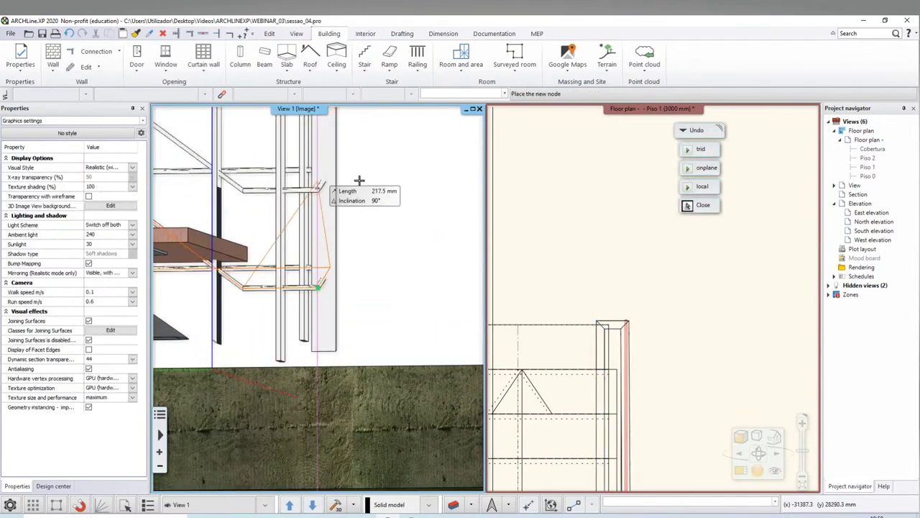
{"action": "type", "text": "100"}
{"action": "key", "text": "Return"}
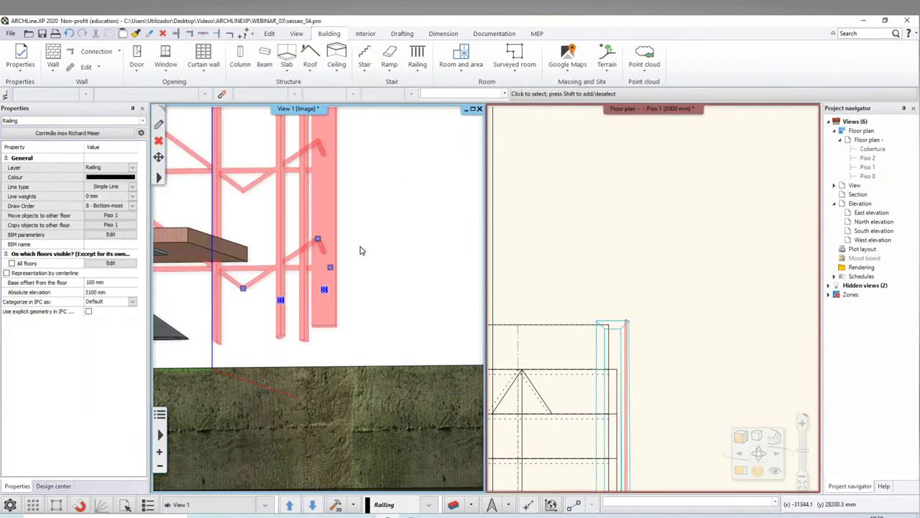
{"action": "key", "text": "Return"}
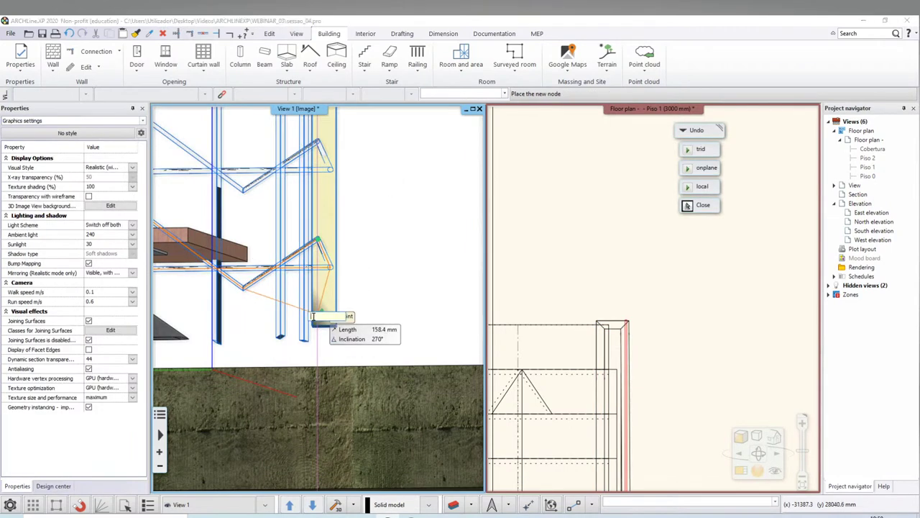
{"action": "left_click", "coordinate": [314, 316]}
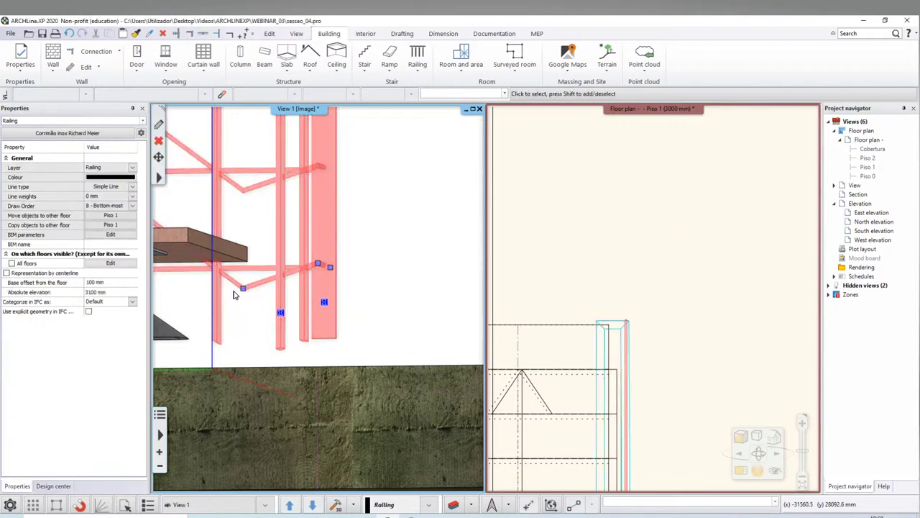
{"action": "left_click", "coordinate": [269, 301]}
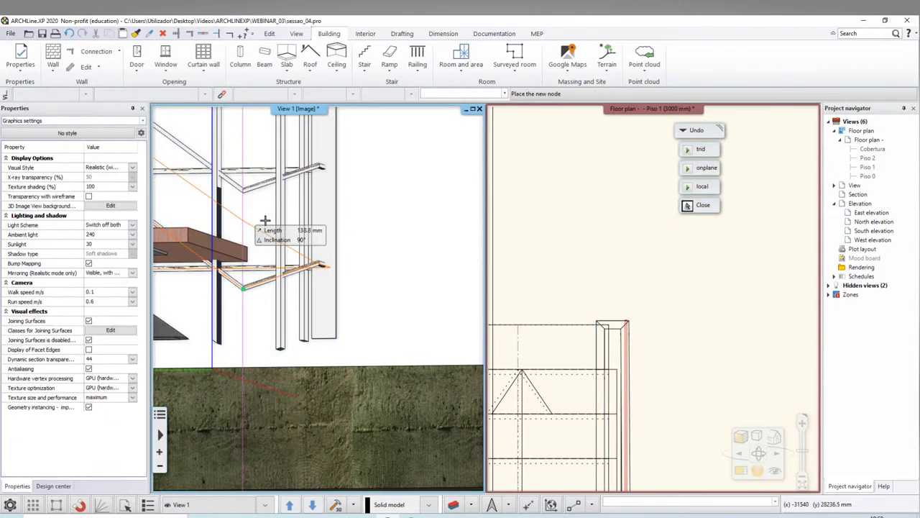
{"action": "key", "text": "Return"}
{"action": "scroll", "coordinate": [263, 223], "scroll_direction": "up", "scroll_amount": 3}
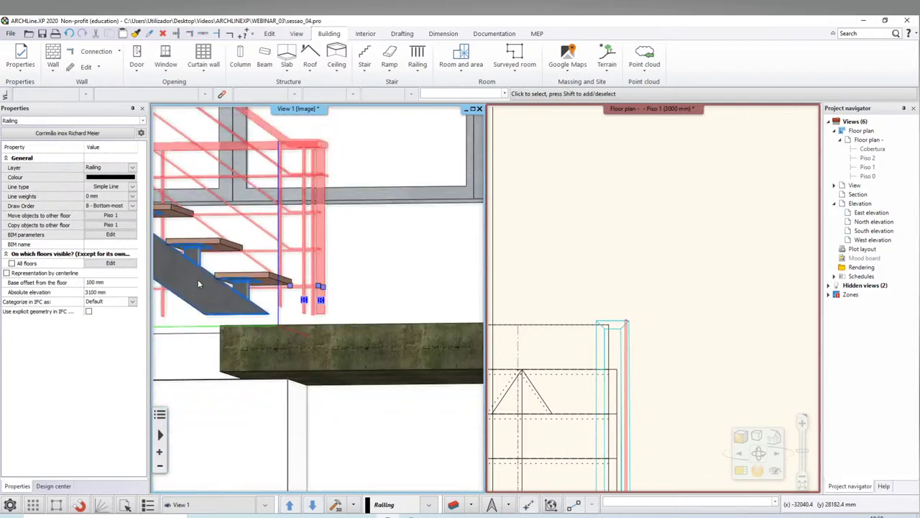
{"action": "scroll", "coordinate": [234, 288], "scroll_direction": "up", "scroll_amount": 3}
{"action": "scroll", "coordinate": [234, 289], "scroll_direction": "down", "scroll_amount": 3}
{"action": "scroll", "coordinate": [324, 359], "scroll_direction": "up", "scroll_amount": 2}
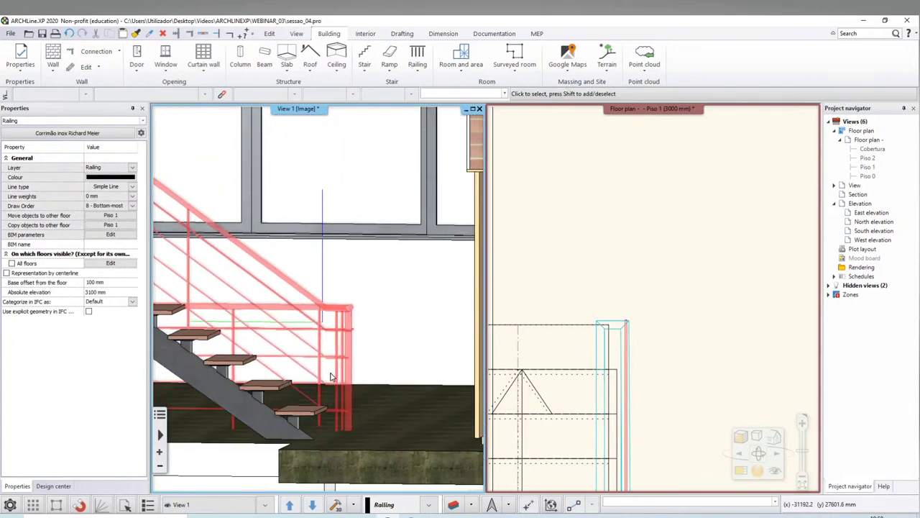
{"action": "scroll", "coordinate": [332, 379], "scroll_direction": "up", "scroll_amount": 2}
{"action": "middle_click_drag", "start_coordinate": [332, 379], "coordinate": [366, 324]}
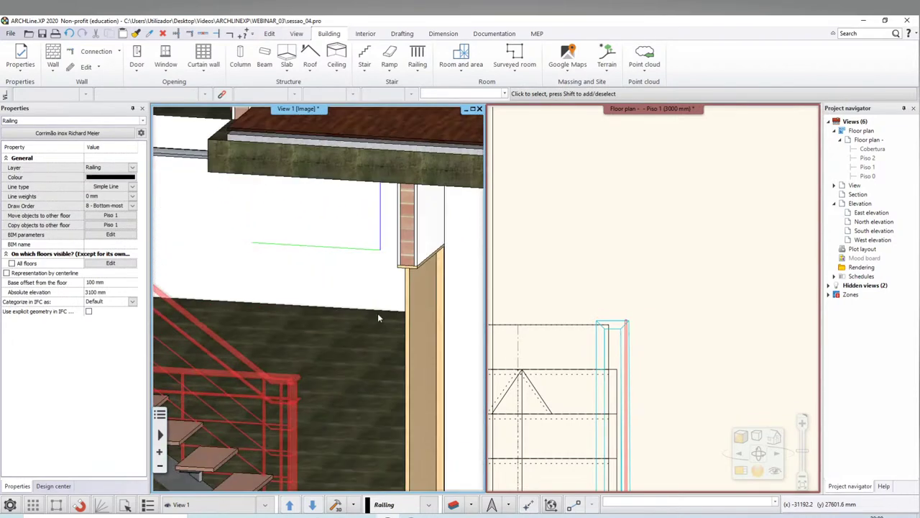
{"action": "scroll", "coordinate": [366, 324], "scroll_direction": "down", "scroll_amount": 10}
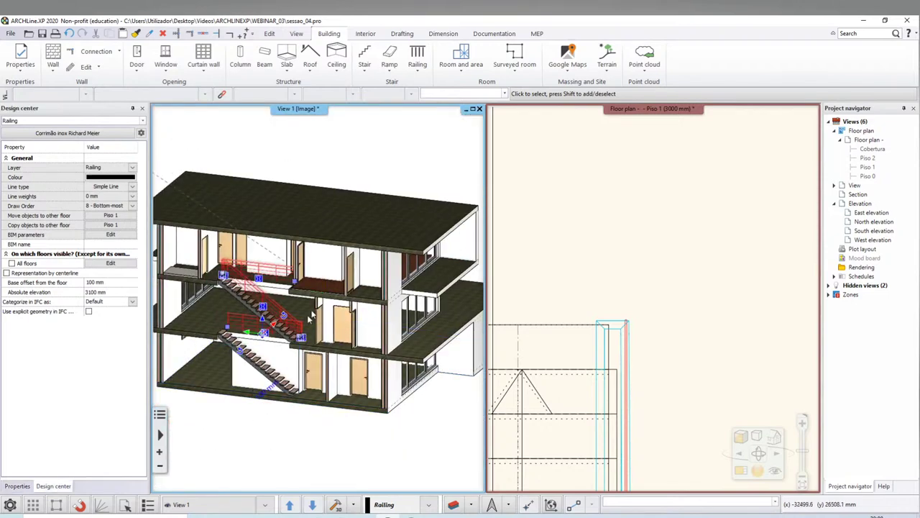
{"action": "key", "text": "Escape"}
{"action": "scroll", "coordinate": [294, 327], "scroll_direction": "up", "scroll_amount": 3}
{"action": "scroll", "coordinate": [283, 337], "scroll_direction": "up", "scroll_amount": 5}
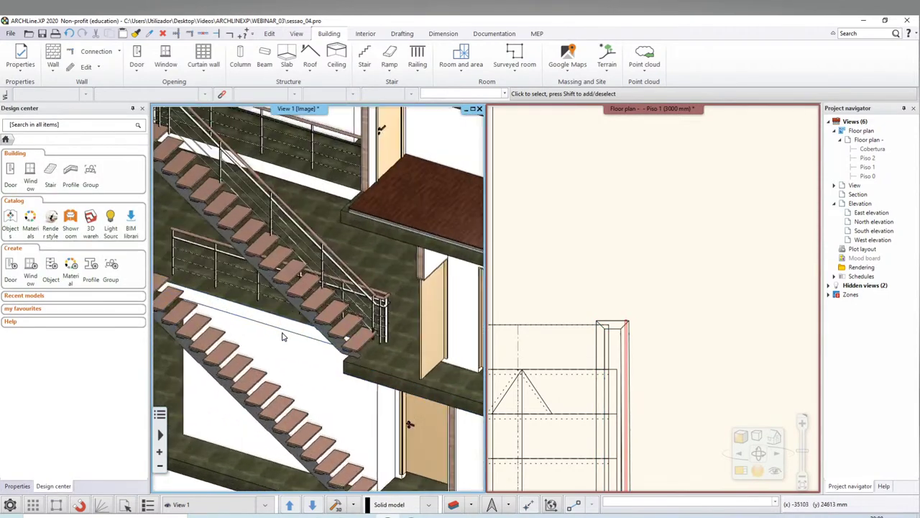
{"action": "scroll", "coordinate": [283, 336], "scroll_direction": "up", "scroll_amount": 3}
{"action": "scroll", "coordinate": [316, 374], "scroll_direction": "up", "scroll_amount": 3}
{"action": "left_click", "coordinate": [346, 406]}
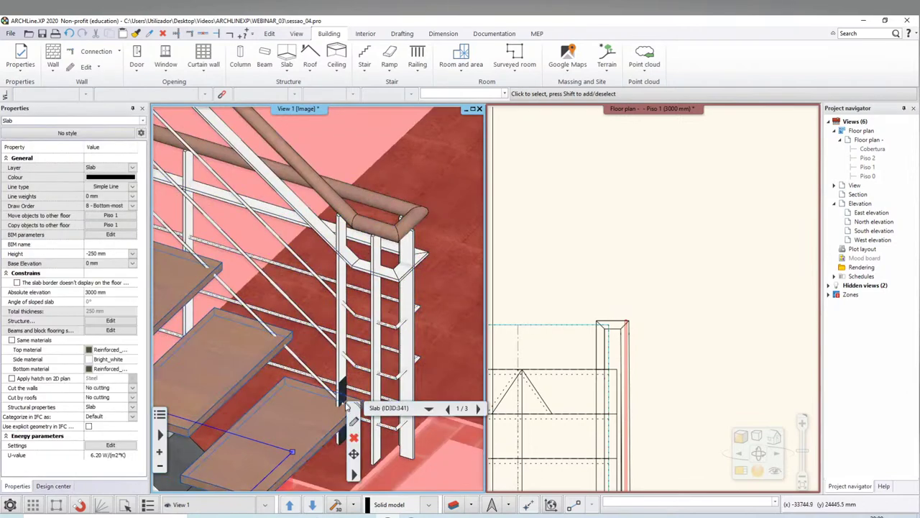
{"action": "scroll", "coordinate": [341, 403], "scroll_direction": "down", "scroll_amount": 3}
{"action": "scroll", "coordinate": [327, 392], "scroll_direction": "down", "scroll_amount": 3}
{"action": "left_click", "coordinate": [308, 381]}
{"action": "scroll", "coordinate": [314, 361], "scroll_direction": "down", "scroll_amount": 3}
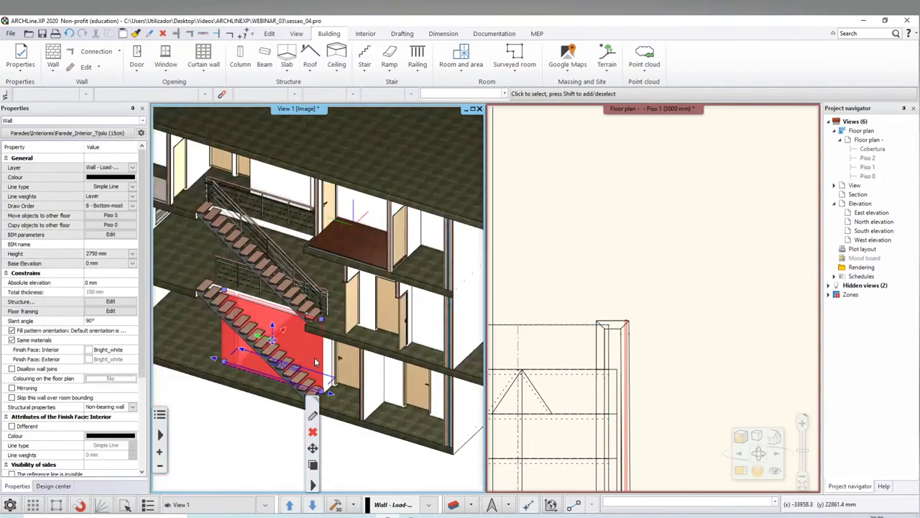
{"action": "scroll", "coordinate": [315, 362], "scroll_direction": "down", "scroll_amount": 3}
{"action": "scroll", "coordinate": [265, 289], "scroll_direction": "up", "scroll_amount": 4}
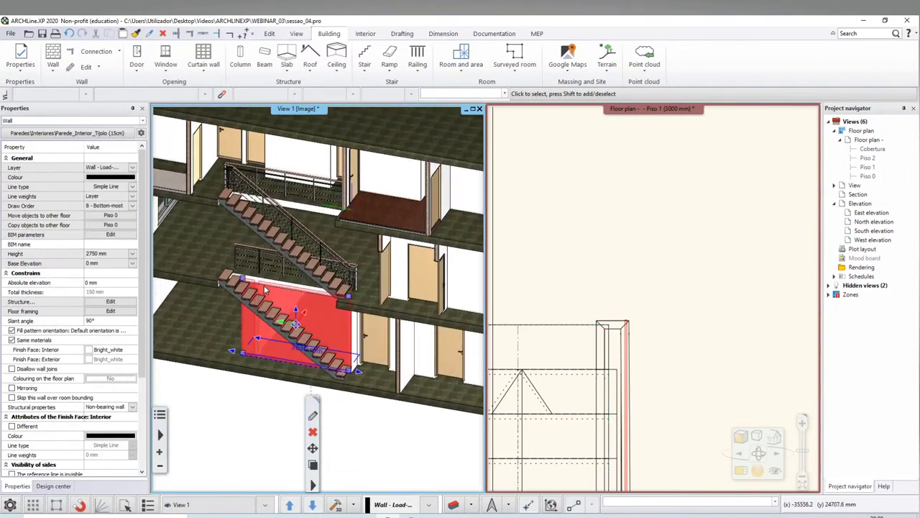
{"action": "scroll", "coordinate": [265, 289], "scroll_direction": "down", "scroll_amount": 3}
{"action": "scroll", "coordinate": [327, 242], "scroll_direction": "up", "scroll_amount": 5}
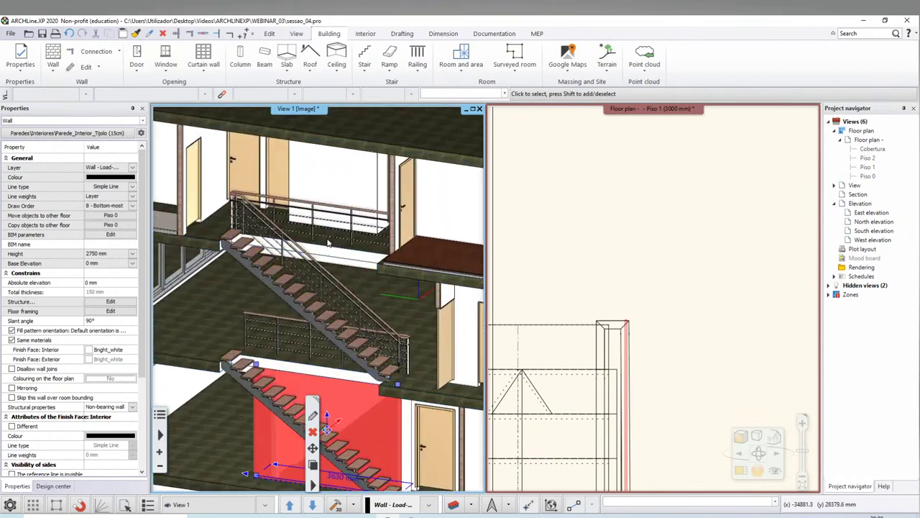
{"action": "scroll", "coordinate": [327, 242], "scroll_direction": "down", "scroll_amount": 3}
{"action": "scroll", "coordinate": [316, 266], "scroll_direction": "down", "scroll_amount": 1}
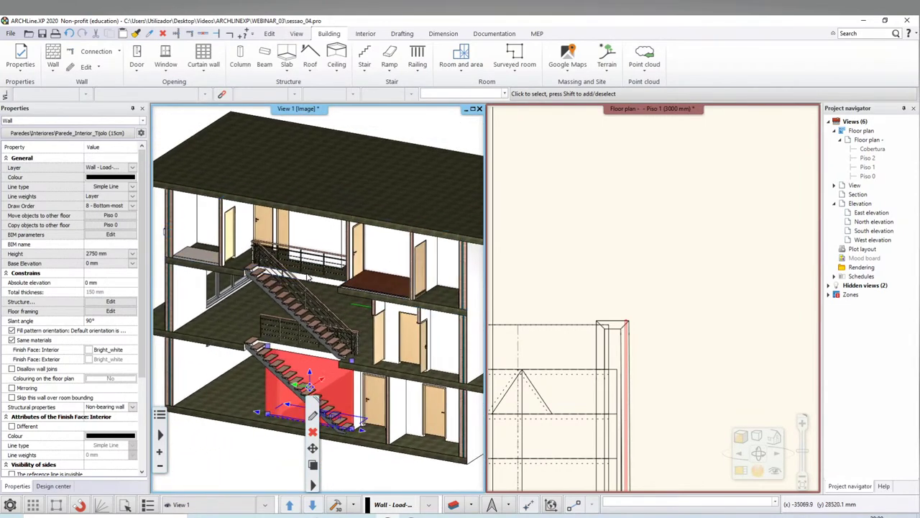
{"action": "scroll", "coordinate": [308, 276], "scroll_direction": "up", "scroll_amount": 2}
{"action": "scroll", "coordinate": [188, 401], "scroll_direction": "down", "scroll_amount": 2}
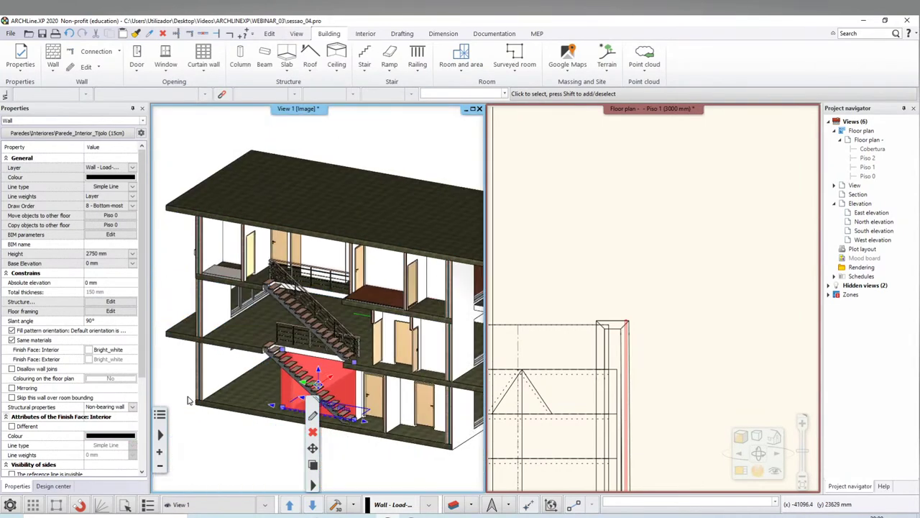
{"action": "left_click", "coordinate": [209, 437]}
{"action": "scroll", "coordinate": [338, 345], "scroll_direction": "up", "scroll_amount": 1}
{"action": "scroll", "coordinate": [345, 339], "scroll_direction": "up", "scroll_amount": 1}
{"action": "scroll", "coordinate": [348, 337], "scroll_direction": "up", "scroll_amount": 1}
{"action": "scroll", "coordinate": [351, 334], "scroll_direction": "up", "scroll_amount": 1}
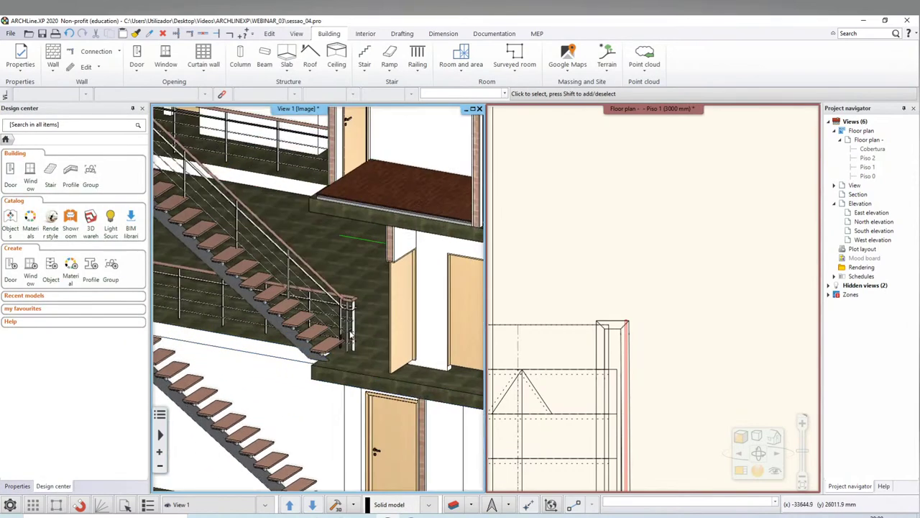
{"action": "scroll", "coordinate": [351, 334], "scroll_direction": "up", "scroll_amount": 1}
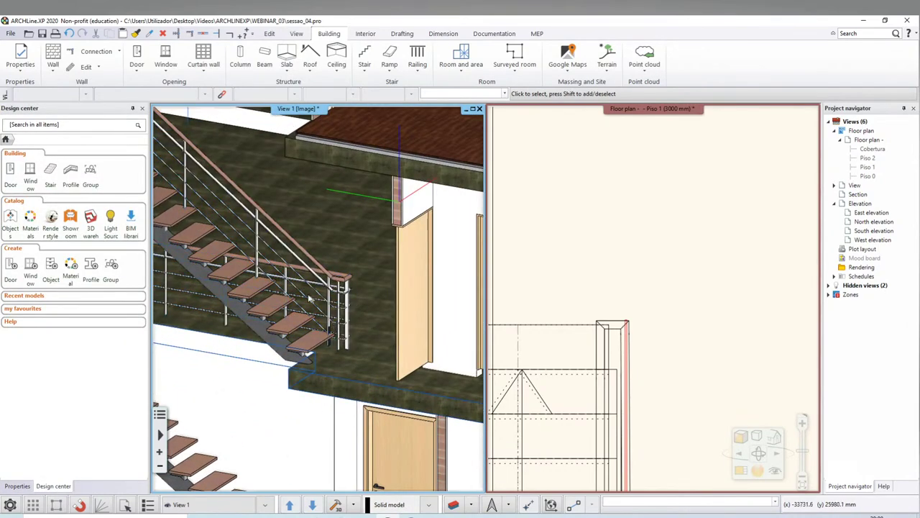
{"action": "scroll", "coordinate": [310, 298], "scroll_direction": "up", "scroll_amount": 2}
{"action": "scroll", "coordinate": [309, 302], "scroll_direction": "up", "scroll_amount": 1}
{"action": "scroll", "coordinate": [308, 349], "scroll_direction": "down", "scroll_amount": 1}
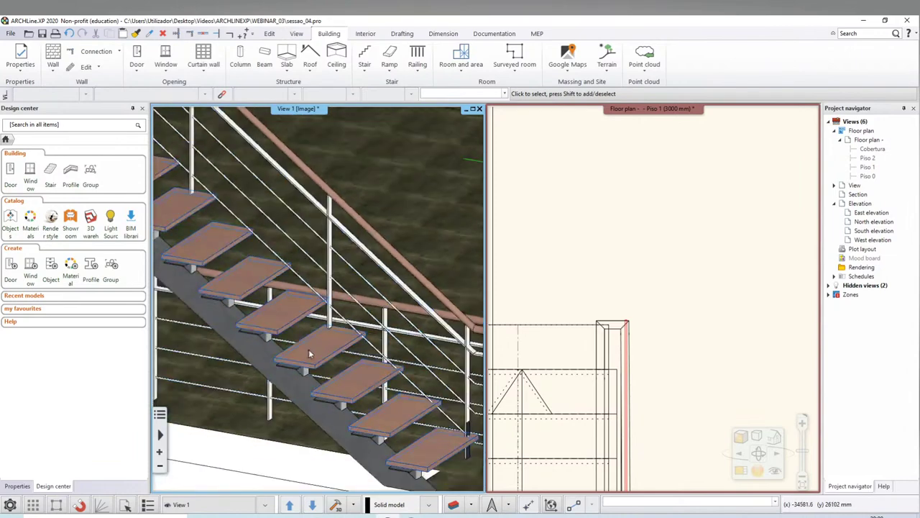
{"action": "scroll", "coordinate": [370, 358], "scroll_direction": "down", "scroll_amount": 3}
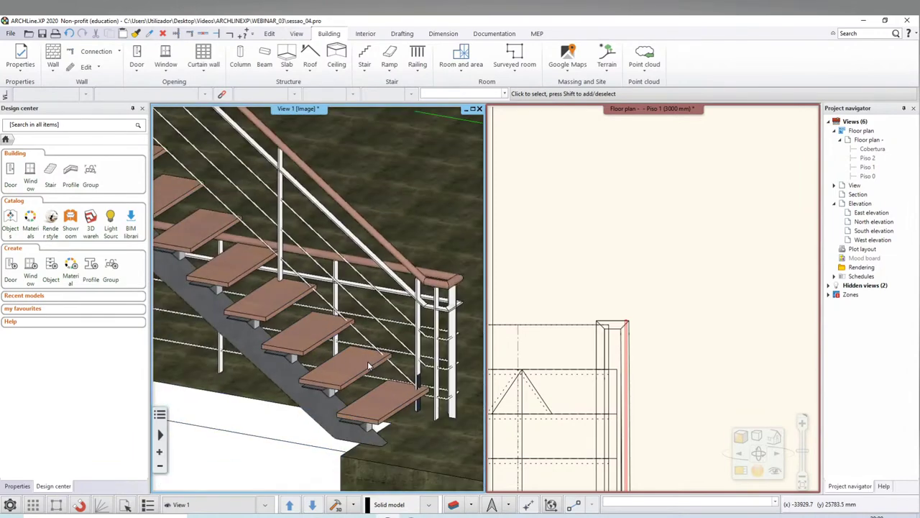
{"action": "mouse_move", "coordinate": [370, 358]}
{"action": "middle_mouse_down"}
{"action": "mouse_move", "coordinate": [293, 215]}
{"action": "mouse_move", "coordinate": [338, 320]}
{"action": "middle_mouse_up"}
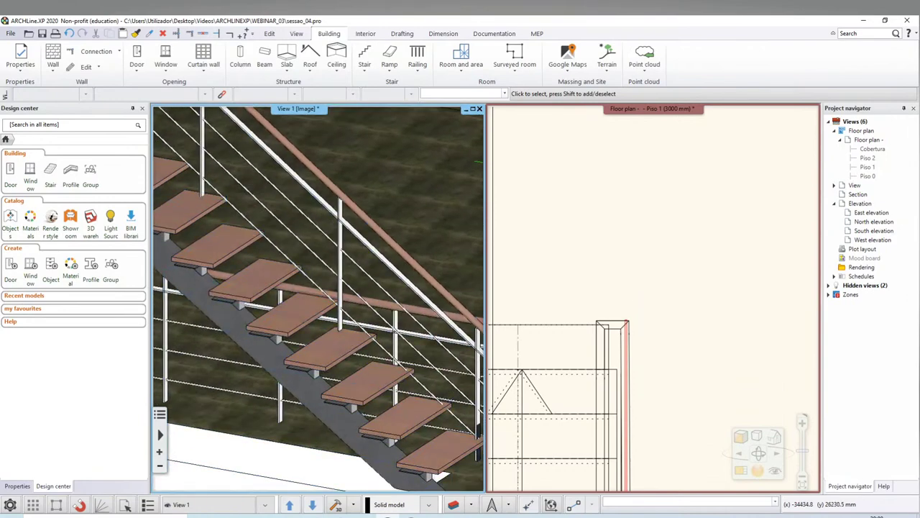
Move the railing's end node from its midpoint anchor to a new position
{"action": "left_click", "coordinate": [338, 320]}
{"action": "left_click", "coordinate": [338, 320]}
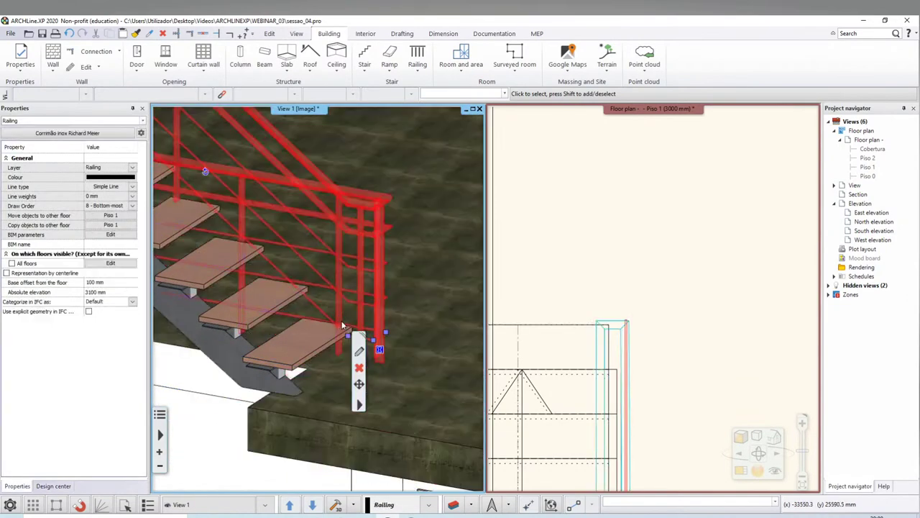
{"action": "left_click", "coordinate": [360, 345]}
{"action": "left_click", "coordinate": [347, 335]}
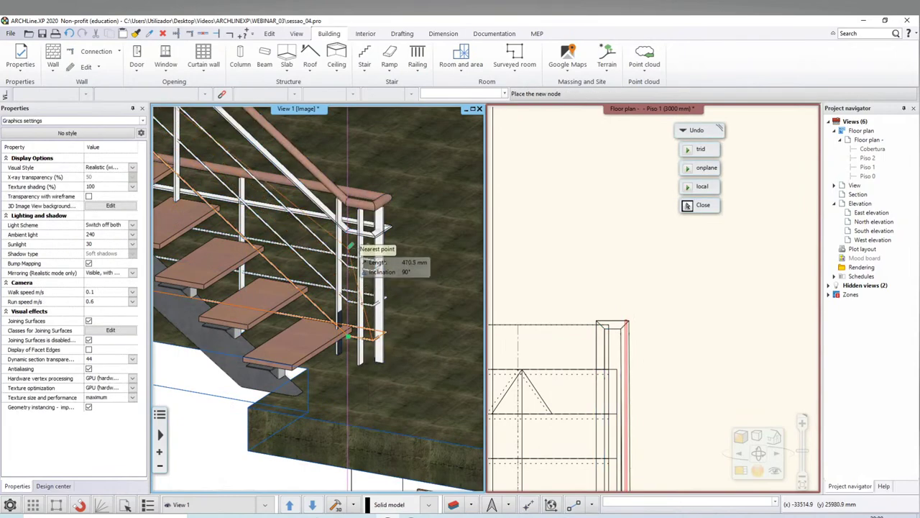
{"action": "type", "text": "10"}
{"action": "left_click", "coordinate": [350, 247]}
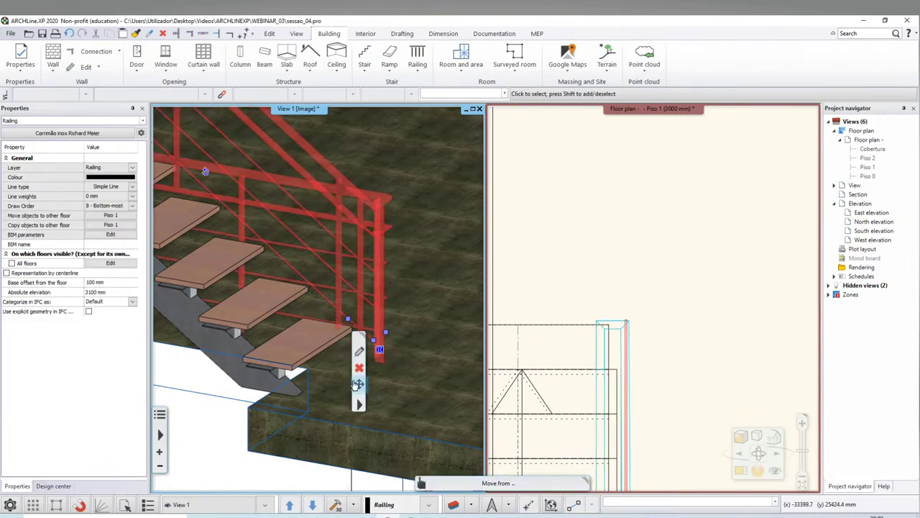
{"action": "scroll", "coordinate": [369, 338], "scroll_direction": "up", "scroll_amount": 2}
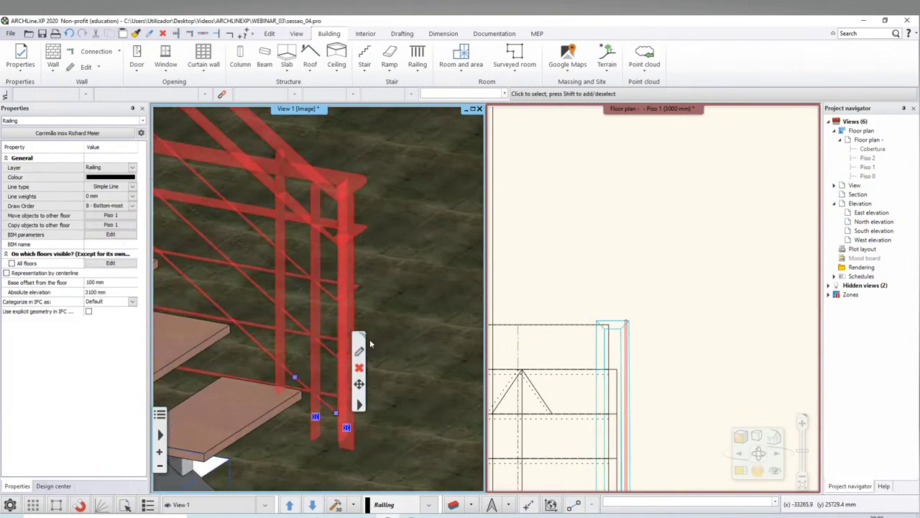
{"action": "scroll", "coordinate": [341, 356], "scroll_direction": "down", "scroll_amount": 3}
{"action": "scroll", "coordinate": [341, 356], "scroll_direction": "down", "scroll_amount": 2}
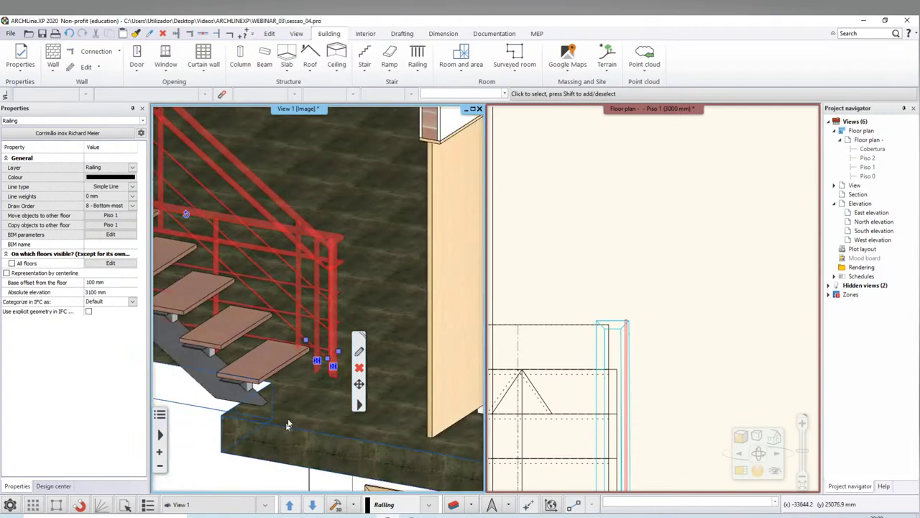
{"action": "scroll", "coordinate": [370, 339], "scroll_direction": "down", "scroll_amount": 2}
{"action": "mouse_move", "coordinate": [370, 338]}
{"action": "middle_mouse_down"}
{"action": "mouse_move", "coordinate": [415, 337]}
{"action": "mouse_move", "coordinate": [321, 353]}
{"action": "middle_mouse_up"}
{"action": "scroll", "coordinate": [321, 354], "scroll_direction": "up", "scroll_amount": 3}
{"action": "scroll", "coordinate": [321, 351], "scroll_direction": "up", "scroll_amount": 2}
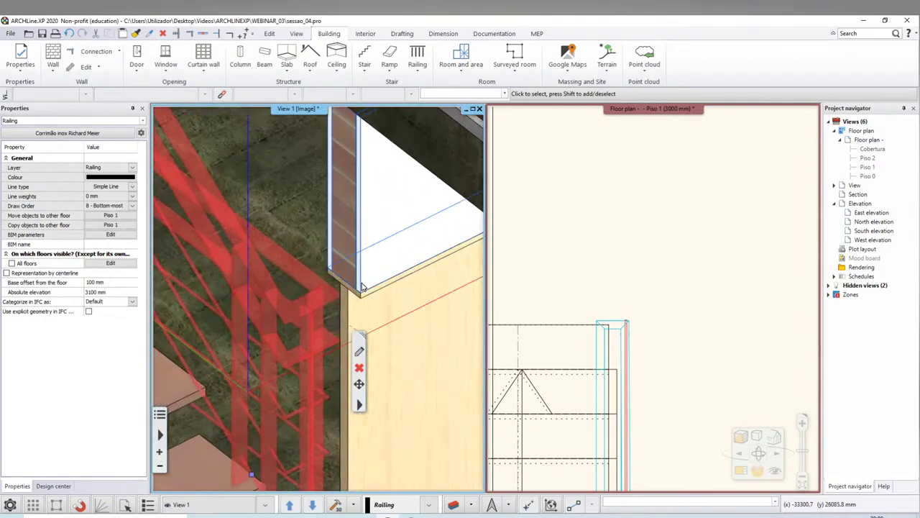
{"action": "scroll", "coordinate": [333, 311], "scroll_direction": "up", "scroll_amount": 2}
{"action": "scroll", "coordinate": [365, 288], "scroll_direction": "up", "scroll_amount": 2}
{"action": "mouse_move", "coordinate": [365, 293]}
{"action": "middle_mouse_down"}
{"action": "mouse_move", "coordinate": [387, 269]}
{"action": "mouse_move", "coordinate": [343, 303]}
{"action": "middle_mouse_up"}
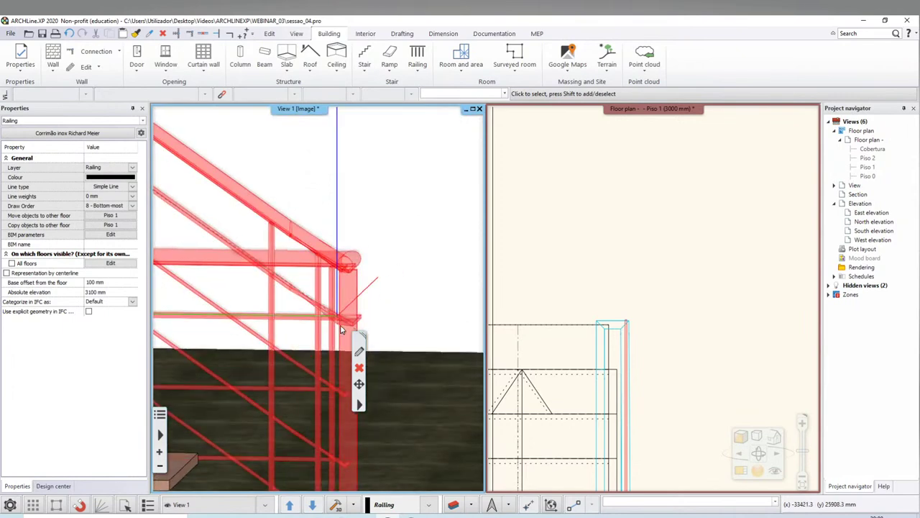
Lower the railing's end node by 50 mm with Elevate node
{"action": "key", "text": "Escape"}
{"action": "scroll", "coordinate": [343, 327], "scroll_direction": "down", "scroll_amount": 2}
{"action": "scroll", "coordinate": [331, 406], "scroll_direction": "down", "scroll_amount": 2}
{"action": "scroll", "coordinate": [331, 406], "scroll_direction": "up", "scroll_amount": 2}
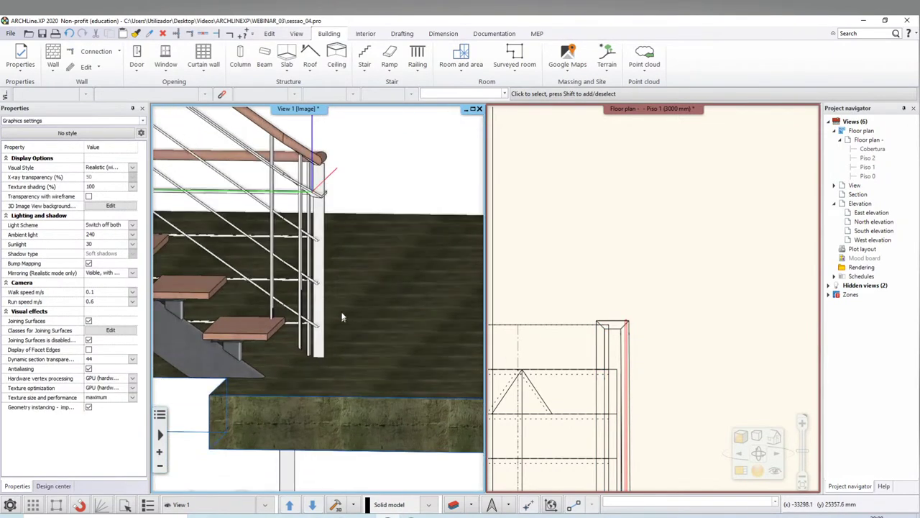
{"action": "left_click", "coordinate": [310, 341]}
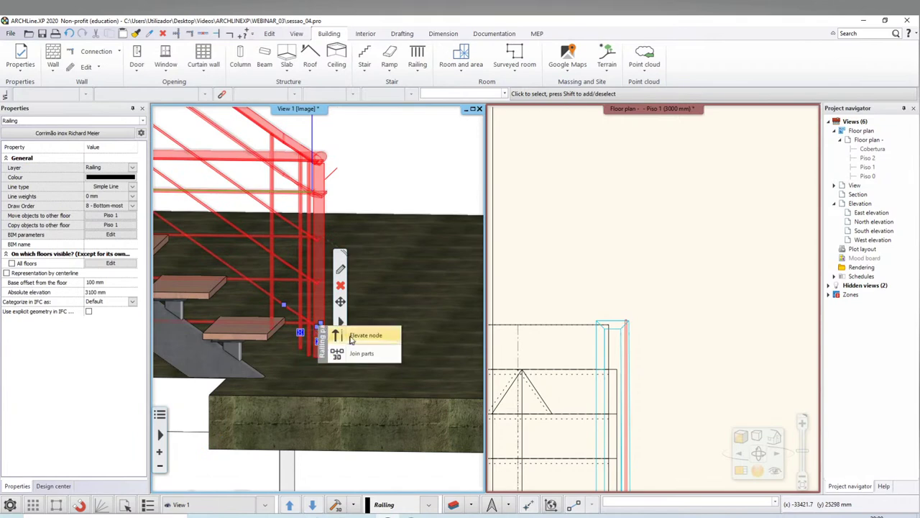
{"action": "left_click", "coordinate": [352, 334]}
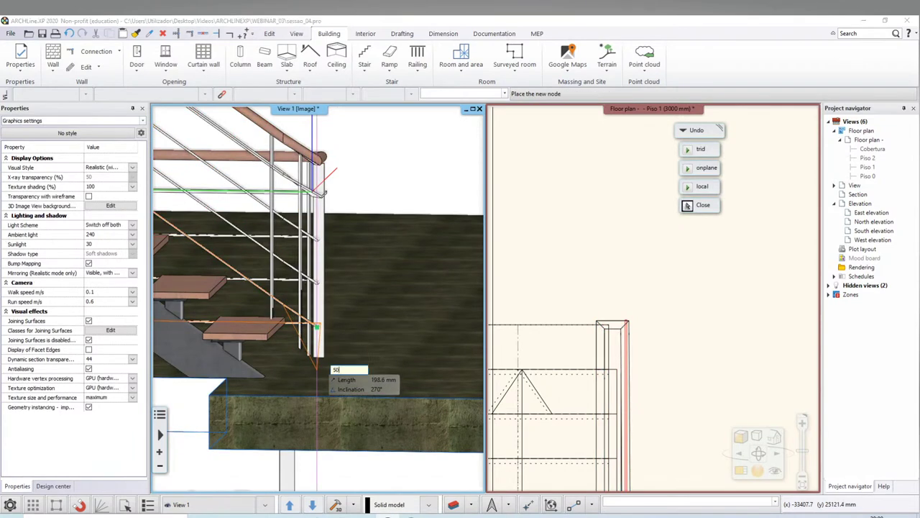
{"action": "left_click", "coordinate": [316, 357]}
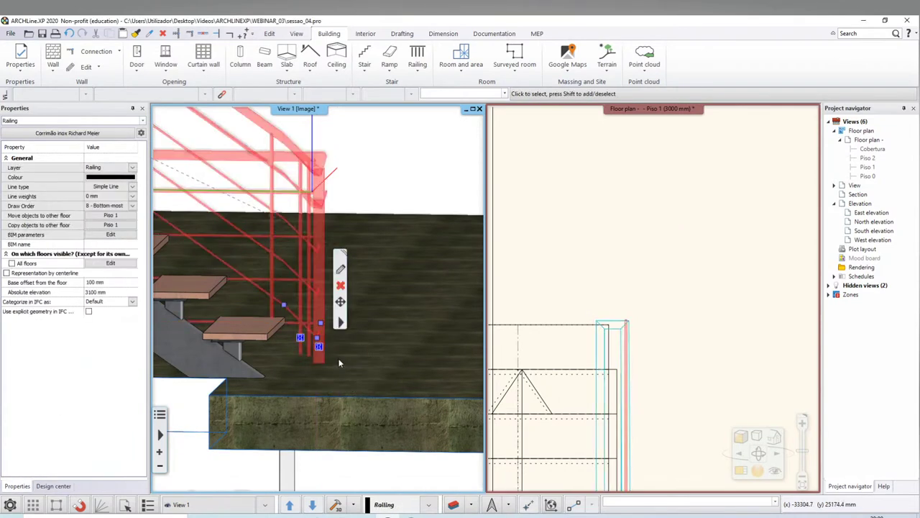
{"action": "key", "text": "Escape"}
{"action": "scroll", "coordinate": [316, 346], "scroll_direction": "down", "scroll_amount": 5}
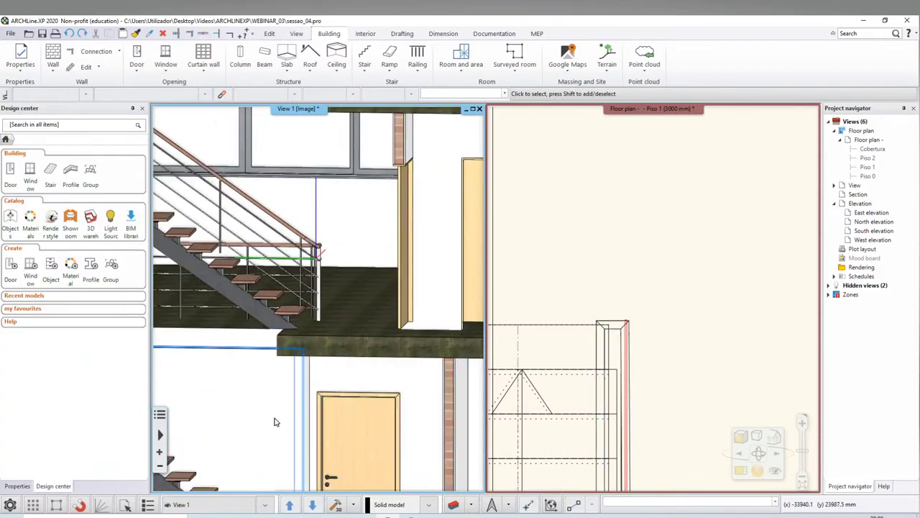
Orbit the 3D model to inspect the stair railings from several angles
{"action": "left_click", "coordinate": [289, 394]}
{"action": "scroll", "coordinate": [259, 403], "scroll_direction": "down", "scroll_amount": 3}
{"action": "key", "text": "Escape"}
{"action": "middle_click_drag", "start_coordinate": [209, 442], "coordinate": [219, 391]}
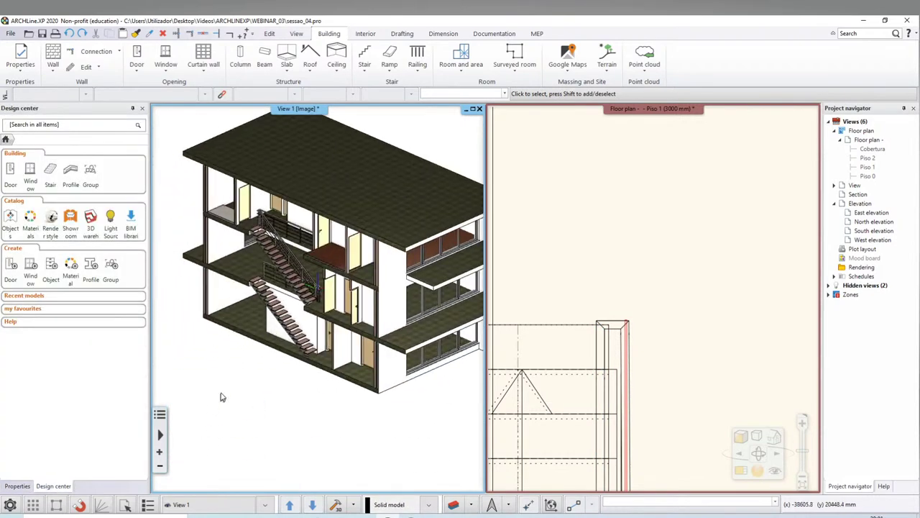
{"action": "scroll", "coordinate": [286, 238], "scroll_direction": "up", "scroll_amount": 5}
{"action": "scroll", "coordinate": [471, 434], "scroll_direction": "up", "scroll_amount": 4}
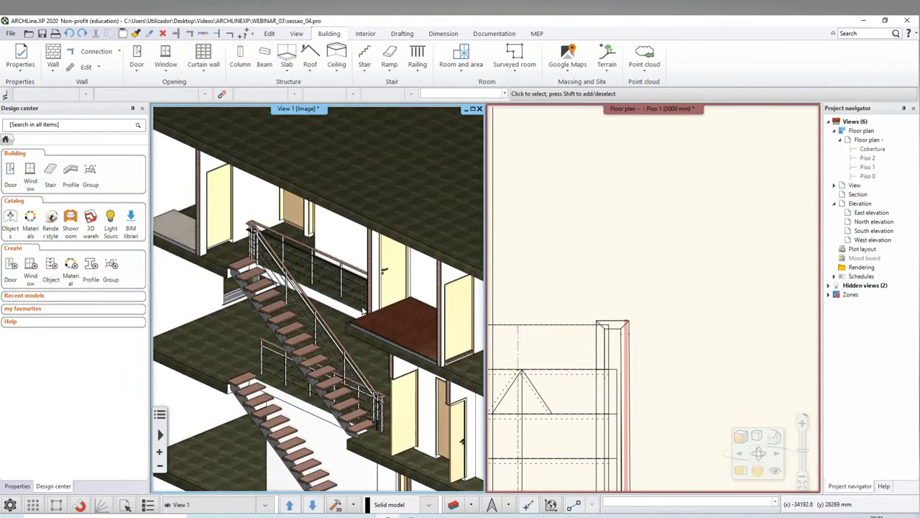
{"action": "middle_click_drag", "start_coordinate": [471, 434], "coordinate": [368, 308]}
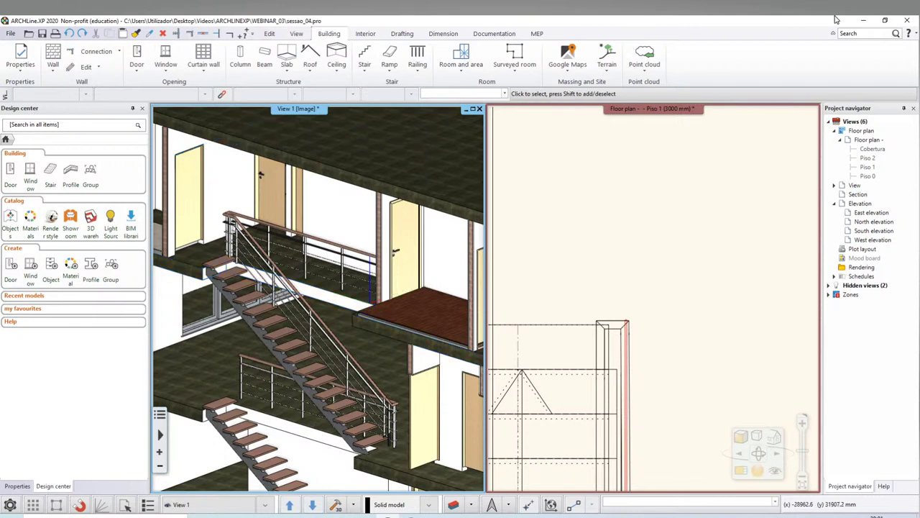
{"action": "scroll", "coordinate": [413, 359], "scroll_direction": "down", "scroll_amount": 2}
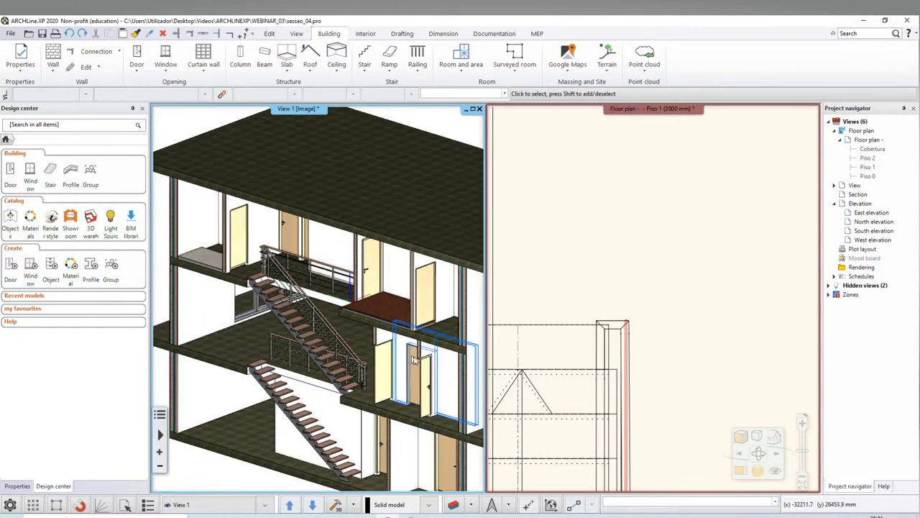
Zoom out the Piso 1 floor plan, then zoom the 3D view again
{"action": "left_click", "coordinate": [504, 221]}
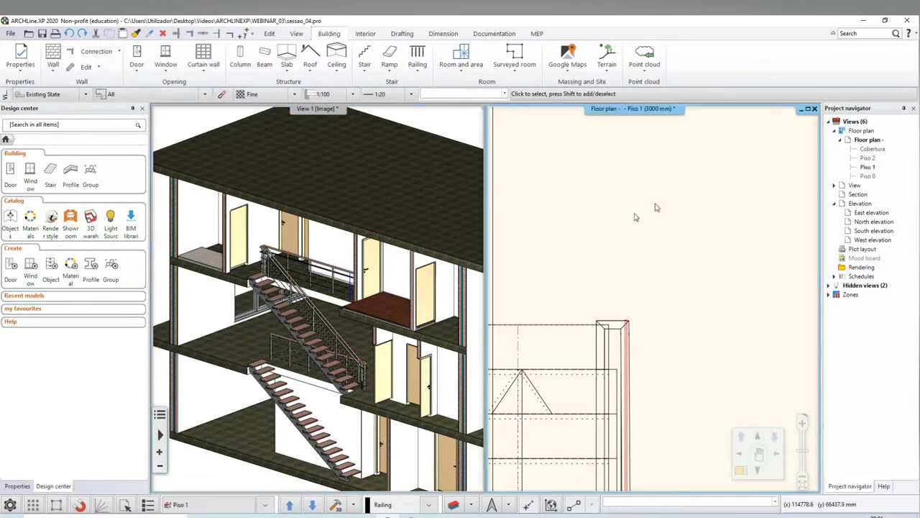
{"action": "scroll", "coordinate": [656, 208], "scroll_direction": "down", "scroll_amount": 2}
{"action": "scroll", "coordinate": [656, 212], "scroll_direction": "down", "scroll_amount": 2}
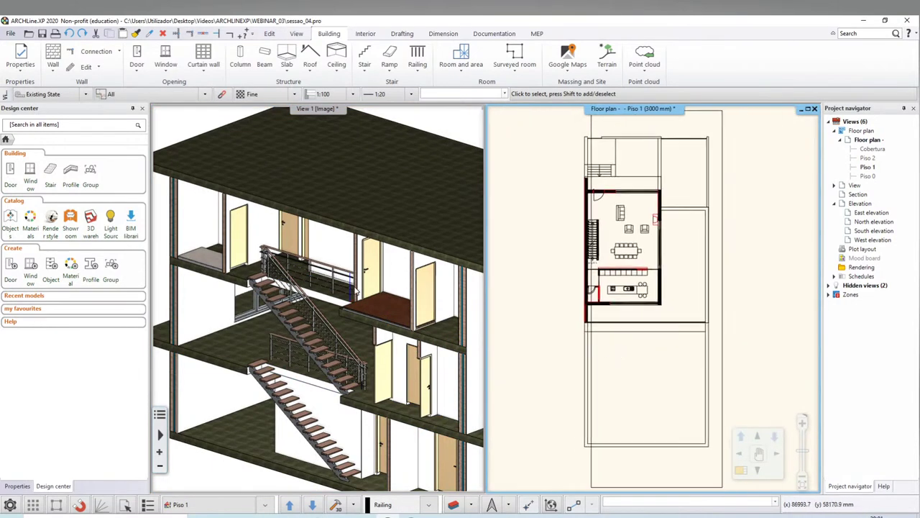
{"action": "left_click", "coordinate": [367, 274]}
{"action": "scroll", "coordinate": [345, 288], "scroll_direction": "down", "scroll_amount": 2}
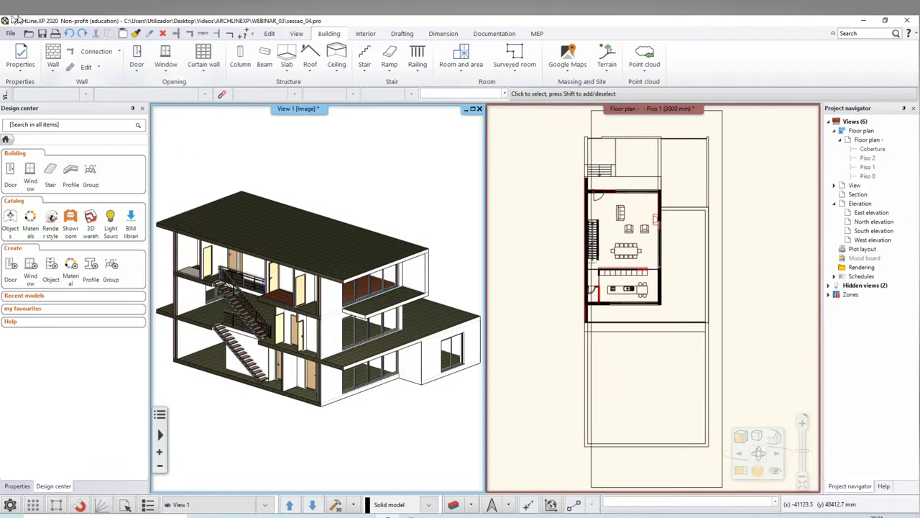
{"action": "scroll", "coordinate": [345, 302], "scroll_direction": "up", "scroll_amount": 3}
{"action": "scroll", "coordinate": [358, 309], "scroll_direction": "up", "scroll_amount": 3}
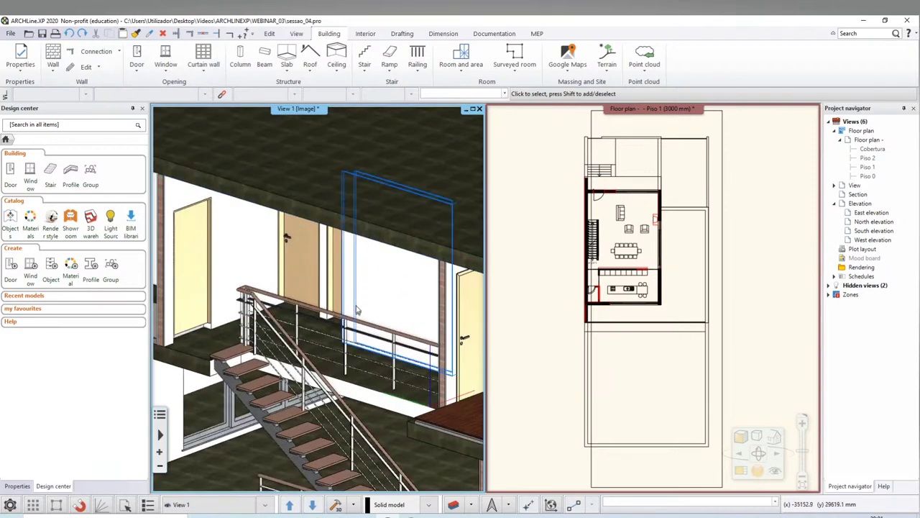
{"action": "scroll", "coordinate": [358, 309], "scroll_direction": "down", "scroll_amount": 3}
{"action": "scroll", "coordinate": [352, 331], "scroll_direction": "down", "scroll_amount": 3}
{"action": "scroll", "coordinate": [331, 360], "scroll_direction": "up", "scroll_amount": 1}
{"action": "scroll", "coordinate": [324, 378], "scroll_direction": "up", "scroll_amount": 2}
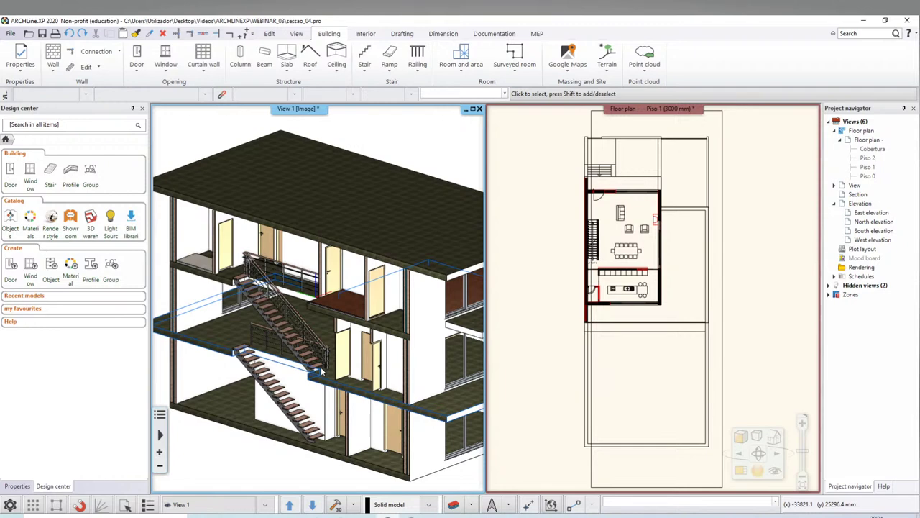
{"action": "scroll", "coordinate": [384, 227], "scroll_direction": "down", "scroll_amount": 2}
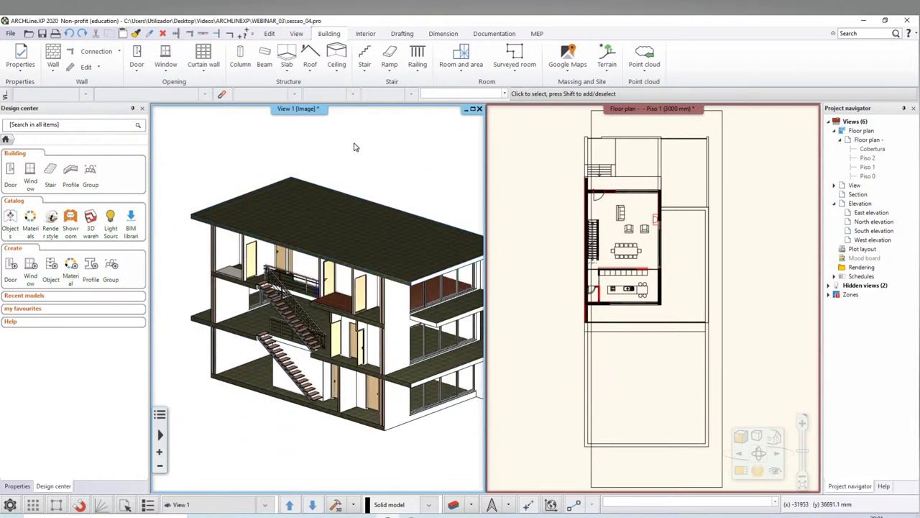
Create the new perspective View 2 and open its Perspective dialog at 1400 mm
{"action": "left_click", "coordinate": [297, 34]}
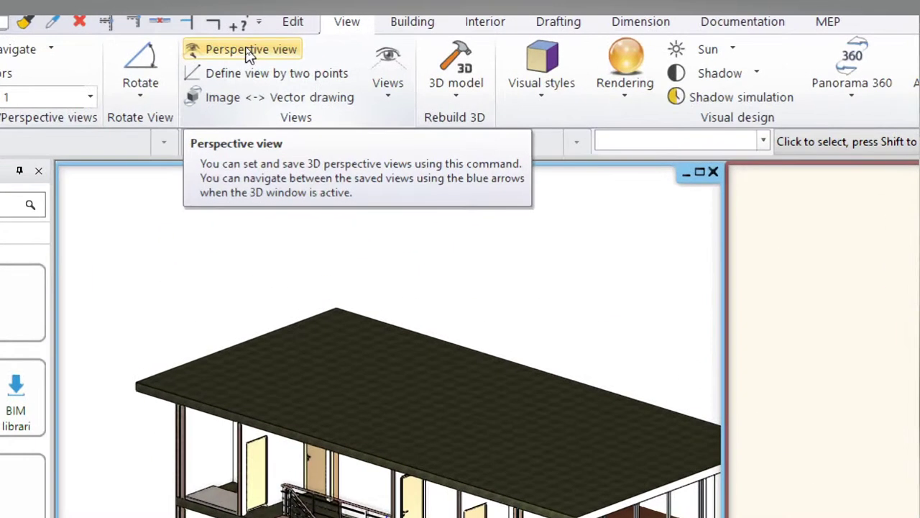
{"action": "left_click", "coordinate": [247, 49]}
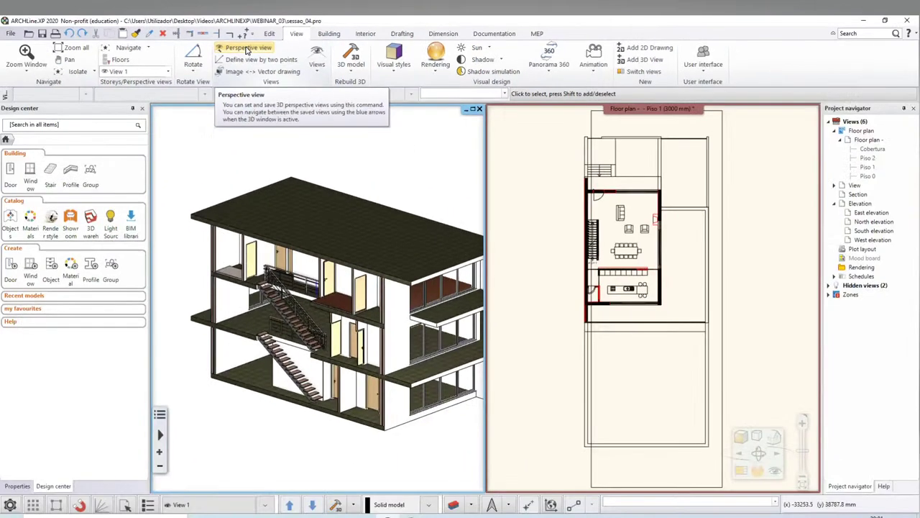
{"action": "right_click", "coordinate": [287, 110]}
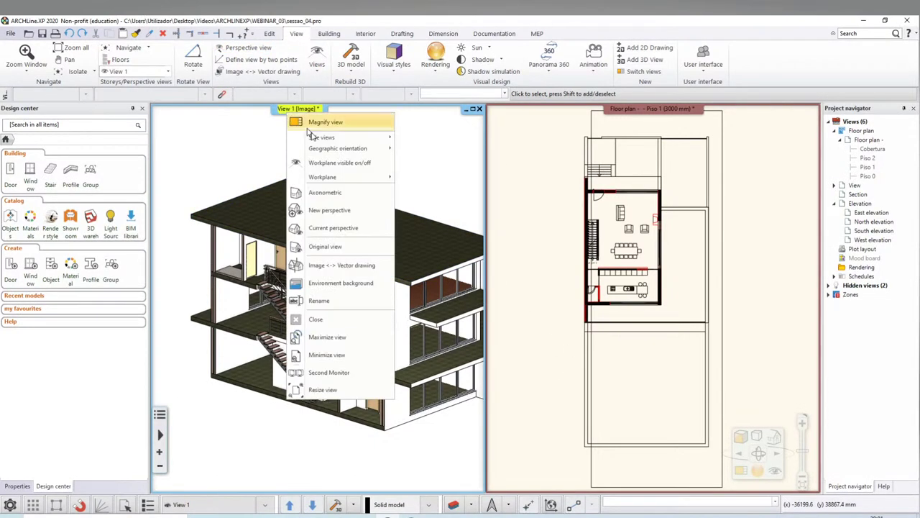
{"action": "left_click", "coordinate": [338, 229]}
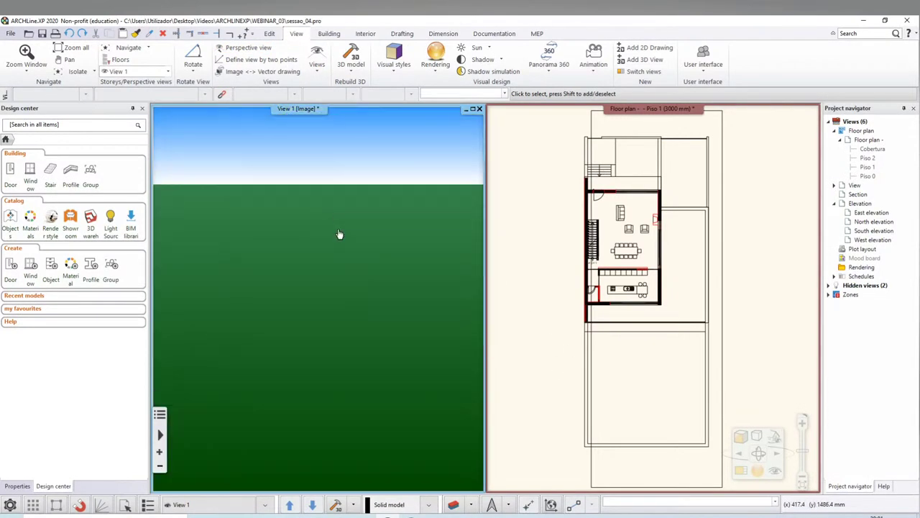
{"action": "right_click", "coordinate": [314, 118]}
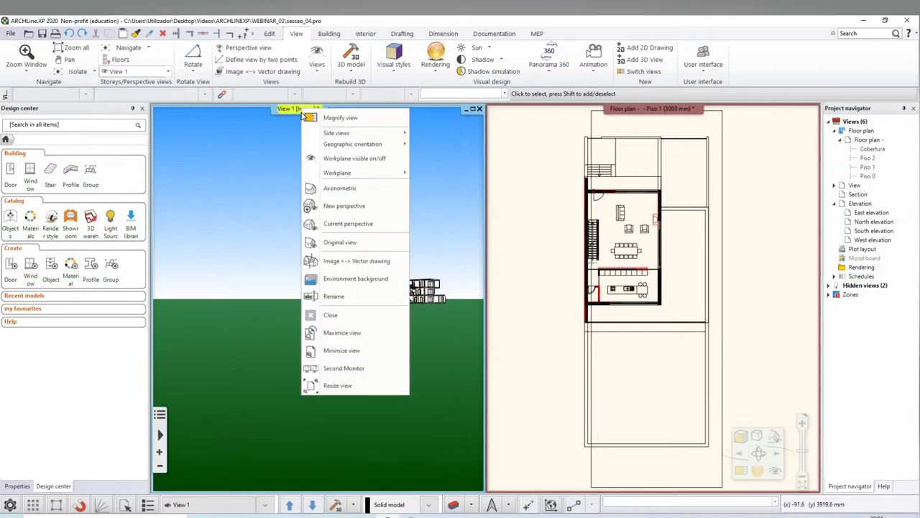
{"action": "left_click", "coordinate": [338, 208]}
{"action": "left_click", "coordinate": [310, 254]}
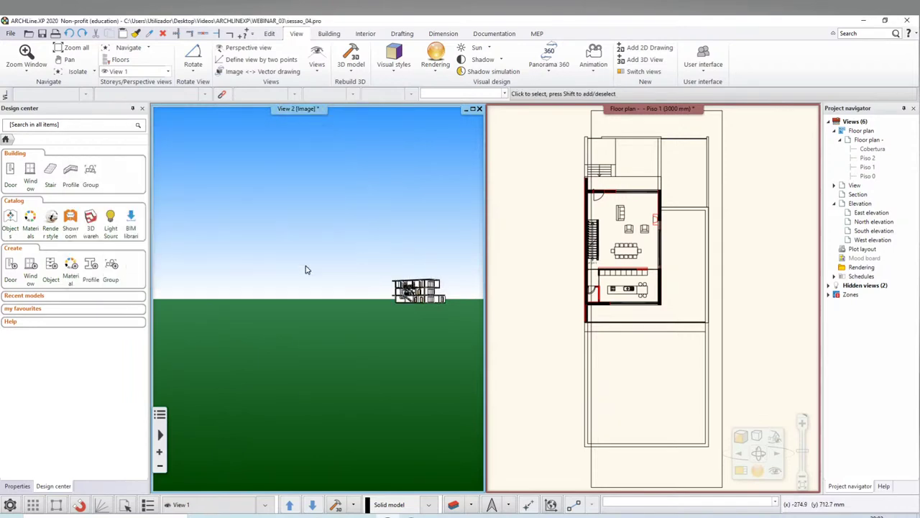
{"action": "left_click", "coordinate": [248, 50]}
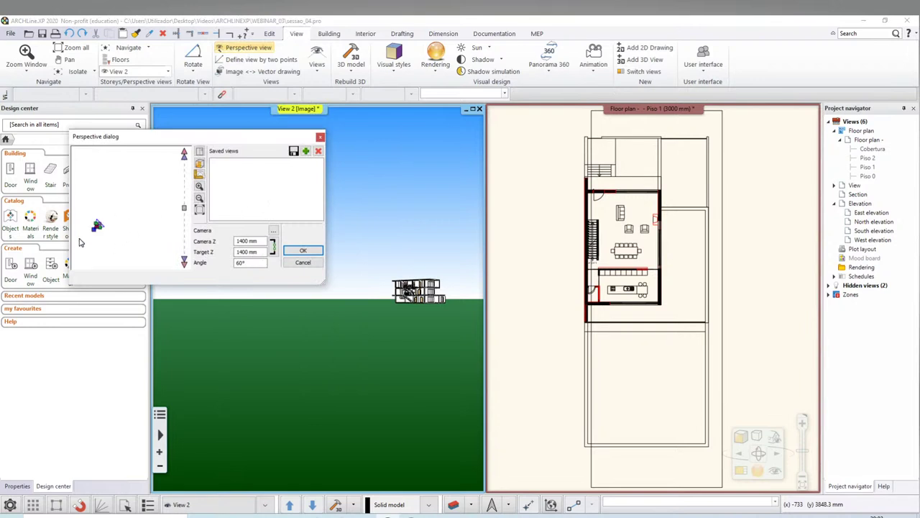
Place the camera in the Perspective plan preview and center the building plan there
{"action": "left_click_drag", "start_coordinate": [80, 241], "coordinate": [141, 237]}
{"action": "scroll", "coordinate": [153, 217], "scroll_direction": "up", "scroll_amount": 2}
{"action": "scroll", "coordinate": [137, 223], "scroll_direction": "up", "scroll_amount": 2}
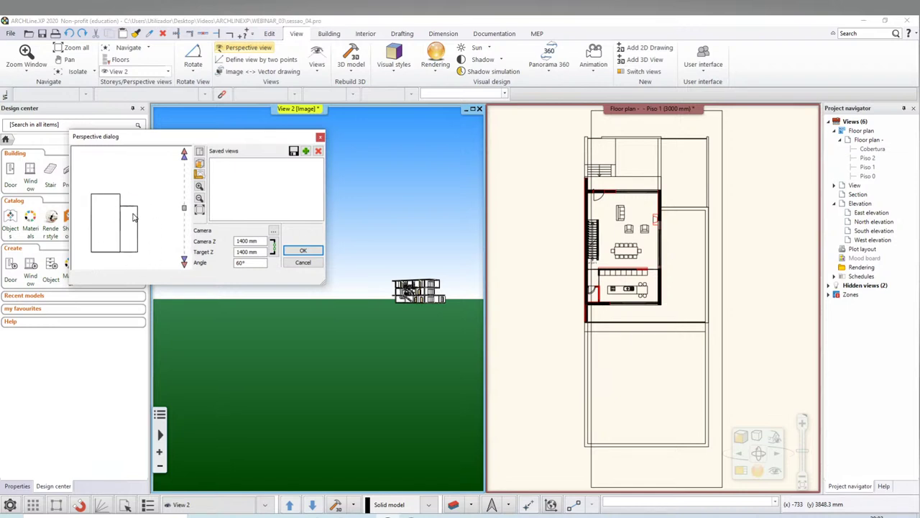
{"action": "middle_click_drag", "start_coordinate": [89, 210], "coordinate": [145, 167]}
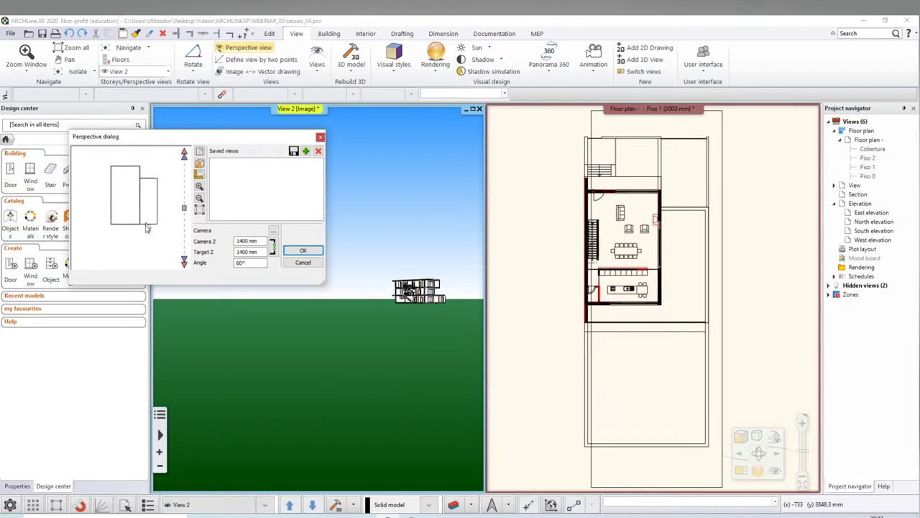
{"action": "scroll", "coordinate": [144, 230], "scroll_direction": "down", "scroll_amount": 3}
{"action": "scroll", "coordinate": [115, 239], "scroll_direction": "down", "scroll_amount": 2}
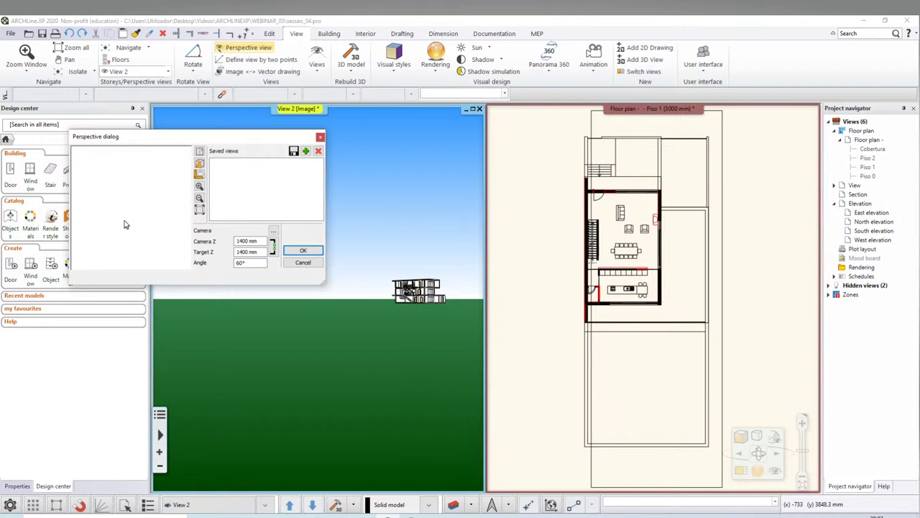
{"action": "scroll", "coordinate": [124, 224], "scroll_direction": "up", "scroll_amount": 2}
{"action": "scroll", "coordinate": [126, 213], "scroll_direction": "up", "scroll_amount": 1}
{"action": "left_click_drag", "start_coordinate": [128, 209], "coordinate": [180, 159]}
{"action": "scroll", "coordinate": [161, 213], "scroll_direction": "down", "scroll_amount": 2}
Move the camera inside the house near the staircase, keeping a wide view
{"action": "left_click_drag", "start_coordinate": [159, 203], "coordinate": [126, 270]}
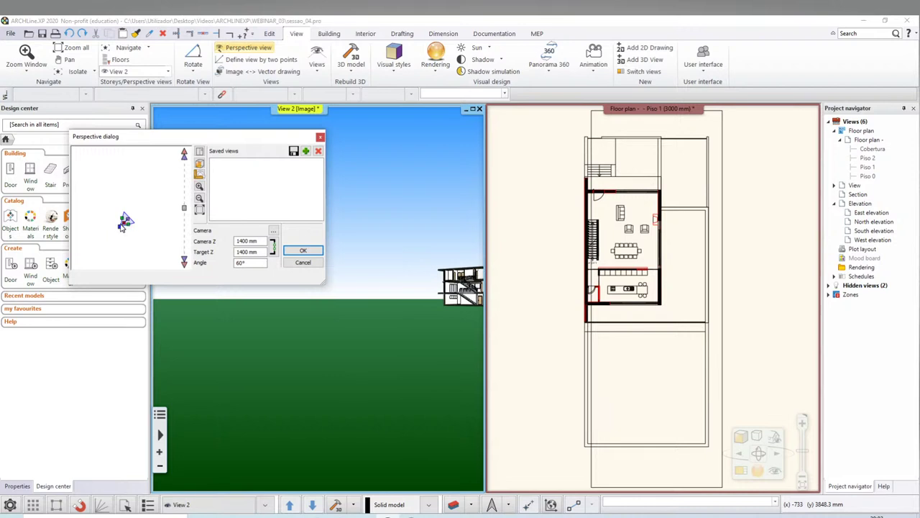
{"action": "left_click_drag", "start_coordinate": [126, 224], "coordinate": [161, 214]}
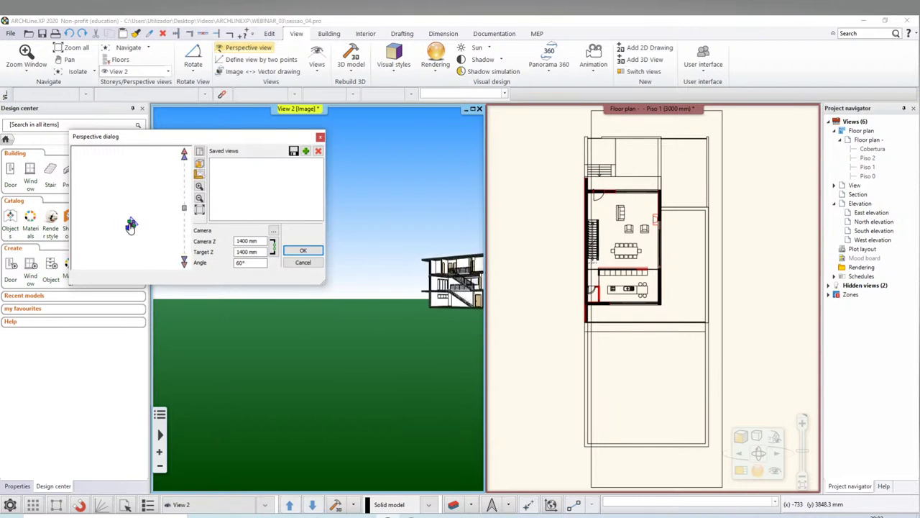
{"action": "left_click_drag", "start_coordinate": [130, 225], "coordinate": [184, 206]}
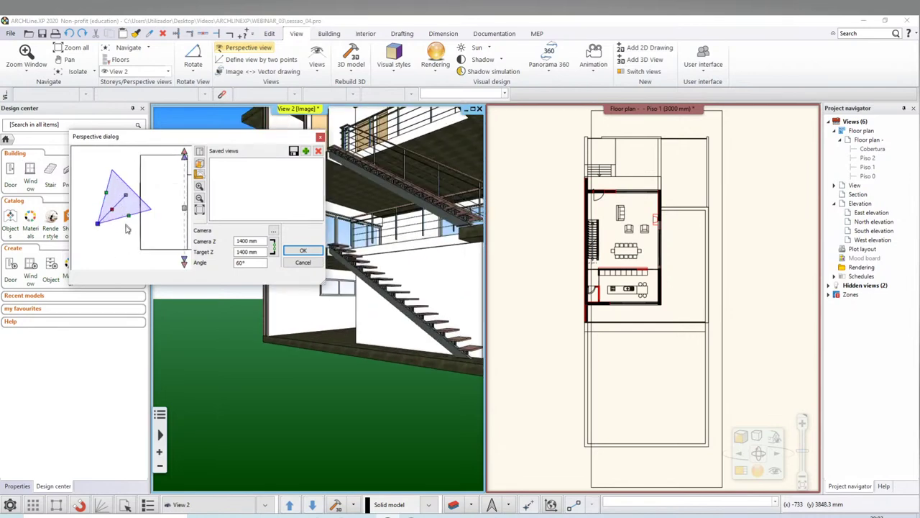
{"action": "mouse_move", "coordinate": [100, 227]}
{"action": "left_mouse_down"}
{"action": "mouse_move", "coordinate": [81, 238]}
{"action": "mouse_move", "coordinate": [76, 202]}
{"action": "mouse_move", "coordinate": [100, 206]}
{"action": "left_mouse_up"}
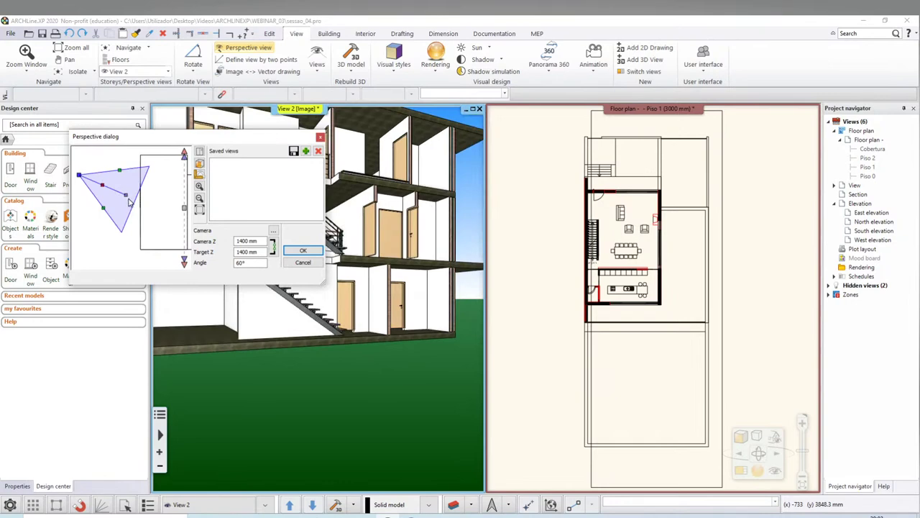
Aim the target at the stairs and raise camera and target heights to 2500 mm
{"action": "mouse_move", "coordinate": [125, 199]}
{"action": "left_mouse_down"}
{"action": "mouse_move", "coordinate": [171, 205]}
{"action": "mouse_move", "coordinate": [171, 180]}
{"action": "left_mouse_up"}
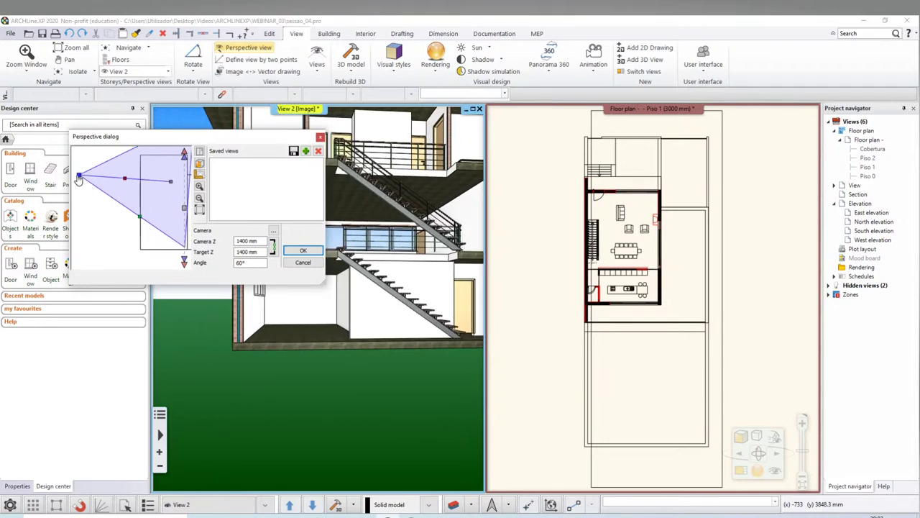
{"action": "left_click_drag", "start_coordinate": [79, 181], "coordinate": [76, 201]}
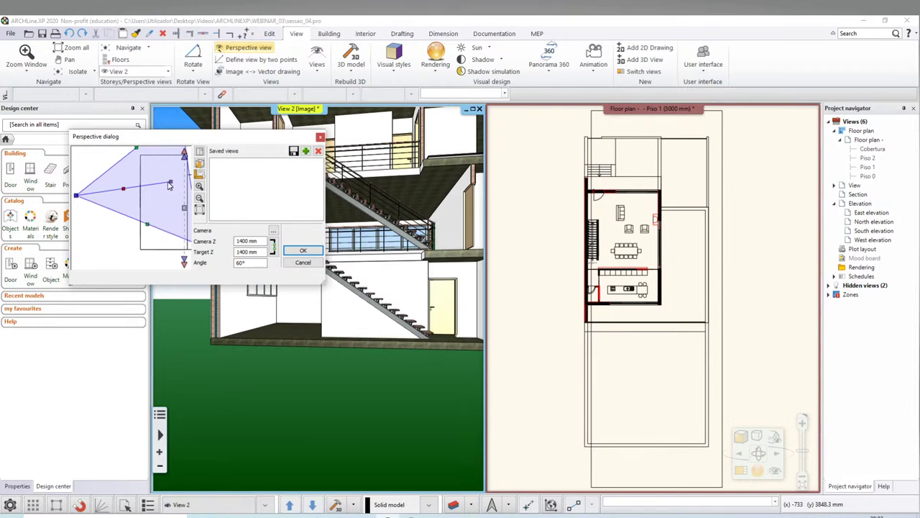
{"action": "mouse_move", "coordinate": [169, 185]}
{"action": "left_mouse_down"}
{"action": "mouse_move", "coordinate": [163, 207]}
{"action": "mouse_move", "coordinate": [134, 208]}
{"action": "left_mouse_up"}
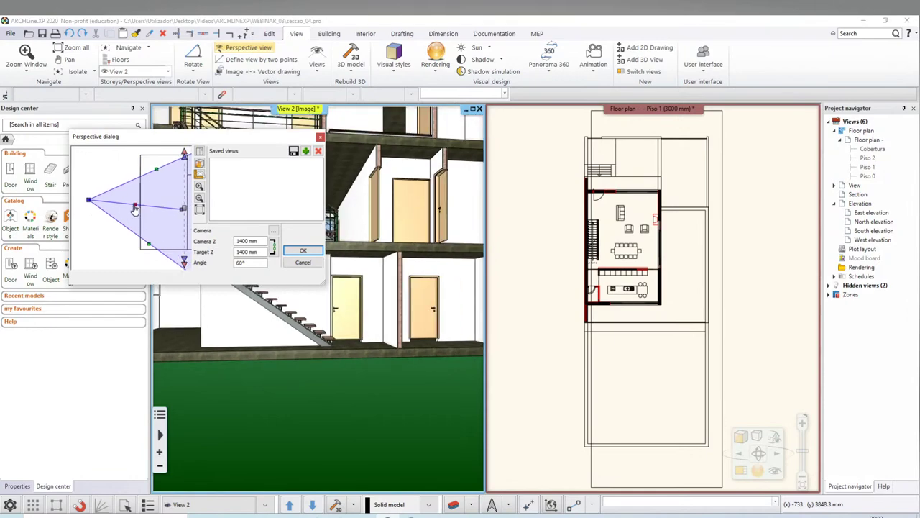
{"action": "mouse_move", "coordinate": [134, 209]}
{"action": "left_mouse_down"}
{"action": "mouse_move", "coordinate": [151, 204]}
{"action": "mouse_move", "coordinate": [139, 205]}
{"action": "left_mouse_up"}
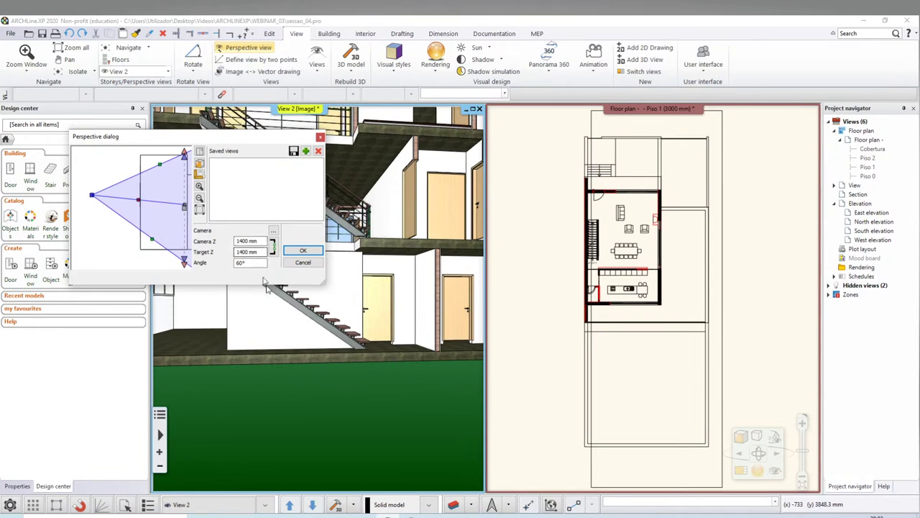
{"action": "left_click_drag", "start_coordinate": [185, 156], "coordinate": [186, 157]}
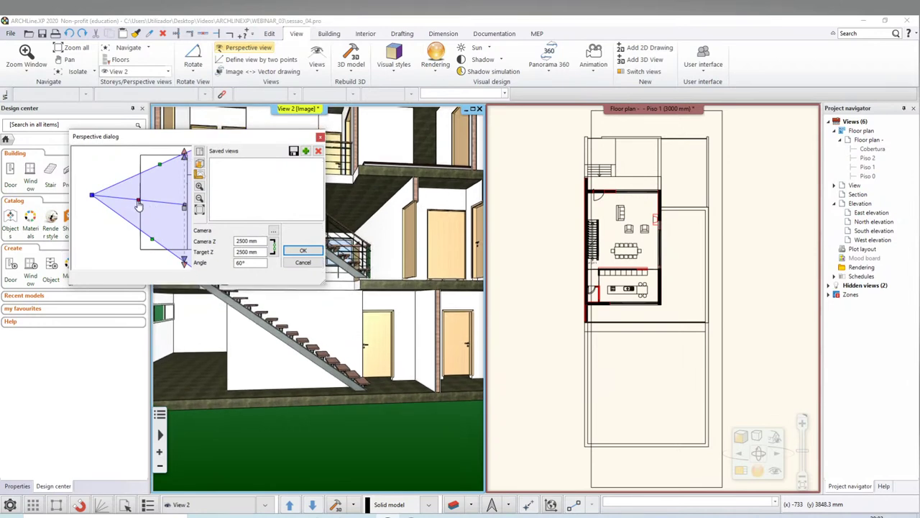
Raise the camera to 7900 mm with target at 3300 mm, framing the upstairs room's window and wooden floor
{"action": "left_click_drag", "start_coordinate": [139, 206], "coordinate": [93, 204]}
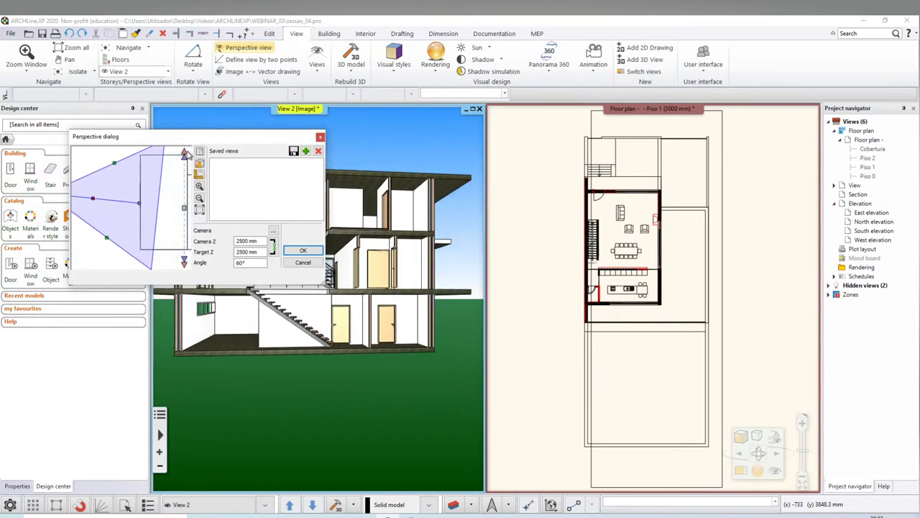
{"action": "left_click_drag", "start_coordinate": [185, 162], "coordinate": [186, 162]}
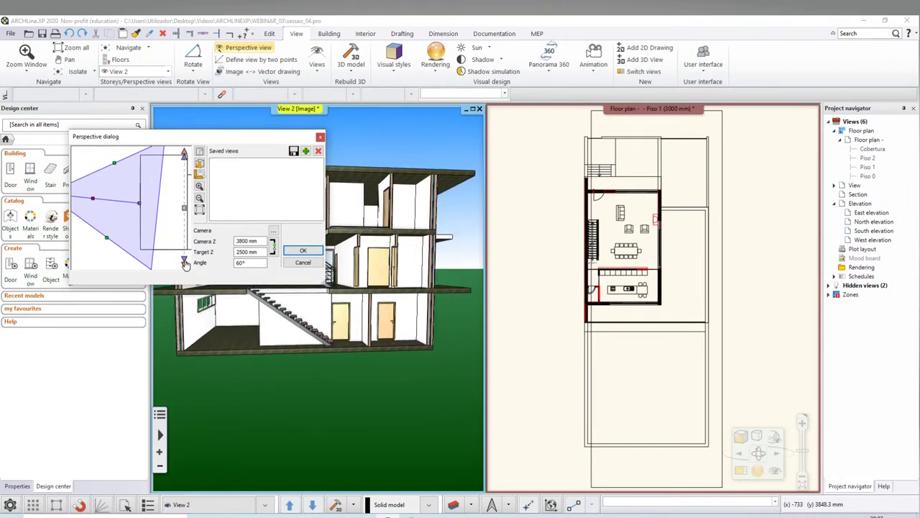
{"action": "left_click", "coordinate": [185, 262]}
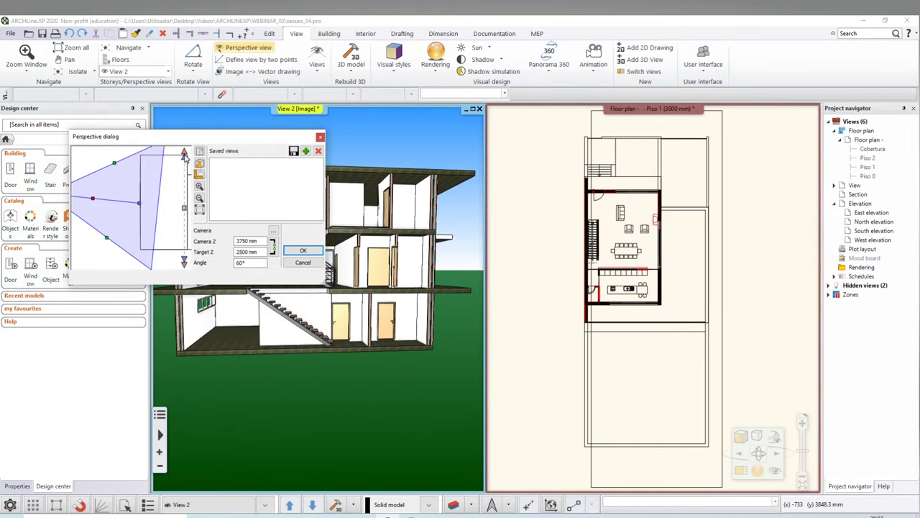
{"action": "left_click_drag", "start_coordinate": [185, 155], "coordinate": [185, 163]}
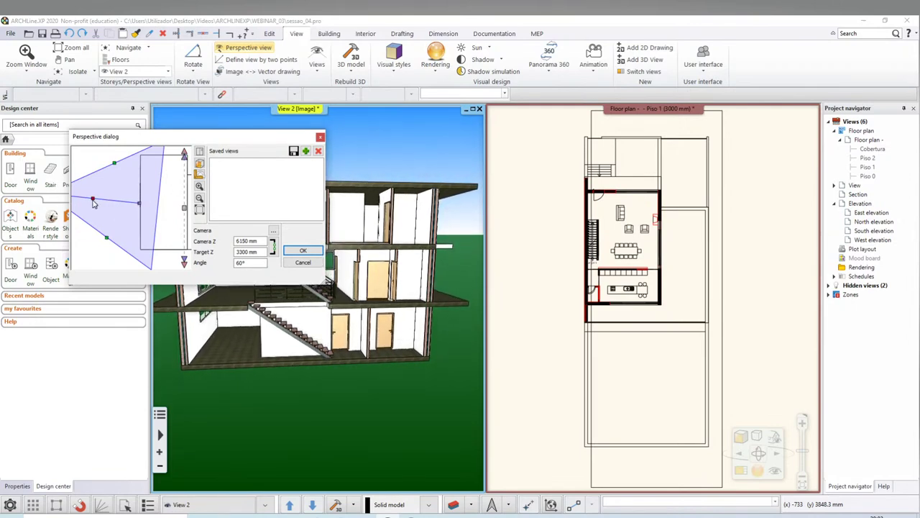
{"action": "left_click_drag", "start_coordinate": [93, 203], "coordinate": [193, 210]}
{"action": "left_click_drag", "start_coordinate": [185, 159], "coordinate": [180, 168]}
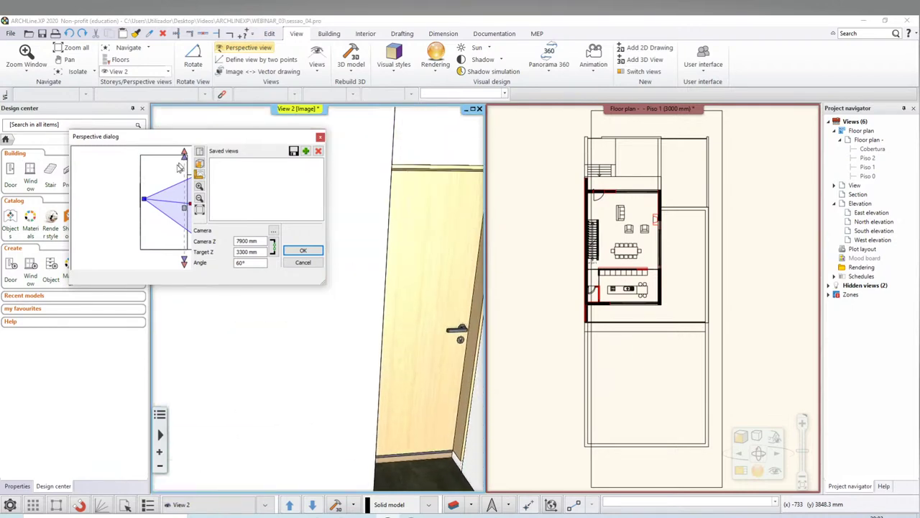
{"action": "left_click_drag", "start_coordinate": [146, 204], "coordinate": [158, 213]}
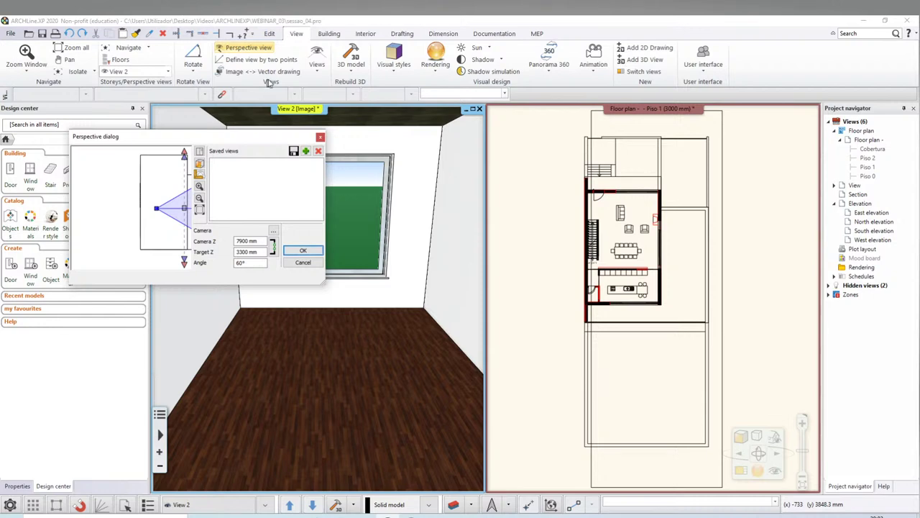
{"action": "left_click_drag", "start_coordinate": [255, 138], "coordinate": [677, 140]}
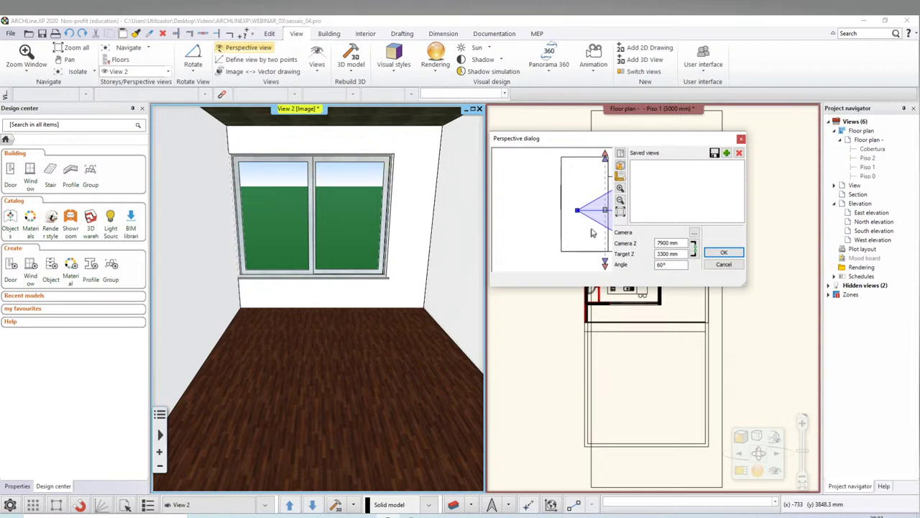
Widen the room view's camera angle to 78.39° by dragging the view cone edge
{"action": "left_click_drag", "start_coordinate": [591, 194], "coordinate": [598, 215]}
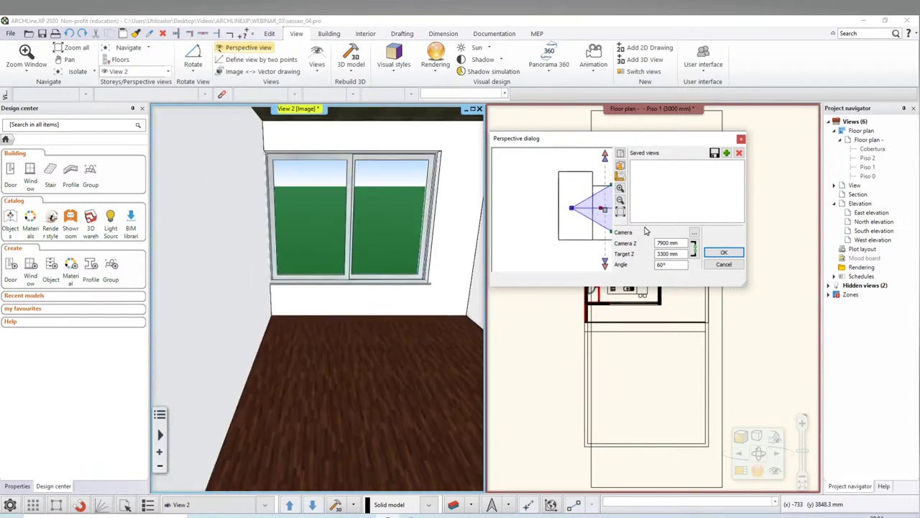
{"action": "scroll", "coordinate": [565, 234], "scroll_direction": "down", "scroll_amount": 2}
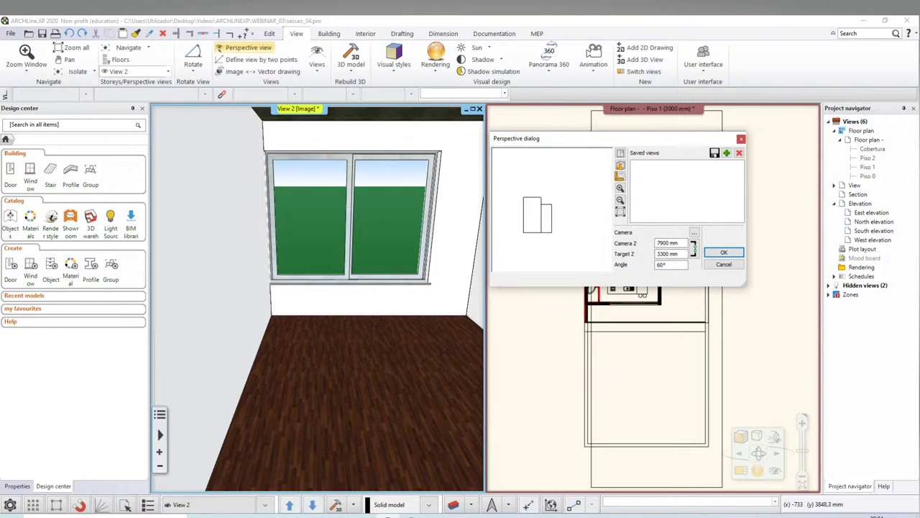
{"action": "left_click", "coordinate": [449, 303]}
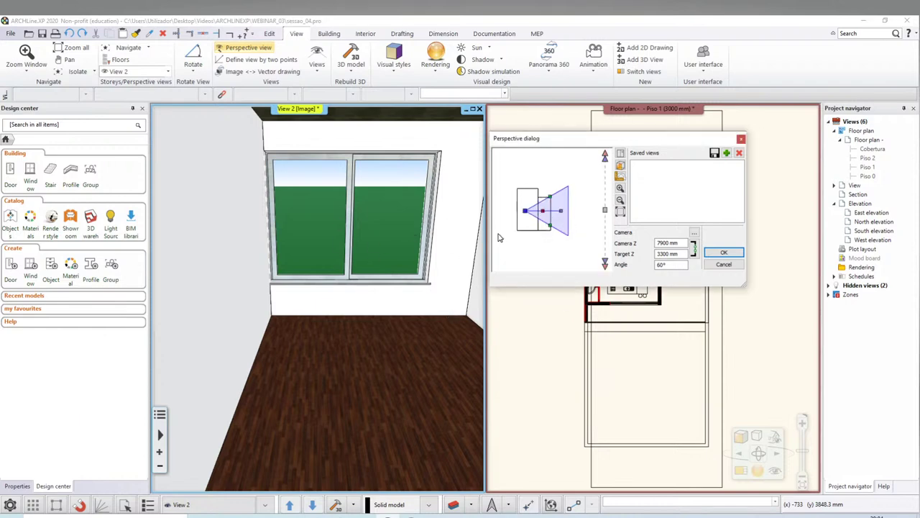
{"action": "mouse_move", "coordinate": [551, 229]}
{"action": "left_mouse_down"}
{"action": "mouse_move", "coordinate": [535, 241]}
{"action": "mouse_move", "coordinate": [547, 235]}
{"action": "mouse_move", "coordinate": [546, 215]}
{"action": "mouse_move", "coordinate": [564, 212]}
{"action": "mouse_move", "coordinate": [527, 220]}
{"action": "mouse_move", "coordinate": [523, 213]}
{"action": "left_mouse_up"}
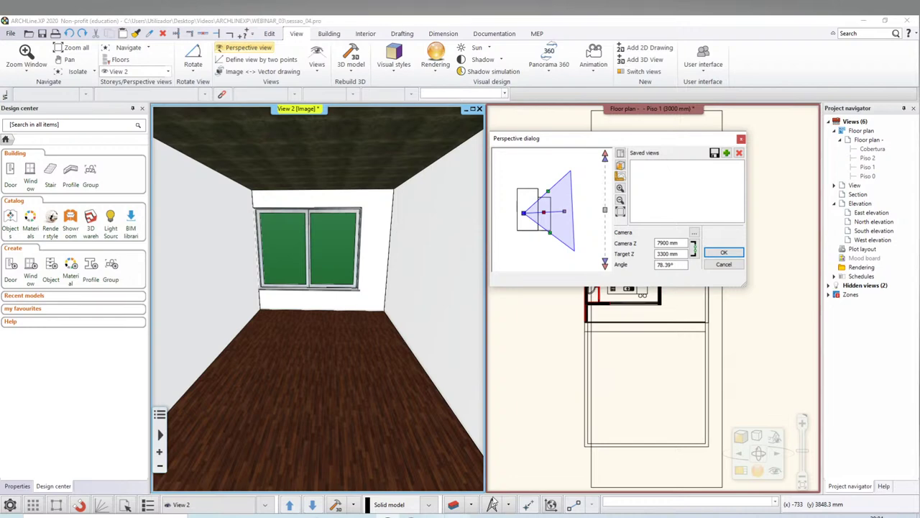
Fine-tune the camera's position and direction, then show the finished bedroom render in Quick render
{"action": "left_click", "coordinate": [425, 471]}
{"action": "left_click_drag", "start_coordinate": [527, 217], "coordinate": [524, 210]}
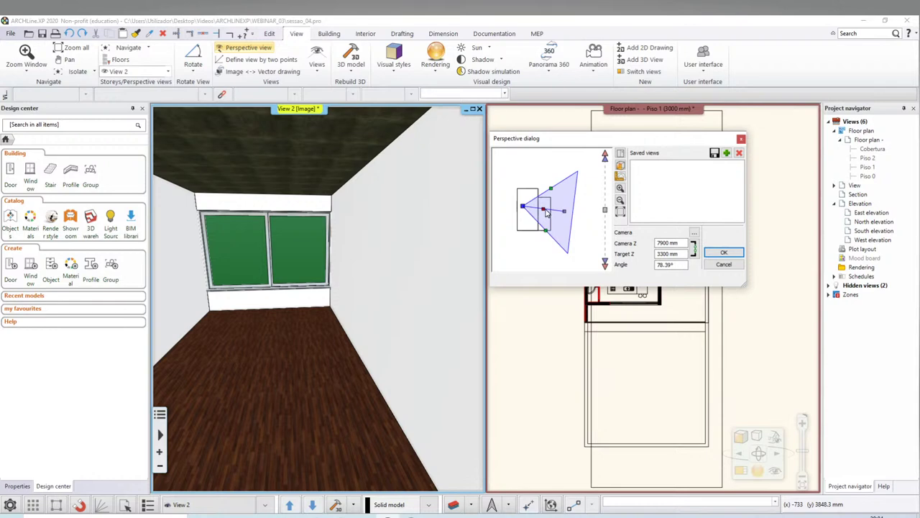
{"action": "mouse_move", "coordinate": [544, 211]}
{"action": "left_mouse_down"}
{"action": "mouse_move", "coordinate": [546, 218]}
{"action": "mouse_move", "coordinate": [525, 217]}
{"action": "mouse_move", "coordinate": [522, 208]}
{"action": "mouse_move", "coordinate": [569, 218]}
{"action": "mouse_move", "coordinate": [576, 209]}
{"action": "mouse_move", "coordinate": [524, 204]}
{"action": "left_mouse_up"}
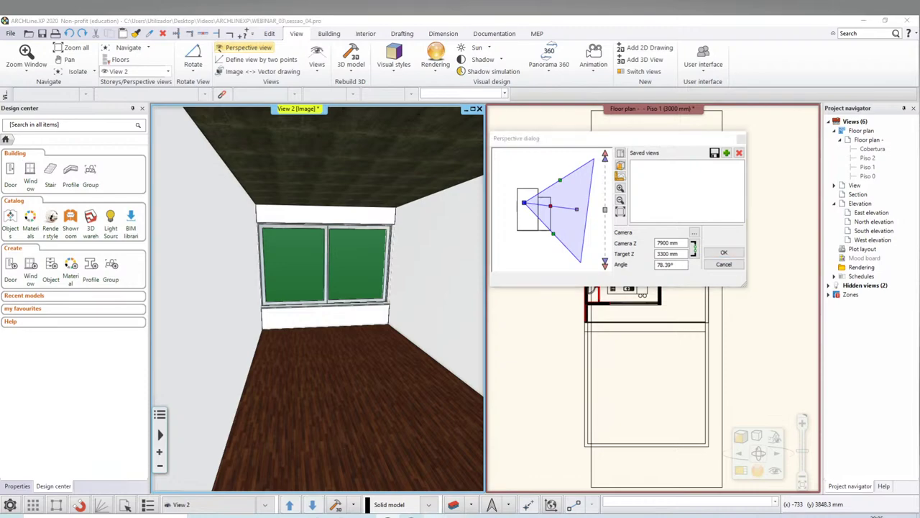
{"action": "left_click", "coordinate": [407, 477]}
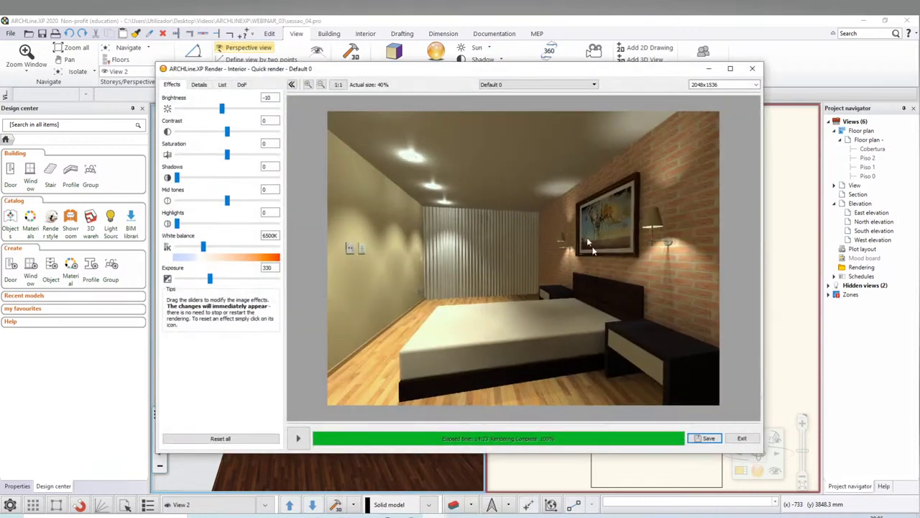
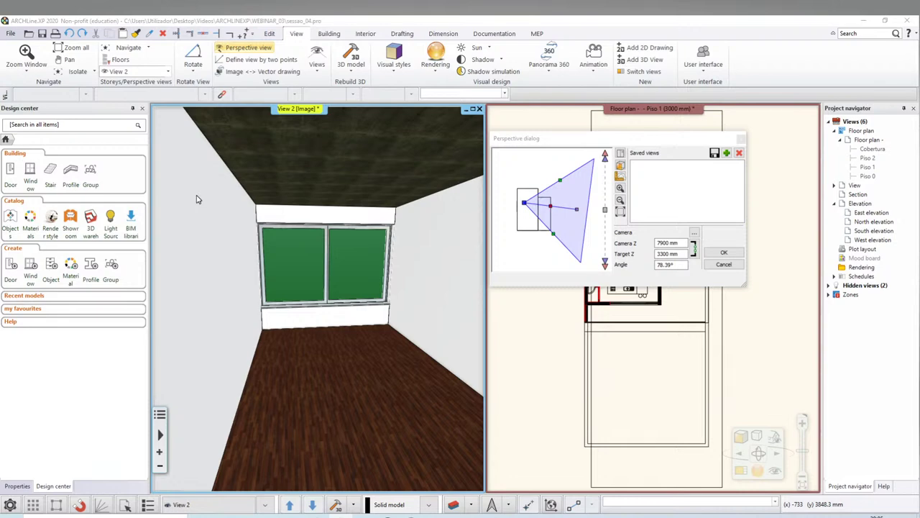
Add the current bedroom camera as a new view and rename View_0 to 'Vista_Interior_Quarto 2'
{"action": "left_click", "coordinate": [743, 480]}
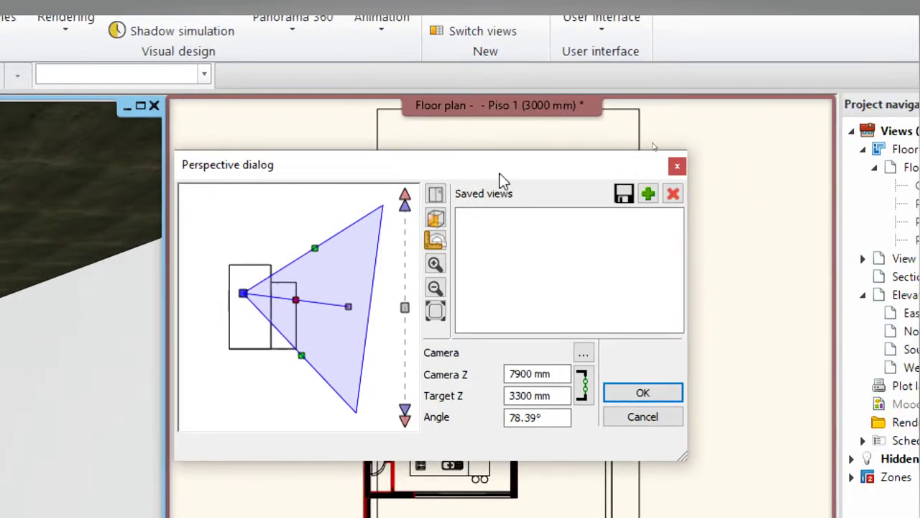
{"action": "left_click_drag", "start_coordinate": [652, 140], "coordinate": [679, 124]}
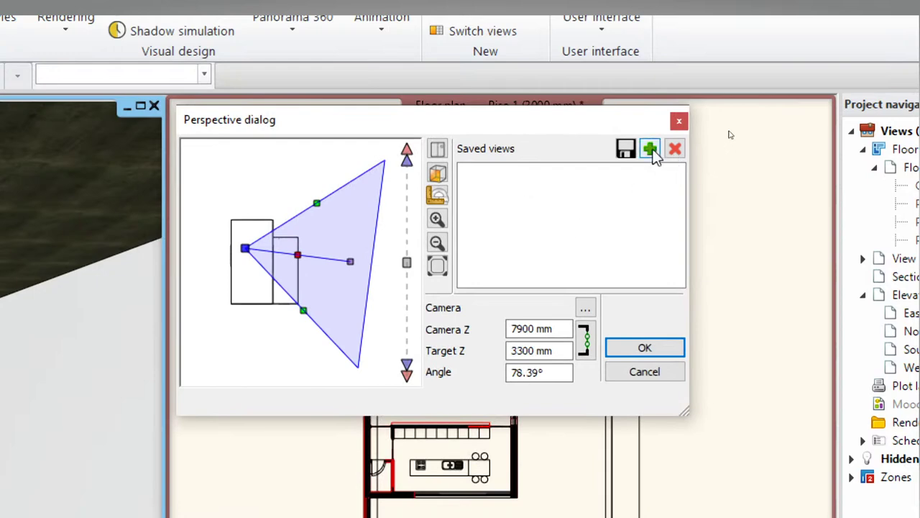
{"action": "left_click", "coordinate": [652, 153]}
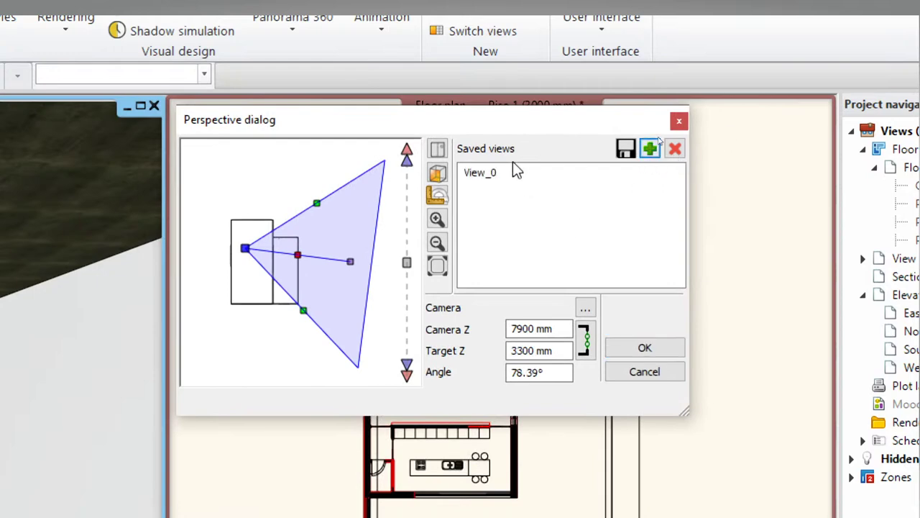
{"action": "left_click", "coordinate": [467, 178]}
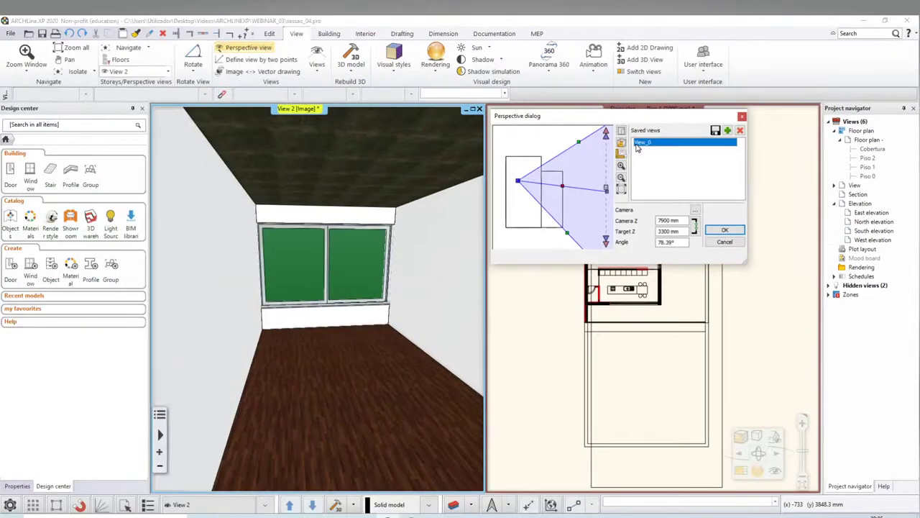
{"action": "double_click", "coordinate": [637, 144]}
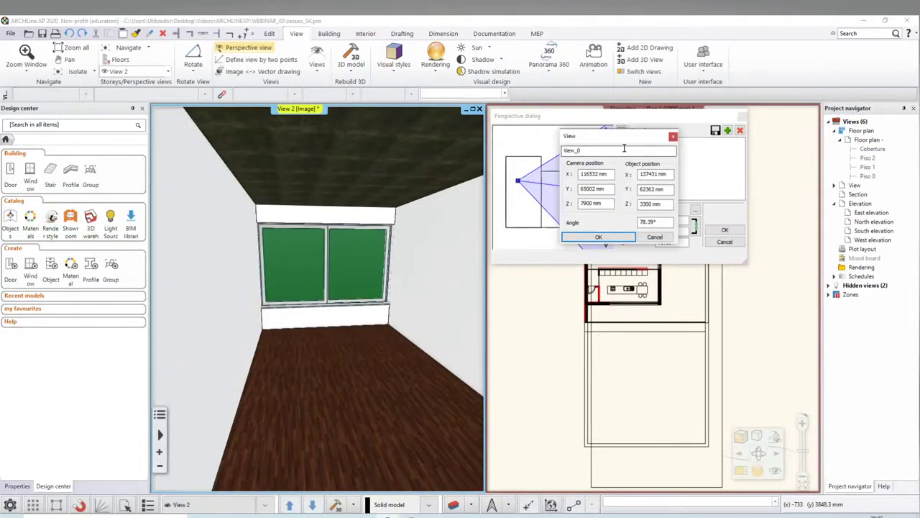
{"action": "type", "text": "Vista_Interior"}
{"action": "left_click", "coordinate": [598, 237]}
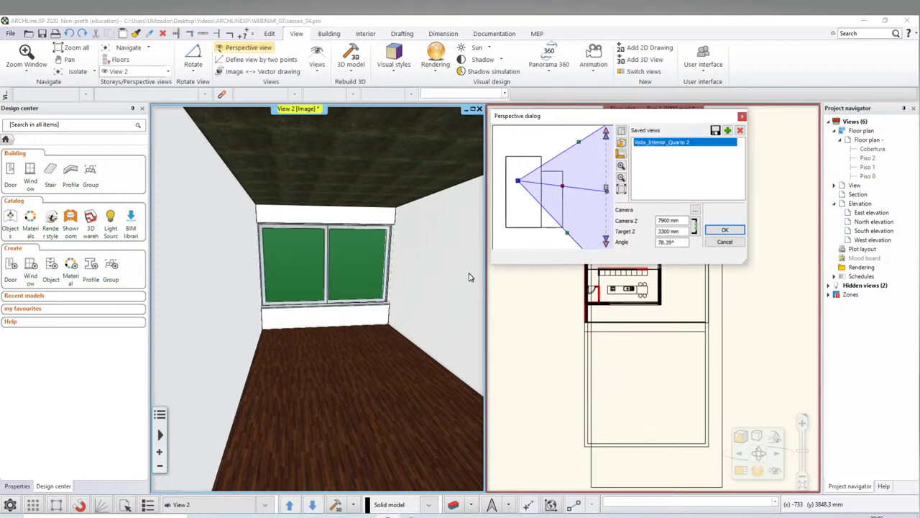
Lower the camera to Z 4900 with target Z 300, aimed at the living room's window wall
{"action": "left_click_drag", "start_coordinate": [605, 246], "coordinate": [595, 232]}
{"action": "left_click_drag", "start_coordinate": [517, 185], "coordinate": [505, 192]}
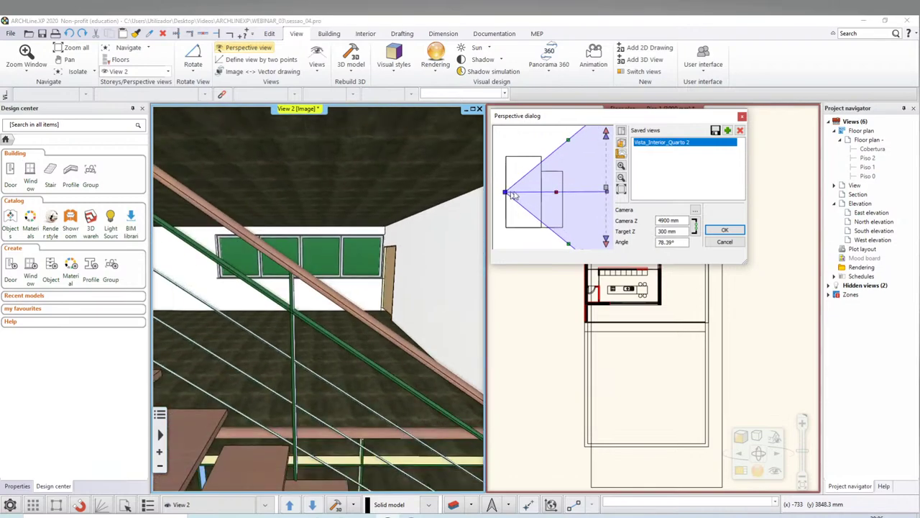
{"action": "left_click_drag", "start_coordinate": [607, 195], "coordinate": [574, 167]}
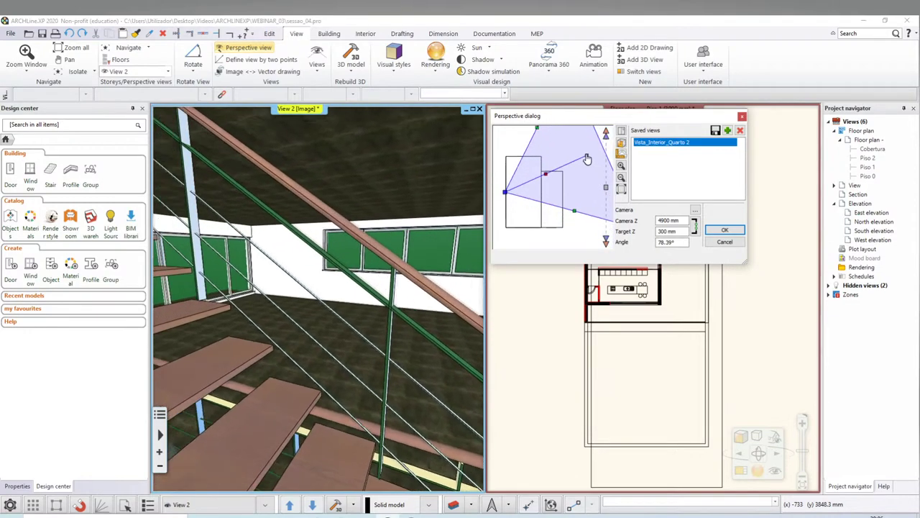
{"action": "mouse_move", "coordinate": [505, 193]}
{"action": "left_mouse_down"}
{"action": "mouse_move", "coordinate": [522, 210]}
{"action": "mouse_move", "coordinate": [526, 203]}
{"action": "left_mouse_up"}
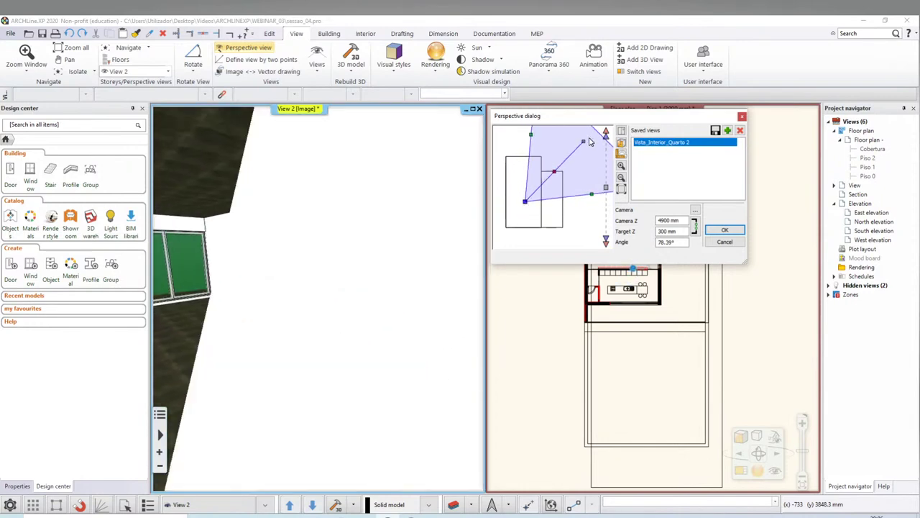
{"action": "left_click_drag", "start_coordinate": [583, 141], "coordinate": [522, 130]}
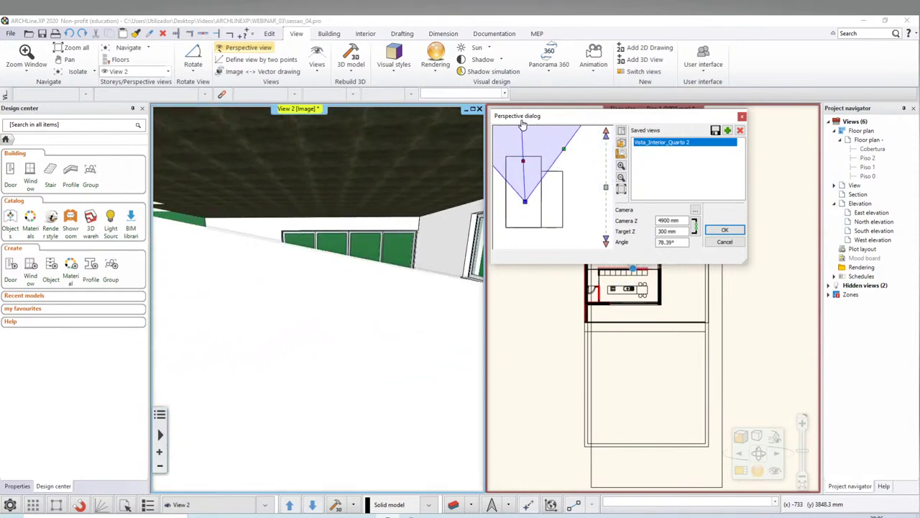
{"action": "left_click", "coordinate": [526, 203]}
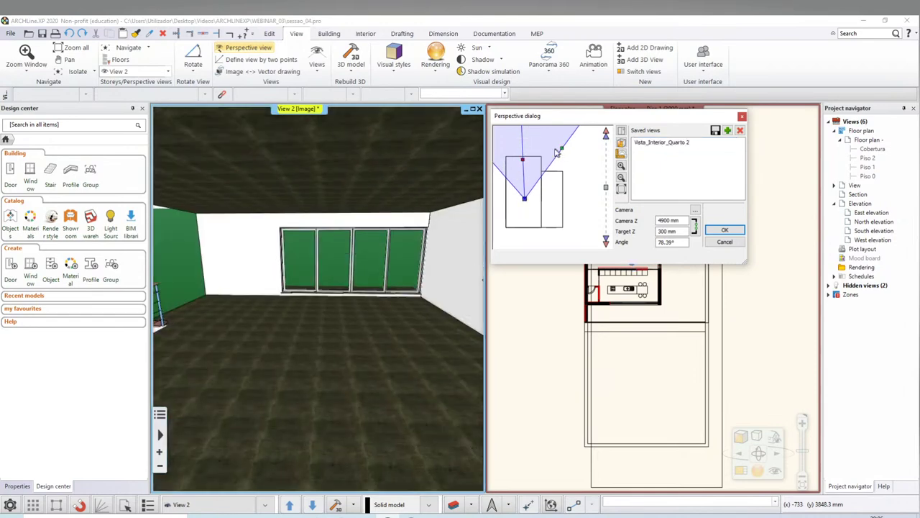
{"action": "left_click_drag", "start_coordinate": [524, 164], "coordinate": [532, 163]}
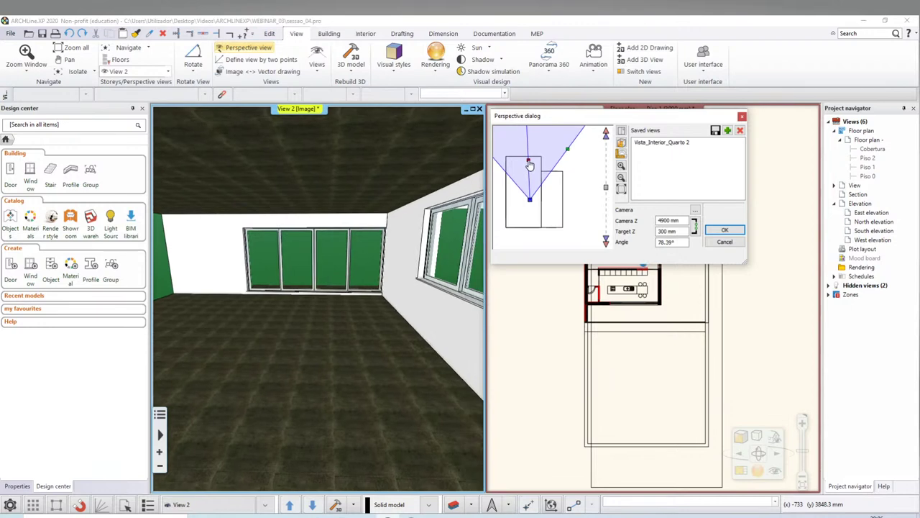
{"action": "left_click_drag", "start_coordinate": [532, 234], "coordinate": [535, 154]}
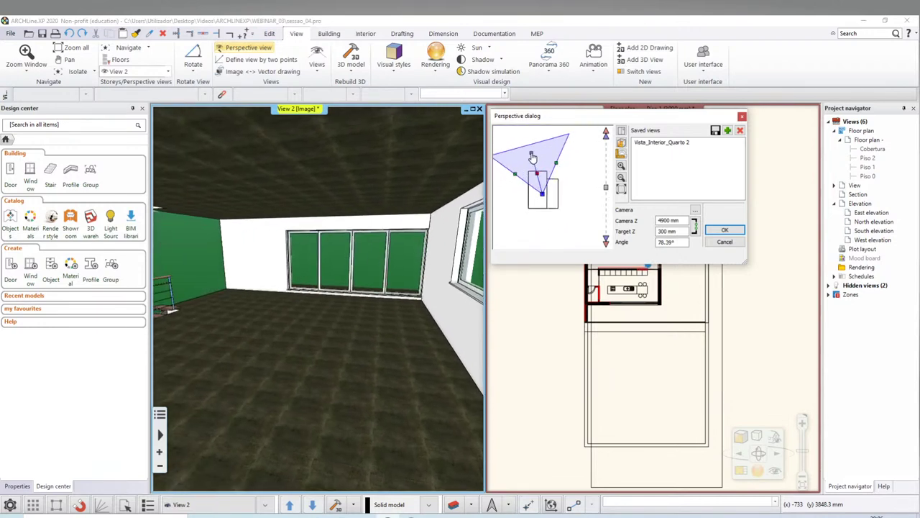
{"action": "left_click_drag", "start_coordinate": [534, 154], "coordinate": [535, 162]}
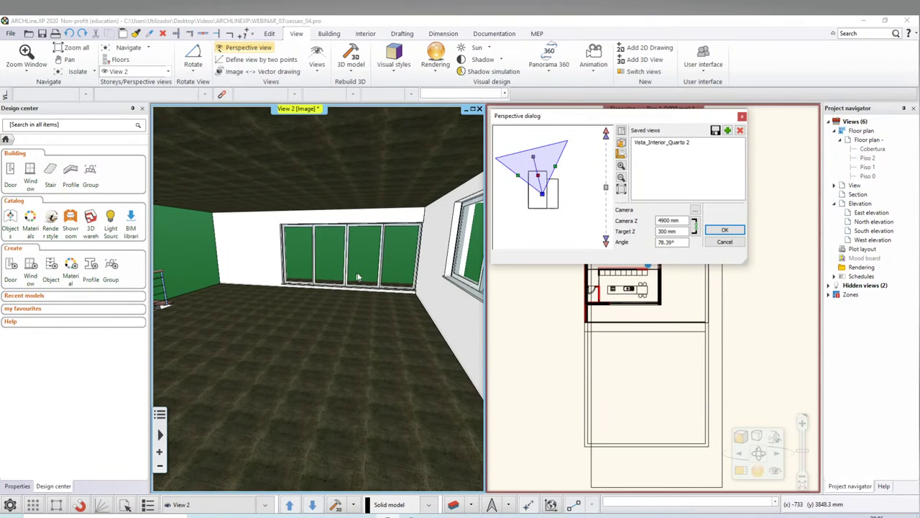
Save this living room camera as a new view named 'Vista interior_Sala_01'
{"action": "left_click", "coordinate": [727, 130]}
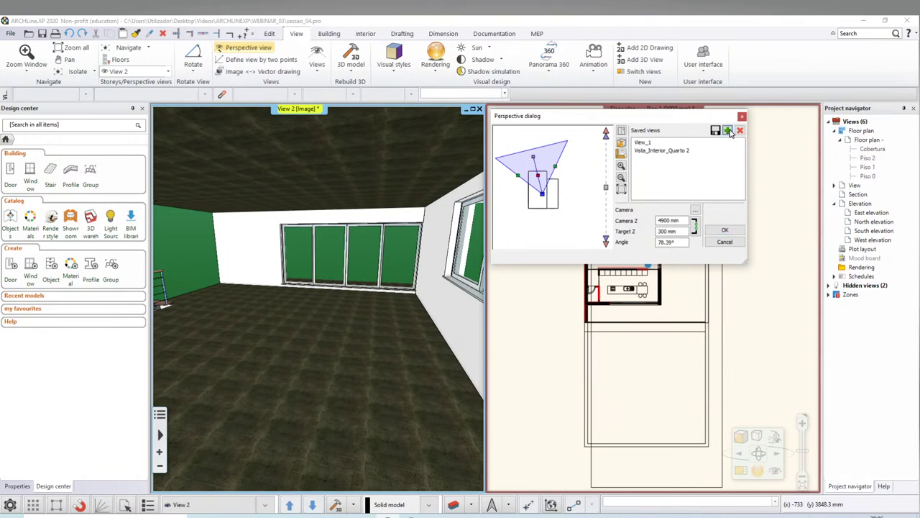
{"action": "double_click", "coordinate": [642, 142]}
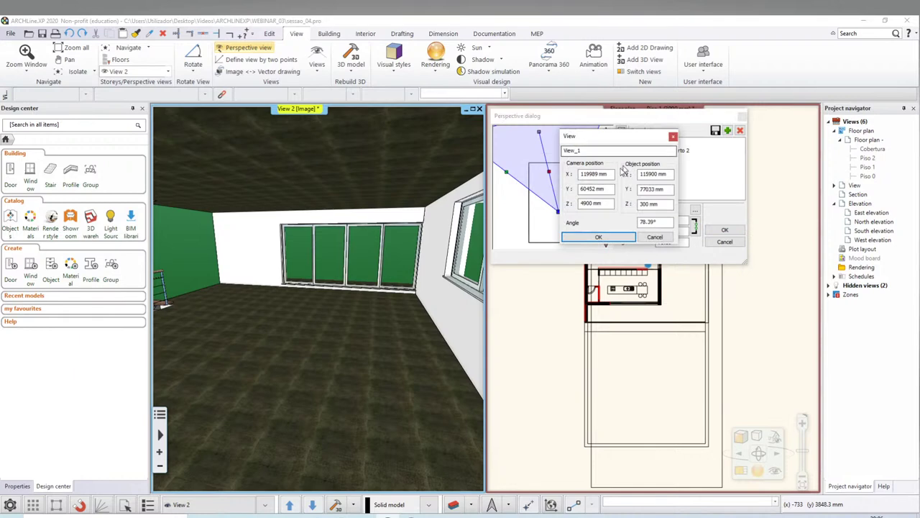
{"action": "key", "text": "ctrl+a"}
{"action": "type", "text": "Vis"}
{"action": "type", "text": "ta"}
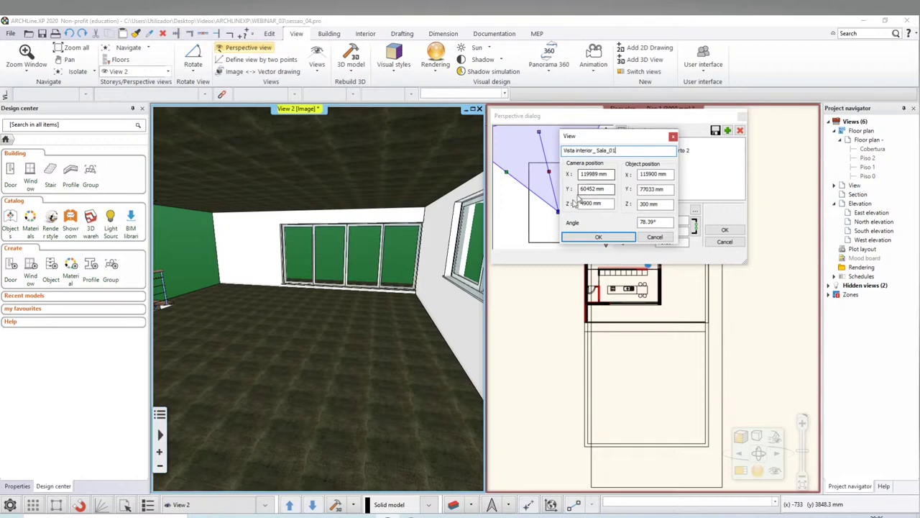
{"action": "left_click", "coordinate": [597, 238]}
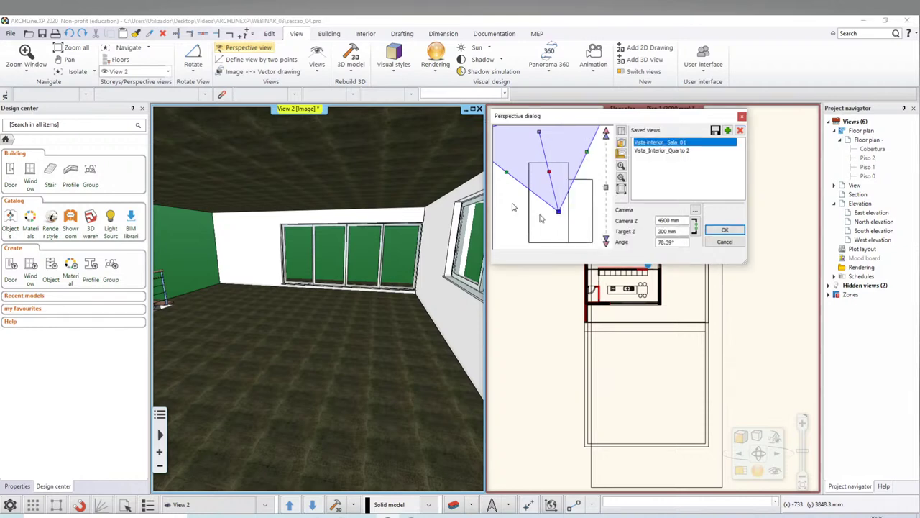
{"action": "left_click", "coordinate": [647, 154]}
Compare the two saved views, then apply Vista interior_Sala_01 to the 3D window
{"action": "left_click", "coordinate": [659, 142]}
{"action": "left_click", "coordinate": [647, 151]}
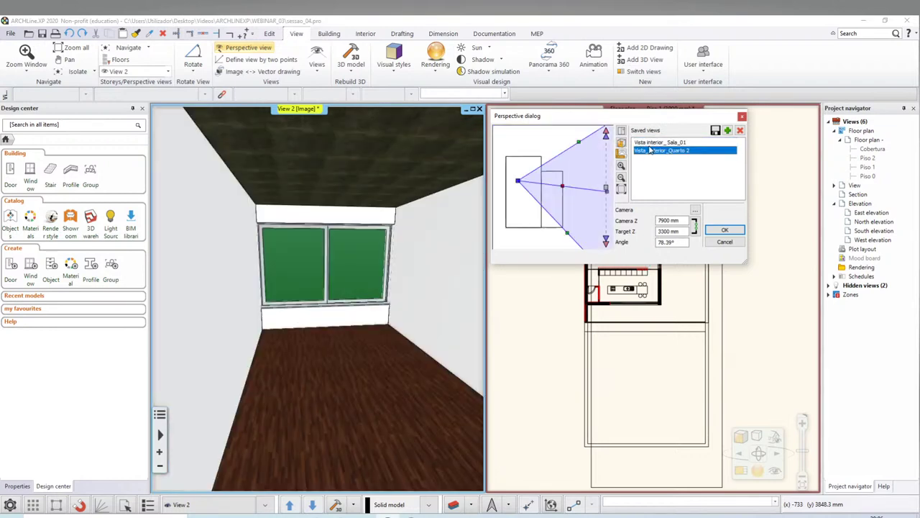
{"action": "left_click", "coordinate": [649, 142]}
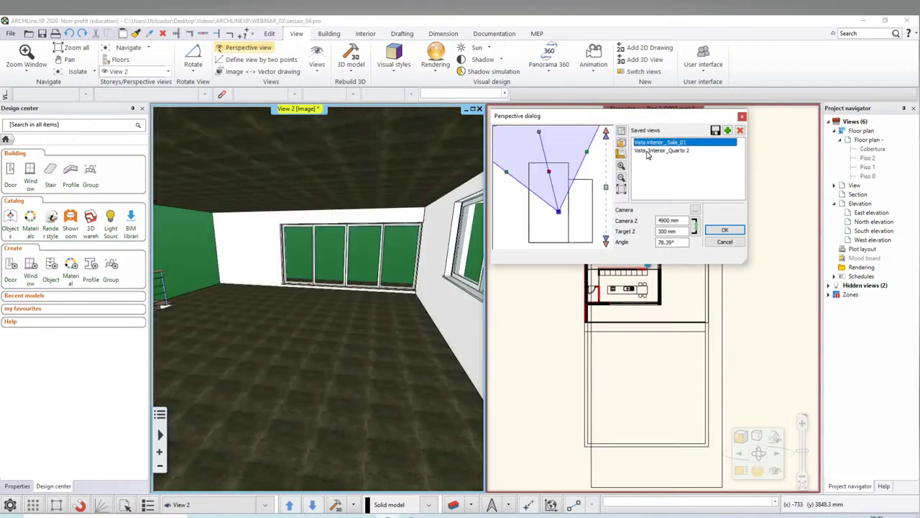
{"action": "left_click", "coordinate": [648, 151]}
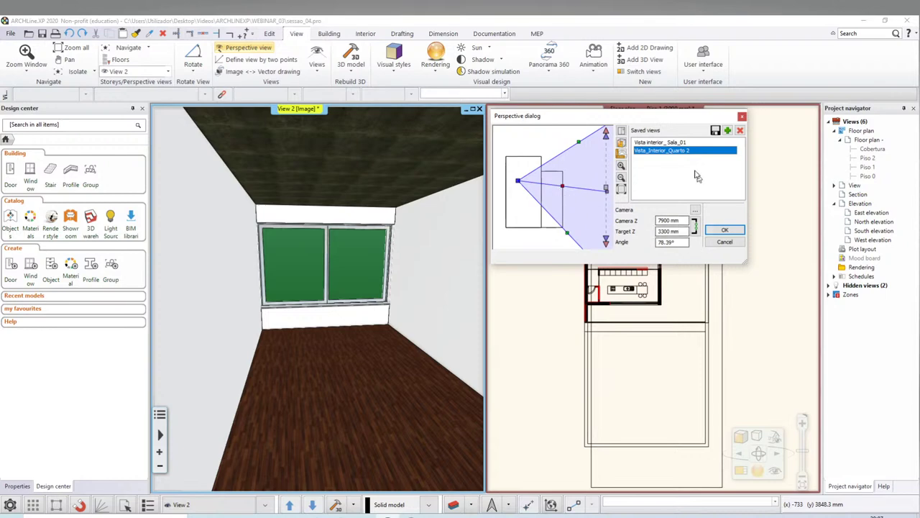
{"action": "left_click", "coordinate": [653, 143]}
{"action": "left_click_drag", "start_coordinate": [653, 120], "coordinate": [411, 100]}
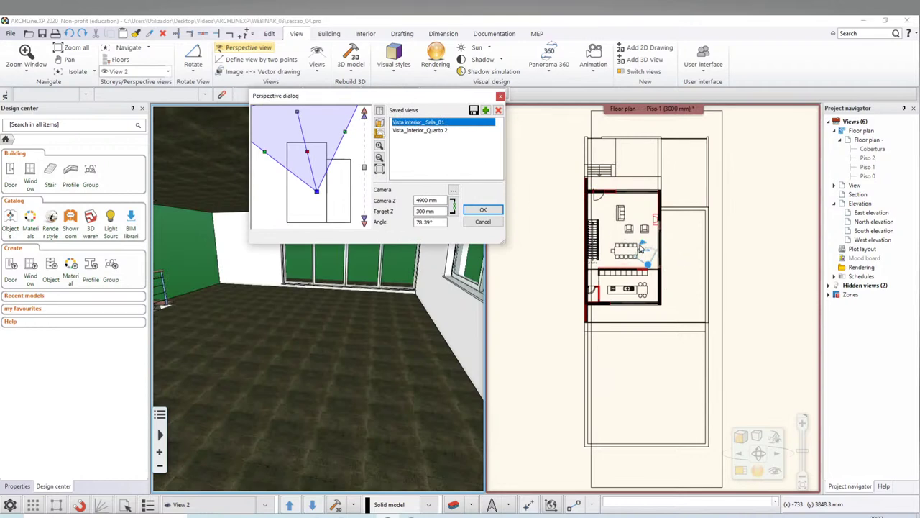
{"action": "left_click", "coordinate": [483, 210]}
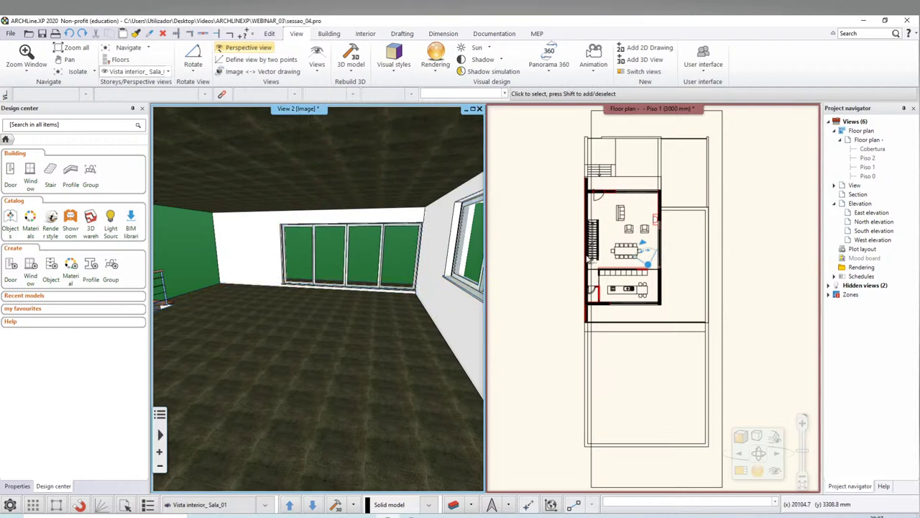
Zoom into the Piso 1 plan and move the camera beside the kitchen counter, rebuilding the 3D view
{"action": "left_click", "coordinate": [676, 253]}
{"action": "scroll", "coordinate": [677, 253], "scroll_direction": "up", "scroll_amount": 2}
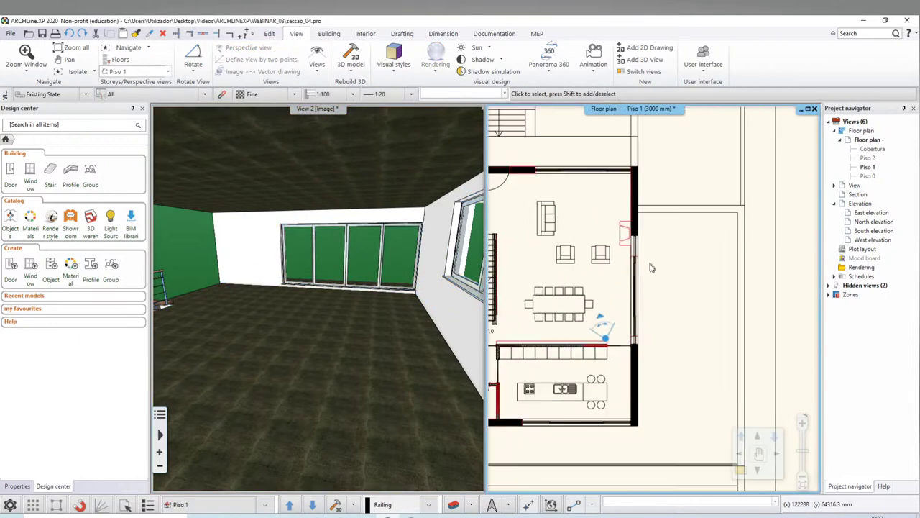
{"action": "scroll", "coordinate": [676, 253], "scroll_direction": "up", "scroll_amount": 2}
{"action": "scroll", "coordinate": [677, 254], "scroll_direction": "up", "scroll_amount": 1}
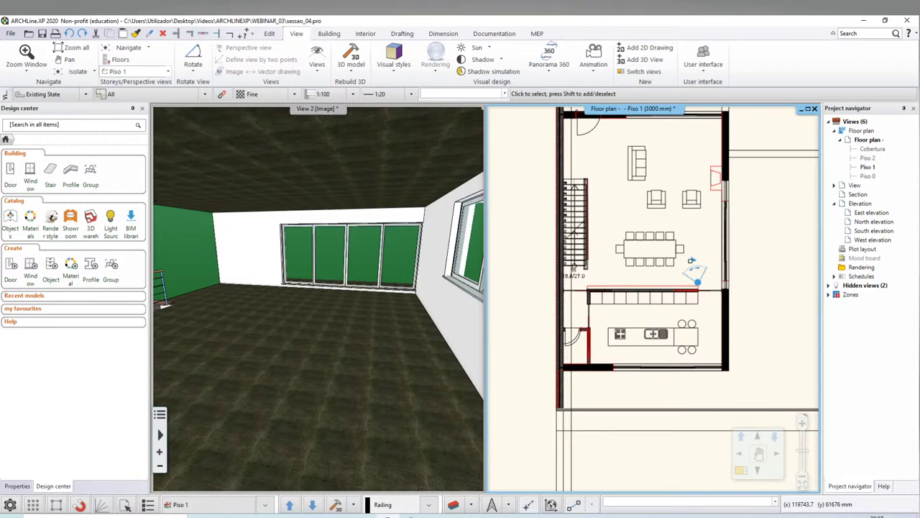
{"action": "mouse_move", "coordinate": [697, 282]}
{"action": "left_mouse_down"}
{"action": "mouse_move", "coordinate": [707, 214]}
{"action": "mouse_move", "coordinate": [631, 138]}
{"action": "mouse_move", "coordinate": [591, 171]}
{"action": "left_mouse_up"}
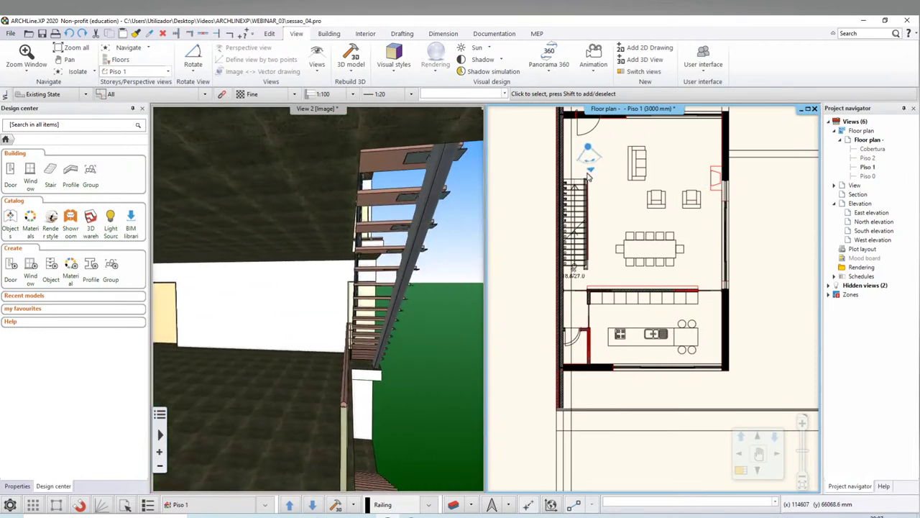
{"action": "left_click", "coordinate": [337, 506]}
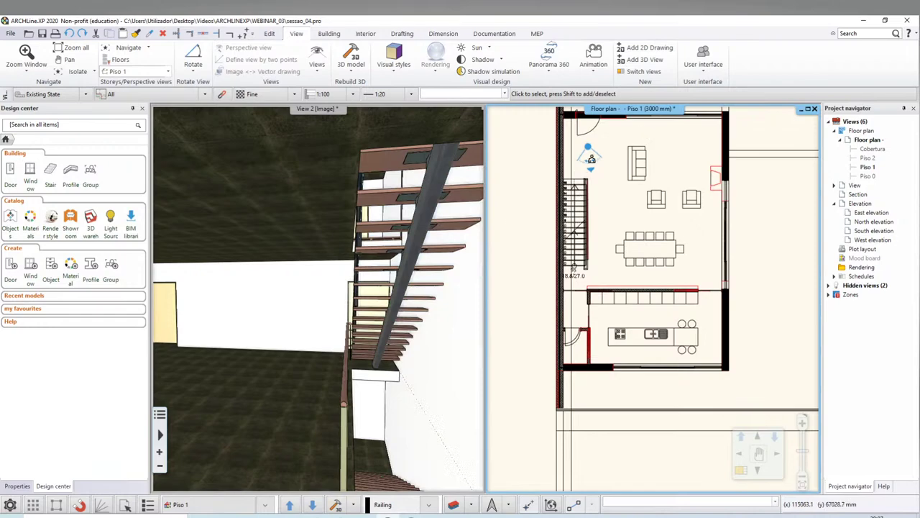
{"action": "mouse_move", "coordinate": [590, 171]}
{"action": "left_mouse_down"}
{"action": "mouse_move", "coordinate": [600, 245]}
{"action": "mouse_move", "coordinate": [590, 321]}
{"action": "mouse_move", "coordinate": [606, 327]}
{"action": "mouse_move", "coordinate": [597, 315]}
{"action": "mouse_move", "coordinate": [612, 315]}
{"action": "mouse_move", "coordinate": [603, 311]}
{"action": "left_mouse_up"}
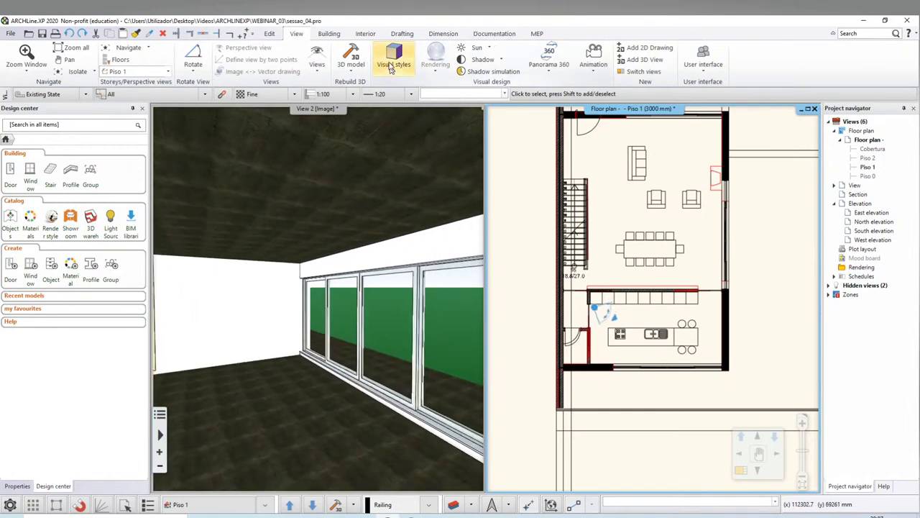
{"action": "left_click", "coordinate": [372, 259]}
Save the kitchen camera as a new view named 'Viasta_interior_cozinha_01'
{"action": "left_click", "coordinate": [263, 49]}
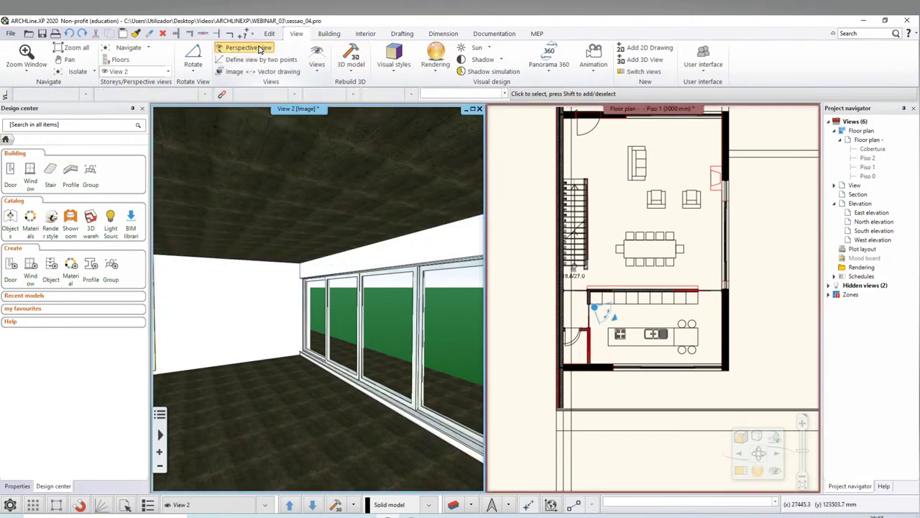
{"action": "left_click", "coordinate": [486, 110]}
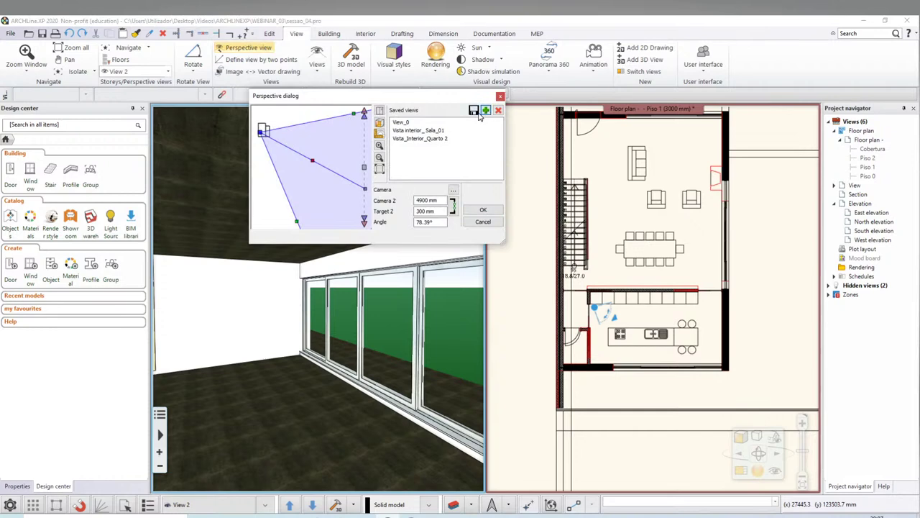
{"action": "double_click", "coordinate": [418, 122]}
{"action": "type", "text": "Viasta_interior_cozinha_01"}
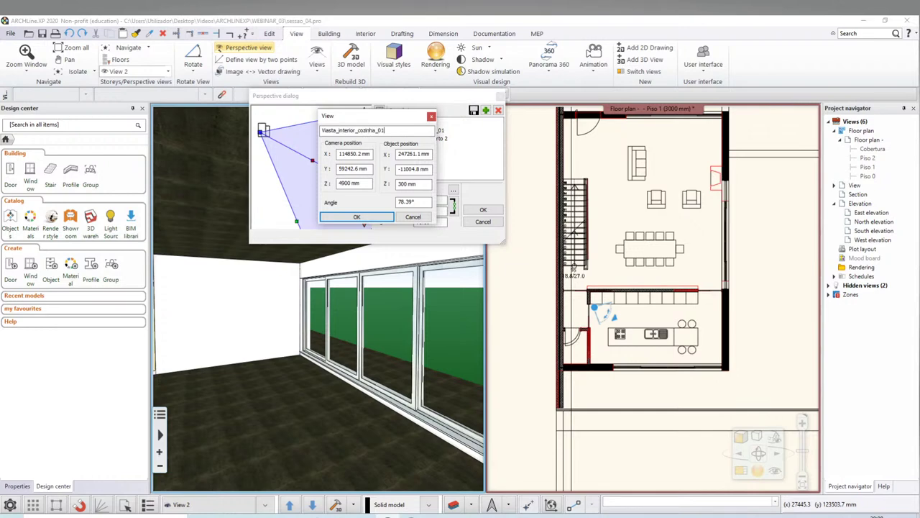
{"action": "key", "text": "Return"}
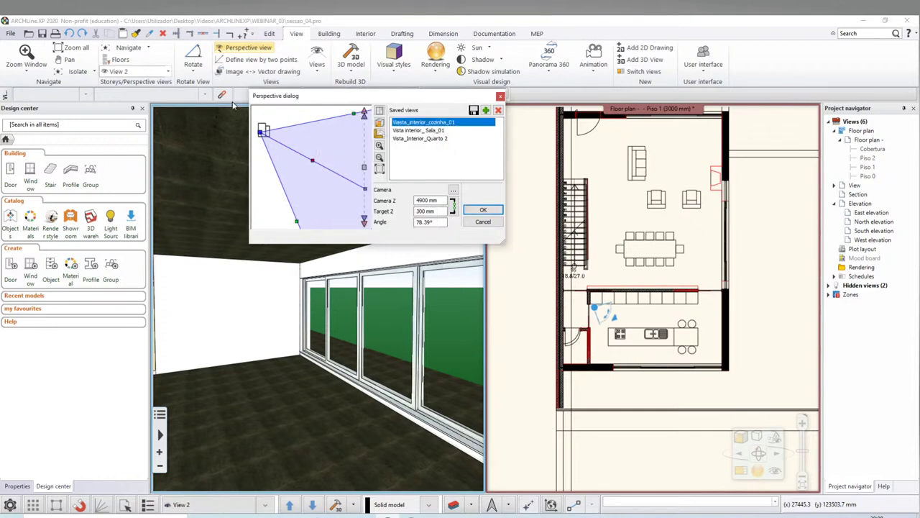
{"action": "left_click", "coordinate": [482, 209]}
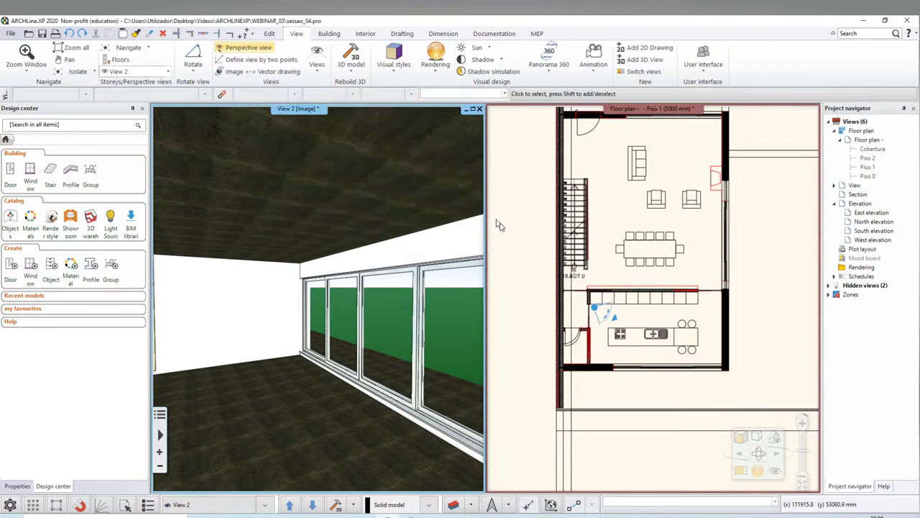
Switch the 3D window to the saved Vista_Interior_Quarto 2 bedroom view
{"action": "left_click_drag", "start_coordinate": [616, 322], "coordinate": [599, 221]}
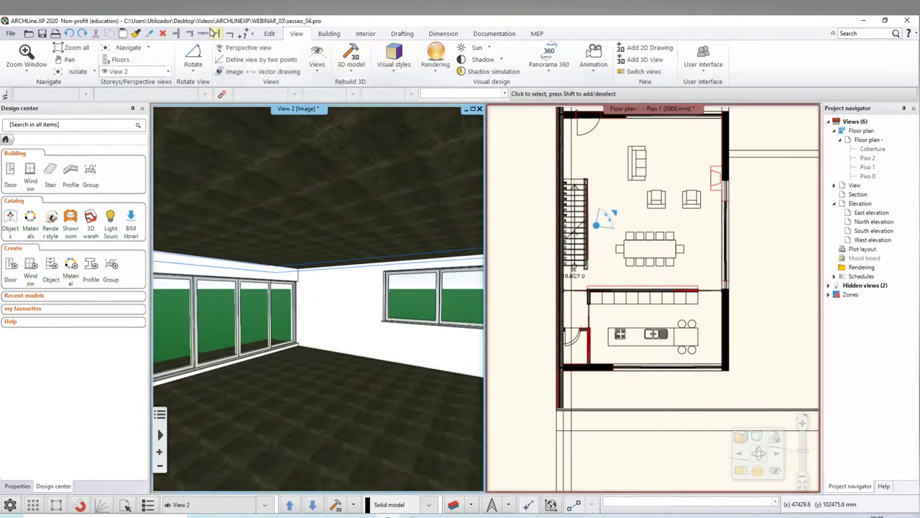
{"action": "left_click", "coordinate": [244, 47]}
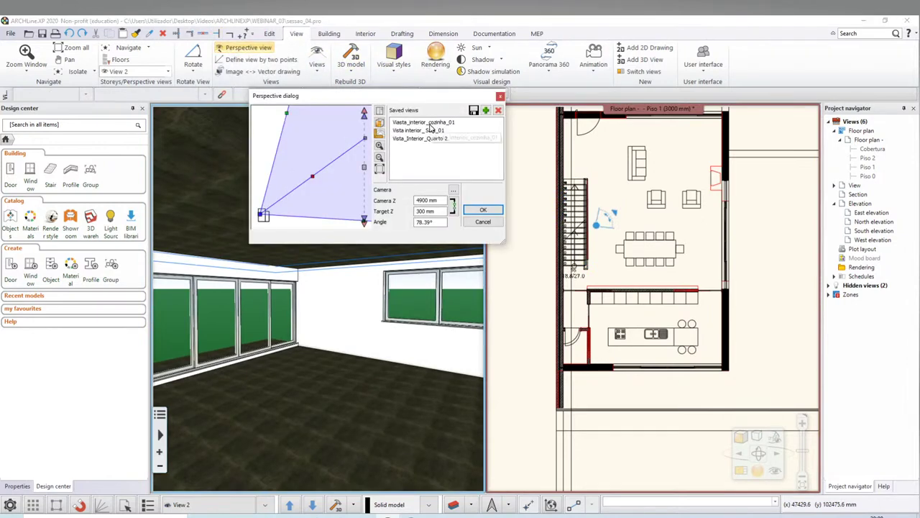
{"action": "left_click", "coordinate": [431, 138]}
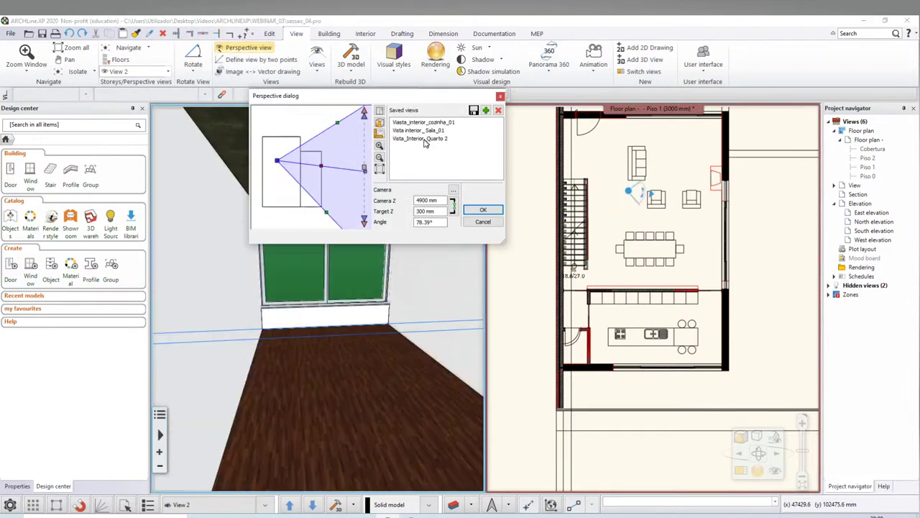
{"action": "left_click", "coordinate": [483, 210]}
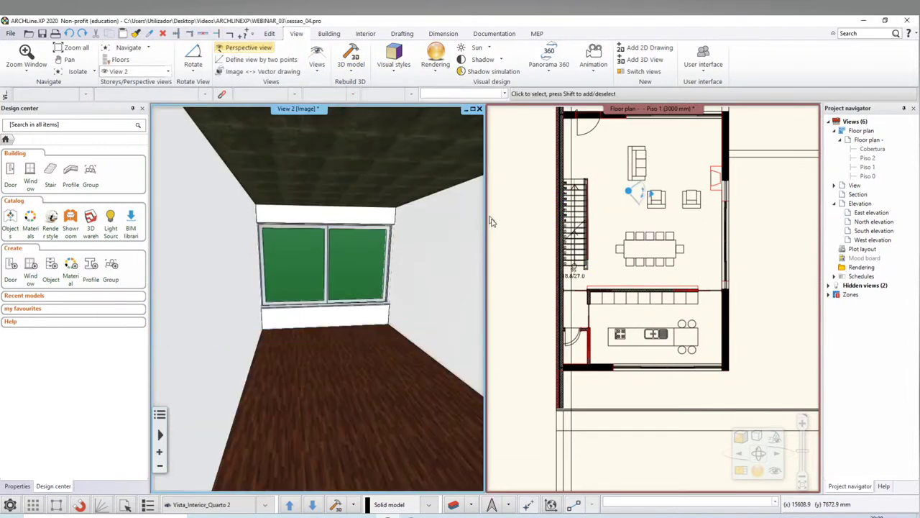
{"action": "left_click", "coordinate": [593, 481]}
Show Piso 2, move the camera into the upstairs bathroom, and add it as a new view
{"action": "left_click", "coordinate": [289, 506]}
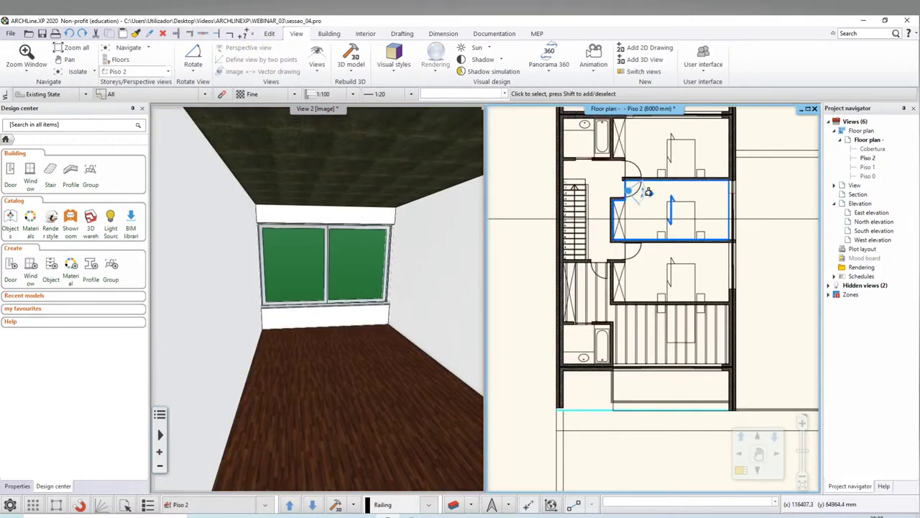
{"action": "left_click", "coordinate": [651, 196]}
{"action": "left_click", "coordinate": [651, 196]}
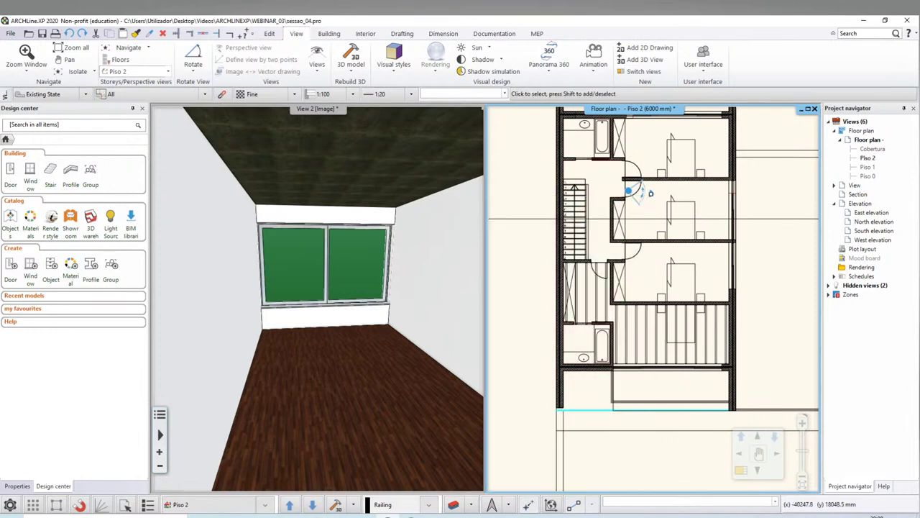
{"action": "mouse_move", "coordinate": [643, 191]}
{"action": "left_mouse_down"}
{"action": "mouse_move", "coordinate": [612, 206]}
{"action": "mouse_move", "coordinate": [579, 152]}
{"action": "mouse_move", "coordinate": [582, 141]}
{"action": "left_mouse_up"}
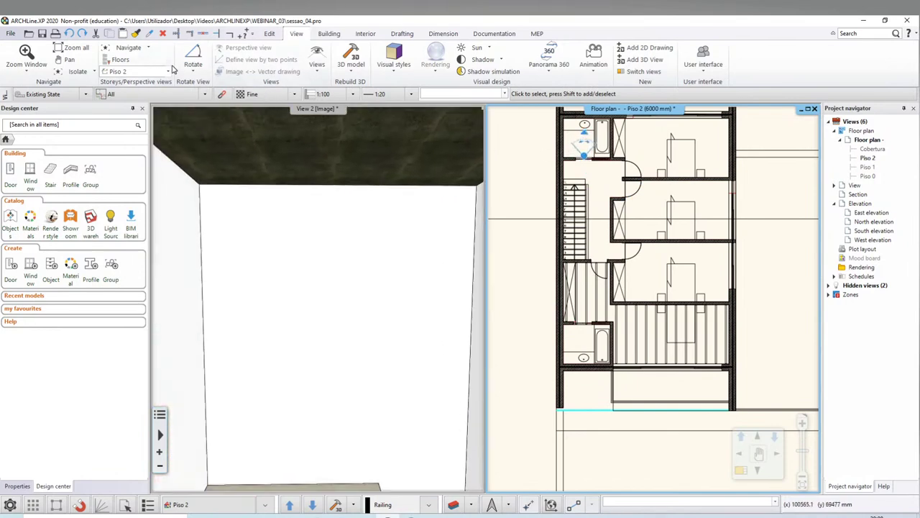
{"action": "left_click", "coordinate": [278, 315]}
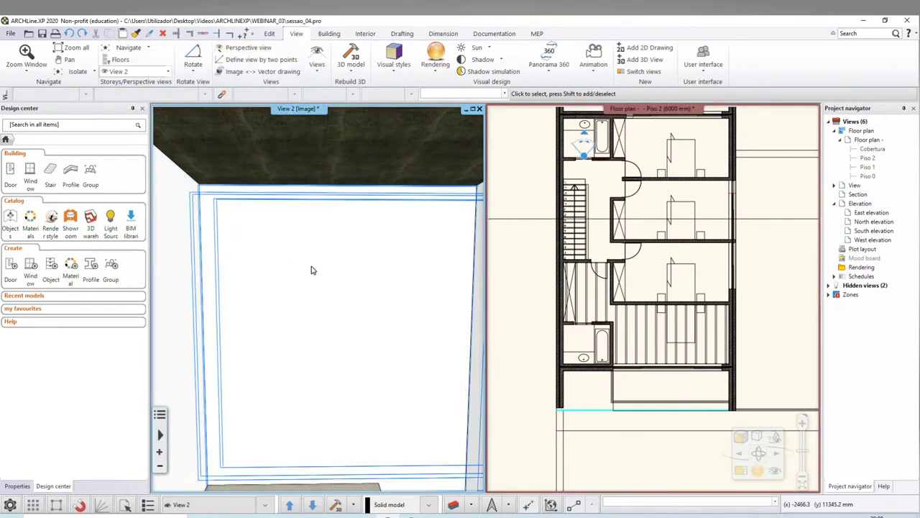
{"action": "left_click", "coordinate": [246, 48]}
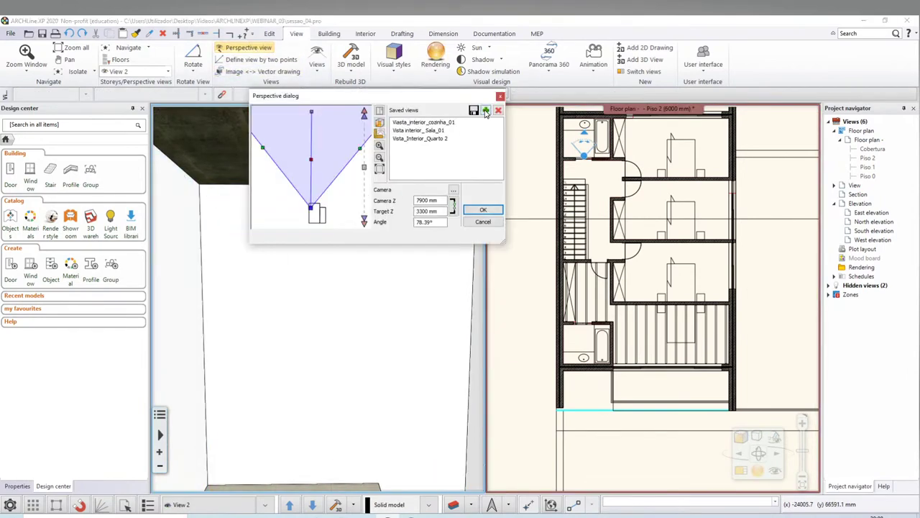
{"action": "left_click", "coordinate": [486, 111]}
Rename the new bathroom view from View_0 to 'Vista_Casa de banho completa 01'
{"action": "double_click", "coordinate": [408, 130]}
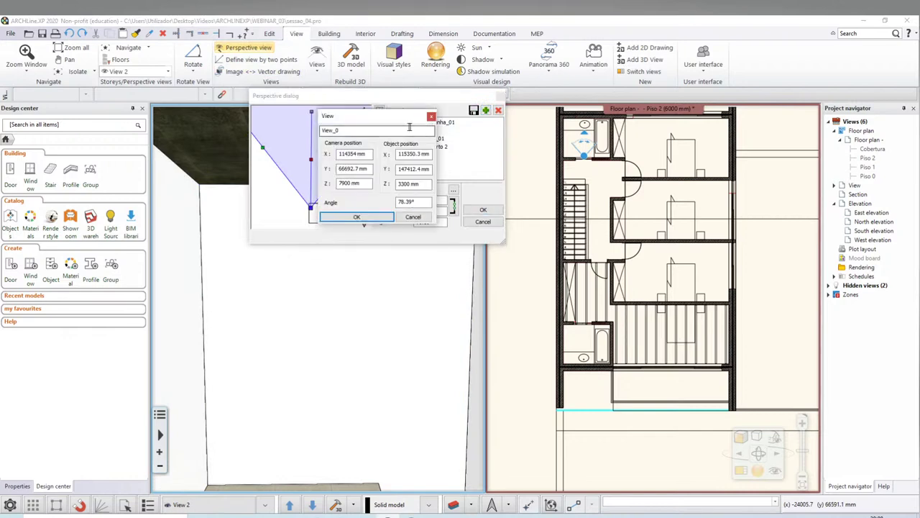
{"action": "double_click", "coordinate": [365, 135]}
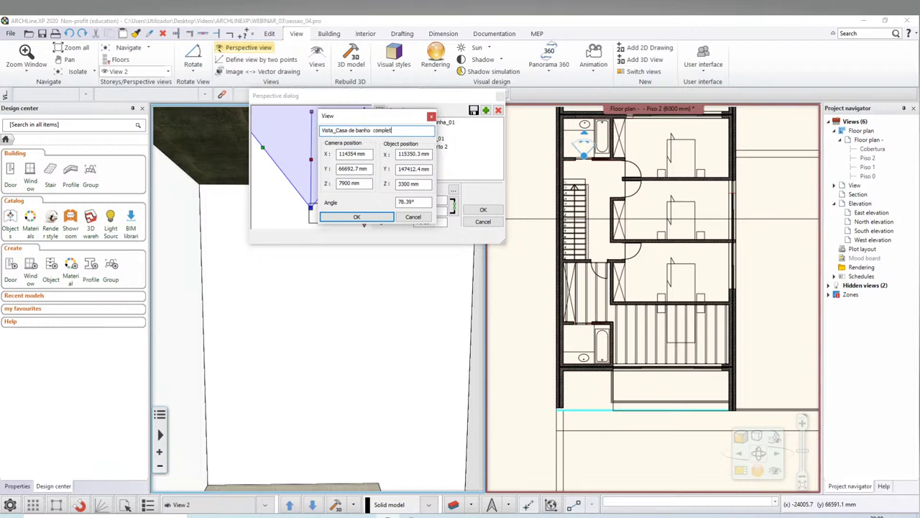
{"action": "key", "text": "Return"}
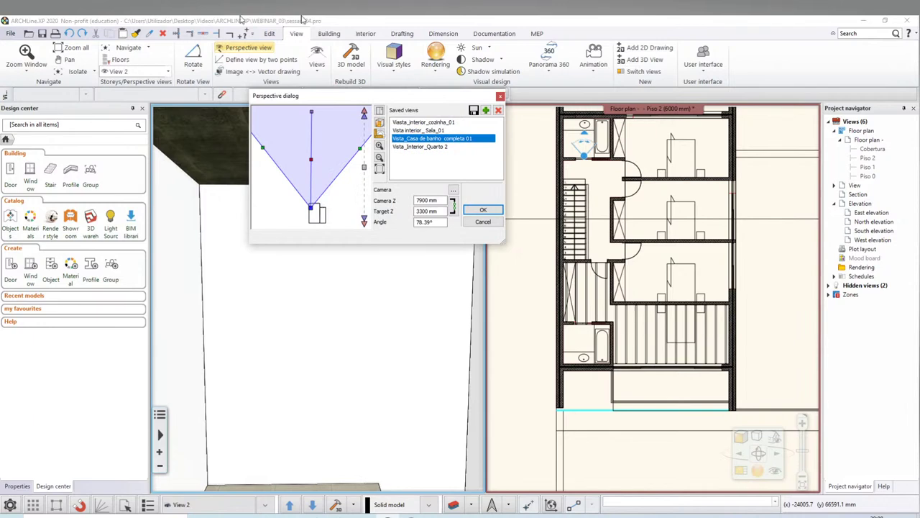
{"action": "left_click", "coordinate": [482, 210]}
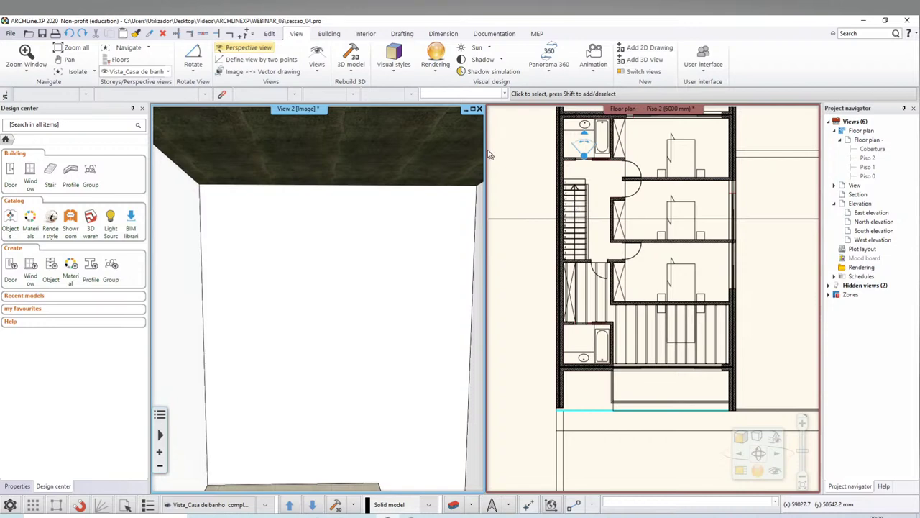
{"action": "left_click", "coordinate": [245, 47]}
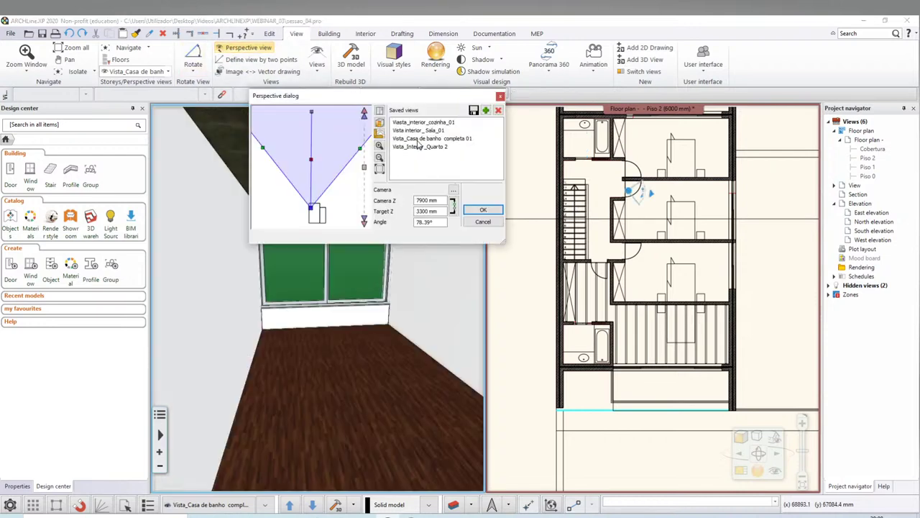
Preview the saved views and apply Viasta_interior_cozinha_01 to the 3D window
{"action": "left_click", "coordinate": [423, 146]}
{"action": "left_click", "coordinate": [425, 138]}
{"action": "left_click", "coordinate": [432, 123]}
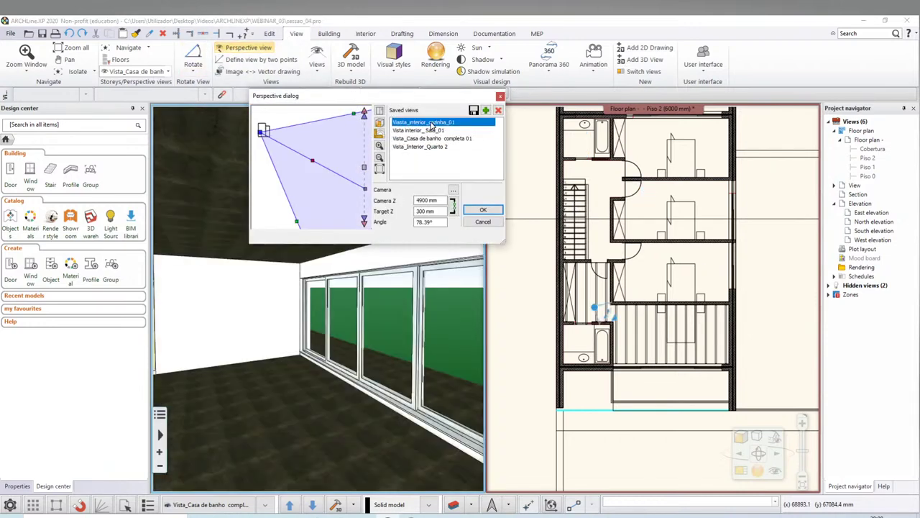
{"action": "left_click", "coordinate": [484, 209]}
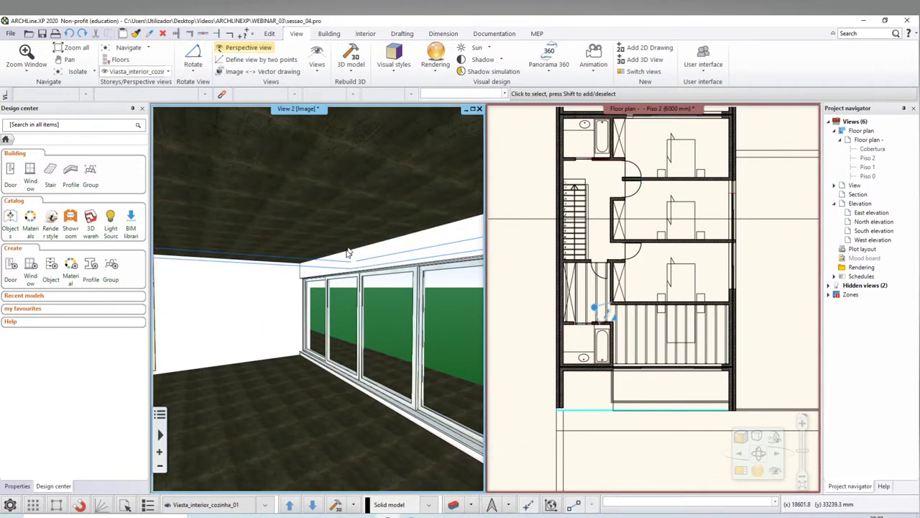
Show Piso 1 and aim the camera from the dining table at the staircase and railing
{"action": "mouse_move", "coordinate": [608, 311]}
{"action": "left_mouse_down"}
{"action": "mouse_move", "coordinate": [639, 267]}
{"action": "mouse_move", "coordinate": [607, 289]}
{"action": "left_mouse_up"}
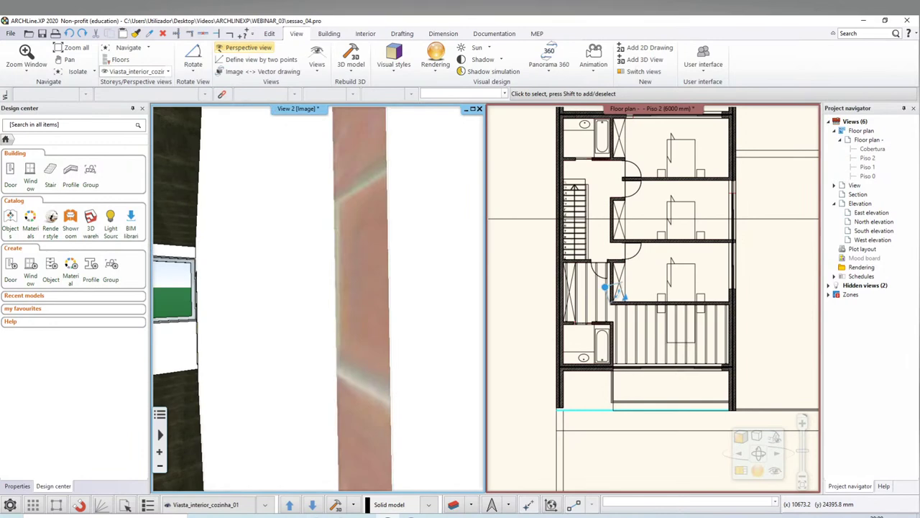
{"action": "left_click", "coordinate": [314, 504]}
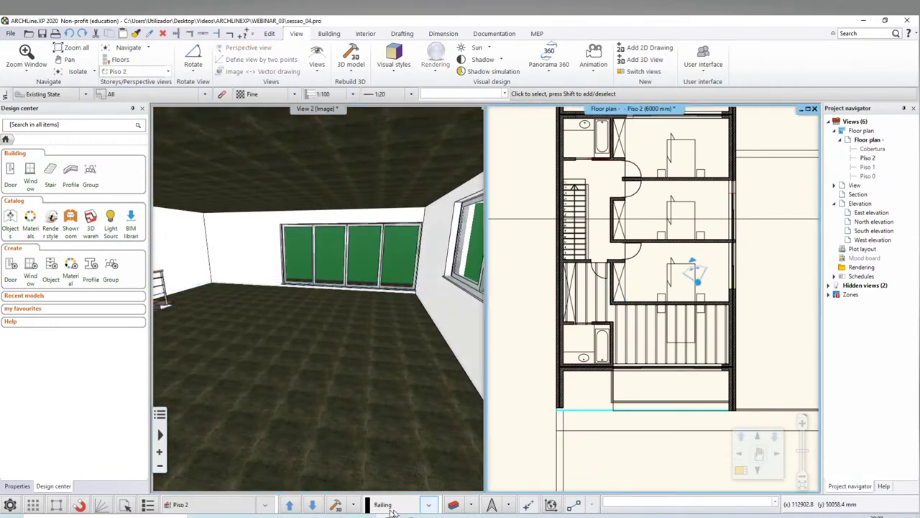
{"action": "left_click", "coordinate": [312, 504]}
{"action": "mouse_move", "coordinate": [693, 269]}
{"action": "left_mouse_down"}
{"action": "mouse_move", "coordinate": [670, 262]}
{"action": "mouse_move", "coordinate": [700, 275]}
{"action": "left_mouse_up"}
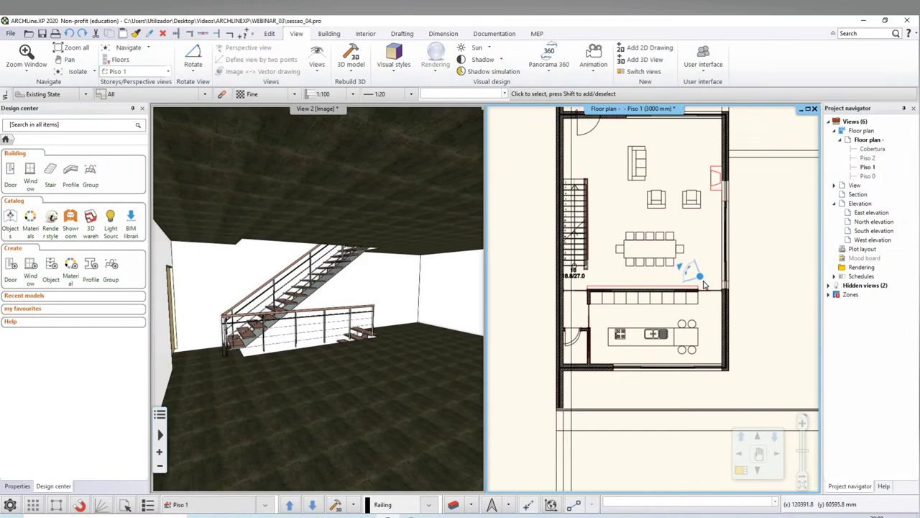
{"action": "left_click_drag", "start_coordinate": [704, 285], "coordinate": [690, 271]}
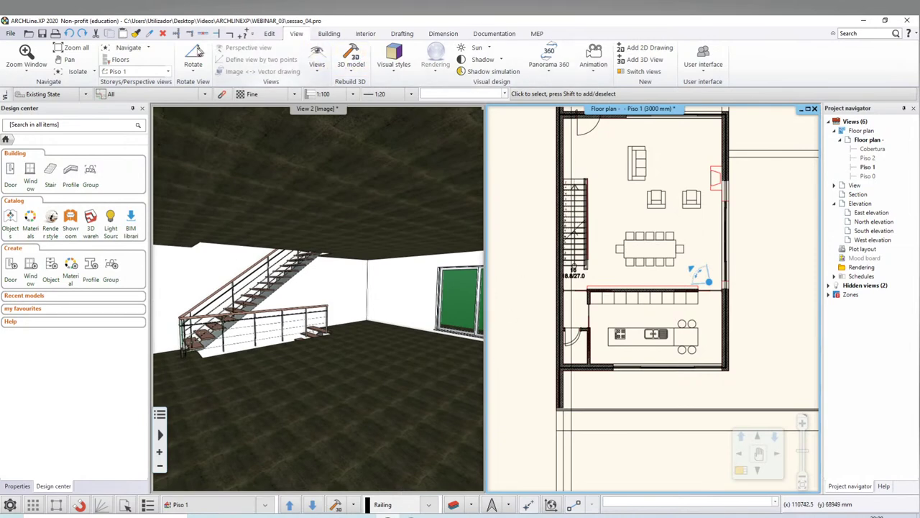
{"action": "left_click", "coordinate": [284, 280]}
{"action": "left_click", "coordinate": [248, 47]}
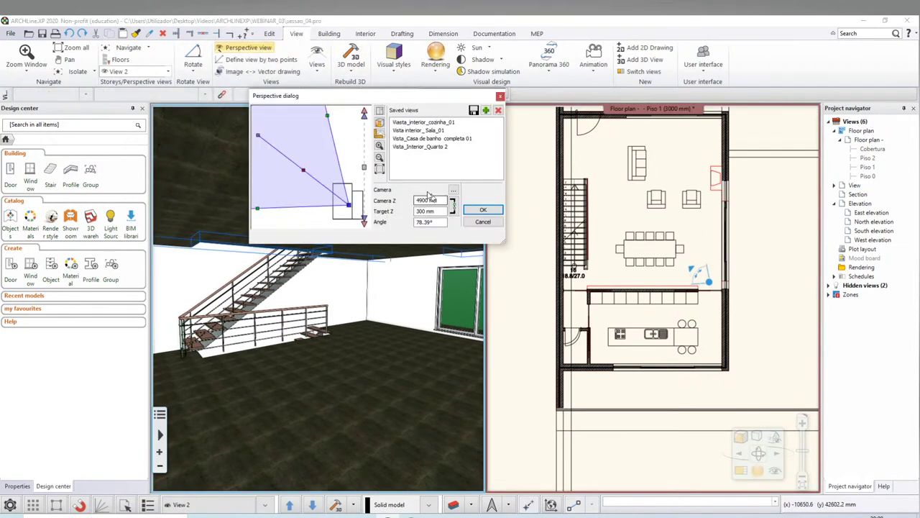
Add the staircase camera as view 'Vista interior sala_02' and apply it to the 3D window
{"action": "left_click", "coordinate": [486, 111]}
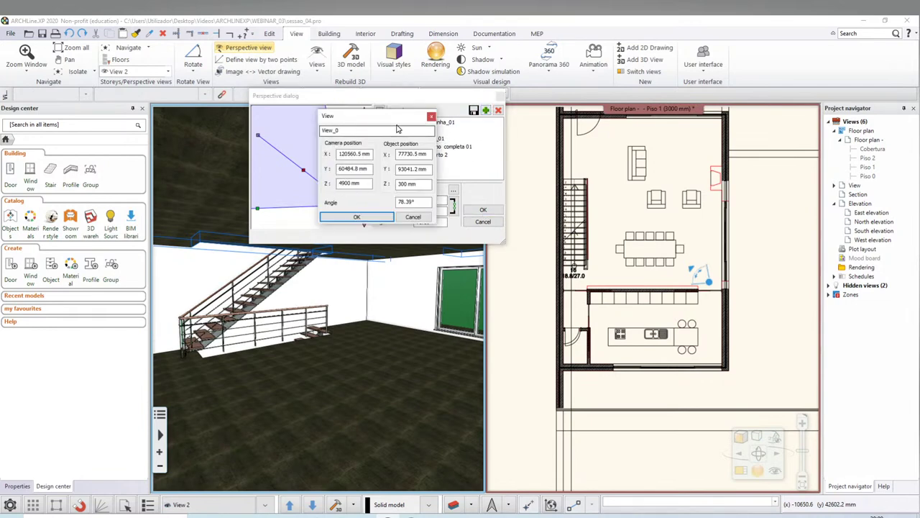
{"action": "left_click_drag", "start_coordinate": [381, 116], "coordinate": [346, 186]}
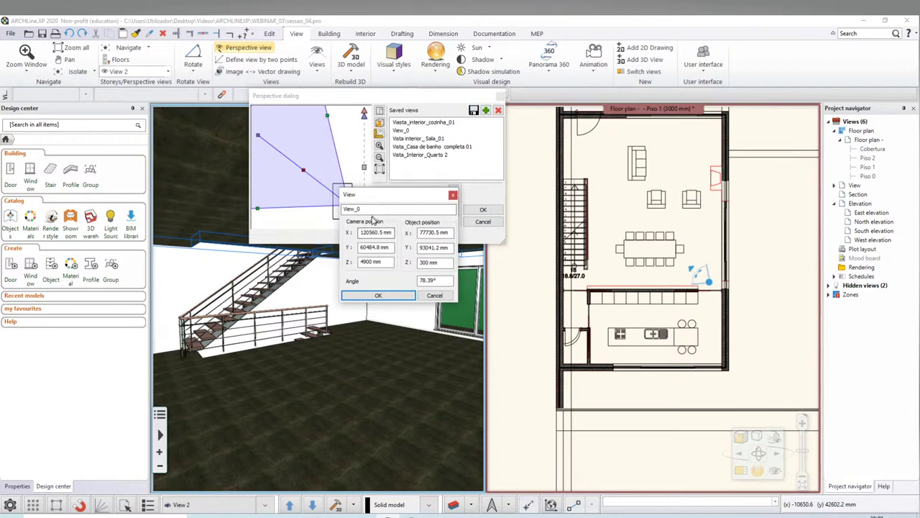
{"action": "double_click", "coordinate": [352, 208]}
{"action": "key", "text": "Return"}
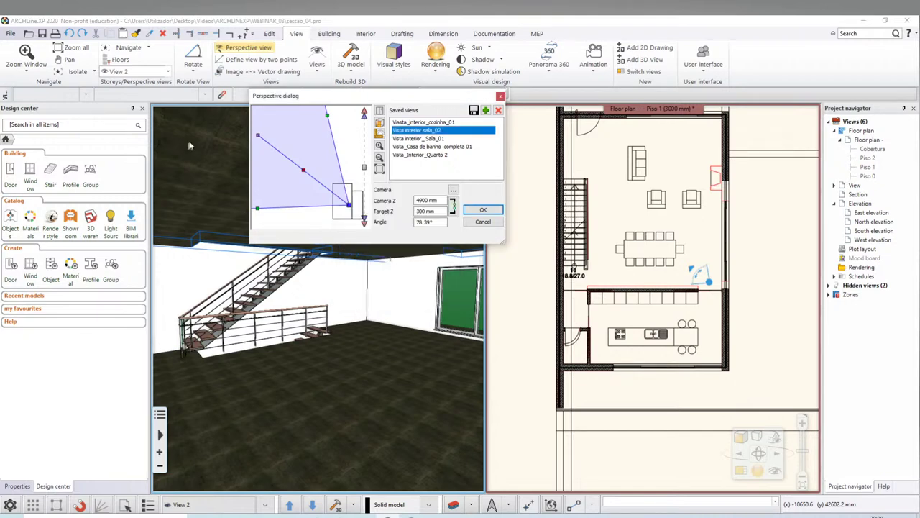
{"action": "left_click", "coordinate": [480, 209]}
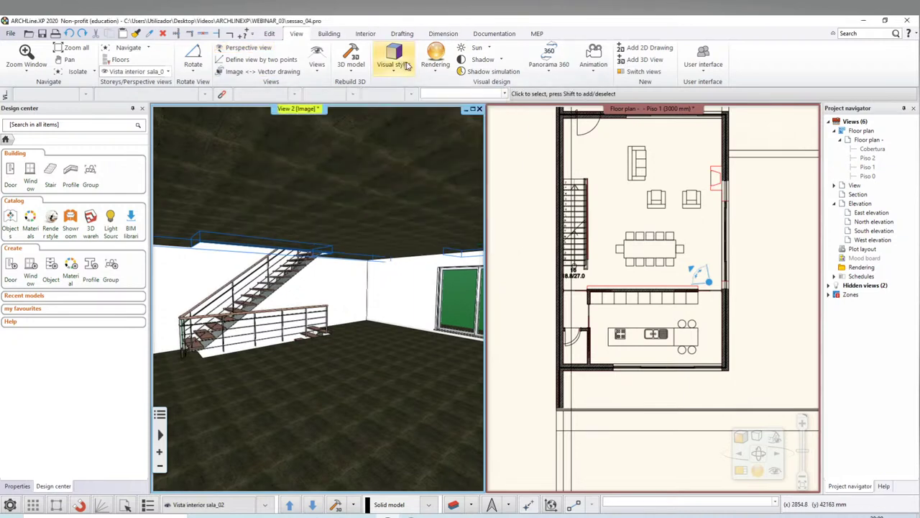
Start a quick photorealistic render of the Vista interior sala_02 view and zoom it to 40%
{"action": "left_click", "coordinate": [436, 56]}
{"action": "left_click", "coordinate": [423, 383]}
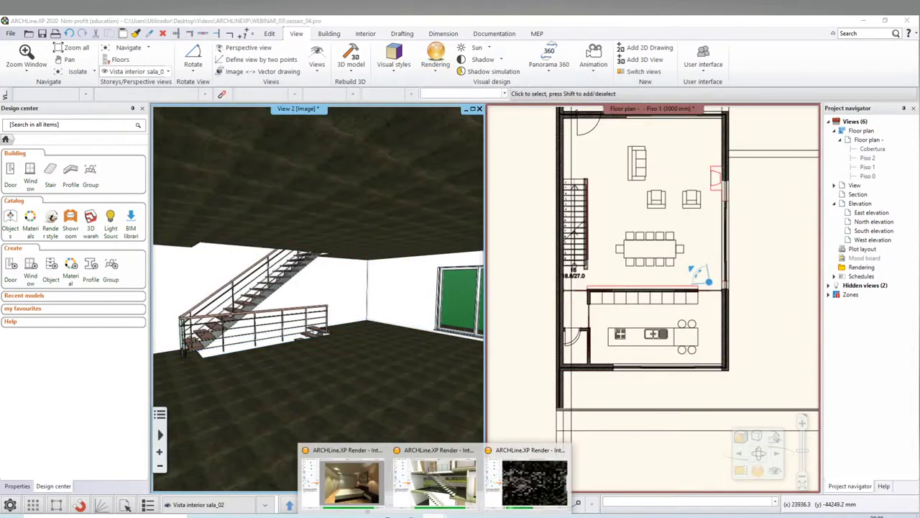
{"action": "left_click", "coordinate": [503, 483]}
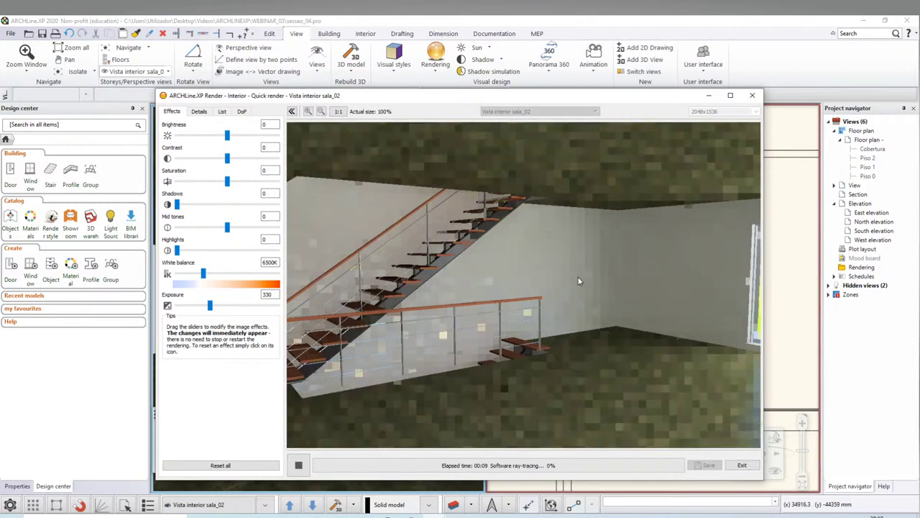
{"action": "scroll", "coordinate": [579, 281], "scroll_direction": "down", "scroll_amount": 3}
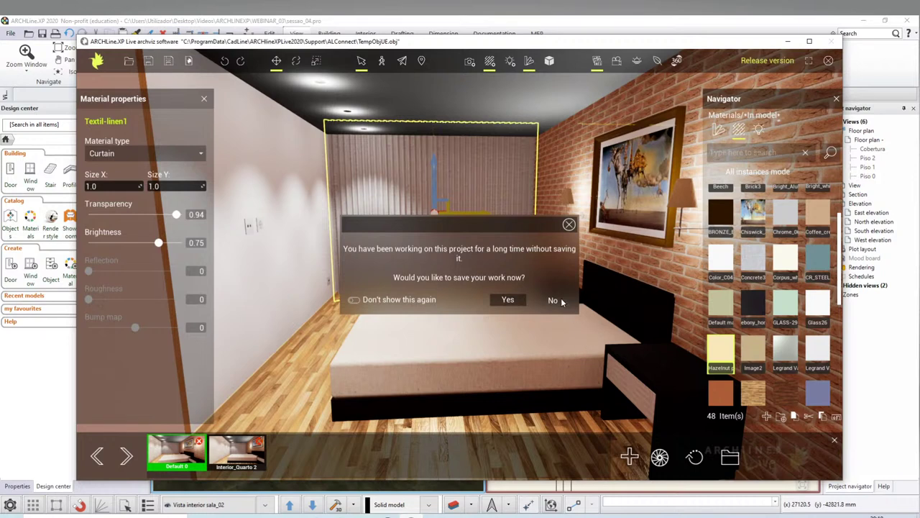
Dismiss the save reminder, inspect the bedroom wall's Hazelnut pastel material, then minimize Live
{"action": "left_click", "coordinate": [560, 302]}
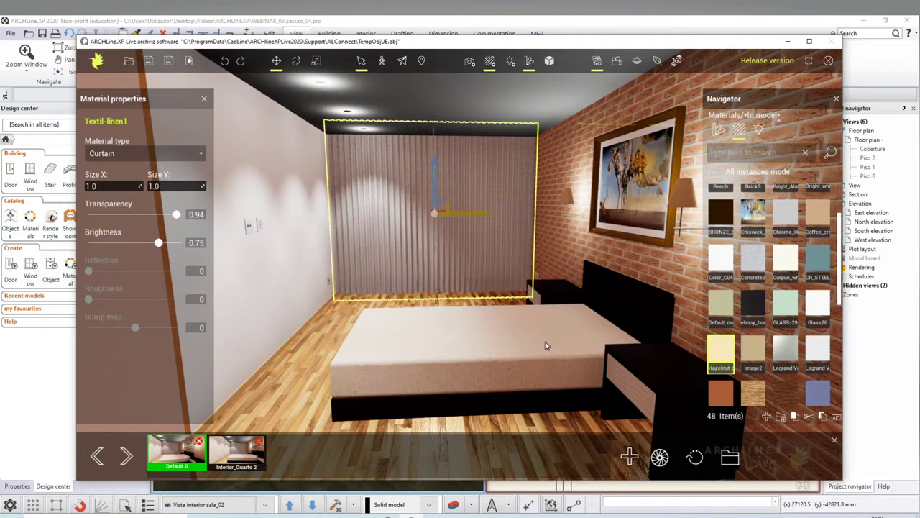
{"action": "left_click", "coordinate": [512, 261]}
{"action": "left_click", "coordinate": [461, 244]}
{"action": "left_click", "coordinate": [416, 226]}
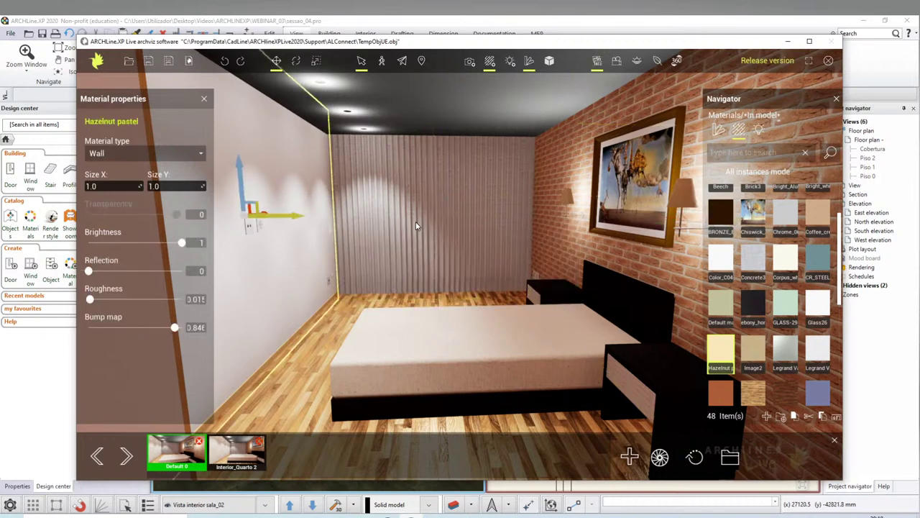
{"action": "left_click", "coordinate": [791, 42]}
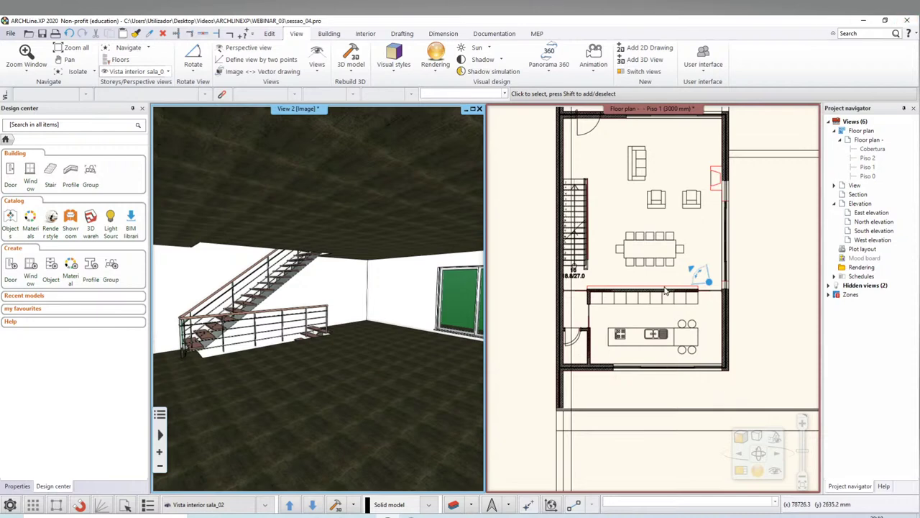
Zoom out in the floor plan and switch its level from Piso 1 to Piso 0
{"action": "left_click", "coordinate": [729, 301]}
{"action": "scroll", "coordinate": [729, 302], "scroll_direction": "down", "scroll_amount": 3}
{"action": "scroll", "coordinate": [715, 313], "scroll_direction": "down", "scroll_amount": 2}
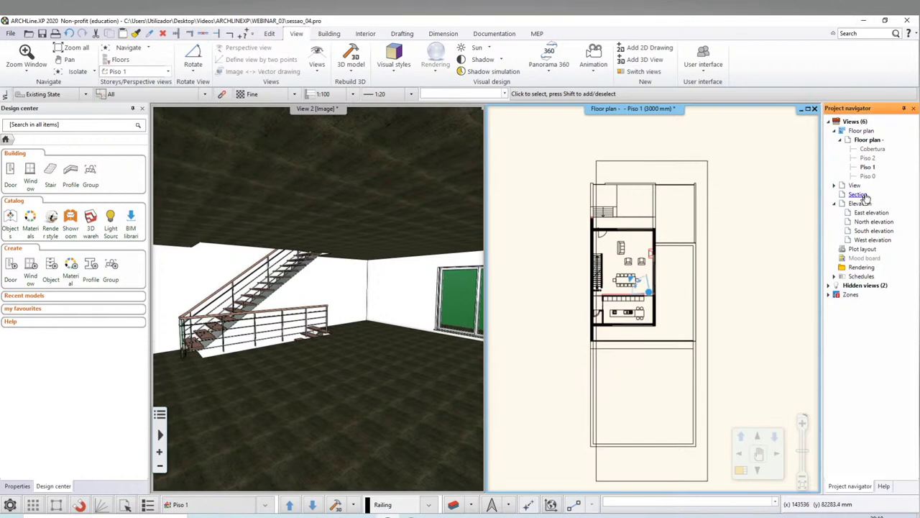
{"action": "left_click", "coordinate": [874, 150]}
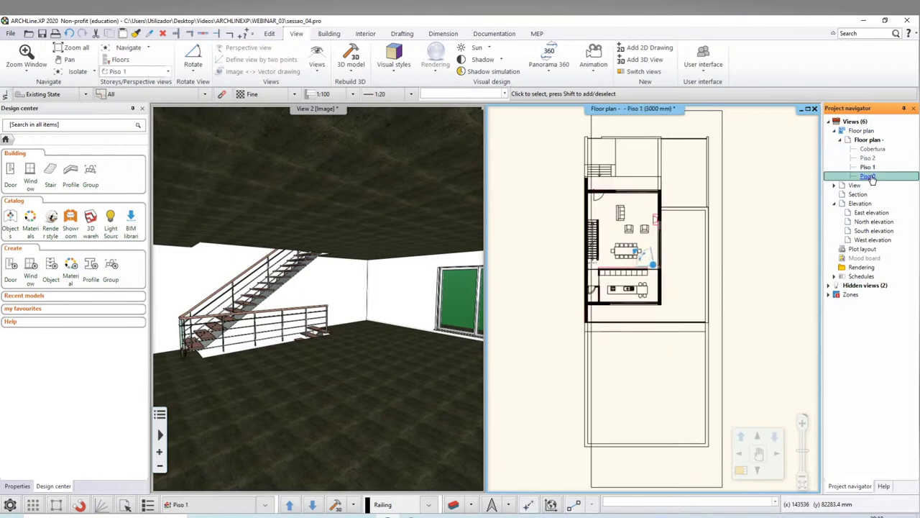
{"action": "left_click", "coordinate": [869, 177]}
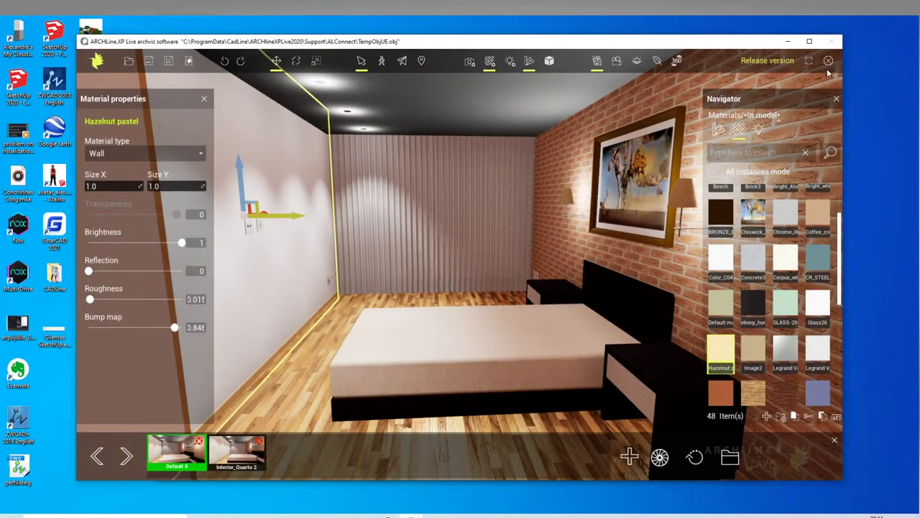
Quit ARCHLine.XP Live without saving and minimize the running Render window
{"action": "left_click", "coordinate": [829, 61]}
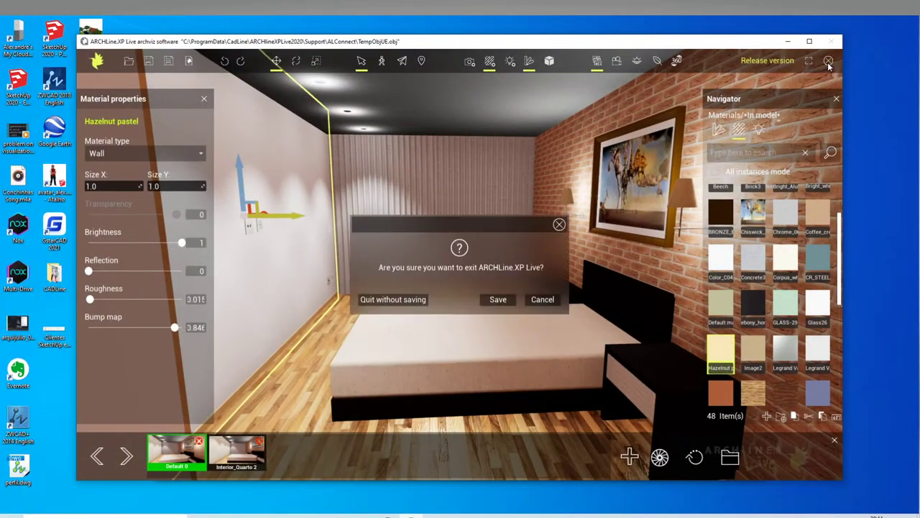
{"action": "left_click", "coordinate": [395, 300]}
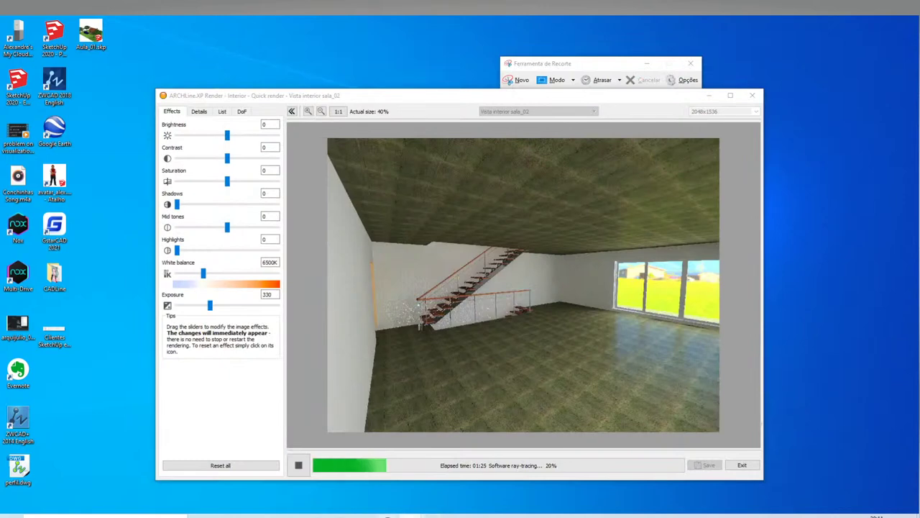
{"action": "key", "text": "alt+Tab"}
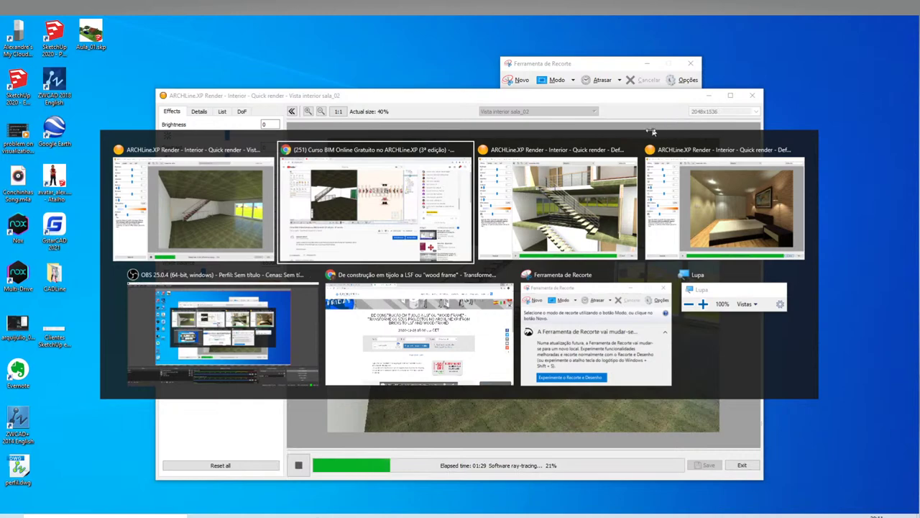
{"action": "key", "text": "Escape"}
{"action": "left_click", "coordinate": [709, 95]}
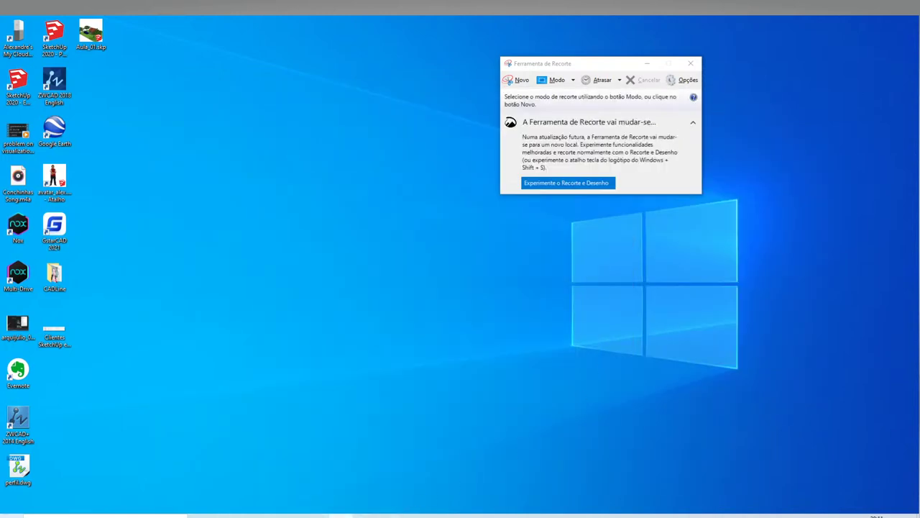
Launch ARCHline.XP 2020 64 bit from Start search, declining the newer version download
{"action": "key", "text": "super"}
{"action": "type", "text": "arc"}
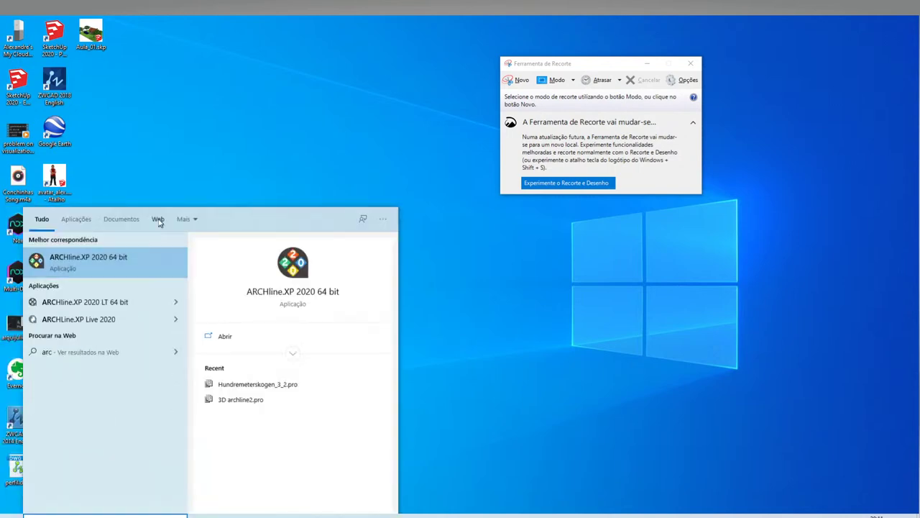
{"action": "left_click", "coordinate": [143, 261]}
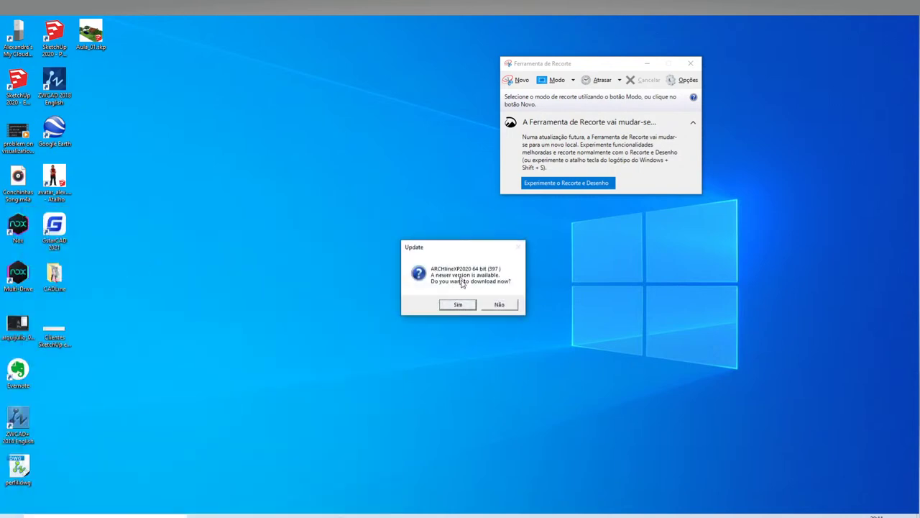
{"action": "left_click", "coordinate": [500, 304]}
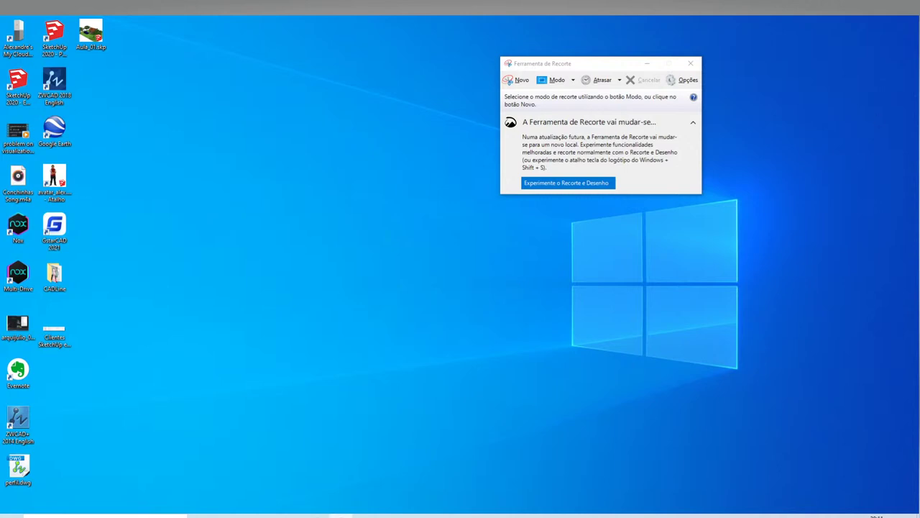
Minimize the Snipping Tool and open Task Manager with the ARCHline.XP process selected
{"action": "left_click", "coordinate": [646, 63]}
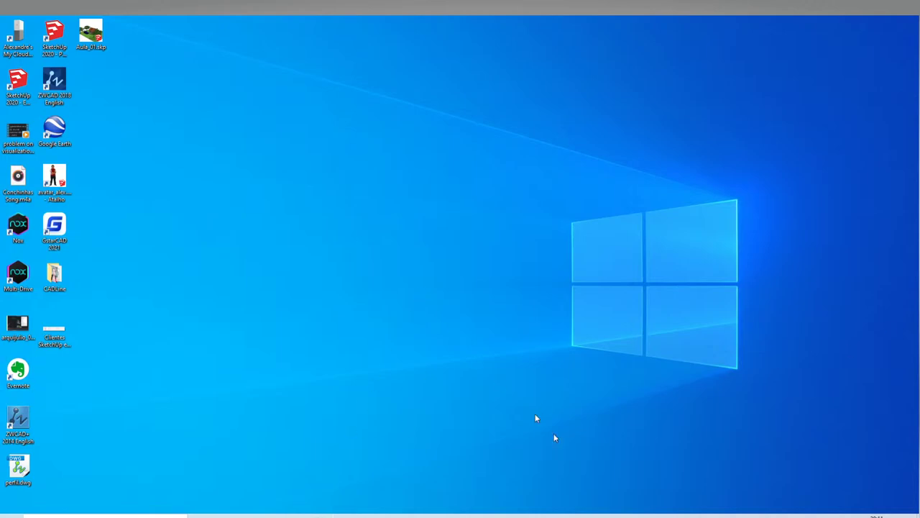
{"action": "right_click", "coordinate": [545, 514]}
{"action": "left_click", "coordinate": [581, 478]}
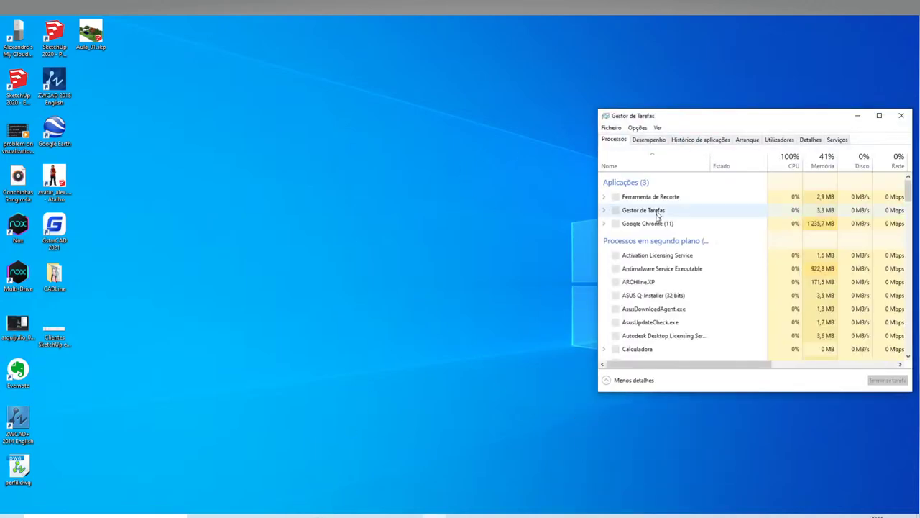
{"action": "left_click", "coordinate": [668, 253]}
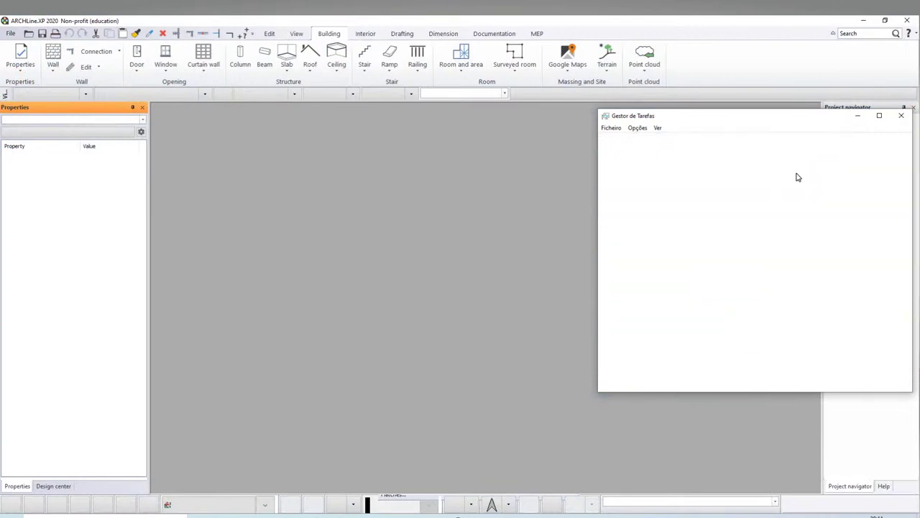
Close Task Manager, bring back the Vista interior sala_02 render, and exit it, confirming OK
{"action": "left_click", "coordinate": [901, 115]}
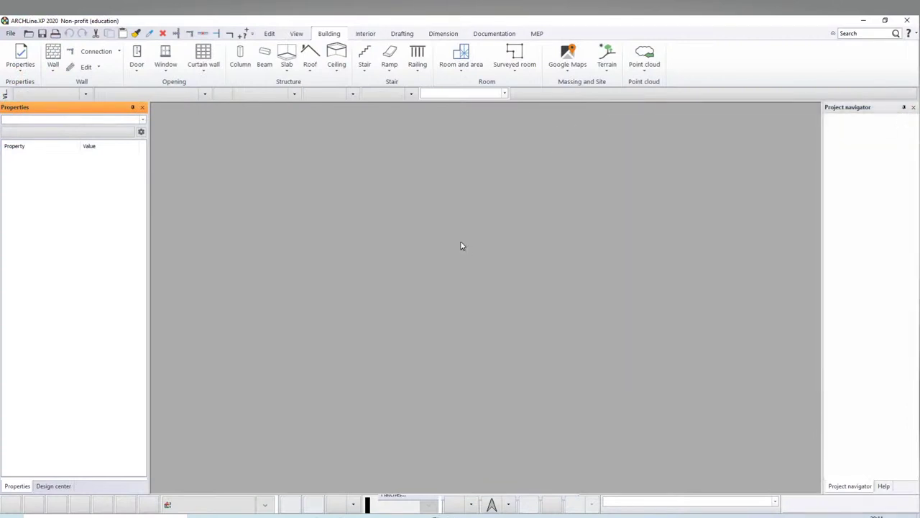
{"action": "left_click", "coordinate": [388, 515]}
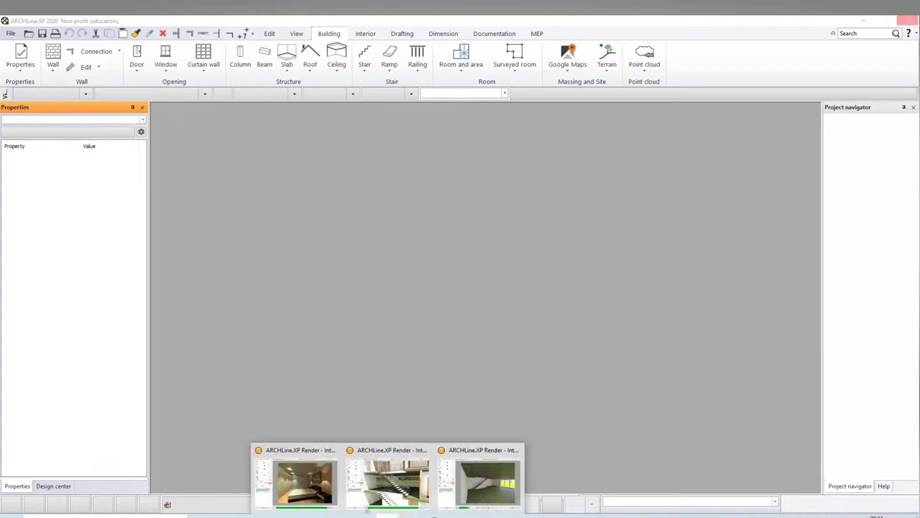
{"action": "left_click", "coordinate": [478, 482]}
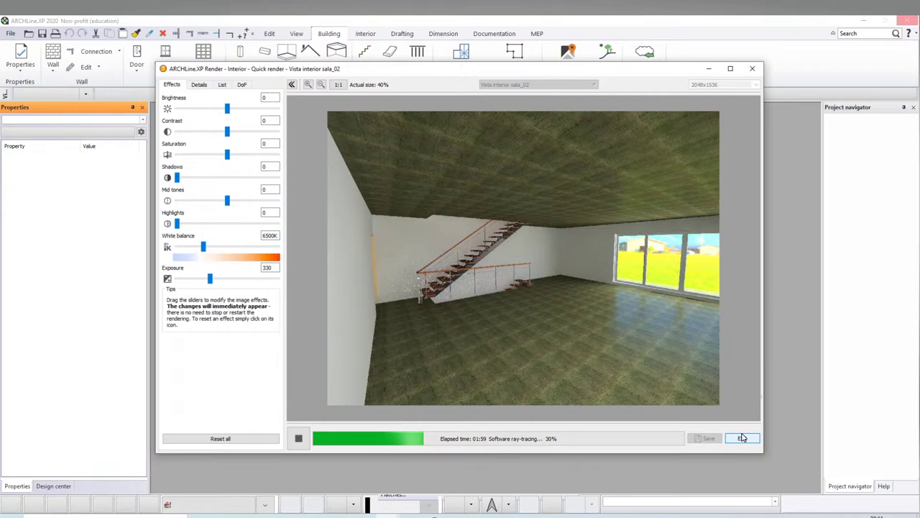
{"action": "left_click", "coordinate": [741, 439]}
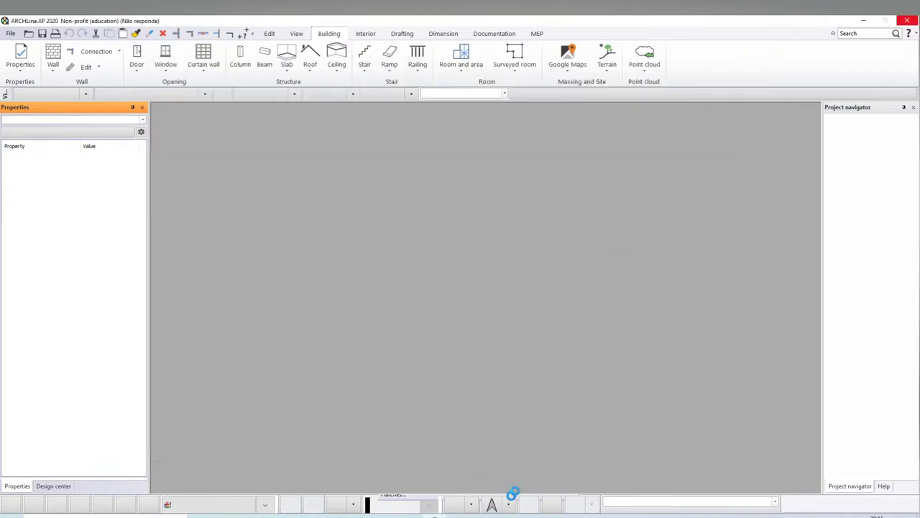
{"action": "mouse_move", "coordinate": [496, 505]}
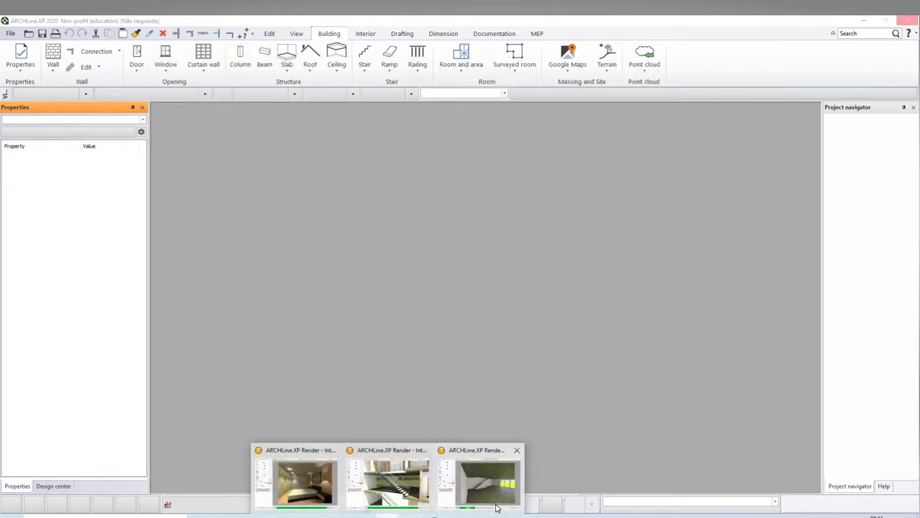
{"action": "left_click", "coordinate": [512, 485]}
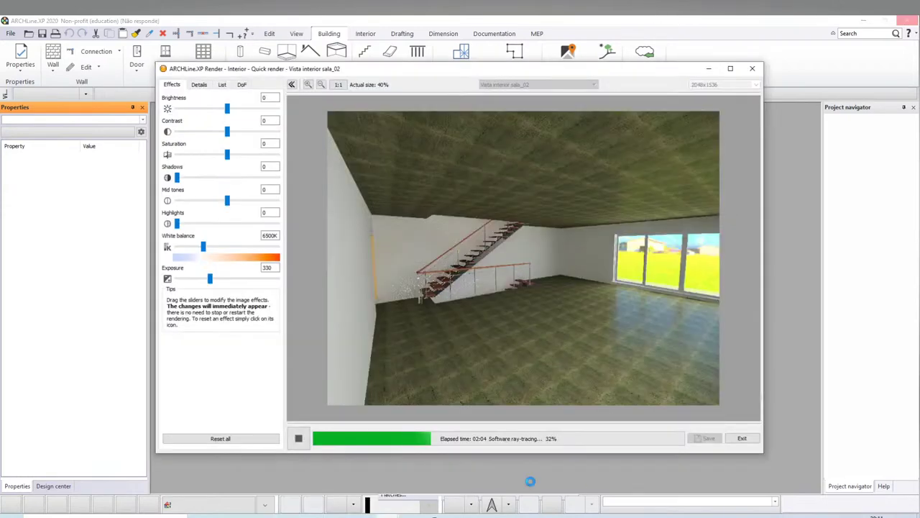
{"action": "left_click", "coordinate": [742, 438]}
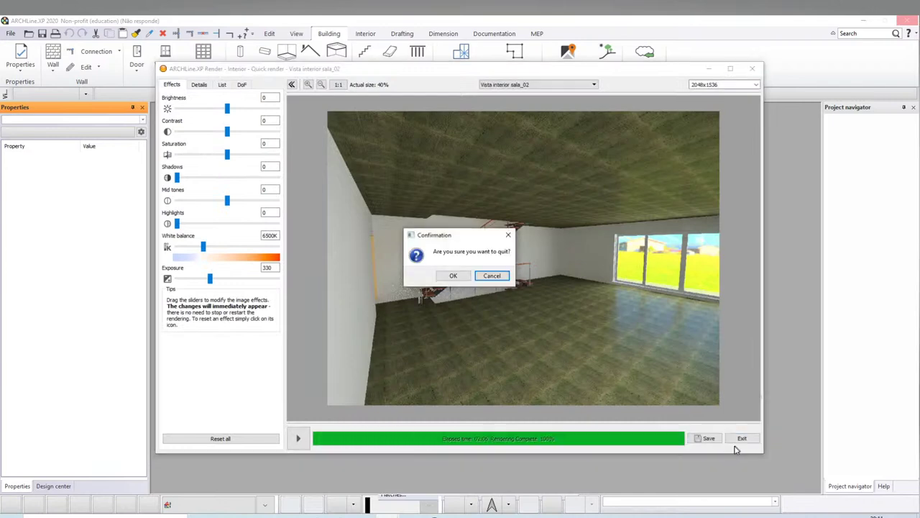
{"action": "left_click", "coordinate": [453, 276]}
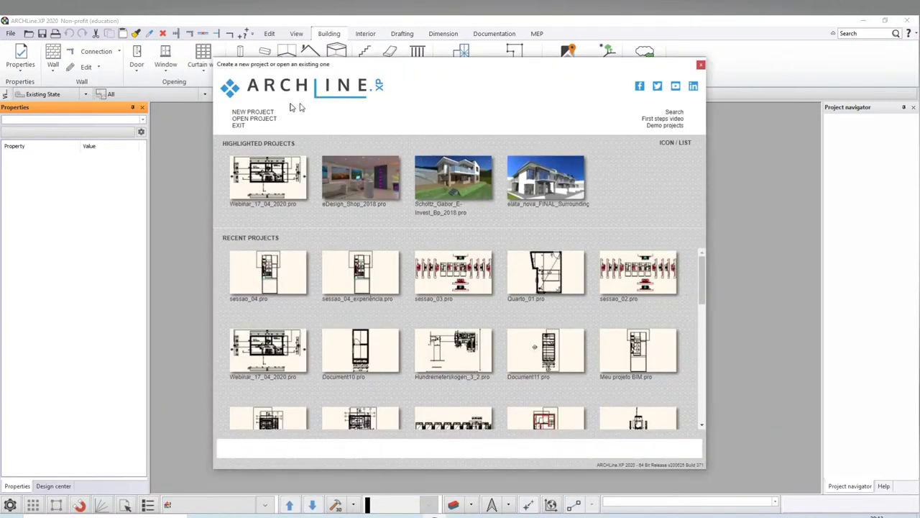
Start a new project, then open recent sessao_04.pro, discarding the empty drawing without saving
{"action": "left_click", "coordinate": [255, 113]}
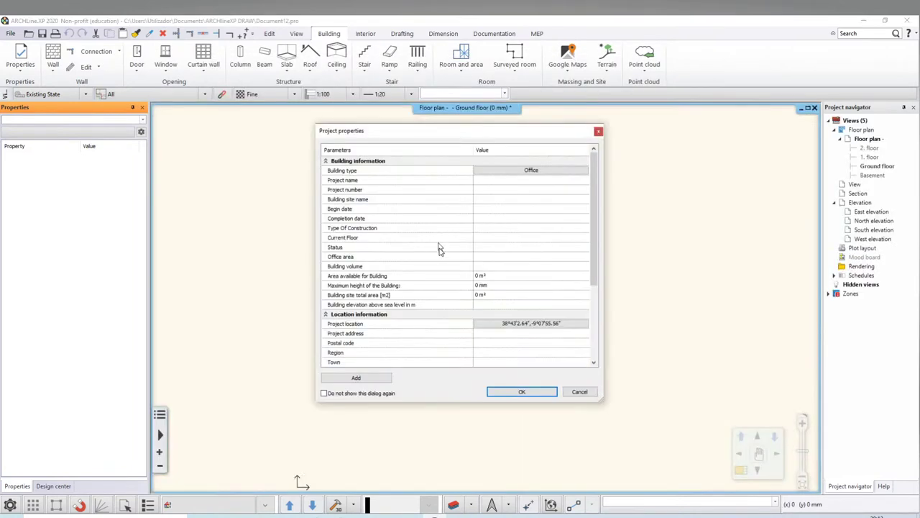
{"action": "left_click", "coordinate": [496, 392]}
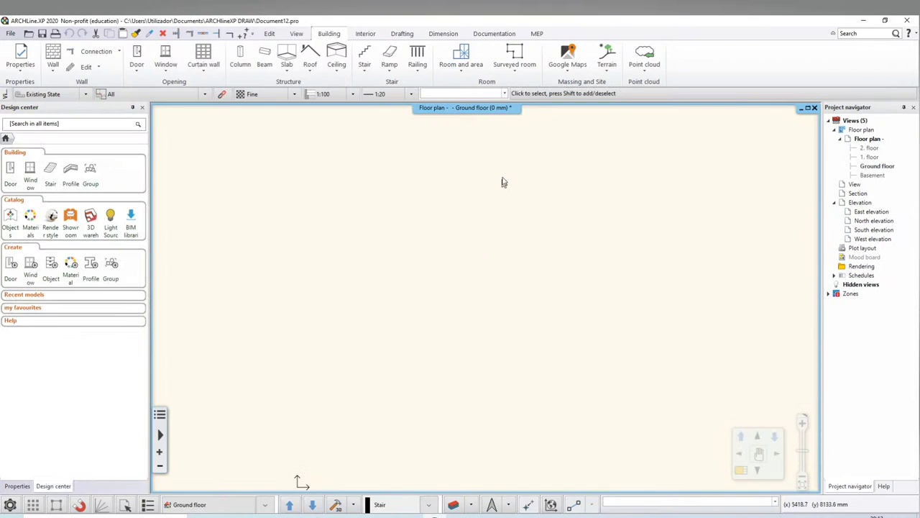
{"action": "left_click", "coordinate": [11, 33]}
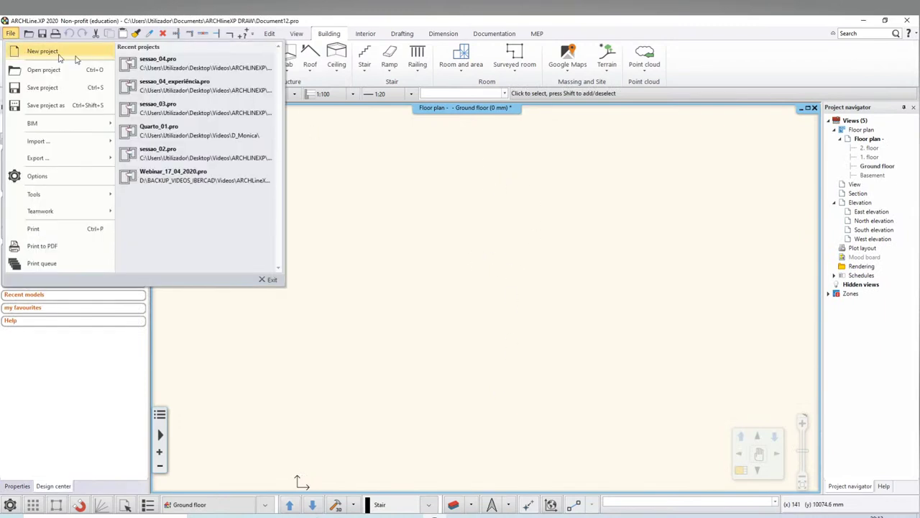
{"action": "left_click", "coordinate": [196, 67]}
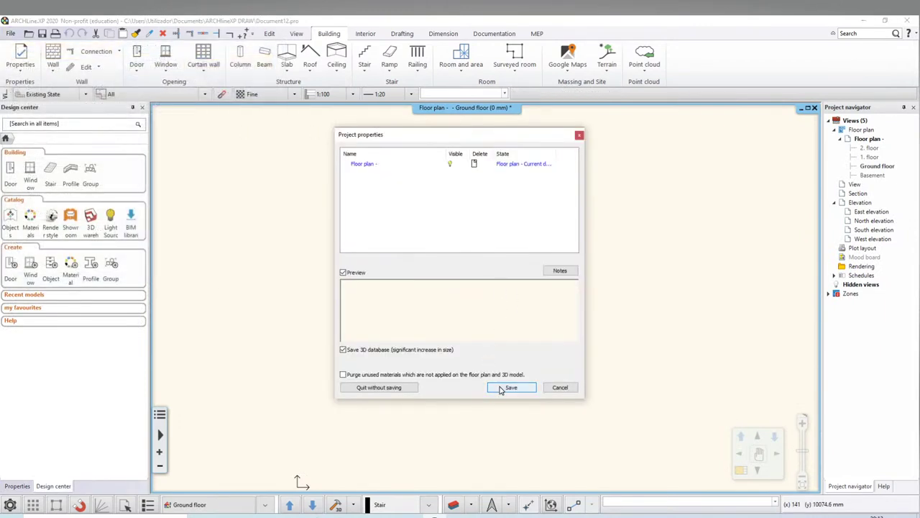
{"action": "left_click", "coordinate": [409, 388]}
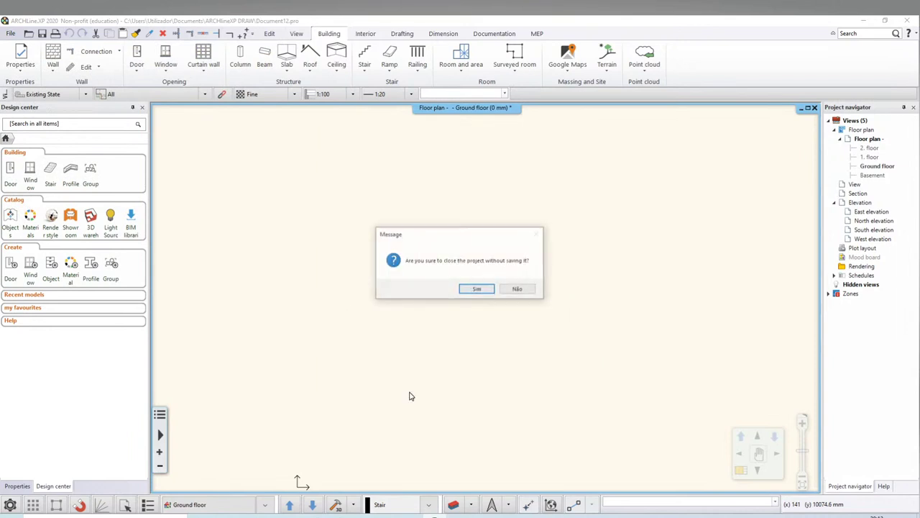
{"action": "left_click", "coordinate": [475, 289]}
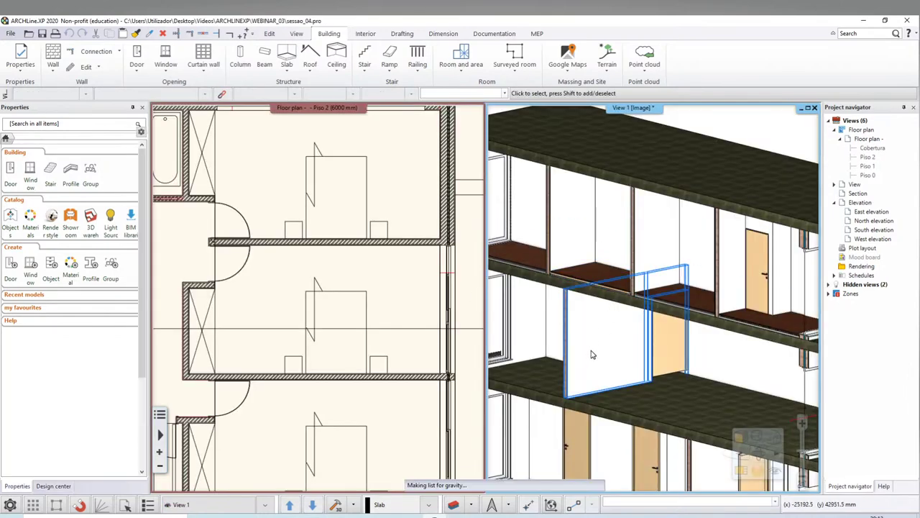
Open sessao_04_experiência.pro, saving in the Project properties prompt
{"action": "left_click", "coordinate": [10, 33]}
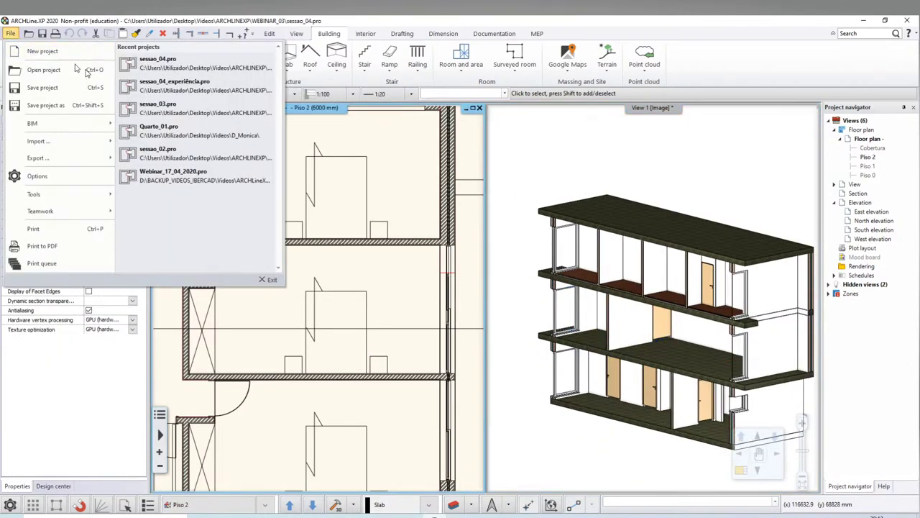
{"action": "left_click", "coordinate": [80, 87]}
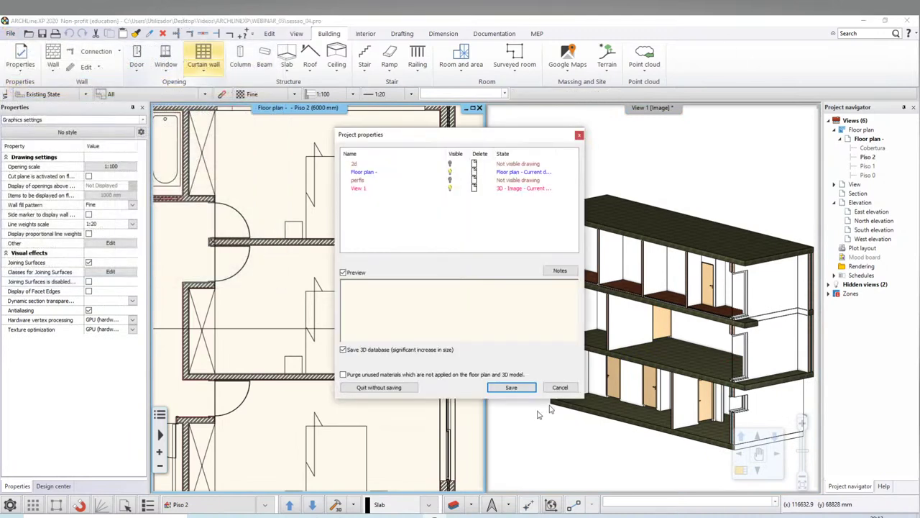
{"action": "left_click", "coordinate": [511, 387]}
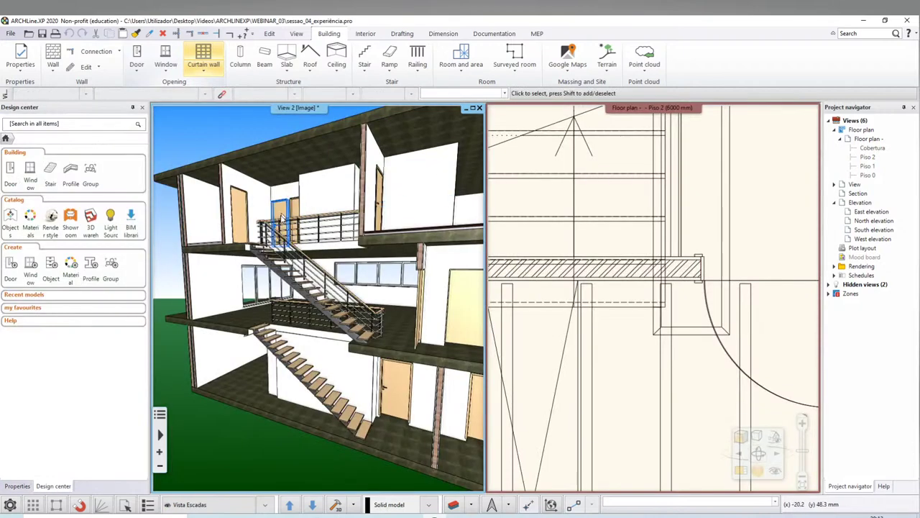
Switch the plan to Piso 1 and back to Piso 2, then create a new section view
{"action": "scroll", "coordinate": [622, 371], "scroll_direction": "down", "scroll_amount": 5}
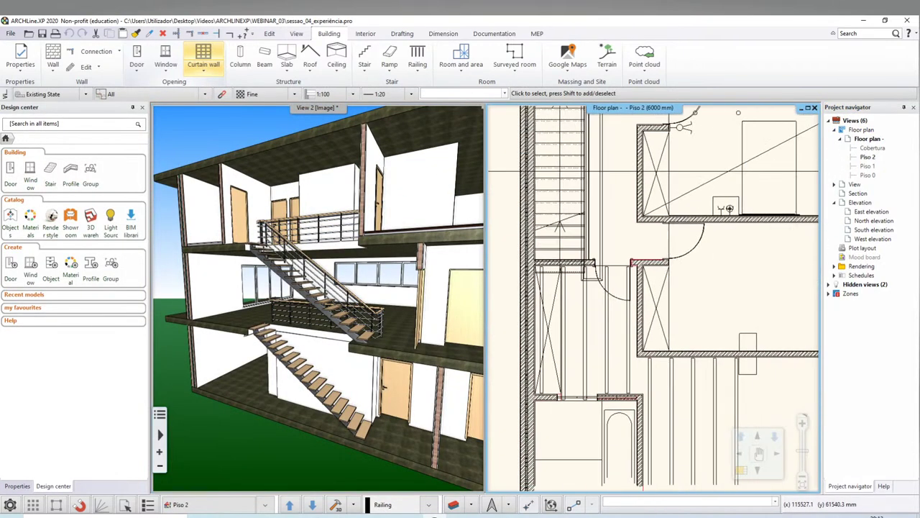
{"action": "double_click", "coordinate": [868, 166]}
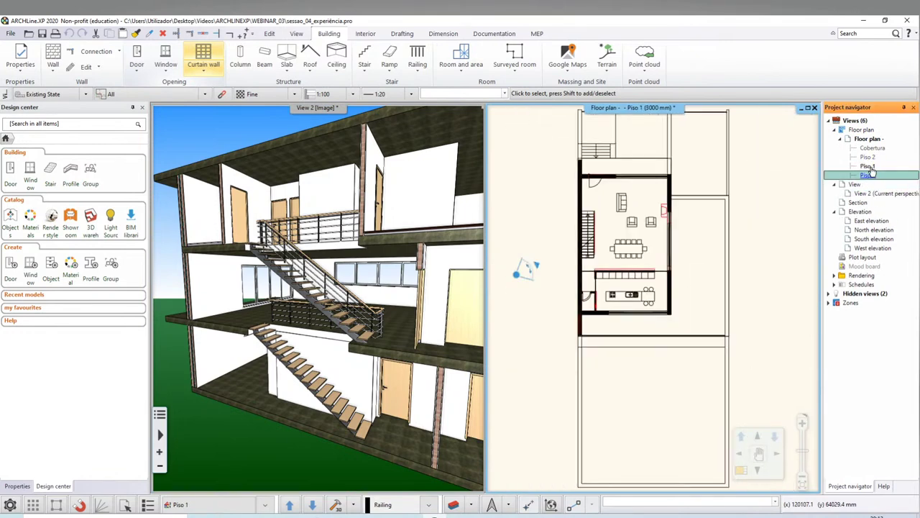
{"action": "double_click", "coordinate": [869, 157]}
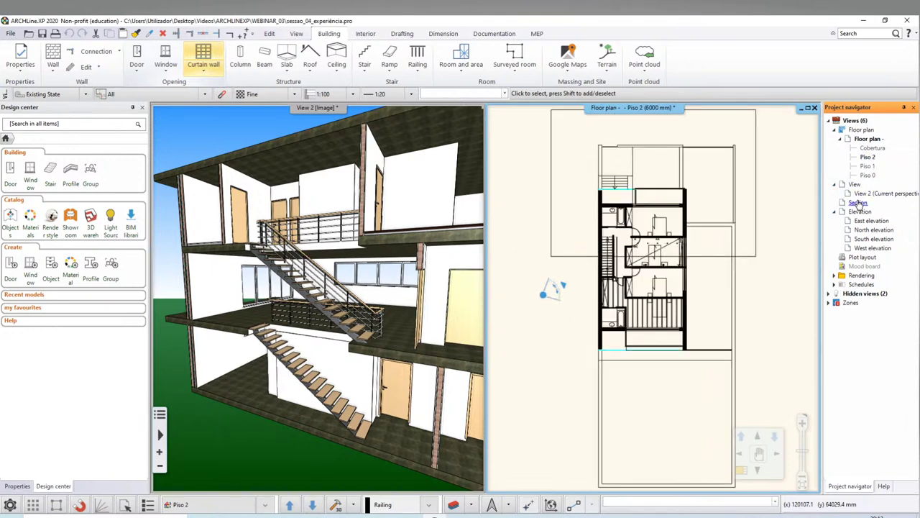
{"action": "right_click", "coordinate": [858, 205]}
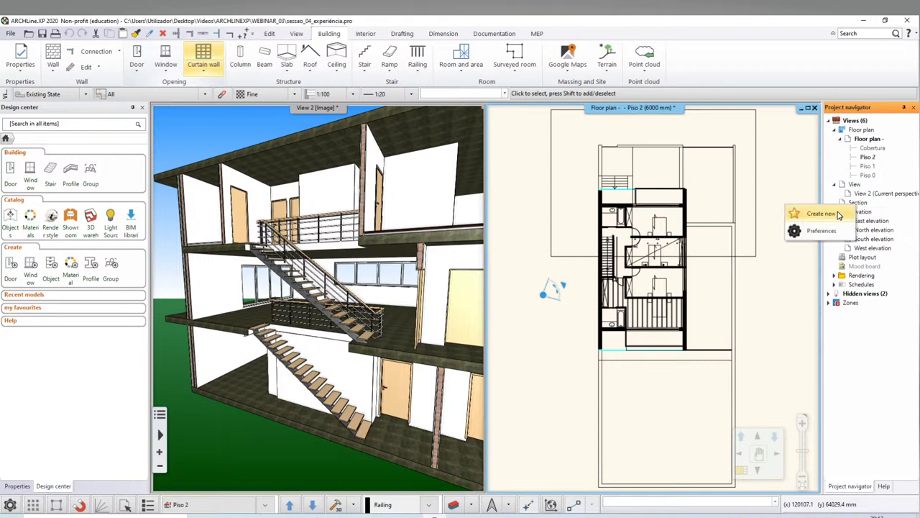
{"action": "left_click", "coordinate": [839, 214]}
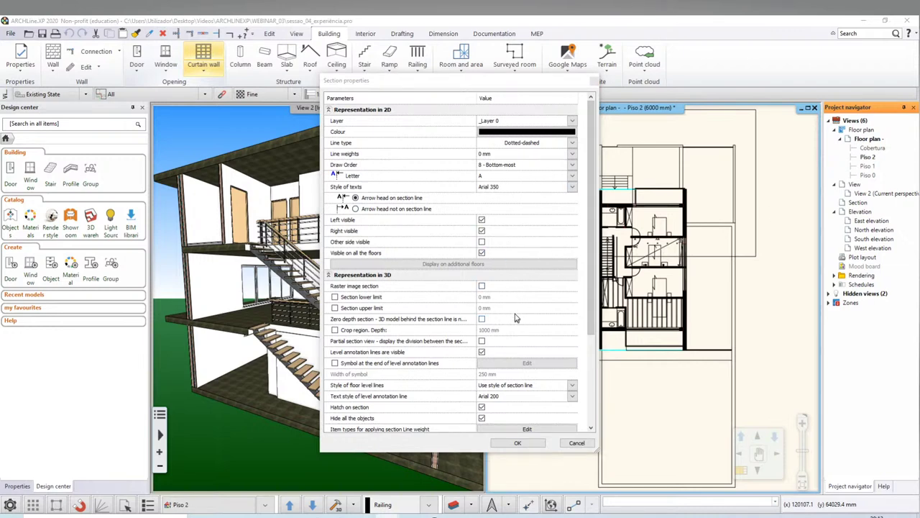
Enable symbols on the section line ends with the Circle_arrow symbol
{"action": "scroll", "coordinate": [517, 316], "scroll_direction": "down", "scroll_amount": 2}
{"action": "scroll", "coordinate": [515, 320], "scroll_direction": "down", "scroll_amount": 2}
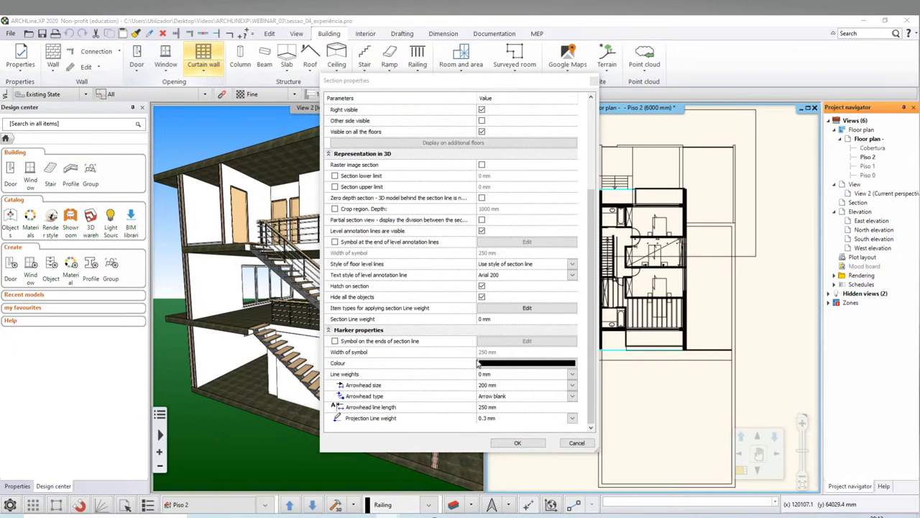
{"action": "scroll", "coordinate": [480, 363], "scroll_direction": "up", "scroll_amount": 1}
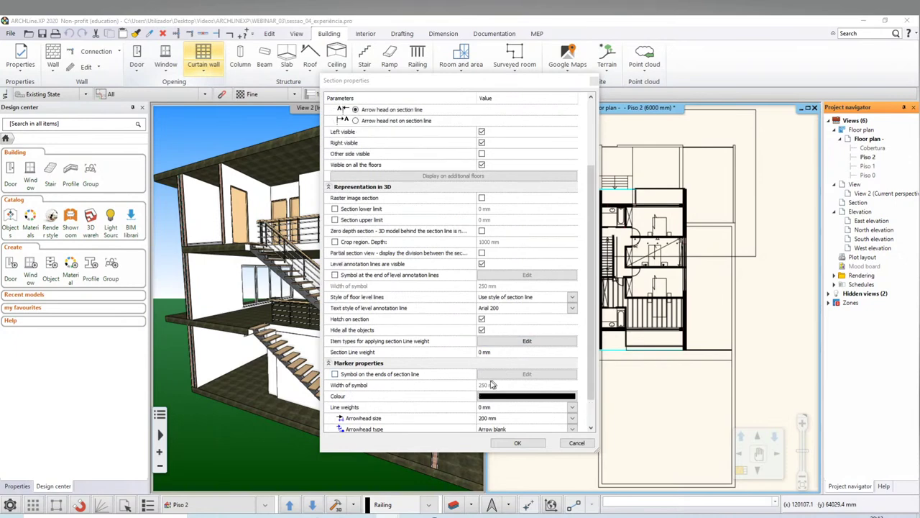
{"action": "left_click", "coordinate": [334, 374]}
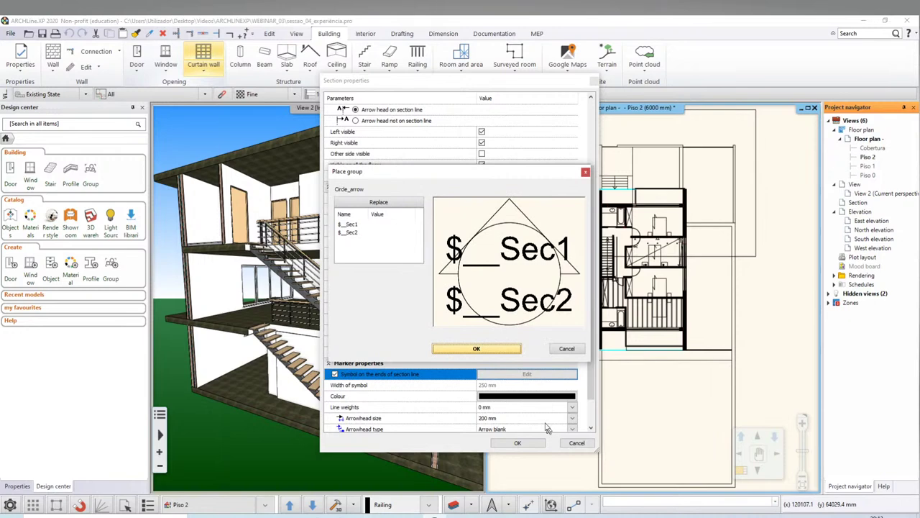
{"action": "left_click", "coordinate": [477, 349]}
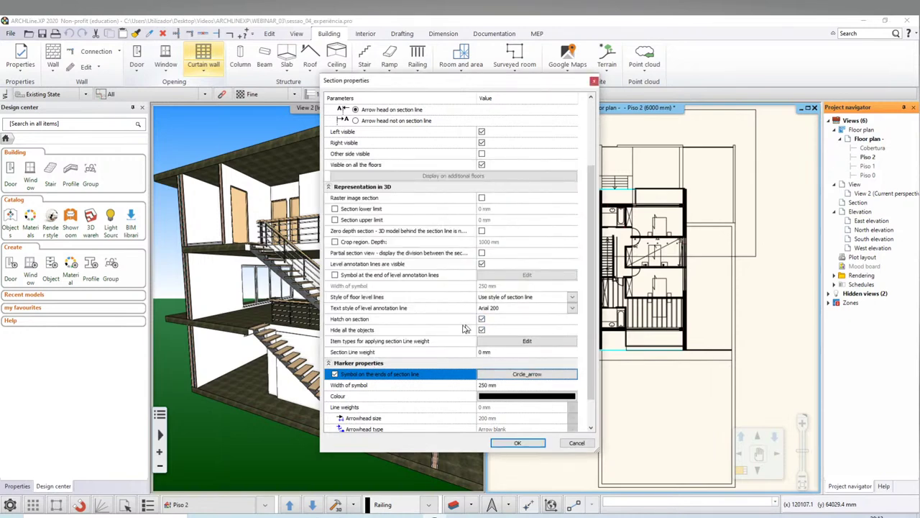
{"action": "left_click", "coordinate": [348, 328]}
{"action": "left_click", "coordinate": [357, 321]}
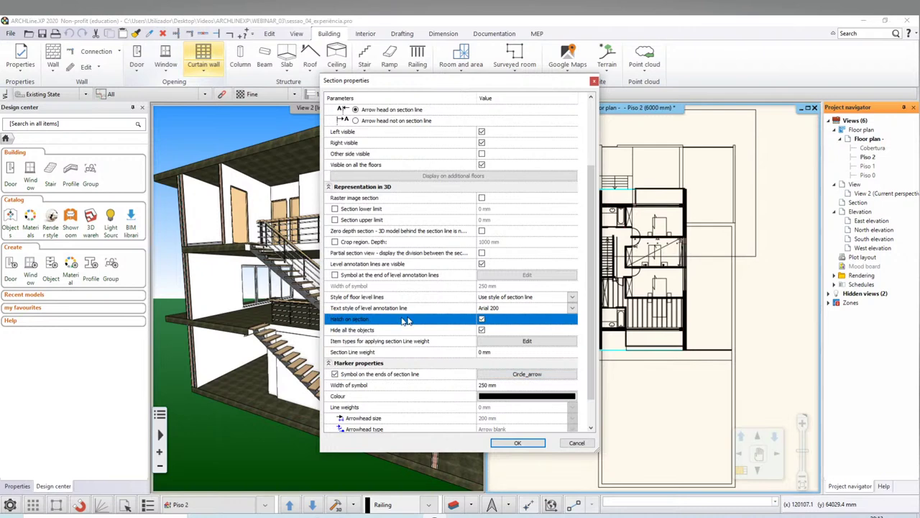
Review the remaining section settings and accept them with OK
{"action": "scroll", "coordinate": [401, 320], "scroll_direction": "up", "scroll_amount": 3}
{"action": "scroll", "coordinate": [404, 319], "scroll_direction": "up", "scroll_amount": 1}
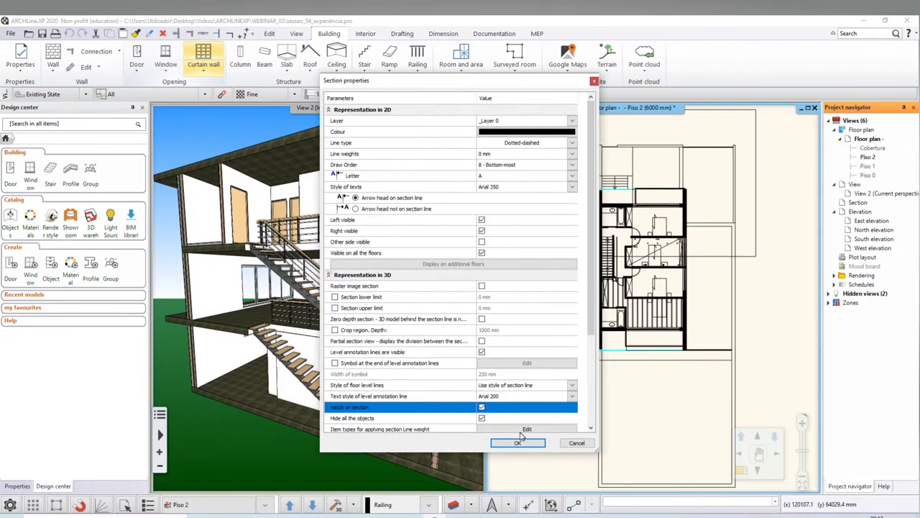
{"action": "scroll", "coordinate": [520, 431], "scroll_direction": "down", "scroll_amount": 2}
{"action": "scroll", "coordinate": [519, 435], "scroll_direction": "down", "scroll_amount": 2}
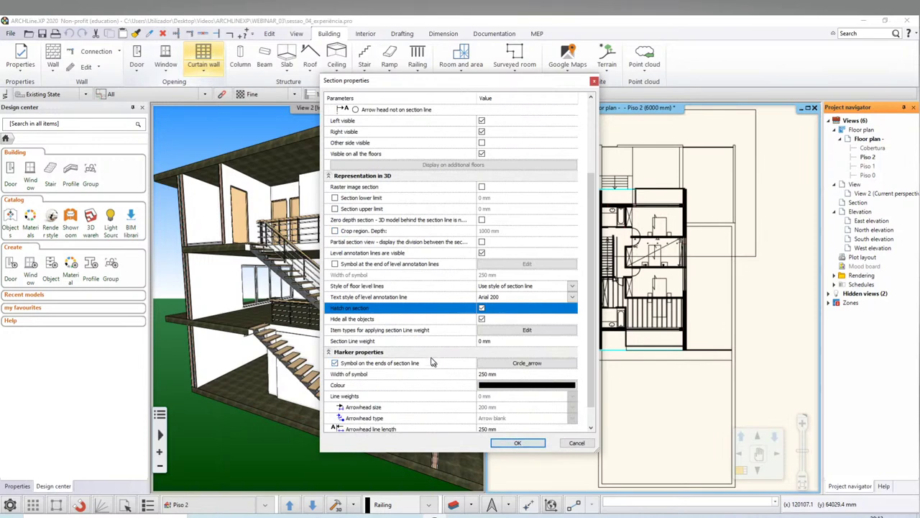
{"action": "scroll", "coordinate": [493, 387], "scroll_direction": "down", "scroll_amount": 1}
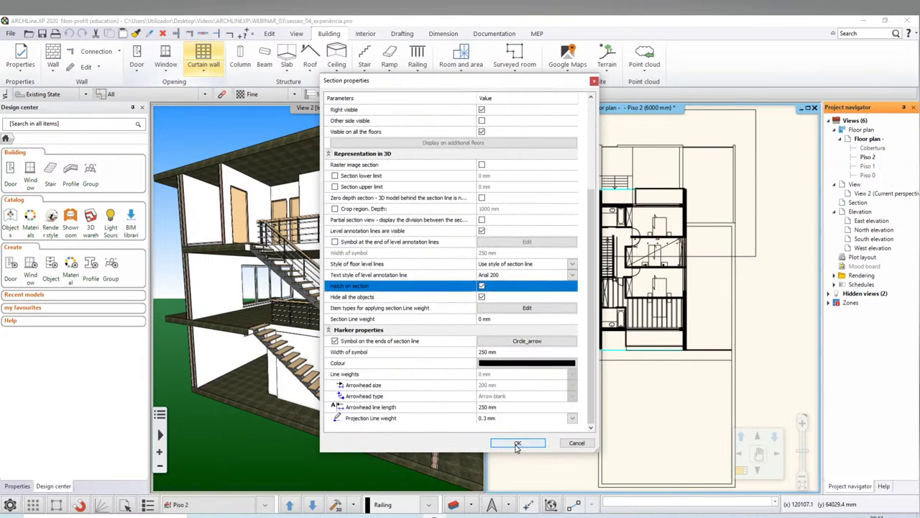
{"action": "left_click", "coordinate": [517, 443]}
Draw the A-A section line vertically through the stair, looking left, and create the section view
{"action": "scroll", "coordinate": [575, 295], "scroll_direction": "up", "scroll_amount": 3}
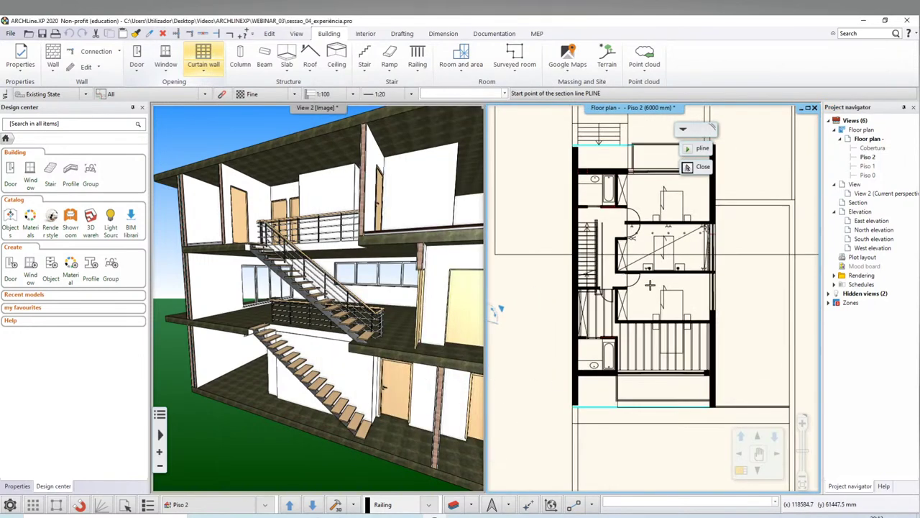
{"action": "left_click", "coordinate": [575, 136]}
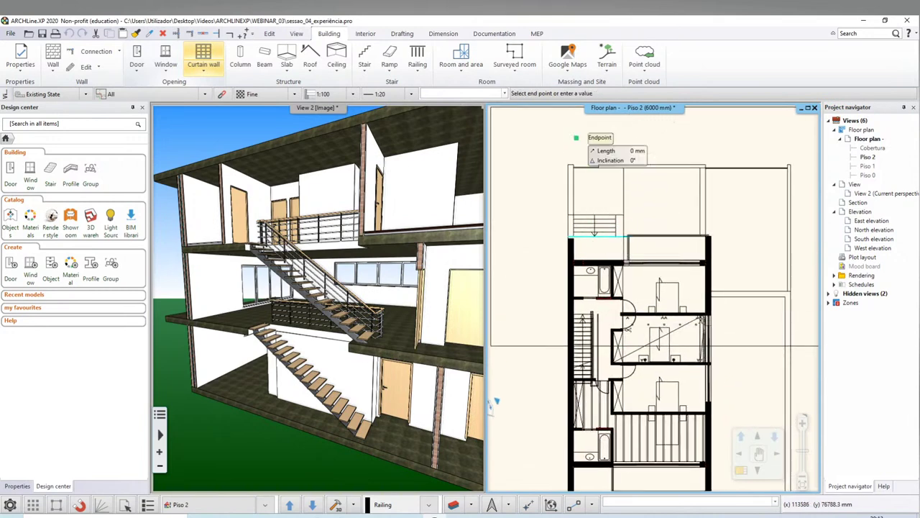
{"action": "scroll", "coordinate": [611, 427], "scroll_direction": "down", "scroll_amount": 2}
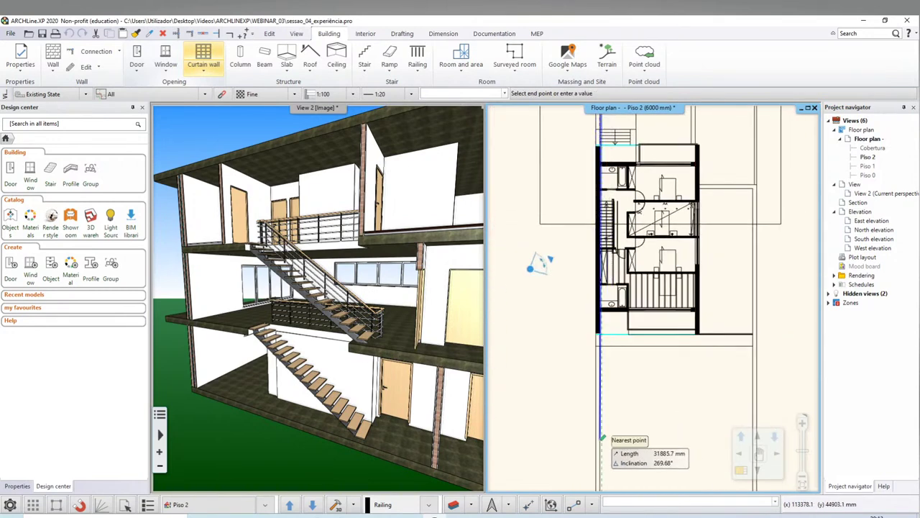
{"action": "scroll", "coordinate": [612, 428], "scroll_direction": "down", "scroll_amount": 1}
{"action": "scroll", "coordinate": [620, 435], "scroll_direction": "down", "scroll_amount": 1}
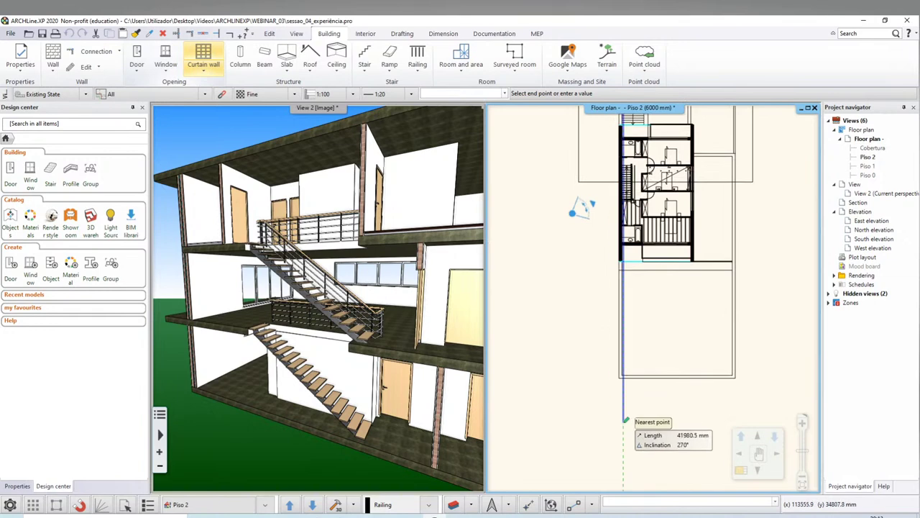
{"action": "left_click", "coordinate": [626, 420]}
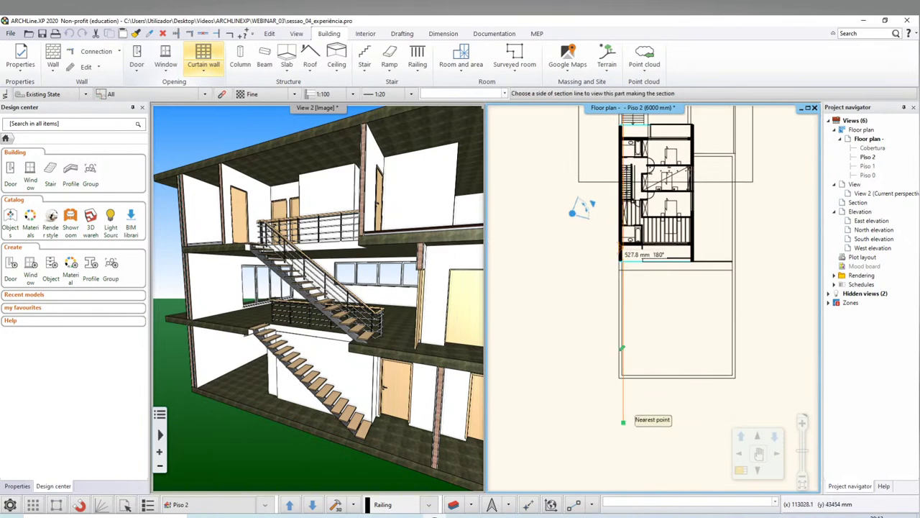
{"action": "left_click", "coordinate": [568, 249]}
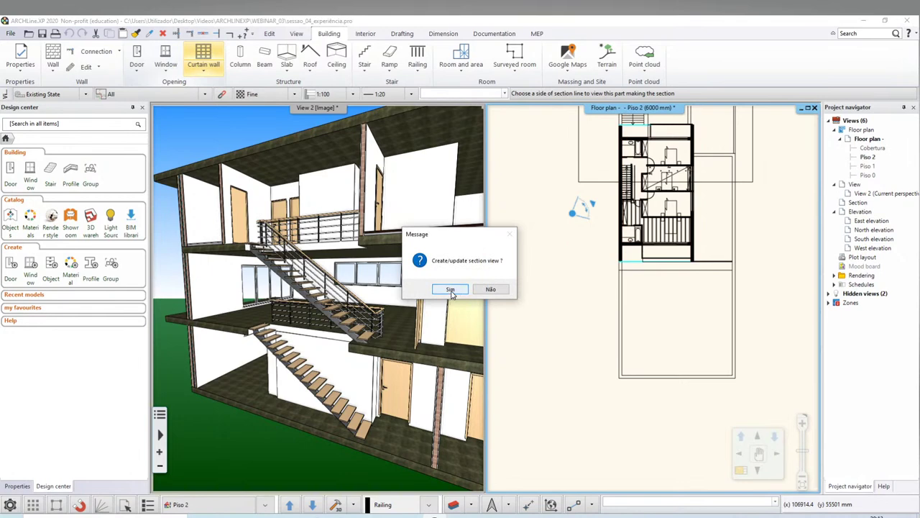
{"action": "left_click", "coordinate": [450, 289]}
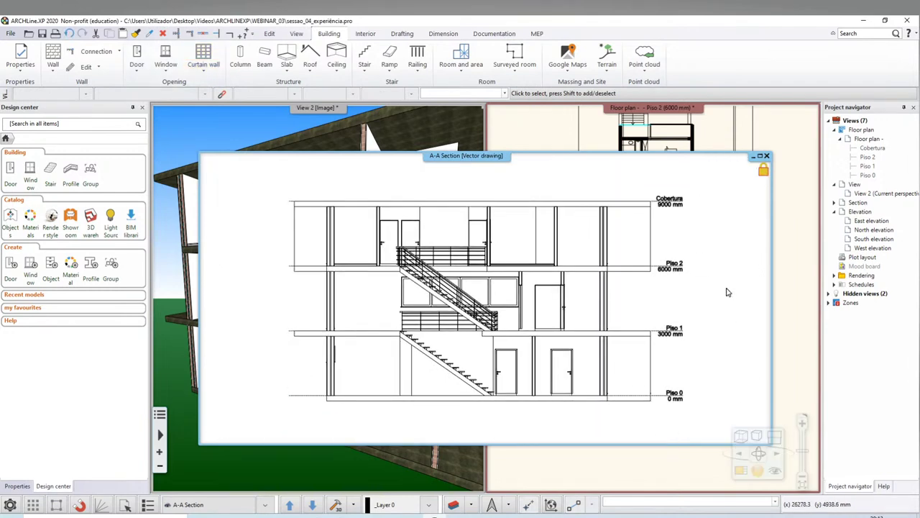
Zoom in and out over the A-A section to inspect its levels, stairs and railings
{"action": "scroll", "coordinate": [429, 291], "scroll_direction": "up", "scroll_amount": 1}
{"action": "scroll", "coordinate": [429, 291], "scroll_direction": "up", "scroll_amount": 2}
{"action": "scroll", "coordinate": [431, 317], "scroll_direction": "up", "scroll_amount": 2}
{"action": "scroll", "coordinate": [443, 348], "scroll_direction": "up", "scroll_amount": 1}
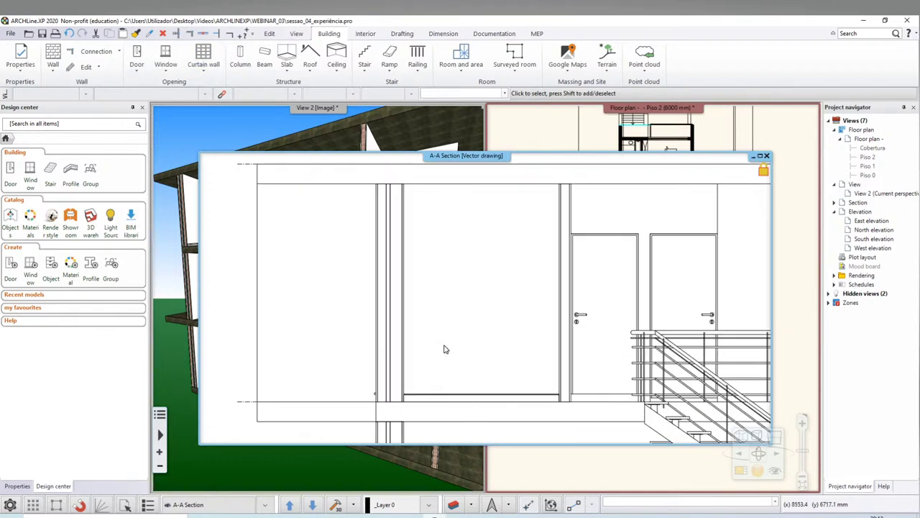
{"action": "scroll", "coordinate": [386, 334], "scroll_direction": "up", "scroll_amount": 2}
{"action": "scroll", "coordinate": [385, 334], "scroll_direction": "down", "scroll_amount": 1}
{"action": "scroll", "coordinate": [385, 335], "scroll_direction": "down", "scroll_amount": 1}
{"action": "scroll", "coordinate": [386, 334], "scroll_direction": "down", "scroll_amount": 1}
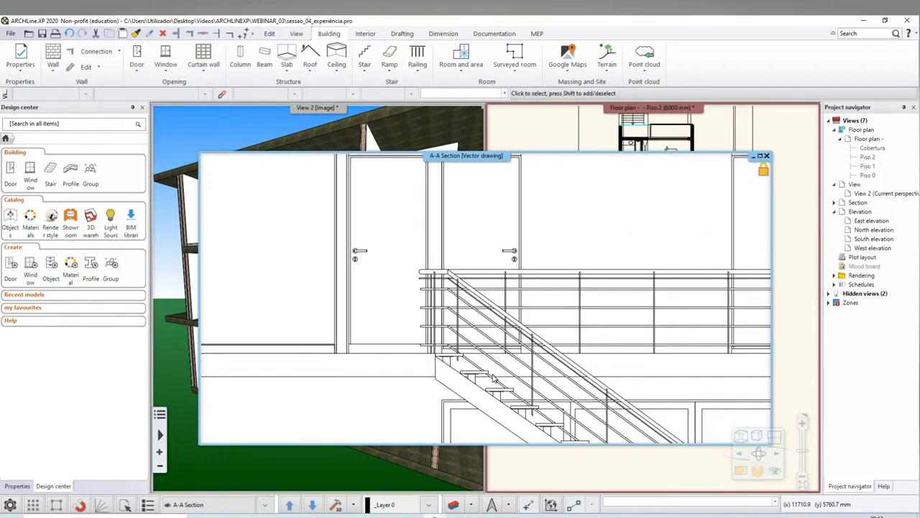
{"action": "scroll", "coordinate": [385, 334], "scroll_direction": "down", "scroll_amount": 1}
{"action": "scroll", "coordinate": [386, 334], "scroll_direction": "up", "scroll_amount": 1}
{"action": "scroll", "coordinate": [526, 353], "scroll_direction": "down", "scroll_amount": 3}
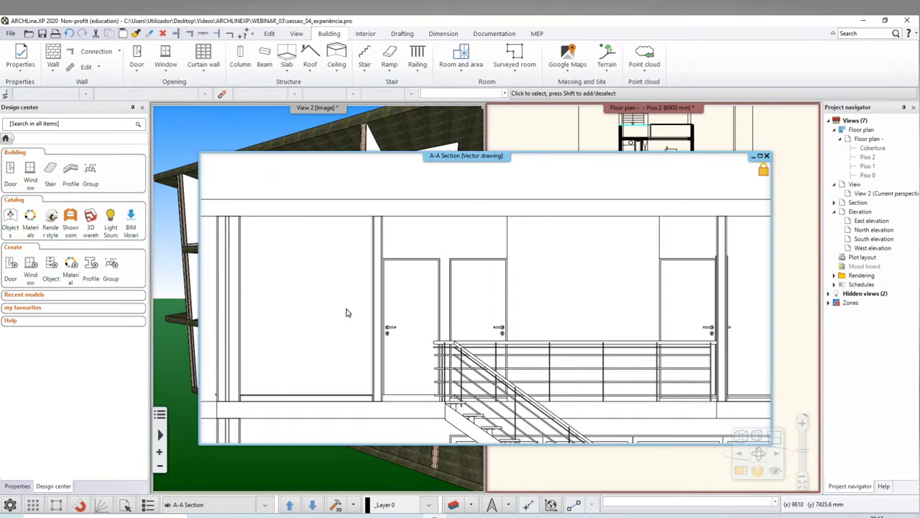
{"action": "scroll", "coordinate": [398, 325], "scroll_direction": "up", "scroll_amount": 3}
{"action": "scroll", "coordinate": [398, 326], "scroll_direction": "up", "scroll_amount": 1}
{"action": "key", "text": "Escape"}
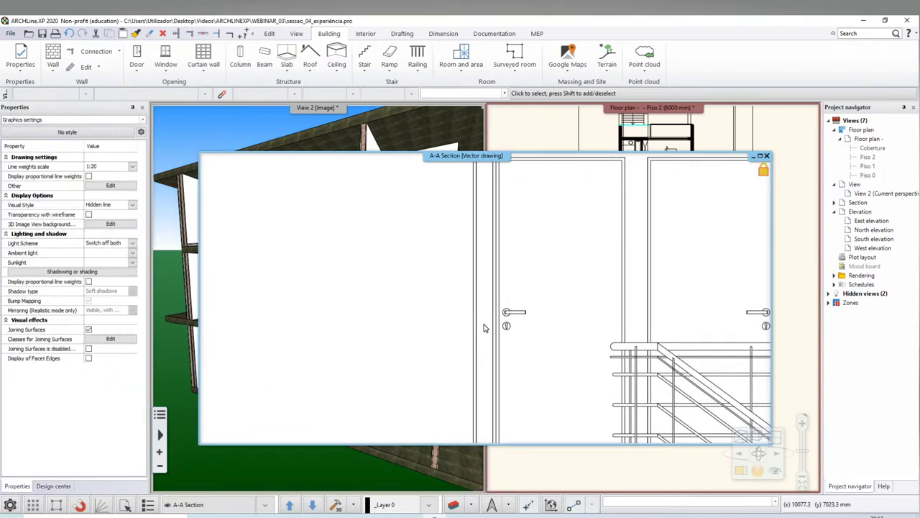
{"action": "scroll", "coordinate": [520, 334], "scroll_direction": "down", "scroll_amount": 1}
{"action": "scroll", "coordinate": [502, 343], "scroll_direction": "down", "scroll_amount": 1}
{"action": "scroll", "coordinate": [489, 351], "scroll_direction": "down", "scroll_amount": 1}
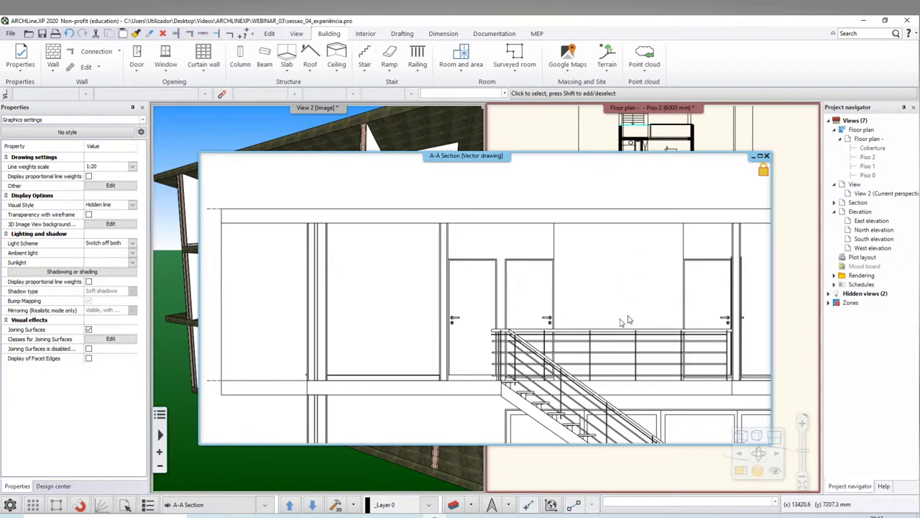
Drag the A-A section window into the left tile beside the Piso 2 plan and 3D view
{"action": "left_click", "coordinate": [492, 264]}
{"action": "scroll", "coordinate": [484, 295], "scroll_direction": "down", "scroll_amount": 1}
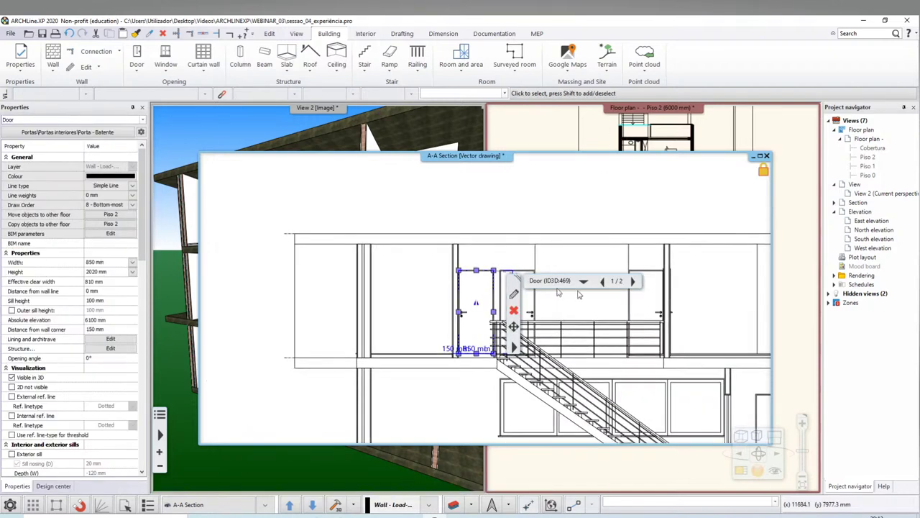
{"action": "right_click", "coordinate": [471, 156]}
{"action": "left_click", "coordinate": [504, 166]}
{"action": "key", "text": "Escape"}
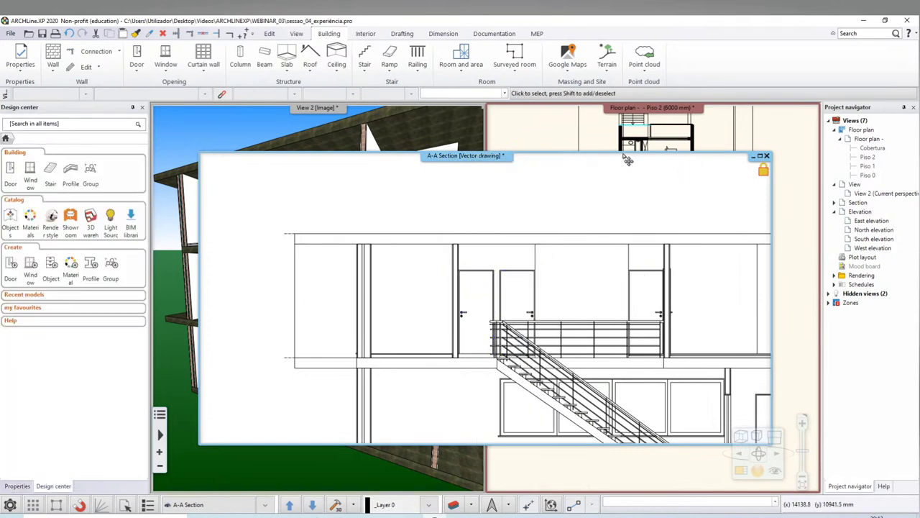
{"action": "mouse_move", "coordinate": [625, 160]}
{"action": "left_mouse_down"}
{"action": "mouse_move", "coordinate": [669, 162]}
{"action": "mouse_move", "coordinate": [741, 454]}
{"action": "left_mouse_up"}
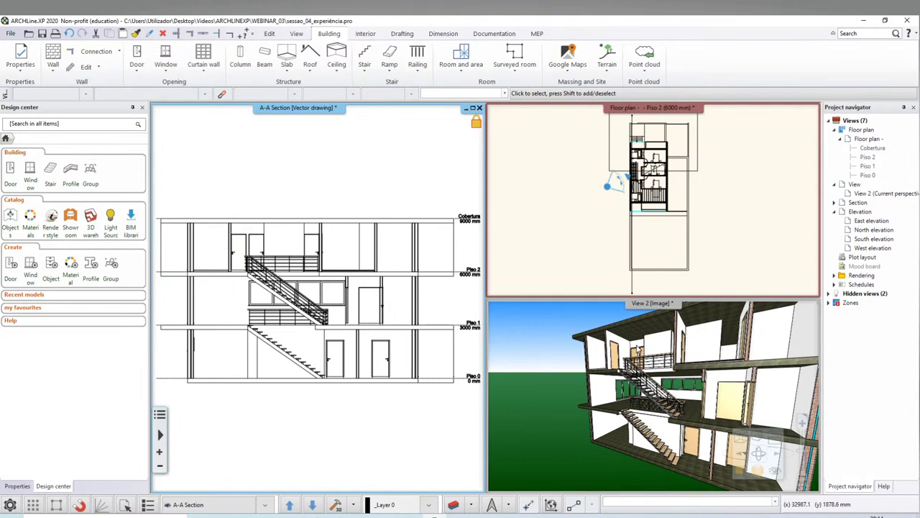
Orbit the 3D view in toward the staircase
{"action": "left_click", "coordinate": [663, 361]}
{"action": "middle_click_drag", "start_coordinate": [647, 403], "coordinate": [704, 385]}
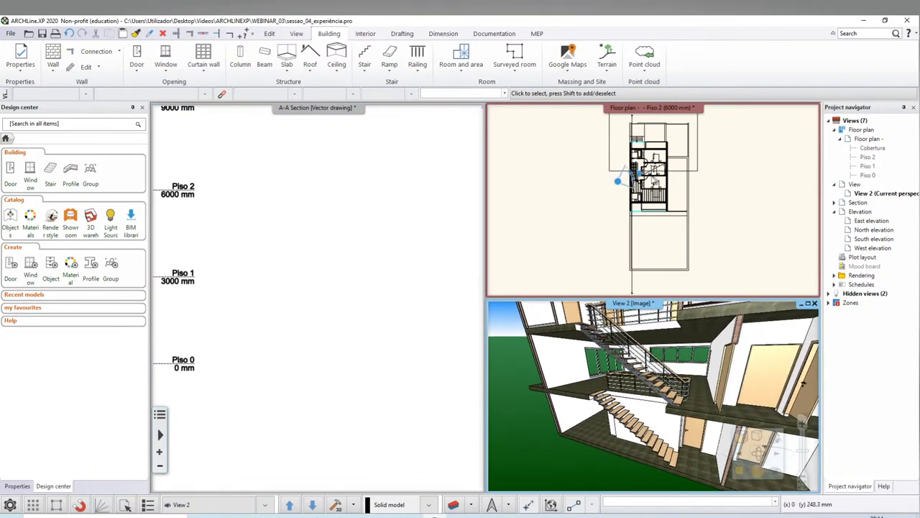
{"action": "middle_click_drag", "start_coordinate": [647, 388], "coordinate": [669, 381]}
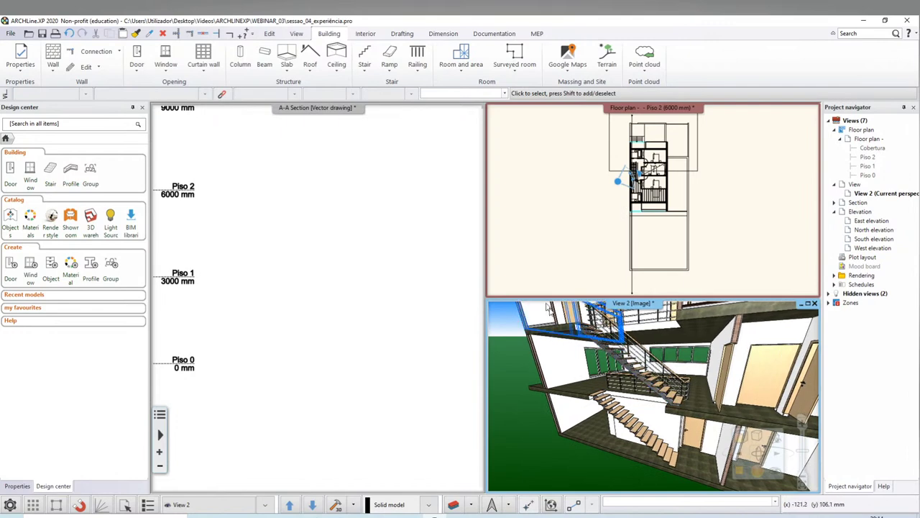
{"action": "mouse_move", "coordinate": [788, 367]}
{"action": "middle_mouse_down"}
{"action": "mouse_move", "coordinate": [811, 398]}
{"action": "mouse_move", "coordinate": [784, 388]}
{"action": "middle_mouse_up"}
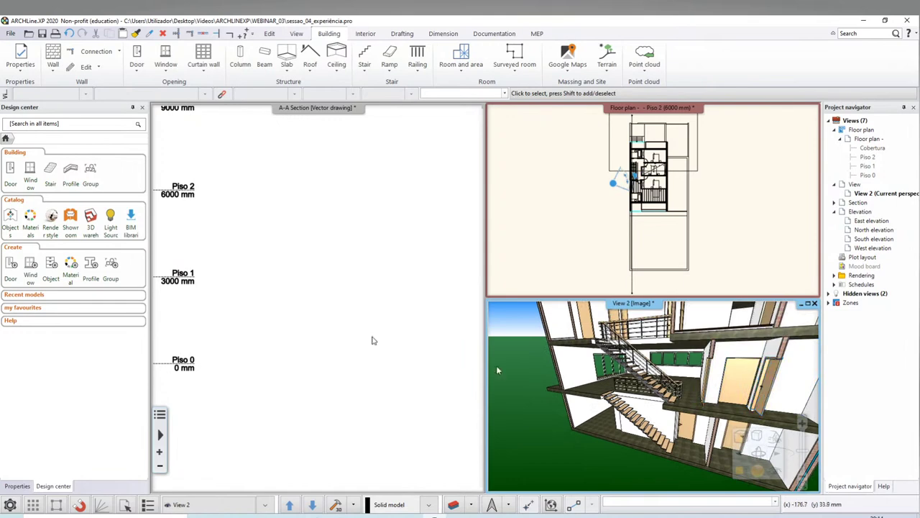
Elevate the Piso 1 door in the A-A section to a 415 mm sill height
{"action": "left_click", "coordinate": [252, 267]}
{"action": "scroll", "coordinate": [287, 281], "scroll_direction": "up", "scroll_amount": 3}
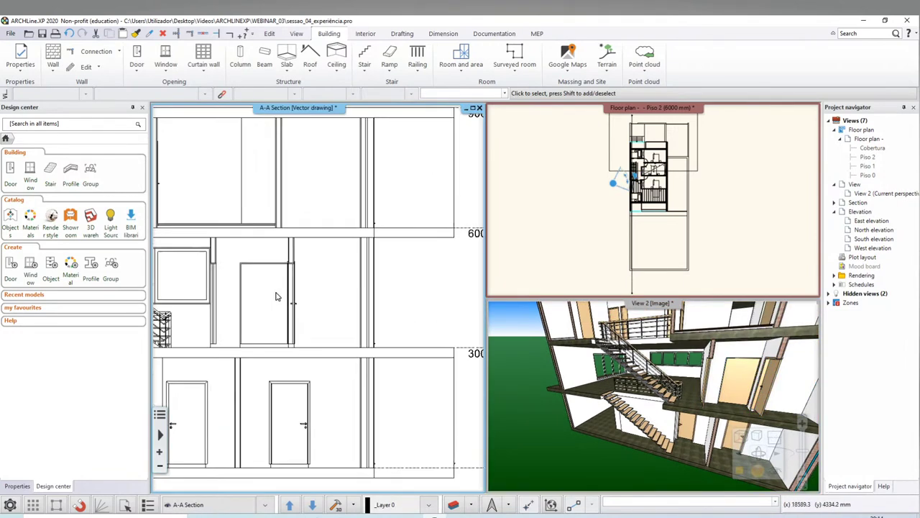
{"action": "scroll", "coordinate": [310, 293], "scroll_direction": "up", "scroll_amount": 1}
{"action": "left_click", "coordinate": [307, 295]}
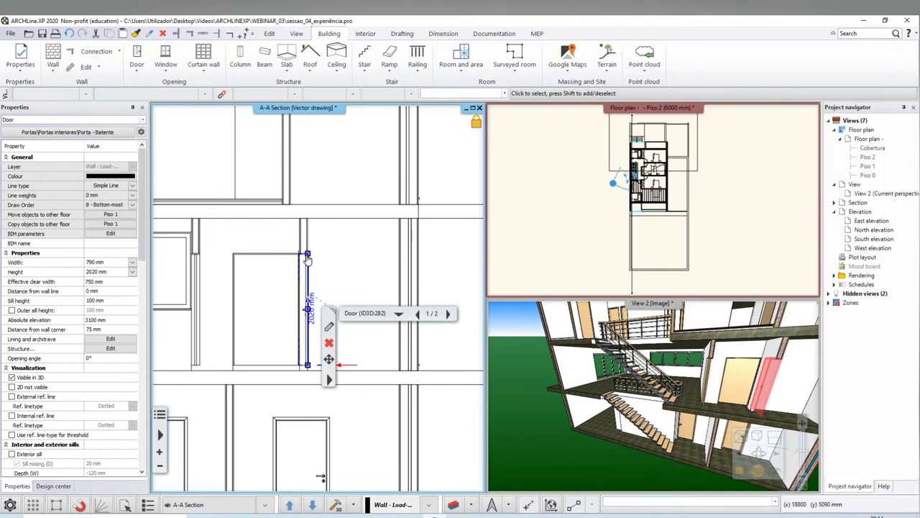
{"action": "left_click", "coordinate": [352, 279]}
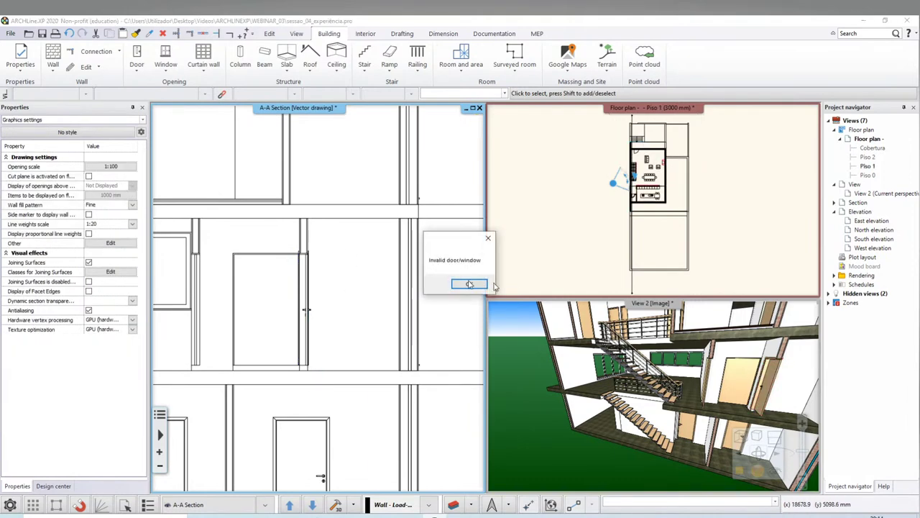
{"action": "left_click", "coordinate": [468, 284]}
{"action": "left_click", "coordinate": [305, 272]}
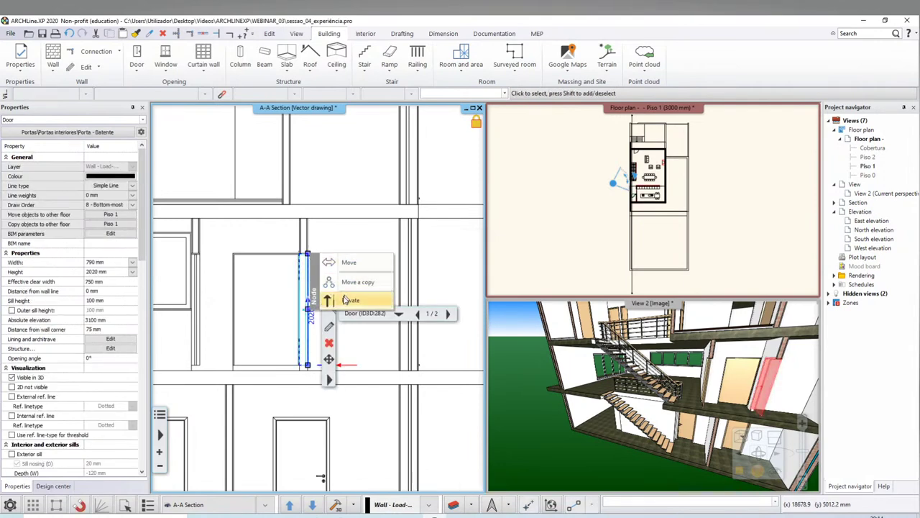
{"action": "left_click", "coordinate": [307, 310]}
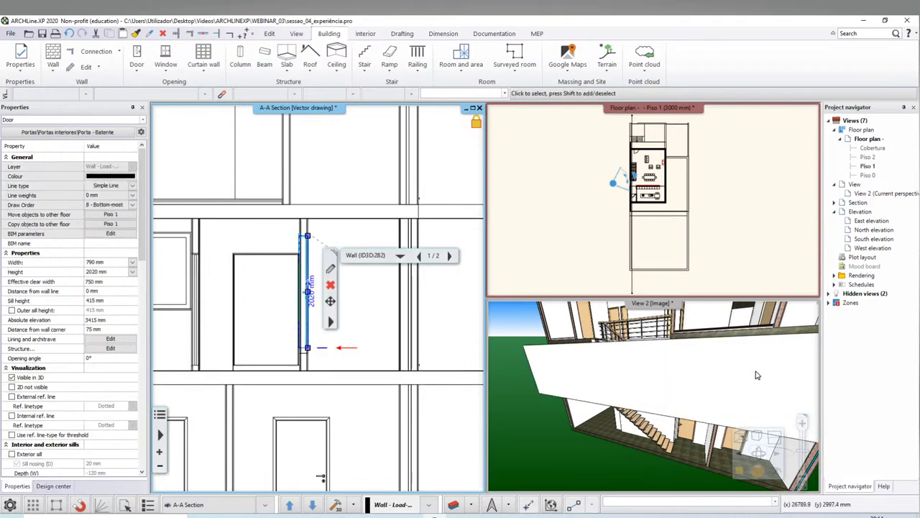
{"action": "key", "text": "Escape"}
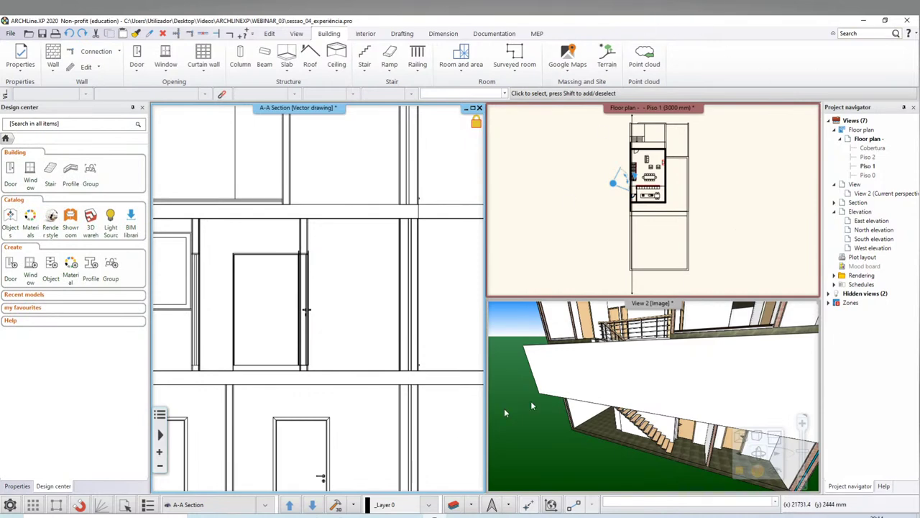
Select the stair stringer in the section and set the floor plan to Piso 1 (3000 mm)
{"action": "left_click", "coordinate": [397, 371]}
{"action": "scroll", "coordinate": [430, 351], "scroll_direction": "down", "scroll_amount": 5}
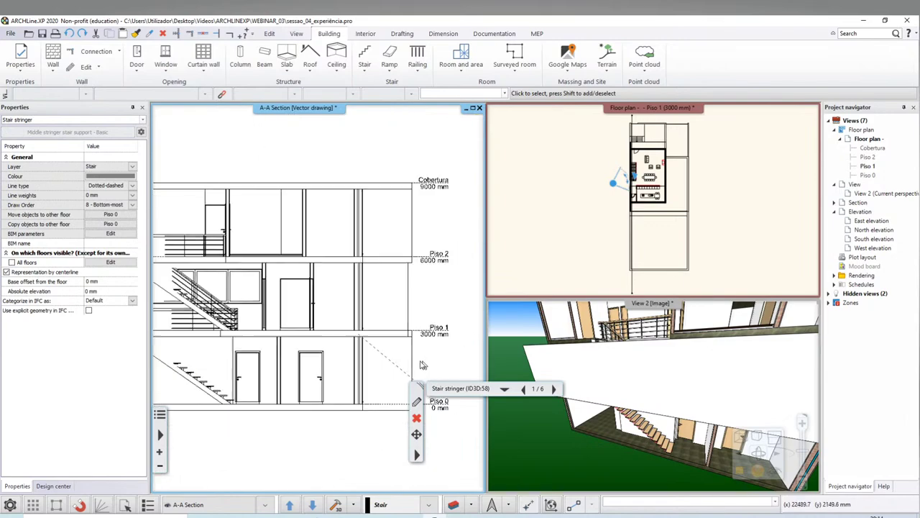
{"action": "left_click", "coordinate": [705, 207]}
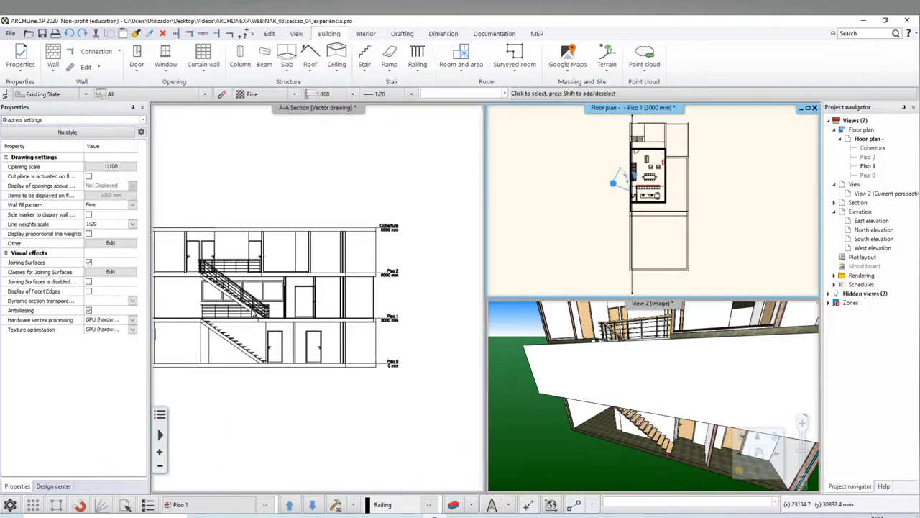
{"action": "left_click", "coordinate": [254, 313]}
{"action": "scroll", "coordinate": [270, 316], "scroll_direction": "up", "scroll_amount": 2}
{"action": "scroll", "coordinate": [270, 317], "scroll_direction": "up", "scroll_amount": 2}
{"action": "scroll", "coordinate": [288, 328], "scroll_direction": "up", "scroll_amount": 2}
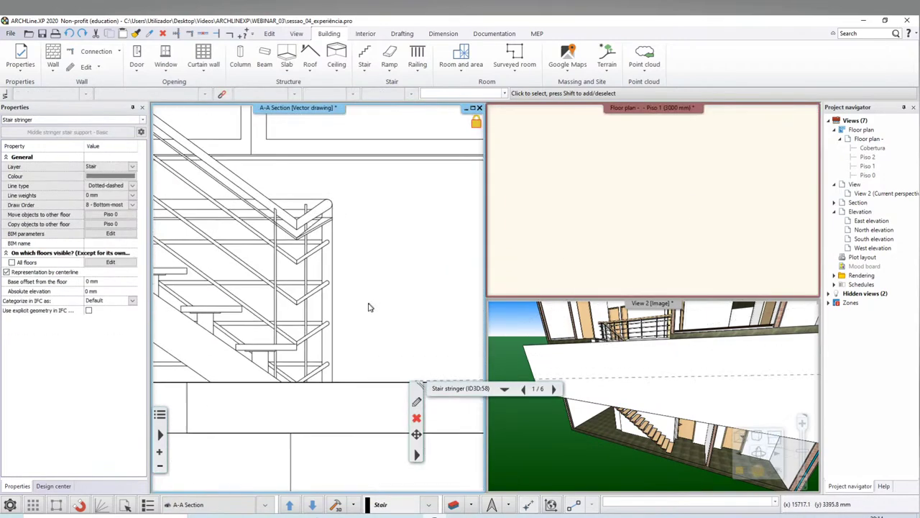
{"action": "scroll", "coordinate": [344, 356], "scroll_direction": "up", "scroll_amount": 1}
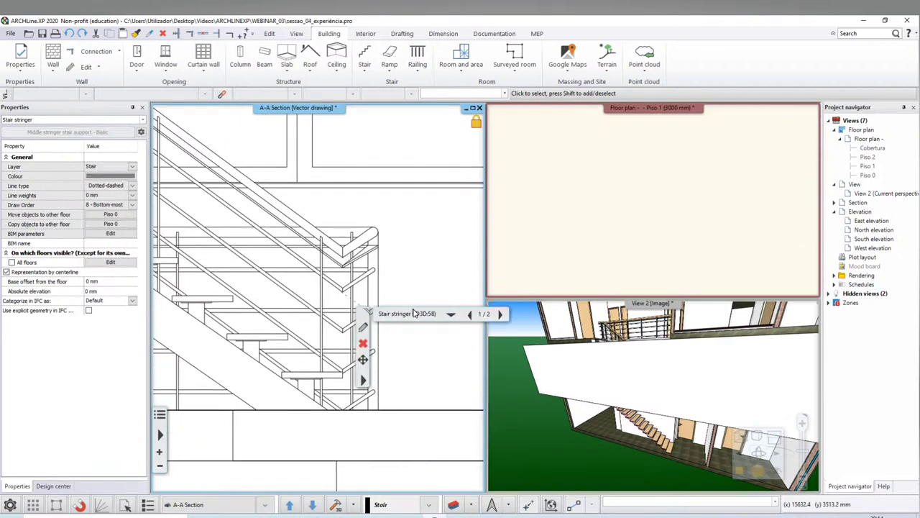
Pick the railing over the stringer and elevate its lower end node in the section
{"action": "left_click", "coordinate": [451, 314]}
{"action": "left_click", "coordinate": [417, 341]}
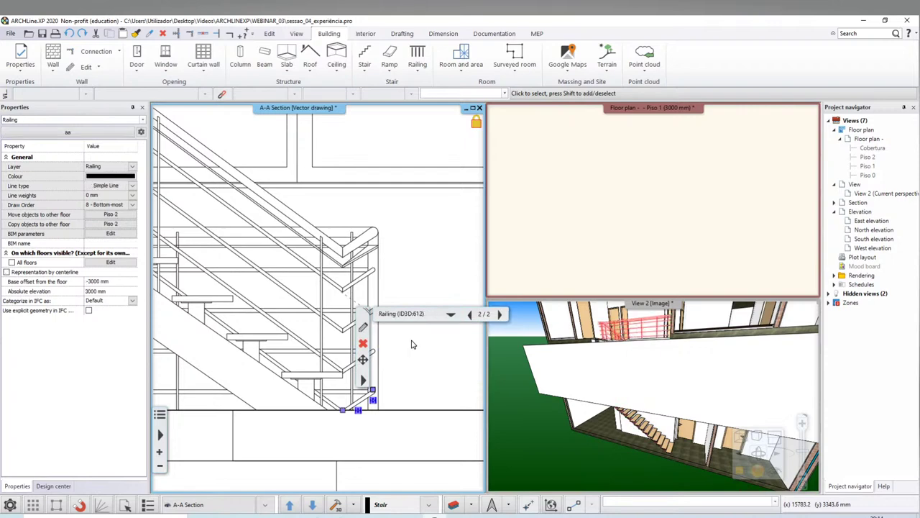
{"action": "left_click", "coordinate": [341, 409]}
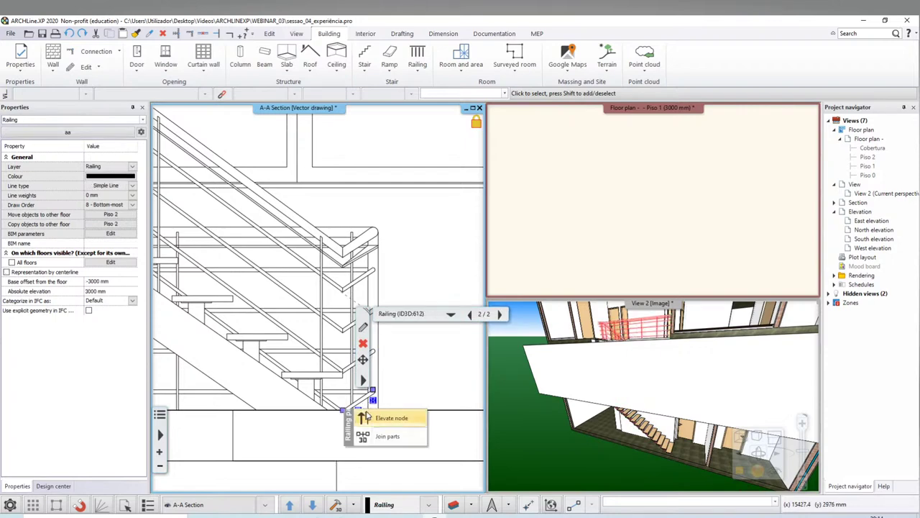
{"action": "left_click", "coordinate": [377, 417]}
{"action": "scroll", "coordinate": [342, 409], "scroll_direction": "up", "scroll_amount": 3}
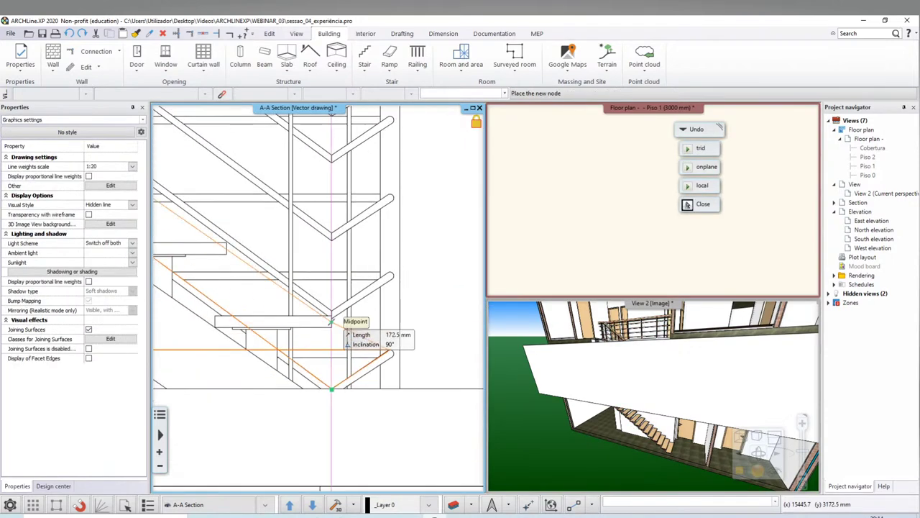
{"action": "left_click", "coordinate": [323, 326]}
{"action": "scroll", "coordinate": [343, 314], "scroll_direction": "down", "scroll_amount": 2}
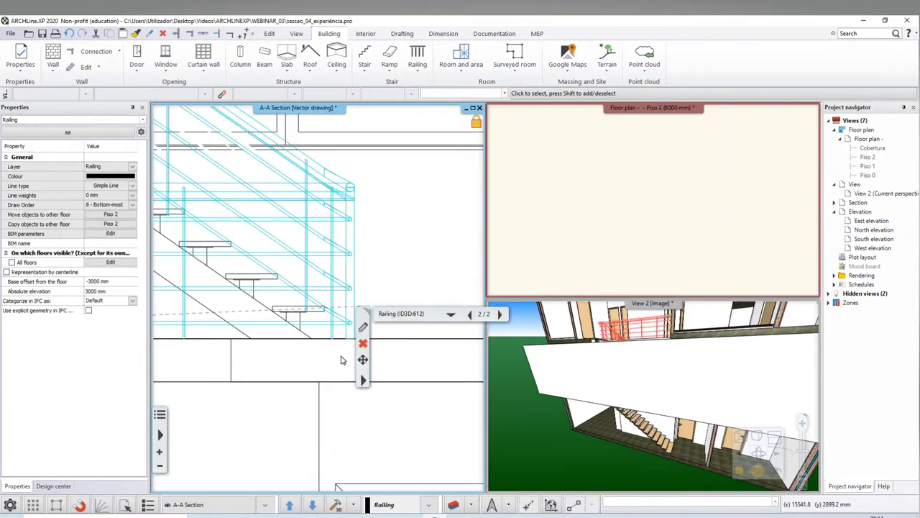
{"action": "scroll", "coordinate": [343, 314], "scroll_direction": "down", "scroll_amount": 1}
{"action": "scroll", "coordinate": [343, 314], "scroll_direction": "down", "scroll_amount": 1}
{"action": "left_click", "coordinate": [593, 416]}
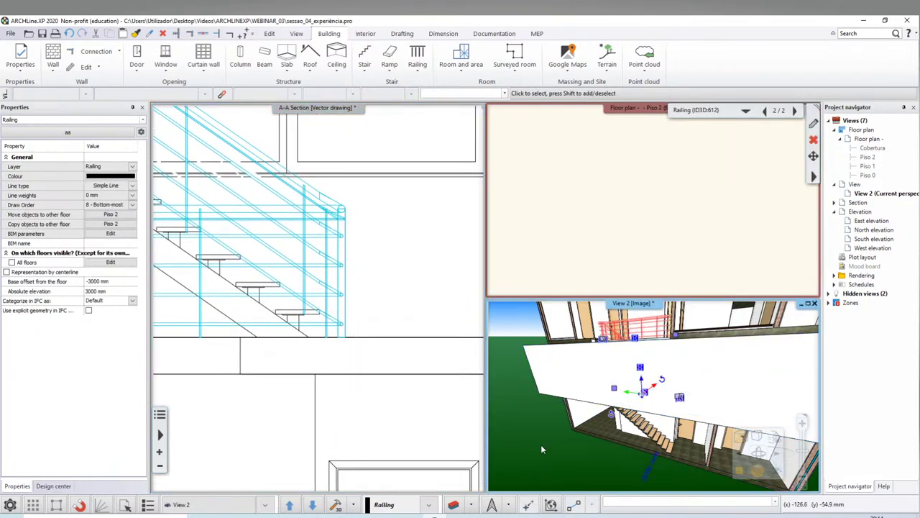
{"action": "key", "text": "Escape"}
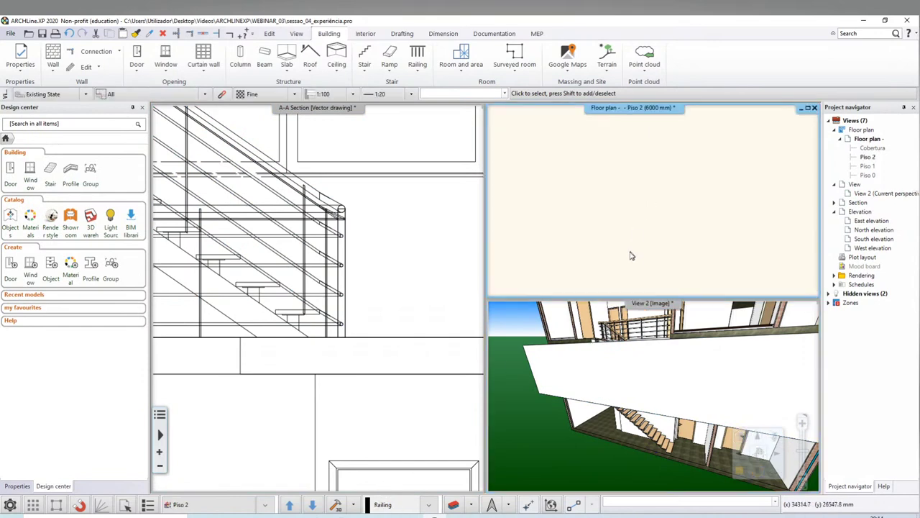
Frame the building in the floor plan and step it down to Piso 0 (0 mm)
{"action": "mouse_move", "coordinate": [812, 162]}
{"action": "middle_mouse_down"}
{"action": "mouse_move", "coordinate": [760, 202]}
{"action": "mouse_move", "coordinate": [717, 206]}
{"action": "middle_mouse_up"}
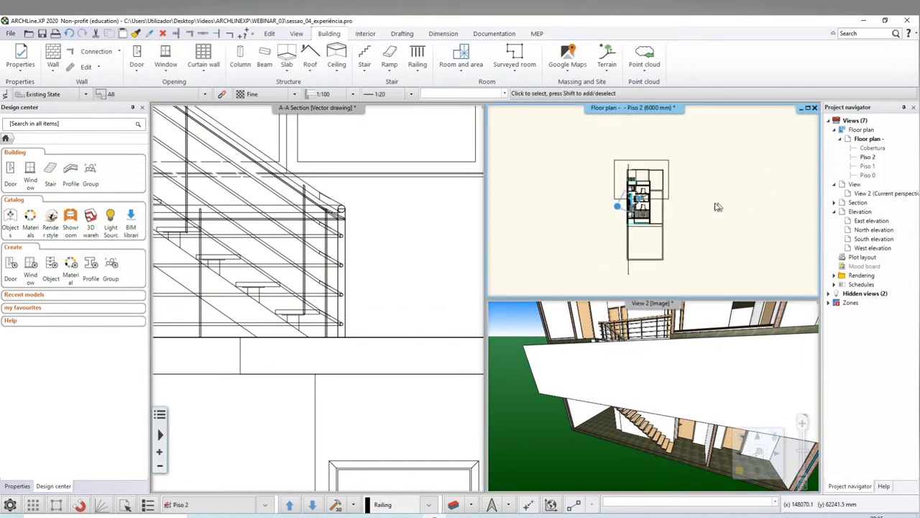
{"action": "scroll", "coordinate": [717, 206], "scroll_direction": "up", "scroll_amount": 2}
{"action": "middle_click_drag", "start_coordinate": [619, 230], "coordinate": [619, 165]}
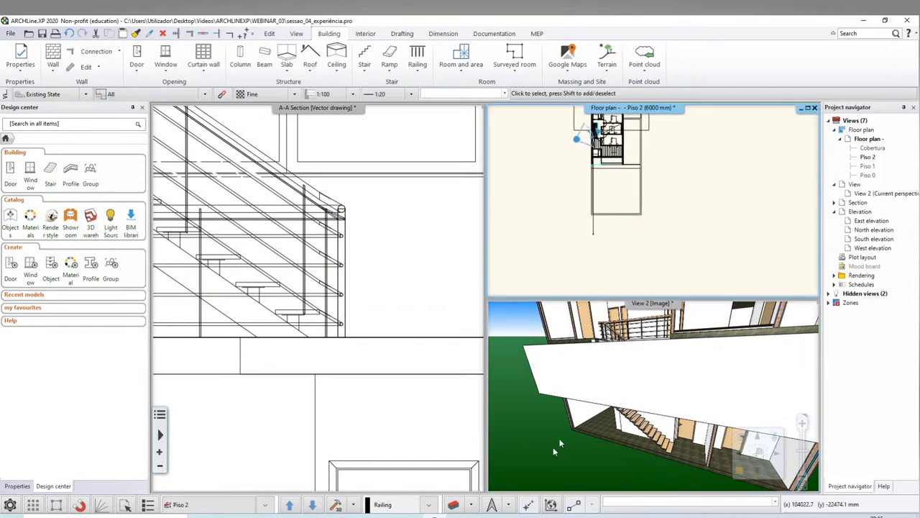
{"action": "left_click", "coordinate": [314, 505]}
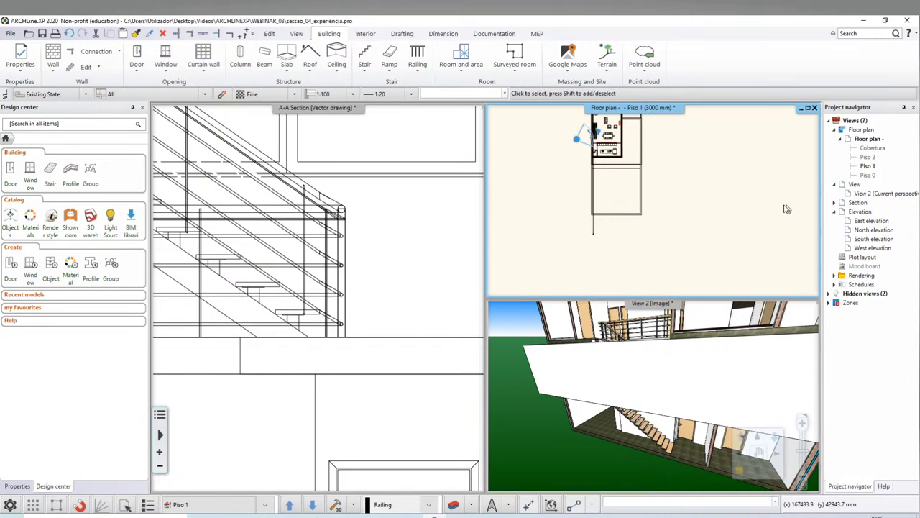
{"action": "left_click", "coordinate": [313, 505]}
Select and then clear the group in the ground-floor plan
{"action": "left_click", "coordinate": [653, 223]}
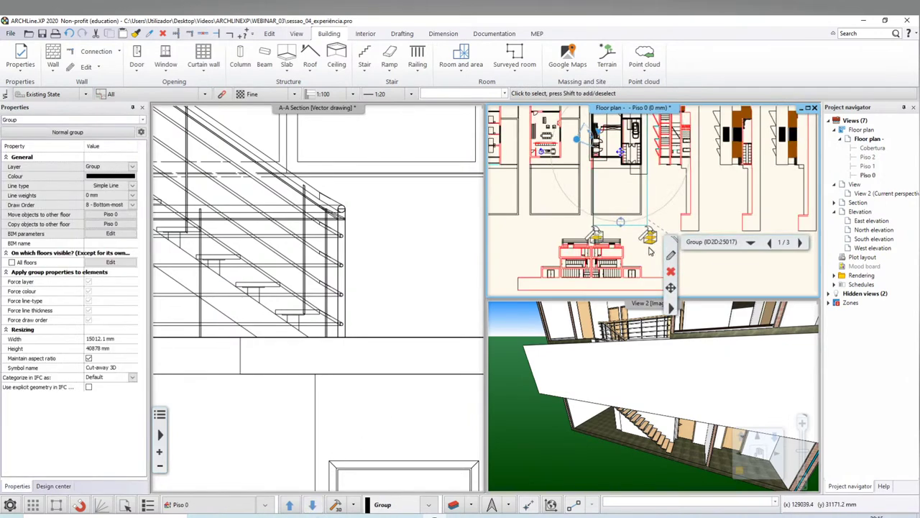
{"action": "key", "text": "Escape"}
{"action": "left_click", "coordinate": [649, 241]}
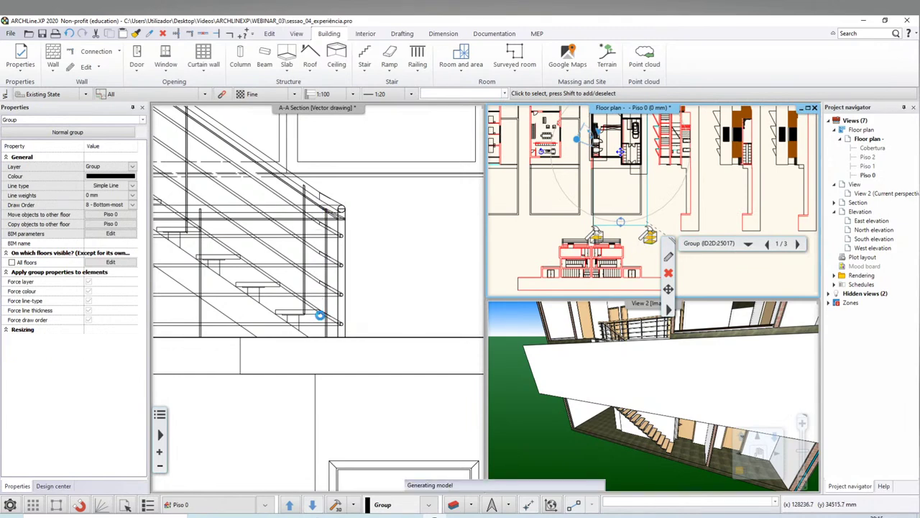
{"action": "left_click", "coordinate": [659, 416]}
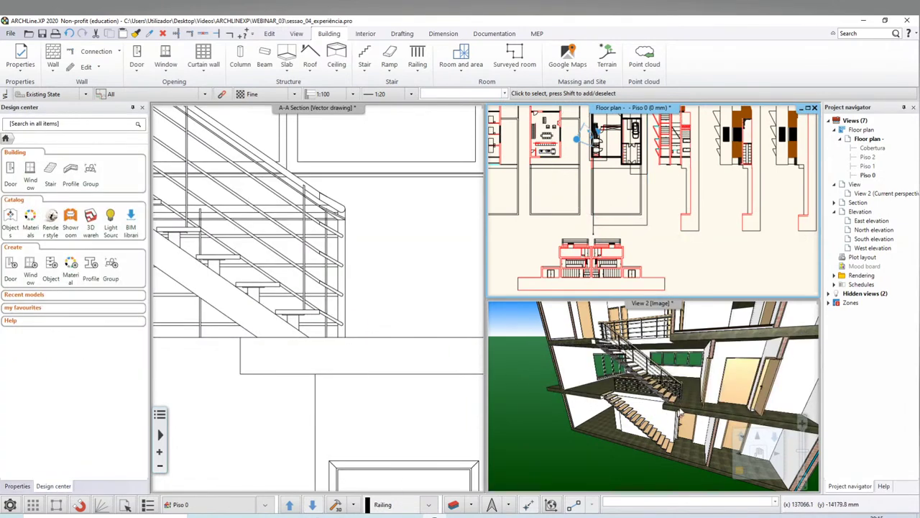
Orbit the 3D view close on the stairs and inspect the railing in the A-A section
{"action": "middle_click_drag", "start_coordinate": [687, 407], "coordinate": [730, 402]}
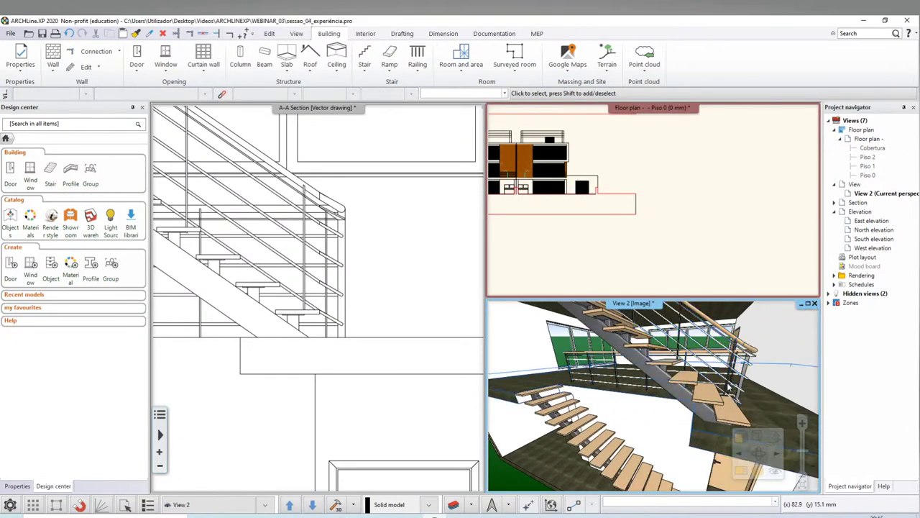
{"action": "left_click", "coordinate": [310, 282]}
{"action": "left_click", "coordinate": [309, 282]}
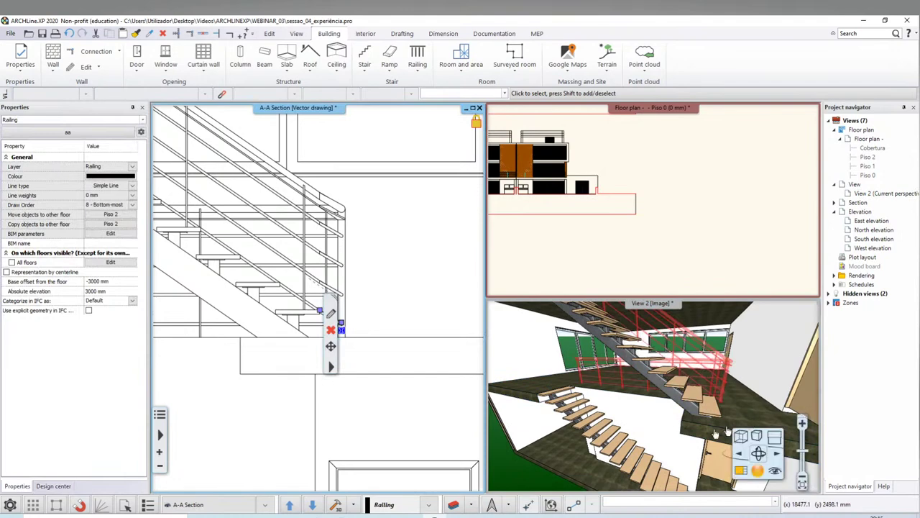
{"action": "left_click", "coordinate": [424, 307]}
{"action": "scroll", "coordinate": [359, 292], "scroll_direction": "down", "scroll_amount": 2}
Show the full three-storey A-A section maximized, then restore the tiled section, 3D and plan layout
{"action": "scroll", "coordinate": [331, 286], "scroll_direction": "down", "scroll_amount": 2}
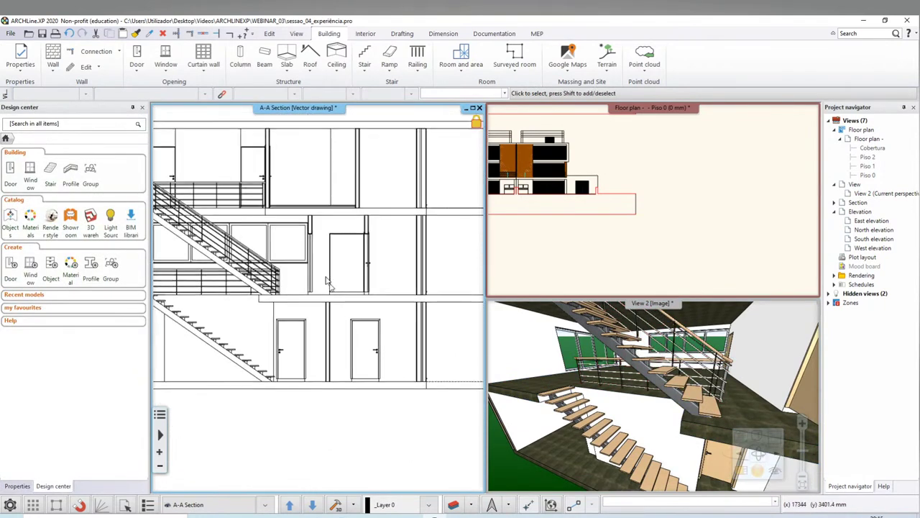
{"action": "scroll", "coordinate": [328, 284], "scroll_direction": "down", "scroll_amount": 1}
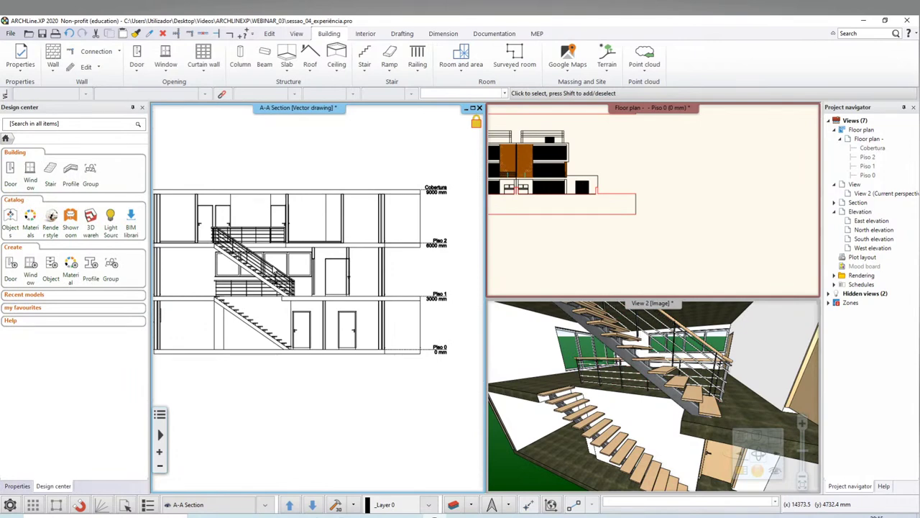
{"action": "mouse_move", "coordinate": [340, 393]}
{"action": "middle_mouse_down"}
{"action": "mouse_move", "coordinate": [321, 415]}
{"action": "mouse_move", "coordinate": [376, 432]}
{"action": "middle_mouse_up"}
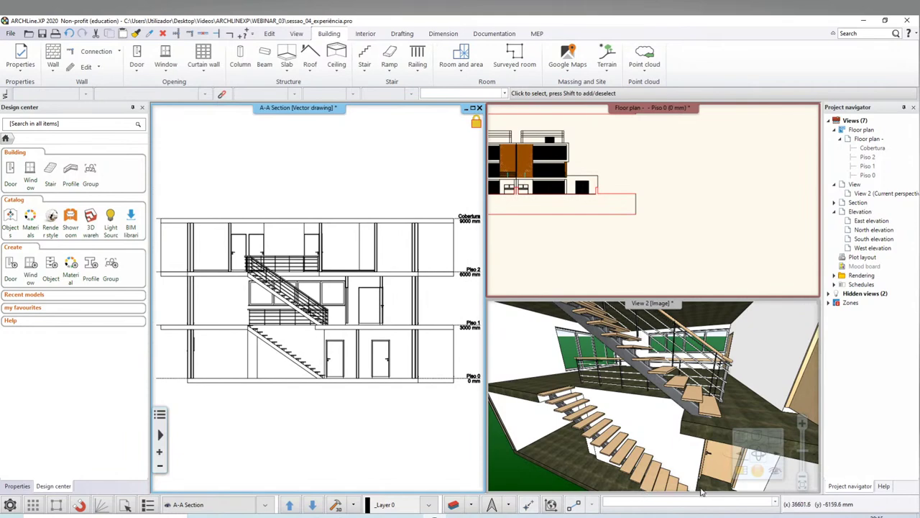
{"action": "left_click", "coordinate": [775, 437]}
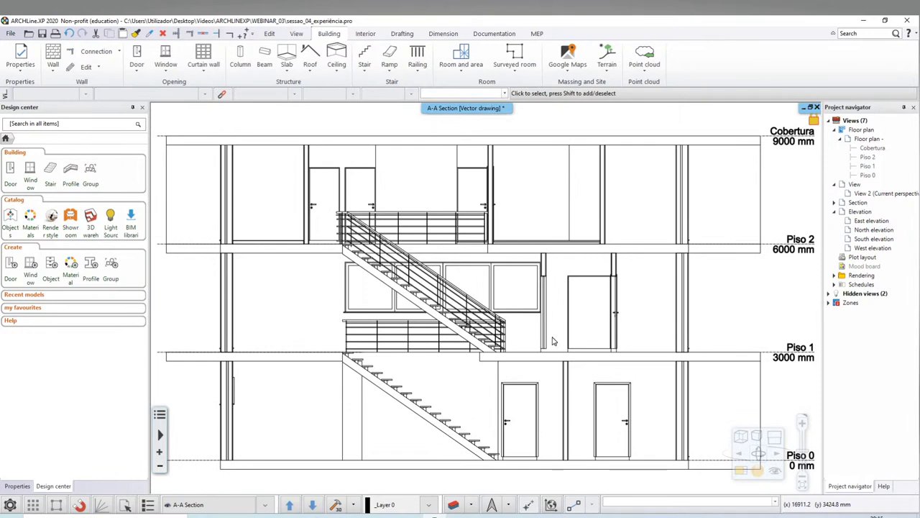
{"action": "scroll", "coordinate": [508, 232], "scroll_direction": "down", "scroll_amount": 2}
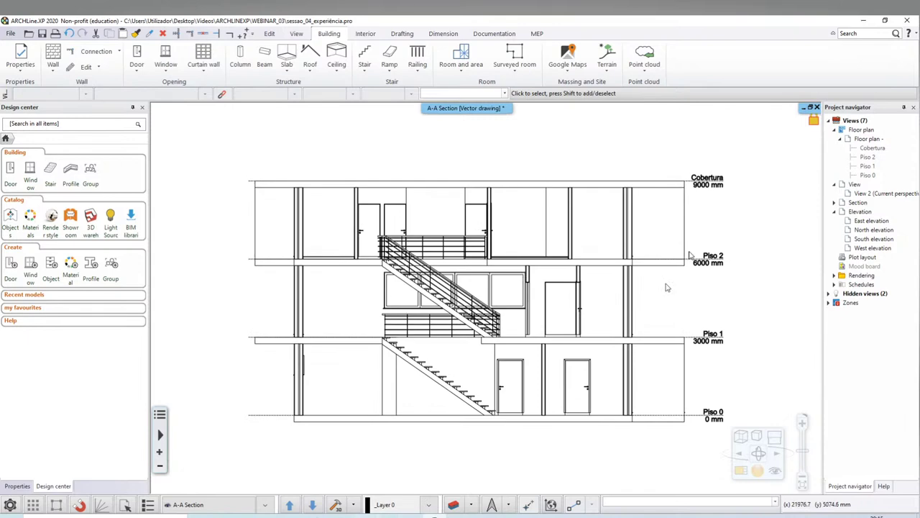
{"action": "left_click", "coordinate": [740, 470]}
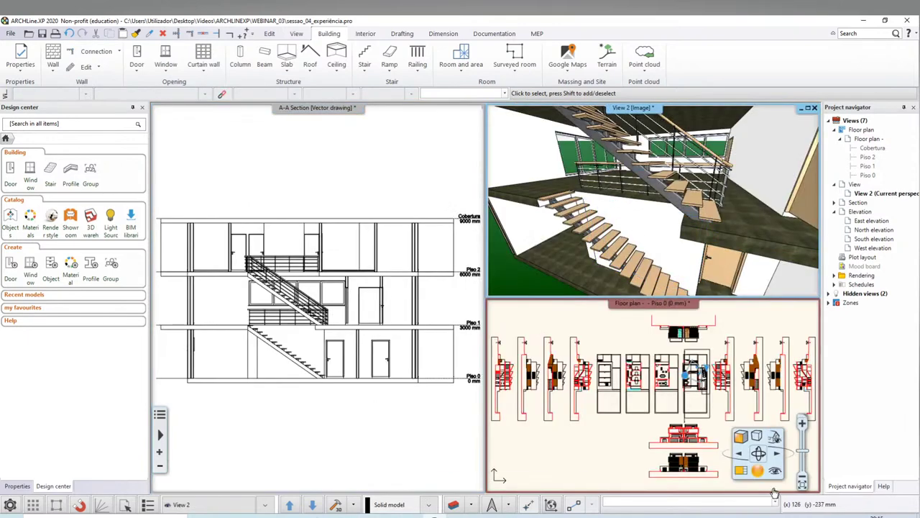
Swap the 3D view into the main pane, zoom out, and briefly view the bedroom render
{"action": "left_click", "coordinate": [762, 460]}
{"action": "scroll", "coordinate": [284, 346], "scroll_direction": "down", "scroll_amount": 3}
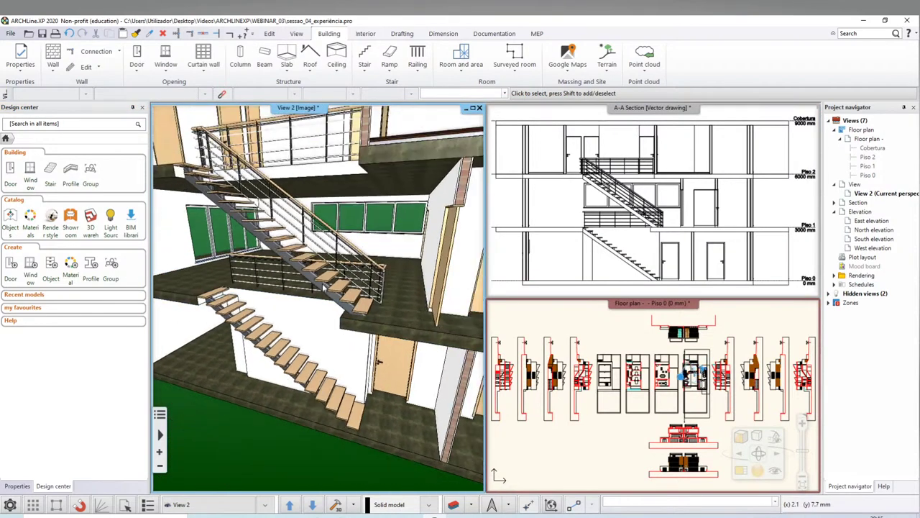
{"action": "scroll", "coordinate": [285, 346], "scroll_direction": "down", "scroll_amount": 3}
{"action": "scroll", "coordinate": [284, 346], "scroll_direction": "down", "scroll_amount": 2}
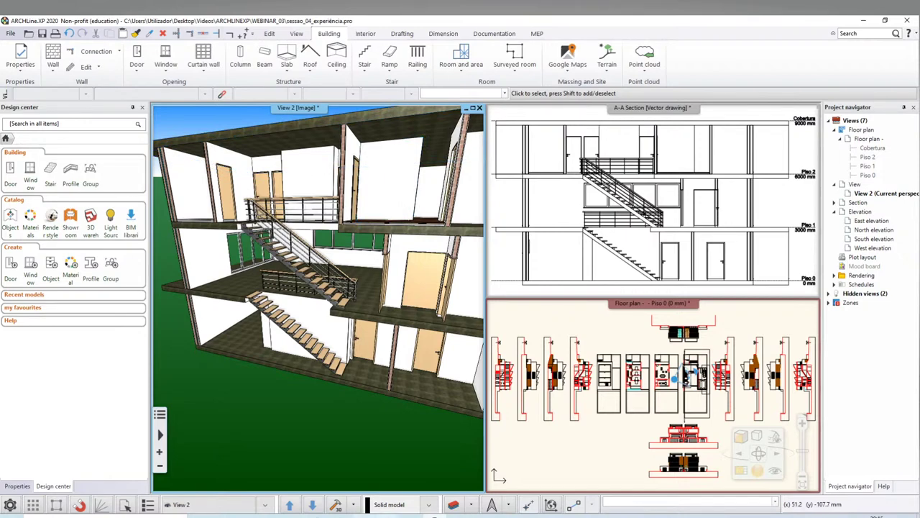
{"action": "left_click", "coordinate": [325, 487]}
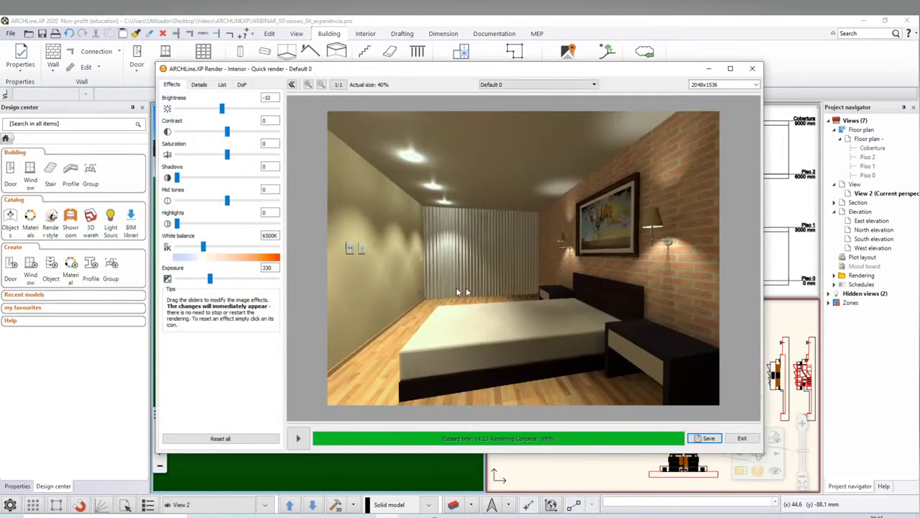
{"action": "left_click", "coordinate": [708, 69]}
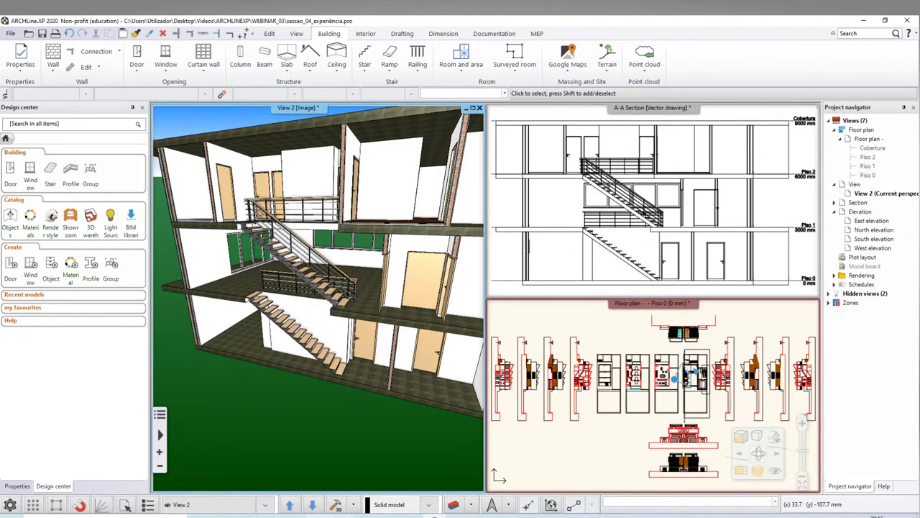
Open the free online BIM course article from the Ibercad blog in Chrome
{"action": "left_click", "coordinate": [317, 478]}
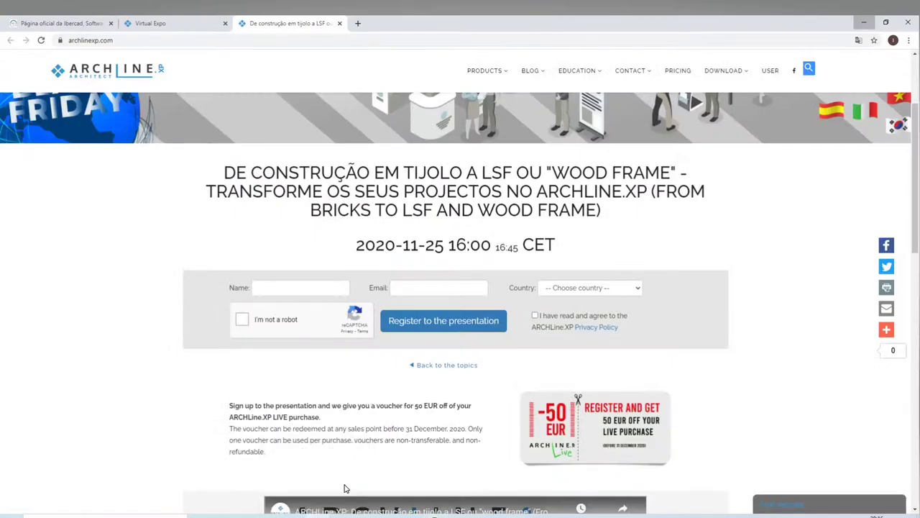
{"action": "left_click", "coordinate": [58, 23]}
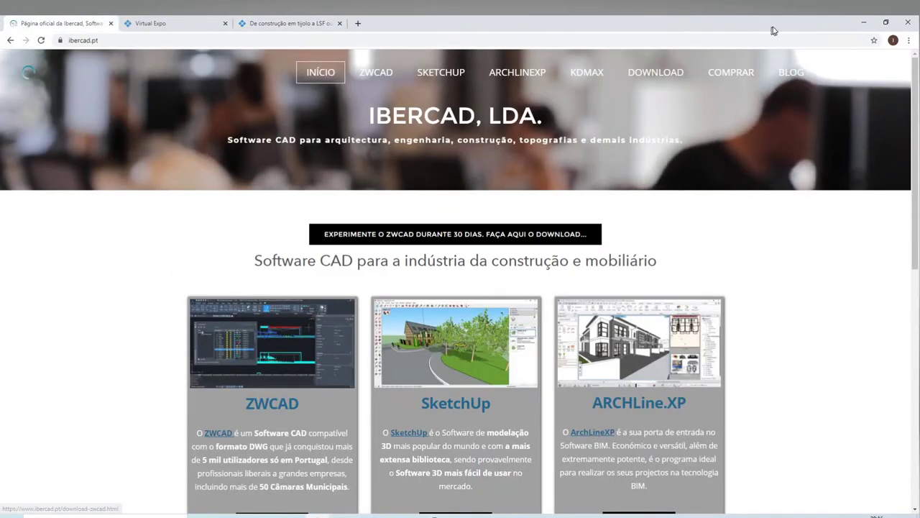
{"action": "left_click", "coordinate": [41, 41]}
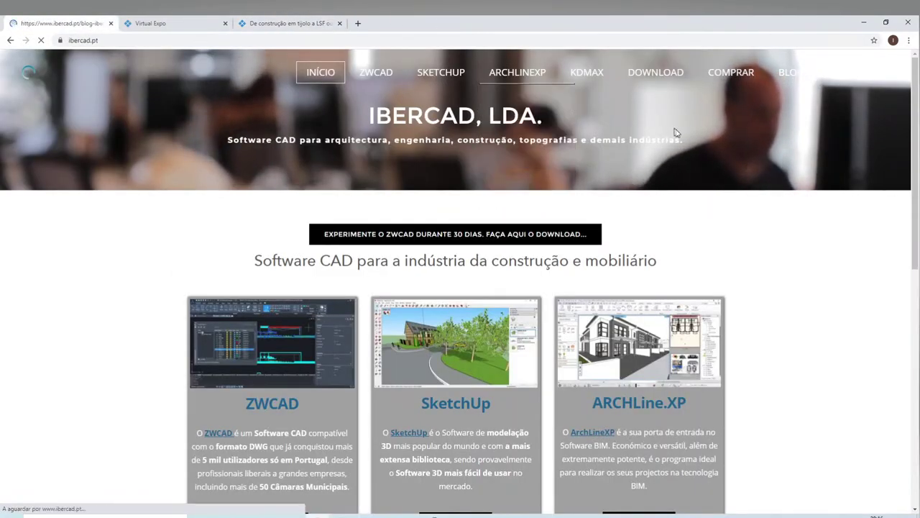
{"action": "scroll", "coordinate": [604, 263], "scroll_direction": "down", "scroll_amount": 5}
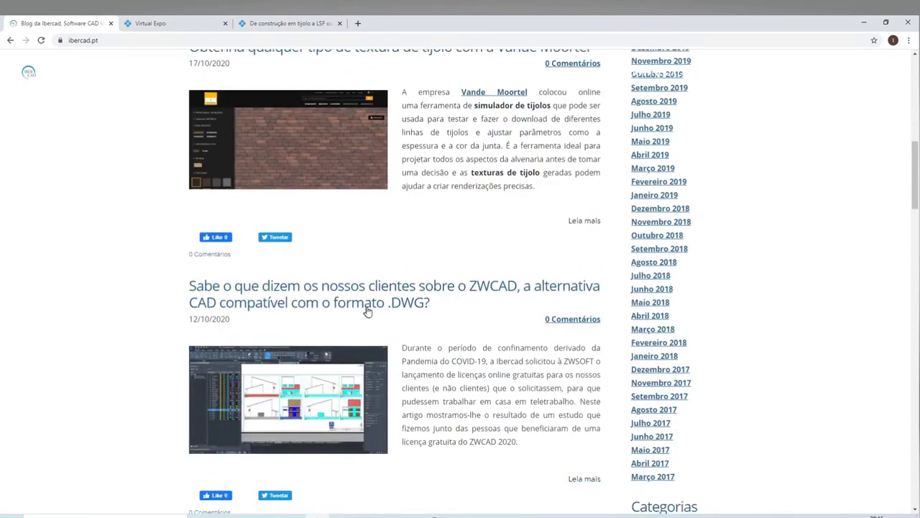
{"action": "scroll", "coordinate": [368, 313], "scroll_direction": "down", "scroll_amount": 4}
{"action": "left_click", "coordinate": [387, 267]}
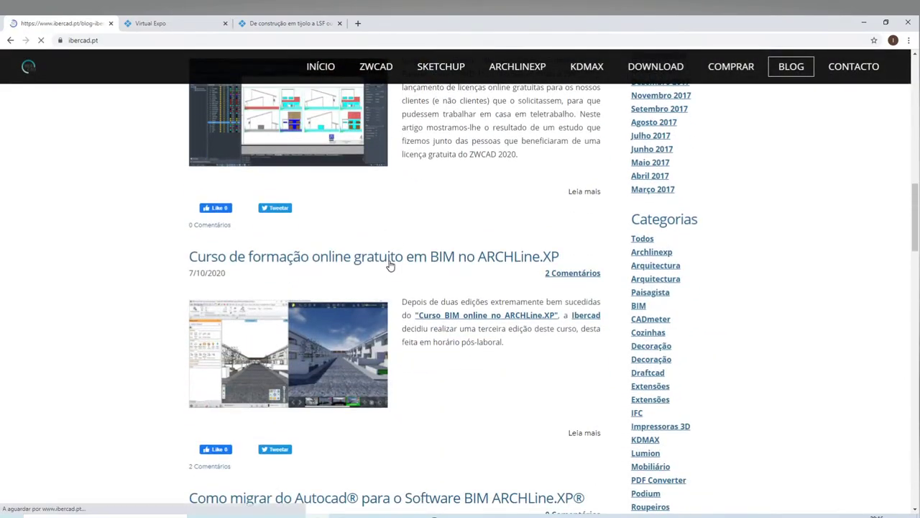
Highlight the session 6 line 'Criação de uma cobertura' in the course syllabus
{"action": "scroll", "coordinate": [403, 281], "scroll_direction": "down", "scroll_amount": 6}
{"action": "scroll", "coordinate": [396, 263], "scroll_direction": "down", "scroll_amount": 8}
{"action": "scroll", "coordinate": [396, 267], "scroll_direction": "down", "scroll_amount": 3}
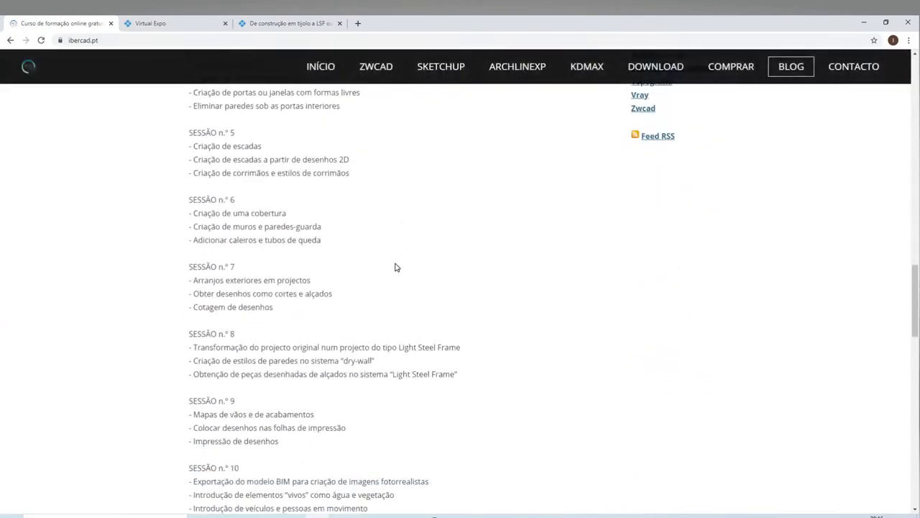
{"action": "scroll", "coordinate": [396, 263], "scroll_direction": "up", "scroll_amount": 2}
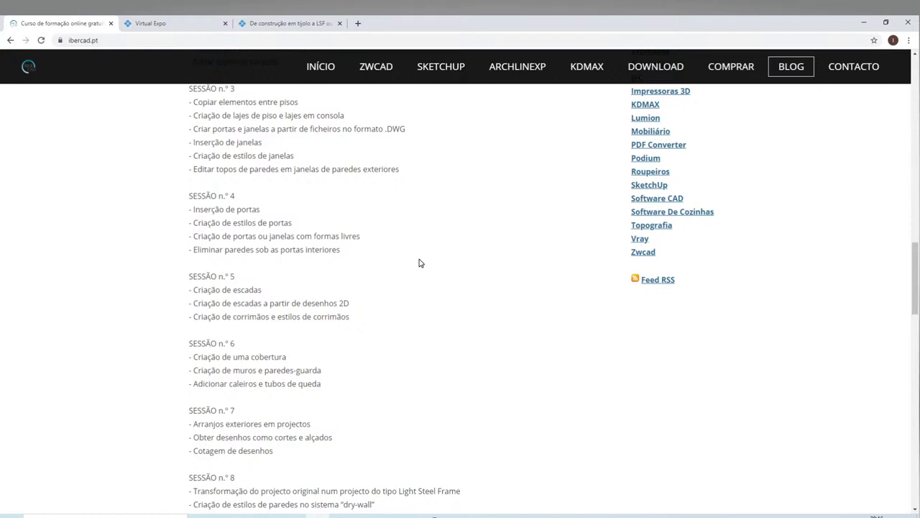
{"action": "mouse_move", "coordinate": [289, 358]}
{"action": "left_mouse_down"}
{"action": "mouse_move", "coordinate": [209, 344]}
{"action": "mouse_move", "coordinate": [193, 357]}
{"action": "left_mouse_up"}
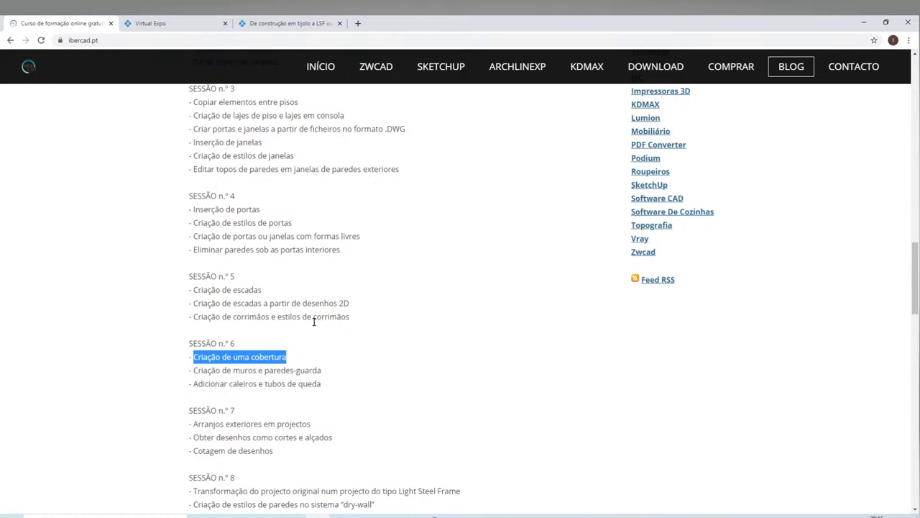
{"action": "scroll", "coordinate": [357, 277], "scroll_direction": "down", "scroll_amount": 4}
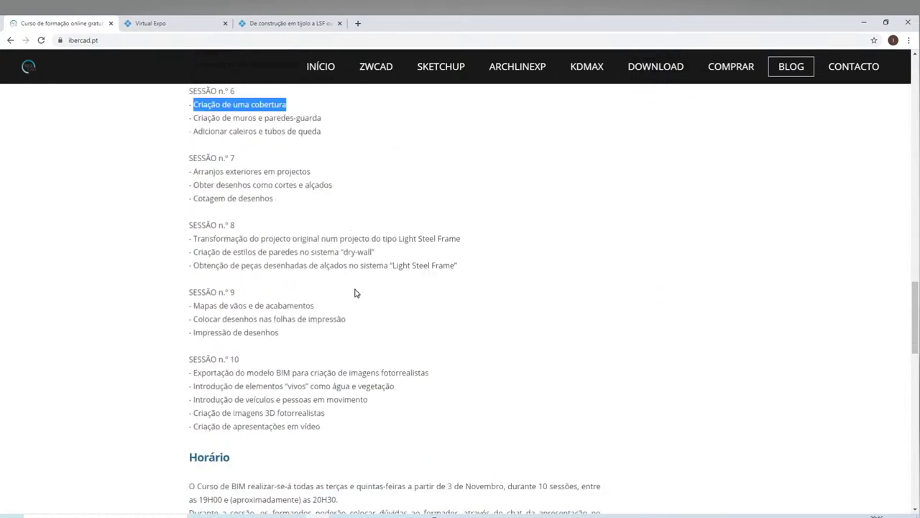
{"action": "scroll", "coordinate": [353, 292], "scroll_direction": "up", "scroll_amount": 2}
{"action": "scroll", "coordinate": [382, 427], "scroll_direction": "up", "scroll_amount": 2}
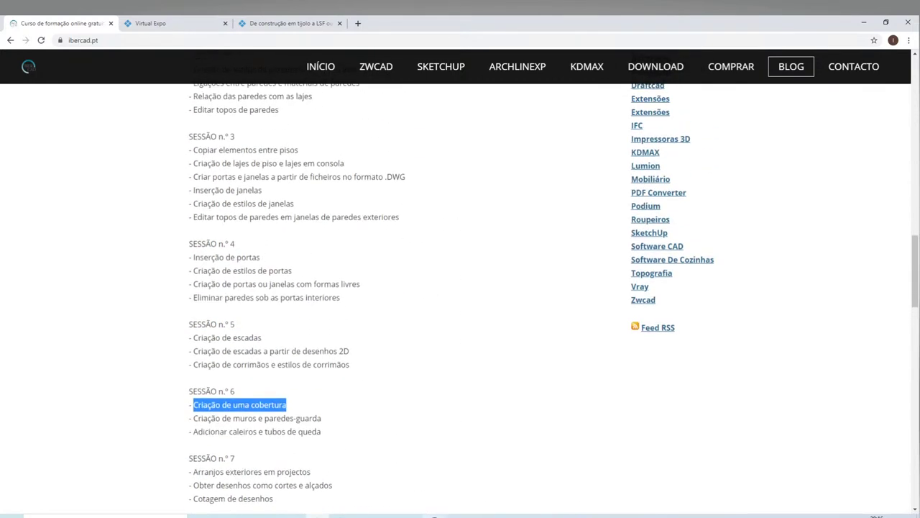